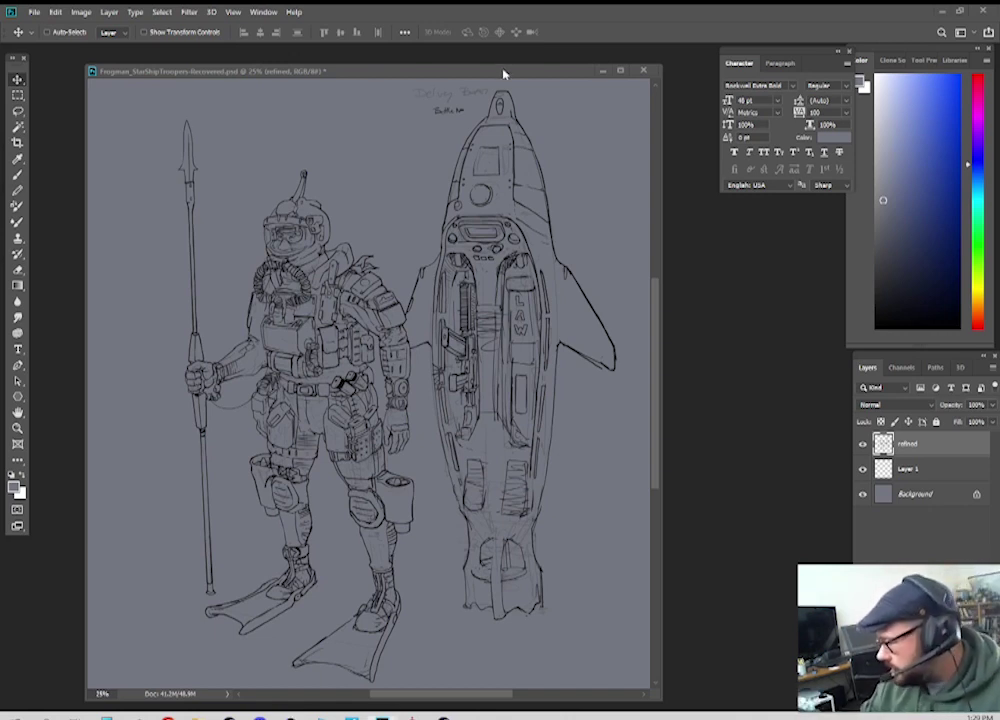
Step: Outline the handwritten note beside the torpedo-shaped craft's nose with the Lasso on the refined layer, delete it and deselect
{"action": "left_click", "coordinate": [909, 158]}
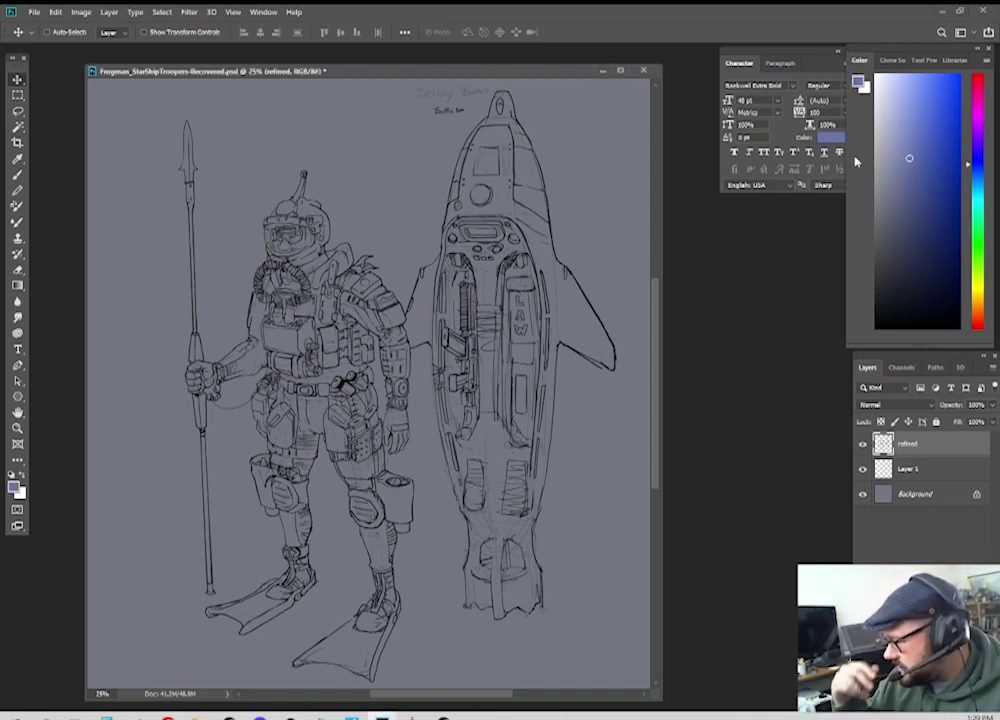
{"action": "key", "text": "l"}
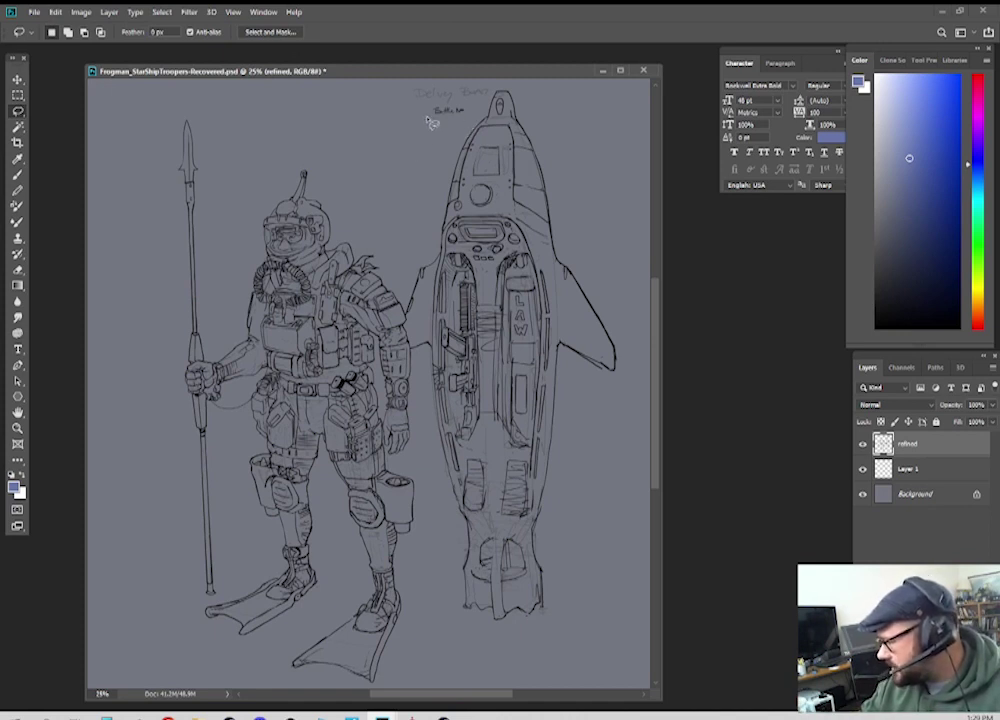
{"action": "mouse_move", "coordinate": [430, 117]}
{"action": "left_mouse_down"}
{"action": "mouse_move", "coordinate": [501, 93]}
{"action": "mouse_move", "coordinate": [418, 82]}
{"action": "mouse_move", "coordinate": [410, 112]}
{"action": "left_mouse_up"}
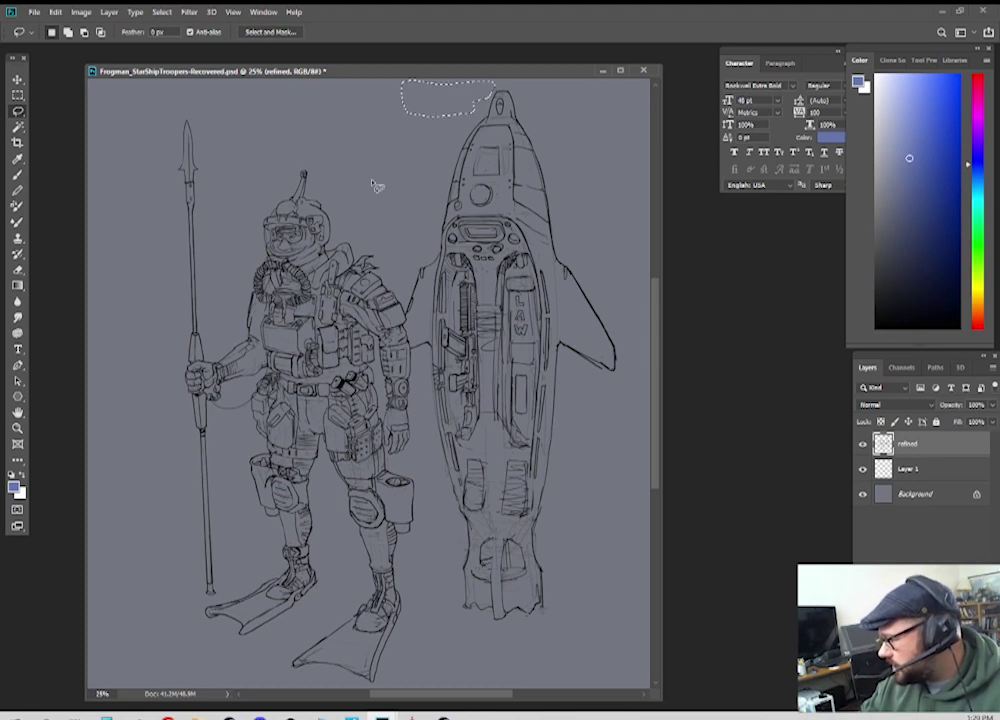
{"action": "key", "text": "ctrl+d"}
Step: Lower the opacity of the refined line-art layer so the sketch lines turn faint
{"action": "key", "text": "b"}
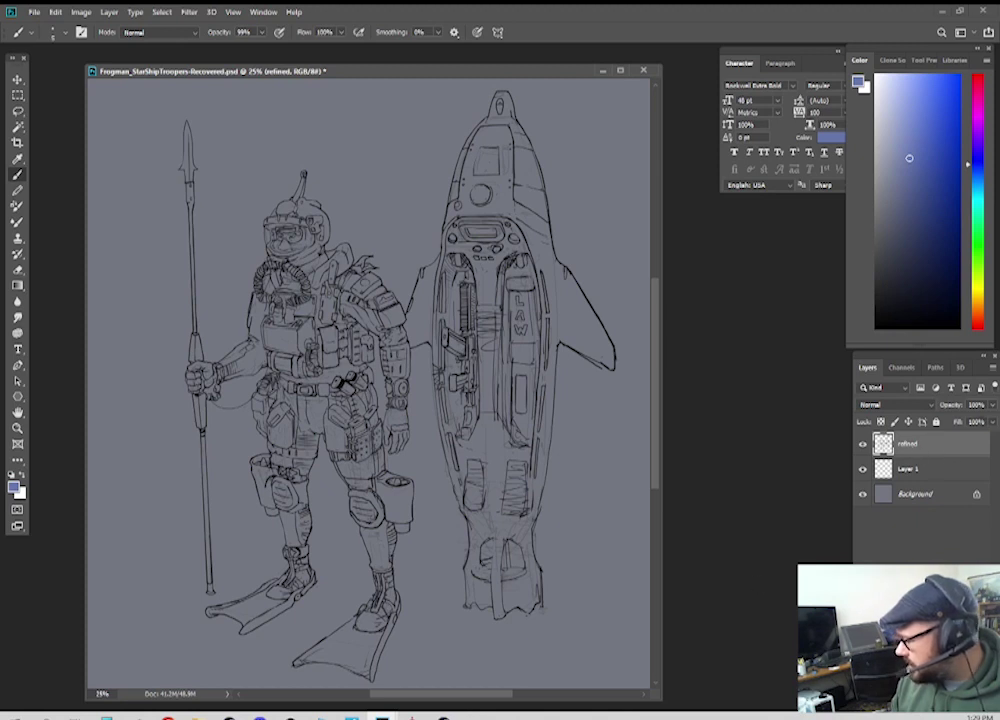
{"action": "left_click", "coordinate": [994, 405]}
{"action": "left_click_drag", "start_coordinate": [991, 419], "coordinate": [944, 421]}
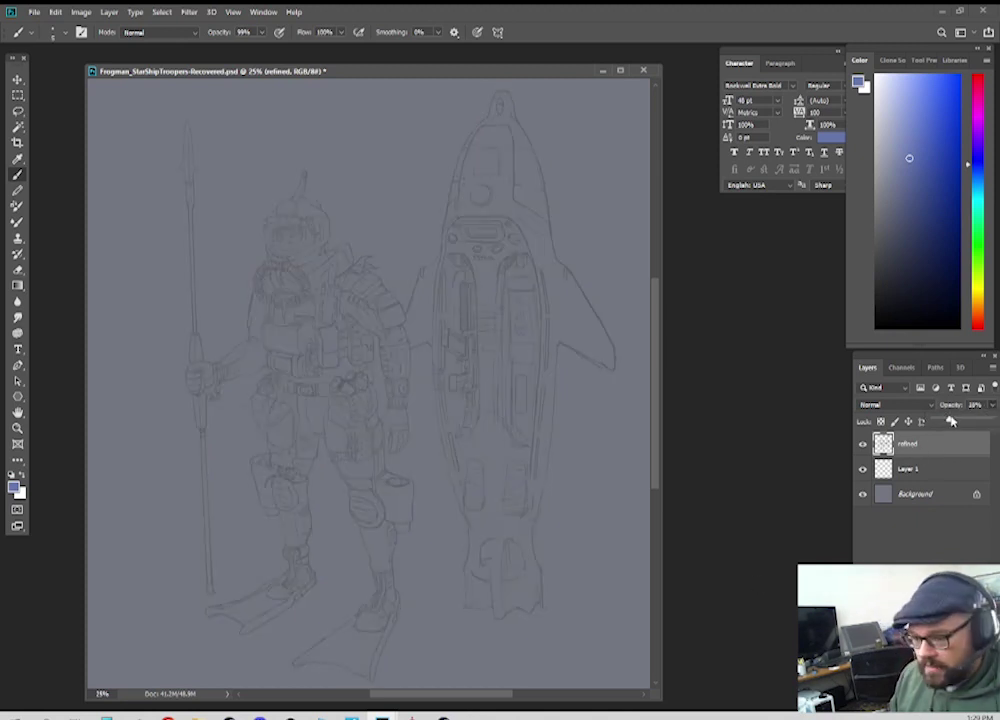
Step: Make Layer 1 active and set up painting with a medium blue and the TomBrush preset
{"action": "left_click", "coordinate": [915, 472]}
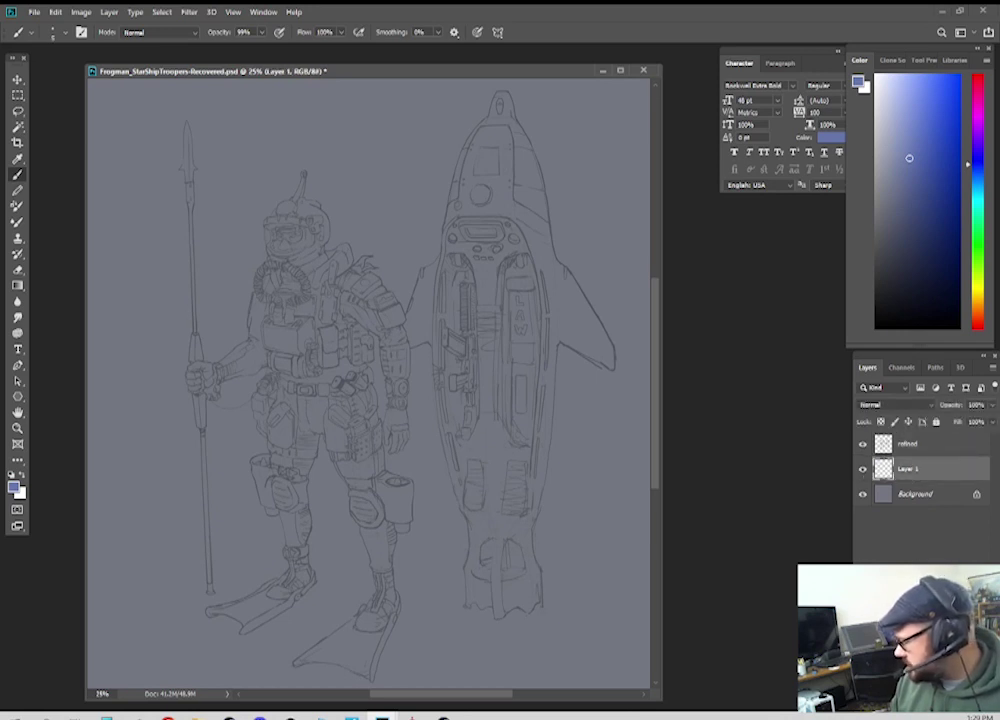
{"action": "left_click", "coordinate": [921, 147]}
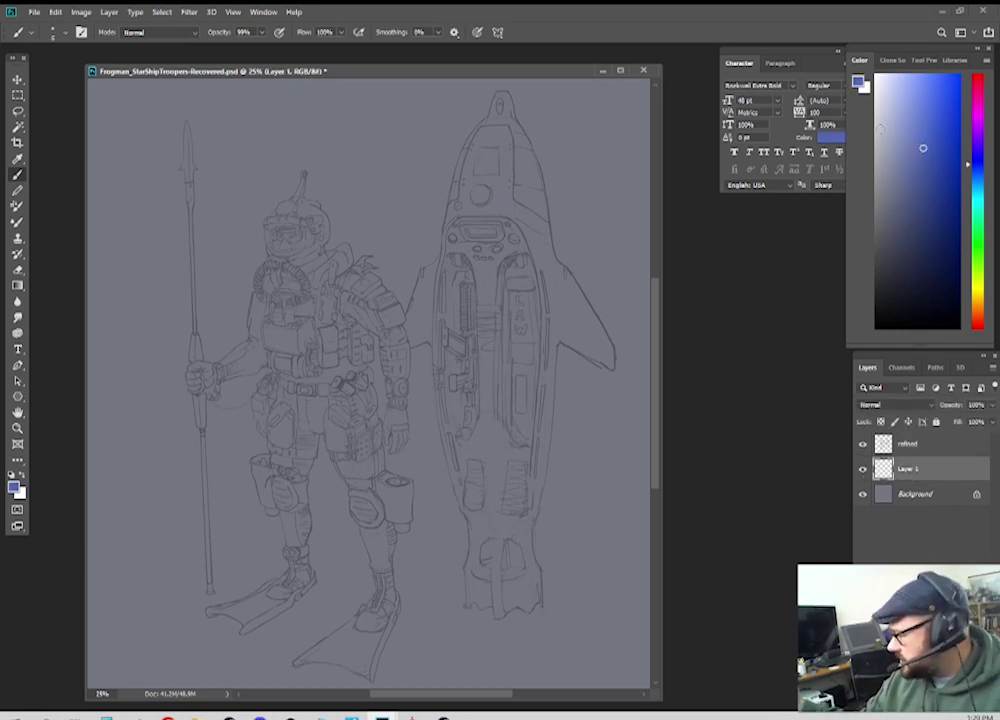
{"action": "right_click", "coordinate": [362, 244]}
{"action": "left_click", "coordinate": [447, 416]}
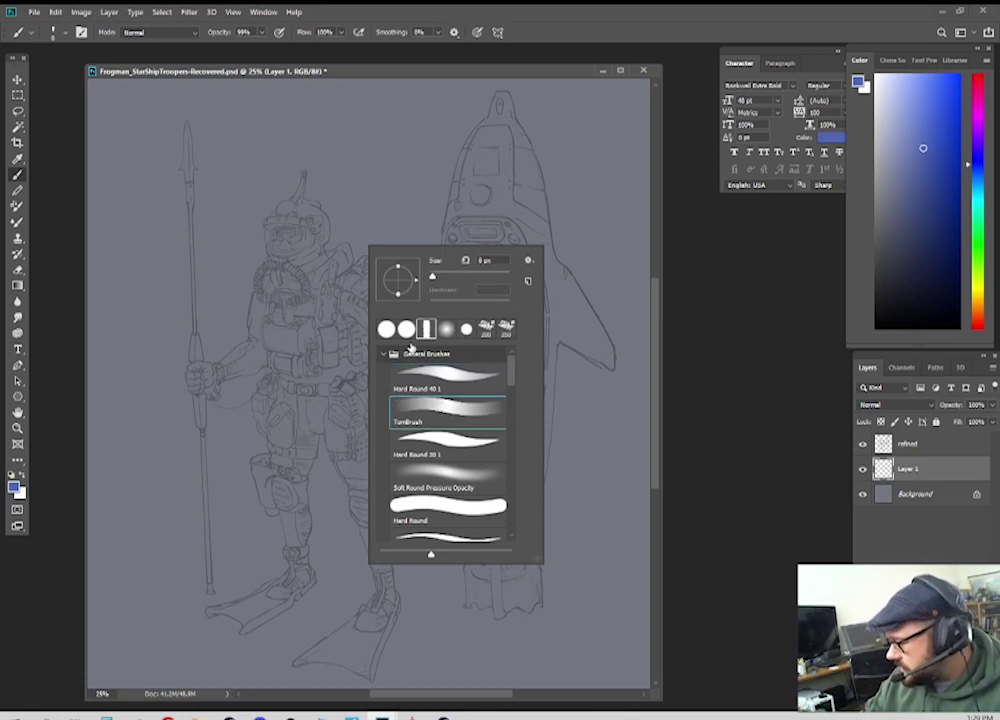
{"action": "key", "text": "Return"}
Step: Greatly enlarge the brush and paint a broad blue band across the diver's torso and the middle of the craft
{"action": "key", "text": "bracketright"}
{"action": "key", "text": "bracketright"}
{"action": "key", "text": "bracketright"}
{"action": "key", "text": "bracketright"}
{"action": "key", "text": "bracketright"}
{"action": "key", "text": "bracketright"}
{"action": "key", "text": "bracketright"}
{"action": "key", "text": "bracketright"}
{"action": "key", "text": "bracketright"}
{"action": "key", "text": "bracketright"}
{"action": "key", "text": "bracketright"}
{"action": "key", "text": "bracketright"}
{"action": "key", "text": "bracketright"}
{"action": "key", "text": "bracketright"}
{"action": "key", "text": "bracketright"}
{"action": "key", "text": "bracketright"}
{"action": "key", "text": "bracketright"}
{"action": "key", "text": "bracketright"}
{"action": "key", "text": "bracketright"}
{"action": "key", "text": "bracketright"}
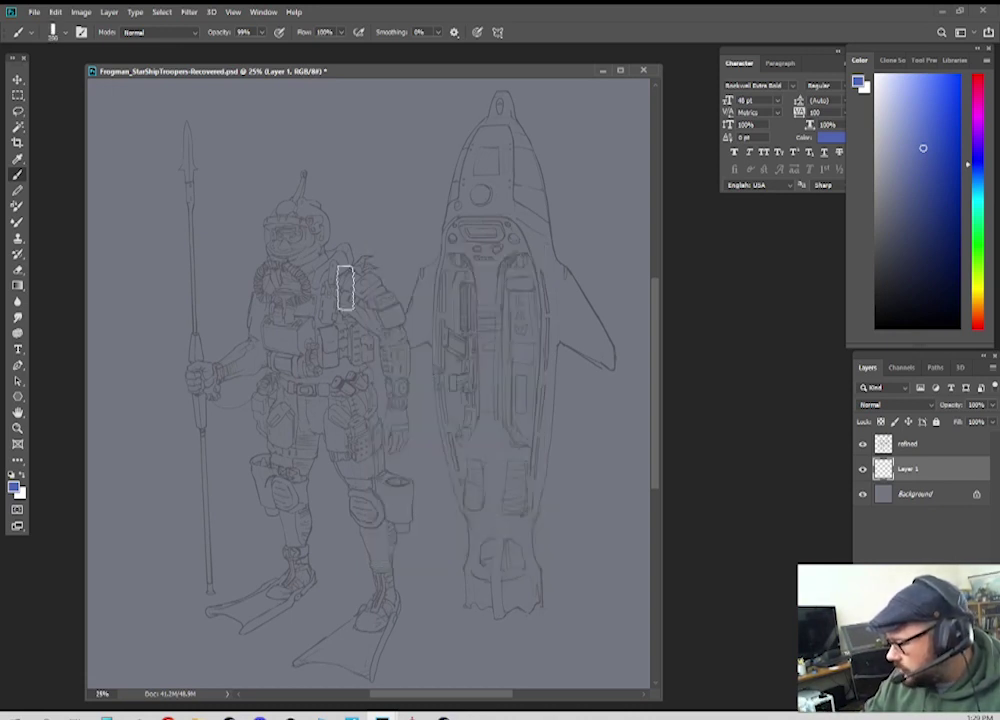
{"action": "left_click_drag", "start_coordinate": [155, 357], "coordinate": [547, 383]}
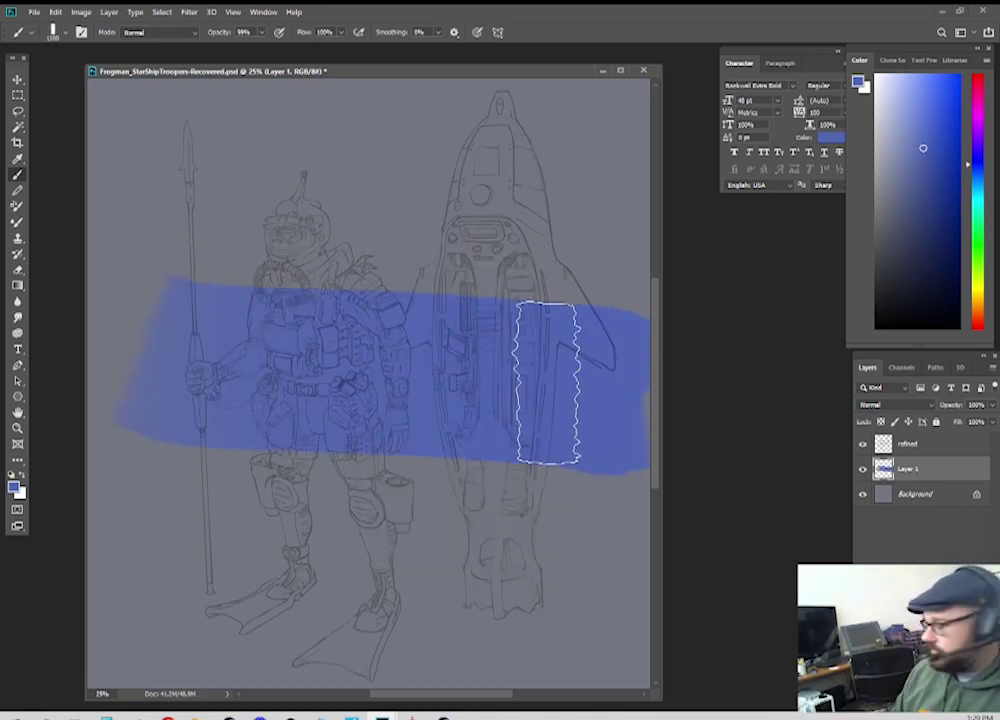
Step: Paint a broad dark teal-blue band across the diver's legs beneath the blue band, and widen the document window
{"action": "left_click", "coordinate": [979, 173]}
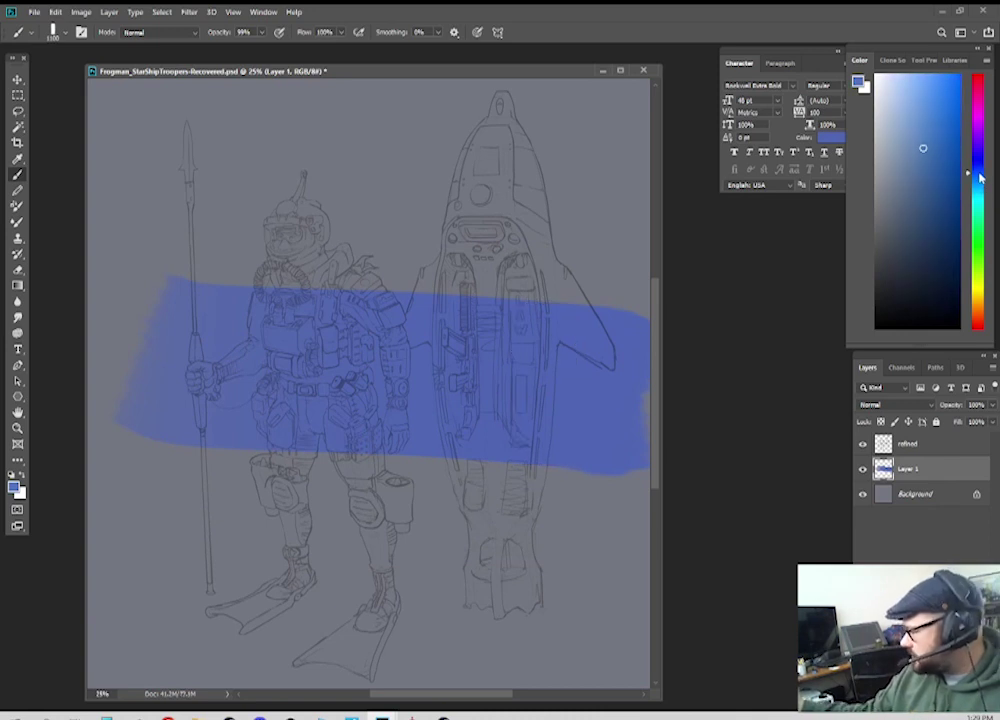
{"action": "left_click_drag", "start_coordinate": [979, 173], "coordinate": [978, 182]}
{"action": "left_click", "coordinate": [931, 211]}
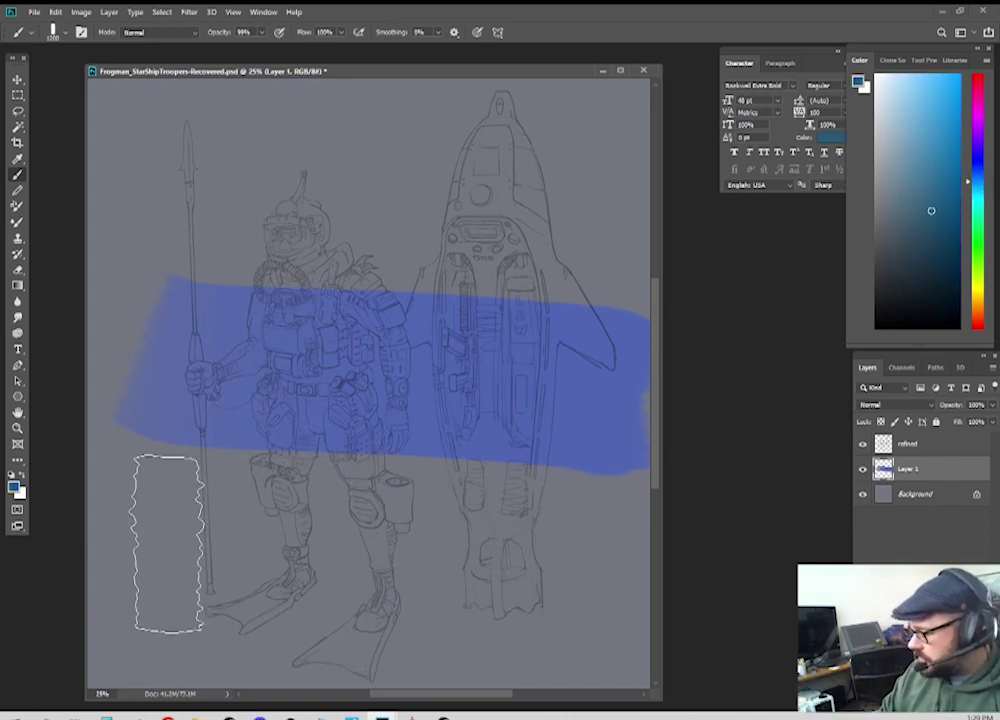
{"action": "left_click_drag", "start_coordinate": [168, 543], "coordinate": [614, 462]}
{"action": "left_click_drag", "start_coordinate": [660, 408], "coordinate": [751, 407]}
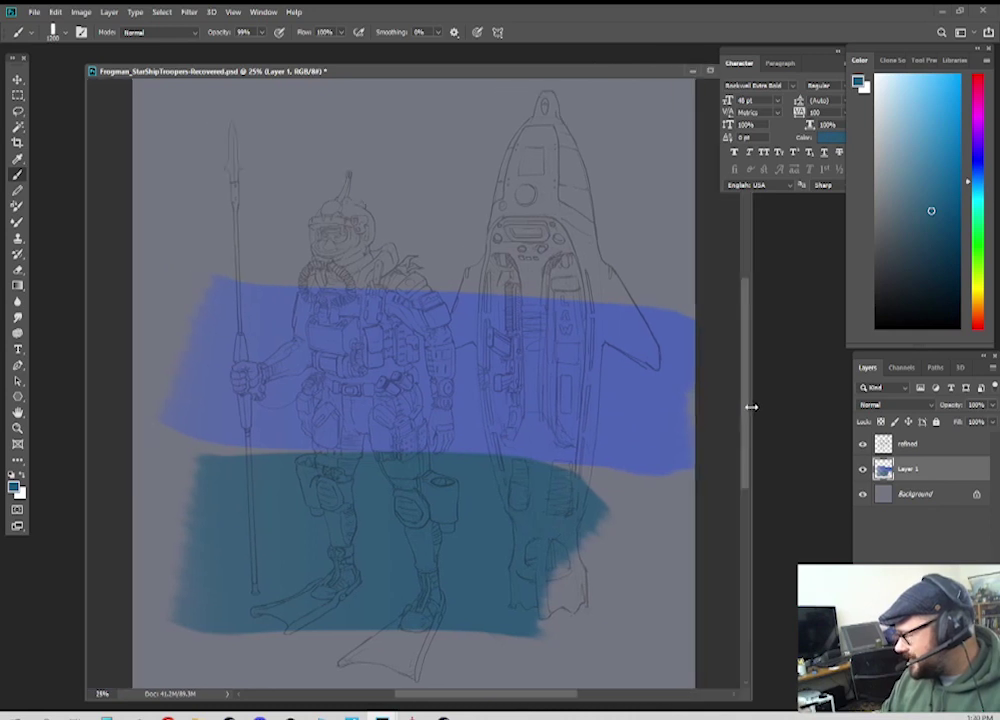
Step: Reduce the brush size and paint a slightly lighter teal strip along the upper edge of the dark band
{"action": "key", "text": "bracketleft"}
{"action": "key", "text": "bracketleft"}
{"action": "key", "text": "bracketleft"}
{"action": "key", "text": "bracketleft"}
{"action": "key", "text": "bracketleft"}
{"action": "left_click", "coordinate": [927, 188]}
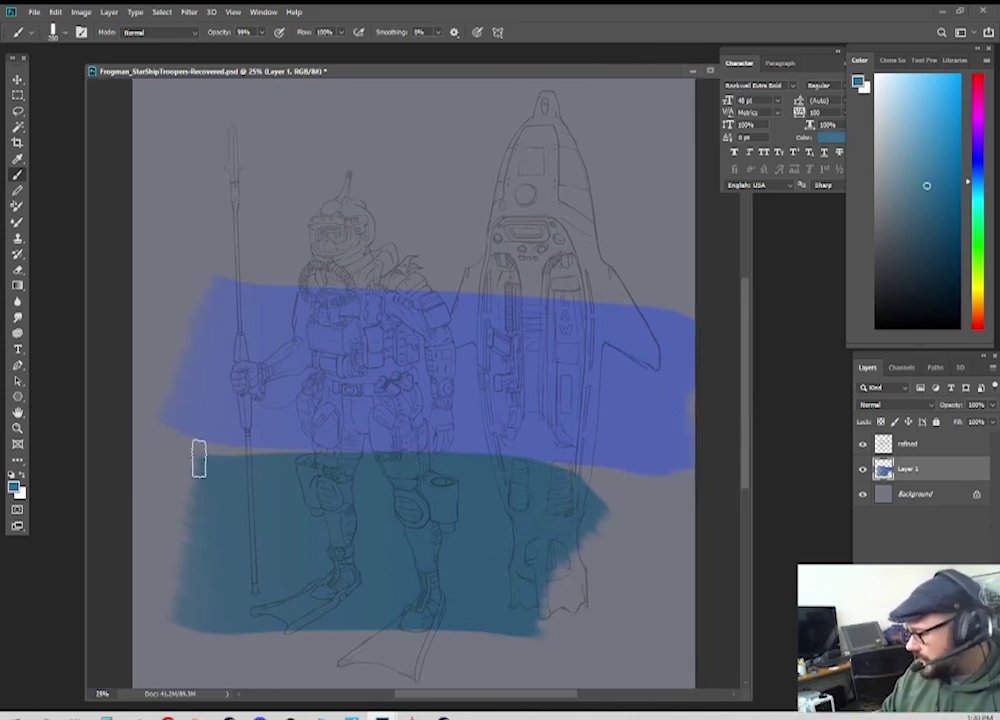
{"action": "left_click_drag", "start_coordinate": [199, 458], "coordinate": [595, 463]}
Step: Paint a narrower bright cyan strip with a smaller brush where the blue and teal bands meet
{"action": "left_click", "coordinate": [928, 152]}
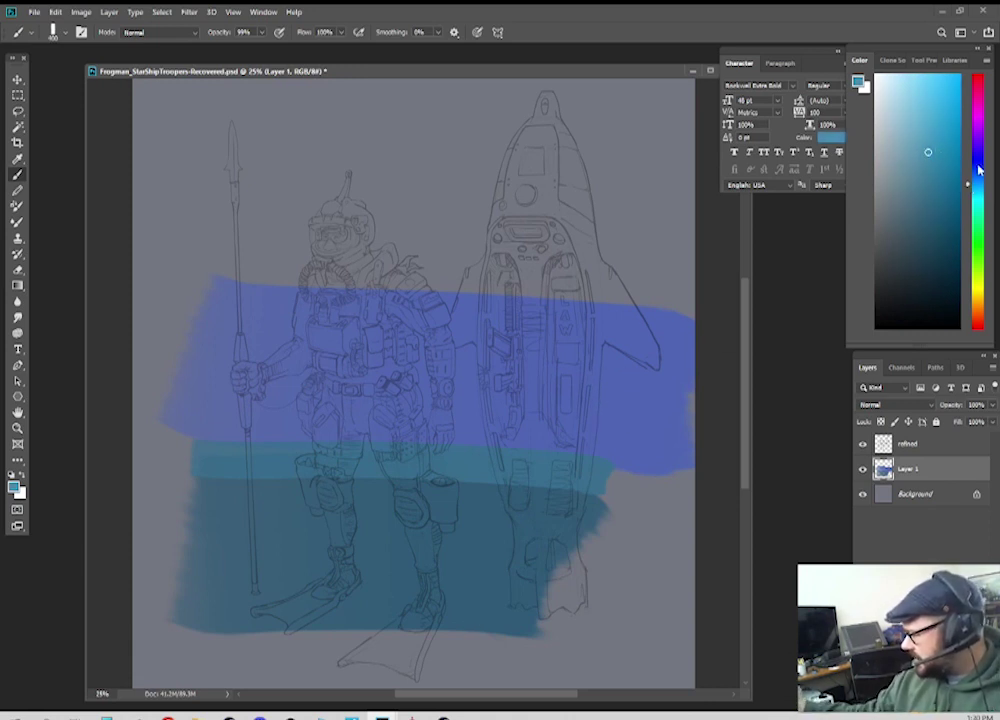
{"action": "left_click_drag", "start_coordinate": [973, 183], "coordinate": [973, 187]}
{"action": "left_click", "coordinate": [941, 138]}
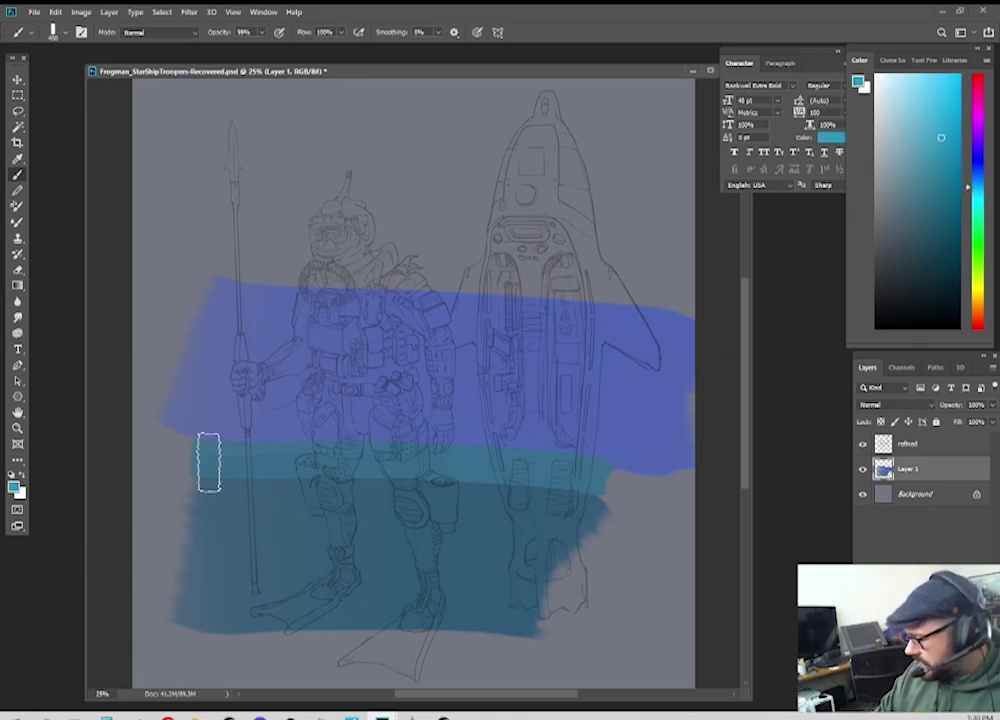
{"action": "key", "text": "["}
{"action": "key", "text": "["}
{"action": "key", "text": "["}
{"action": "key", "text": "["}
{"action": "key", "text": "["}
{"action": "key", "text": "["}
{"action": "key", "text": "["}
{"action": "mouse_move", "coordinate": [222, 440]}
{"action": "left_mouse_down"}
{"action": "mouse_move", "coordinate": [198, 442]}
{"action": "mouse_move", "coordinate": [612, 437]}
{"action": "left_mouse_up"}
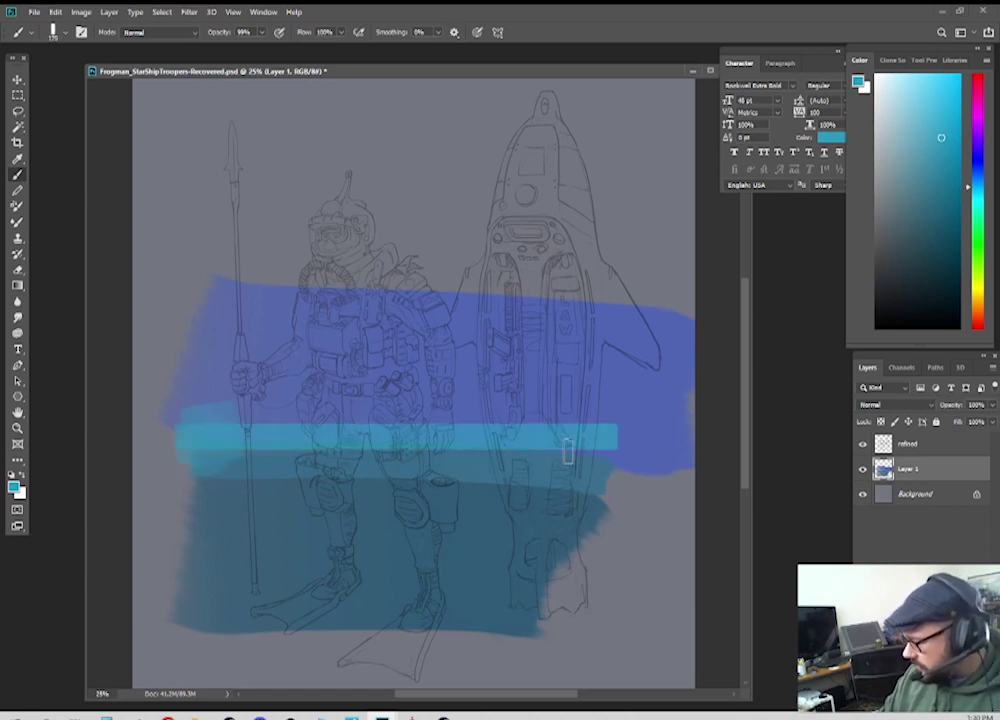
Step: Enlarge the brush and widen the cyan strip across the canvas with more strokes, resampling the painted cyan
{"action": "key", "text": "]"}
{"action": "key", "text": "]"}
{"action": "key", "text": "]"}
{"action": "mouse_move", "coordinate": [205, 437]}
{"action": "left_mouse_down"}
{"action": "mouse_move", "coordinate": [168, 428]}
{"action": "mouse_move", "coordinate": [157, 400]}
{"action": "mouse_move", "coordinate": [168, 430]}
{"action": "mouse_move", "coordinate": [166, 372]}
{"action": "mouse_move", "coordinate": [204, 436]}
{"action": "mouse_move", "coordinate": [174, 412]}
{"action": "mouse_move", "coordinate": [261, 425]}
{"action": "mouse_move", "coordinate": [221, 417]}
{"action": "mouse_move", "coordinate": [521, 426]}
{"action": "mouse_move", "coordinate": [440, 432]}
{"action": "mouse_move", "coordinate": [656, 415]}
{"action": "mouse_move", "coordinate": [633, 463]}
{"action": "mouse_move", "coordinate": [667, 454]}
{"action": "mouse_move", "coordinate": [614, 438]}
{"action": "mouse_move", "coordinate": [584, 443]}
{"action": "mouse_move", "coordinate": [634, 456]}
{"action": "mouse_move", "coordinate": [635, 480]}
{"action": "mouse_move", "coordinate": [587, 482]}
{"action": "mouse_move", "coordinate": [630, 440]}
{"action": "left_mouse_up"}
{"action": "left_click", "coordinate": [197, 429], "text": "alt"}
{"action": "key", "text": "]"}
{"action": "key", "text": "]"}
{"action": "key", "text": "]"}
{"action": "key", "text": "]"}
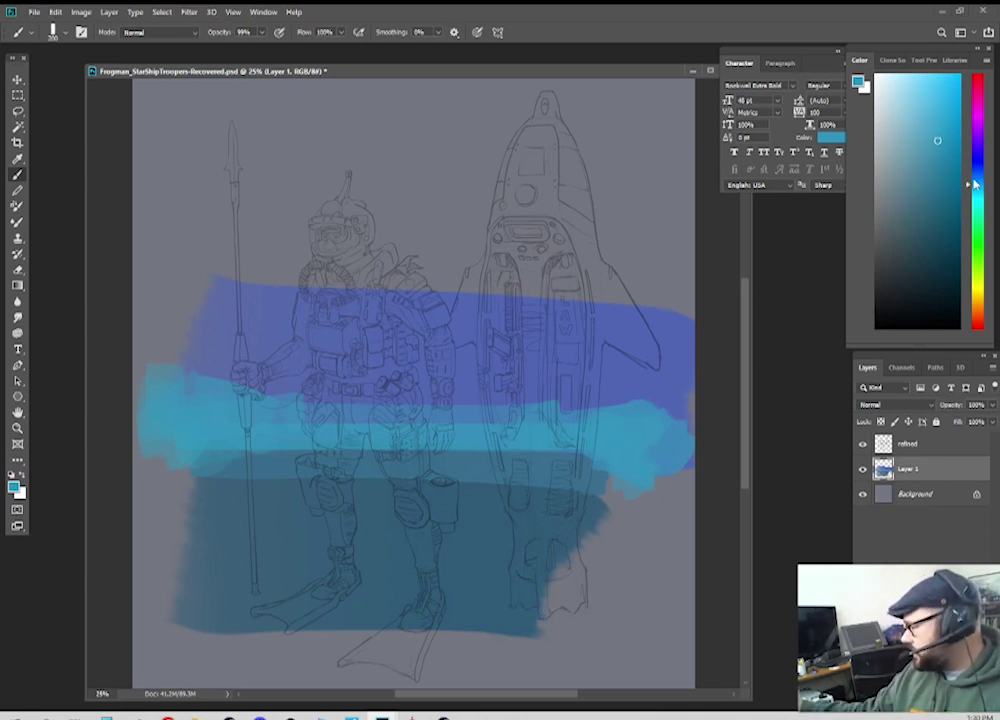
Step: Paint deeper saturated blue strokes along the upper edge of the blue band over the craft's right side
{"action": "left_click_drag", "start_coordinate": [977, 185], "coordinate": [970, 163]}
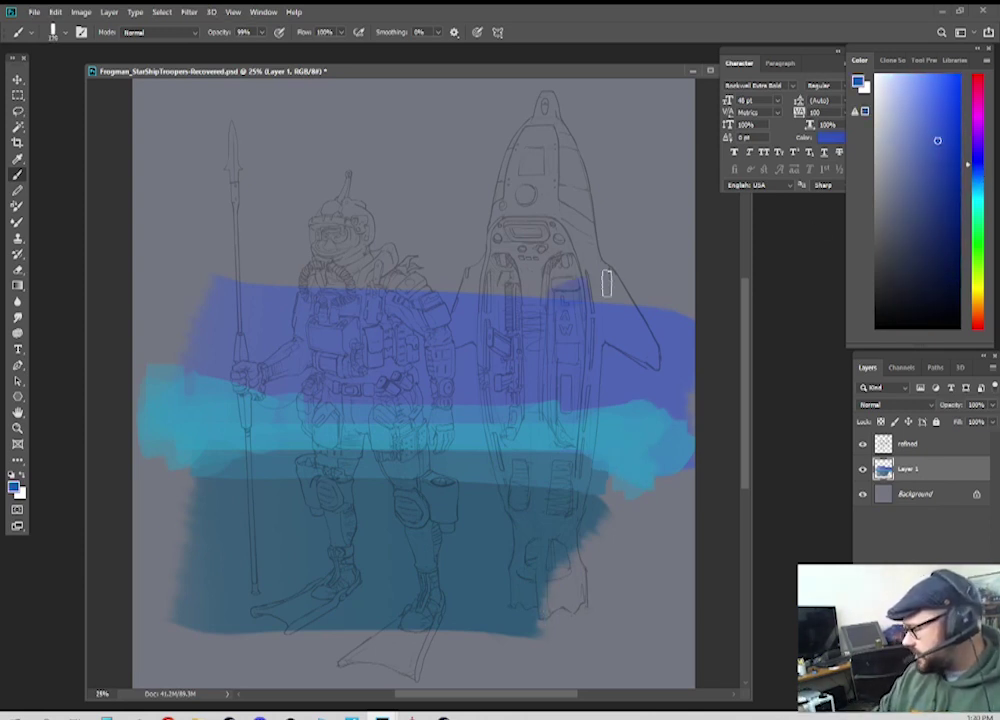
{"action": "left_click_drag", "start_coordinate": [603, 284], "coordinate": [588, 295]}
{"action": "left_click_drag", "start_coordinate": [652, 278], "coordinate": [535, 298]}
Step: Paint a saturated violet band above the blue, from the craft's control panel across to the diver's head and spear
{"action": "left_click_drag", "start_coordinate": [976, 164], "coordinate": [976, 147]}
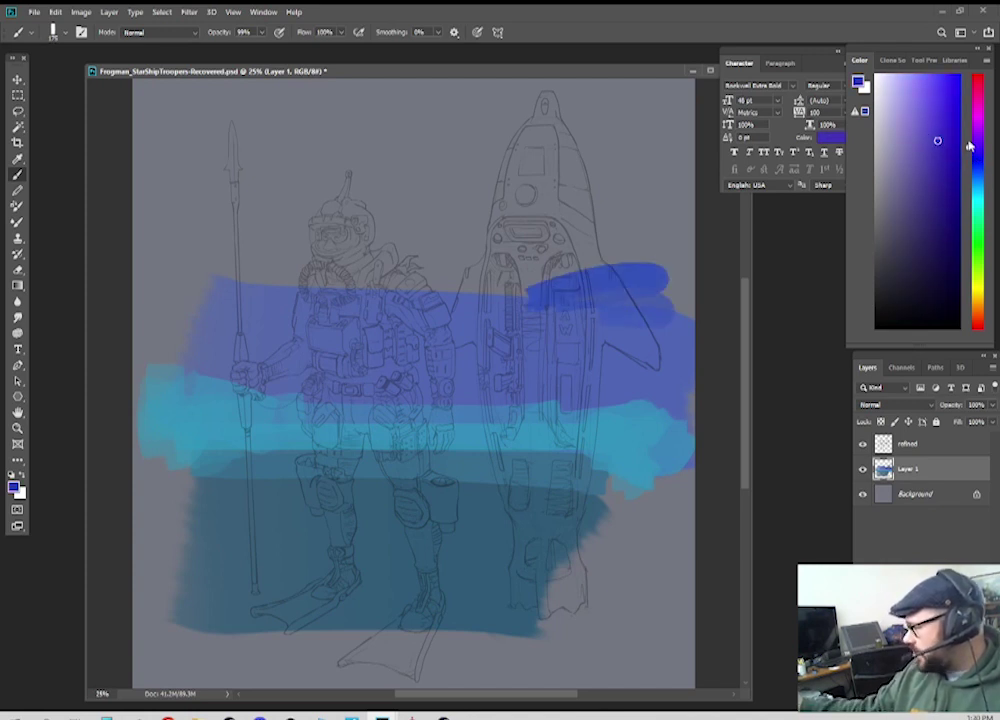
{"action": "left_click", "coordinate": [942, 130]}
{"action": "mouse_move", "coordinate": [540, 242]}
{"action": "left_mouse_down"}
{"action": "mouse_move", "coordinate": [510, 262]}
{"action": "mouse_move", "coordinate": [620, 249]}
{"action": "mouse_move", "coordinate": [594, 226]}
{"action": "mouse_move", "coordinate": [435, 215]}
{"action": "left_mouse_up"}
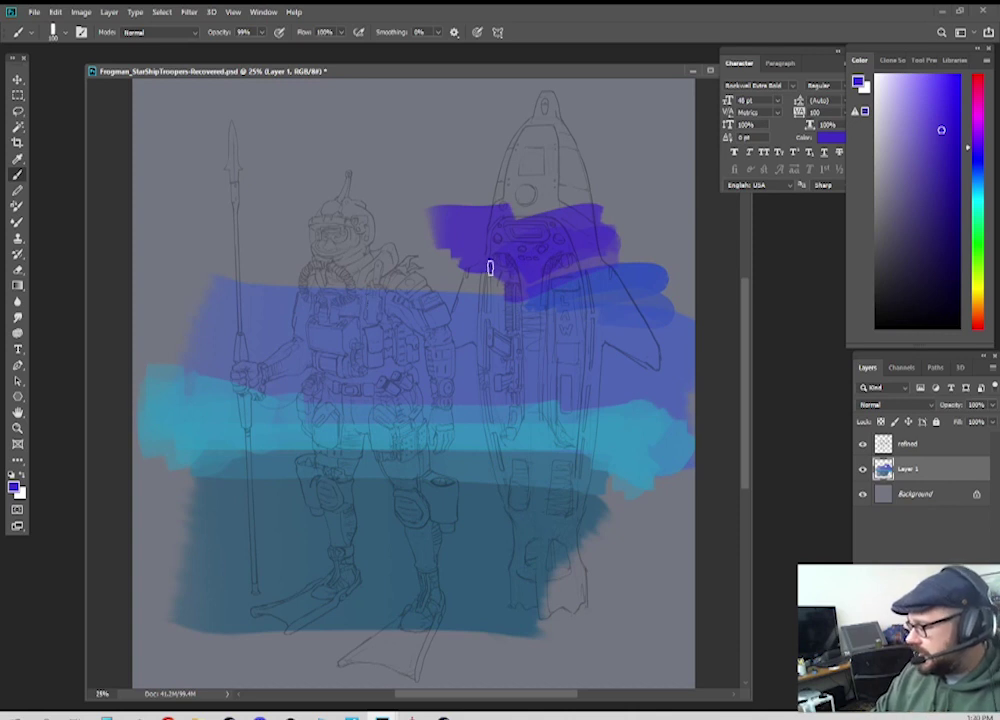
{"action": "mouse_move", "coordinate": [473, 270]}
{"action": "left_mouse_down"}
{"action": "mouse_move", "coordinate": [394, 255]}
{"action": "mouse_move", "coordinate": [418, 205]}
{"action": "mouse_move", "coordinate": [484, 223]}
{"action": "mouse_move", "coordinate": [420, 209]}
{"action": "mouse_move", "coordinate": [395, 225]}
{"action": "mouse_move", "coordinate": [545, 184]}
{"action": "mouse_move", "coordinate": [651, 252]}
{"action": "mouse_move", "coordinate": [481, 270]}
{"action": "mouse_move", "coordinate": [404, 267]}
{"action": "mouse_move", "coordinate": [396, 256]}
{"action": "mouse_move", "coordinate": [375, 269]}
{"action": "mouse_move", "coordinate": [322, 201]}
{"action": "mouse_move", "coordinate": [317, 234]}
{"action": "mouse_move", "coordinate": [222, 251]}
{"action": "mouse_move", "coordinate": [172, 276]}
{"action": "mouse_move", "coordinate": [338, 196]}
{"action": "mouse_move", "coordinate": [290, 238]}
{"action": "mouse_move", "coordinate": [373, 216]}
{"action": "left_mouse_up"}
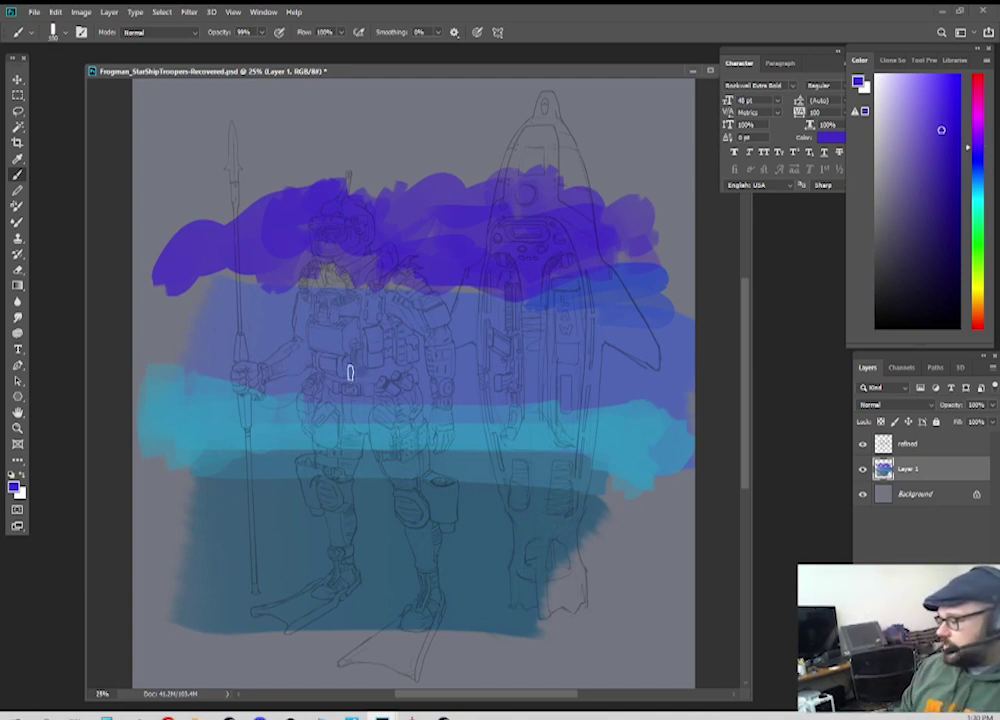
Step: Paint a wide vertical orange strip down the canvas's left edge with an enlarged brush
{"action": "left_click", "coordinate": [978, 313]}
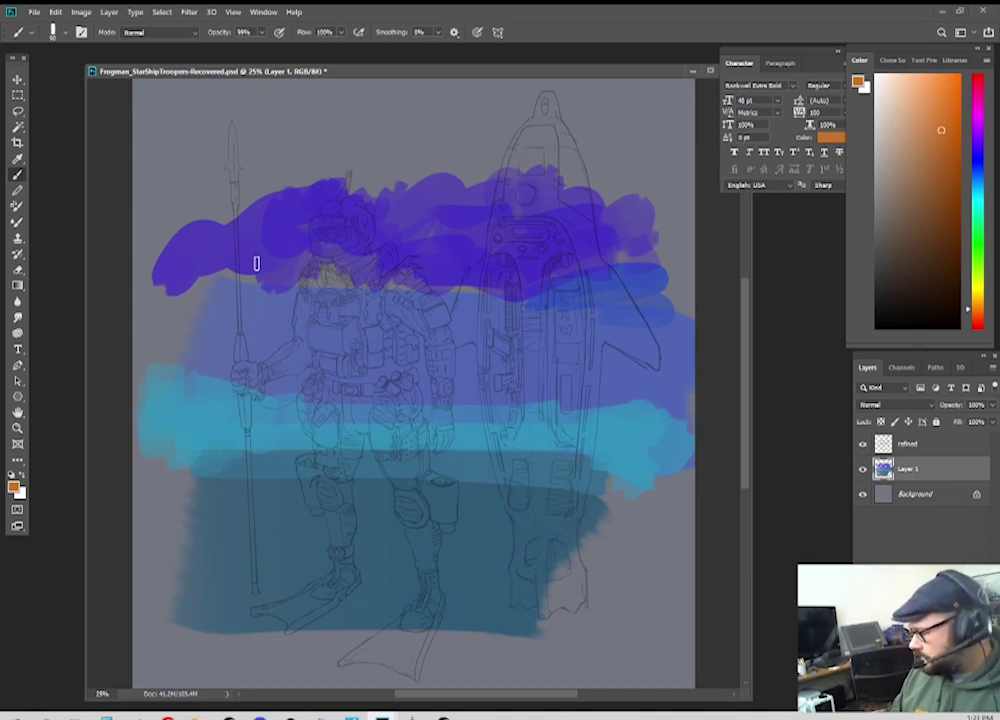
{"action": "left_click", "coordinate": [951, 125]}
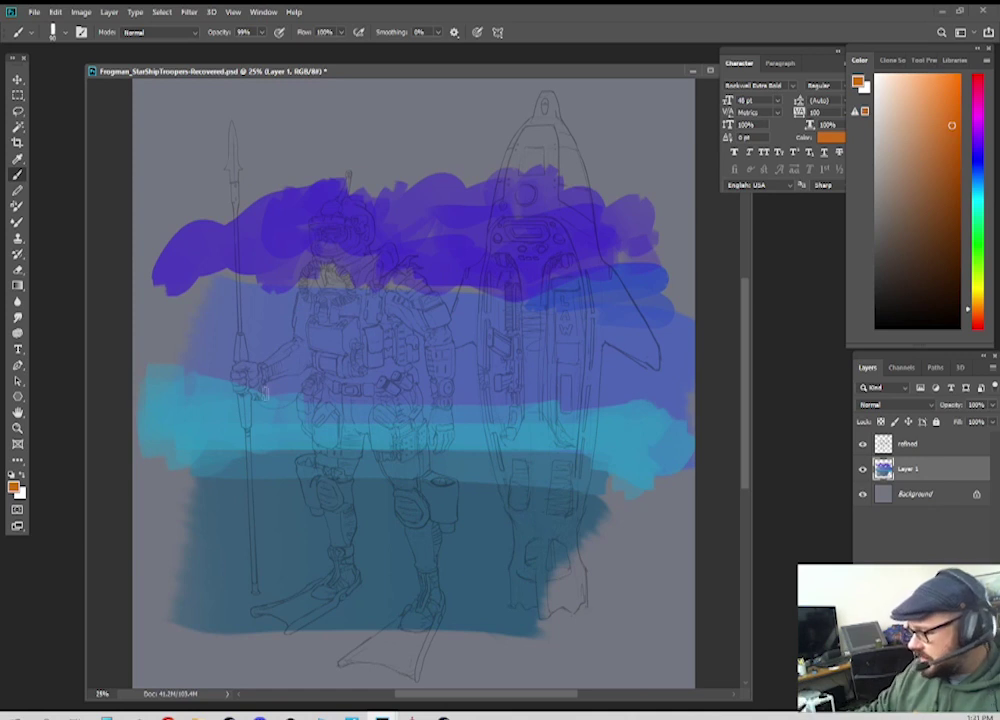
{"action": "key", "text": "]"}
{"action": "key", "text": "]"}
{"action": "key", "text": "]"}
{"action": "mouse_move", "coordinate": [148, 227]}
{"action": "left_mouse_down"}
{"action": "mouse_move", "coordinate": [146, 511]}
{"action": "mouse_move", "coordinate": [152, 282]}
{"action": "mouse_move", "coordinate": [146, 321]}
{"action": "mouse_move", "coordinate": [162, 254]}
{"action": "mouse_move", "coordinate": [175, 300]}
{"action": "left_mouse_up"}
Step: Paint a narrow vertical strip of pale yellow-orange just right of the orange strip
{"action": "left_click", "coordinate": [980, 302]}
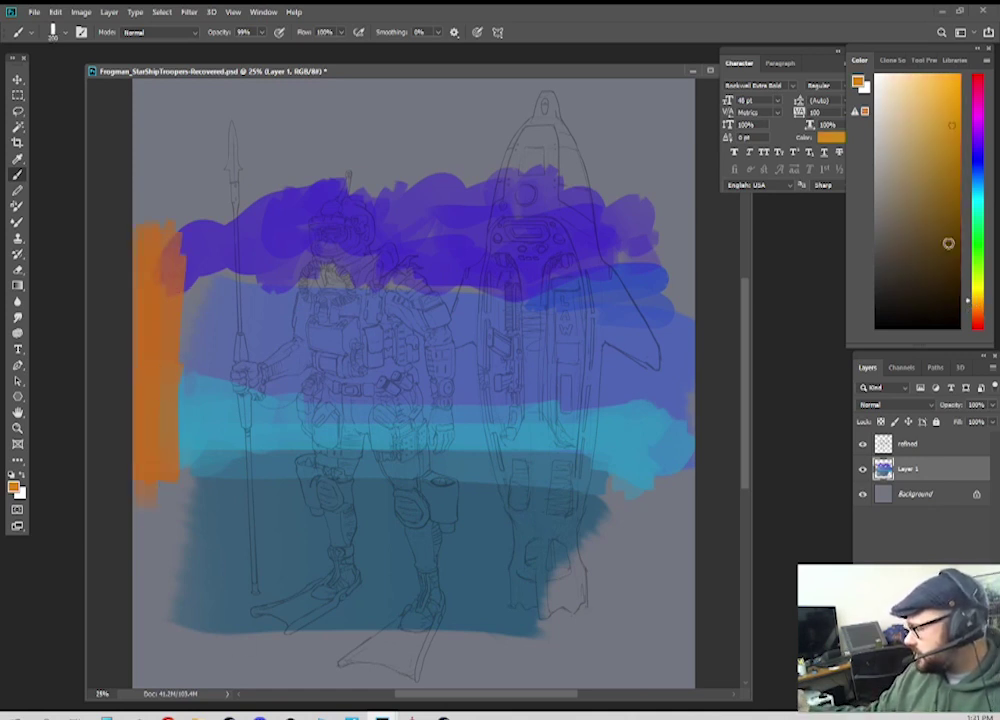
{"action": "left_click", "coordinate": [927, 110]}
{"action": "left_click_drag", "start_coordinate": [175, 235], "coordinate": [176, 528]}
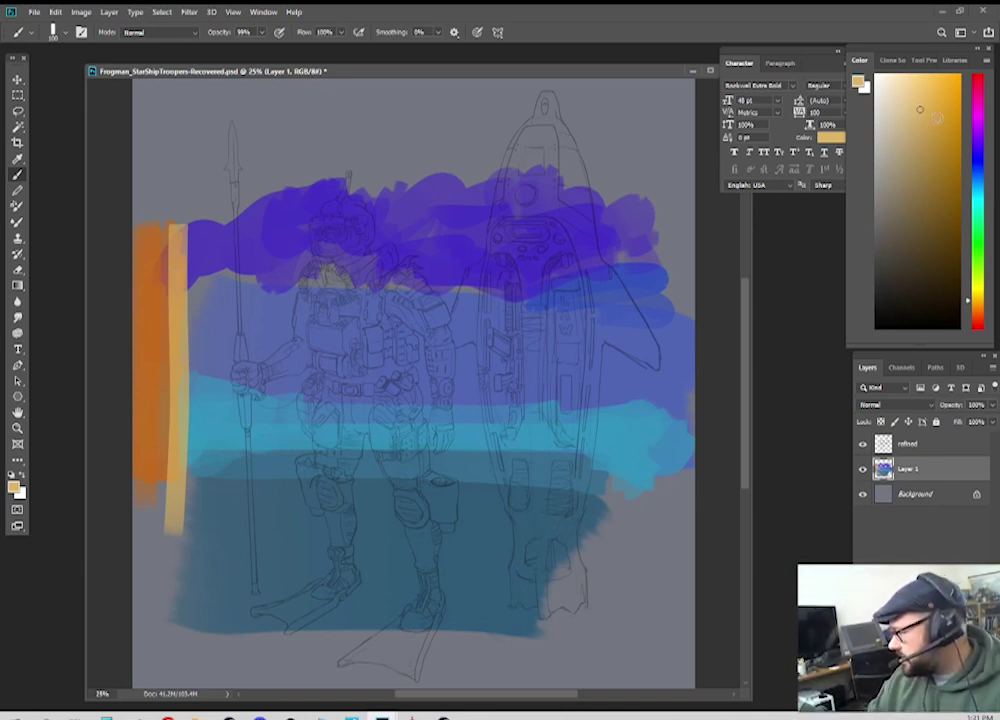
Step: Paint a vertical strip of saturated golden yellow to the right of the pale strip, building it up with repeated strokes
{"action": "left_click_drag", "start_coordinate": [953, 111], "coordinate": [958, 99]}
{"action": "left_click_drag", "start_coordinate": [196, 234], "coordinate": [202, 438]}
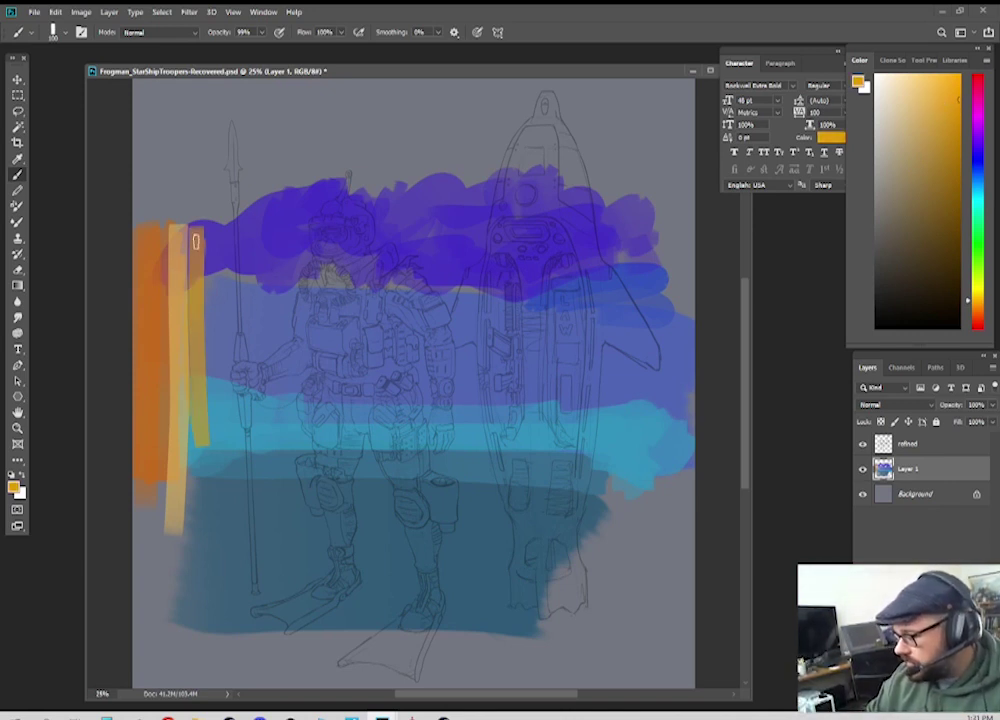
{"action": "mouse_move", "coordinate": [198, 232]}
{"action": "left_mouse_down"}
{"action": "mouse_move", "coordinate": [196, 337]}
{"action": "mouse_move", "coordinate": [207, 430]}
{"action": "left_mouse_up"}
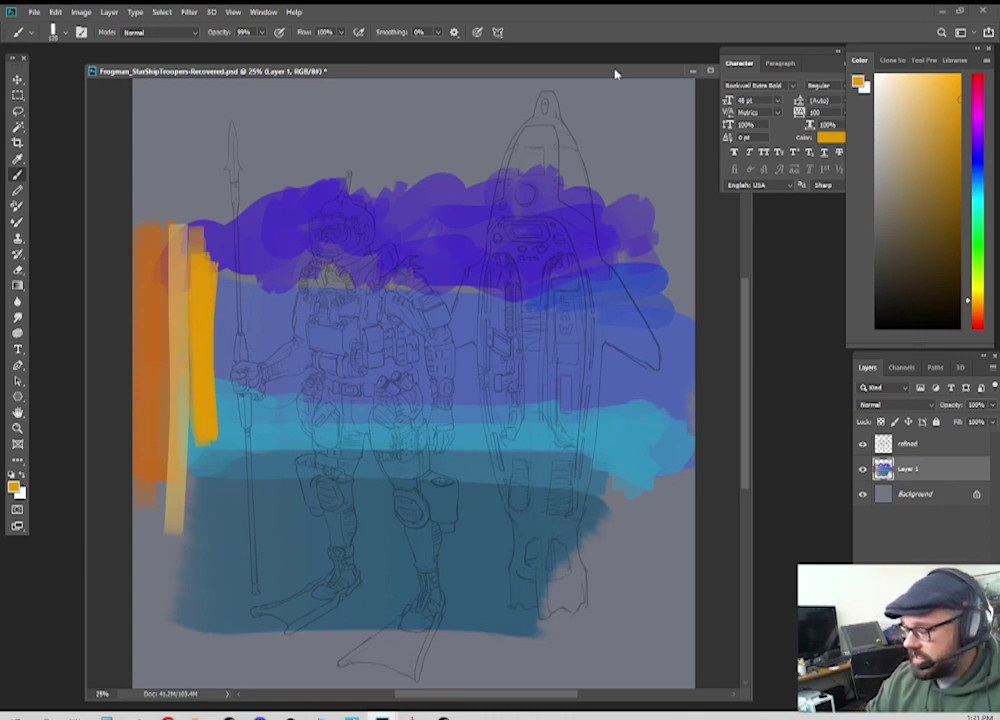
Step: Paint a vertical strip of muted tan over the craft's right fin, crossing the blue and cyan bands
{"action": "left_click", "coordinate": [917, 134]}
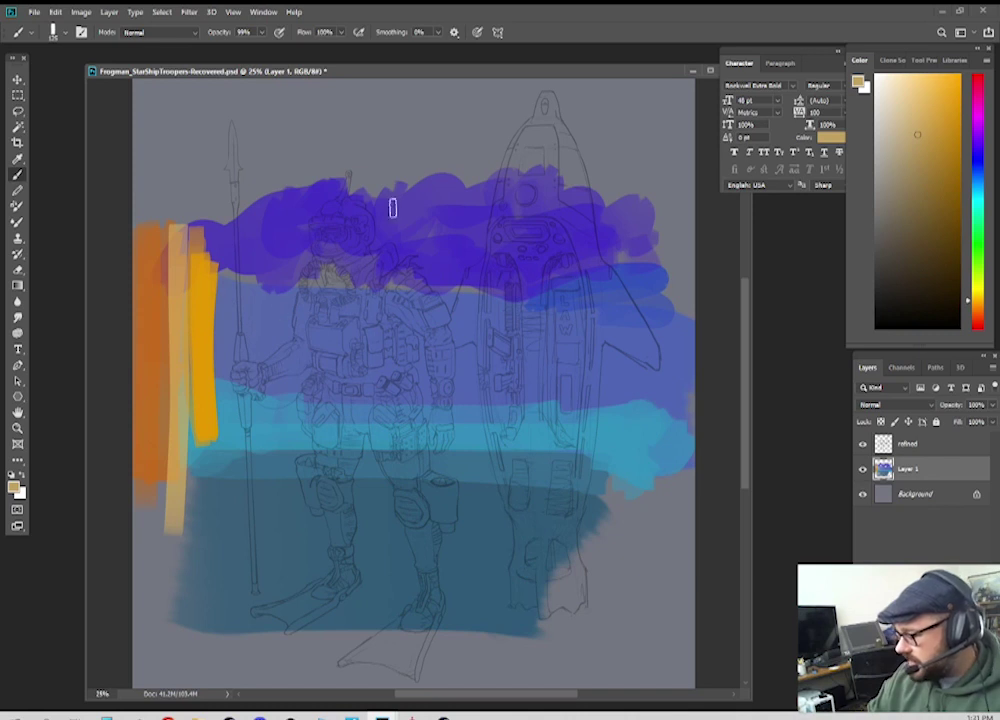
{"action": "left_click_drag", "start_coordinate": [645, 285], "coordinate": [642, 480]}
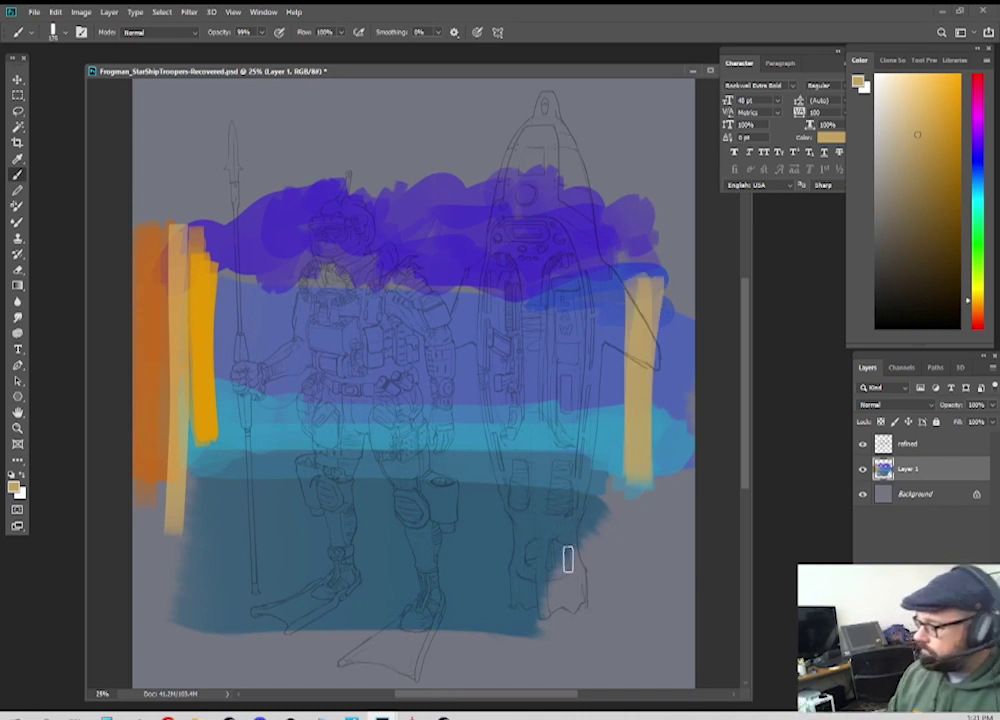
{"action": "left_click_drag", "start_coordinate": [630, 295], "coordinate": [634, 470]}
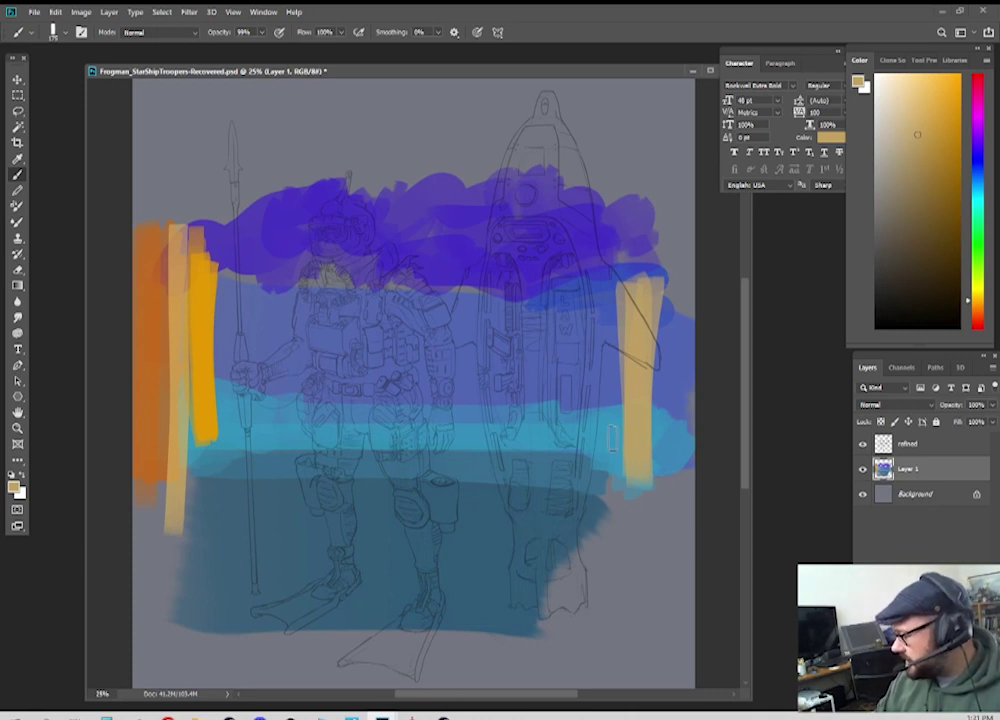
Step: Paint a tall vertical strip of saturated red beside the golden strip, running down through all the cool bands
{"action": "left_click", "coordinate": [608, 437], "text": "alt"}
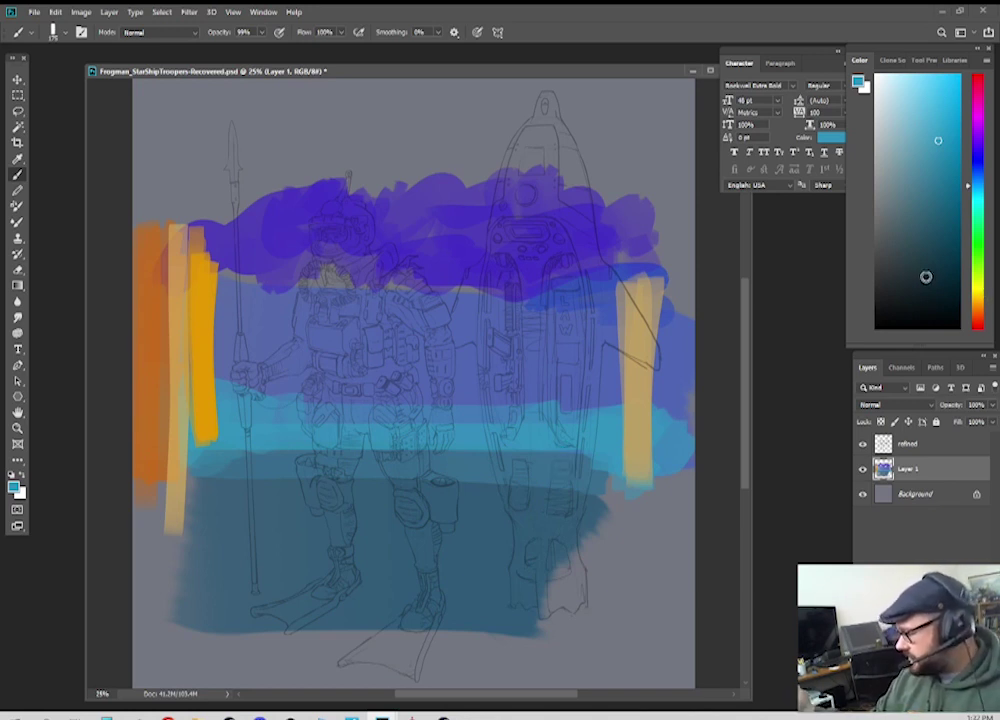
{"action": "left_click_drag", "start_coordinate": [980, 295], "coordinate": [968, 322]}
{"action": "left_click", "coordinate": [954, 142]}
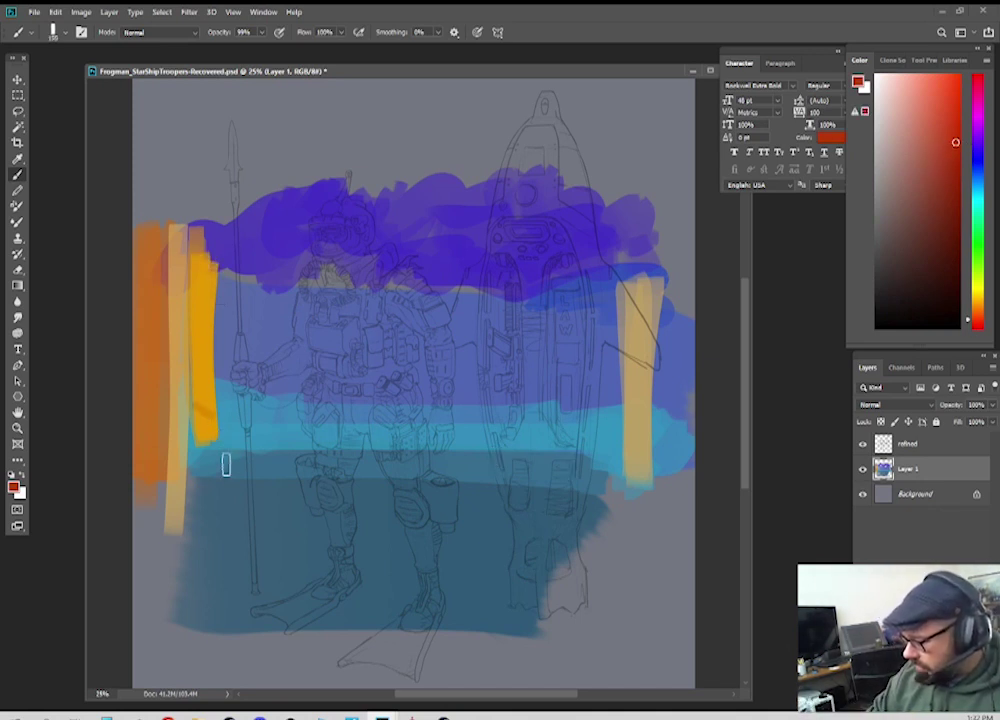
{"action": "left_click_drag", "start_coordinate": [216, 208], "coordinate": [223, 560]}
{"action": "left_click_drag", "start_coordinate": [215, 202], "coordinate": [219, 624]}
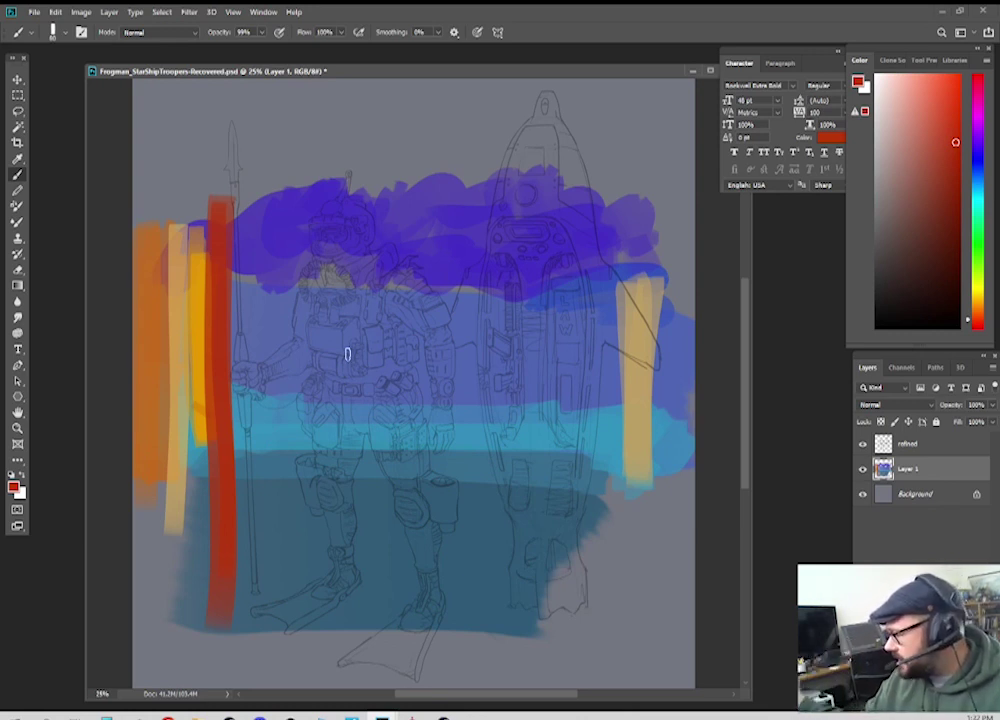
Step: Paint a small muted red square edged with sampled blue on the cyan band at the frogman's thigh, covering its right half with tan
{"action": "left_click", "coordinate": [927, 157]}
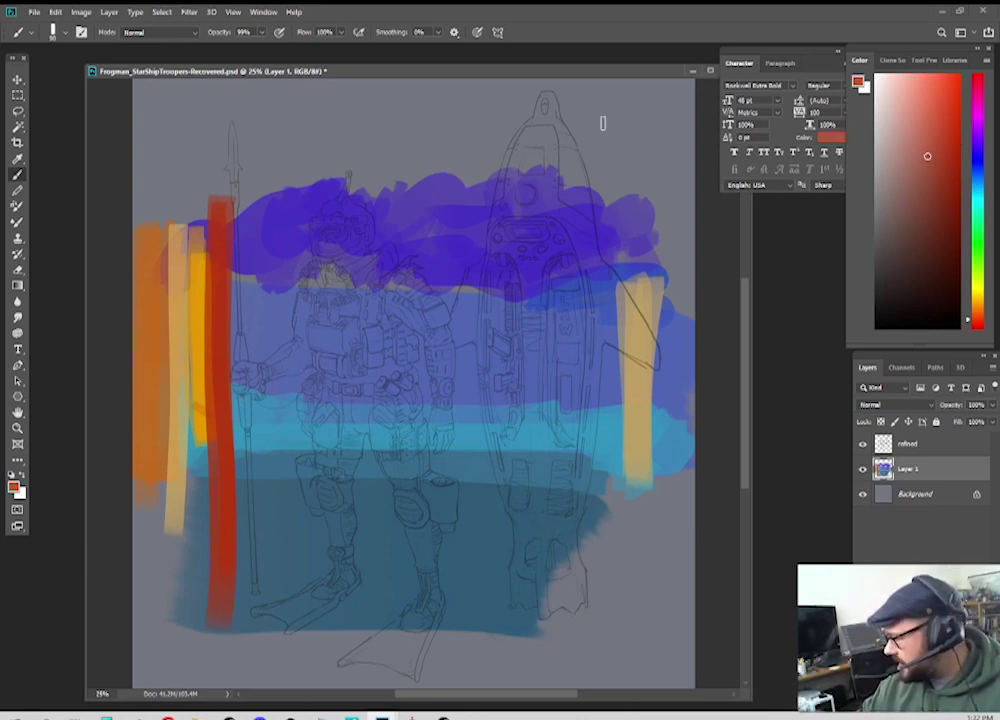
{"action": "mouse_move", "coordinate": [270, 410]}
{"action": "left_mouse_down"}
{"action": "mouse_move", "coordinate": [280, 439]}
{"action": "mouse_move", "coordinate": [307, 419]}
{"action": "mouse_move", "coordinate": [296, 432]}
{"action": "mouse_move", "coordinate": [289, 419]}
{"action": "mouse_move", "coordinate": [303, 409]}
{"action": "mouse_move", "coordinate": [316, 429]}
{"action": "mouse_move", "coordinate": [278, 416]}
{"action": "left_mouse_up"}
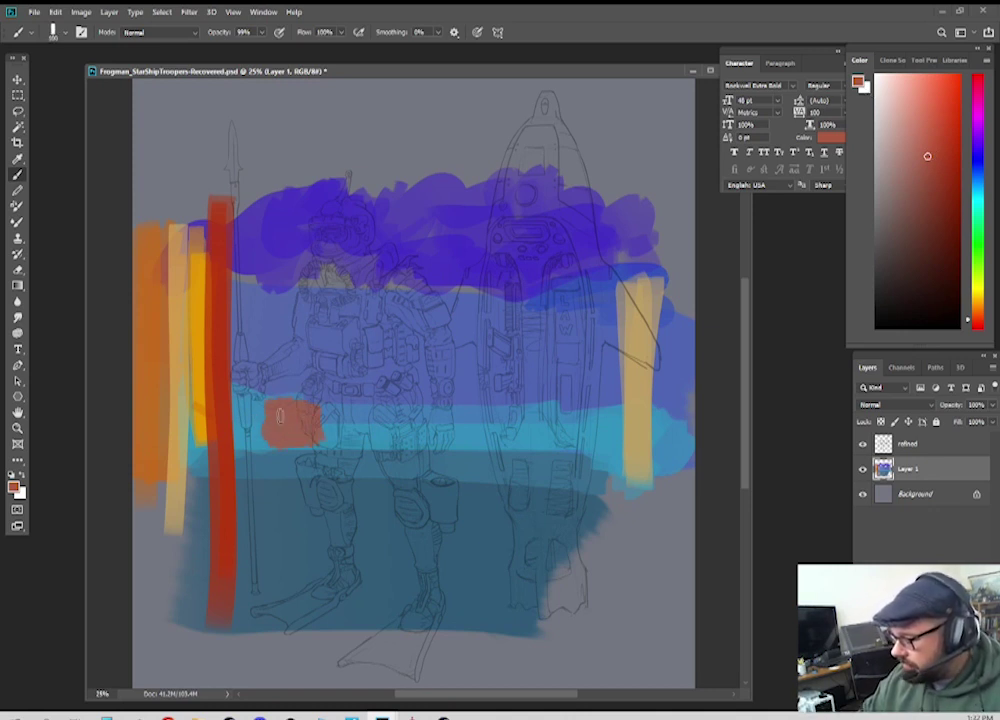
{"action": "left_click", "coordinate": [257, 391], "text": "alt"}
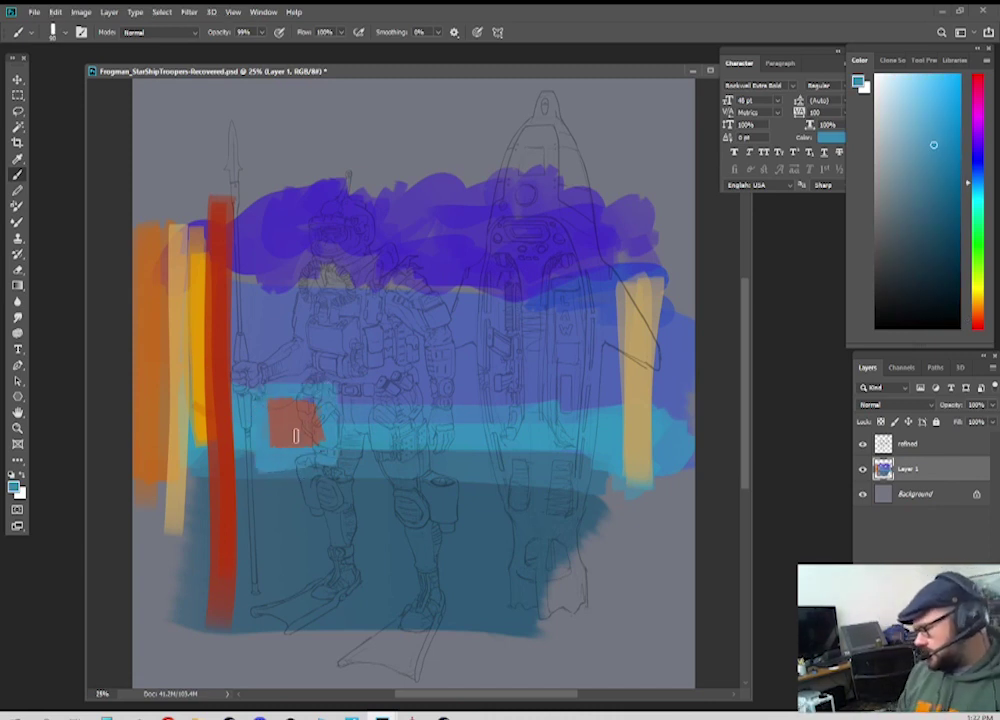
{"action": "left_click", "coordinate": [634, 442], "text": "alt"}
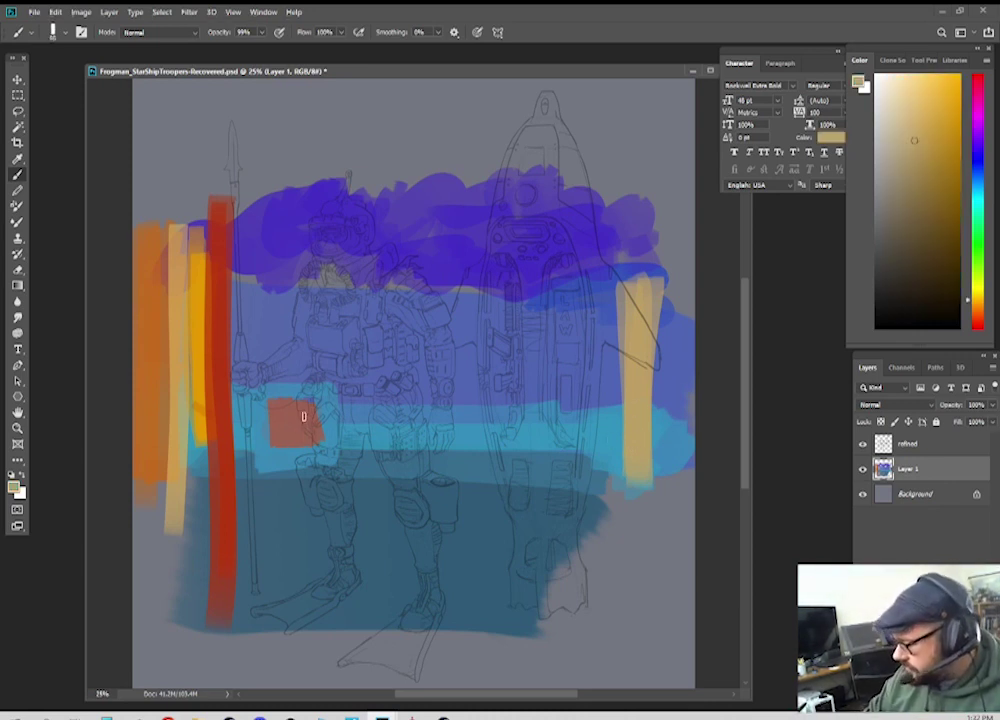
{"action": "mouse_move", "coordinate": [290, 410]}
{"action": "left_mouse_down"}
{"action": "mouse_move", "coordinate": [292, 440]}
{"action": "mouse_move", "coordinate": [285, 420]}
{"action": "mouse_move", "coordinate": [311, 421]}
{"action": "left_mouse_up"}
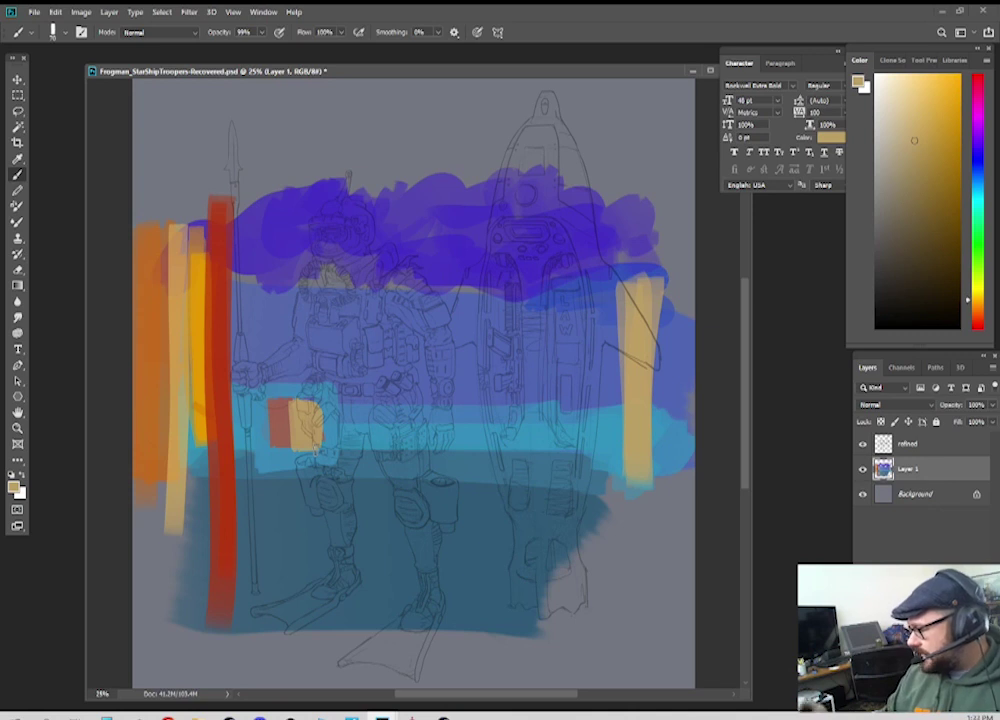
Step: Paint a very pale cyan horizontal bar along the boundary of the blue and cyan bands, from the frogman's hip across the craft
{"action": "left_click", "coordinate": [605, 465], "text": "alt"}
{"action": "left_click", "coordinate": [906, 101]}
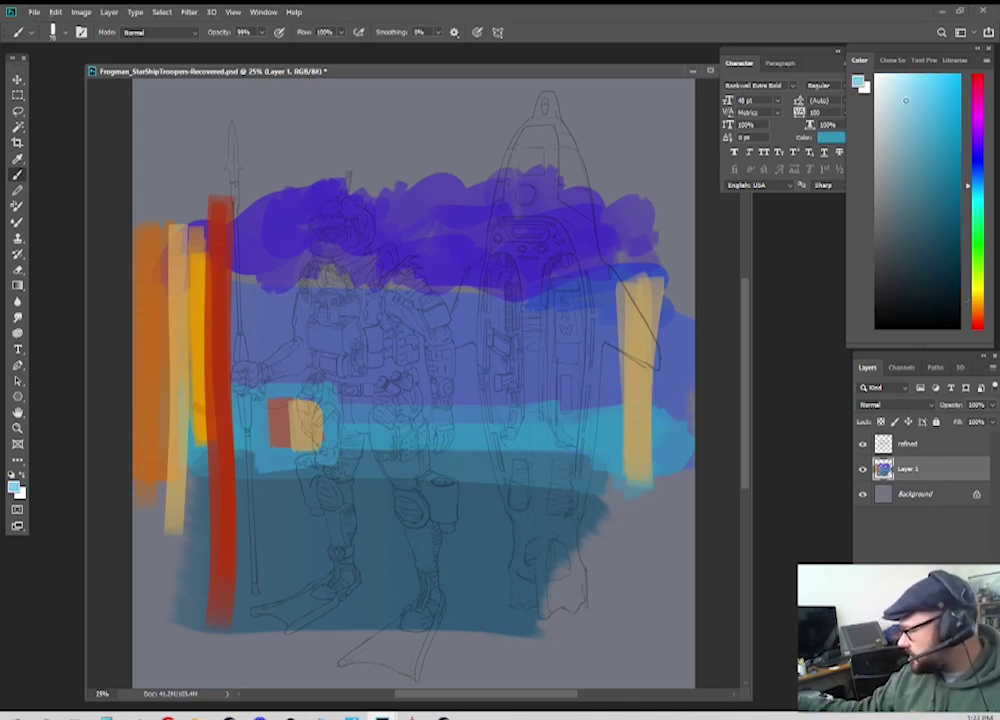
{"action": "left_click_drag", "start_coordinate": [906, 101], "coordinate": [902, 90]}
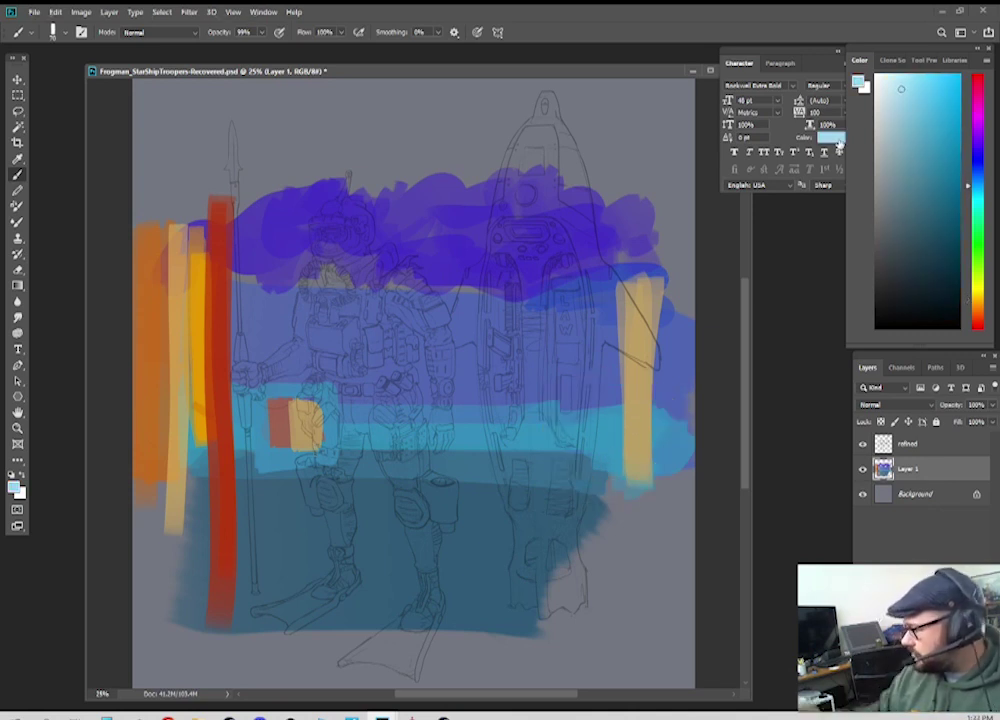
{"action": "left_click", "coordinate": [567, 407]}
{"action": "left_click", "coordinate": [395, 407], "text": "shift"}
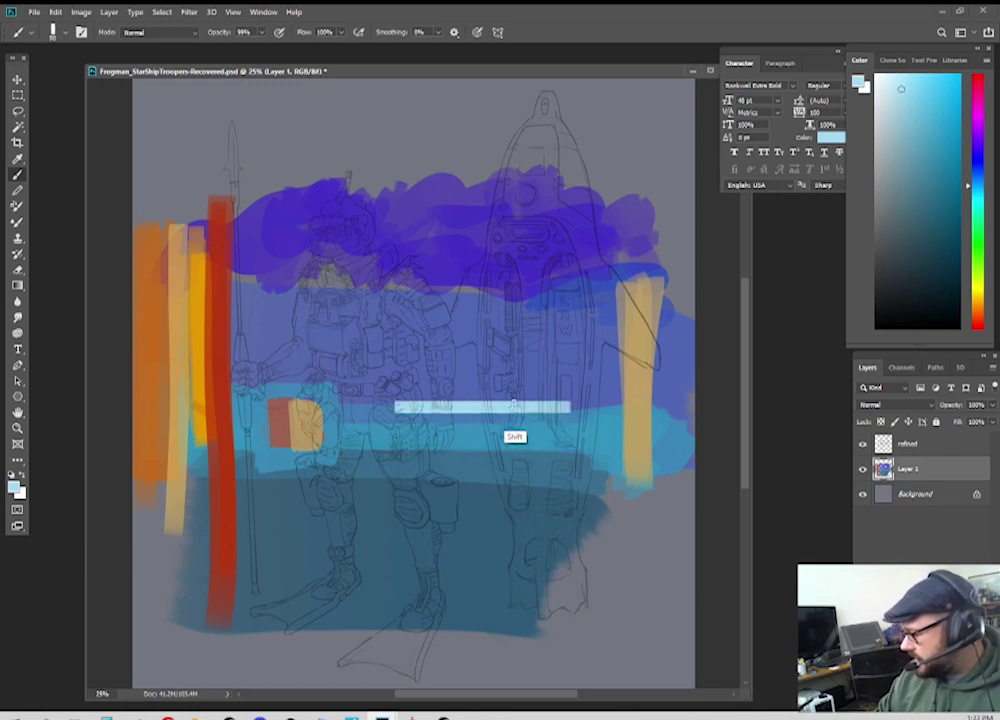
{"action": "left_click_drag", "start_coordinate": [389, 416], "coordinate": [536, 409]}
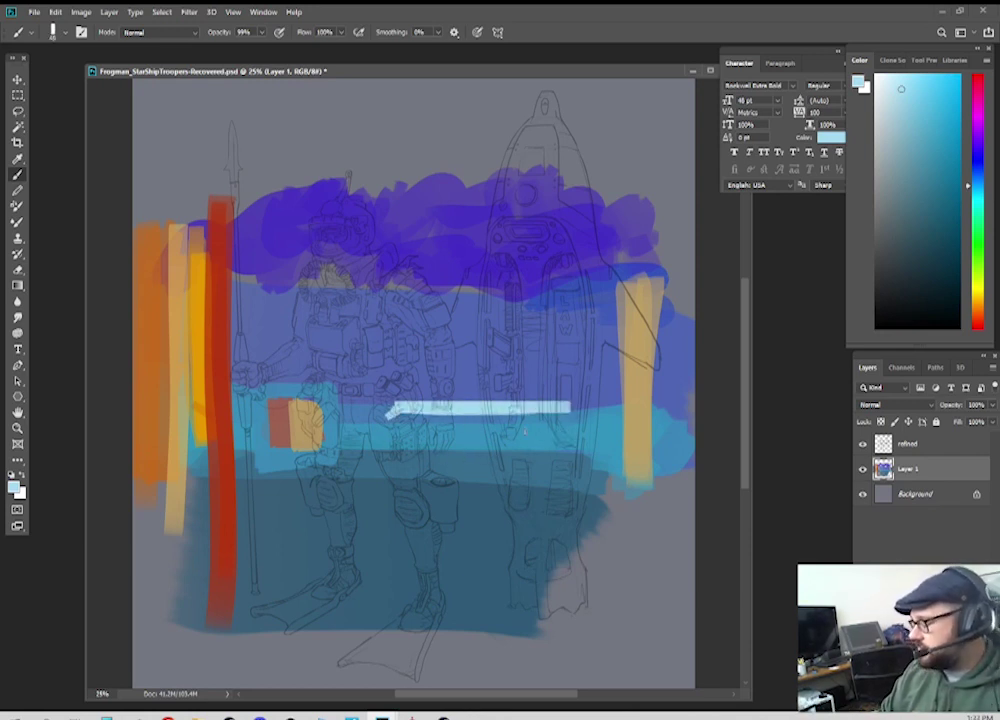
Step: Paint a thin sampled tan stripe along the top of the pale bar and a thin saturated red stripe directly above it
{"action": "left_click", "coordinate": [469, 436], "text": "alt"}
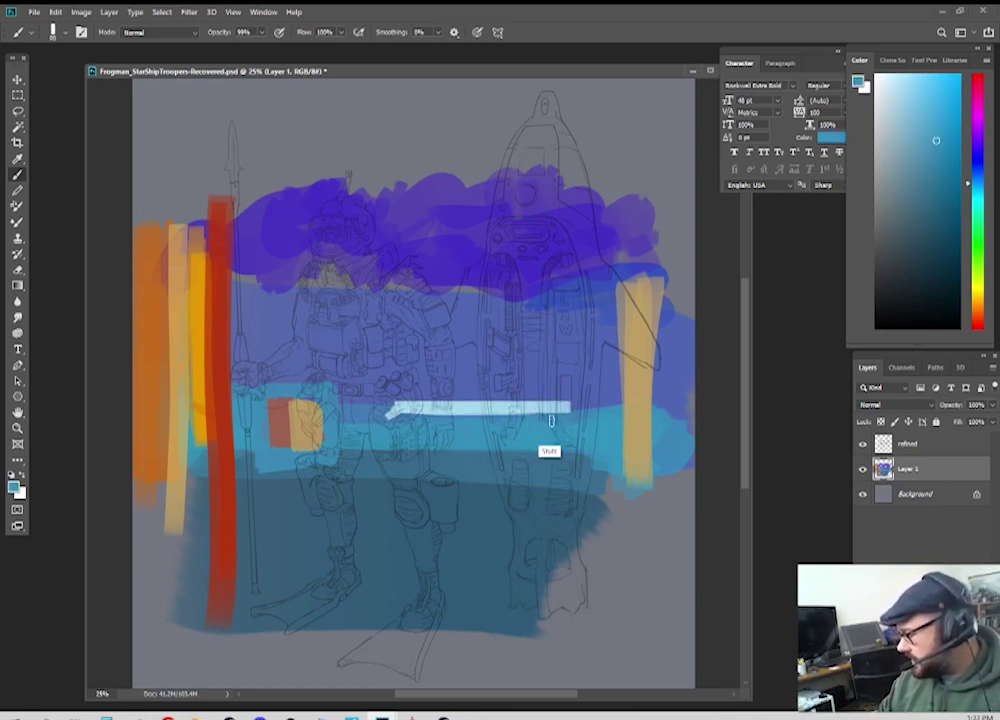
{"action": "left_click", "coordinate": [463, 379], "text": "alt"}
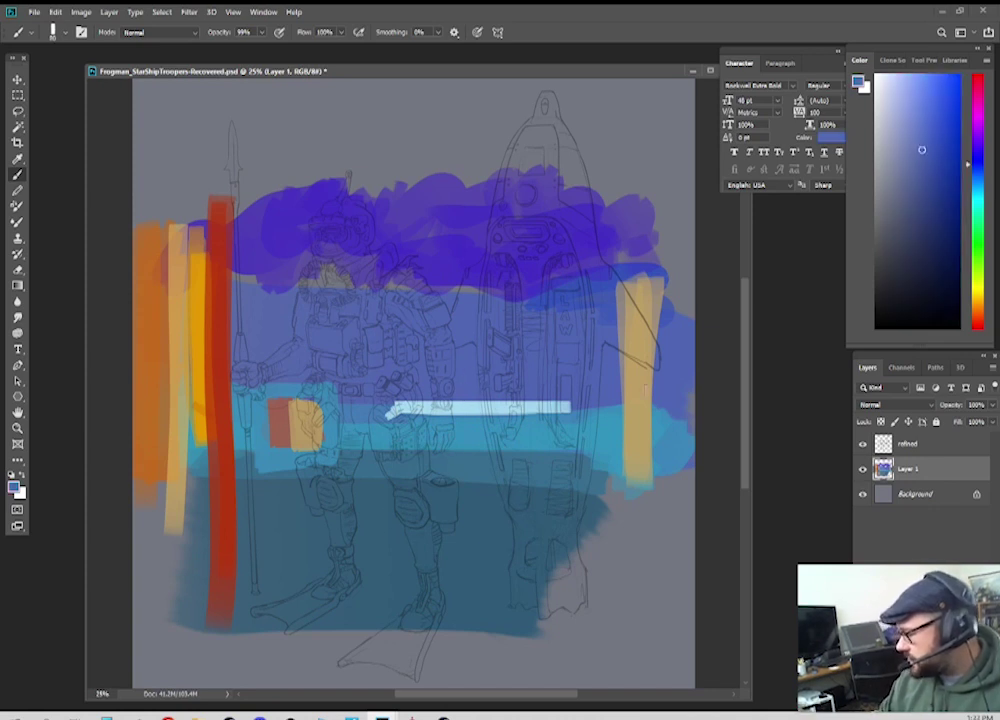
{"action": "left_click", "coordinate": [633, 422], "text": "alt"}
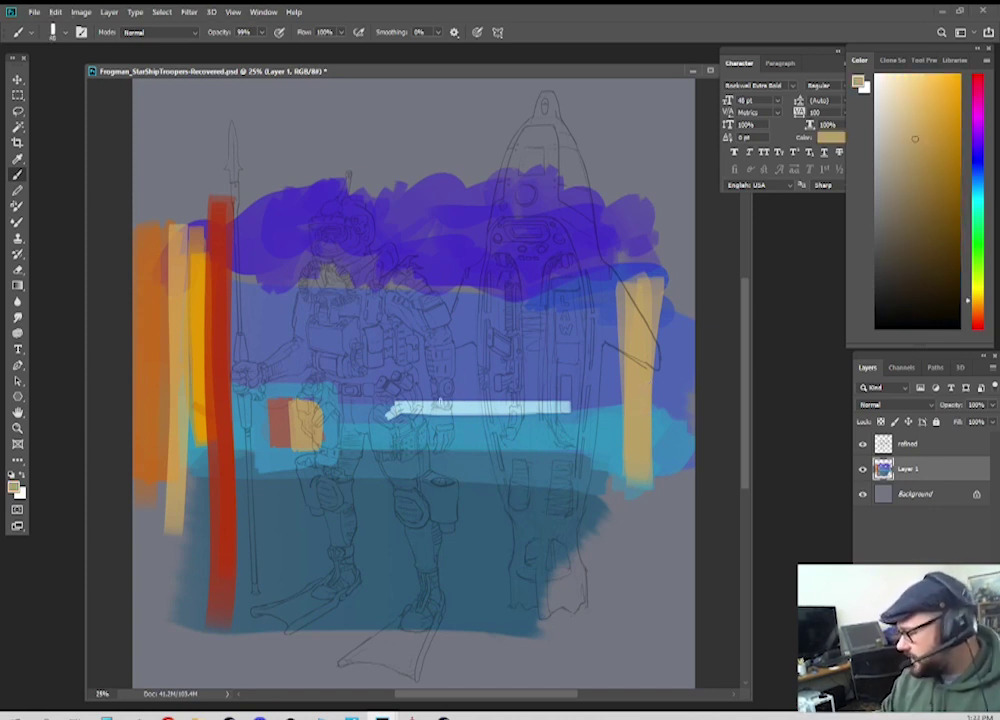
{"action": "left_click_drag", "start_coordinate": [405, 400], "coordinate": [565, 400]}
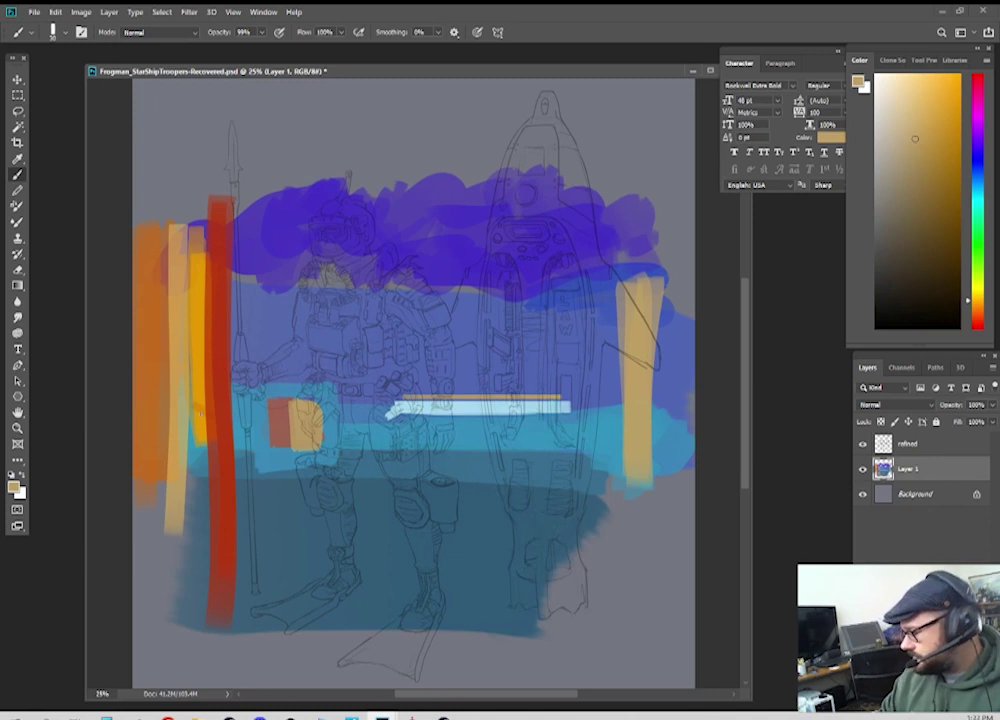
{"action": "left_click", "coordinate": [212, 308], "text": "alt"}
{"action": "left_click_drag", "start_coordinate": [403, 395], "coordinate": [553, 397]}
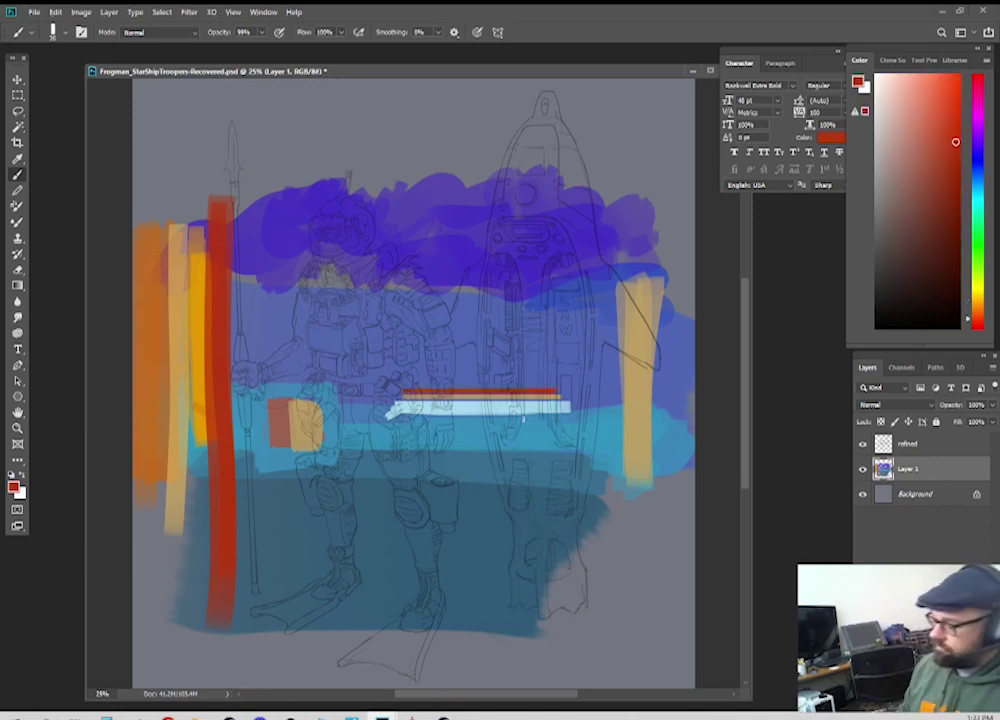
Step: Sample the pale bar and the tan and red stripes to compare their actual values in the colour picker
{"action": "scroll", "coordinate": [406, 388], "scroll_direction": "up", "scroll_amount": 1}
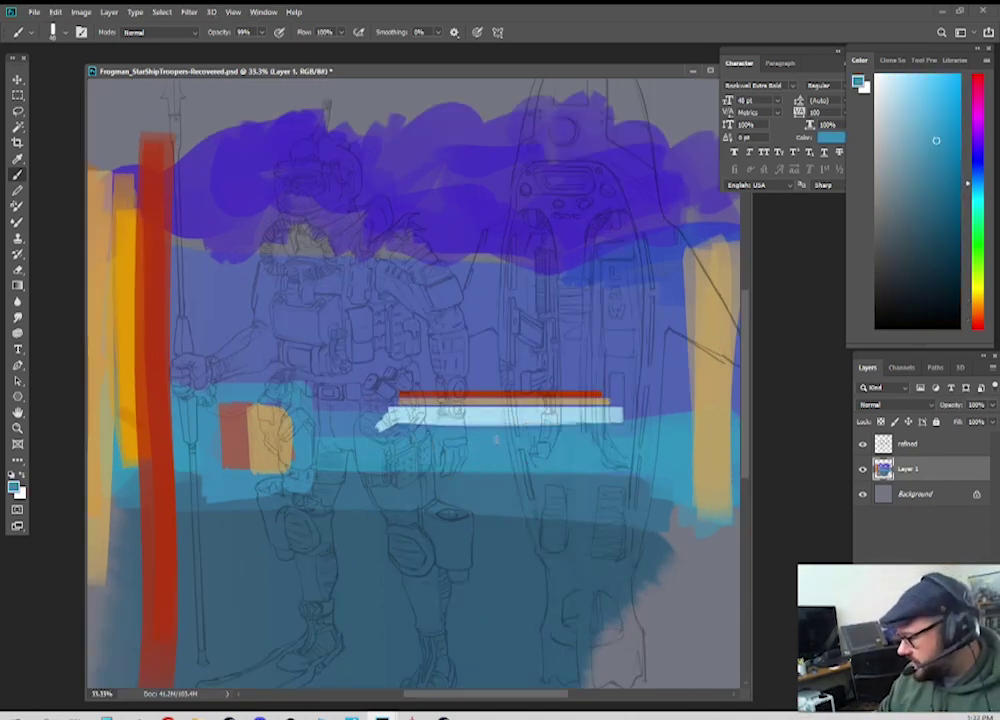
{"action": "left_click", "coordinate": [490, 412], "text": "alt"}
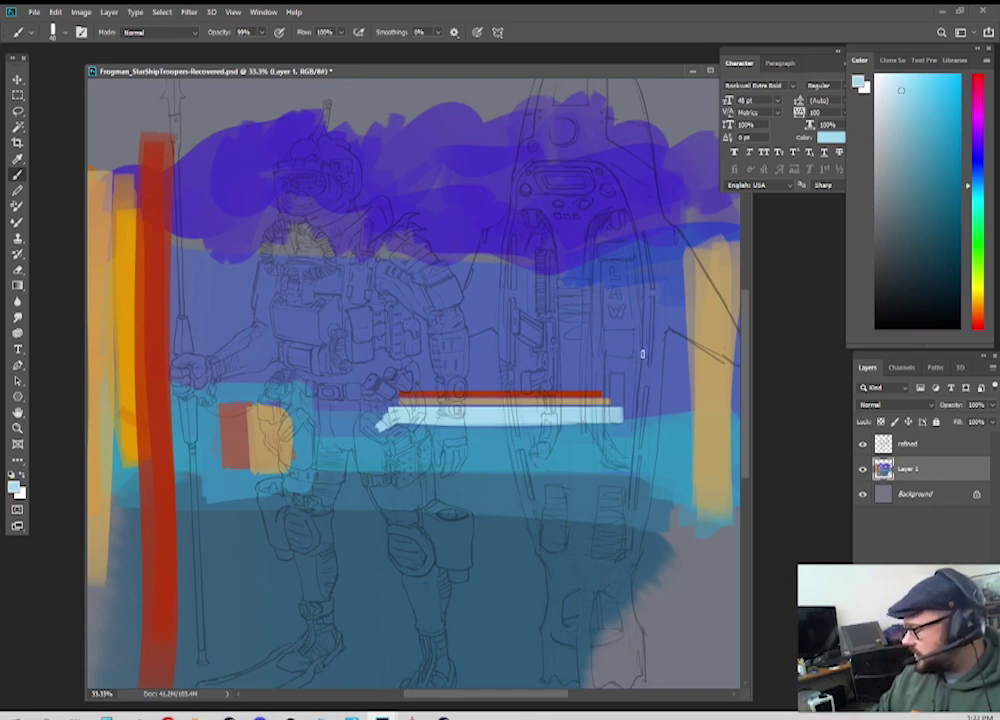
{"action": "left_click", "coordinate": [483, 399], "text": "alt"}
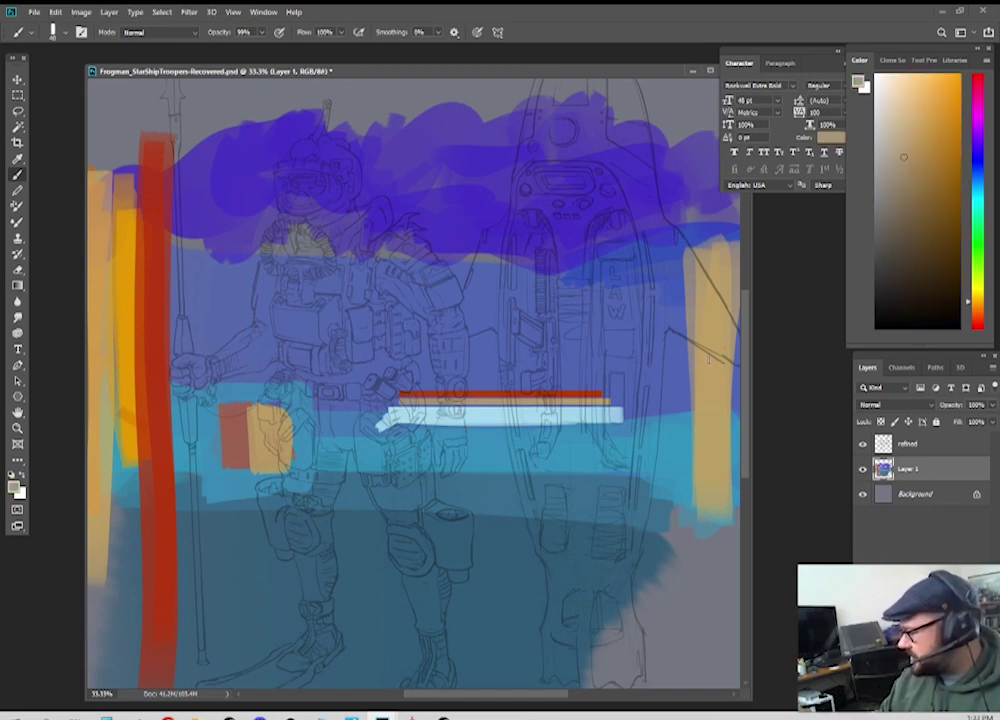
{"action": "left_click", "coordinate": [590, 394], "text": "alt"}
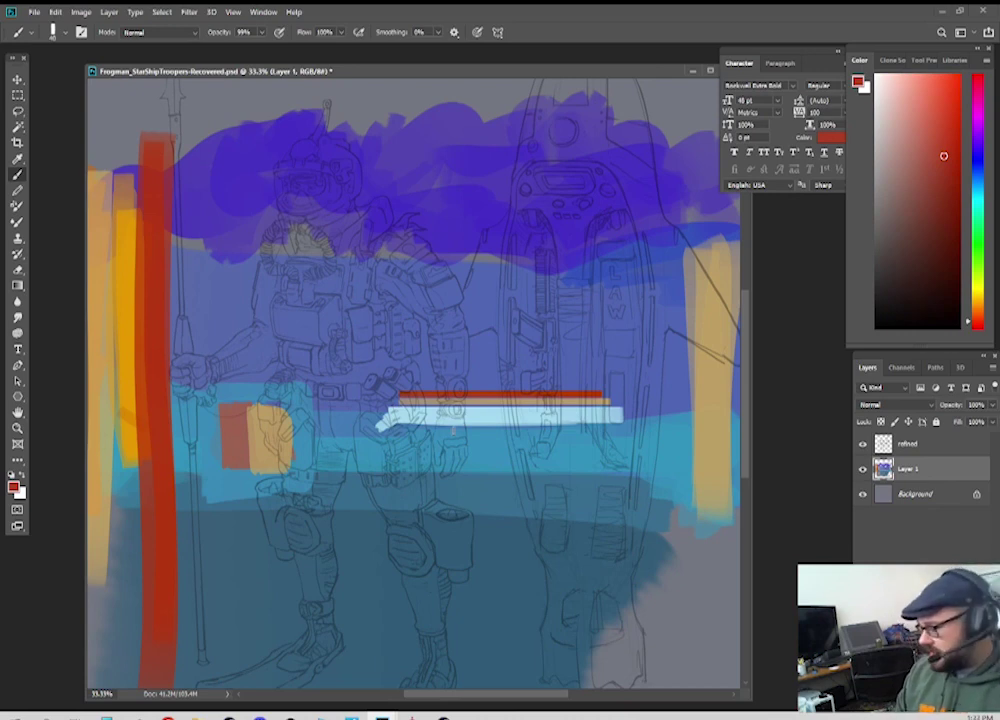
Step: Copy a narrow vertical slice through the stacked red, tan, pale and cyan stripes onto a new layer
{"action": "key", "text": "m"}
{"action": "left_click_drag", "start_coordinate": [477, 389], "coordinate": [491, 455]}
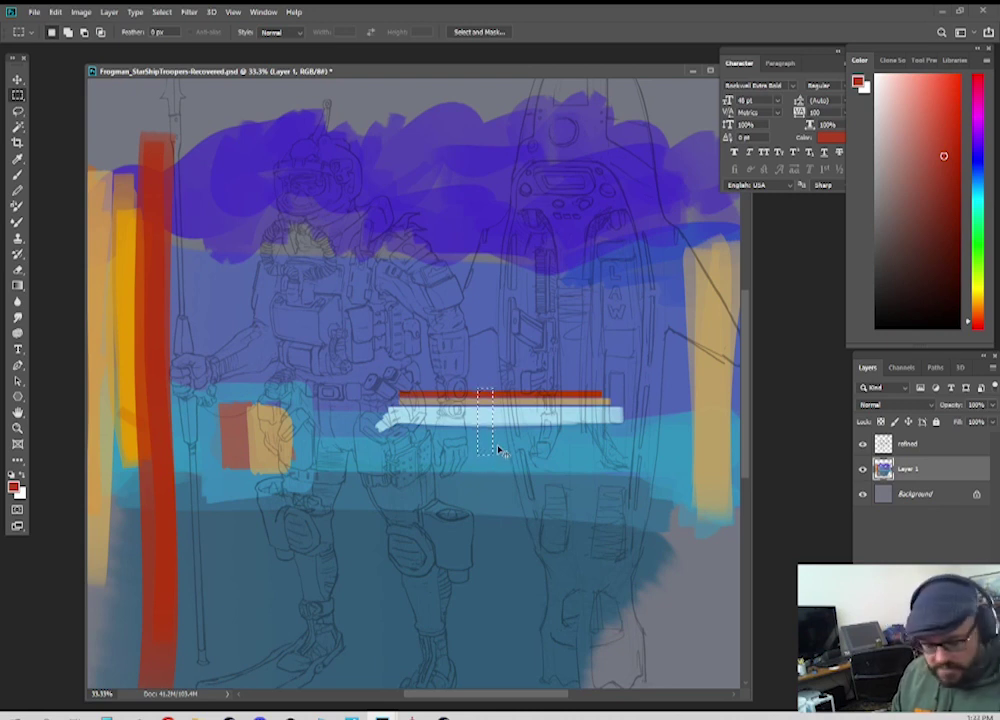
{"action": "key", "text": "ctrl+j"}
Step: Scale the copied stripe slice up to about 800% and place it along the canvas's left side over the spear
{"action": "key", "text": "ctrl+t"}
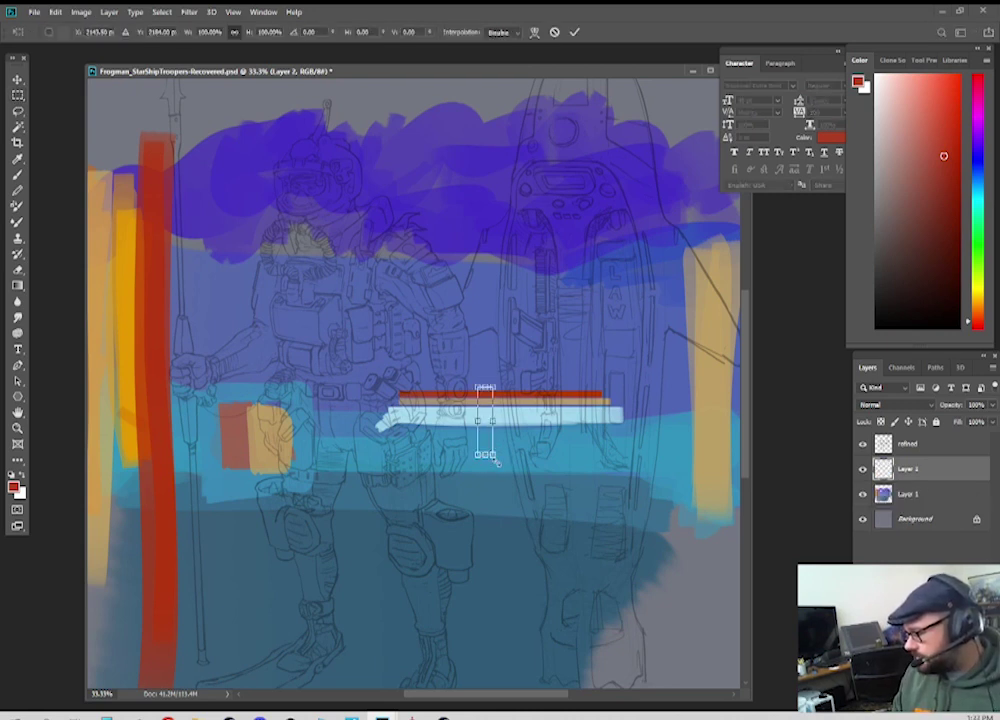
{"action": "left_click_drag", "start_coordinate": [493, 456], "coordinate": [230, 235]}
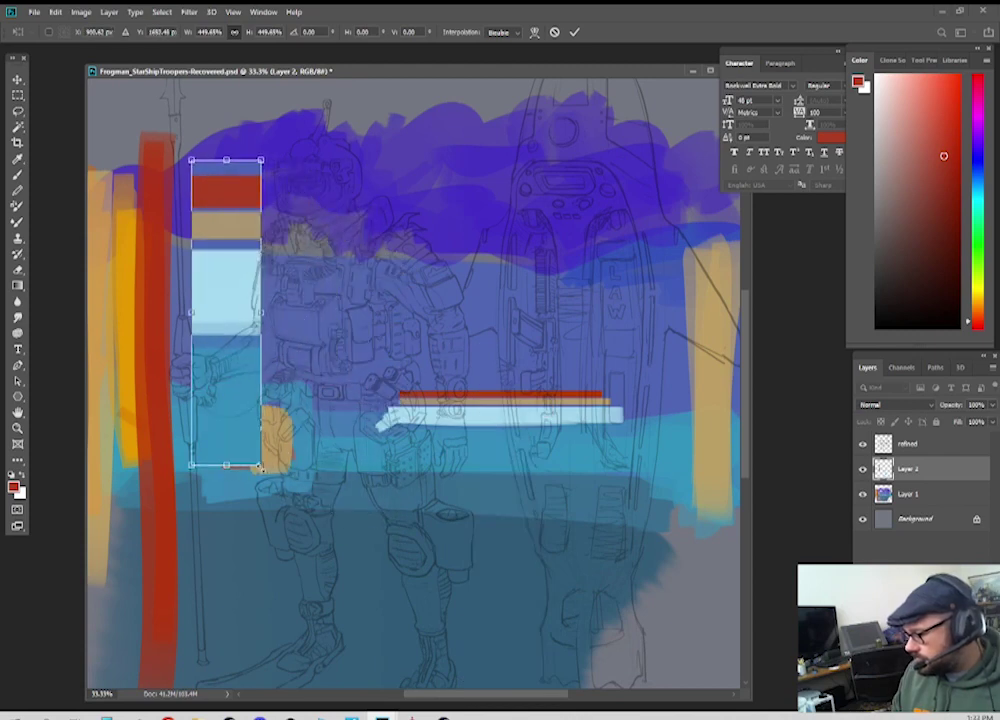
{"action": "left_click_drag", "start_coordinate": [264, 470], "coordinate": [404, 694]}
{"action": "left_click_drag", "start_coordinate": [272, 370], "coordinate": [166, 352]}
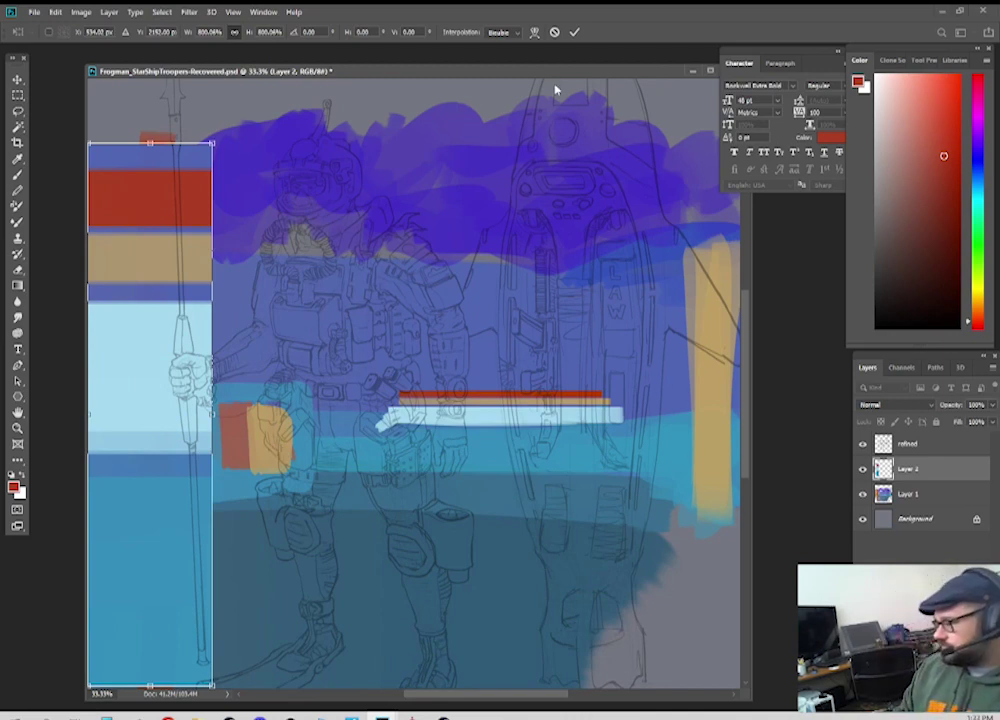
{"action": "left_click", "coordinate": [574, 32]}
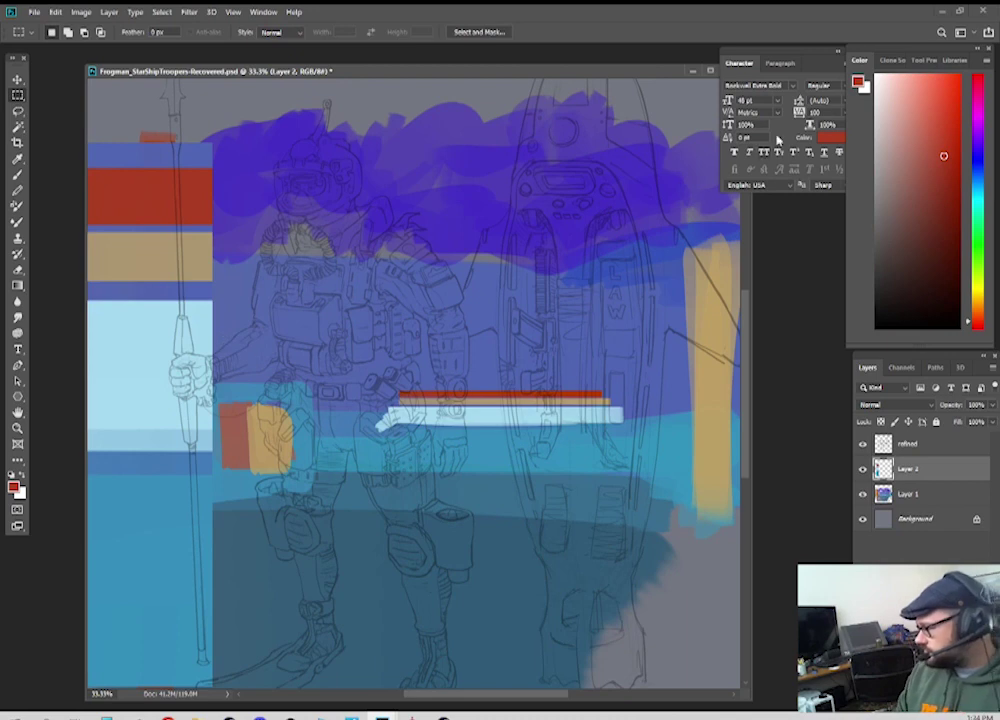
Step: Widen the colour picker and sample the enlarged tan, pale blue and cyan bands to compare their hue and saturation
{"action": "mouse_move", "coordinate": [846, 113]}
{"action": "left_mouse_down"}
{"action": "mouse_move", "coordinate": [607, 113]}
{"action": "mouse_move", "coordinate": [633, 113]}
{"action": "left_mouse_up"}
{"action": "key", "text": "b"}
{"action": "left_click", "coordinate": [141, 241], "text": "alt"}
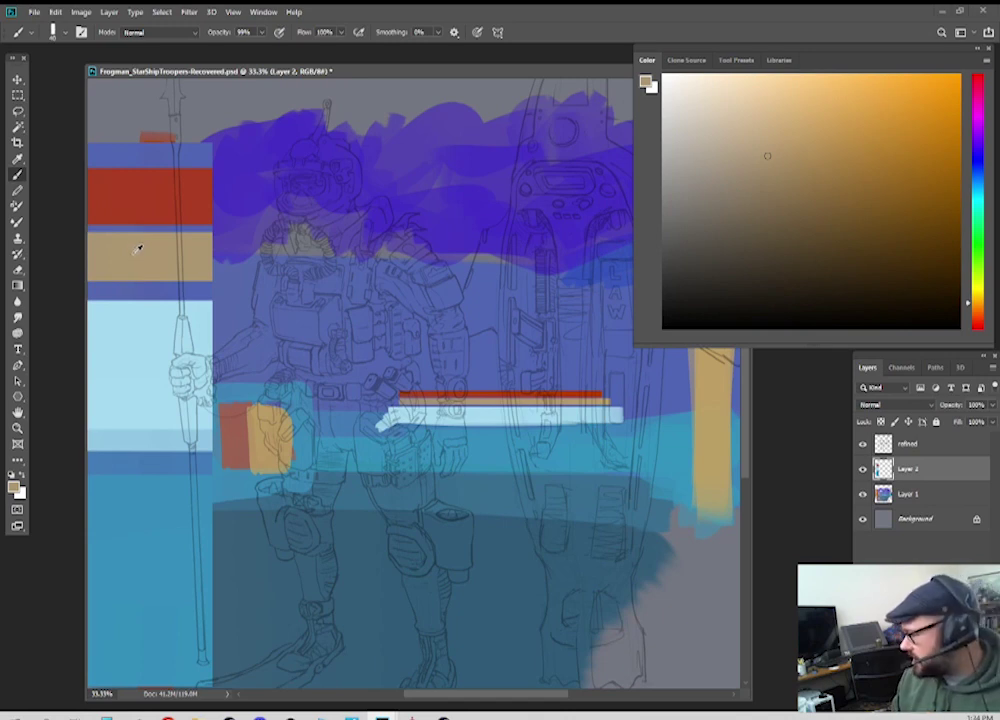
{"action": "left_click", "coordinate": [147, 330], "text": "alt"}
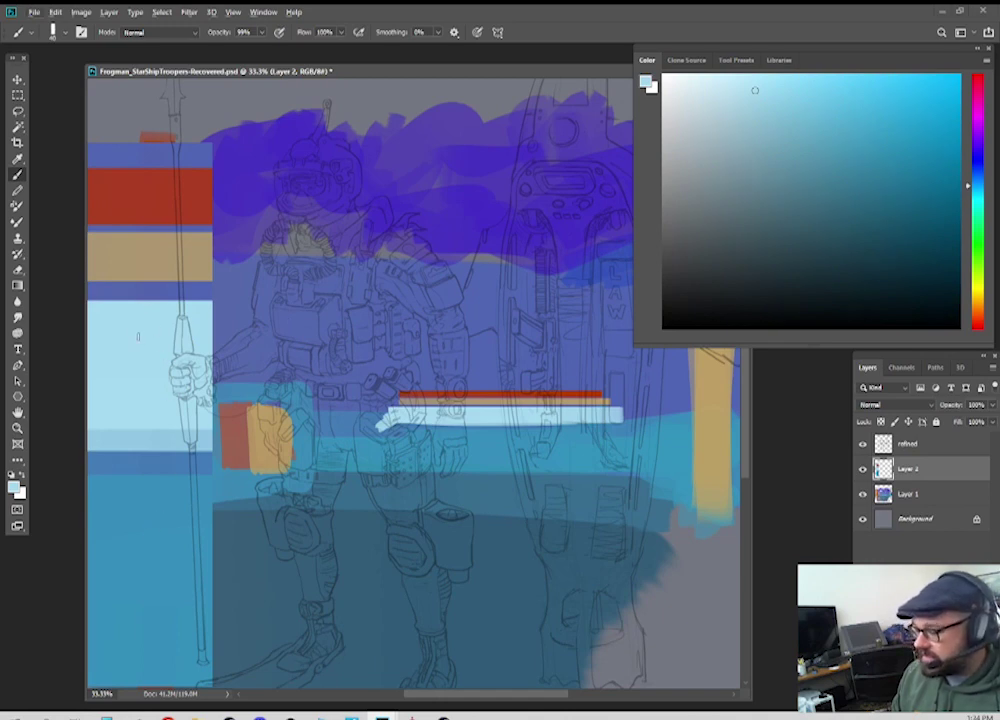
{"action": "left_click", "coordinate": [129, 524], "text": "alt"}
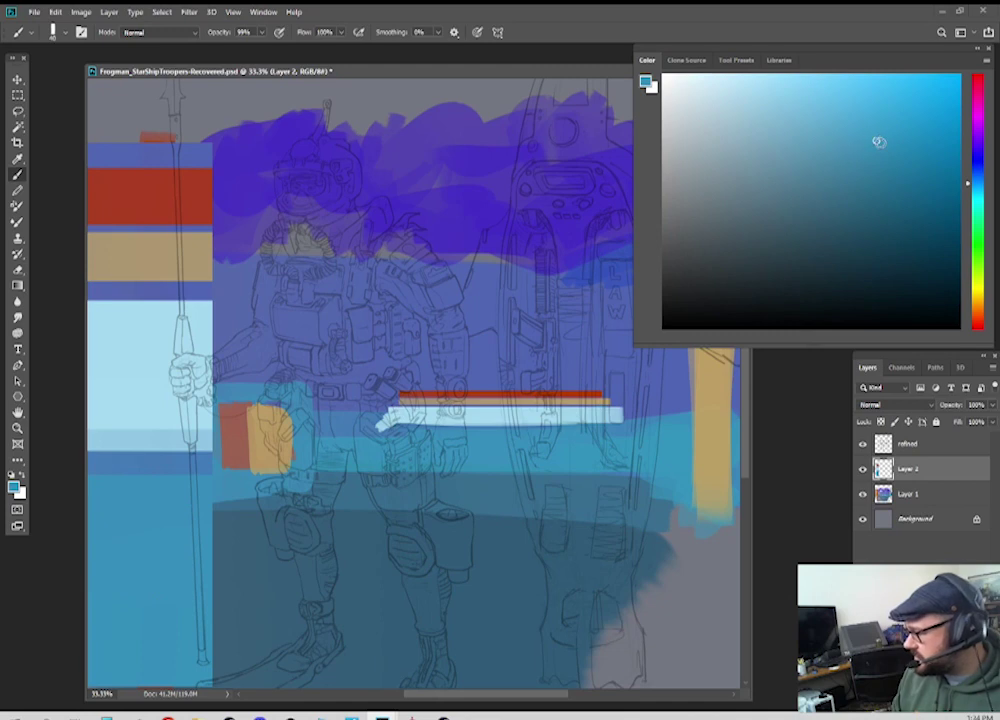
Step: Sample the enlarged tan and red bands alternately to compare how their hue and saturation differ
{"action": "left_click", "coordinate": [138, 256], "text": "alt"}
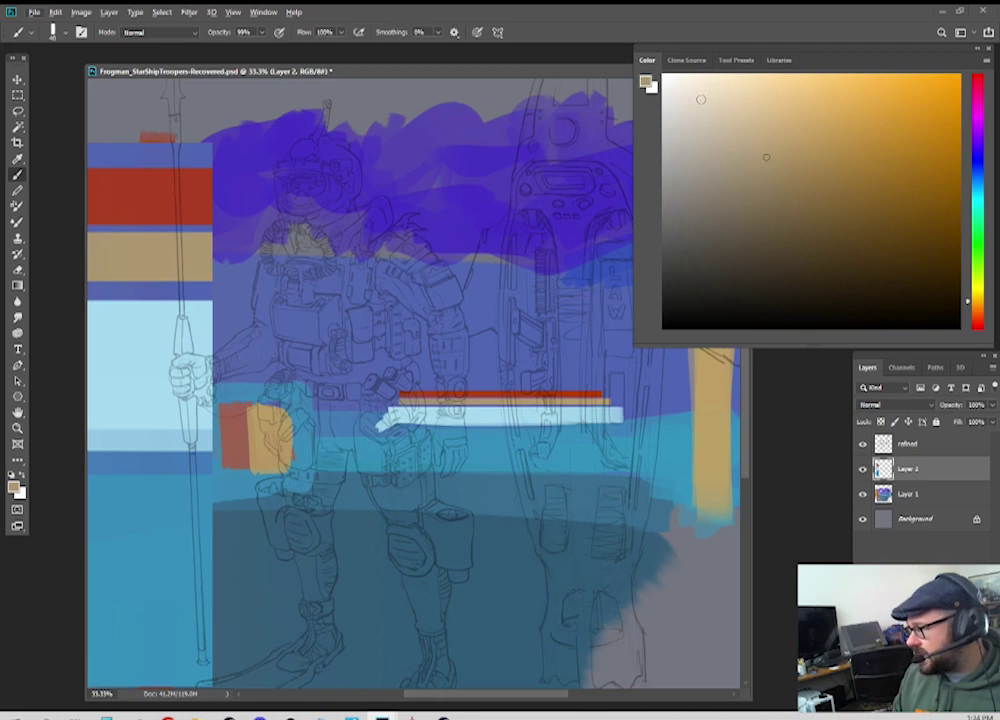
{"action": "left_click", "coordinate": [150, 187], "text": "alt"}
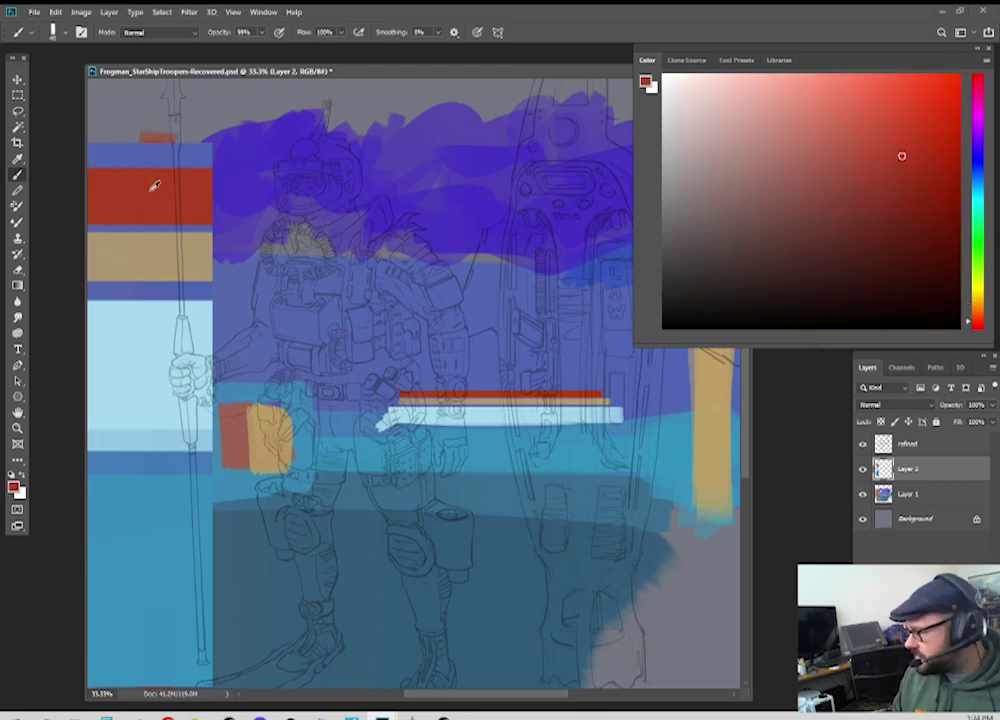
{"action": "left_click", "coordinate": [118, 247], "text": "alt"}
{"action": "left_click", "coordinate": [130, 213], "text": "alt"}
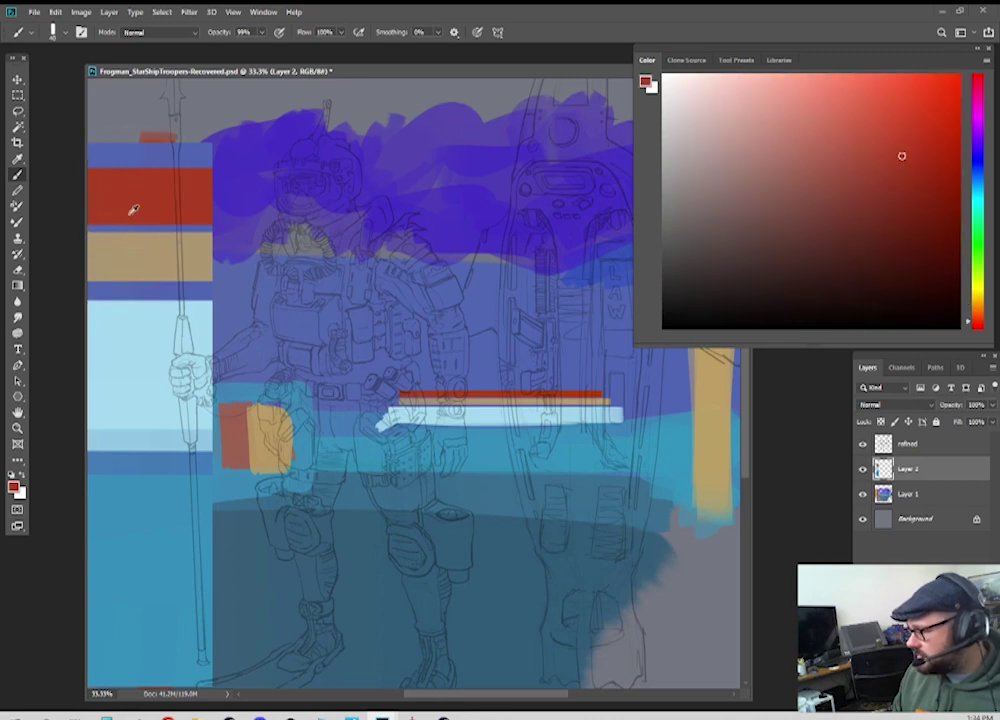
{"action": "left_click", "coordinate": [128, 250], "text": "alt"}
{"action": "left_click", "coordinate": [131, 187], "text": "alt"}
{"action": "left_click_drag", "start_coordinate": [134, 182], "coordinate": [140, 219]}
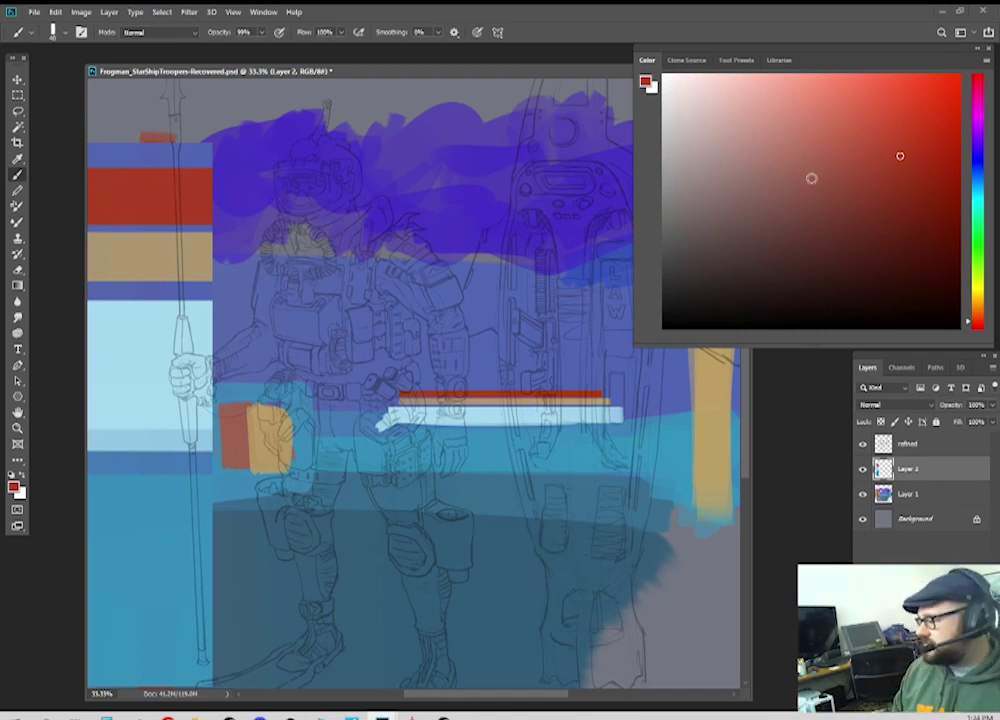
Step: Reposition the colour picker and document window, and shrink the picker so it no longer covers the canvas
{"action": "mouse_move", "coordinate": [875, 56]}
{"action": "left_mouse_down"}
{"action": "mouse_move", "coordinate": [700, 95]}
{"action": "mouse_move", "coordinate": [885, 59]}
{"action": "left_mouse_up"}
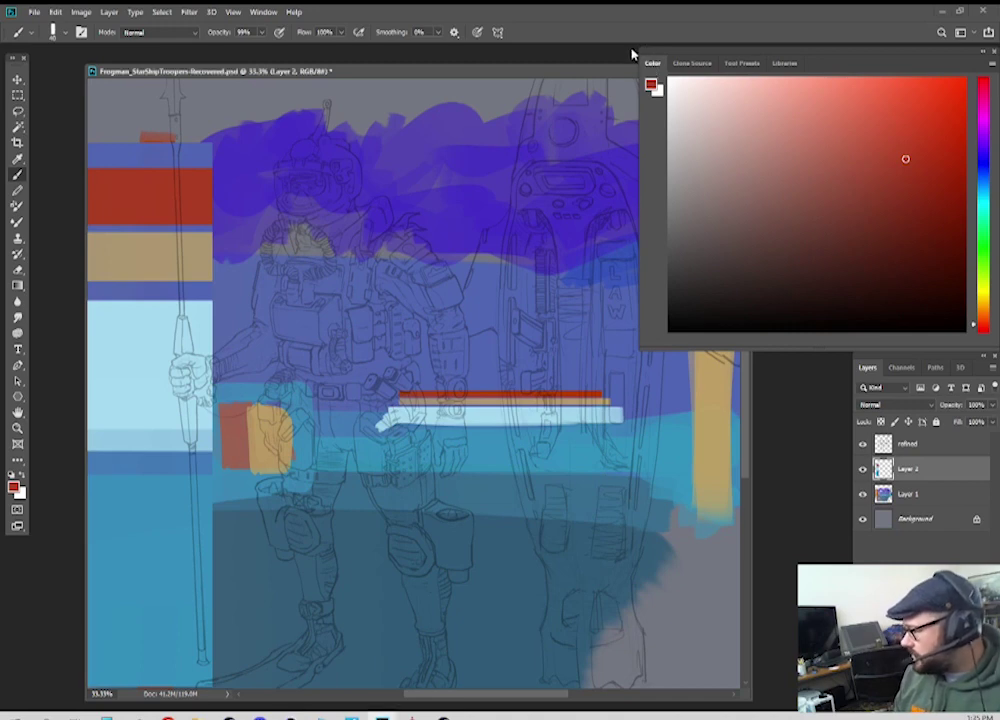
{"action": "left_click_drag", "start_coordinate": [543, 71], "coordinate": [506, 63]}
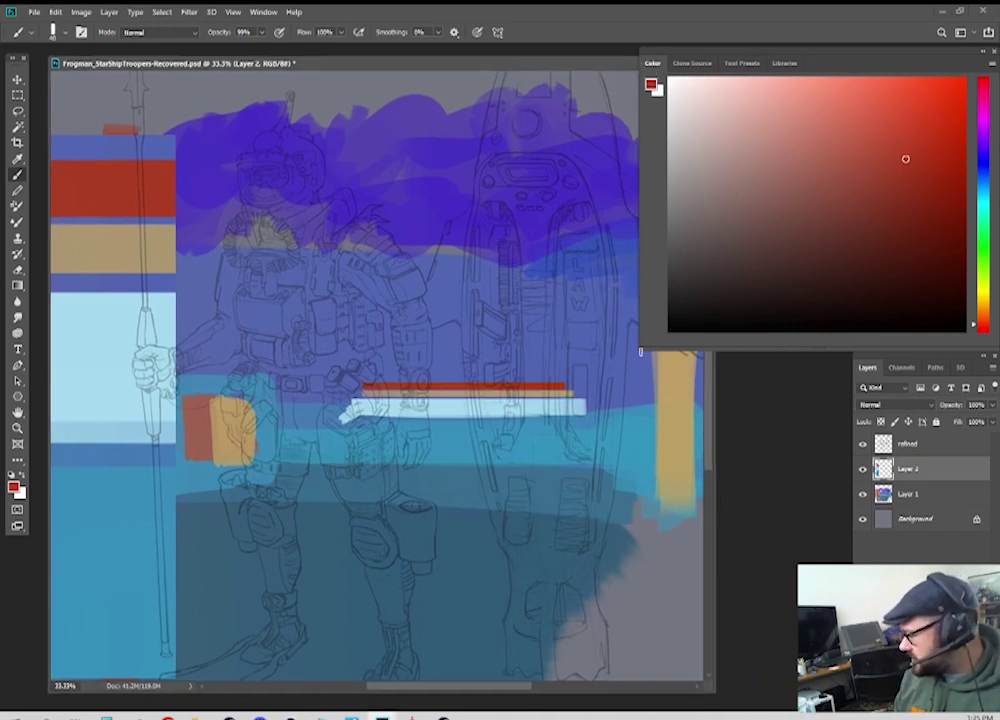
{"action": "left_click_drag", "start_coordinate": [643, 349], "coordinate": [779, 279]}
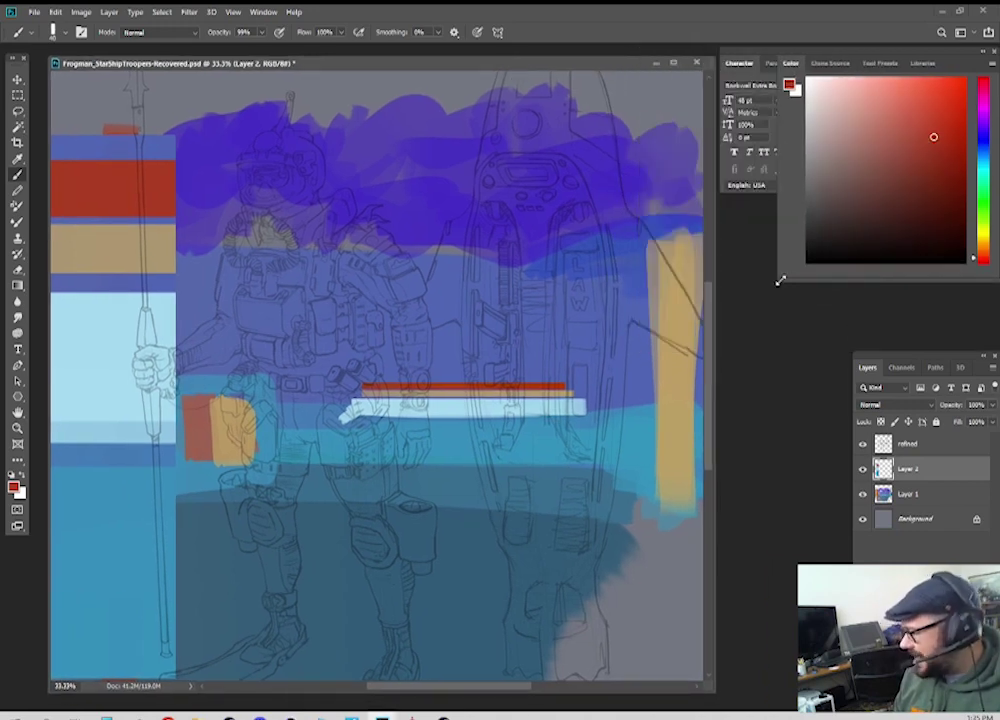
Step: Hide Layer 2, and switch Layer 1 off and back on to check the line art without its colour swatches
{"action": "left_click", "coordinate": [862, 468]}
{"action": "left_click", "coordinate": [862, 493]}
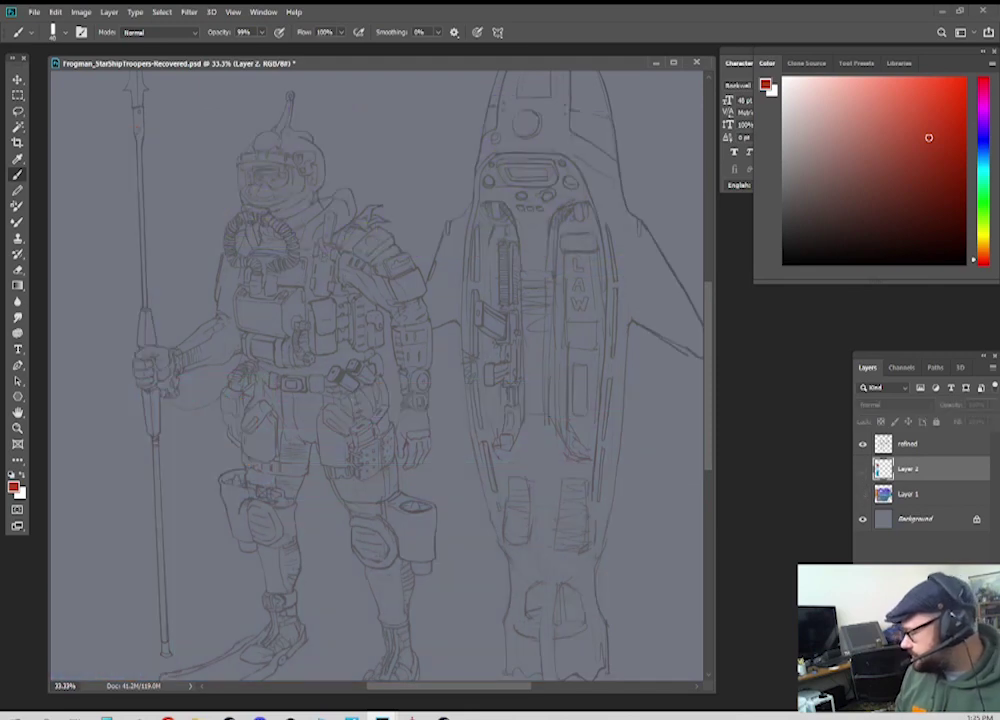
{"action": "left_click", "coordinate": [863, 494]}
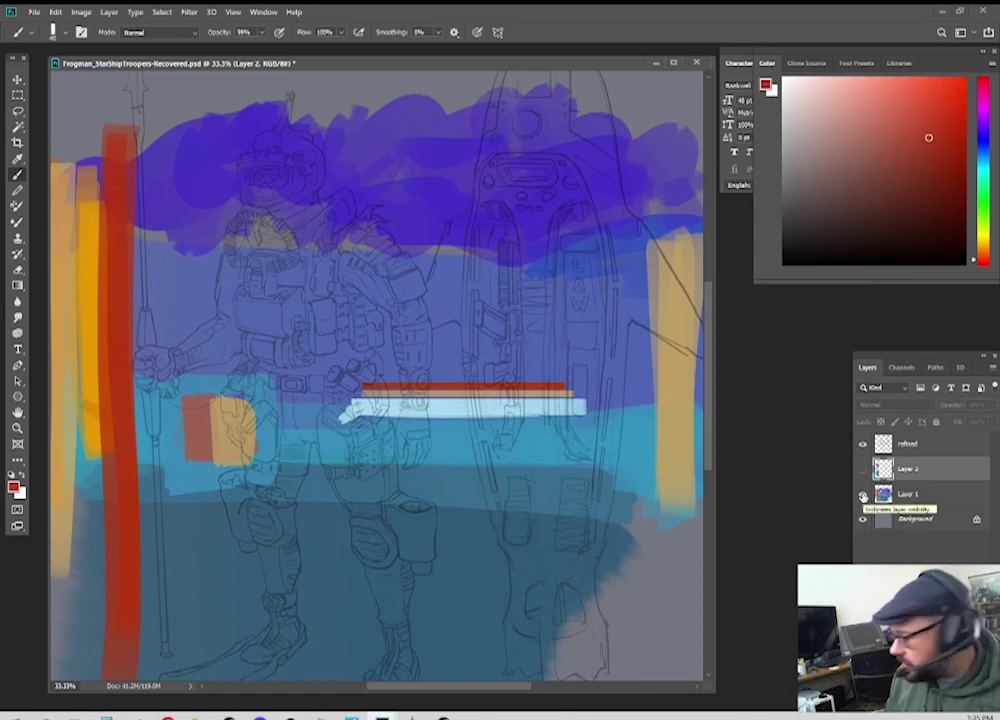
Step: Hide Layer 1 and add a new empty layer between Layer 2 and the refined line art
{"action": "left_click", "coordinate": [863, 494]}
{"action": "key", "text": "ctrl+shift+alt+n"}
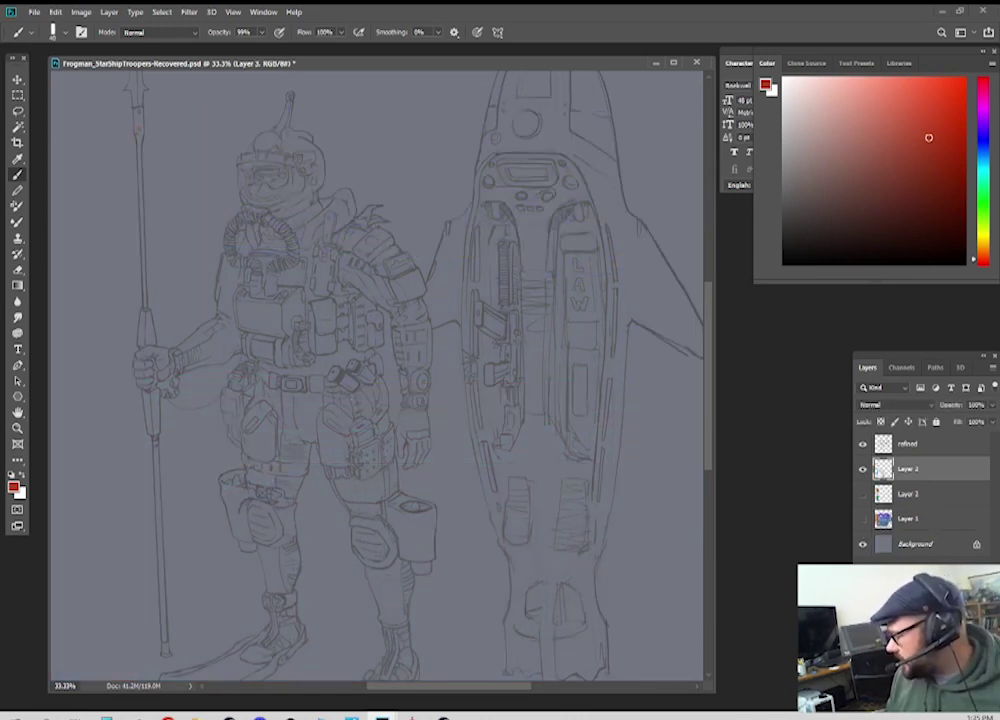
{"action": "left_click", "coordinate": [864, 520]}
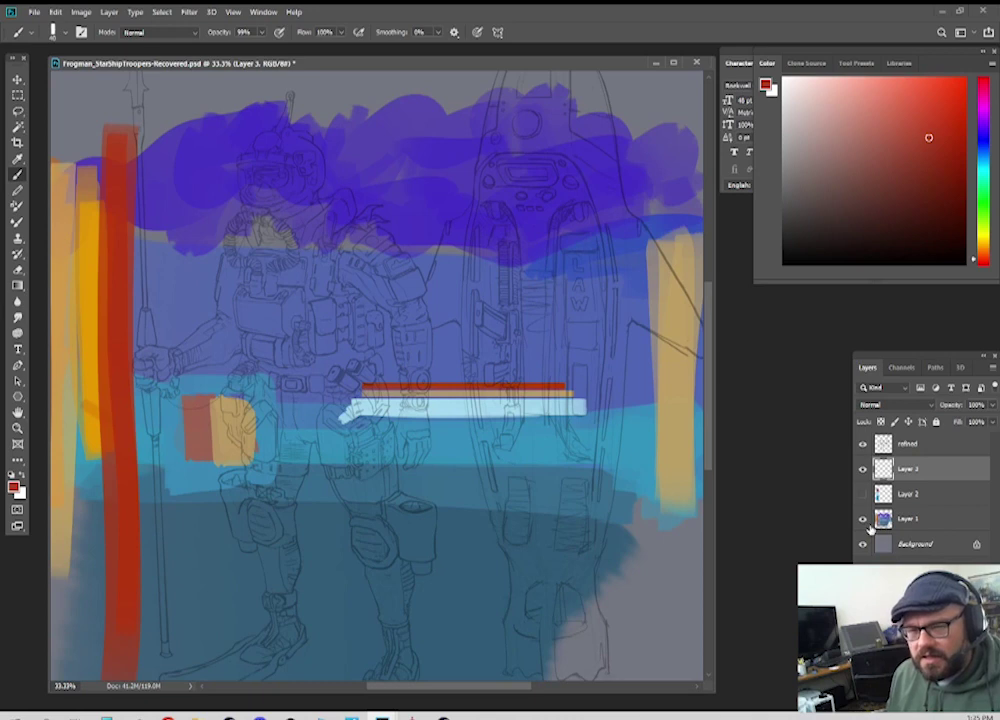
{"action": "left_click", "coordinate": [863, 519]}
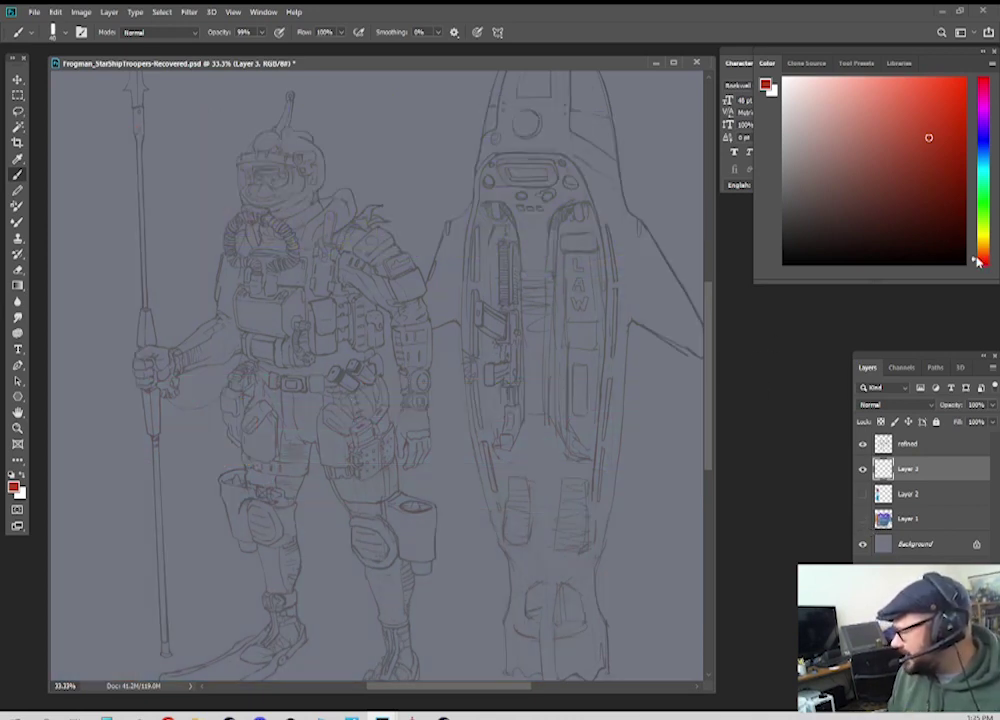
Step: Cover most of the canvas beneath the line art with muted green, using the Soft Round Pressure Opacity brush at 1200 px
{"action": "left_click_drag", "start_coordinate": [978, 262], "coordinate": [981, 203]}
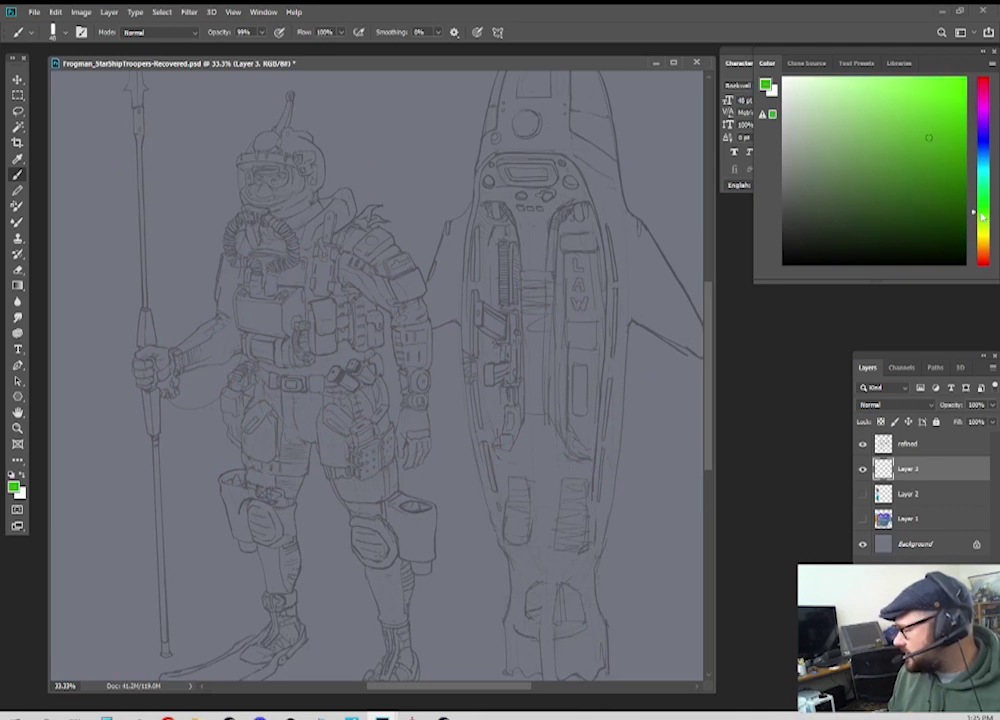
{"action": "left_click", "coordinate": [891, 147]}
{"action": "key", "text": "ctrl+minus"}
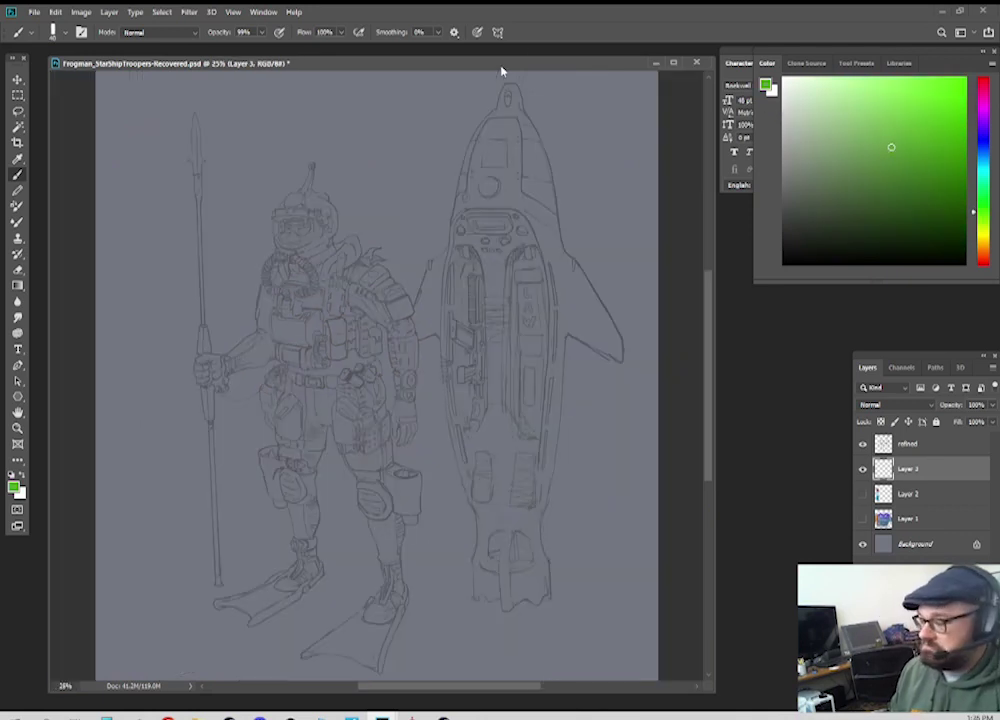
{"action": "right_click", "coordinate": [321, 268]}
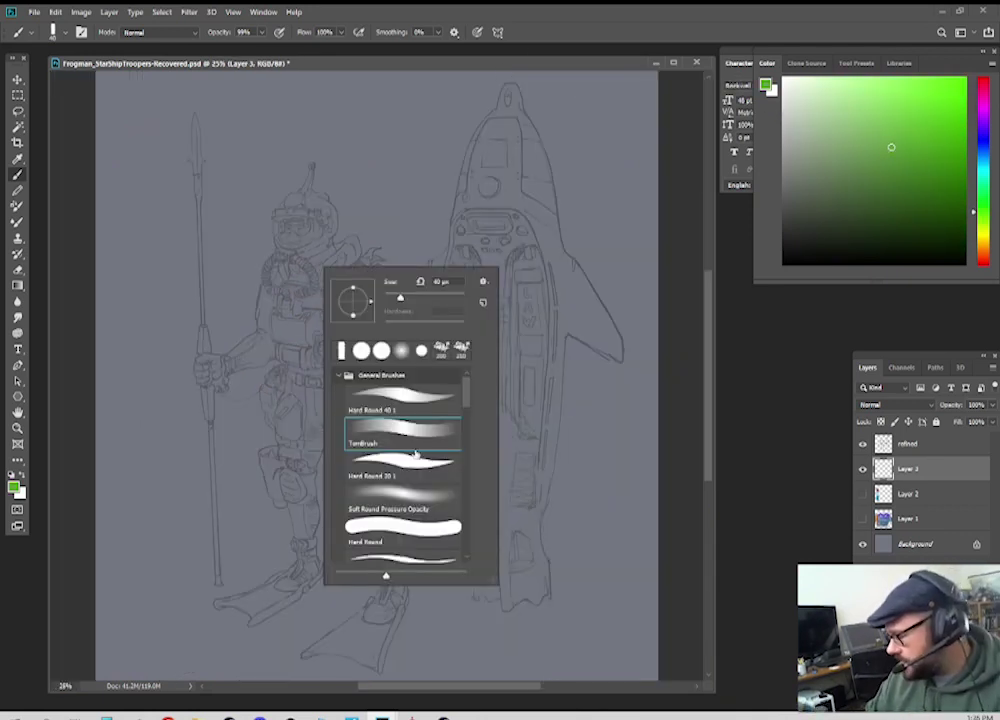
{"action": "double_click", "coordinate": [409, 508]}
{"action": "key", "text": "]"}
{"action": "key", "text": "]"}
{"action": "key", "text": "]"}
{"action": "key", "text": "]"}
{"action": "key", "text": "]"}
{"action": "key", "text": "]"}
{"action": "key", "text": "]"}
{"action": "key", "text": "]"}
{"action": "key", "text": "]"}
{"action": "key", "text": "]"}
{"action": "key", "text": "]"}
{"action": "key", "text": "]"}
{"action": "key", "text": "]"}
{"action": "key", "text": "]"}
{"action": "key", "text": "]"}
{"action": "key", "text": "]"}
{"action": "key", "text": "]"}
{"action": "key", "text": "]"}
{"action": "key", "text": "]"}
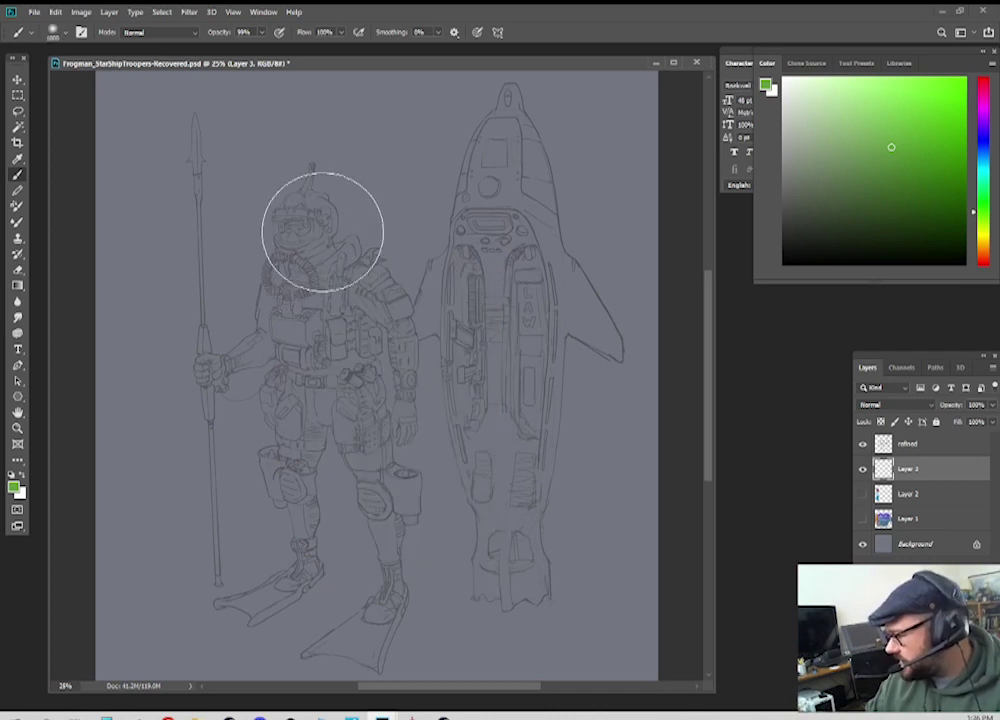
{"action": "left_click", "coordinate": [877, 165]}
{"action": "key", "text": "]"}
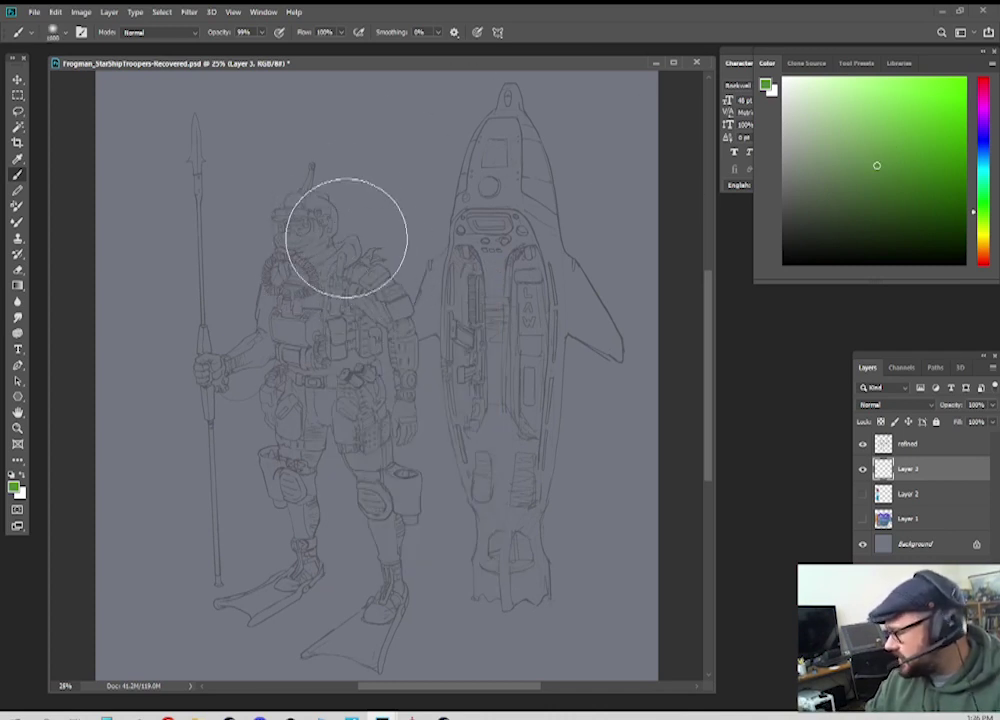
{"action": "mouse_move", "coordinate": [346, 228]}
{"action": "left_mouse_down"}
{"action": "mouse_move", "coordinate": [298, 245]}
{"action": "mouse_move", "coordinate": [339, 220]}
{"action": "mouse_move", "coordinate": [320, 270]}
{"action": "mouse_move", "coordinate": [207, 341]}
{"action": "mouse_move", "coordinate": [304, 254]}
{"action": "mouse_move", "coordinate": [410, 356]}
{"action": "mouse_move", "coordinate": [510, 587]}
{"action": "mouse_move", "coordinate": [633, 257]}
{"action": "mouse_move", "coordinate": [390, 146]}
{"action": "mouse_move", "coordinate": [245, 315]}
{"action": "mouse_move", "coordinate": [292, 565]}
{"action": "mouse_move", "coordinate": [315, 565]}
{"action": "mouse_move", "coordinate": [540, 223]}
{"action": "mouse_move", "coordinate": [460, 175]}
{"action": "mouse_move", "coordinate": [312, 284]}
{"action": "mouse_move", "coordinate": [338, 330]}
{"action": "left_mouse_up"}
Step: Switch to the recently used flat rectangular brush at 300 px and make the colour picker taller
{"action": "right_click", "coordinate": [338, 330]}
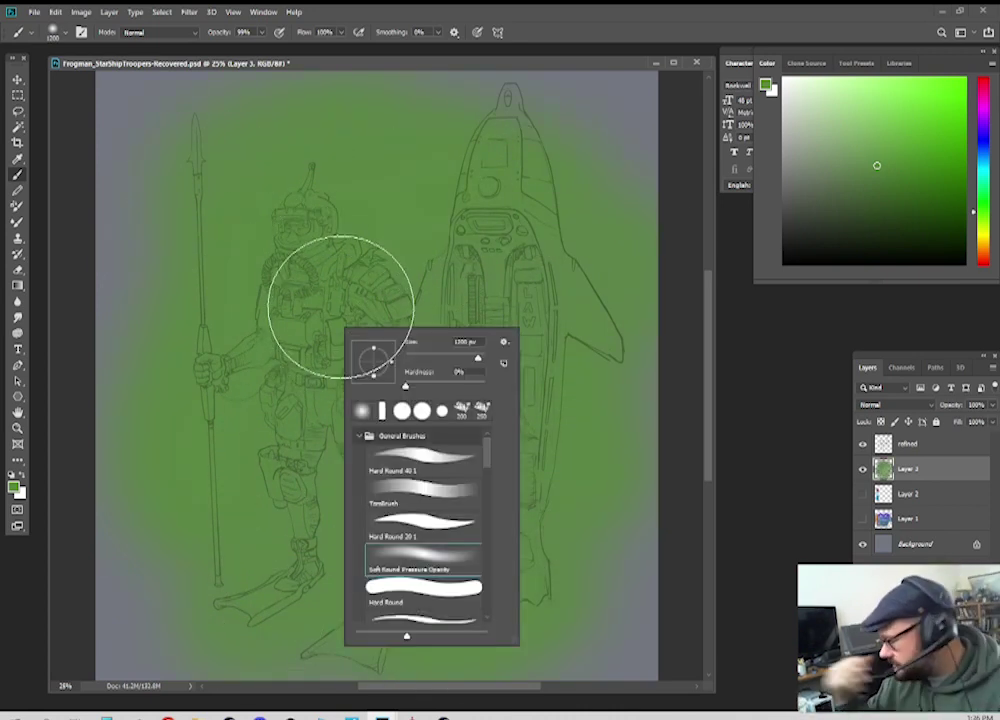
{"action": "double_click", "coordinate": [381, 410]}
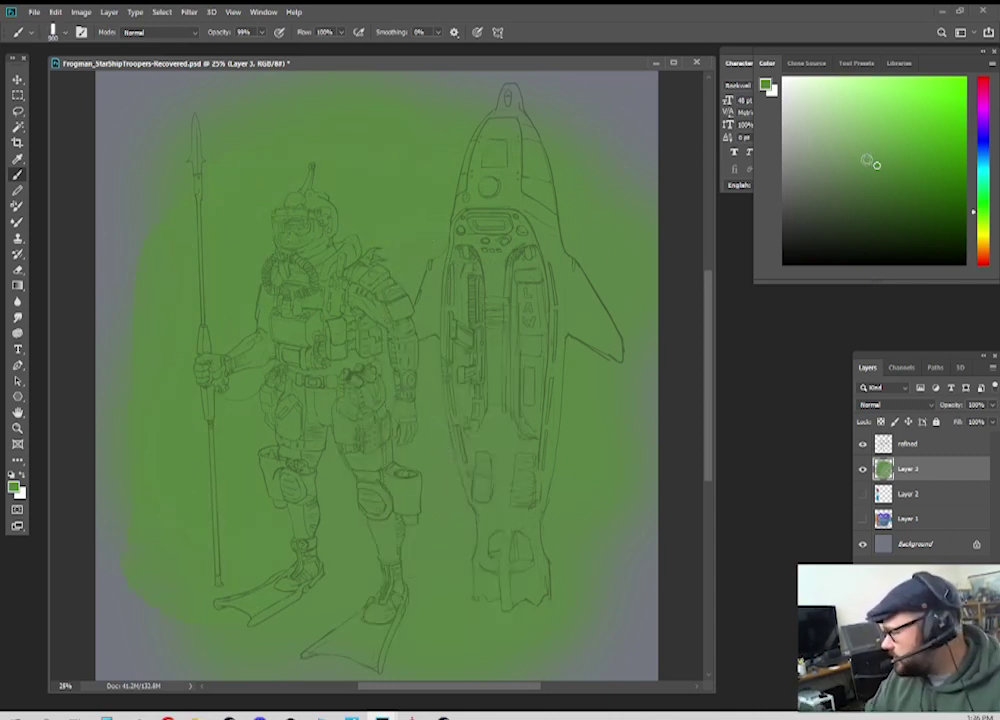
{"action": "key", "text": "bracketleft"}
{"action": "key", "text": "bracketleft"}
{"action": "key", "text": "bracketleft"}
{"action": "key", "text": "bracketleft"}
{"action": "key", "text": "bracketleft"}
{"action": "key", "text": "bracketleft"}
{"action": "key", "text": "bracketleft"}
{"action": "key", "text": "bracketleft"}
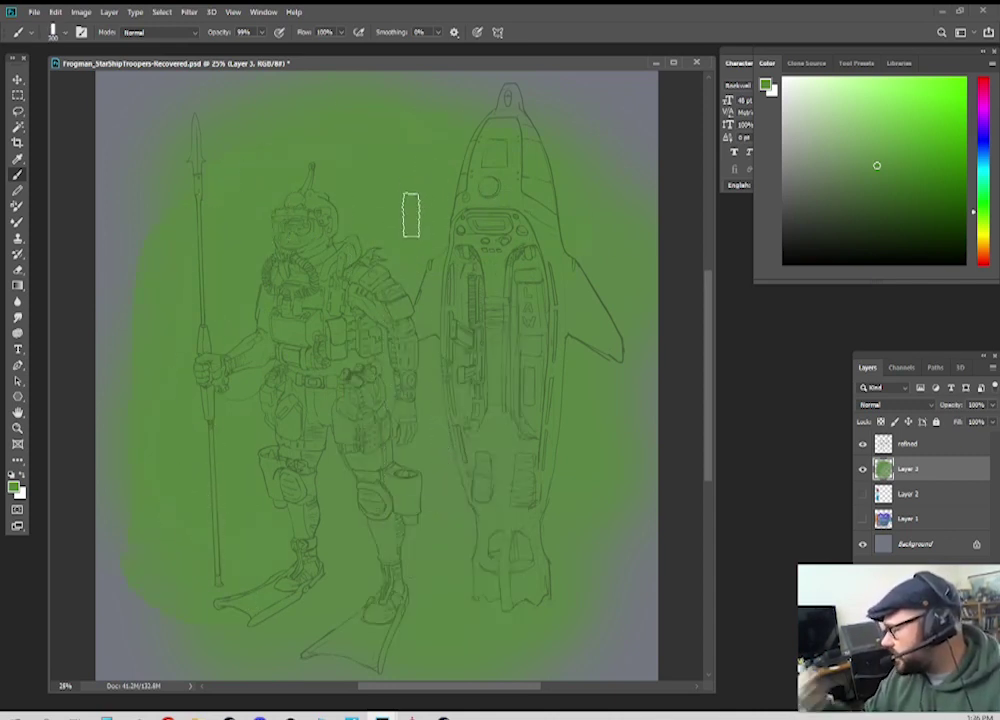
{"action": "left_click_drag", "start_coordinate": [790, 282], "coordinate": [767, 310]}
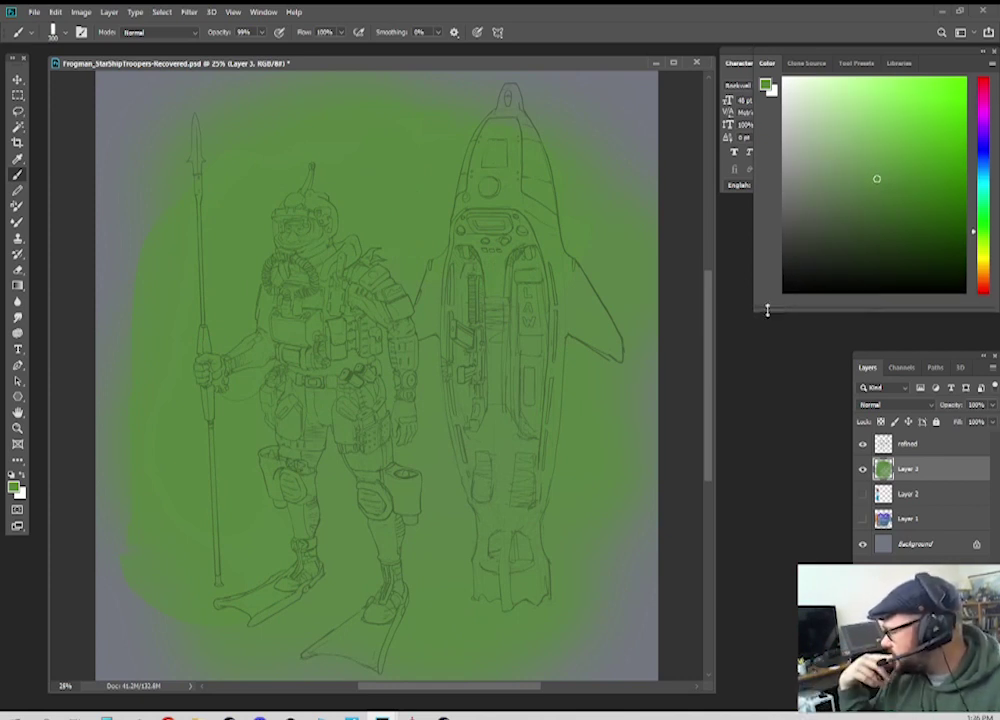
Step: Try a crimson stroke on the green above the frogman, and paint it over with the sampled green
{"action": "left_click", "coordinate": [984, 87]}
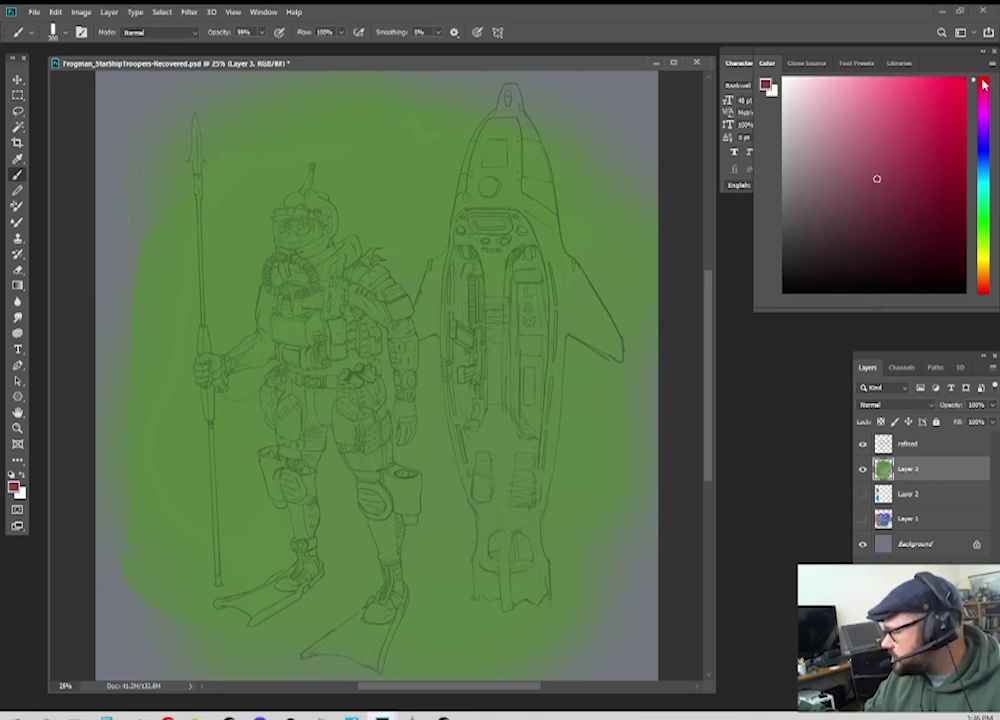
{"action": "left_click", "coordinate": [919, 137]}
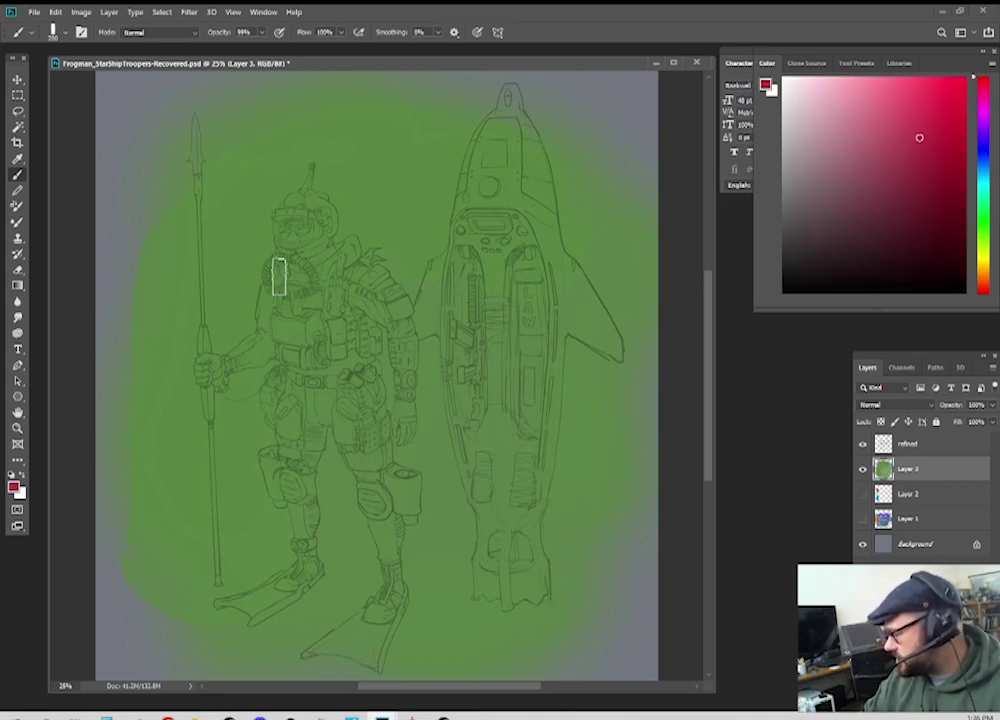
{"action": "mouse_move", "coordinate": [338, 148]}
{"action": "left_mouse_down"}
{"action": "mouse_move", "coordinate": [405, 147]}
{"action": "mouse_move", "coordinate": [368, 150]}
{"action": "left_mouse_up"}
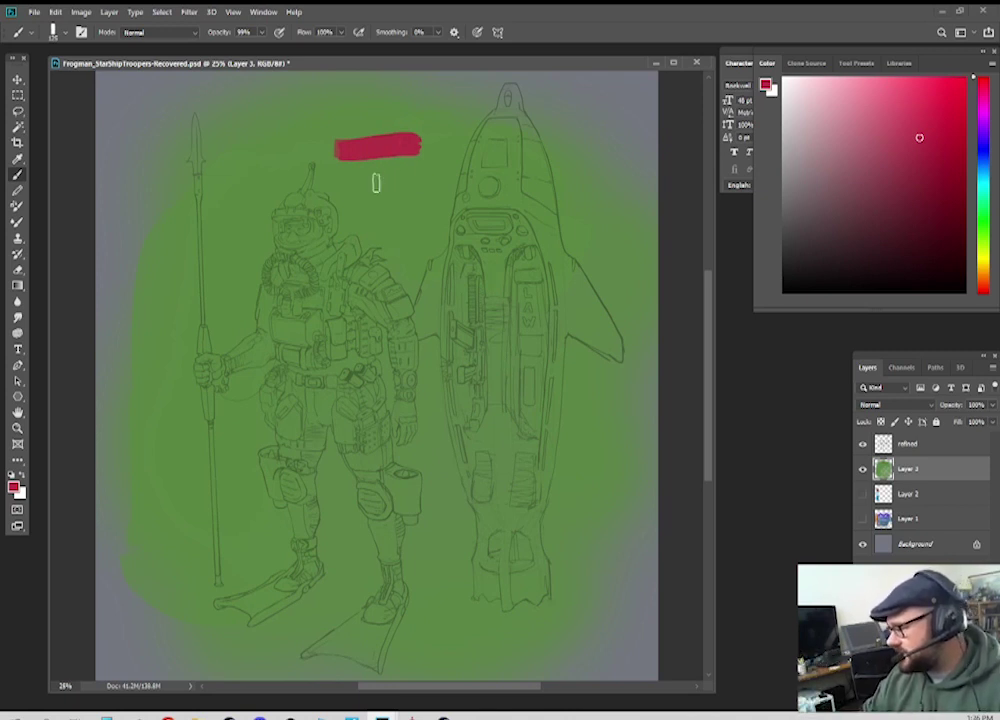
{"action": "left_click", "coordinate": [398, 178], "text": "alt"}
{"action": "mouse_move", "coordinate": [341, 147]}
{"action": "left_mouse_down"}
{"action": "mouse_move", "coordinate": [424, 138]}
{"action": "mouse_move", "coordinate": [379, 147]}
{"action": "left_mouse_up"}
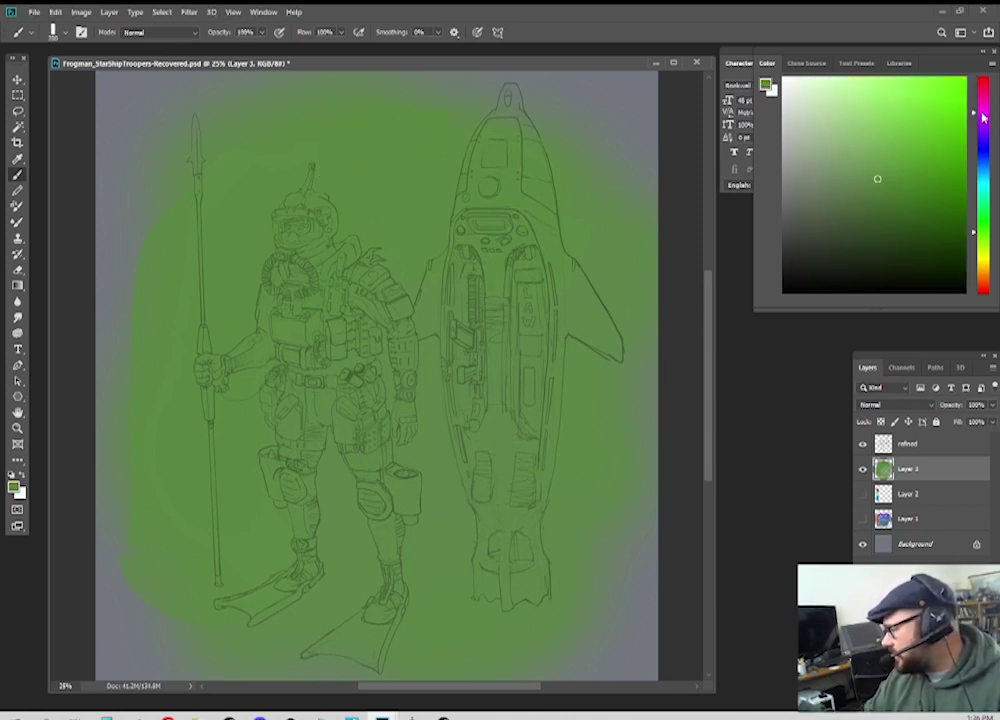
Step: Paint a dark blue swatch on the green between the frogman's head and the nose of the underwater craft
{"action": "left_click_drag", "start_coordinate": [982, 100], "coordinate": [984, 157]}
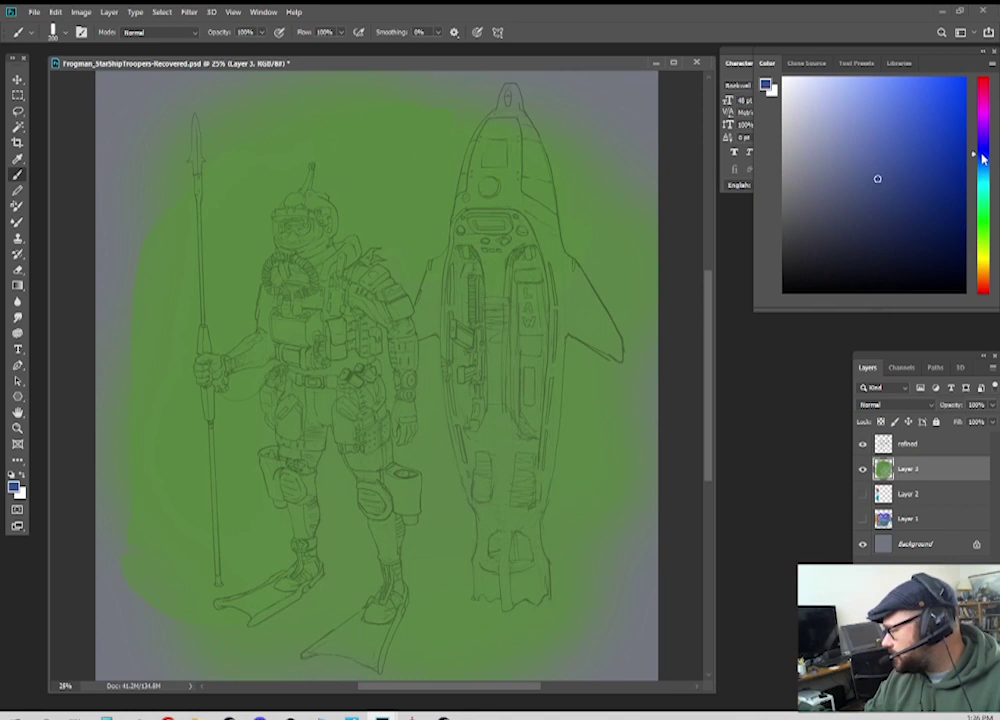
{"action": "left_click", "coordinate": [915, 205]}
{"action": "mouse_move", "coordinate": [352, 163]}
{"action": "left_mouse_down"}
{"action": "mouse_move", "coordinate": [400, 160]}
{"action": "mouse_move", "coordinate": [404, 179]}
{"action": "left_mouse_up"}
{"action": "left_click", "coordinate": [905, 156]}
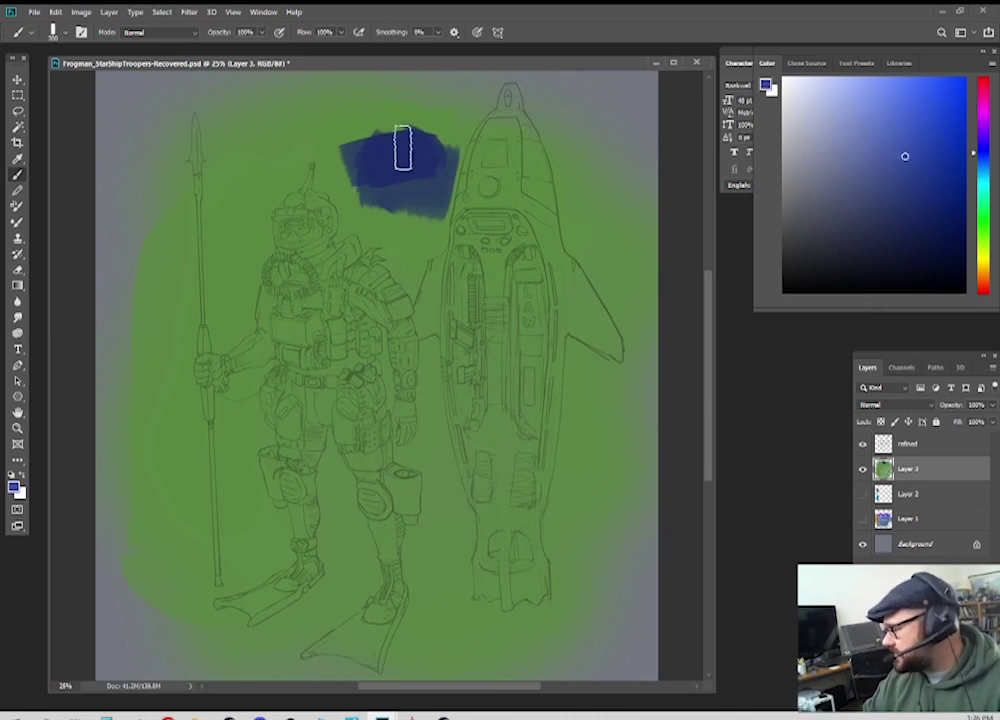
Step: Extend the blue swatch with brighter and lighter blue strokes above it and a near-black navy stroke below
{"action": "left_click_drag", "start_coordinate": [357, 134], "coordinate": [432, 115]}
{"action": "left_click", "coordinate": [877, 101]}
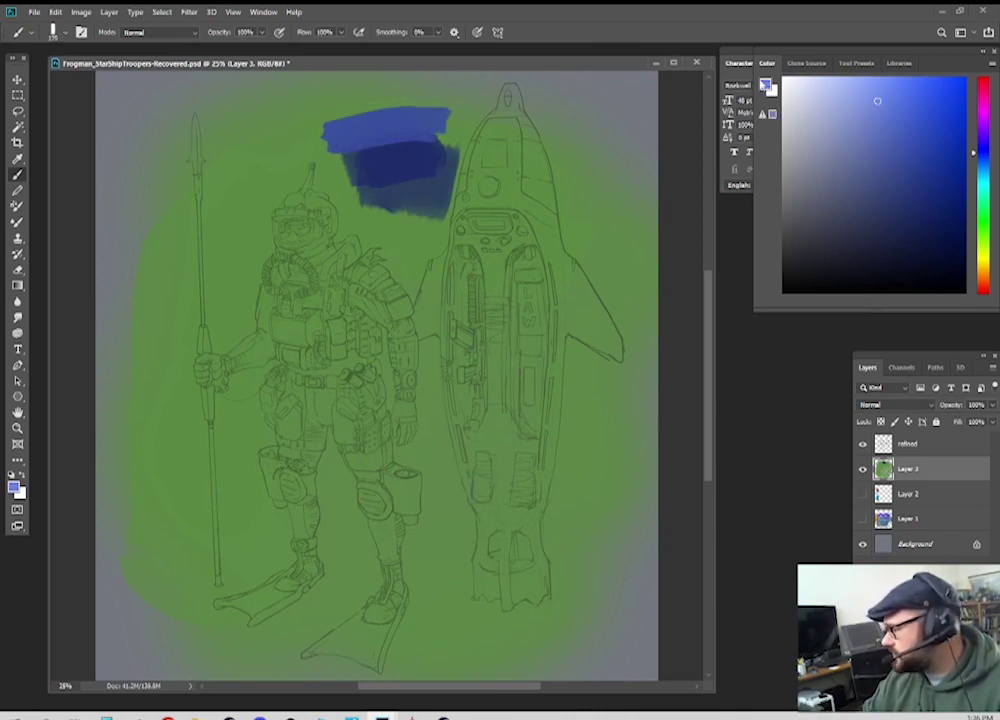
{"action": "left_click_drag", "start_coordinate": [320, 105], "coordinate": [316, 141]}
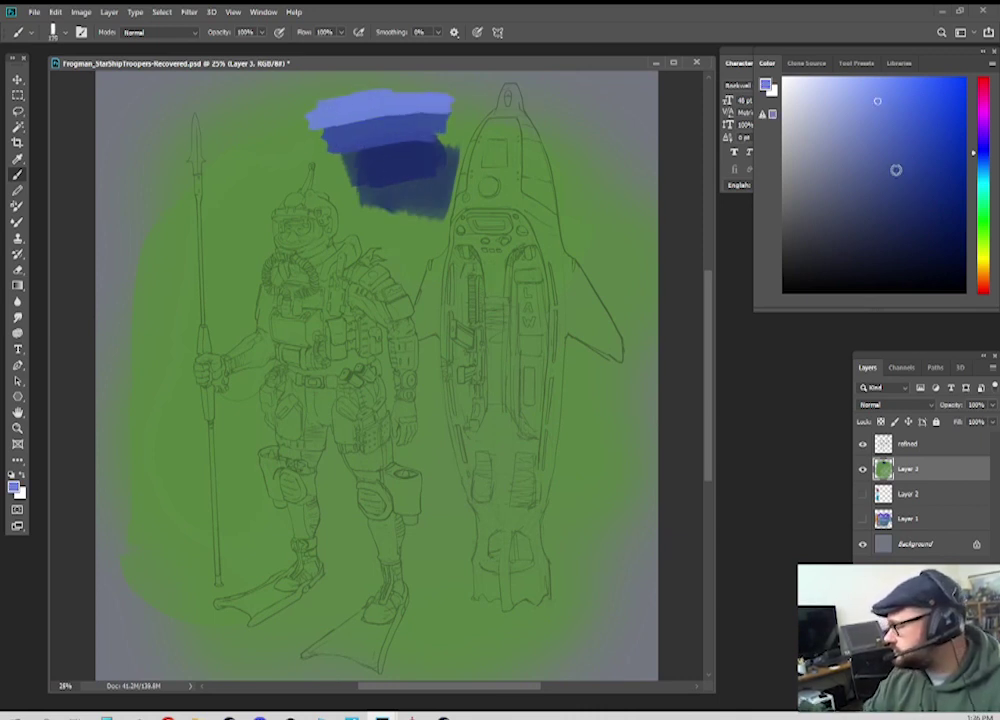
{"action": "left_click", "coordinate": [901, 256]}
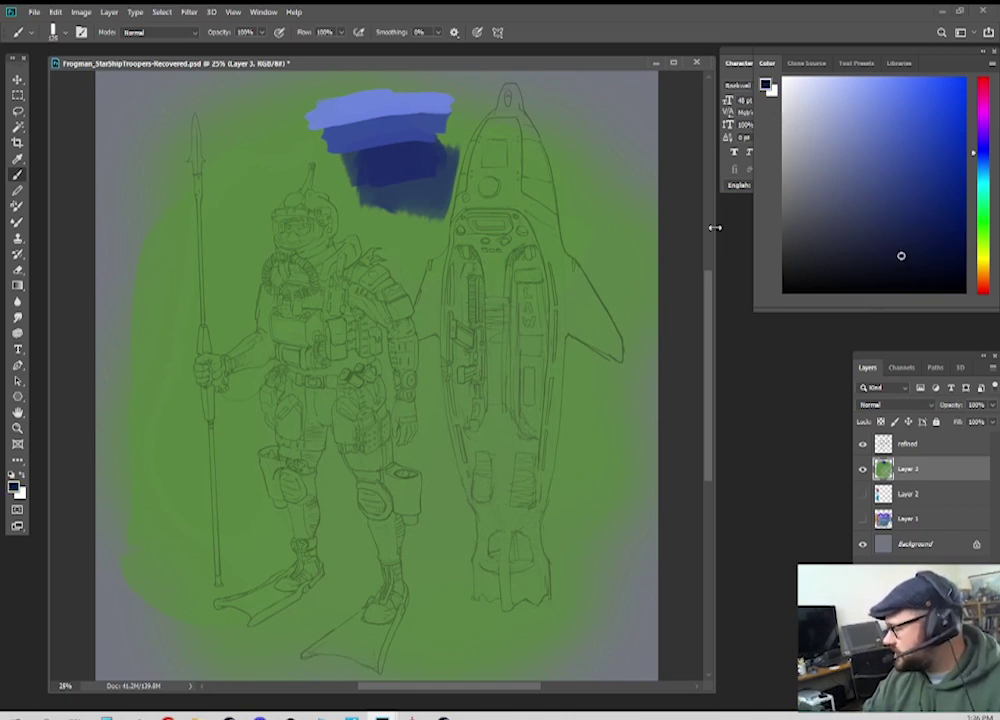
{"action": "mouse_move", "coordinate": [368, 208]}
{"action": "left_mouse_down"}
{"action": "mouse_move", "coordinate": [435, 225]}
{"action": "mouse_move", "coordinate": [430, 245]}
{"action": "left_mouse_up"}
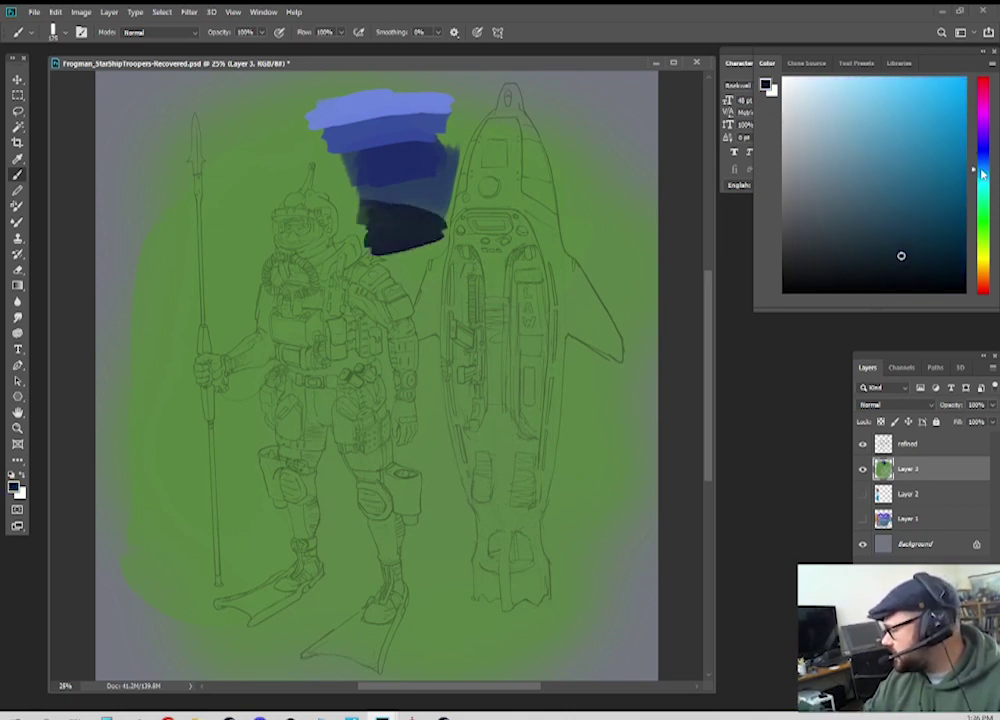
Step: Paint a dark teal-green mass across the lower background behind the legs and fins with a 500 px brush
{"action": "left_click", "coordinate": [937, 248]}
{"action": "left_click", "coordinate": [988, 185]}
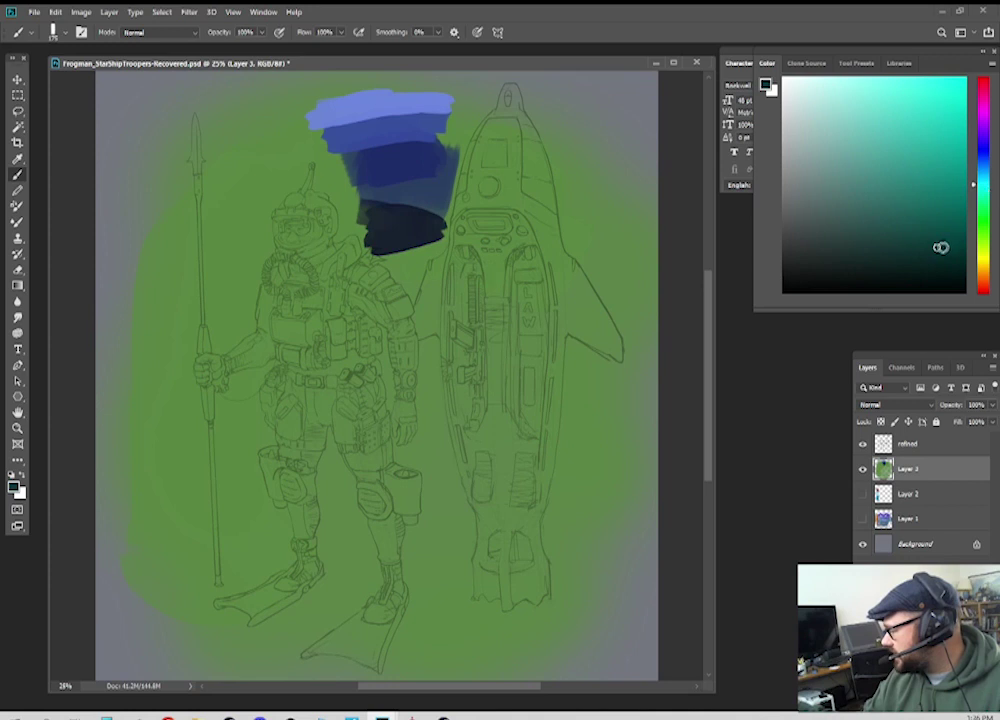
{"action": "left_click_drag", "start_coordinate": [942, 249], "coordinate": [949, 249]}
{"action": "key", "text": "]"}
{"action": "key", "text": "]"}
{"action": "mouse_move", "coordinate": [155, 497]}
{"action": "left_mouse_down"}
{"action": "mouse_move", "coordinate": [176, 557]}
{"action": "mouse_move", "coordinate": [171, 498]}
{"action": "mouse_move", "coordinate": [169, 580]}
{"action": "mouse_move", "coordinate": [209, 512]}
{"action": "mouse_move", "coordinate": [195, 477]}
{"action": "mouse_move", "coordinate": [221, 512]}
{"action": "mouse_move", "coordinate": [219, 582]}
{"action": "mouse_move", "coordinate": [249, 566]}
{"action": "mouse_move", "coordinate": [313, 643]}
{"action": "mouse_move", "coordinate": [237, 610]}
{"action": "mouse_move", "coordinate": [376, 630]}
{"action": "mouse_move", "coordinate": [475, 608]}
{"action": "mouse_move", "coordinate": [554, 629]}
{"action": "mouse_move", "coordinate": [605, 591]}
{"action": "mouse_move", "coordinate": [391, 596]}
{"action": "mouse_move", "coordinate": [184, 568]}
{"action": "mouse_move", "coordinate": [127, 582]}
{"action": "mouse_move", "coordinate": [273, 648]}
{"action": "mouse_move", "coordinate": [498, 630]}
{"action": "mouse_move", "coordinate": [598, 536]}
{"action": "mouse_move", "coordinate": [415, 598]}
{"action": "mouse_move", "coordinate": [172, 599]}
{"action": "mouse_move", "coordinate": [118, 522]}
{"action": "mouse_move", "coordinate": [188, 535]}
{"action": "mouse_move", "coordinate": [333, 537]}
{"action": "mouse_move", "coordinate": [397, 577]}
{"action": "mouse_move", "coordinate": [511, 552]}
{"action": "mouse_move", "coordinate": [569, 570]}
{"action": "mouse_move", "coordinate": [515, 646]}
{"action": "mouse_move", "coordinate": [604, 508]}
{"action": "mouse_move", "coordinate": [613, 518]}
{"action": "mouse_move", "coordinate": [581, 521]}
{"action": "mouse_move", "coordinate": [349, 647]}
{"action": "mouse_move", "coordinate": [475, 616]}
{"action": "mouse_move", "coordinate": [577, 559]}
{"action": "mouse_move", "coordinate": [533, 539]}
{"action": "mouse_move", "coordinate": [565, 491]}
{"action": "left_mouse_up"}
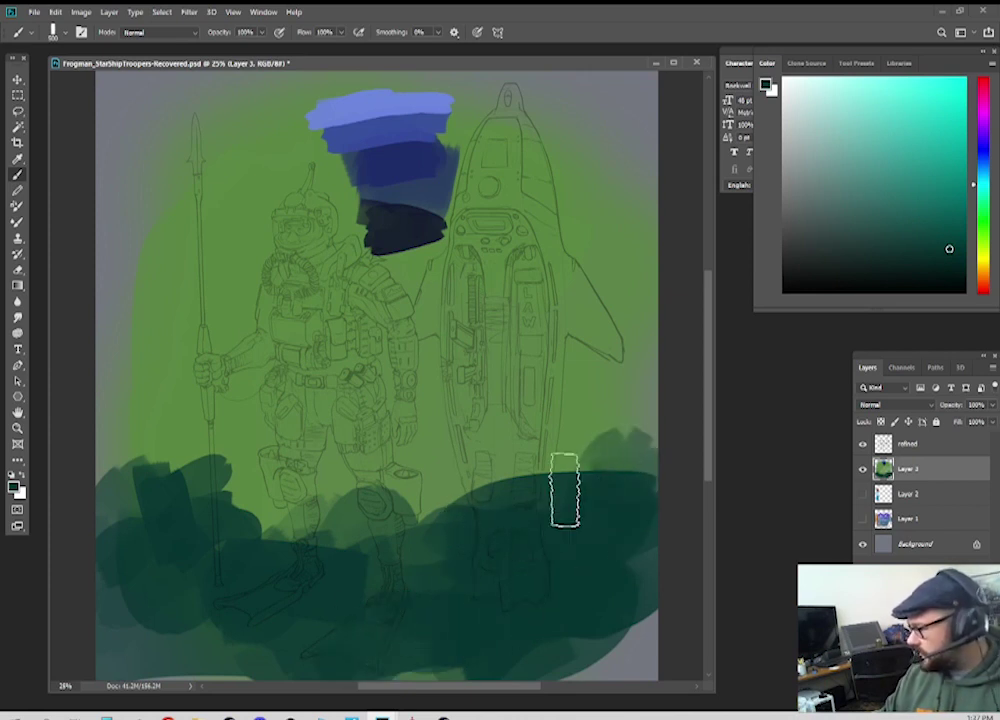
Step: Paint brighter teal across the upper background and cover the blue swatches with sampled green and teal
{"action": "left_click", "coordinate": [928, 163]}
{"action": "mouse_move", "coordinate": [606, 208]}
{"action": "left_mouse_down"}
{"action": "mouse_move", "coordinate": [644, 184]}
{"action": "mouse_move", "coordinate": [594, 85]}
{"action": "mouse_move", "coordinate": [460, 76]}
{"action": "mouse_move", "coordinate": [335, 112]}
{"action": "mouse_move", "coordinate": [123, 139]}
{"action": "mouse_move", "coordinate": [110, 101]}
{"action": "mouse_move", "coordinate": [119, 395]}
{"action": "mouse_move", "coordinate": [255, 130]}
{"action": "mouse_move", "coordinate": [148, 233]}
{"action": "mouse_move", "coordinate": [172, 233]}
{"action": "mouse_move", "coordinate": [397, 92]}
{"action": "mouse_move", "coordinate": [531, 90]}
{"action": "mouse_move", "coordinate": [568, 250]}
{"action": "left_mouse_up"}
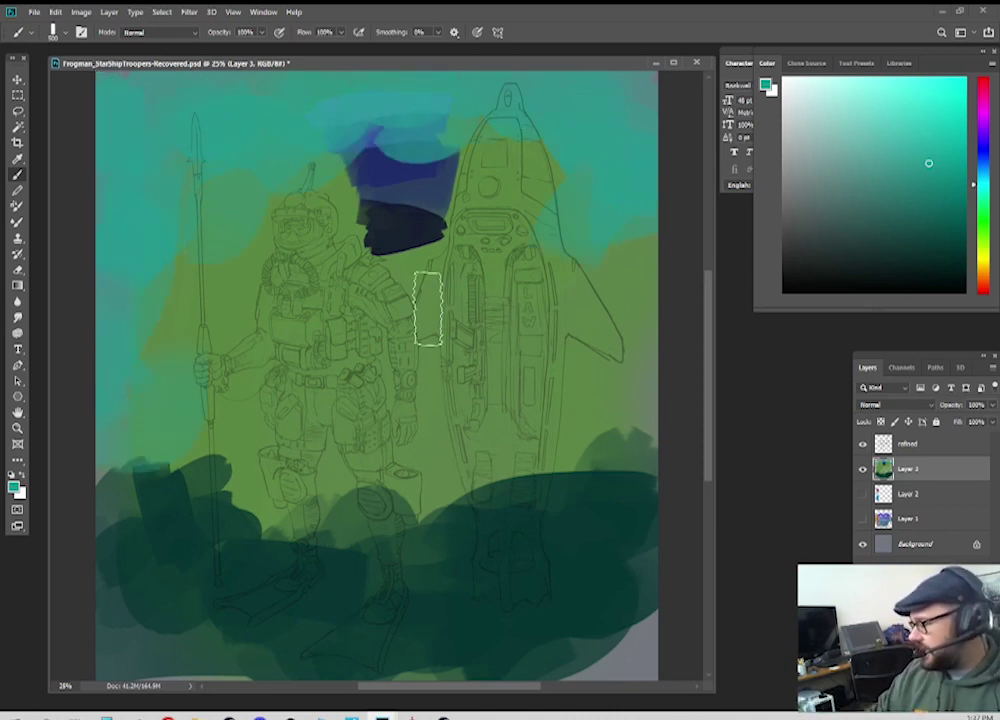
{"action": "left_click", "coordinate": [414, 264], "text": "alt"}
{"action": "mouse_move", "coordinate": [410, 245]}
{"action": "left_mouse_down"}
{"action": "mouse_move", "coordinate": [340, 189]}
{"action": "mouse_move", "coordinate": [428, 178]}
{"action": "mouse_move", "coordinate": [439, 230]}
{"action": "left_mouse_up"}
{"action": "left_click", "coordinate": [299, 147], "text": "alt"}
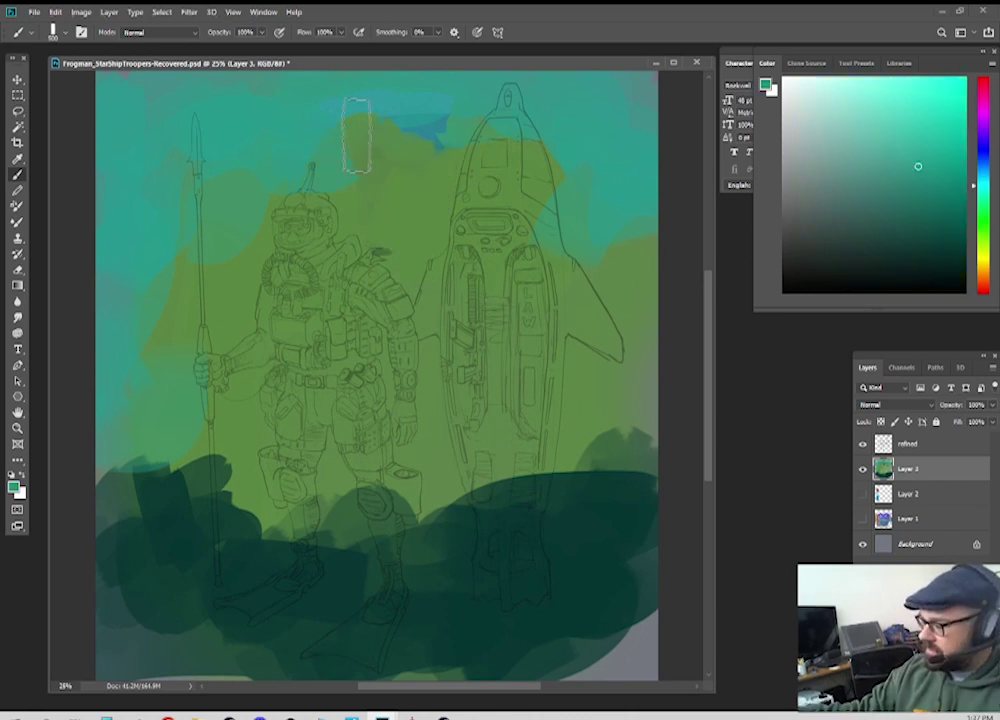
{"action": "mouse_move", "coordinate": [357, 137]}
{"action": "left_mouse_down"}
{"action": "mouse_move", "coordinate": [408, 130]}
{"action": "mouse_move", "coordinate": [440, 193]}
{"action": "mouse_move", "coordinate": [439, 123]}
{"action": "mouse_move", "coordinate": [506, 175]}
{"action": "mouse_move", "coordinate": [580, 195]}
{"action": "left_mouse_up"}
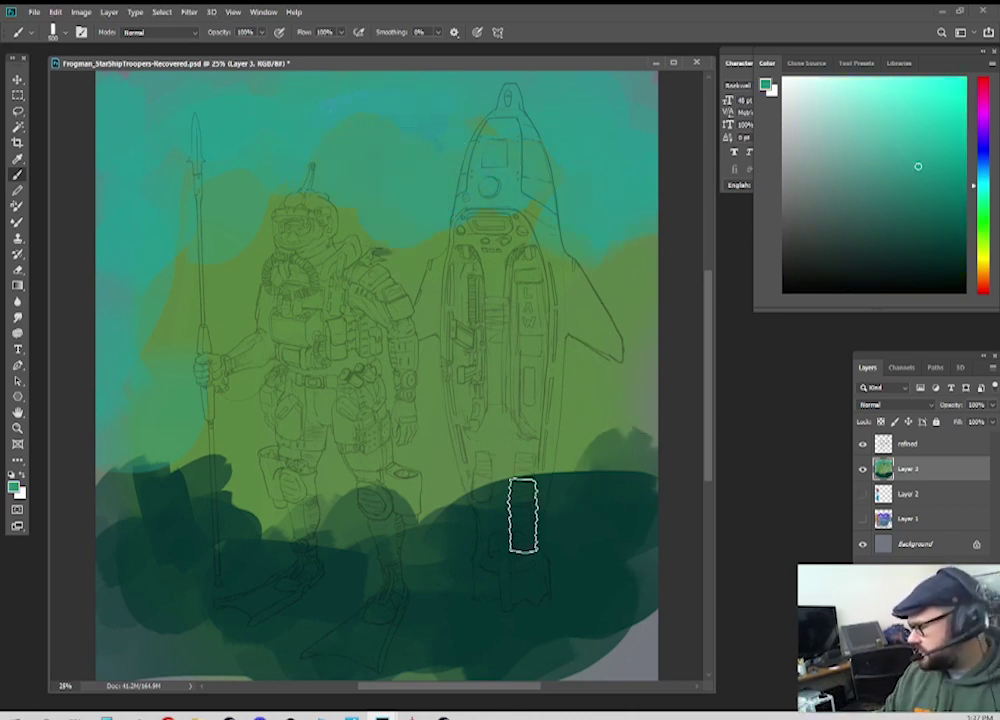
Step: Trace bright yellow rim lines around the upper outlines of the frogman and the craft, and beside the spear, with a small brush
{"action": "left_click", "coordinate": [985, 247]}
{"action": "left_click", "coordinate": [985, 258]}
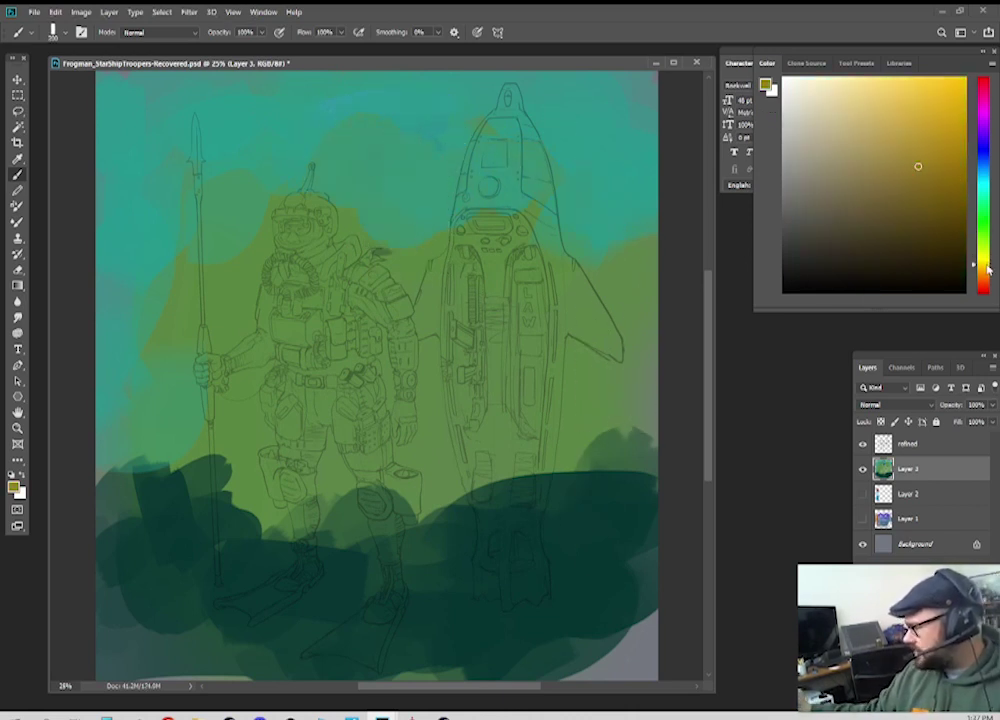
{"action": "left_click", "coordinate": [926, 101]}
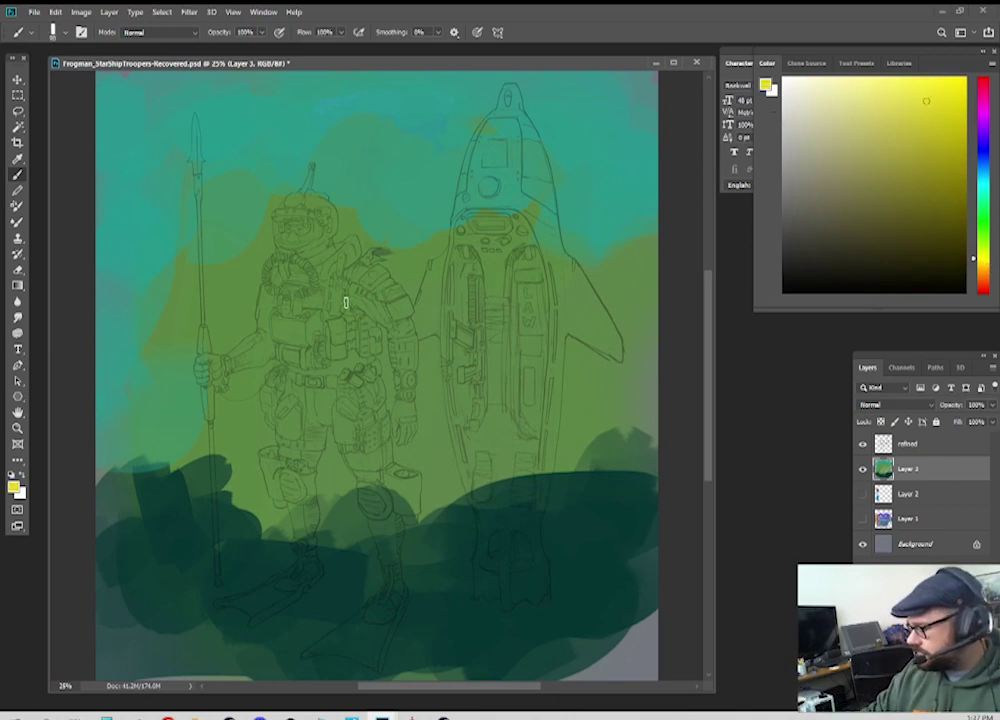
{"action": "mouse_move", "coordinate": [297, 181]}
{"action": "left_mouse_down"}
{"action": "mouse_move", "coordinate": [268, 199]}
{"action": "mouse_move", "coordinate": [270, 222]}
{"action": "left_mouse_up"}
{"action": "left_click_drag", "start_coordinate": [267, 234], "coordinate": [229, 340]}
{"action": "left_click_drag", "start_coordinate": [218, 339], "coordinate": [205, 224]}
{"action": "mouse_move", "coordinate": [296, 180]}
{"action": "left_mouse_down"}
{"action": "mouse_move", "coordinate": [301, 153]}
{"action": "mouse_move", "coordinate": [328, 172]}
{"action": "mouse_move", "coordinate": [397, 268]}
{"action": "mouse_move", "coordinate": [428, 287]}
{"action": "mouse_move", "coordinate": [447, 232]}
{"action": "mouse_move", "coordinate": [448, 182]}
{"action": "mouse_move", "coordinate": [486, 118]}
{"action": "mouse_move", "coordinate": [548, 215]}
{"action": "mouse_move", "coordinate": [632, 303]}
{"action": "left_mouse_up"}
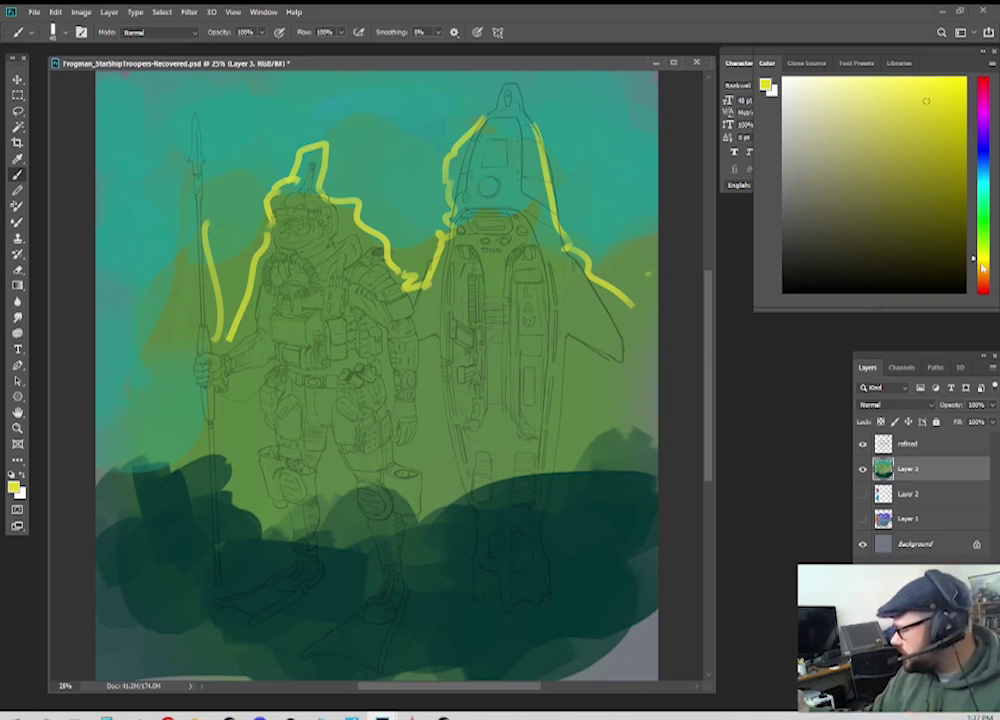
Step: Compare green hues in the colour picker, and fill the frogman's goggles with a muted red-orange
{"action": "left_click", "coordinate": [985, 212]}
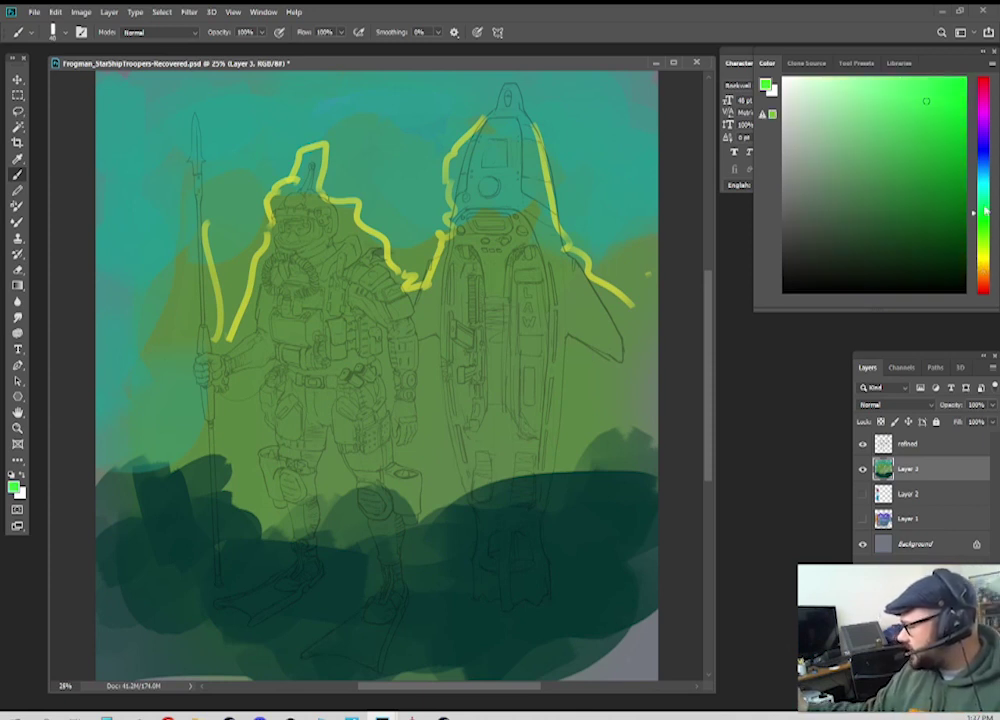
{"action": "mouse_move", "coordinate": [985, 210]}
{"action": "left_mouse_down"}
{"action": "mouse_move", "coordinate": [985, 160]}
{"action": "mouse_move", "coordinate": [985, 195]}
{"action": "left_mouse_up"}
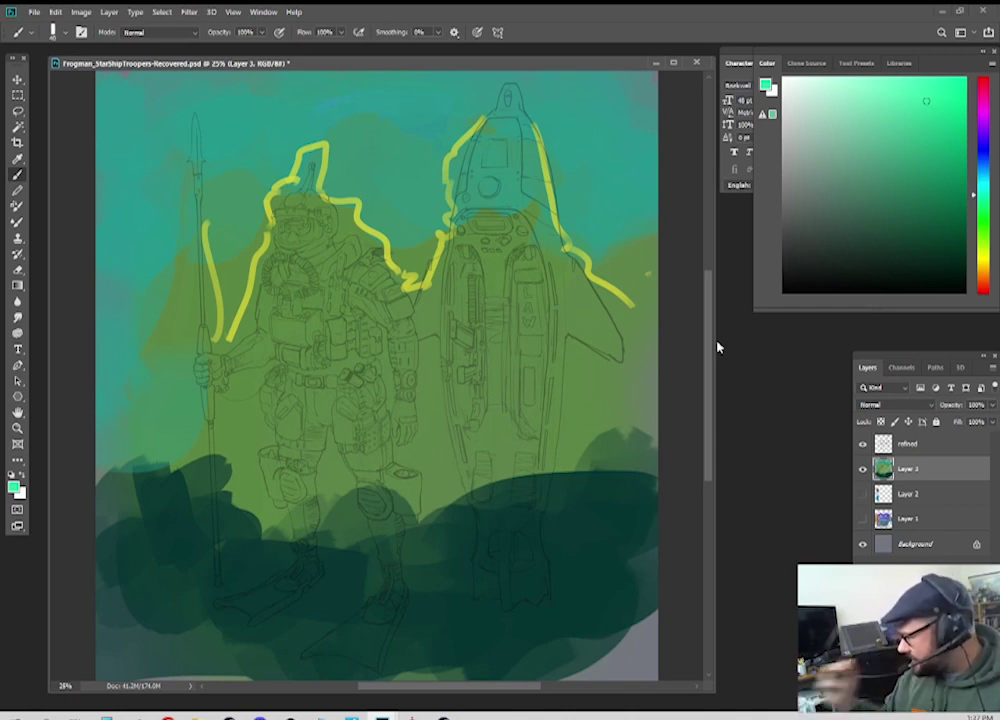
{"action": "left_click", "coordinate": [977, 283]}
{"action": "left_click", "coordinate": [868, 140]}
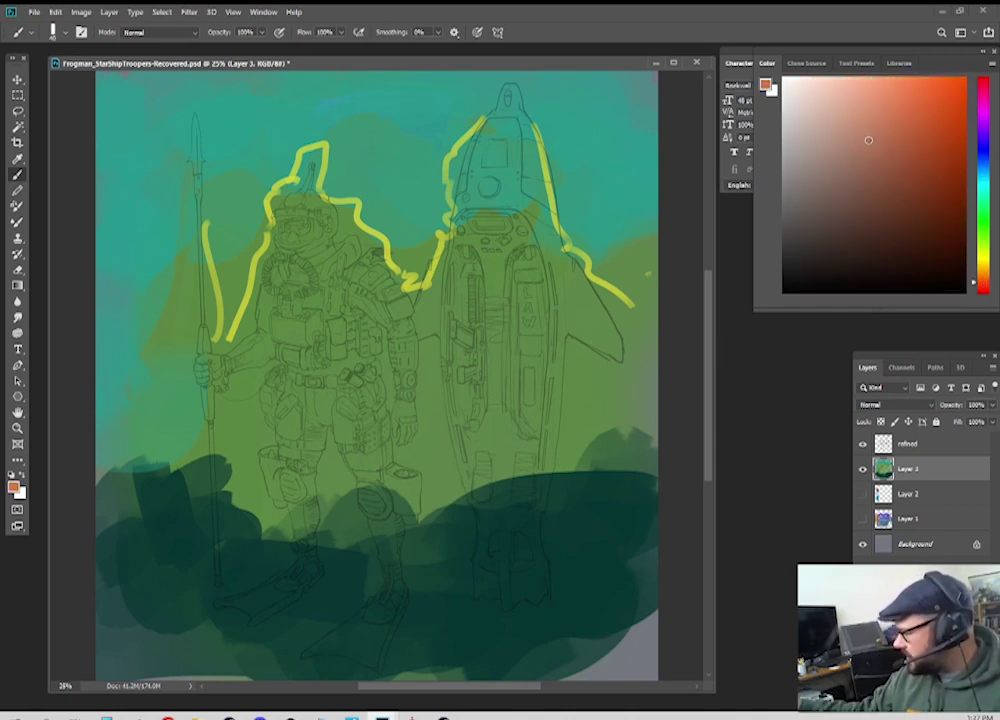
{"action": "left_click", "coordinate": [879, 167]}
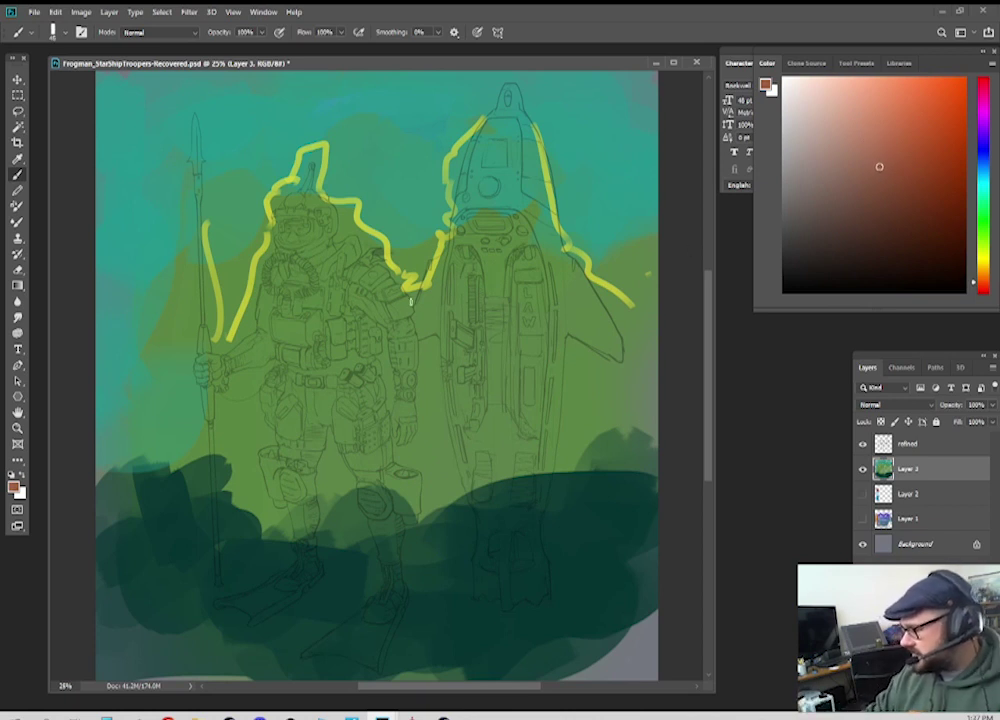
{"action": "left_click_drag", "start_coordinate": [285, 226], "coordinate": [297, 225]}
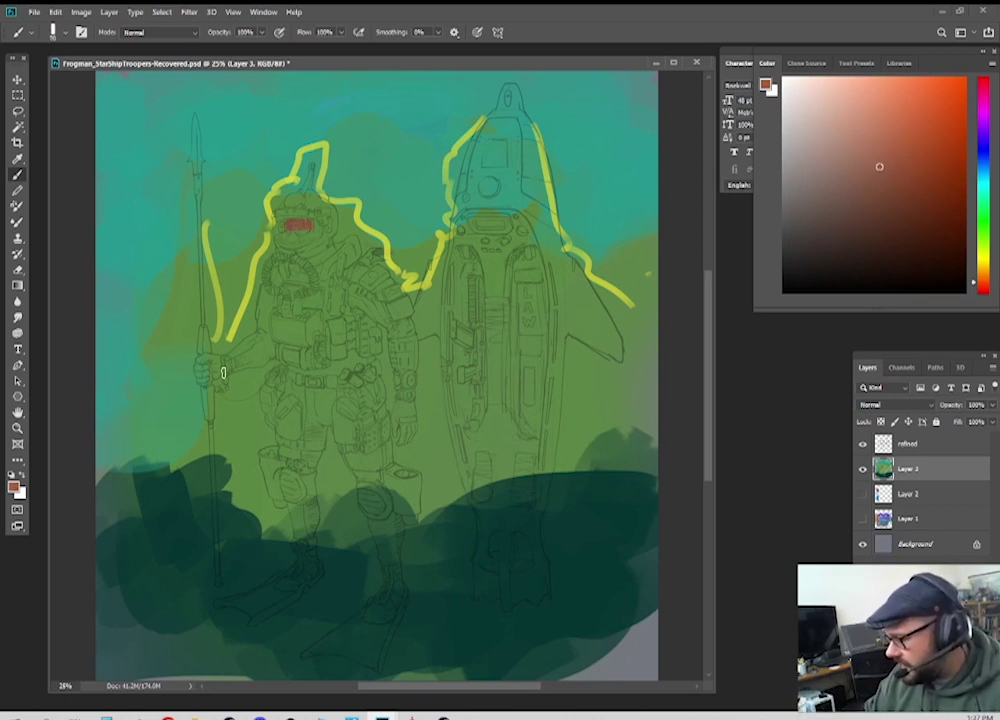
Step: Paint the spear-holding hand muted red, dab matching swatches beside the craft, and cover one swatch with deeper red
{"action": "mouse_move", "coordinate": [223, 373]}
{"action": "left_mouse_down"}
{"action": "mouse_move", "coordinate": [203, 370]}
{"action": "mouse_move", "coordinate": [210, 366]}
{"action": "left_mouse_up"}
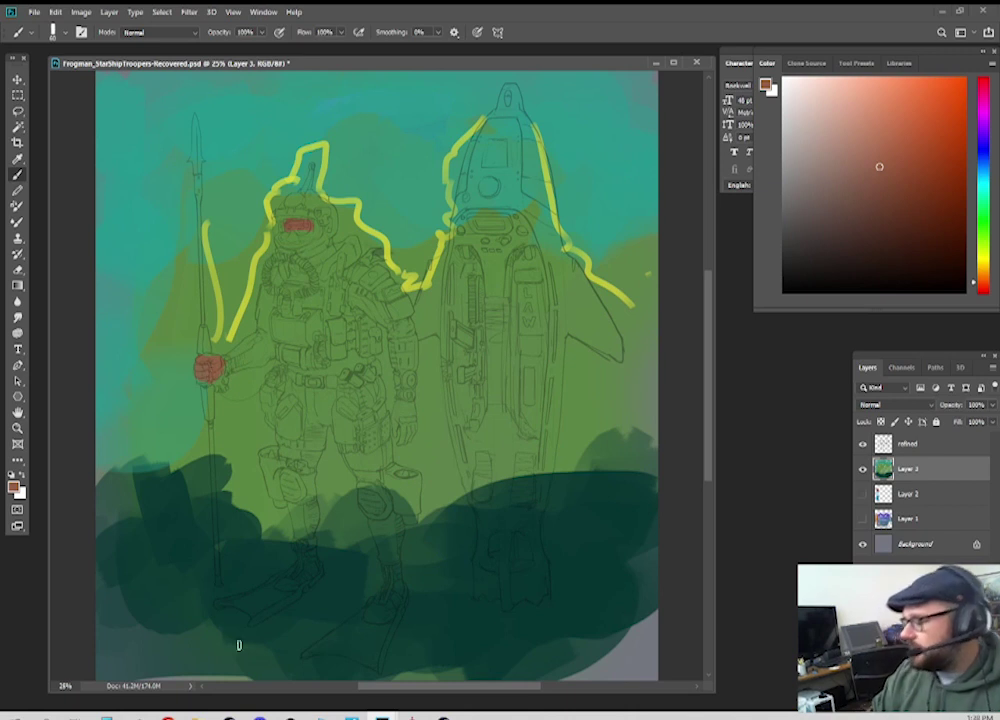
{"action": "left_click_drag", "start_coordinate": [444, 476], "coordinate": [442, 446]}
{"action": "mouse_move", "coordinate": [584, 412]}
{"action": "left_mouse_down"}
{"action": "mouse_move", "coordinate": [609, 389]}
{"action": "mouse_move", "coordinate": [631, 411]}
{"action": "left_mouse_up"}
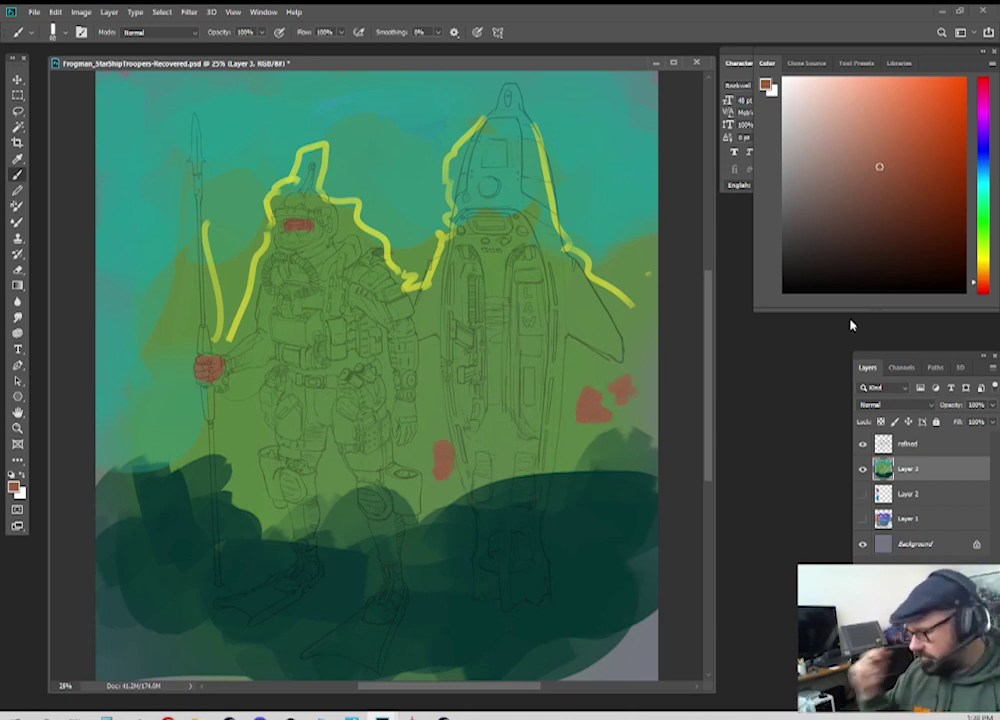
{"action": "left_click", "coordinate": [938, 162]}
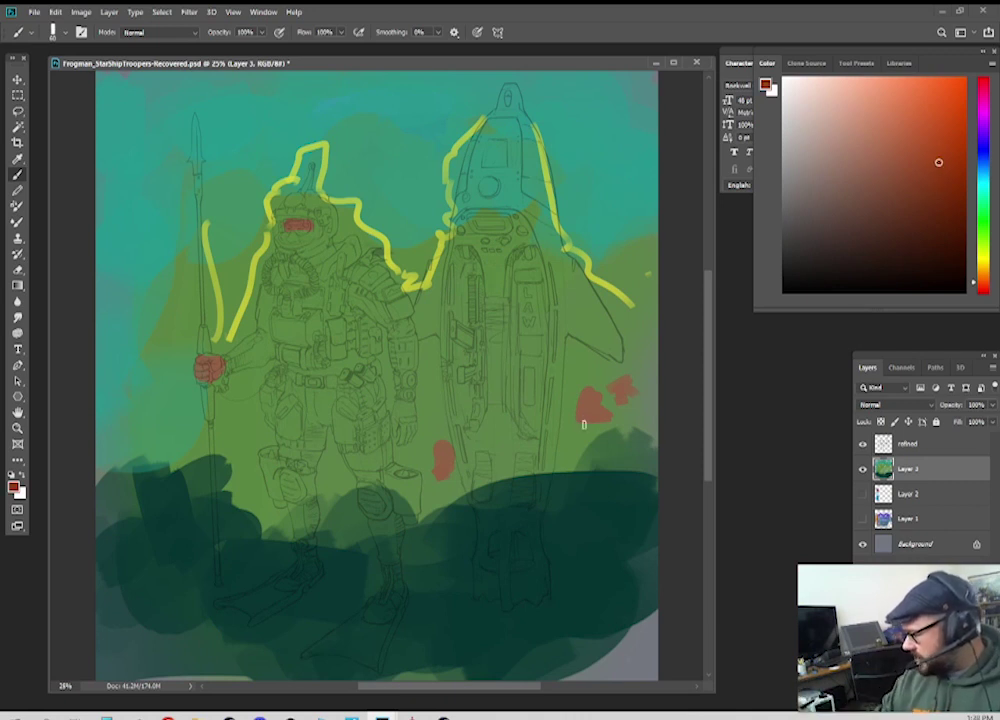
{"action": "left_click_drag", "start_coordinate": [588, 387], "coordinate": [589, 404]}
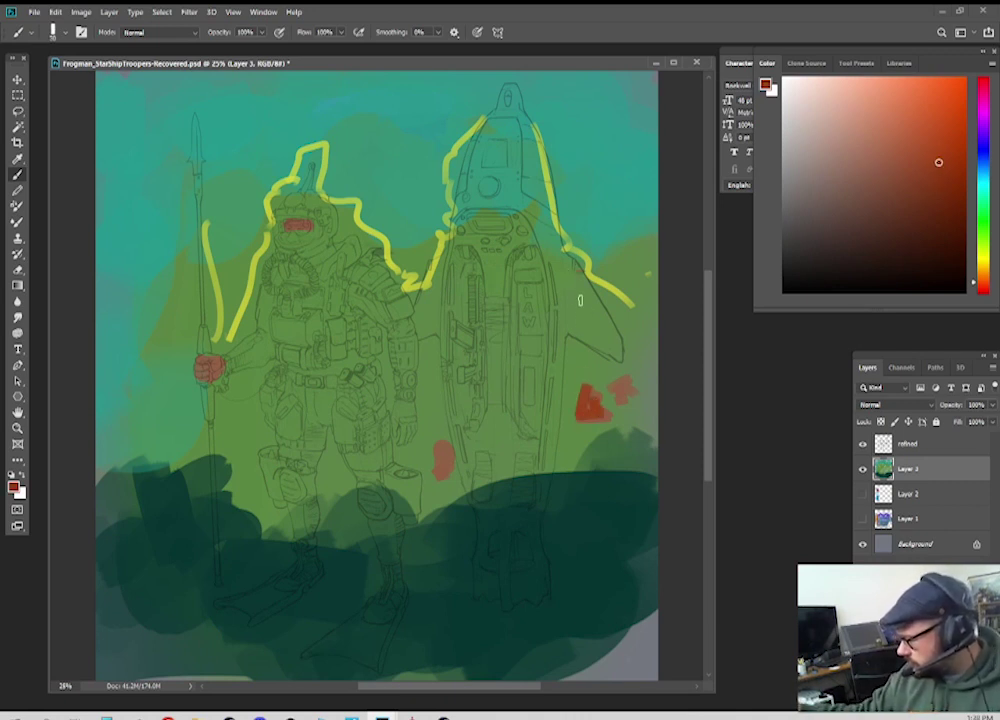
Step: Paint a deep red vertical bar on each of the craft's side fins and add a pale pink stripe to both
{"action": "left_click_drag", "start_coordinate": [580, 300], "coordinate": [587, 293]}
{"action": "left_click_drag", "start_coordinate": [429, 280], "coordinate": [428, 335]}
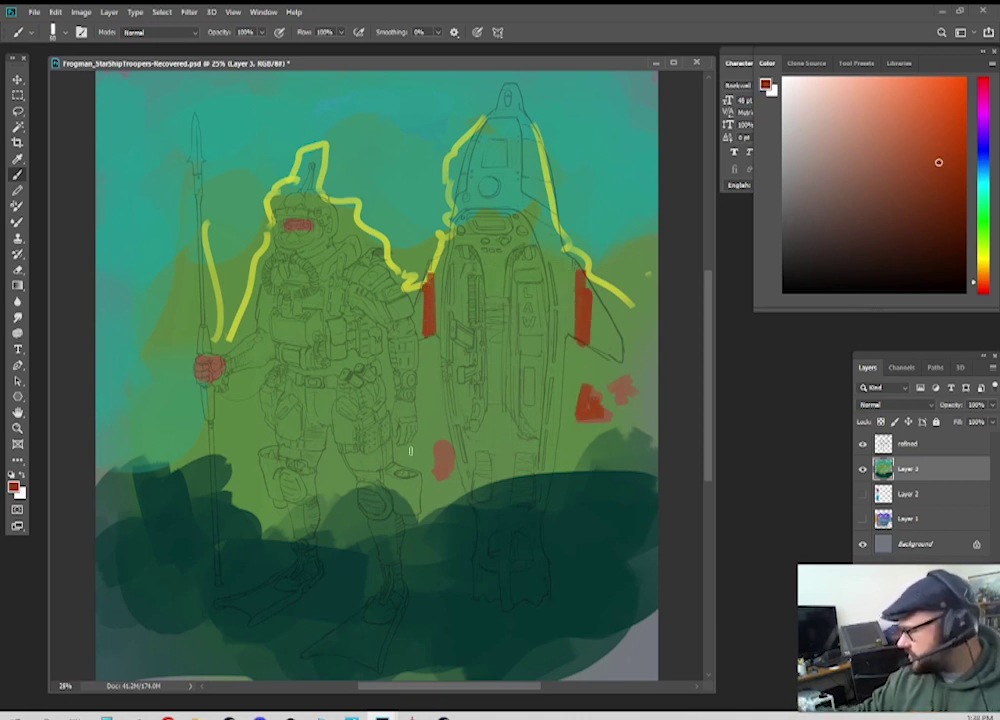
{"action": "left_click", "coordinate": [847, 89]}
{"action": "left_click_drag", "start_coordinate": [590, 300], "coordinate": [589, 340]}
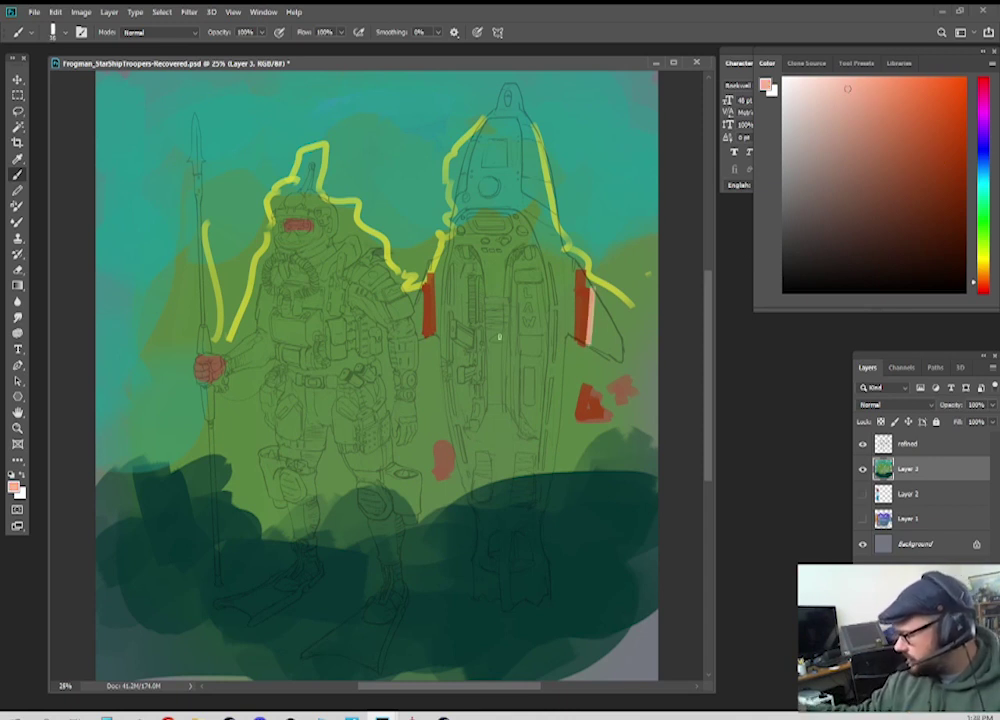
{"action": "left_click_drag", "start_coordinate": [428, 285], "coordinate": [429, 335]}
Step: Cover the red fin bars with bright orange and draw a saturated blue stripe through each one
{"action": "left_click", "coordinate": [928, 77]}
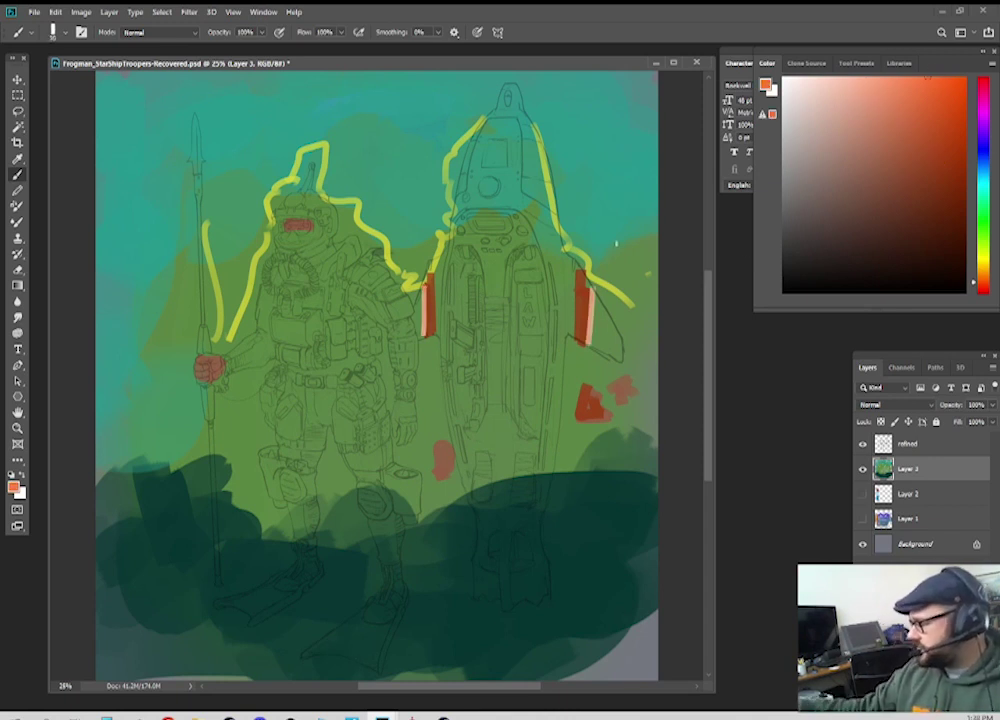
{"action": "left_click_drag", "start_coordinate": [580, 278], "coordinate": [584, 338]}
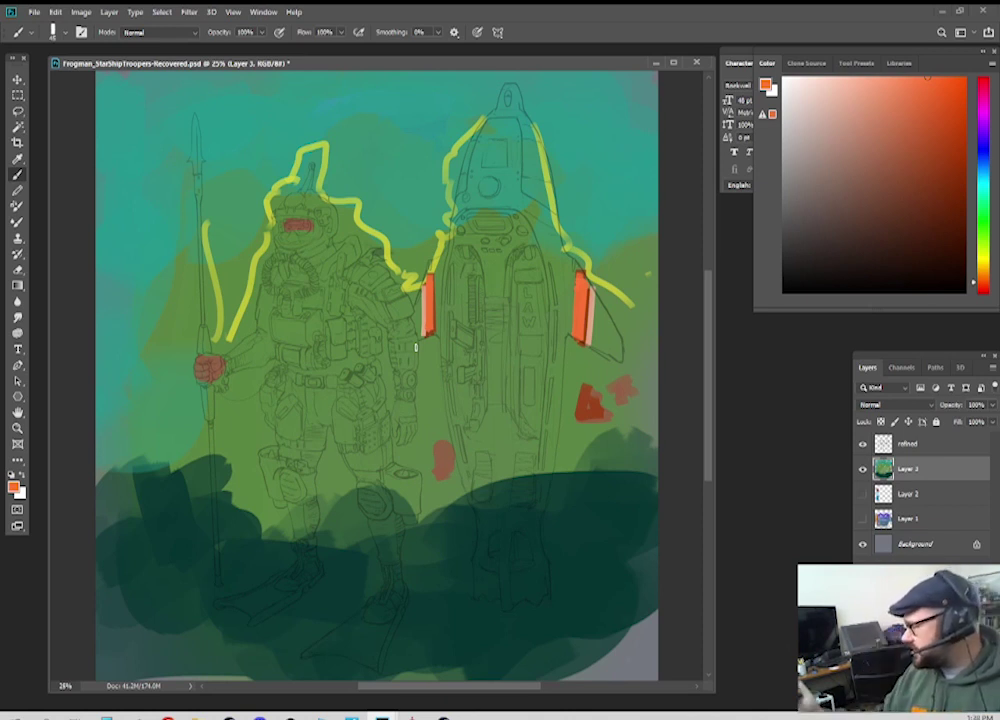
{"action": "left_click", "coordinate": [982, 154]}
{"action": "left_click", "coordinate": [918, 156]}
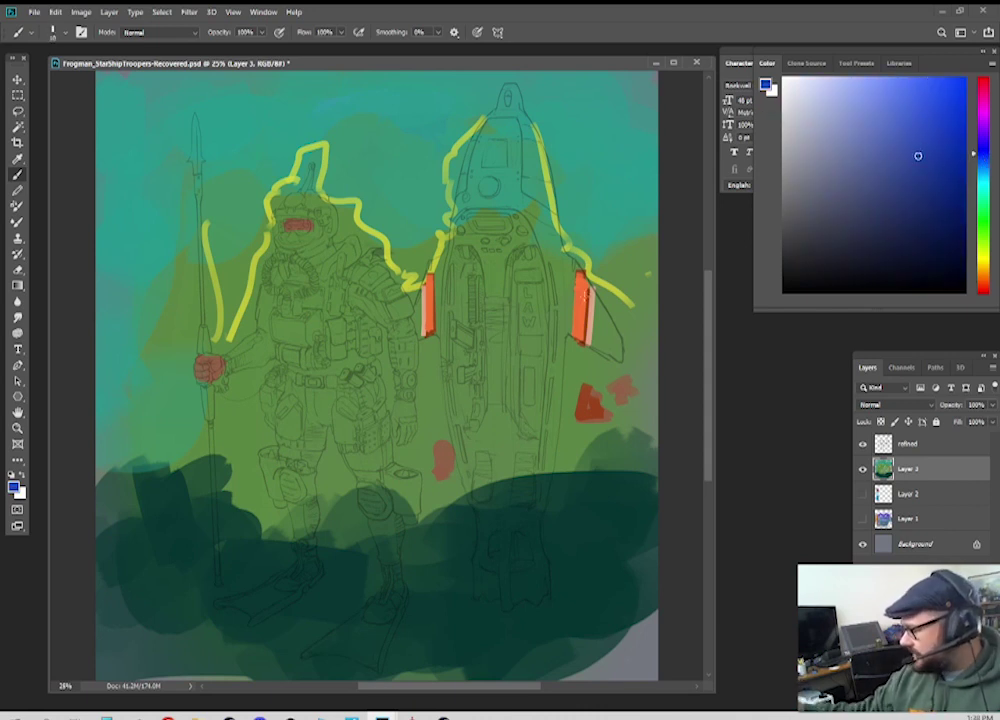
{"action": "left_click_drag", "start_coordinate": [584, 274], "coordinate": [577, 340]}
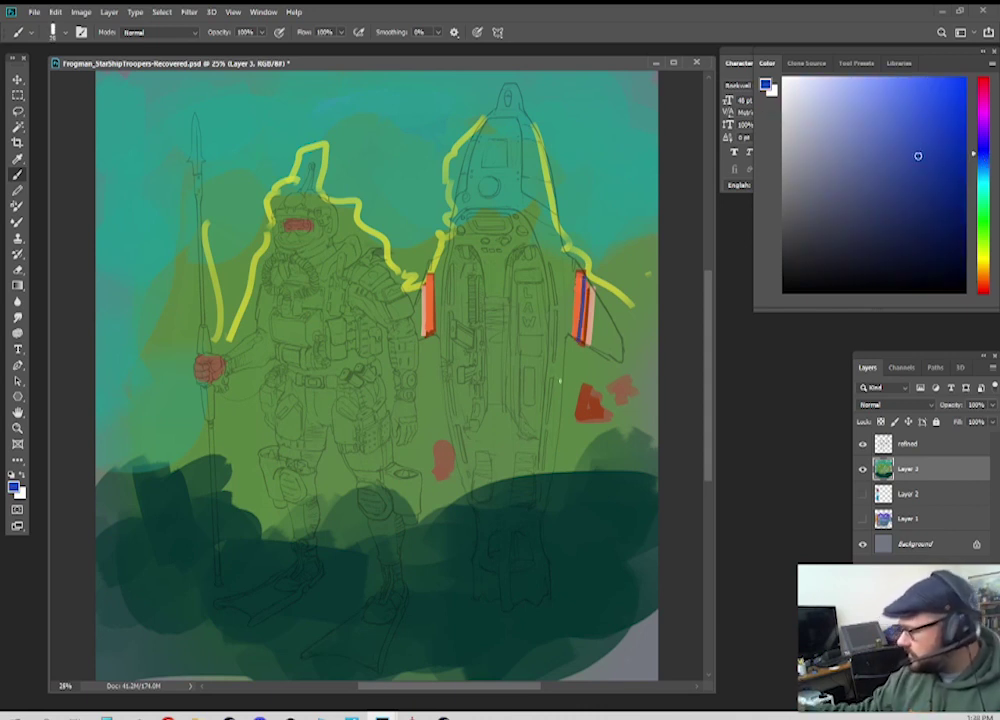
{"action": "left_click_drag", "start_coordinate": [427, 278], "coordinate": [429, 332]}
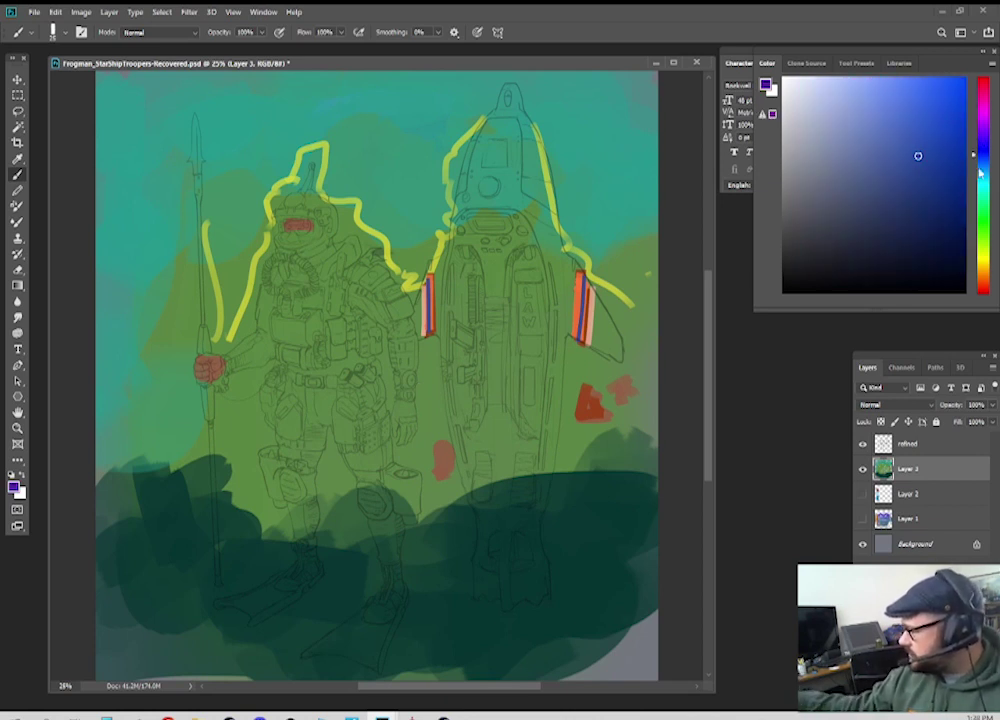
Step: Enlarge the colour picker, compare blue and yellow hues in it, and sample the background green
{"action": "left_click", "coordinate": [982, 216]}
{"action": "left_click_drag", "start_coordinate": [978, 217], "coordinate": [978, 158]}
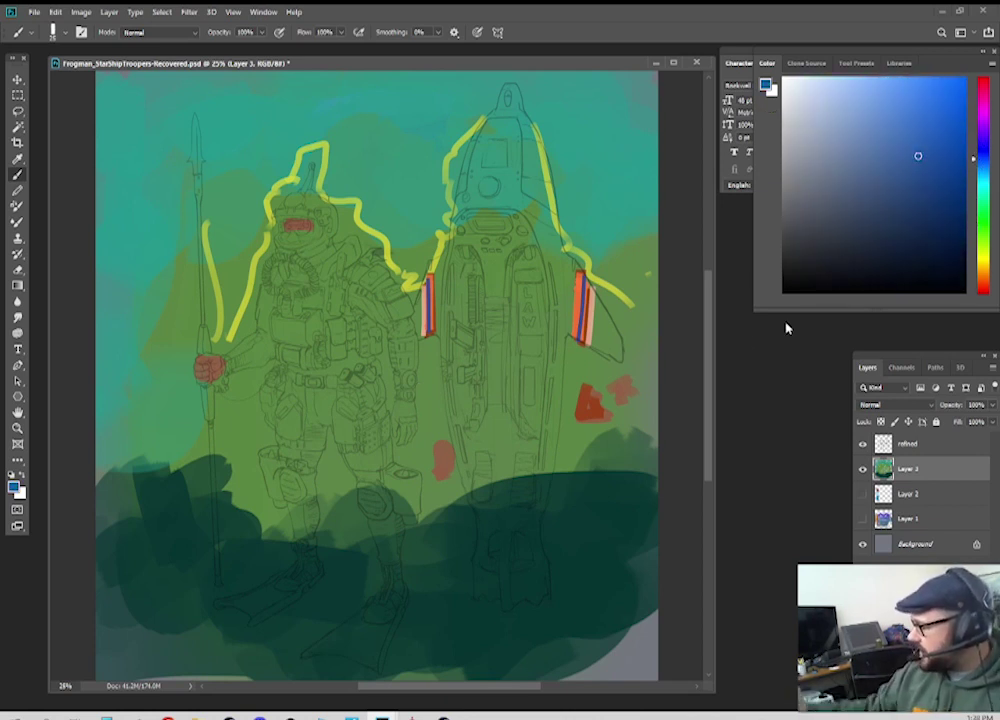
{"action": "left_click_drag", "start_coordinate": [754, 312], "coordinate": [732, 352]}
{"action": "left_click", "coordinate": [982, 301]}
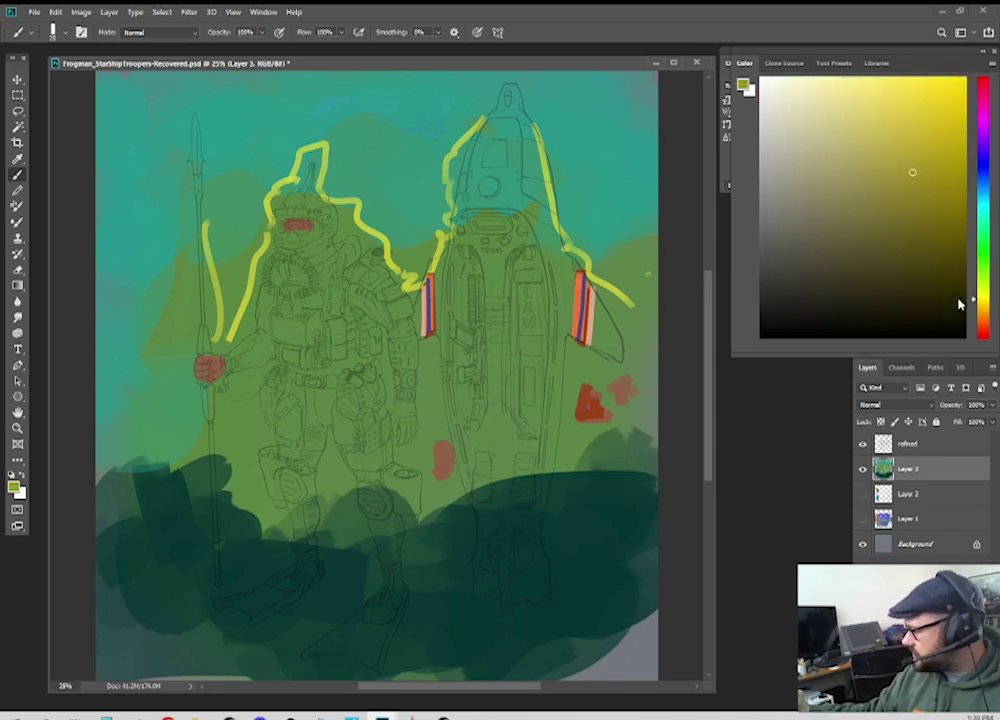
{"action": "left_click_drag", "start_coordinate": [960, 303], "coordinate": [943, 297]}
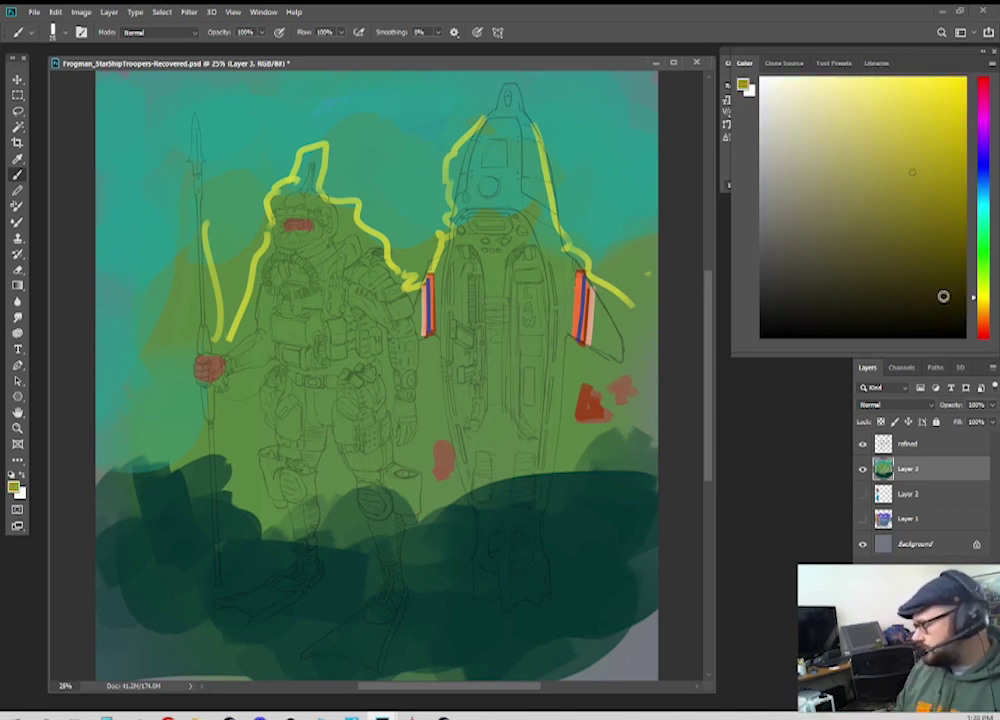
{"action": "left_click", "coordinate": [534, 393], "text": "alt"}
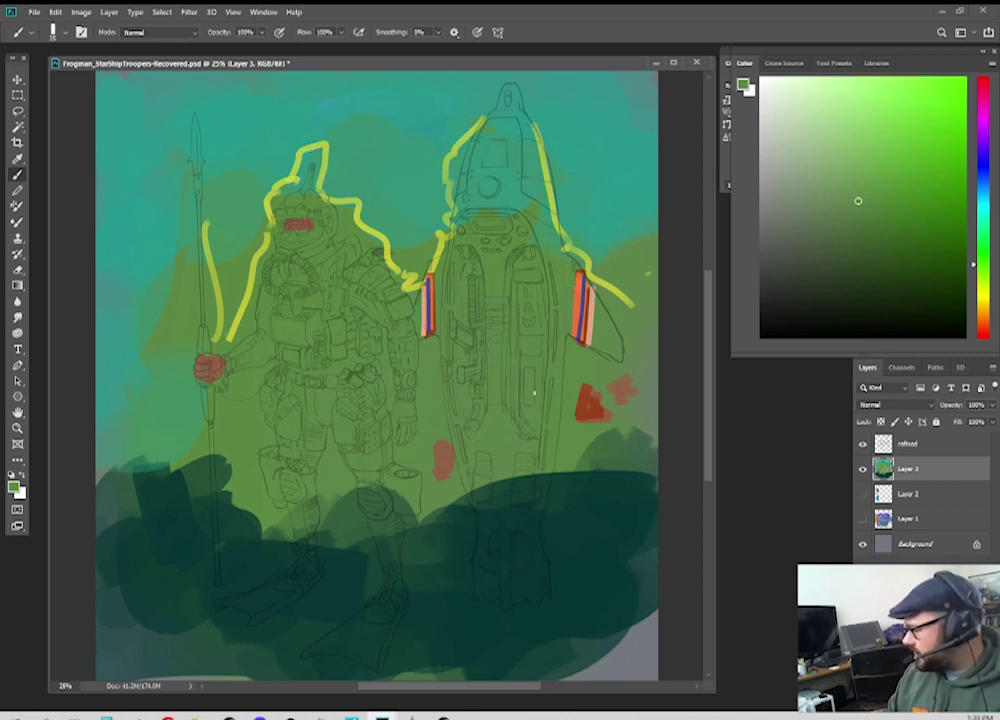
Step: Paint a tall saturated purple bar along the canvas's left side and cover it with a more muted purple, using a 200 px brush
{"action": "left_click", "coordinate": [982, 137]}
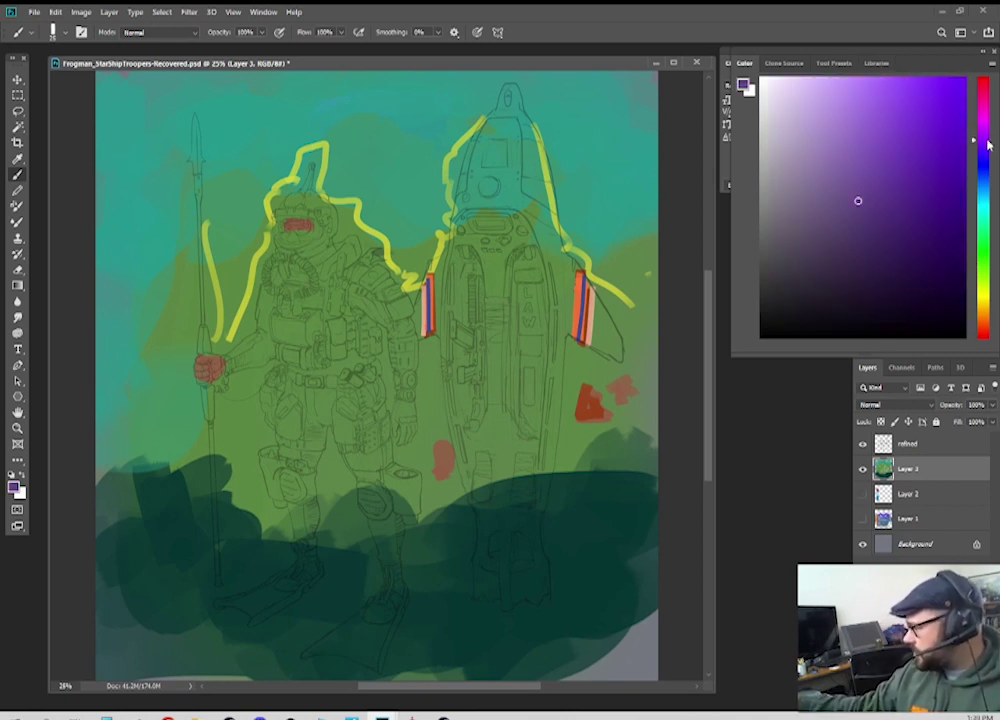
{"action": "left_click", "coordinate": [917, 134]}
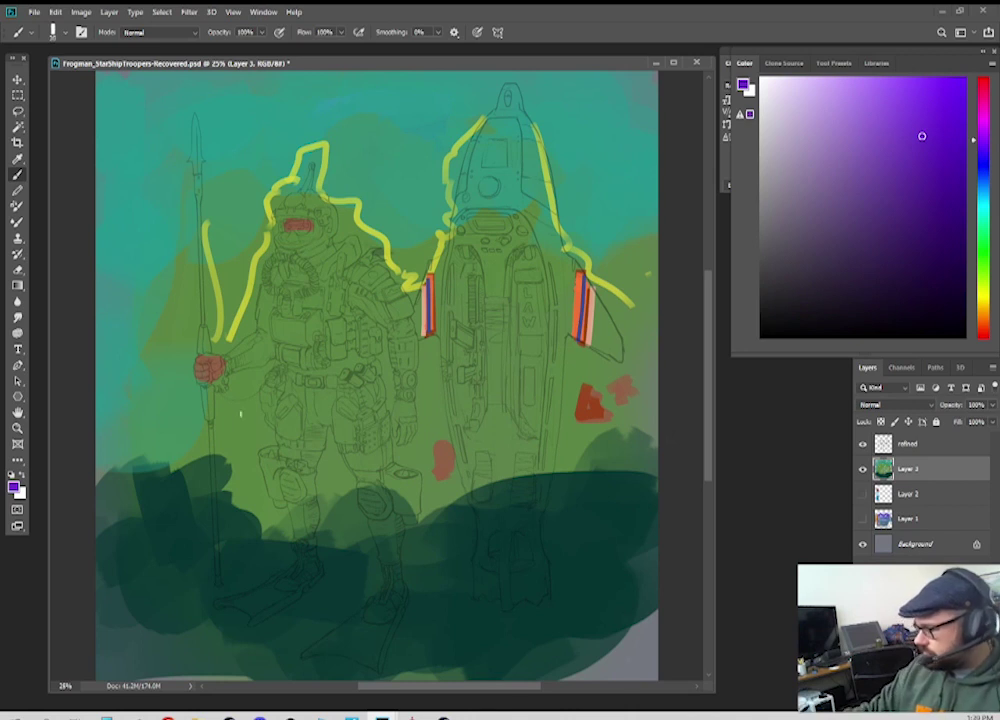
{"action": "left_click_drag", "start_coordinate": [919, 147], "coordinate": [961, 176]}
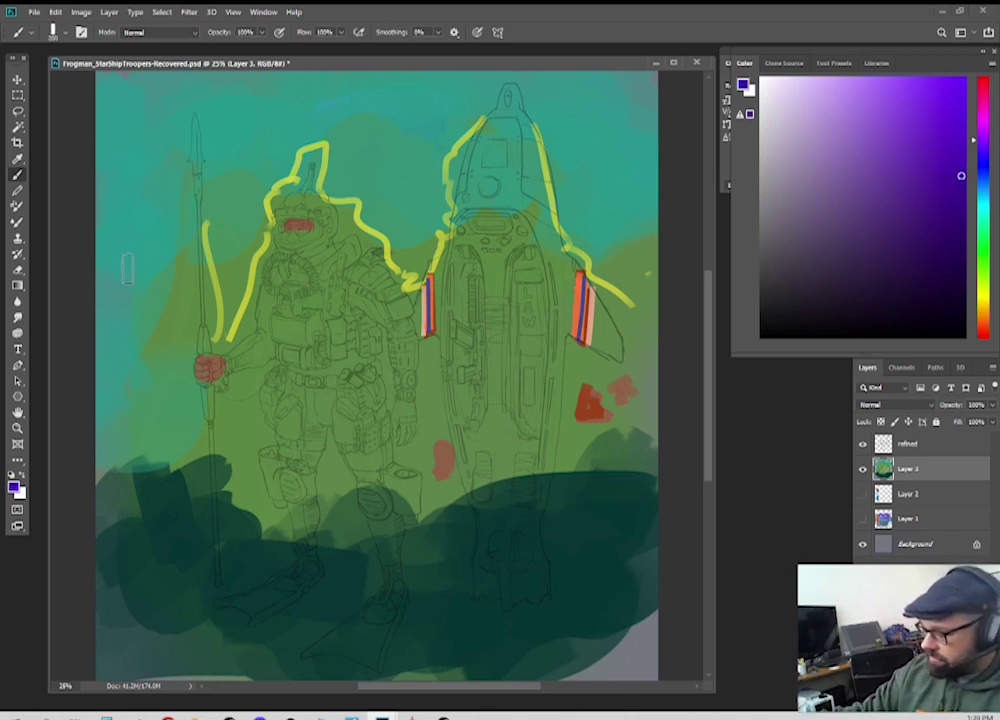
{"action": "left_click_drag", "start_coordinate": [131, 238], "coordinate": [146, 542]}
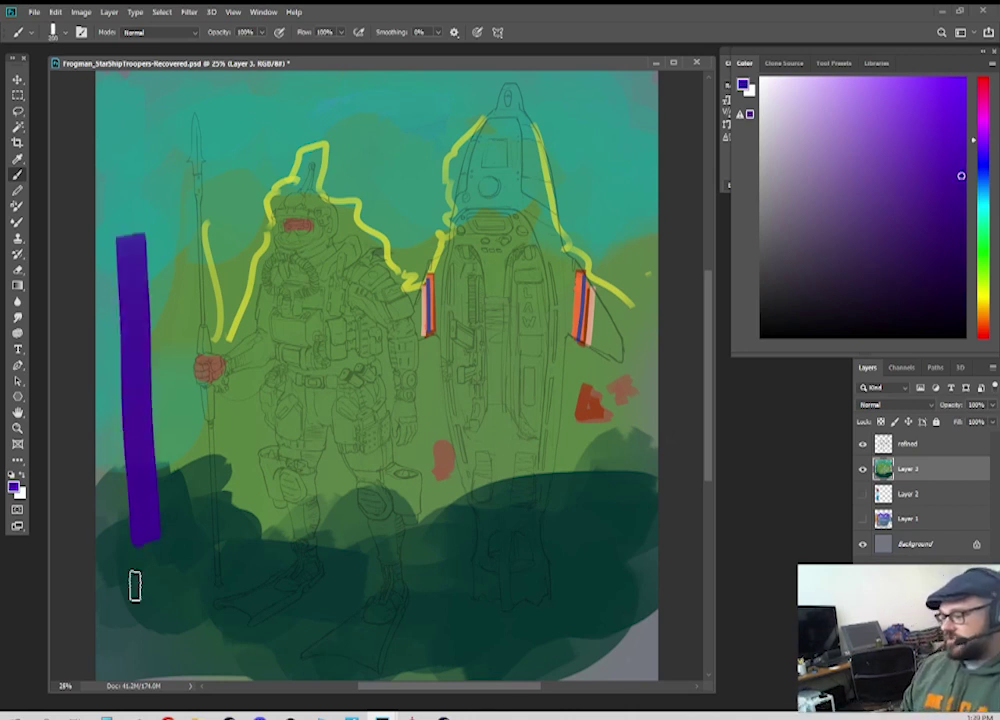
{"action": "mouse_move", "coordinate": [871, 188]}
{"action": "left_mouse_down"}
{"action": "mouse_move", "coordinate": [833, 219]}
{"action": "mouse_move", "coordinate": [862, 190]}
{"action": "left_mouse_up"}
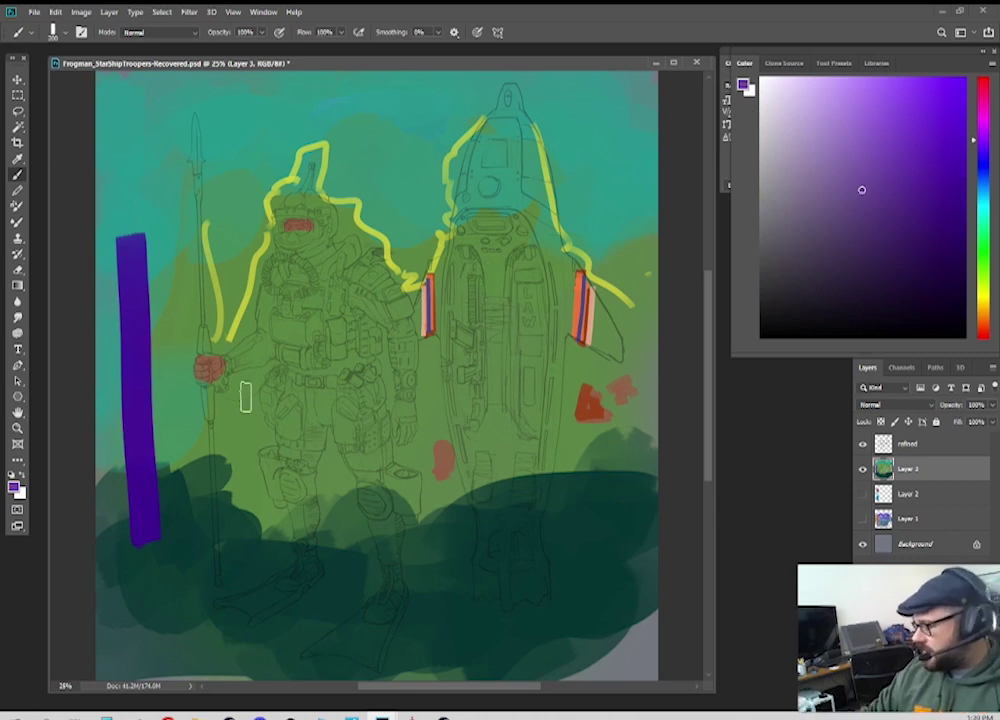
{"action": "left_click_drag", "start_coordinate": [131, 250], "coordinate": [141, 565]}
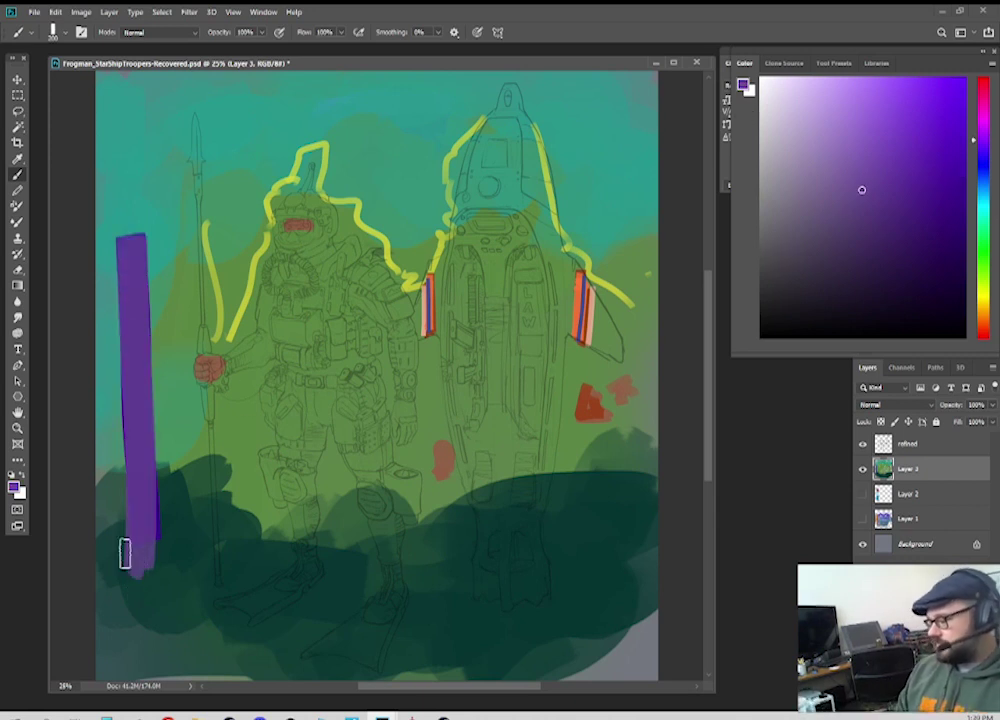
Step: Fill the craft's body and inner right fin with a desaturated grey-violet, using a 175 px brush
{"action": "left_click", "coordinate": [787, 191]}
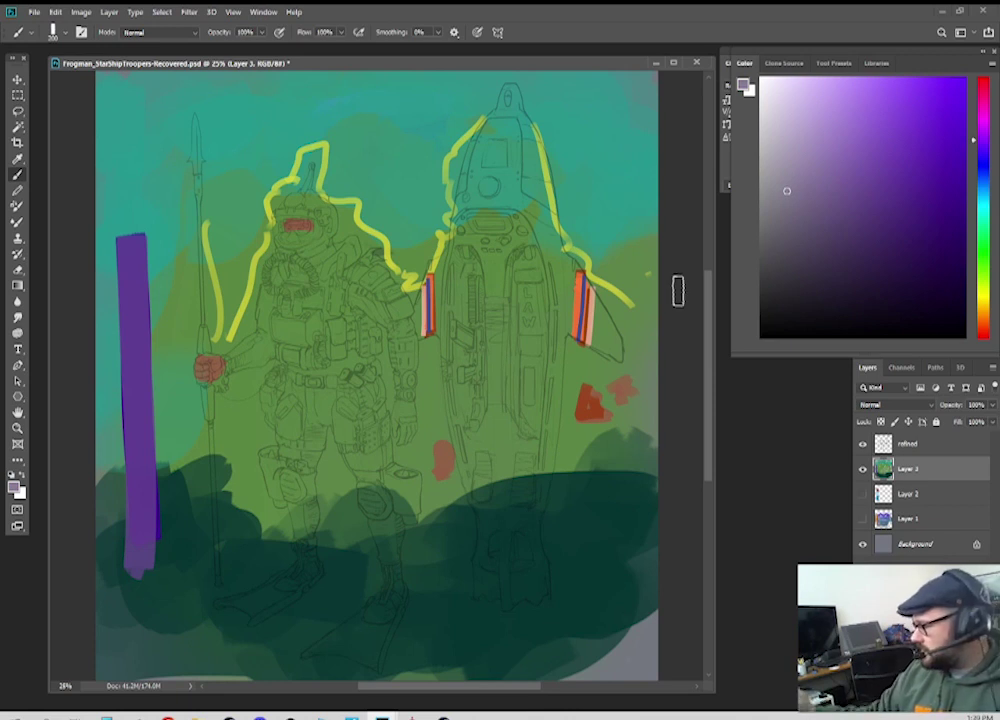
{"action": "left_click", "coordinate": [783, 193]}
{"action": "key", "text": "bracketleft"}
{"action": "mouse_move", "coordinate": [543, 236]}
{"action": "left_mouse_down"}
{"action": "mouse_move", "coordinate": [554, 315]}
{"action": "mouse_move", "coordinate": [535, 577]}
{"action": "mouse_move", "coordinate": [511, 592]}
{"action": "mouse_move", "coordinate": [512, 544]}
{"action": "mouse_move", "coordinate": [480, 529]}
{"action": "mouse_move", "coordinate": [456, 430]}
{"action": "mouse_move", "coordinate": [448, 316]}
{"action": "mouse_move", "coordinate": [465, 250]}
{"action": "mouse_move", "coordinate": [489, 518]}
{"action": "mouse_move", "coordinate": [499, 409]}
{"action": "mouse_move", "coordinate": [547, 313]}
{"action": "mouse_move", "coordinate": [538, 273]}
{"action": "mouse_move", "coordinate": [493, 339]}
{"action": "mouse_move", "coordinate": [473, 295]}
{"action": "mouse_move", "coordinate": [503, 202]}
{"action": "mouse_move", "coordinate": [503, 164]}
{"action": "mouse_move", "coordinate": [463, 206]}
{"action": "mouse_move", "coordinate": [457, 183]}
{"action": "mouse_move", "coordinate": [510, 96]}
{"action": "mouse_move", "coordinate": [505, 148]}
{"action": "mouse_move", "coordinate": [504, 118]}
{"action": "mouse_move", "coordinate": [525, 125]}
{"action": "mouse_move", "coordinate": [541, 270]}
{"action": "mouse_move", "coordinate": [545, 251]}
{"action": "mouse_move", "coordinate": [599, 358]}
{"action": "left_mouse_up"}
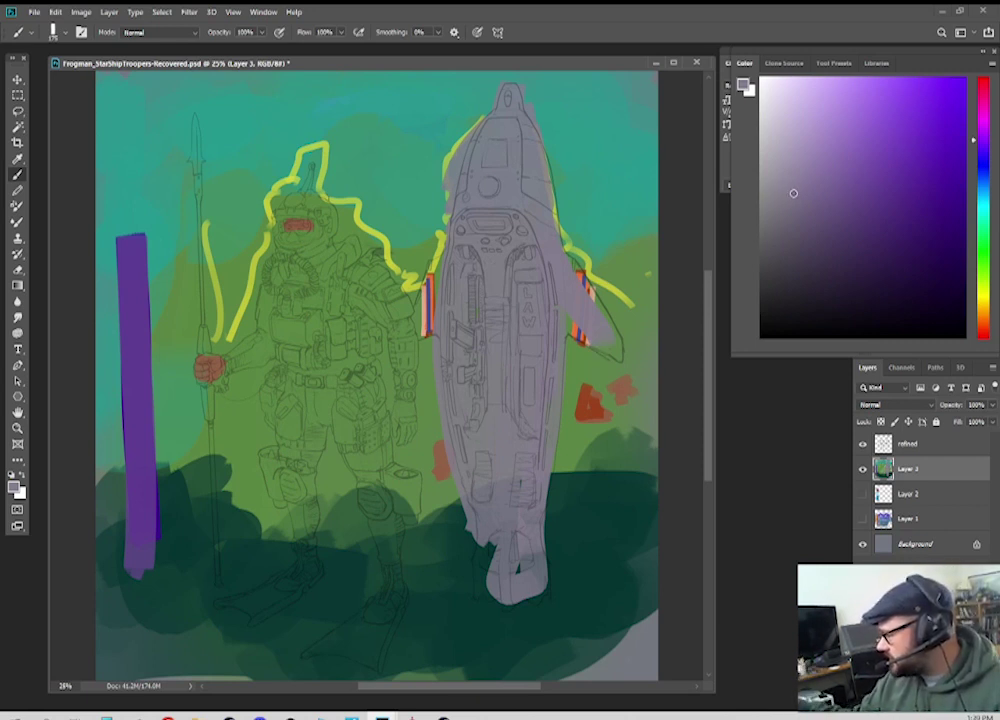
Step: Fill the craft's right fin out to its outline with a slightly more saturated violet, using a smaller brush
{"action": "left_click", "coordinate": [805, 197]}
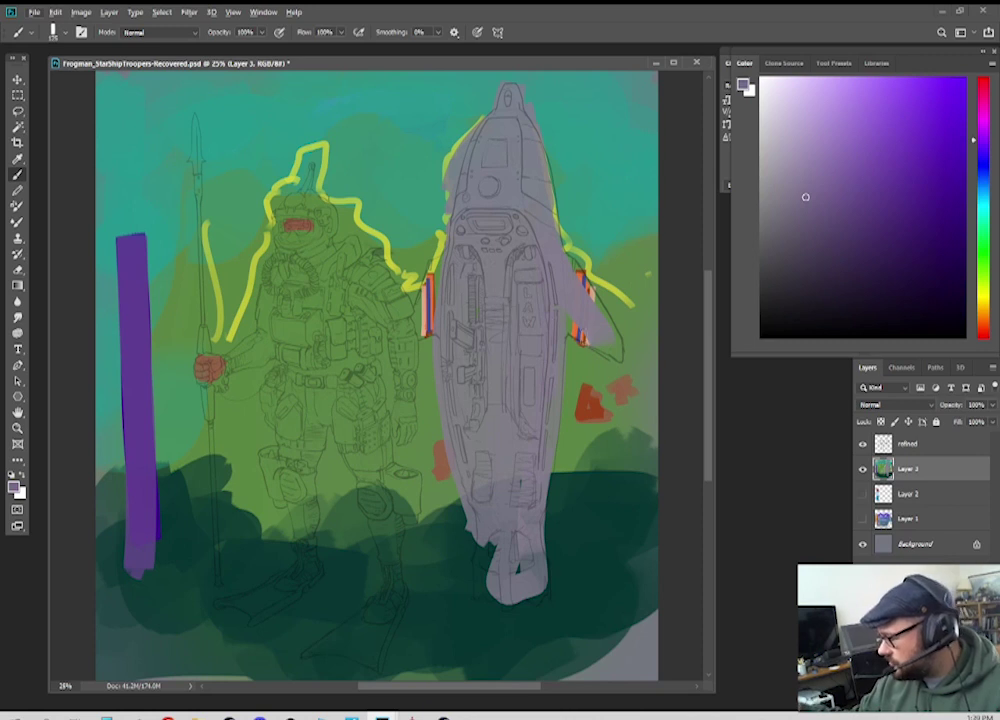
{"action": "key", "text": "bracketleft"}
{"action": "key", "text": "bracketleft"}
{"action": "key", "text": "bracketleft"}
{"action": "key", "text": "bracketleft"}
{"action": "key", "text": "bracketleft"}
{"action": "key", "text": "bracketleft"}
{"action": "key", "text": "bracketleft"}
{"action": "mouse_move", "coordinate": [574, 322]}
{"action": "left_mouse_down"}
{"action": "mouse_move", "coordinate": [612, 350]}
{"action": "mouse_move", "coordinate": [578, 280]}
{"action": "left_mouse_up"}
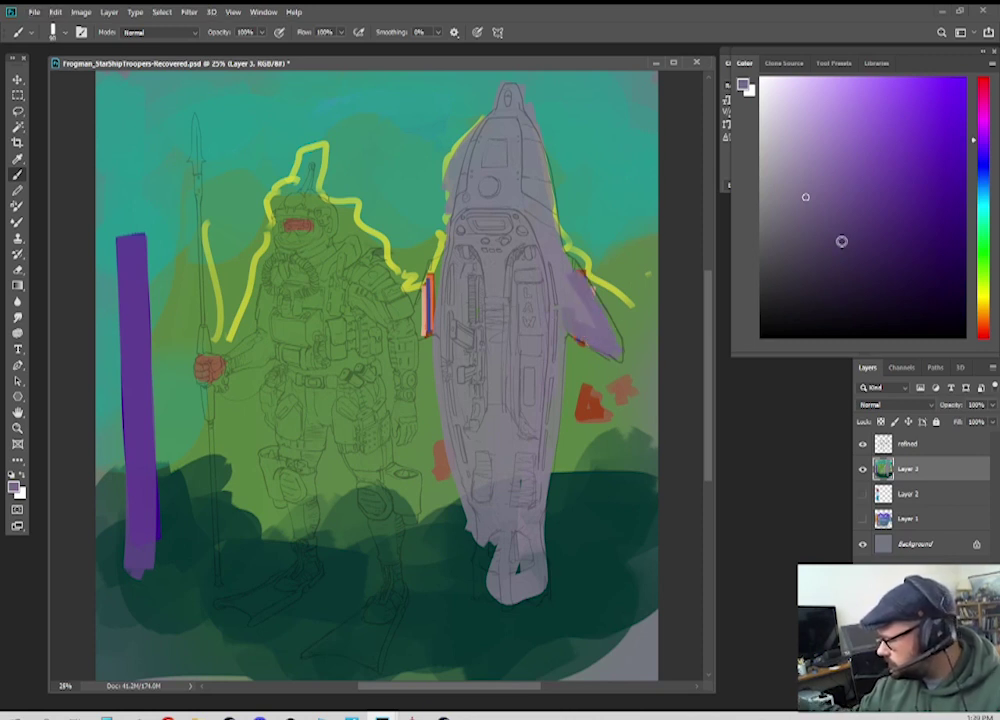
Step: Shade the craft's lower body, right side and tail with a darker muted purple, using a larger brush
{"action": "left_click", "coordinate": [822, 254]}
{"action": "key", "text": "bracketright"}
{"action": "key", "text": "bracketright"}
{"action": "key", "text": "bracketright"}
{"action": "key", "text": "bracketright"}
{"action": "key", "text": "bracketright"}
{"action": "key", "text": "bracketright"}
{"action": "key", "text": "bracketright"}
{"action": "left_click_drag", "start_coordinate": [550, 331], "coordinate": [527, 528]}
{"action": "mouse_move", "coordinate": [455, 412]}
{"action": "left_mouse_down"}
{"action": "mouse_move", "coordinate": [481, 537]}
{"action": "mouse_move", "coordinate": [541, 397]}
{"action": "mouse_move", "coordinate": [504, 444]}
{"action": "mouse_move", "coordinate": [529, 408]}
{"action": "mouse_move", "coordinate": [484, 507]}
{"action": "mouse_move", "coordinate": [541, 593]}
{"action": "left_mouse_up"}
Step: Paint neutral grey on the craft's nose and around the frogman's front leg, and cover the leg area with muted purple
{"action": "left_click", "coordinate": [761, 215]}
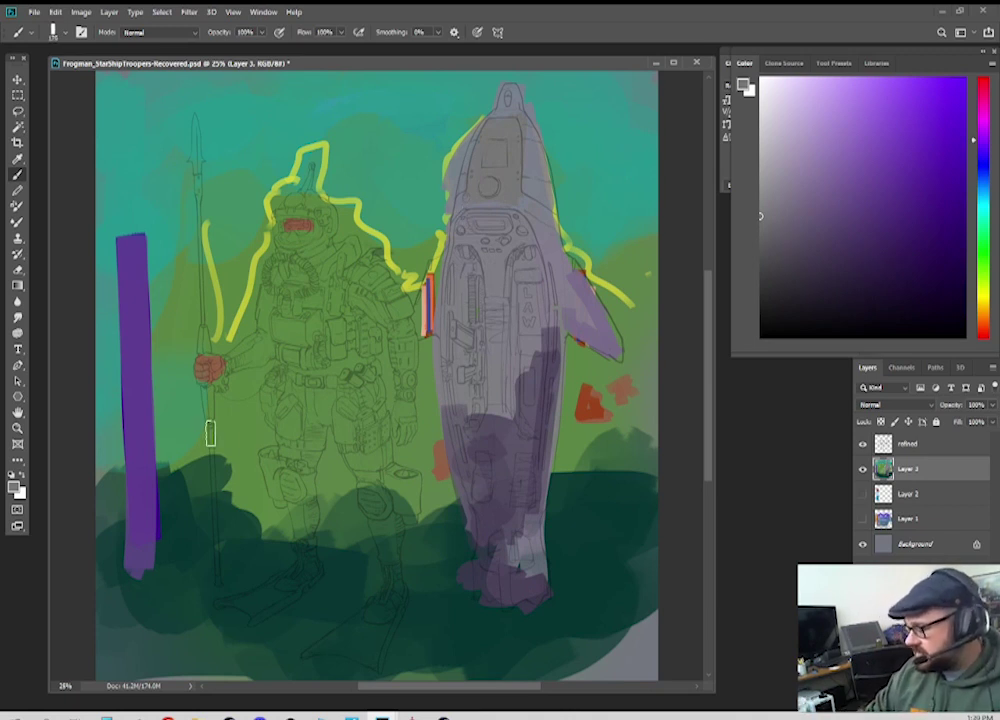
{"action": "mouse_move", "coordinate": [210, 428]}
{"action": "left_mouse_down"}
{"action": "mouse_move", "coordinate": [307, 409]}
{"action": "mouse_move", "coordinate": [296, 557]}
{"action": "mouse_move", "coordinate": [237, 429]}
{"action": "mouse_move", "coordinate": [282, 570]}
{"action": "left_mouse_up"}
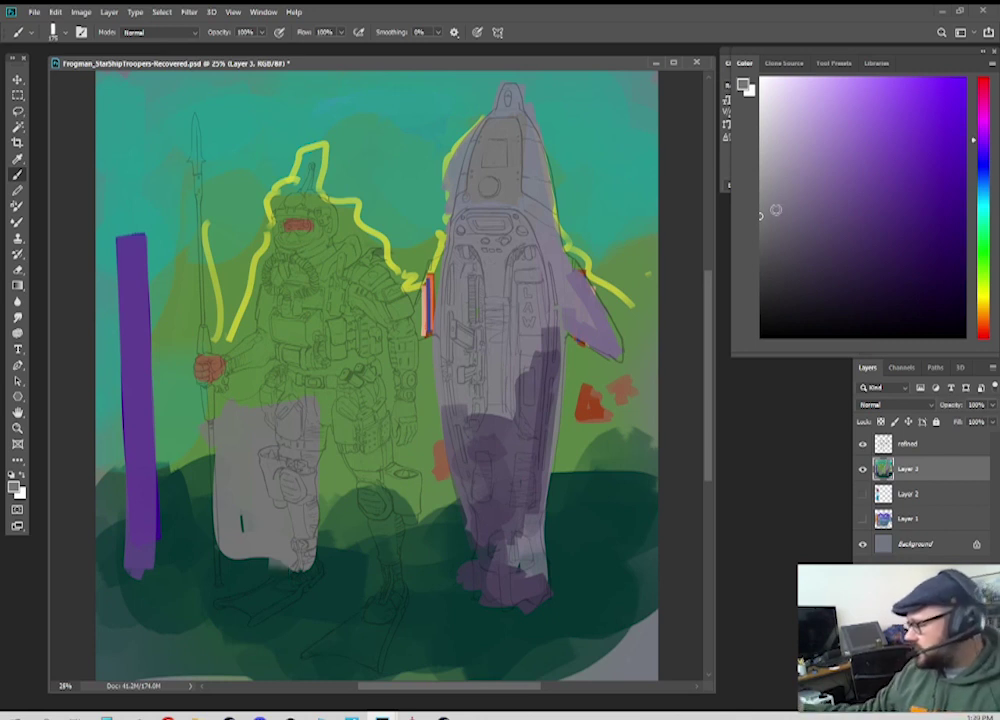
{"action": "left_click_drag", "start_coordinate": [776, 209], "coordinate": [821, 214]}
{"action": "key", "text": "bracketright"}
{"action": "mouse_move", "coordinate": [238, 434]}
{"action": "left_mouse_down"}
{"action": "mouse_move", "coordinate": [307, 543]}
{"action": "mouse_move", "coordinate": [295, 409]}
{"action": "mouse_move", "coordinate": [256, 530]}
{"action": "mouse_move", "coordinate": [279, 526]}
{"action": "mouse_move", "coordinate": [300, 430]}
{"action": "mouse_move", "coordinate": [266, 439]}
{"action": "mouse_move", "coordinate": [231, 399]}
{"action": "mouse_move", "coordinate": [325, 482]}
{"action": "mouse_move", "coordinate": [275, 555]}
{"action": "mouse_move", "coordinate": [257, 411]}
{"action": "left_mouse_up"}
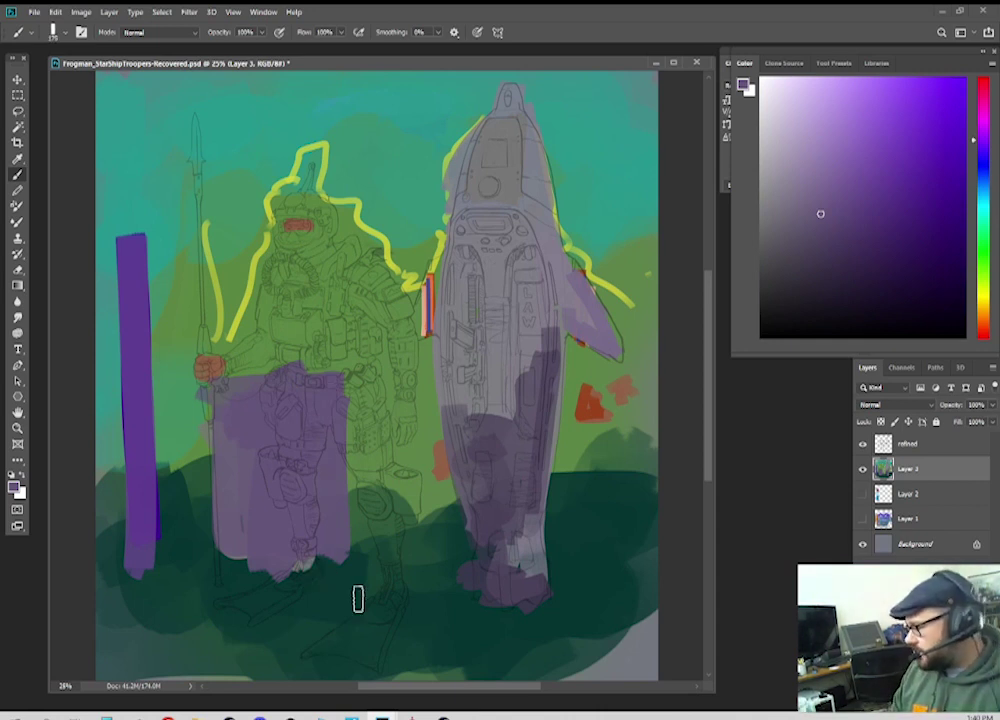
Step: Compare the line art with and without the painted colours, and add a new empty layer above Layer 3
{"action": "left_click", "coordinate": [863, 470]}
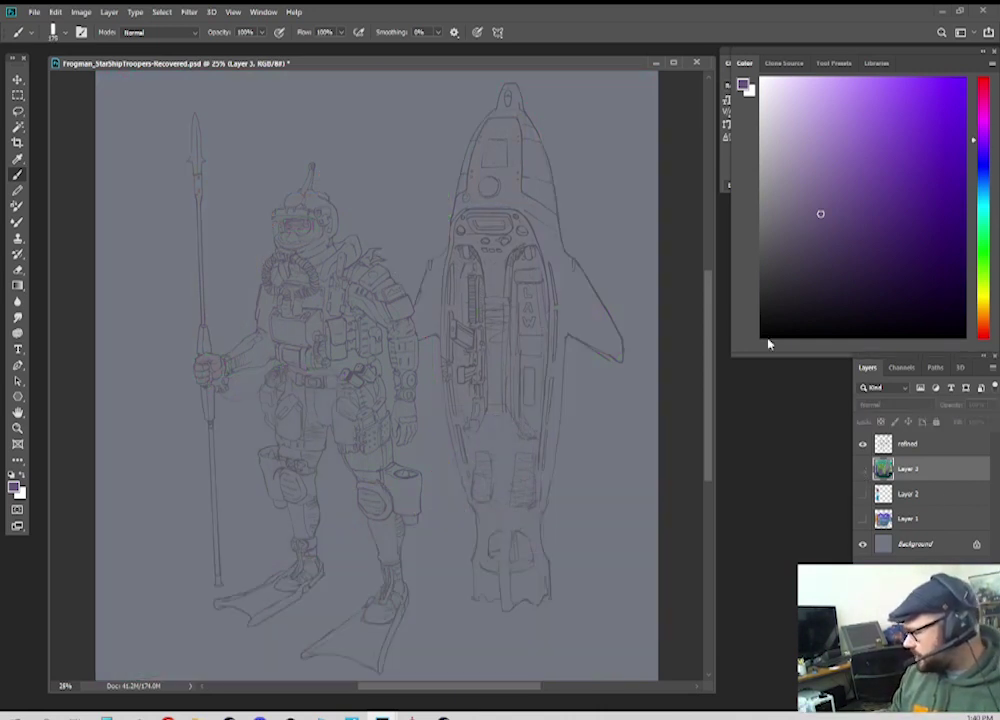
{"action": "left_click", "coordinate": [863, 469]}
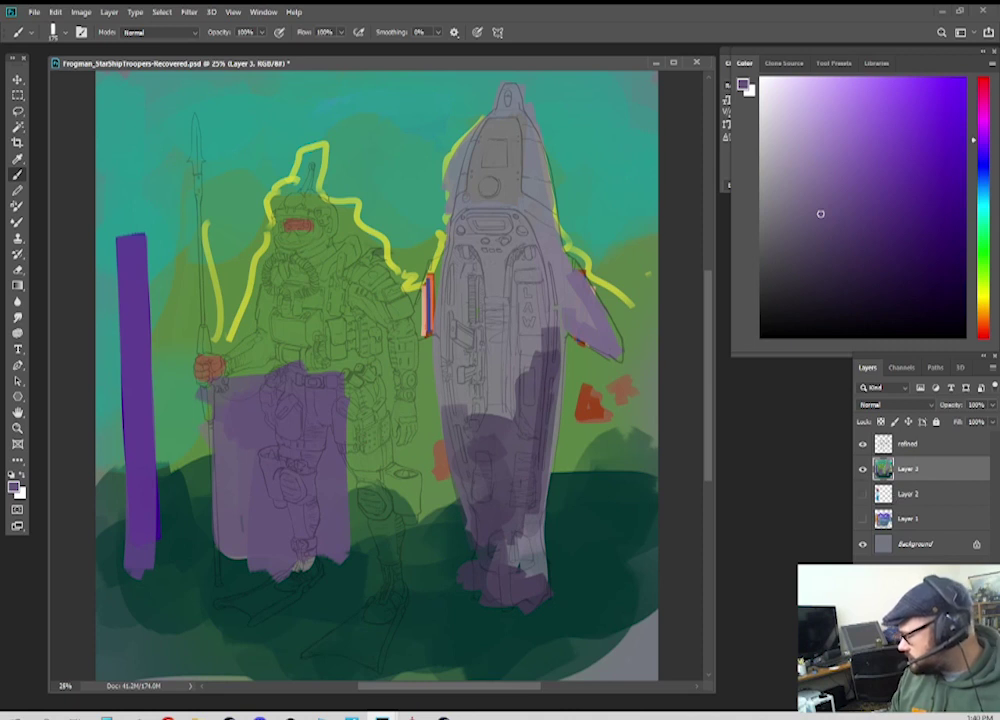
{"action": "key", "text": "ctrl+shift+alt+n"}
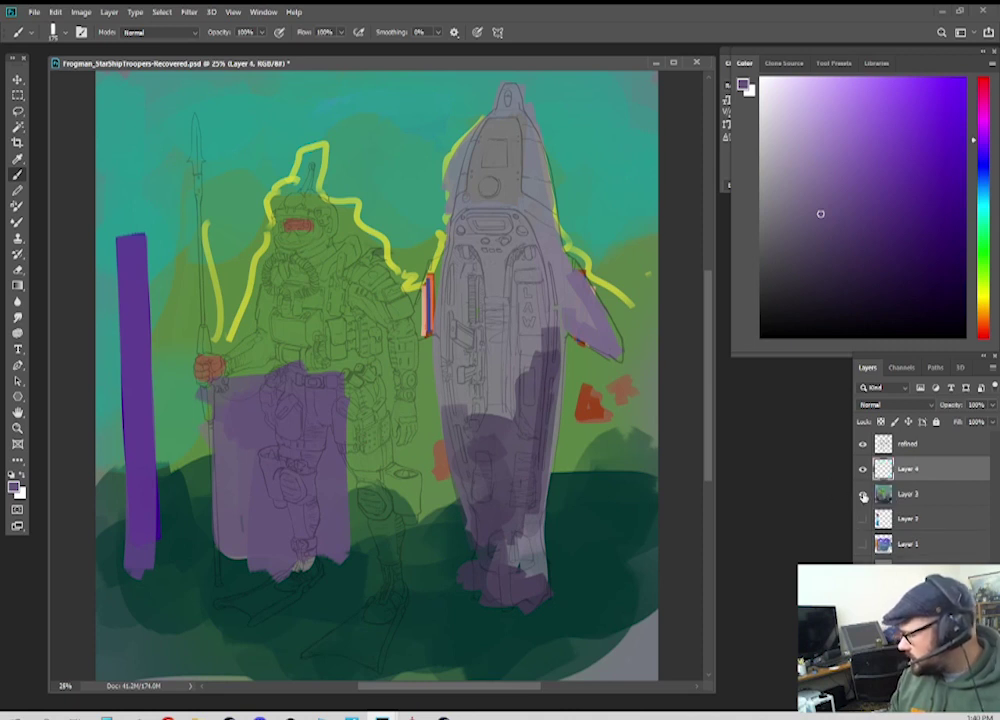
Step: Copy a narrow vertical strip of Layer 3's colours from the canvas's right edge onto a new layer
{"action": "left_click", "coordinate": [903, 499]}
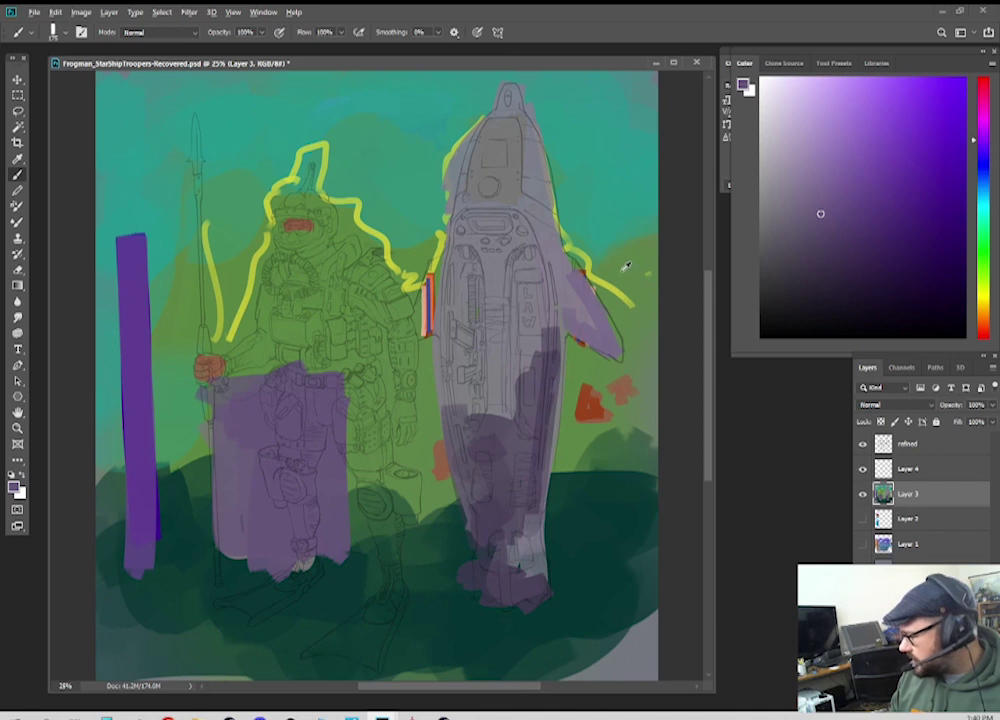
{"action": "key", "text": "m"}
{"action": "left_click_drag", "start_coordinate": [657, 140], "coordinate": [643, 541]}
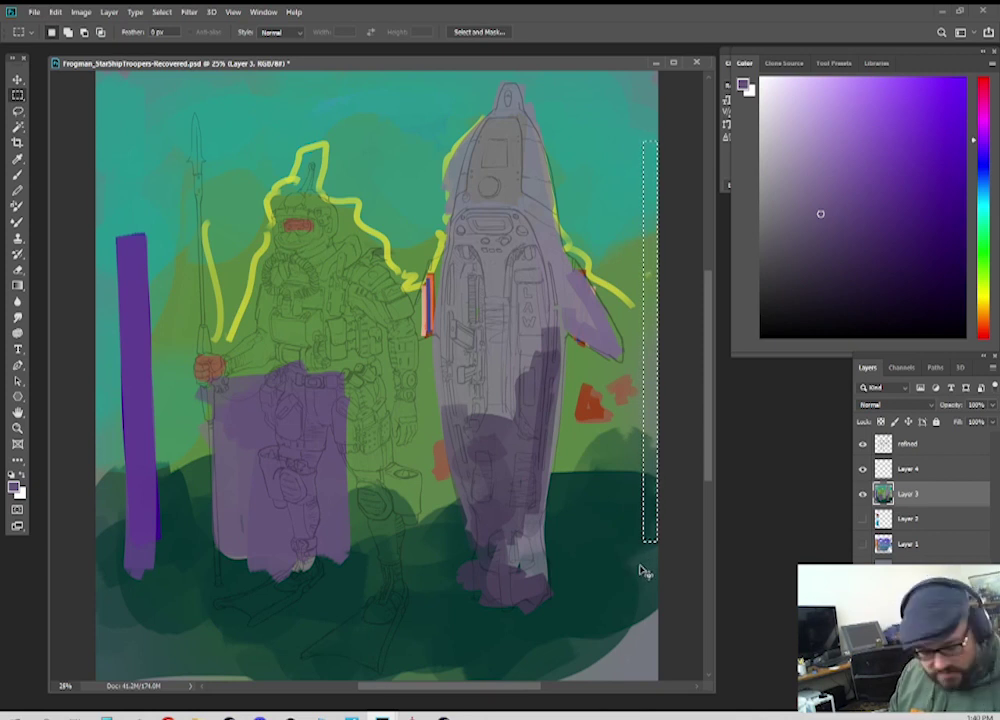
{"action": "key", "text": "ctrl+j"}
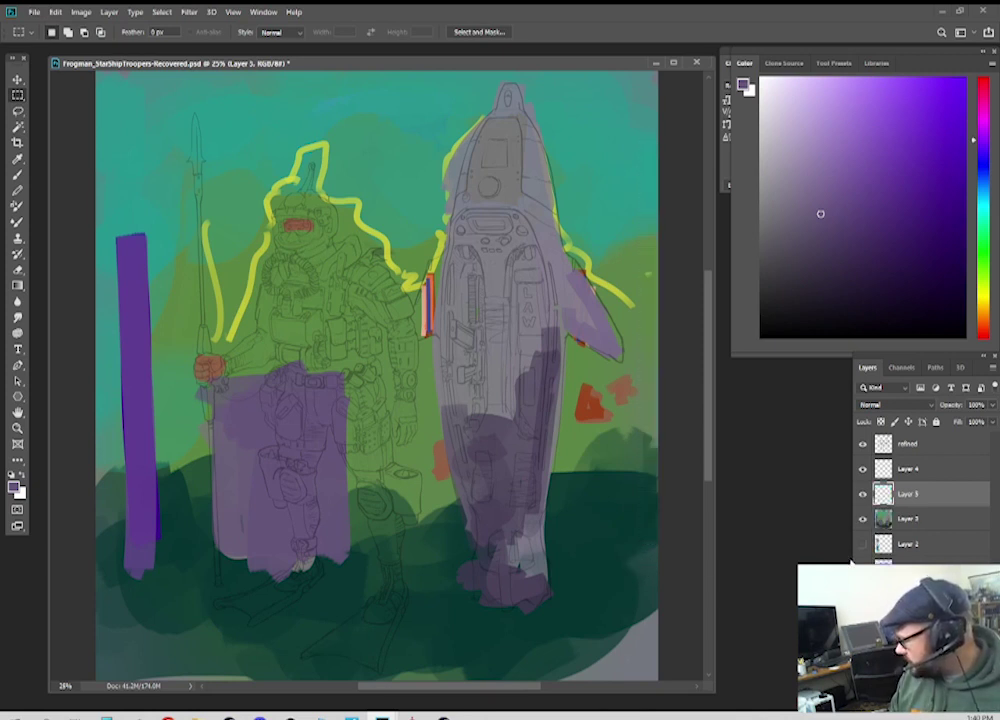
Step: Hide Layer 3, Layer 4 and the refined line art to isolate the copied colour strip
{"action": "left_click", "coordinate": [862, 519]}
{"action": "left_click", "coordinate": [862, 469]}
{"action": "left_click", "coordinate": [862, 451]}
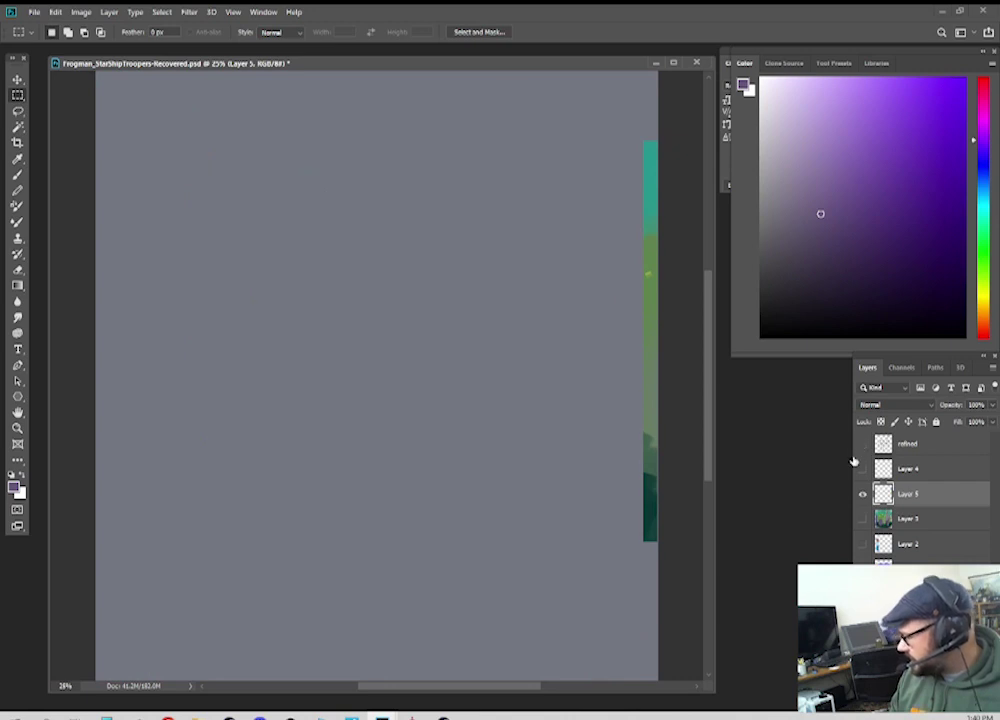
Step: Stretch the copied colour strip on Layer 5 across the canvas's full width and height to form a banded green-teal background
{"action": "left_click", "coordinate": [862, 493]}
{"action": "left_click", "coordinate": [862, 493]}
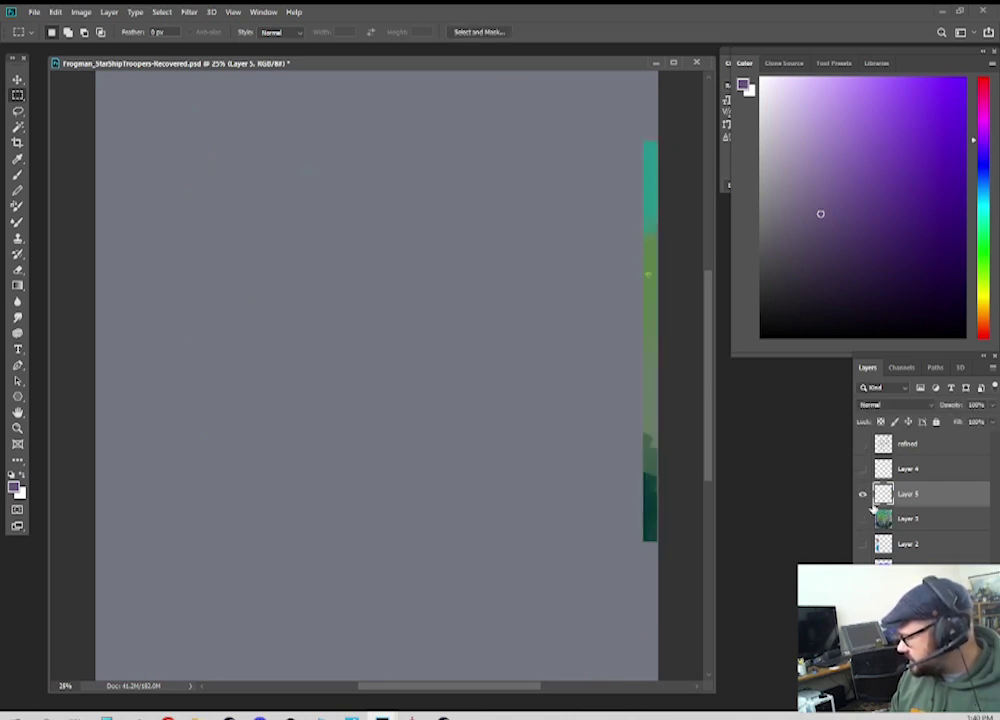
{"action": "key", "text": "ctrl+t"}
{"action": "left_click_drag", "start_coordinate": [649, 143], "coordinate": [96, 72]}
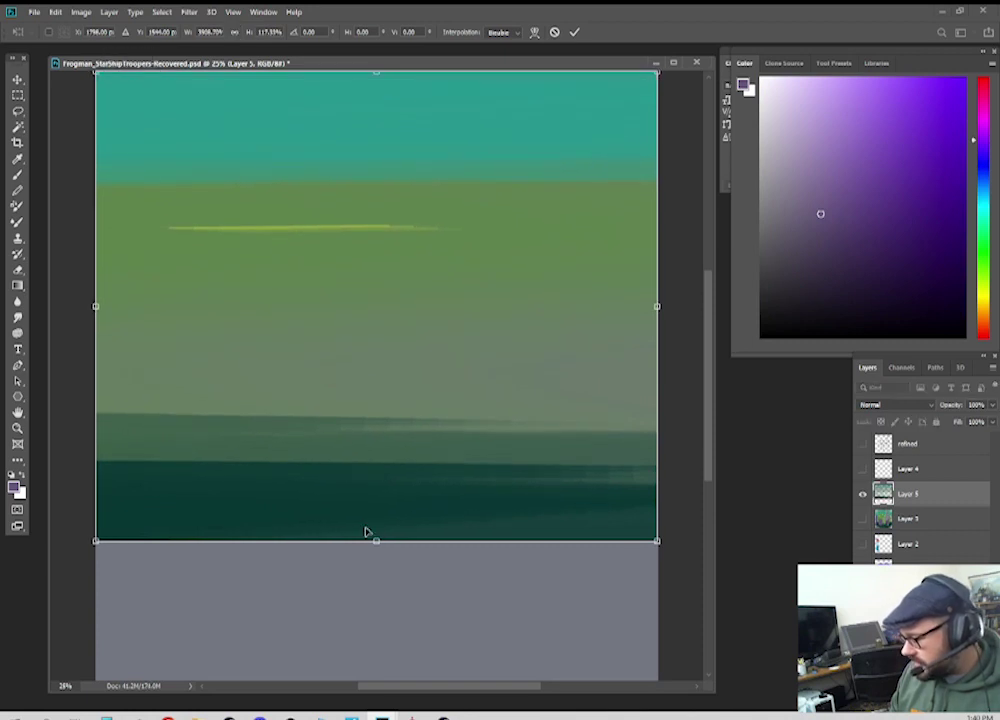
{"action": "left_click_drag", "start_coordinate": [376, 541], "coordinate": [378, 647]}
{"action": "key", "text": "Return"}
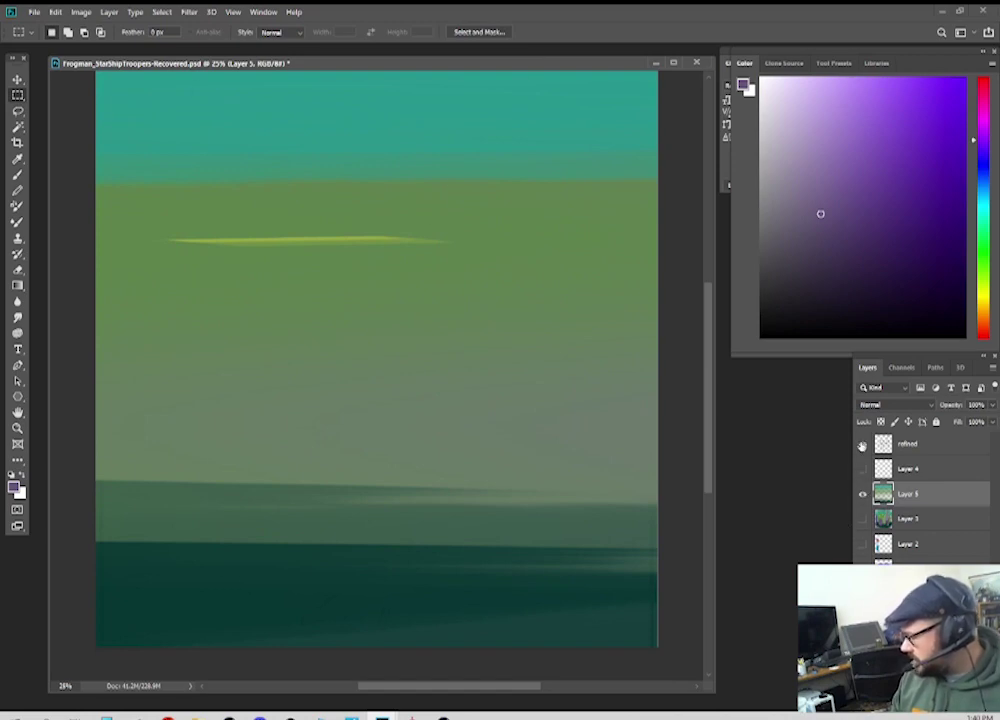
Step: Show the refined line art and select the frogman, spear and craft silhouettes by inverting a selection of the empty surroundings
{"action": "left_click", "coordinate": [862, 443]}
{"action": "left_click", "coordinate": [930, 444]}
{"action": "key", "text": "w"}
{"action": "left_click", "coordinate": [355, 183]}
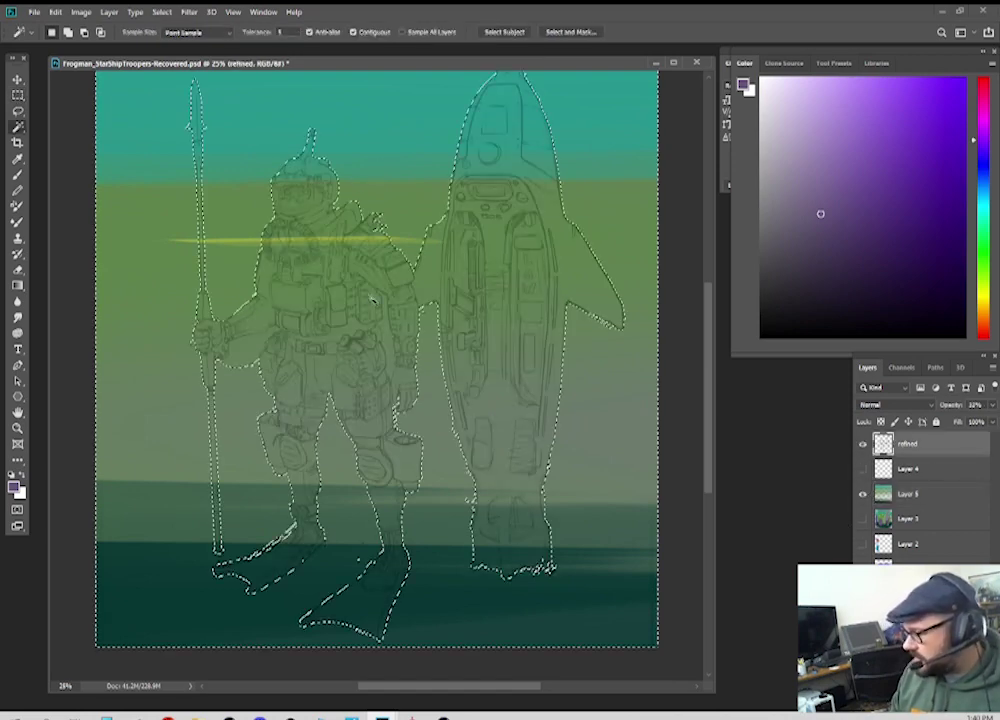
{"action": "left_click_drag", "start_coordinate": [376, 290], "coordinate": [346, 335]}
{"action": "left_click_drag", "start_coordinate": [344, 473], "coordinate": [373, 448]}
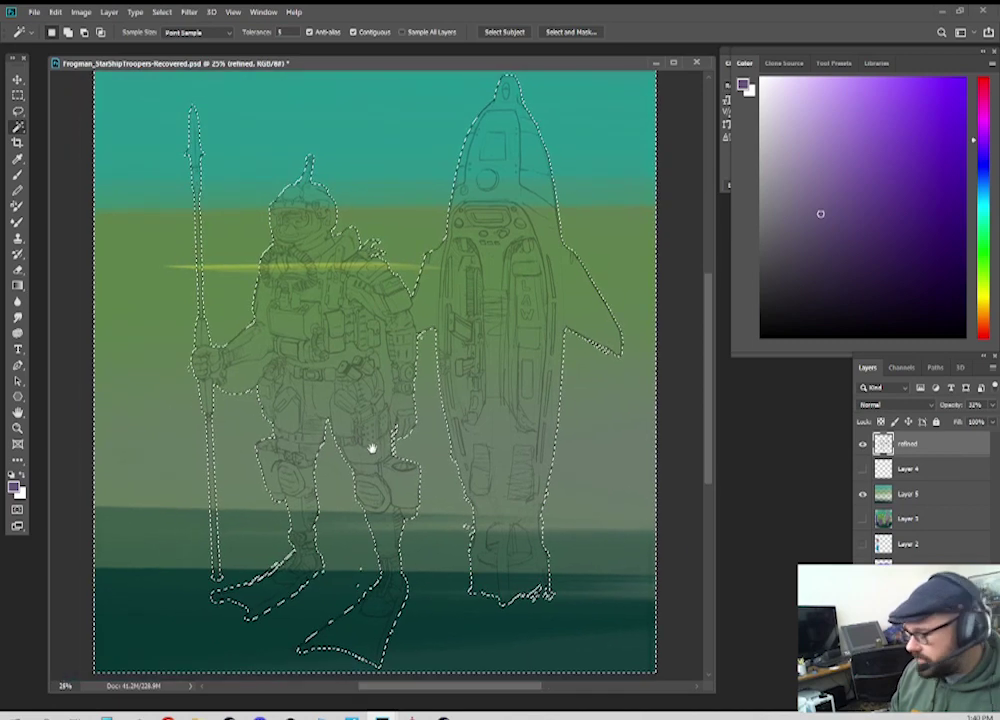
{"action": "key", "text": "ctrl+shift+i"}
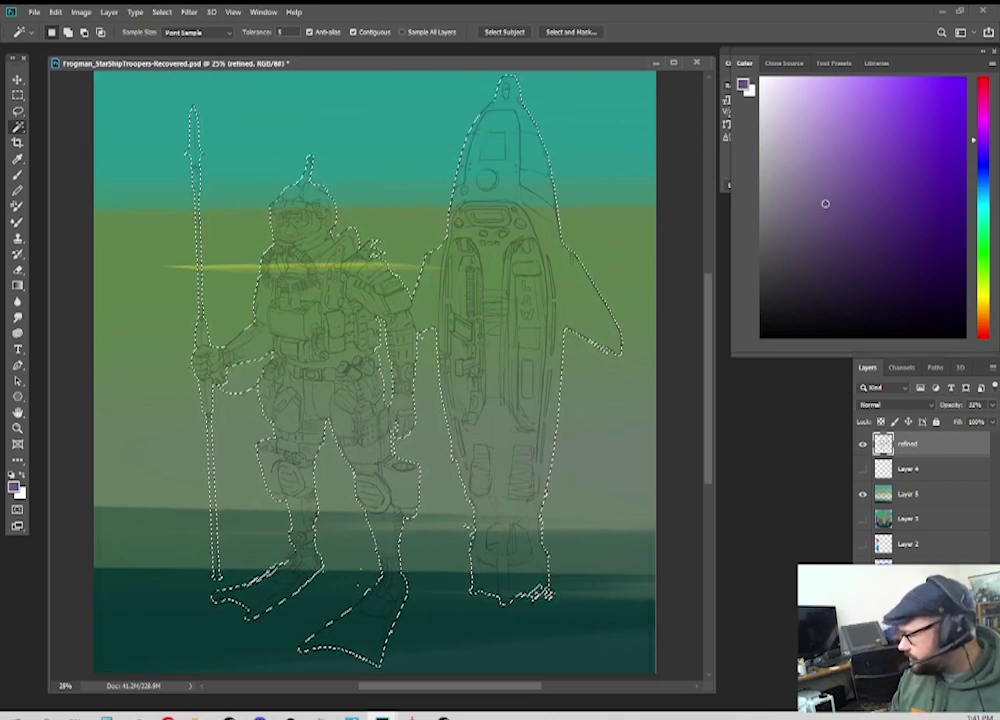
Step: Add a new layer above Layer 4, fill the selected silhouettes with muted purple, and clear the selection
{"action": "left_click", "coordinate": [912, 469]}
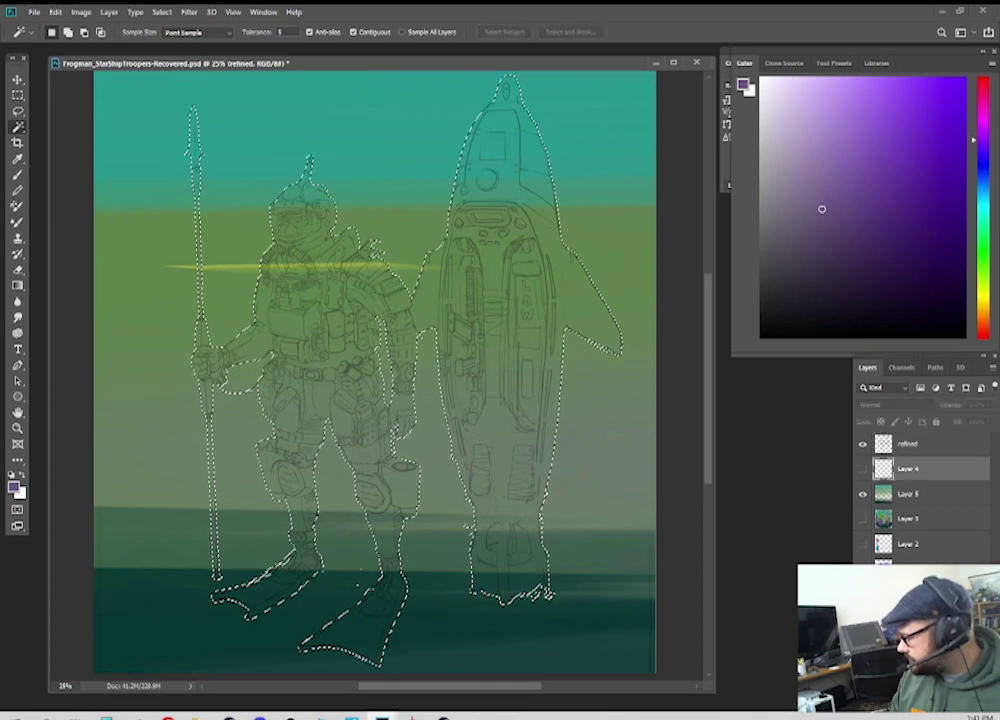
{"action": "key", "text": "ctrl+alt+shift+n"}
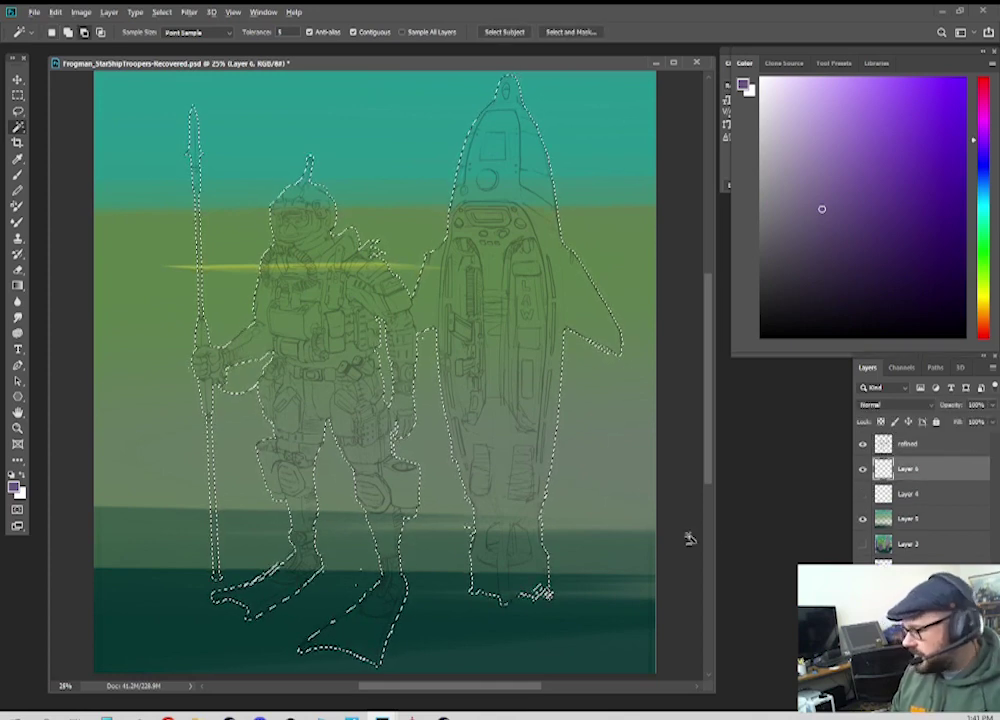
{"action": "key", "text": "alt+BackSpace"}
{"action": "key", "text": "ctrl+d"}
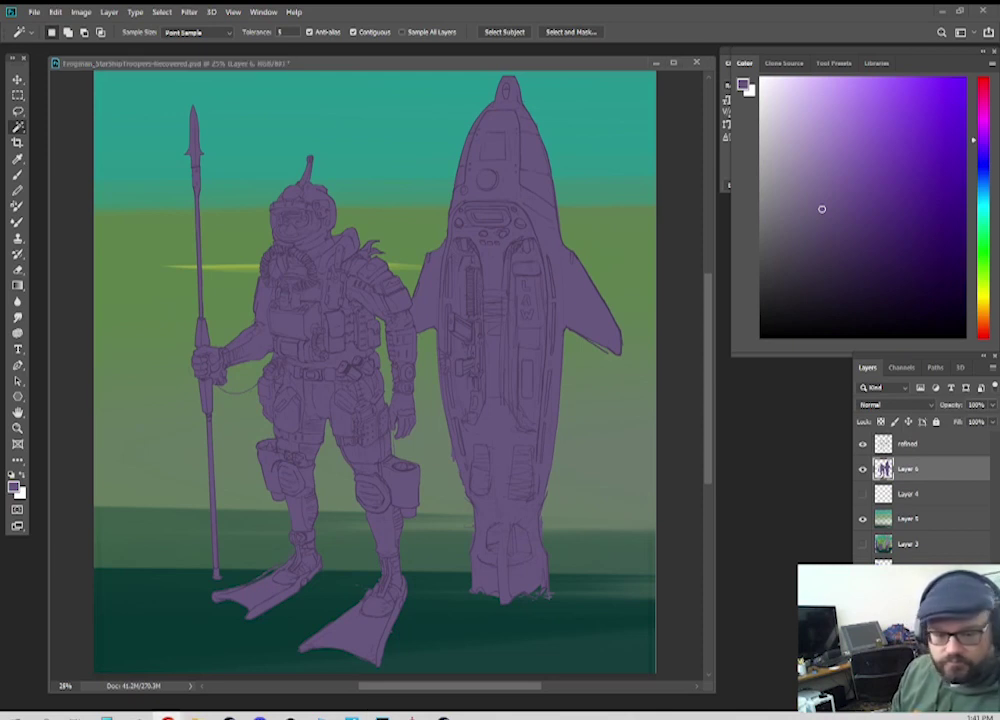
{"action": "left_click", "coordinate": [341, 63]}
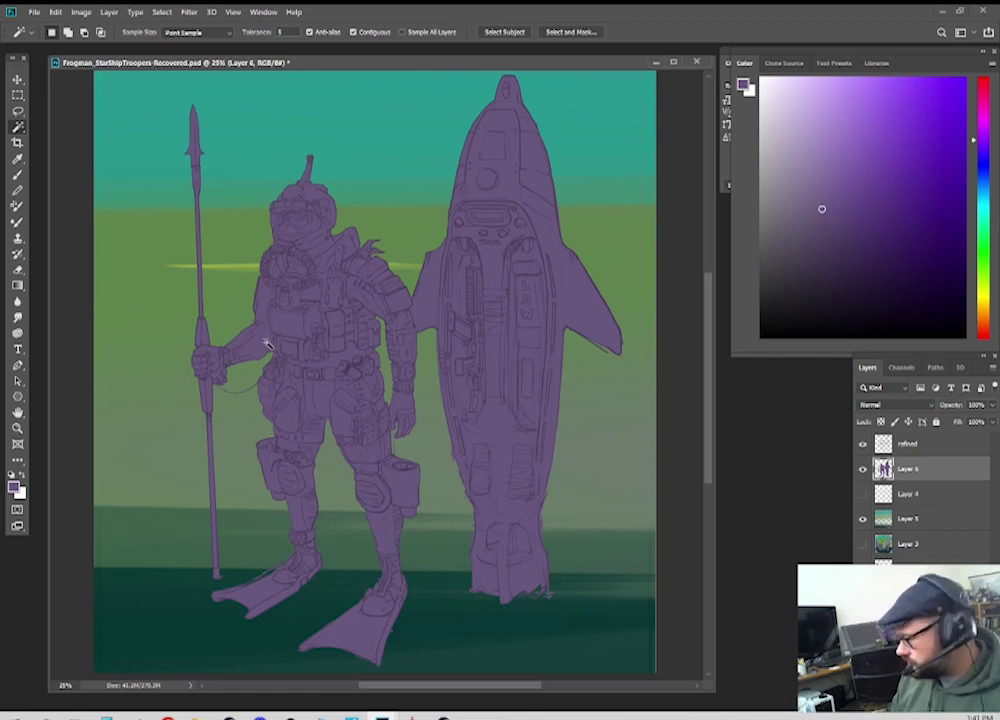
Step: Select the purple silhouettes on Layer 6 and fill them with a gradient from white at the heads to lighter purple at the feet
{"action": "left_click", "coordinate": [813, 163]}
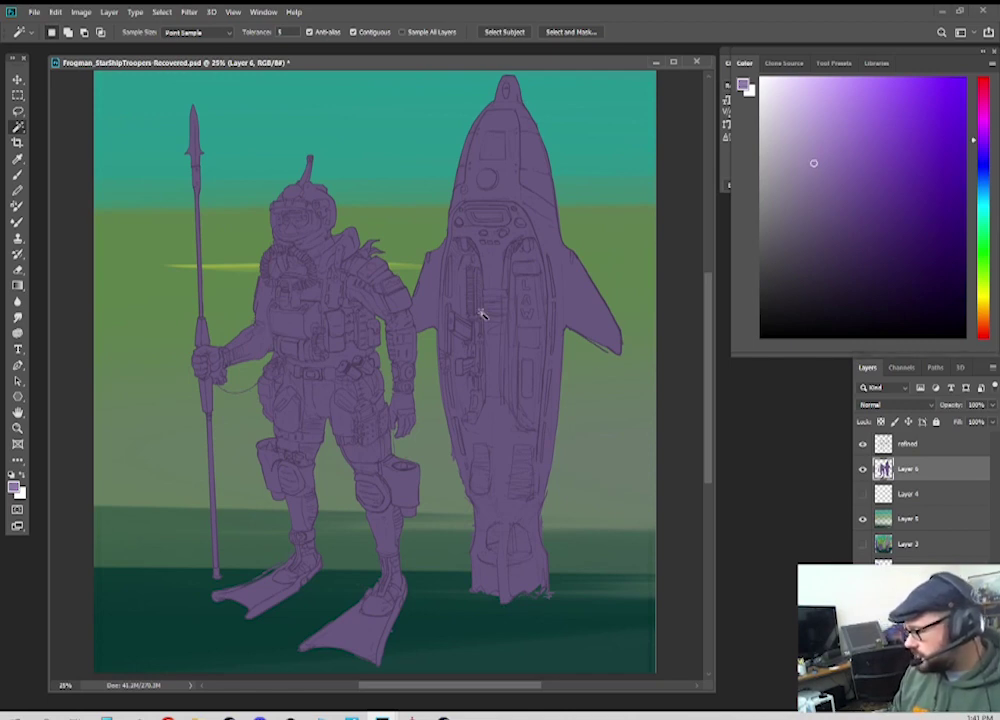
{"action": "left_click", "coordinate": [312, 310]}
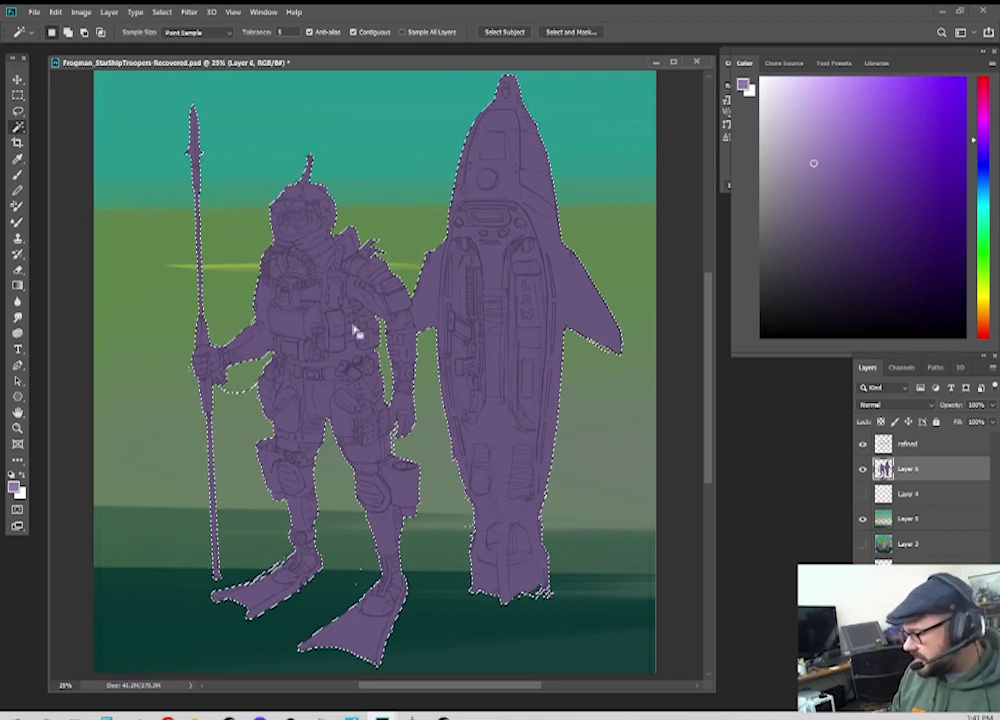
{"action": "key", "text": "g"}
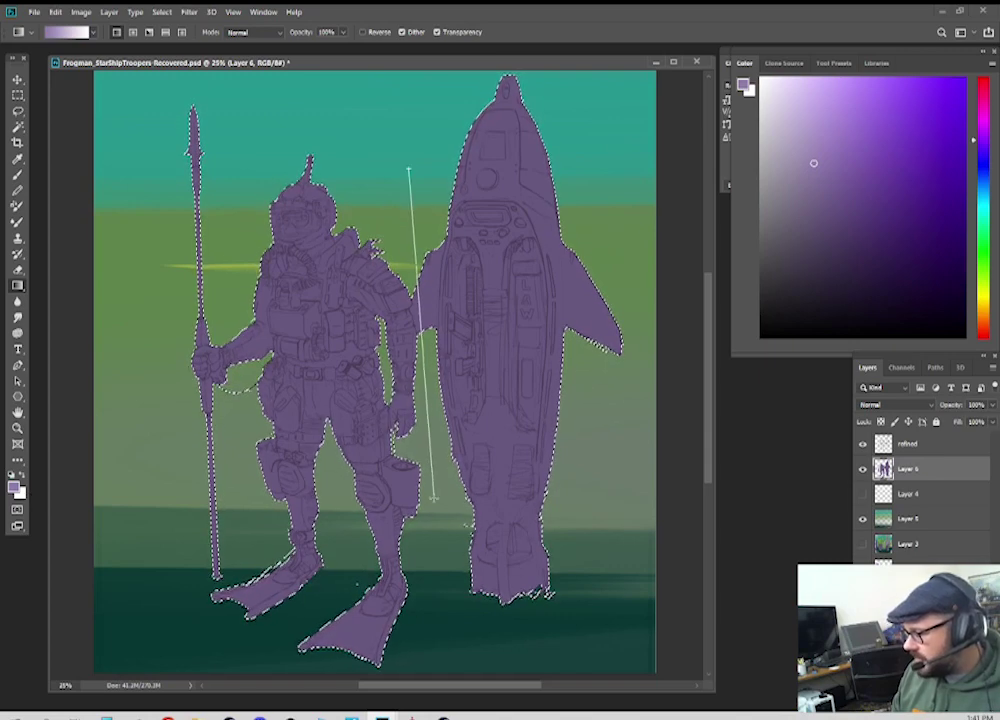
{"action": "left_click_drag", "start_coordinate": [433, 497], "coordinate": [433, 497]}
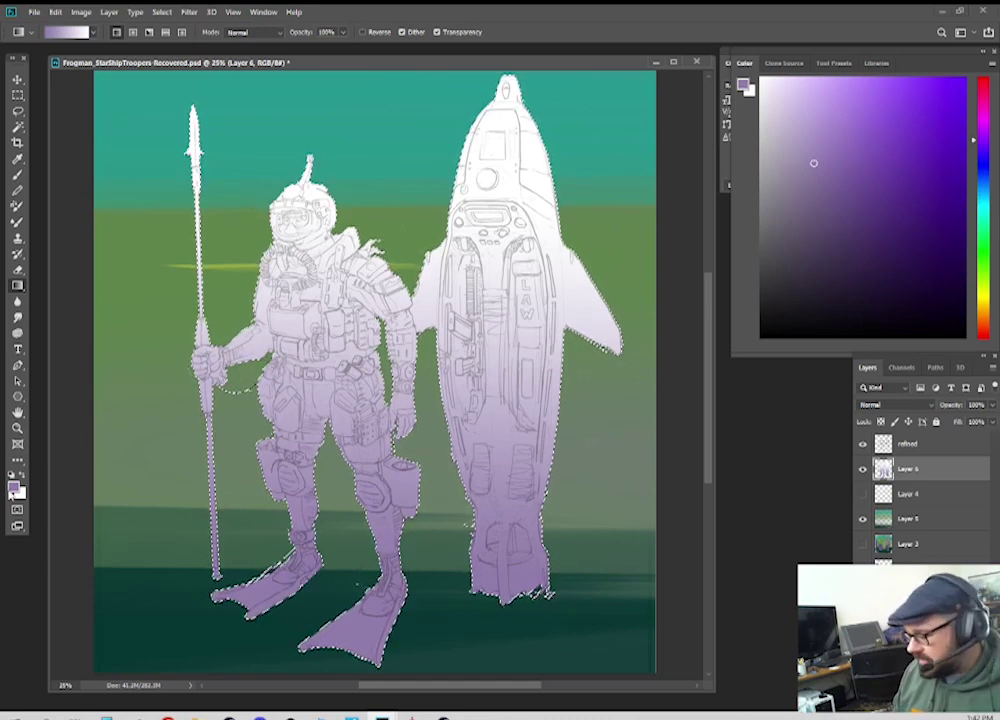
Step: Set the gradient's two colours to pale warm yellow f6d283 and a deeper, more saturated purple
{"action": "key", "text": "x"}
{"action": "key", "text": "i"}
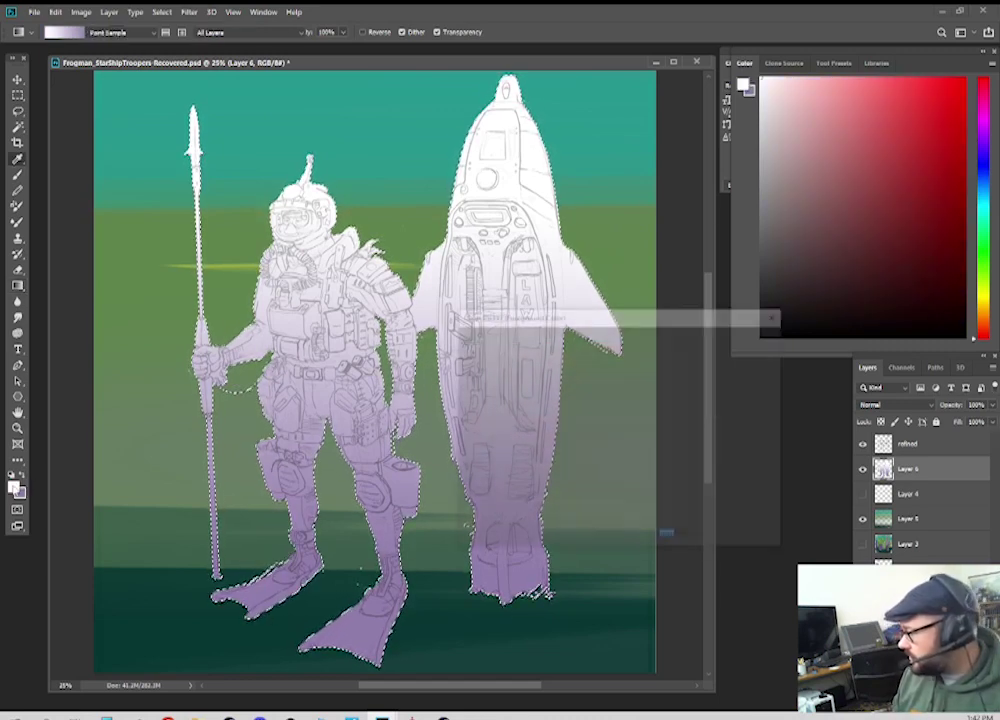
{"action": "left_click", "coordinate": [635, 487]}
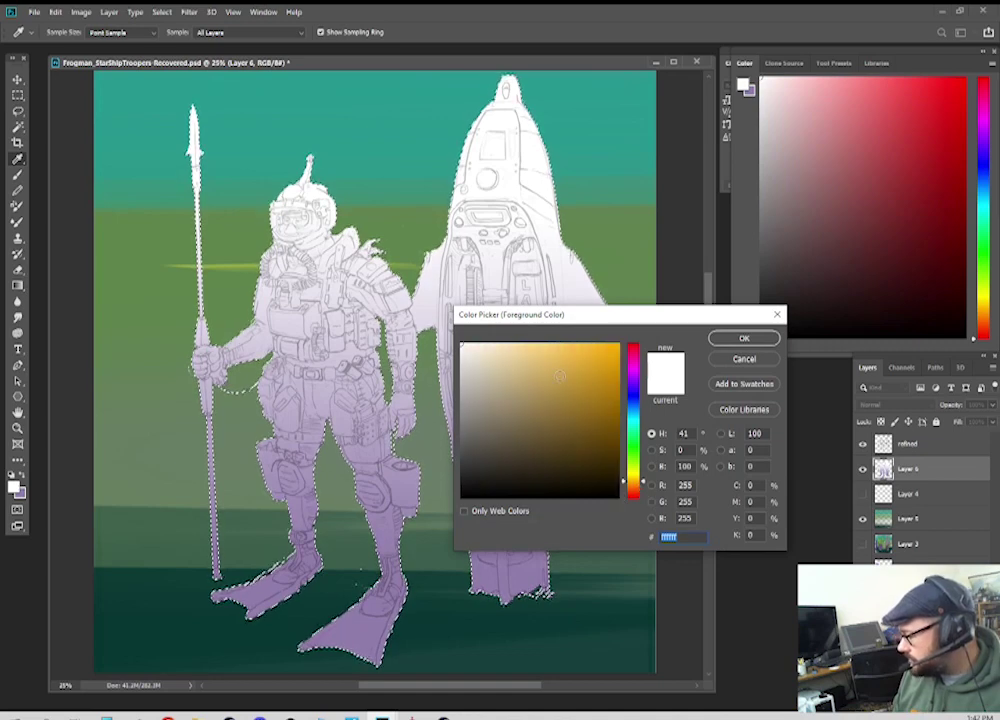
{"action": "left_click_drag", "start_coordinate": [559, 376], "coordinate": [534, 348]}
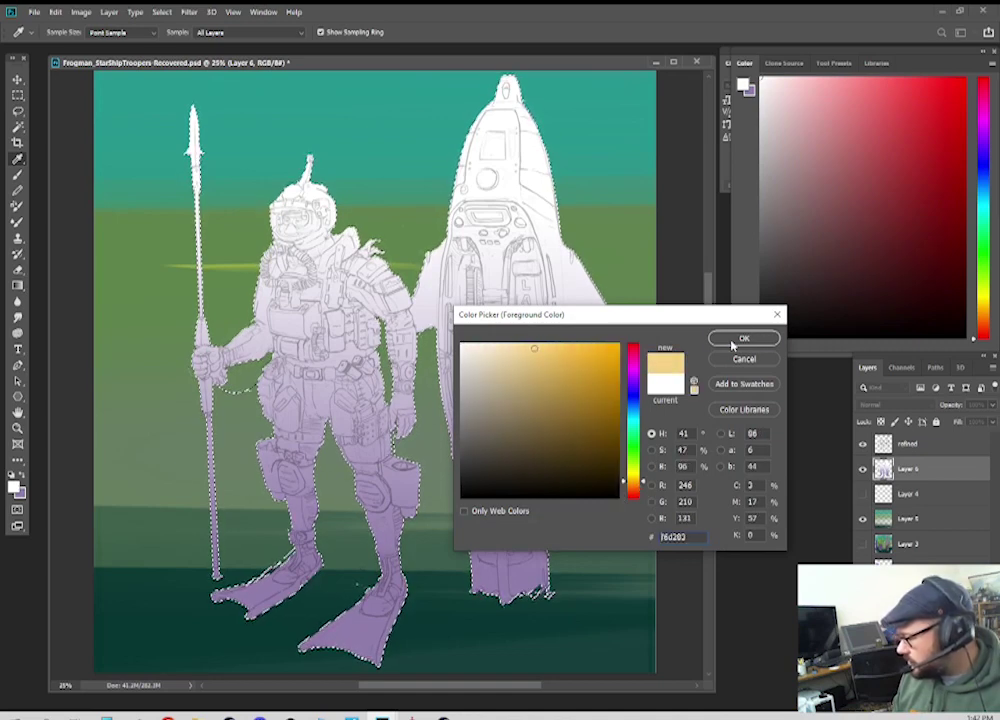
{"action": "key", "text": "Return"}
{"action": "key", "text": "g"}
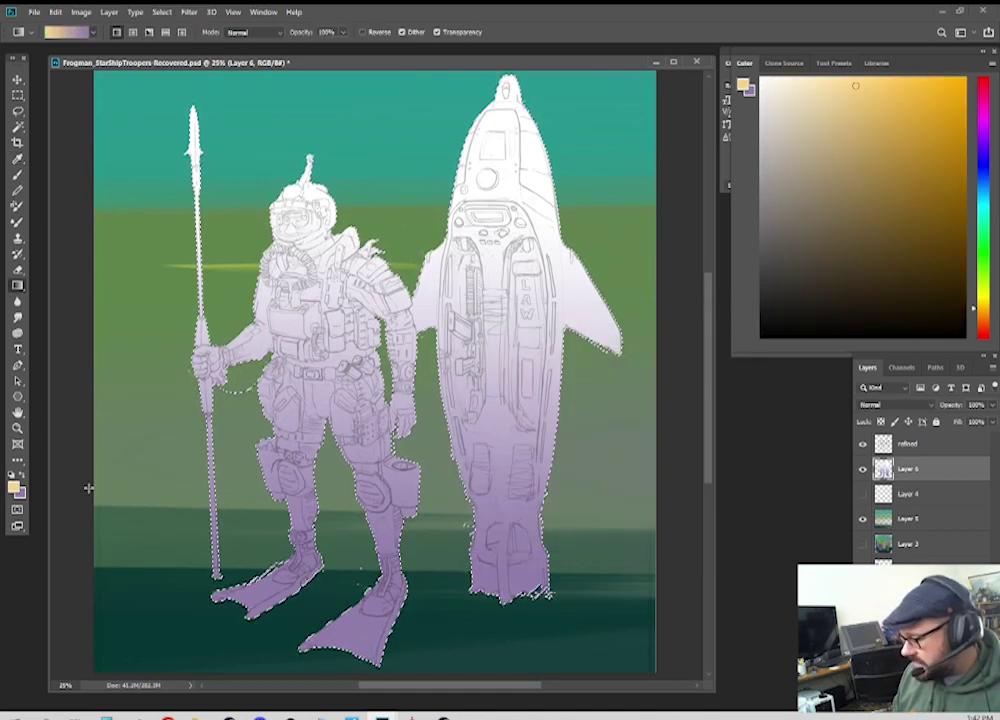
{"action": "key", "text": "x"}
{"action": "left_click", "coordinate": [13, 486]}
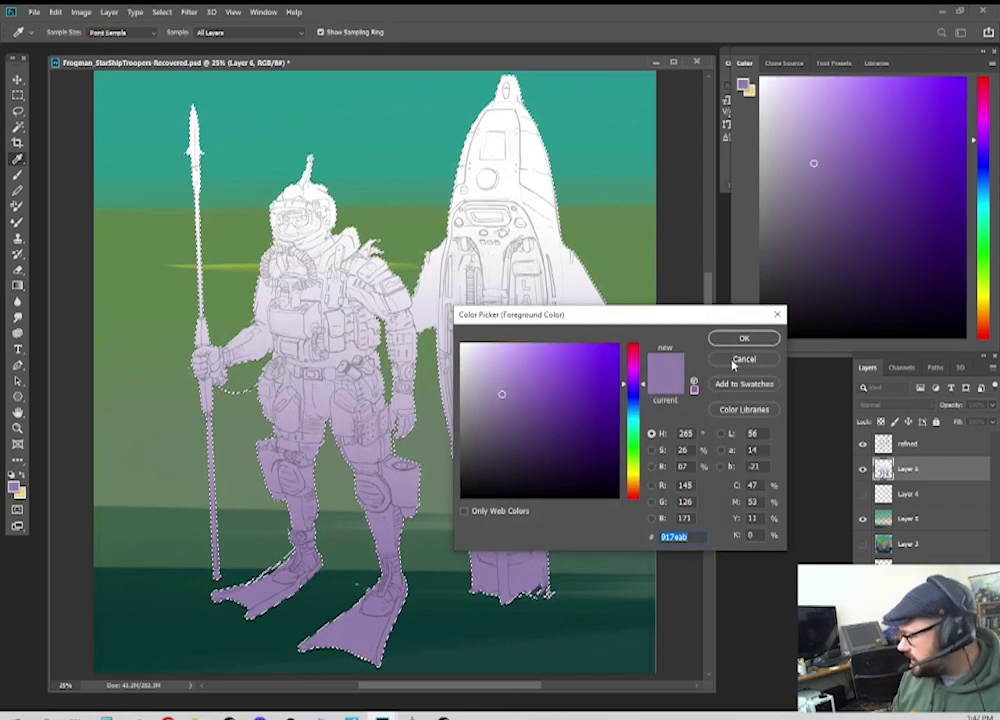
{"action": "key", "text": "Return"}
{"action": "left_click_drag", "start_coordinate": [838, 205], "coordinate": [848, 208]}
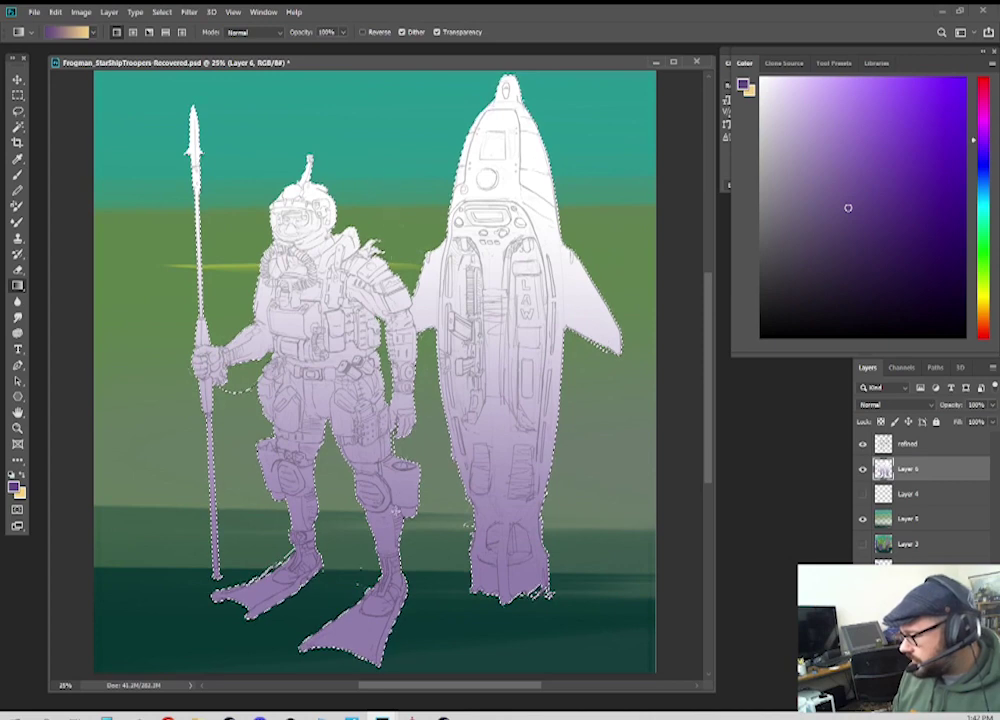
Step: Fill the silhouettes with a gradient from pale yellow at the heads to deep purple at the feet, and clear the selection
{"action": "left_click_drag", "start_coordinate": [368, 184], "coordinate": [545, 595]}
{"action": "left_click_drag", "start_coordinate": [418, 218], "coordinate": [411, 158]}
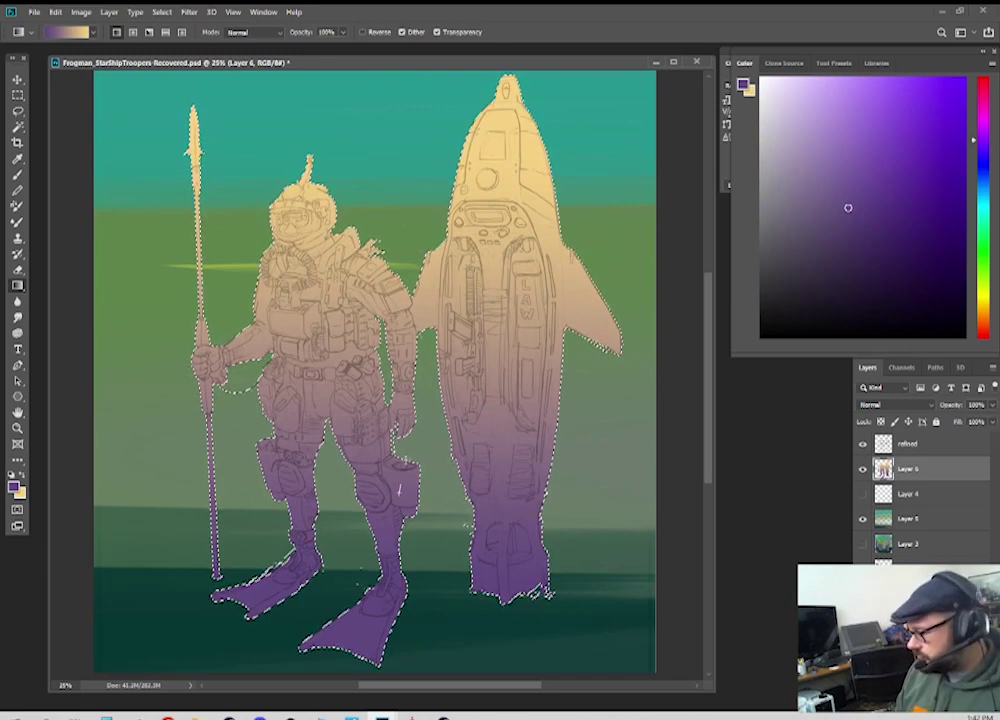
{"action": "left_click_drag", "start_coordinate": [400, 490], "coordinate": [398, 205]}
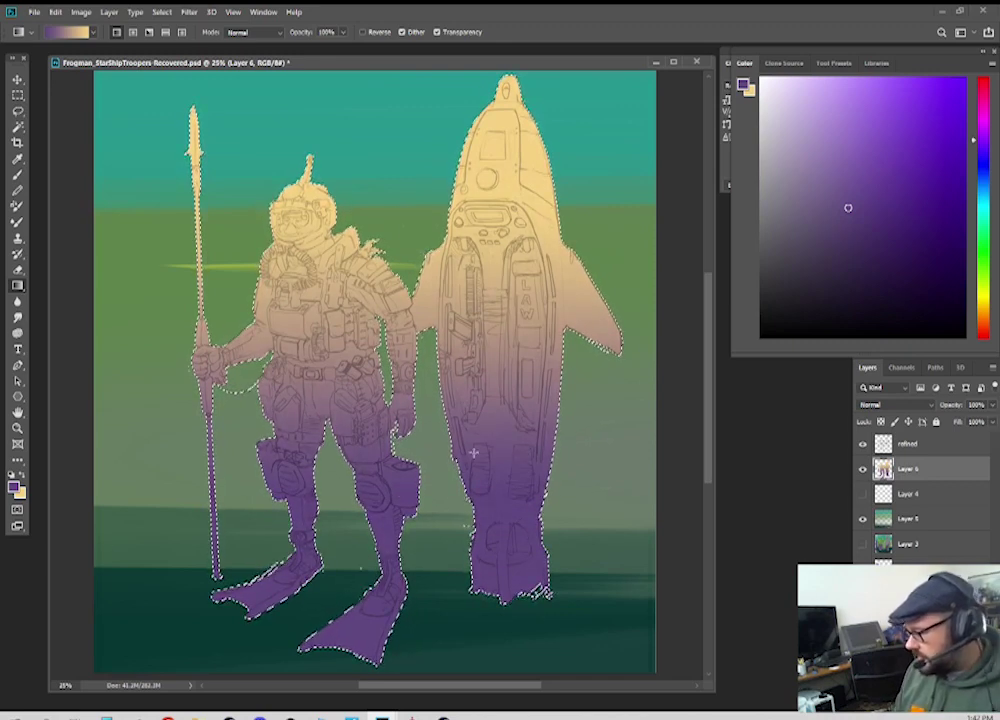
{"action": "key", "text": "ctrl+d"}
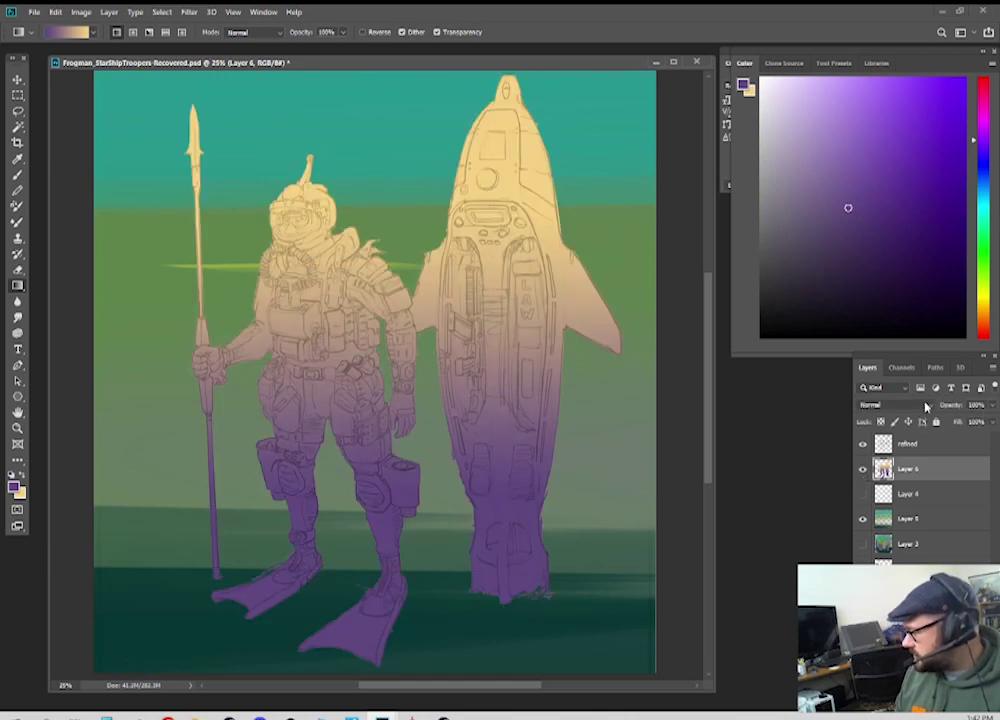
Step: Try successive blending modes on Layer 6's silhouettes, including Multiply, Lighten, Color Dodge, Lighter Color, Soft Light, Vivid Light, Pin Light, Hard Mix, Exclusion and Hue
{"action": "left_click", "coordinate": [928, 406]}
{"action": "left_click", "coordinate": [929, 407]}
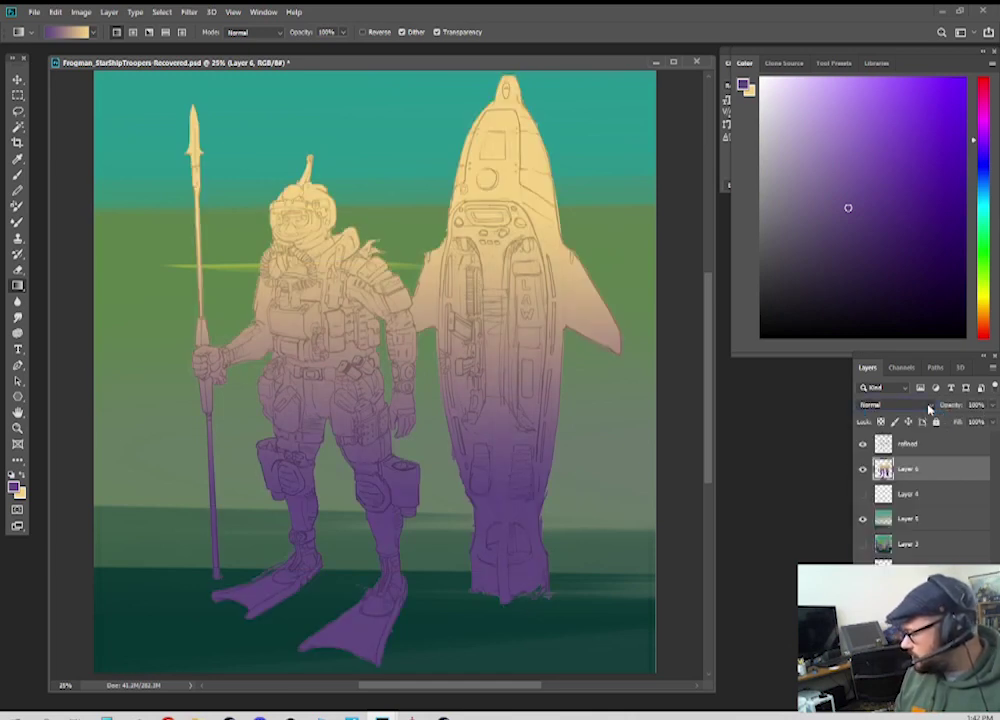
{"action": "left_click", "coordinate": [929, 407]}
{"action": "left_click", "coordinate": [927, 405]}
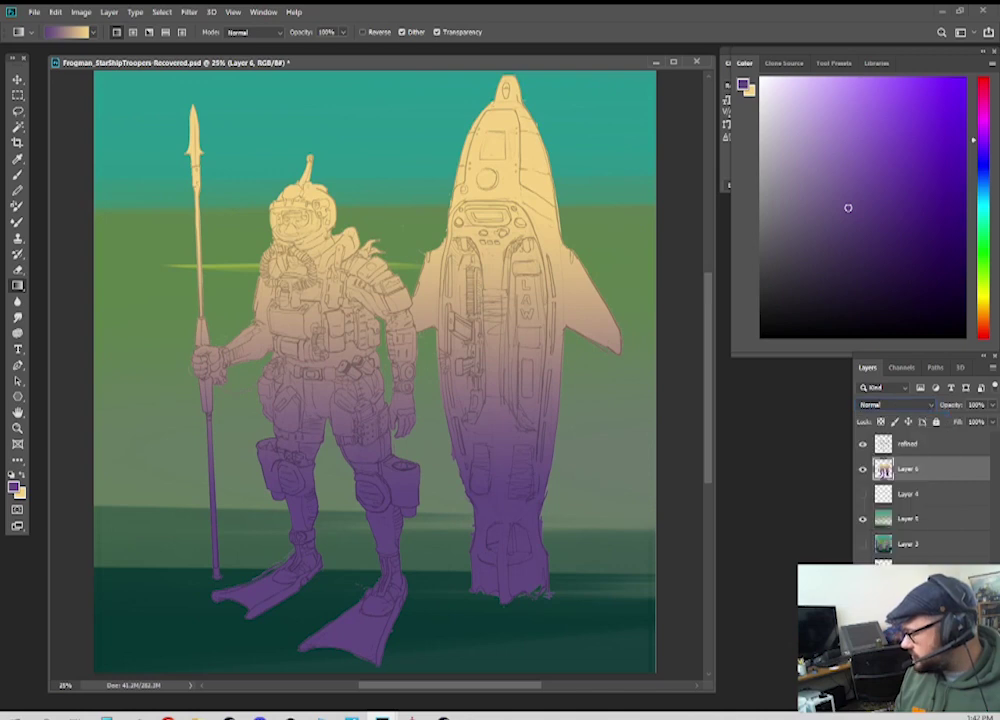
{"action": "left_click", "coordinate": [991, 405]}
{"action": "mouse_move", "coordinate": [991, 418]}
{"action": "left_mouse_down"}
{"action": "mouse_move", "coordinate": [945, 421]}
{"action": "mouse_move", "coordinate": [996, 421]}
{"action": "left_mouse_up"}
{"action": "left_click", "coordinate": [895, 404]}
{"action": "left_click", "coordinate": [868, 451]}
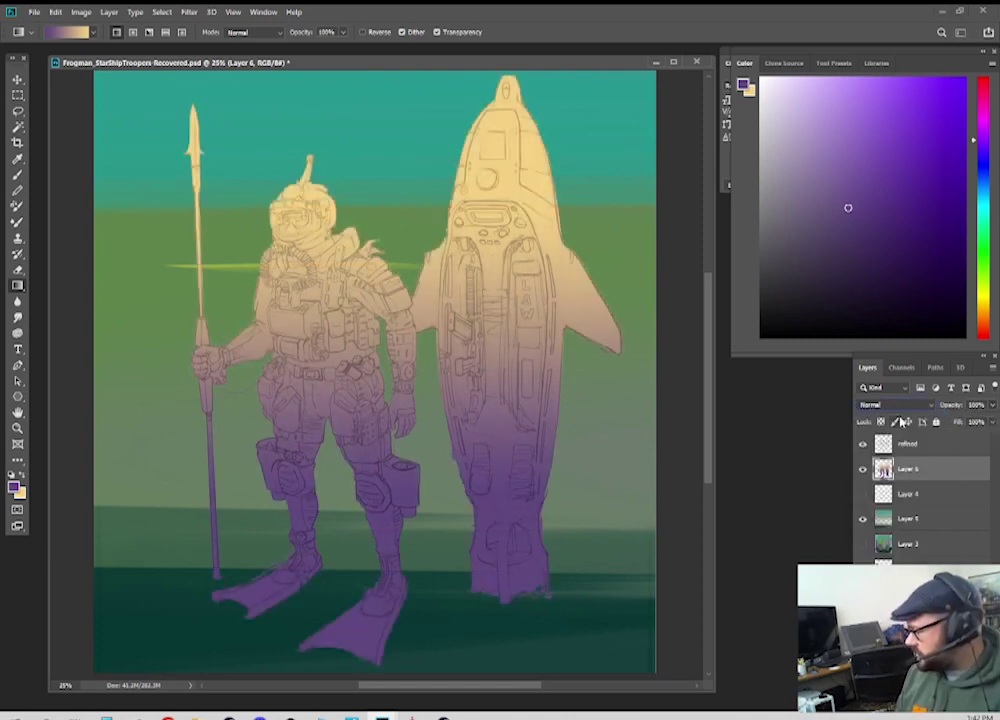
{"action": "key", "text": "Down"}
{"action": "key", "text": "Down"}
{"action": "key", "text": "Down"}
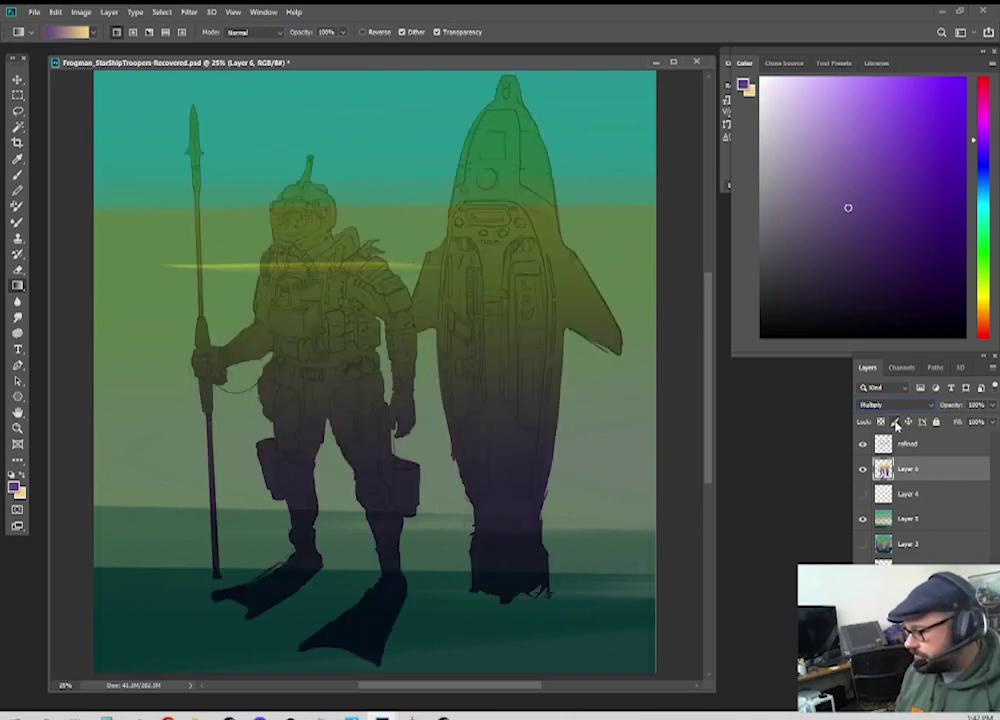
{"action": "key", "text": "Down"}
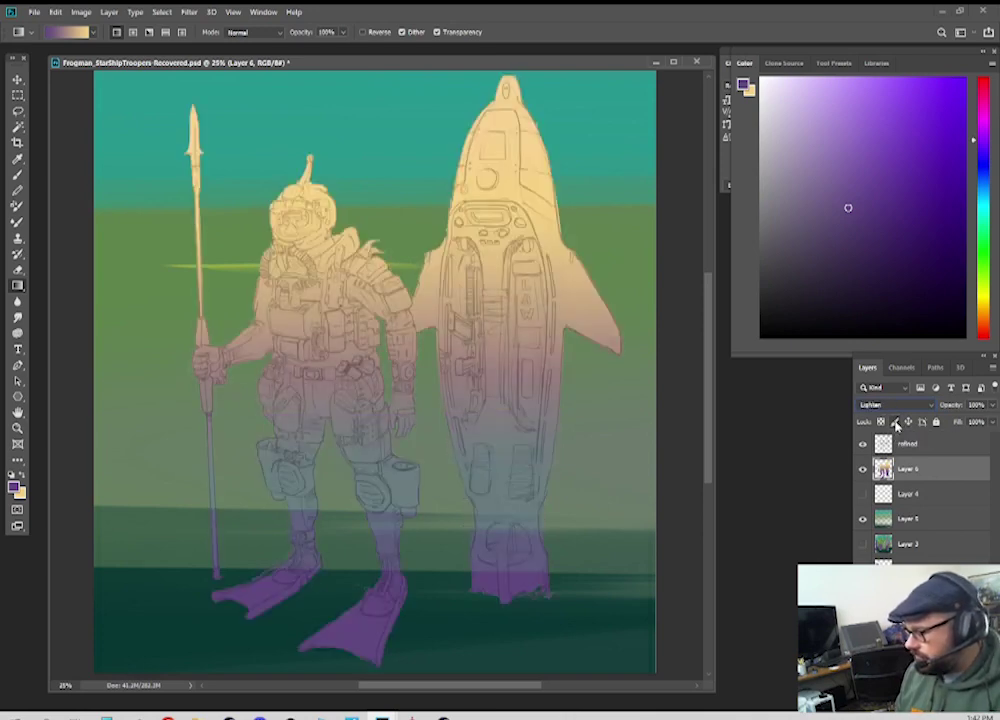
{"action": "key", "text": "Down"}
{"action": "key", "text": "Down"}
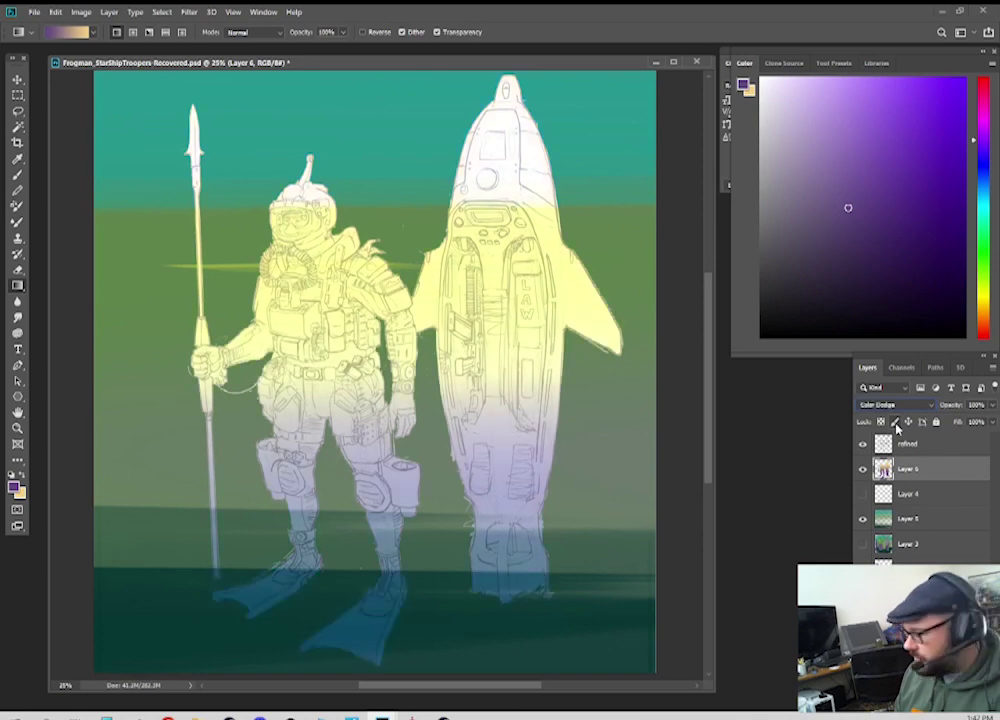
{"action": "key", "text": "Down"}
{"action": "key", "text": "Down"}
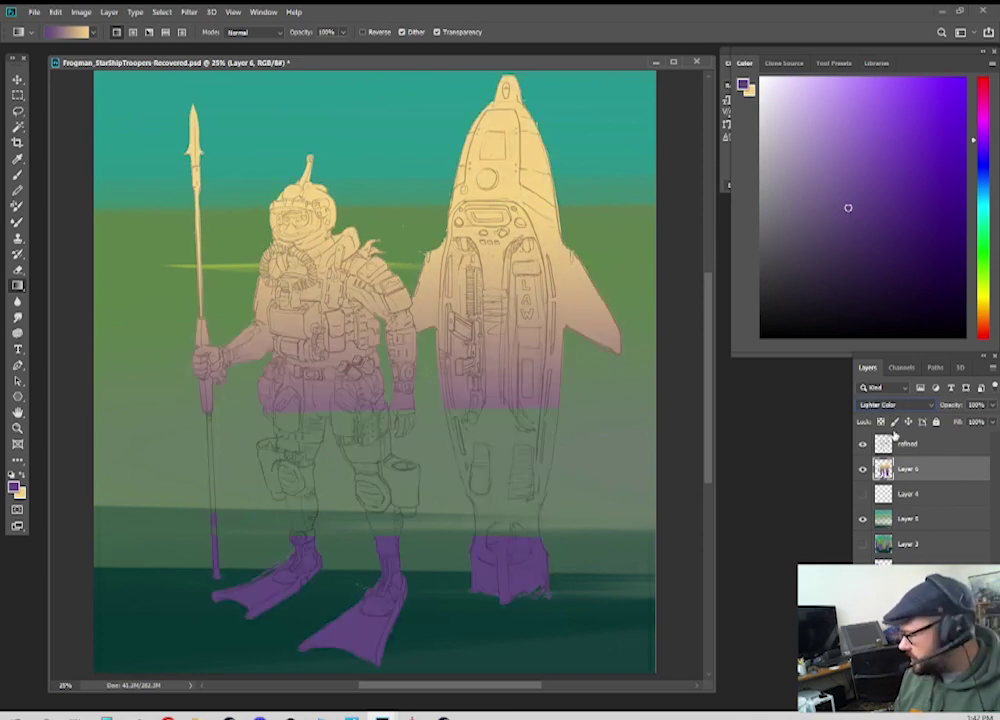
{"action": "key", "text": "Down"}
{"action": "key", "text": "Down"}
{"action": "key", "text": "Down"}
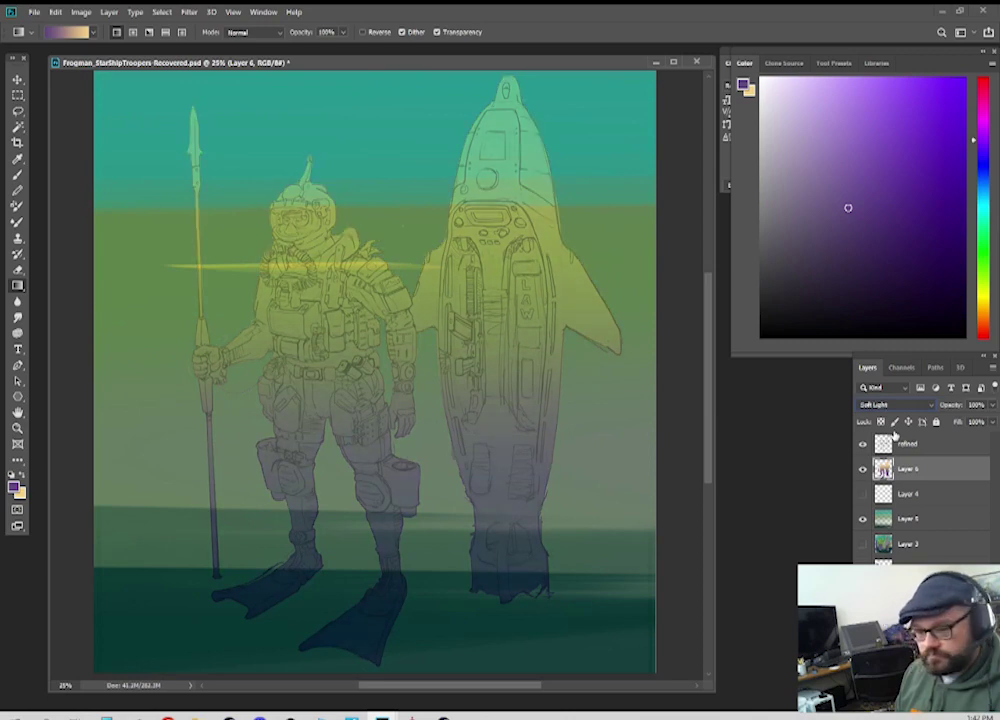
{"action": "key", "text": "Down"}
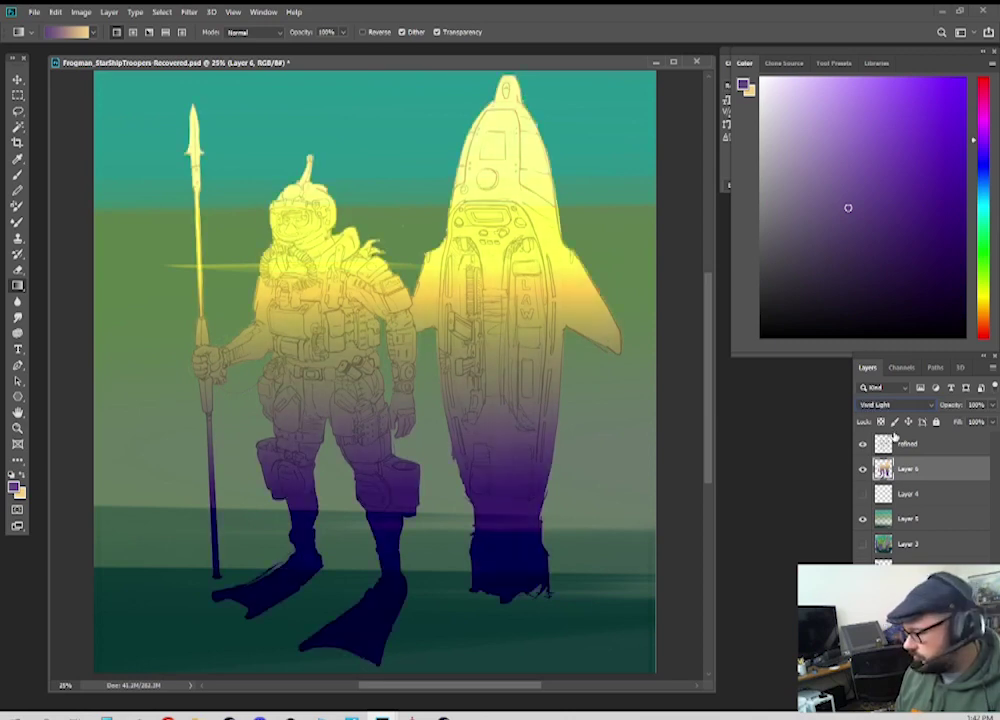
{"action": "key", "text": "Down"}
{"action": "key", "text": "Down"}
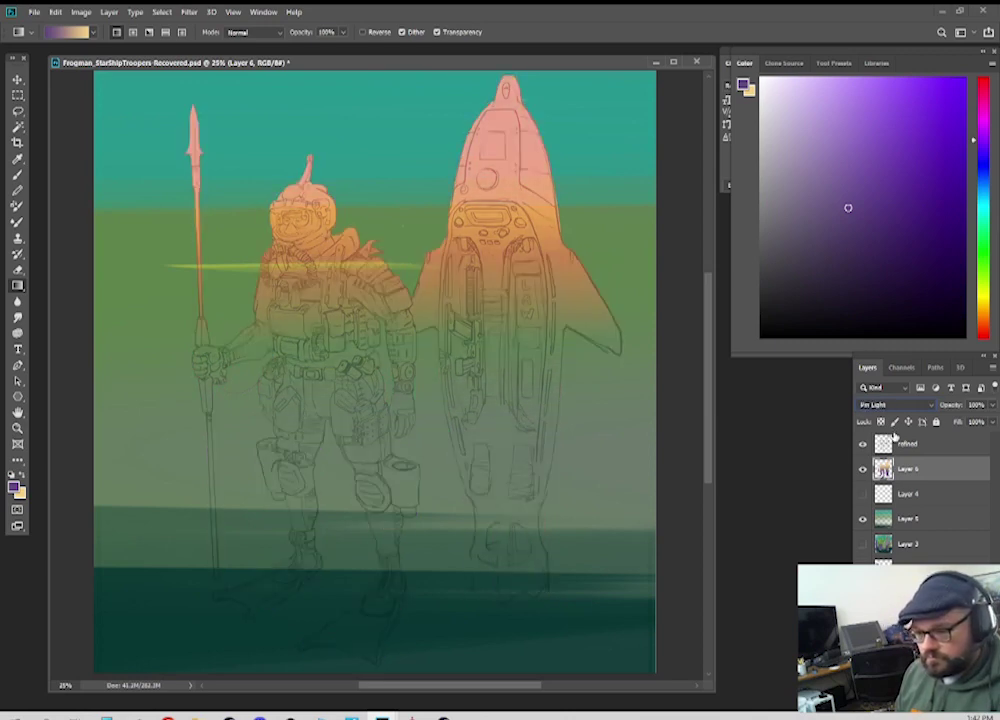
{"action": "key", "text": "Down"}
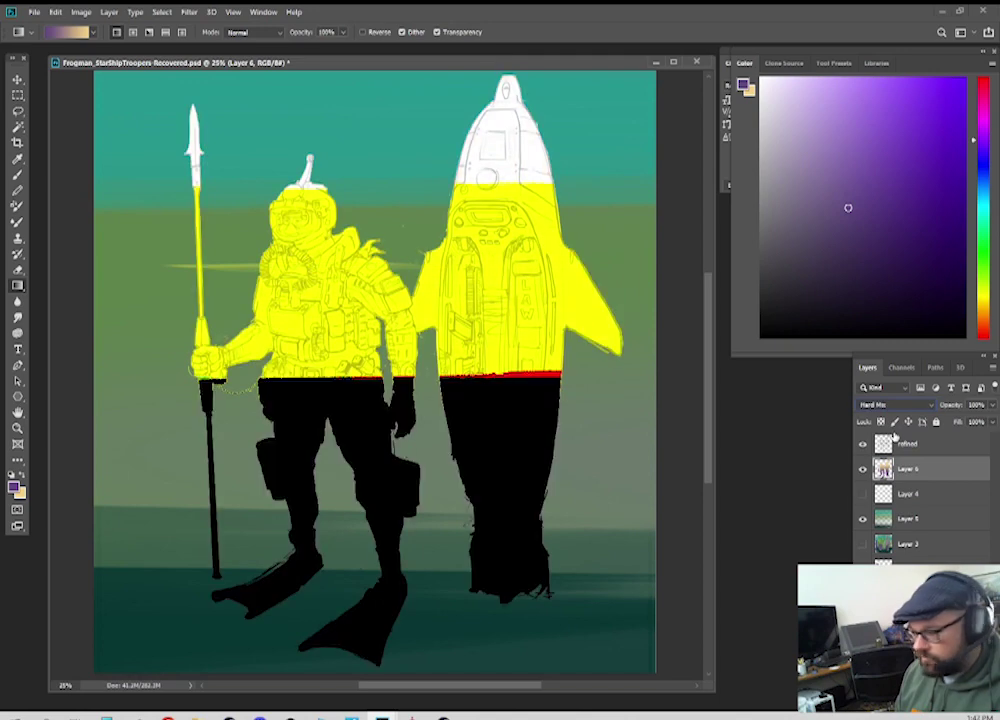
{"action": "key", "text": "Down"}
{"action": "key", "text": "Down"}
{"action": "key", "text": "Down"}
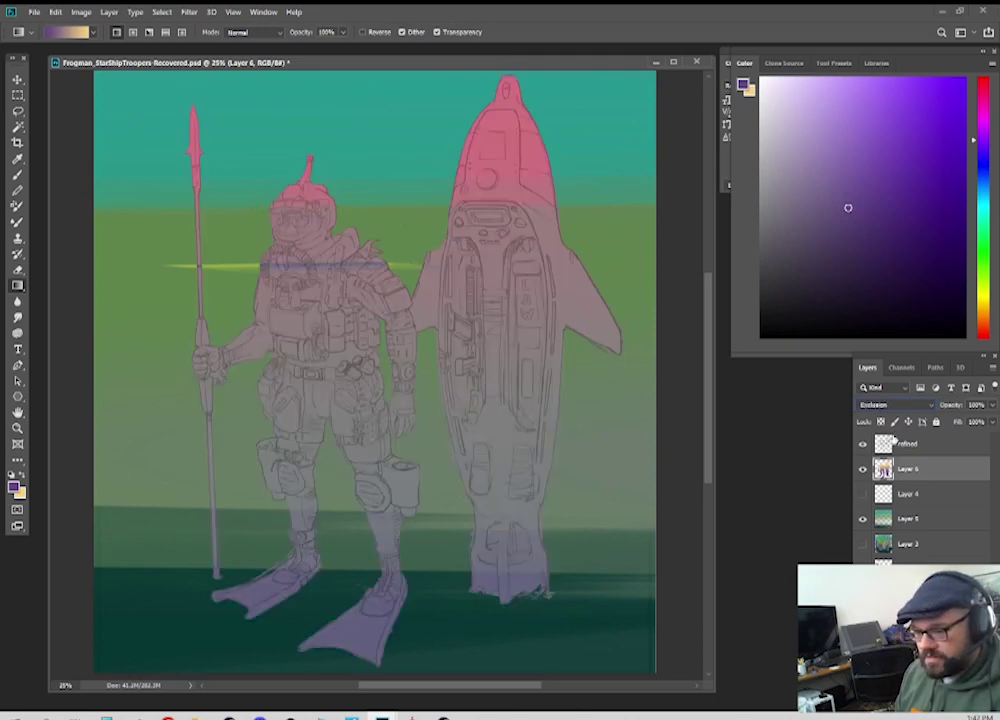
{"action": "key", "text": "Down"}
{"action": "key", "text": "Down"}
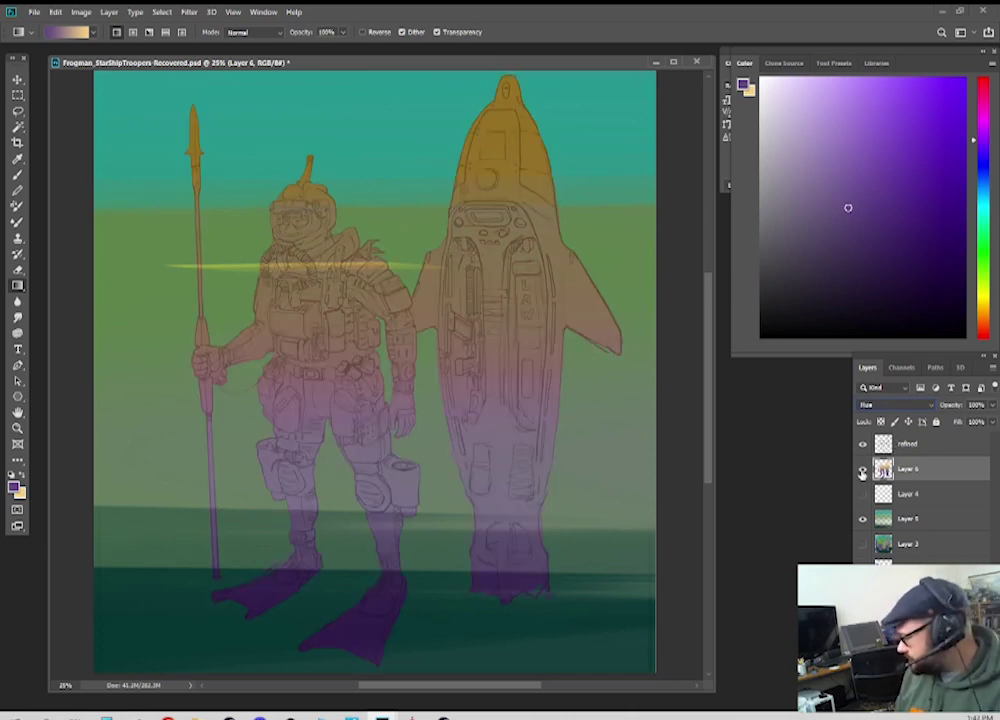
Step: Set Layer 6's blending mode back to Normal and review the whole composition at a reduced size
{"action": "left_click", "coordinate": [900, 405]}
{"action": "left_click", "coordinate": [880, 416]}
{"action": "key", "text": "ctrl+minus"}
{"action": "key", "text": "ctrl+minus"}
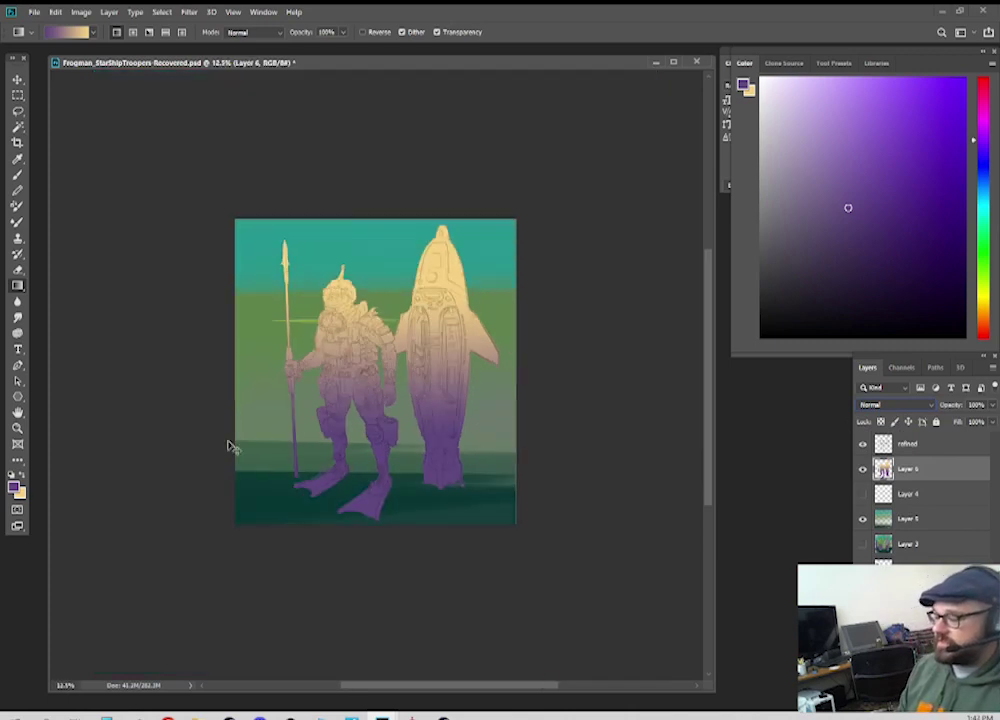
{"action": "key", "text": "ctrl+plus"}
{"action": "key", "text": "ctrl+plus"}
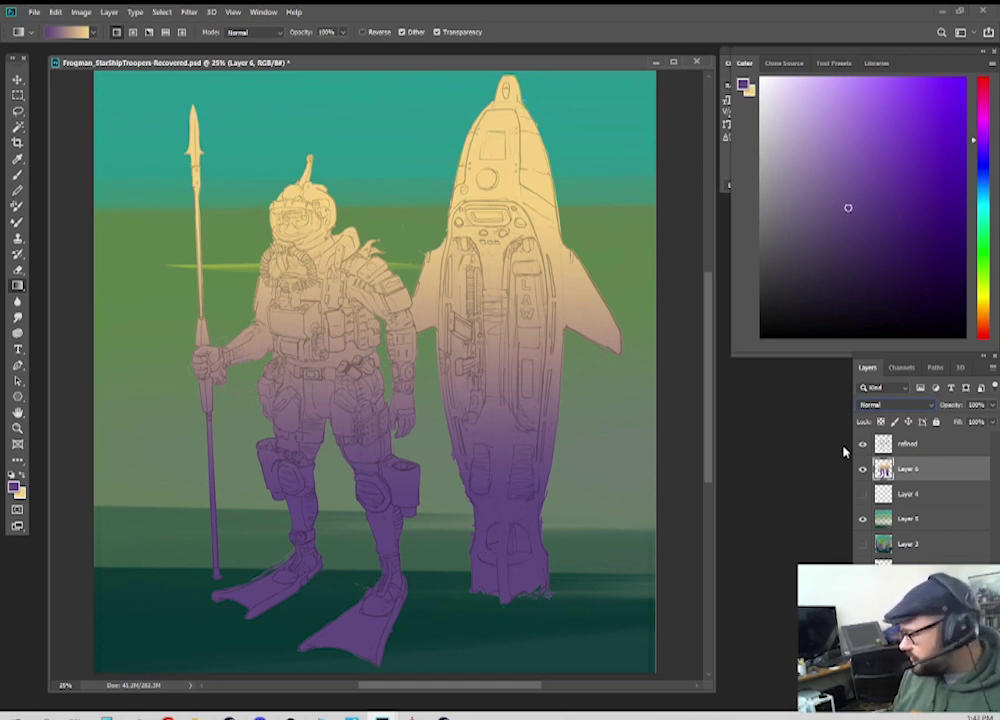
Step: Compare the banded green-teal background with and without the gradient silhouettes by hiding and showing Layer 6
{"action": "left_click", "coordinate": [862, 471]}
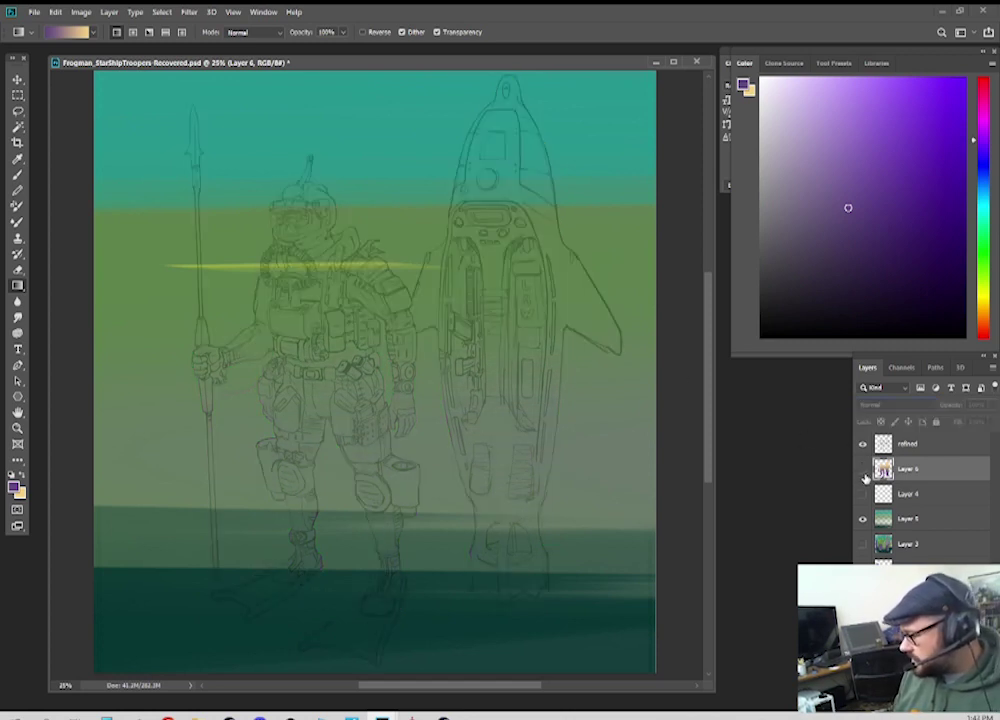
{"action": "left_click", "coordinate": [859, 500]}
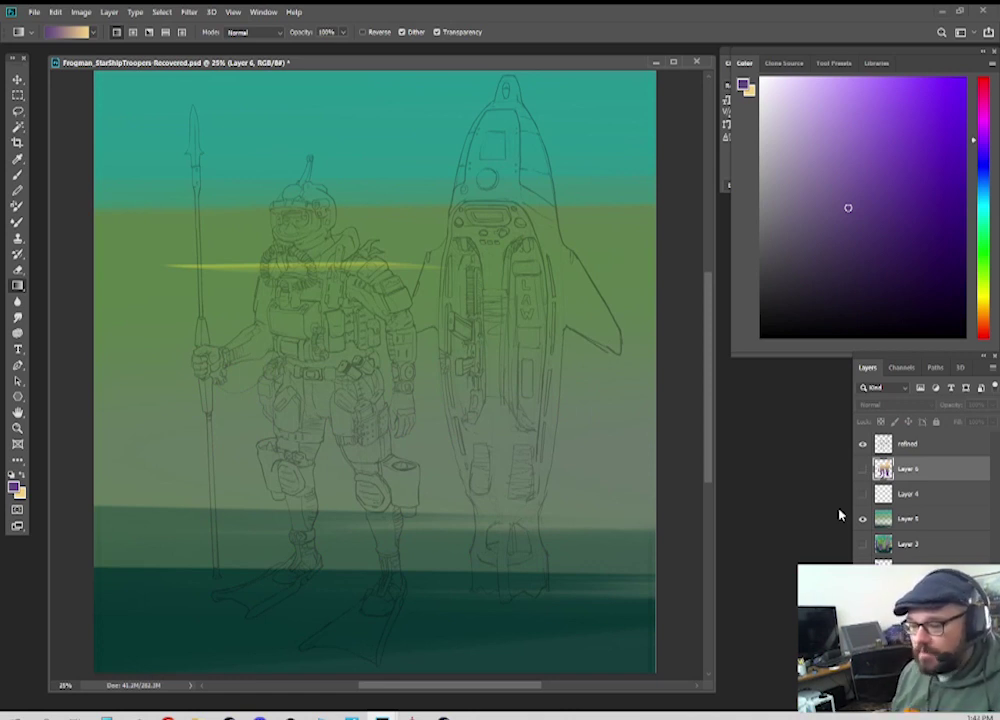
{"action": "left_click", "coordinate": [863, 469]}
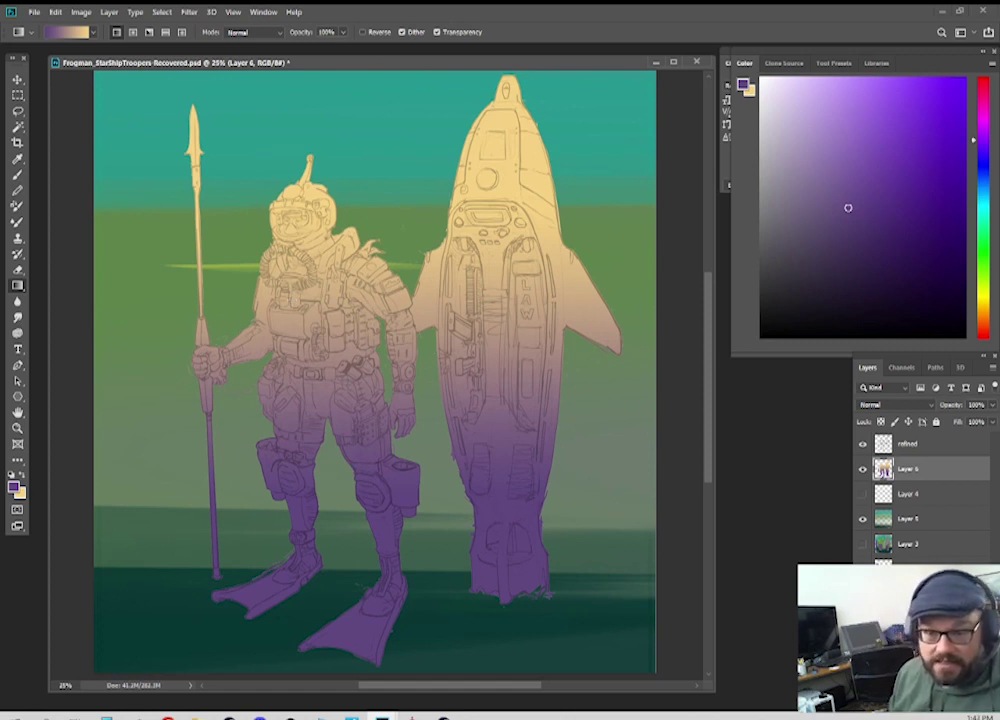
{"action": "key", "text": "alt+Tab"}
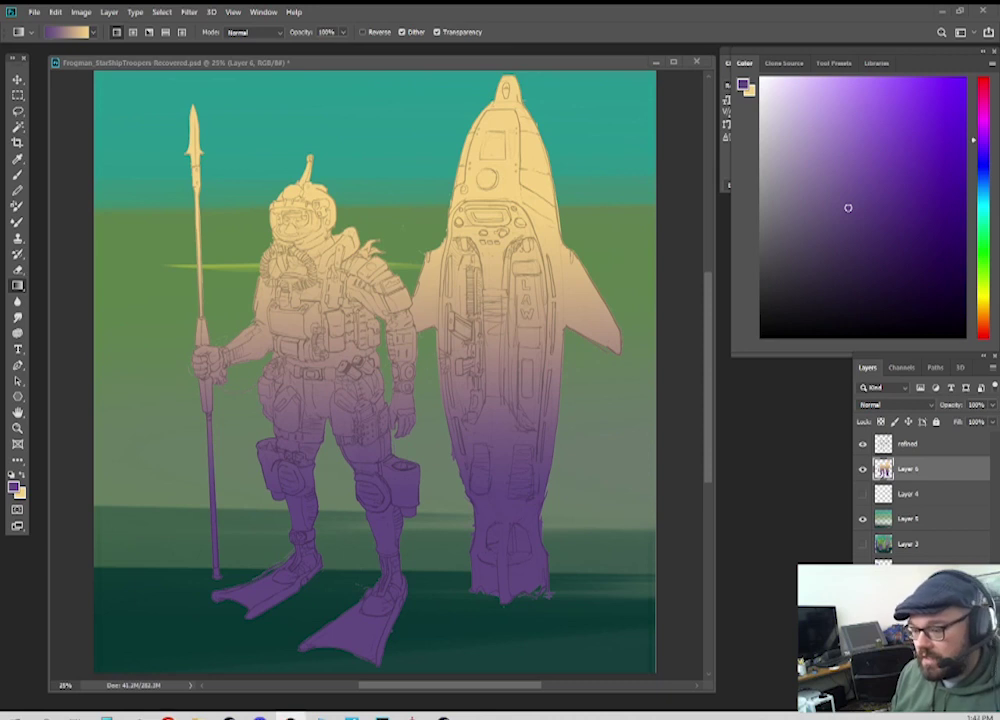
{"action": "left_click", "coordinate": [862, 470]}
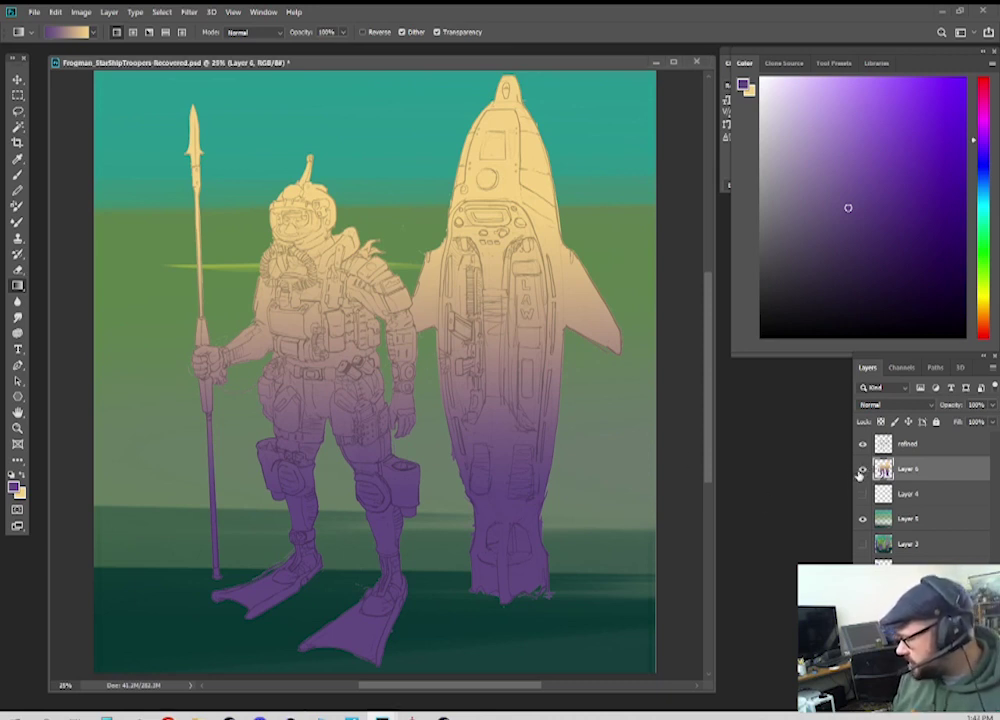
Step: Hide Layer 6, Layer 5 and the colour swatches on Layer 1, leaving line art over grey, and choose a neutral mid grey foreground
{"action": "left_click", "coordinate": [861, 470]}
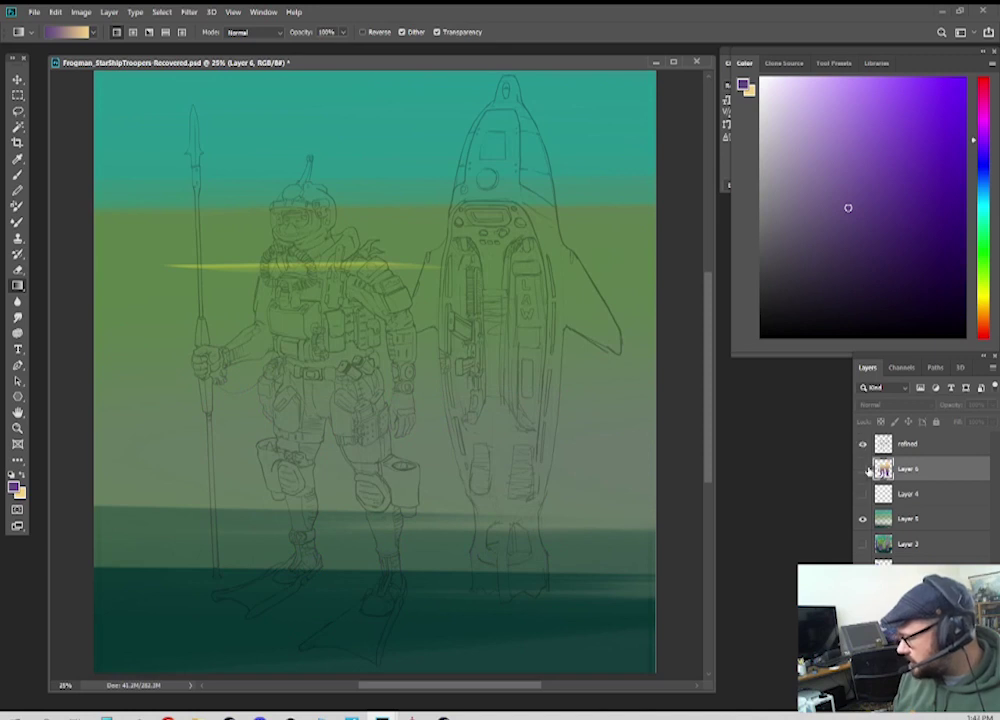
{"action": "left_click", "coordinate": [862, 519]}
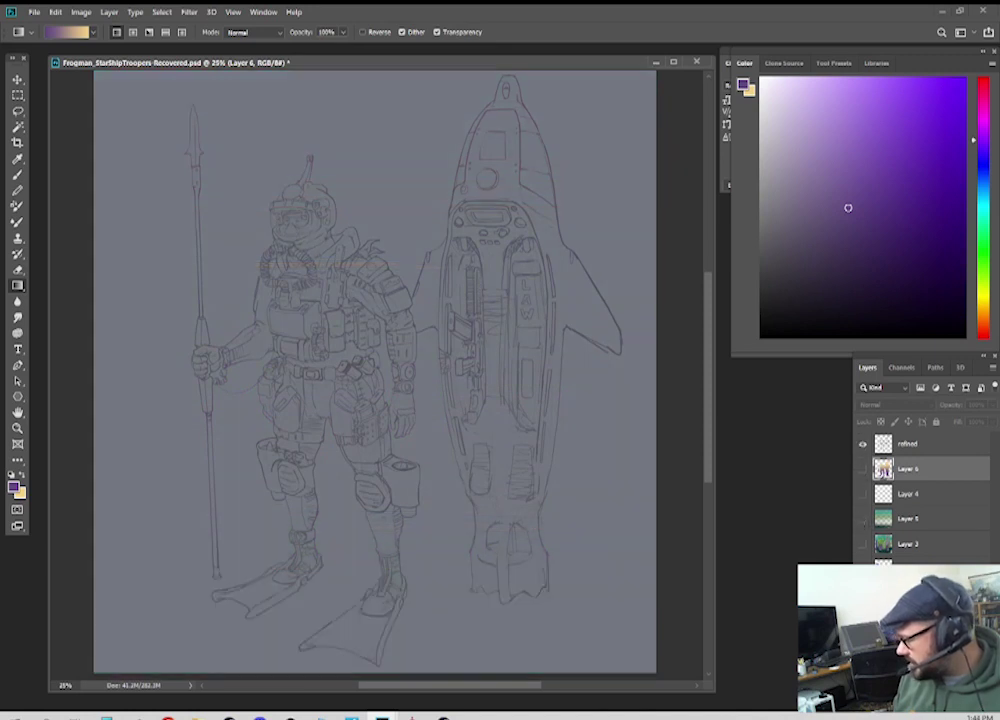
{"action": "left_click", "coordinate": [863, 470]}
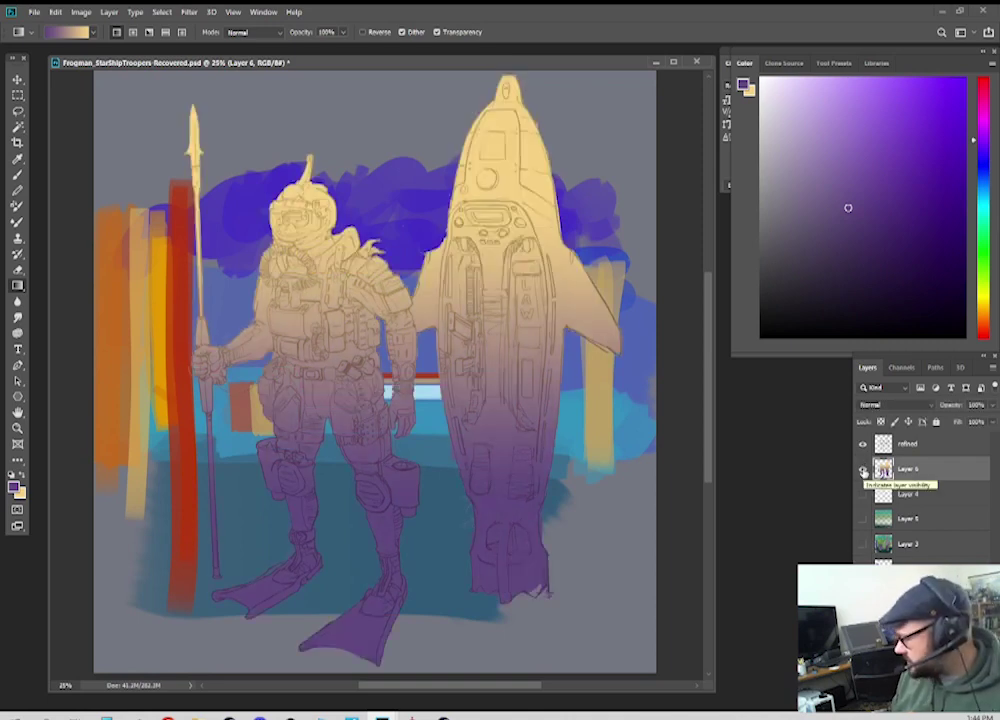
{"action": "left_click", "coordinate": [863, 470]}
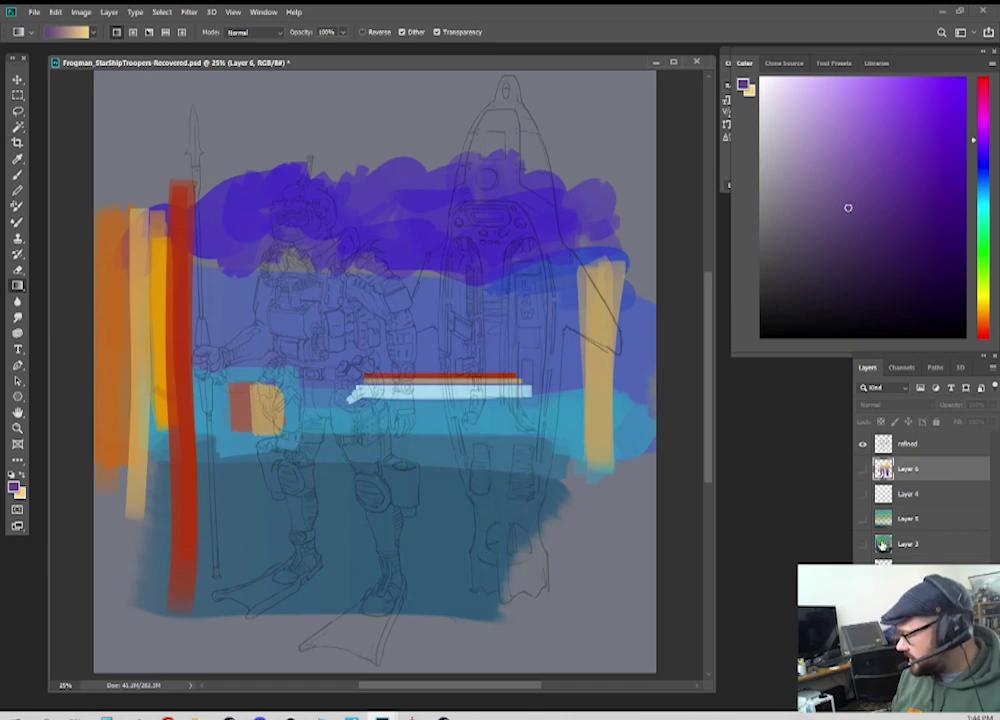
{"action": "left_click", "coordinate": [862, 520]}
{"action": "left_click", "coordinate": [862, 522]}
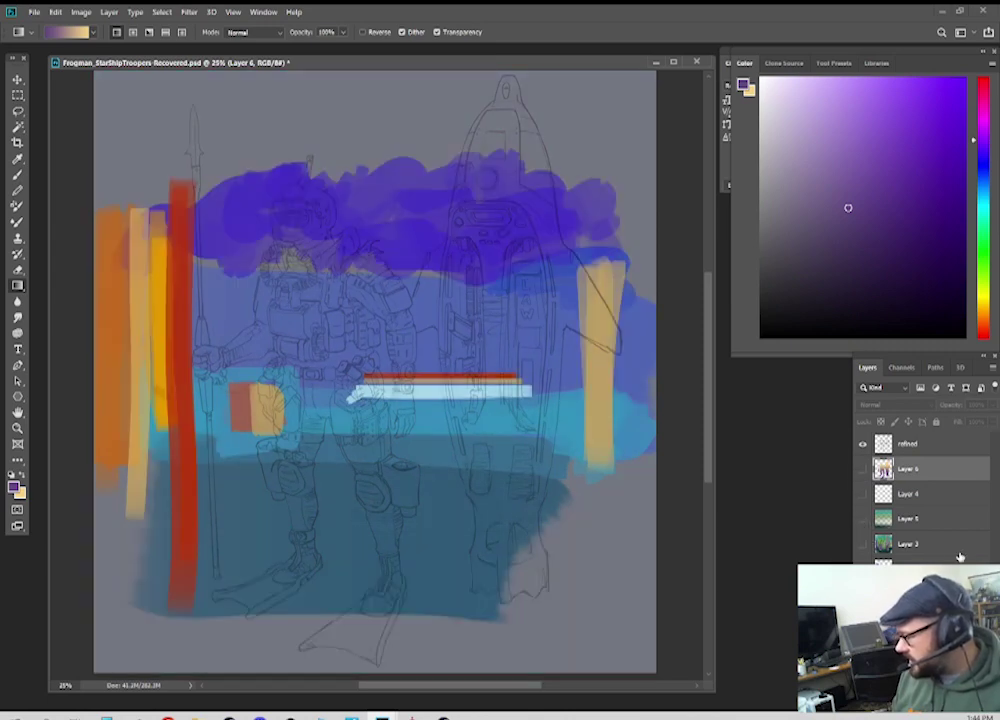
{"action": "left_click", "coordinate": [908, 594]}
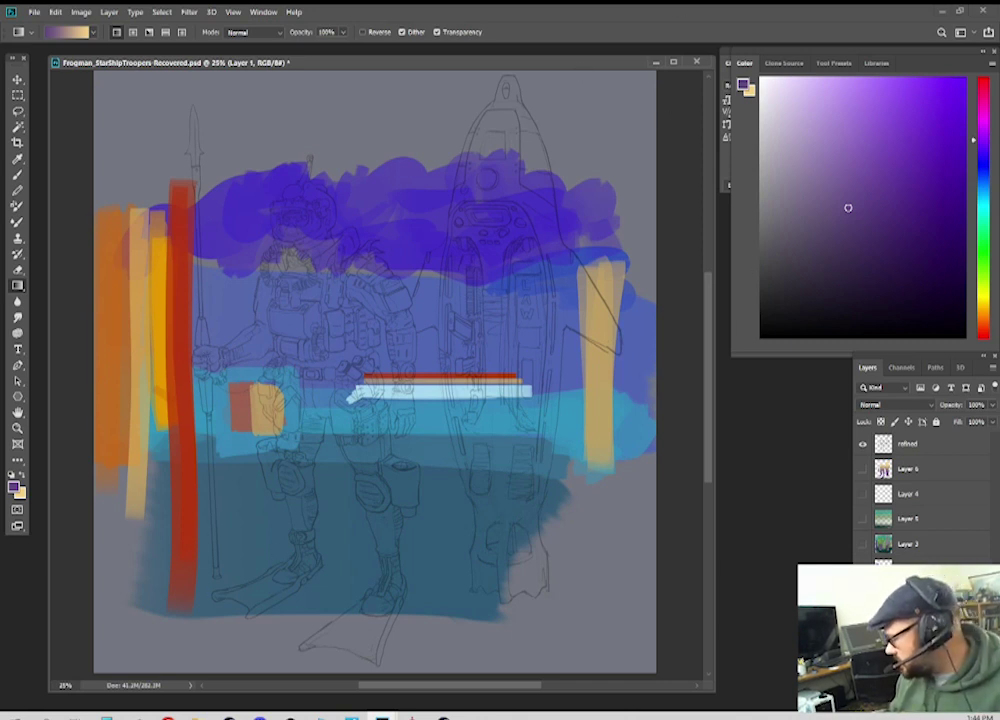
{"action": "left_click", "coordinate": [862, 569]}
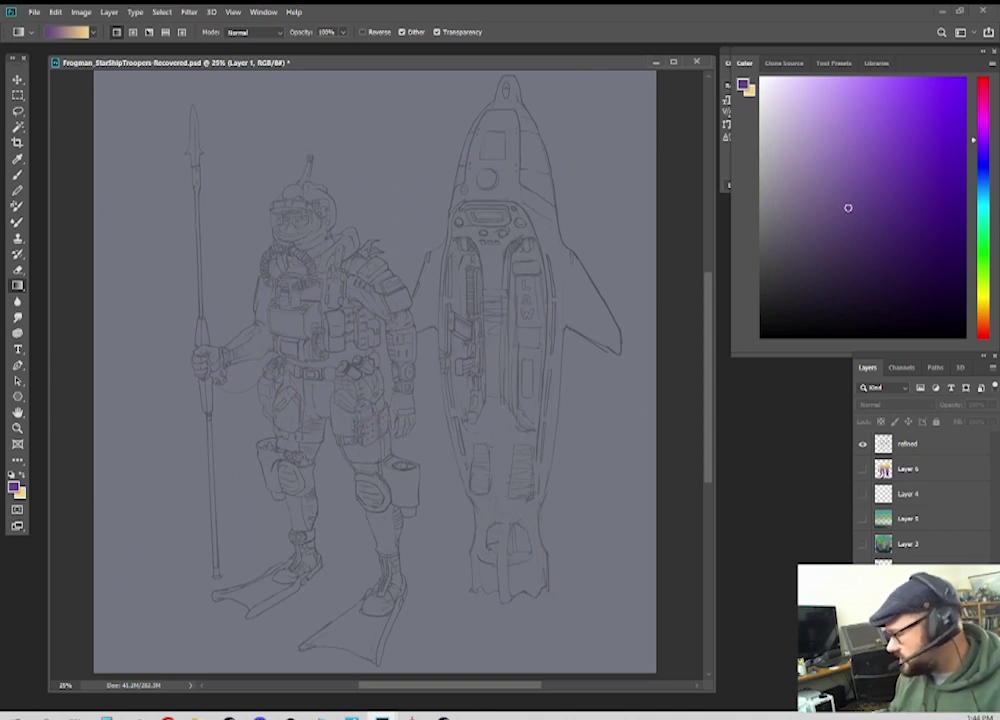
{"action": "left_click_drag", "start_coordinate": [842, 229], "coordinate": [760, 218]}
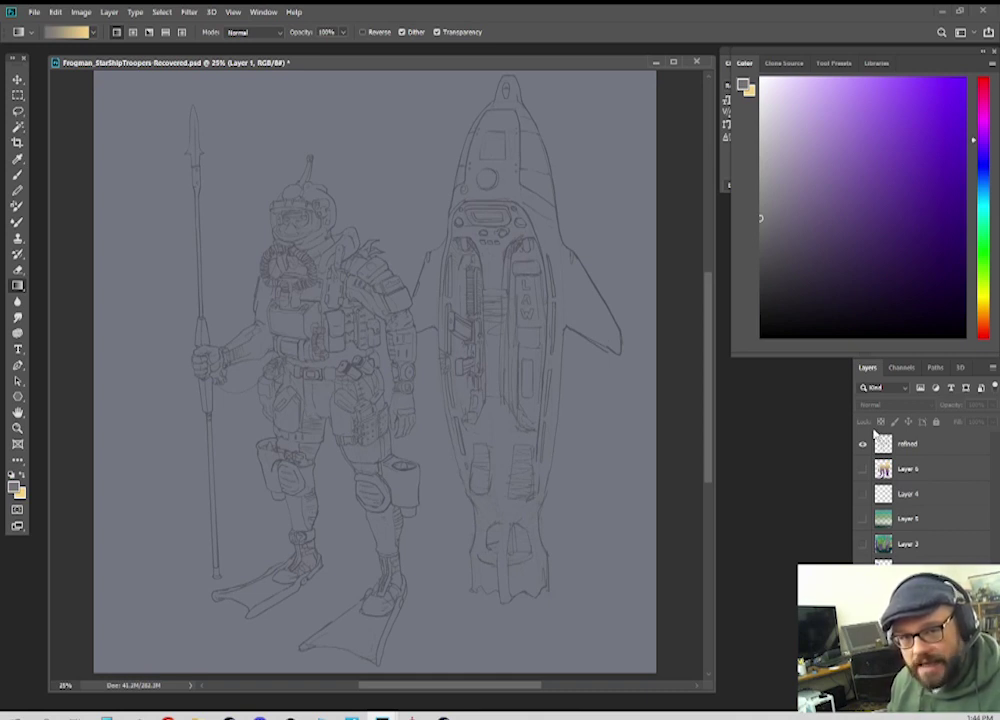
Step: Duplicate Layer 6's gradient silhouettes, hide the original layer, and desaturate the copy to greyscale
{"action": "left_click", "coordinate": [862, 469]}
{"action": "left_click", "coordinate": [926, 470]}
{"action": "left_click_drag", "start_coordinate": [883, 470], "coordinate": [962, 700]}
{"action": "left_click", "coordinate": [863, 495]}
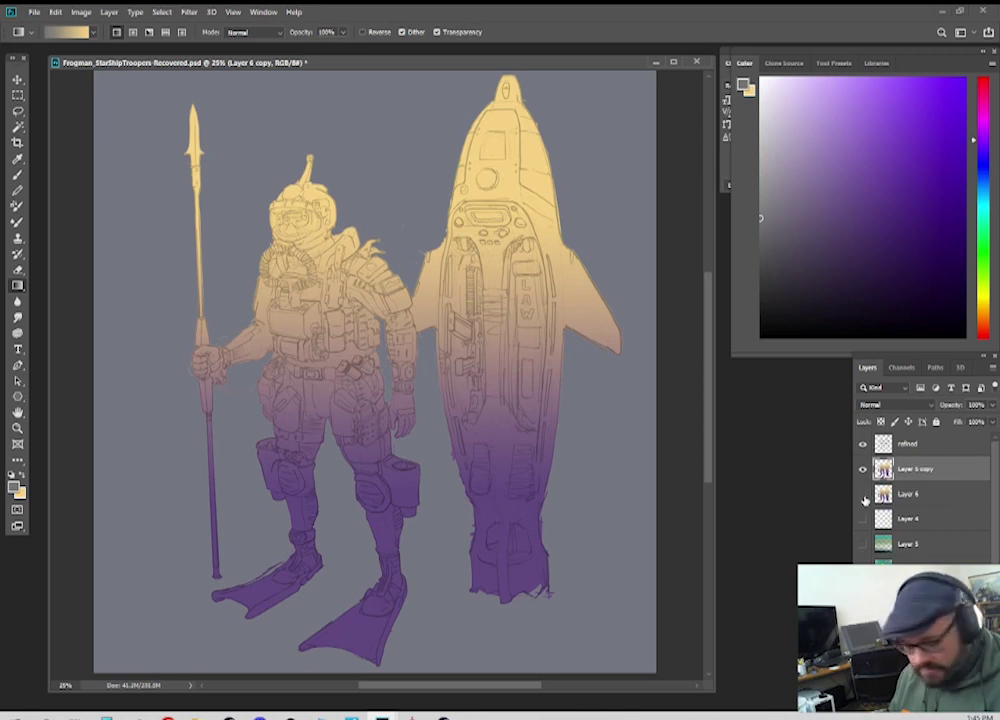
{"action": "key", "text": "ctrl+shift+u"}
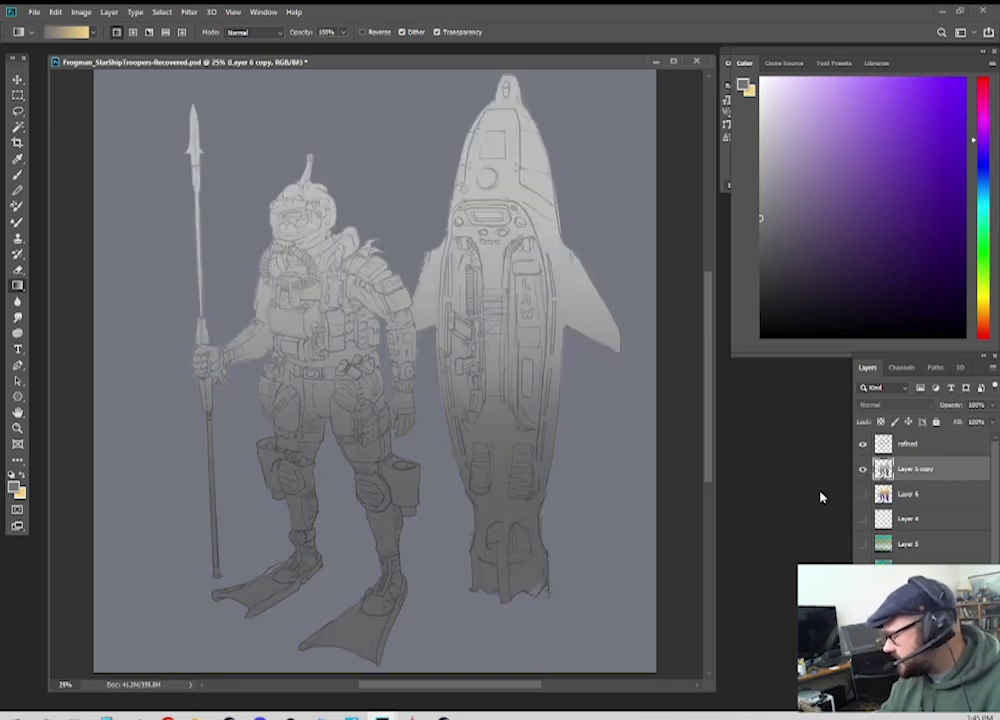
Step: Switch to the Brush tool and reduce the brush size to 70 px
{"action": "key", "text": "ctrl+plus"}
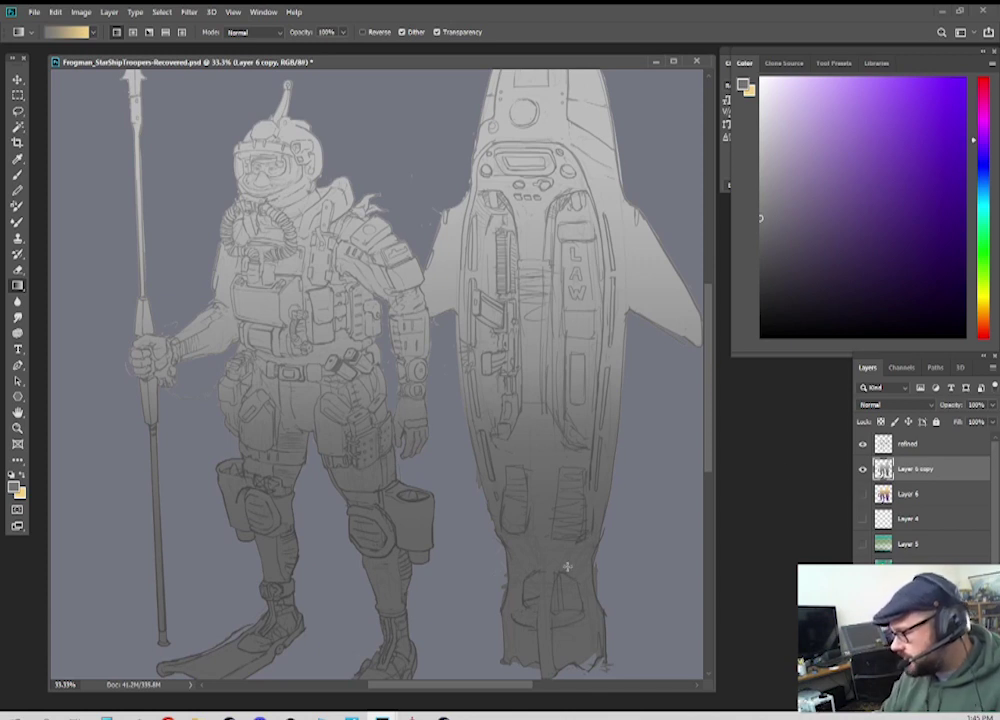
{"action": "key", "text": "b"}
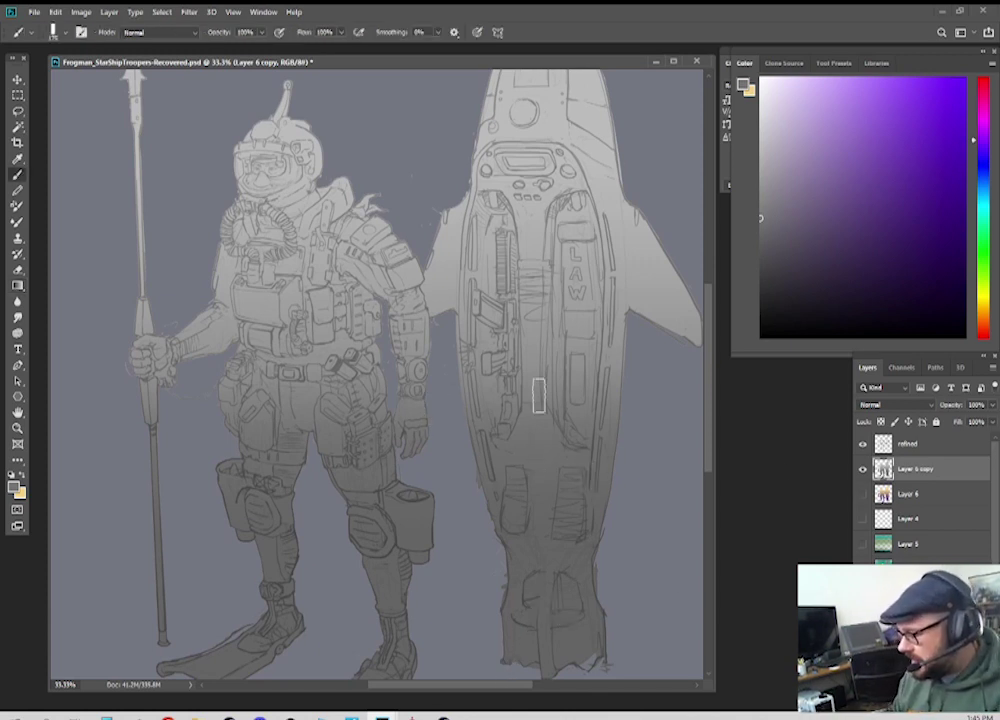
{"action": "key", "text": "bracketleft"}
{"action": "key", "text": "bracketleft"}
{"action": "key", "text": "bracketleft"}
{"action": "key", "text": "bracketleft"}
{"action": "key", "text": "bracketleft"}
{"action": "key", "text": "bracketleft"}
Step: Set the foreground colour to pure white and change it to pure black
{"action": "left_click", "coordinate": [762, 79]}
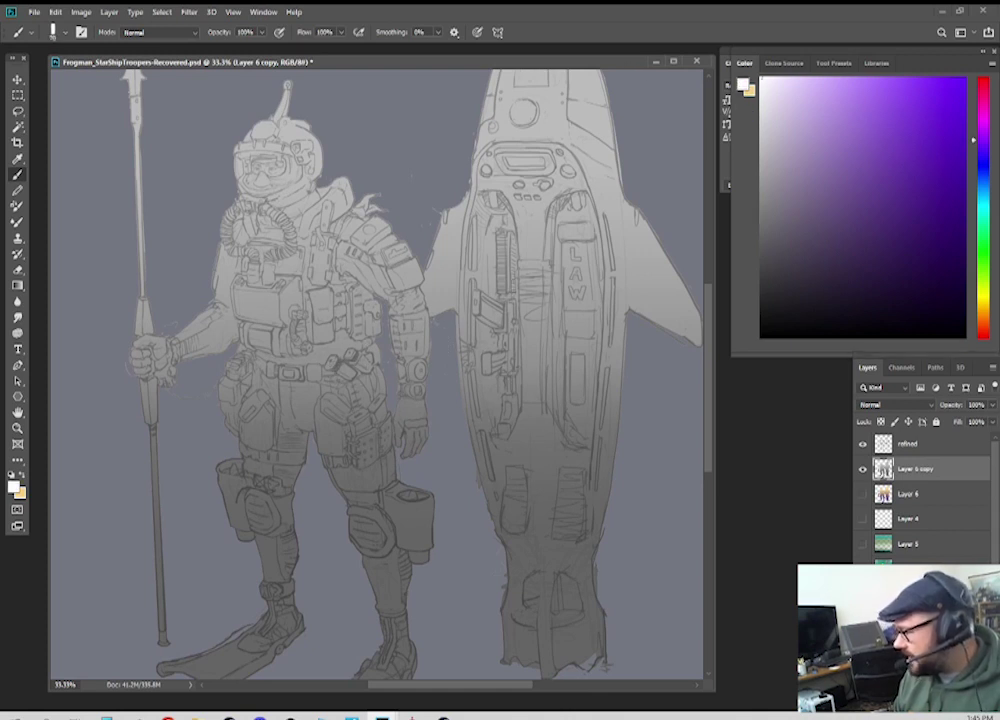
{"action": "mouse_move", "coordinate": [762, 78]}
{"action": "left_mouse_down"}
{"action": "mouse_move", "coordinate": [777, 257]}
{"action": "mouse_move", "coordinate": [762, 338]}
{"action": "left_mouse_up"}
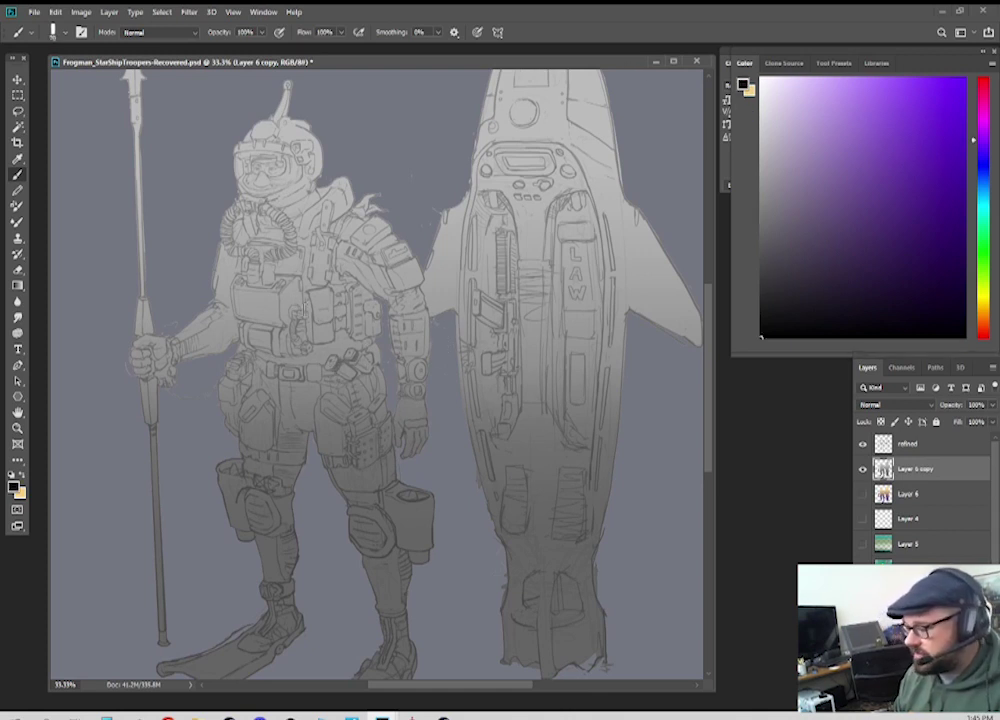
{"action": "left_click_drag", "start_coordinate": [304, 309], "coordinate": [344, 359]}
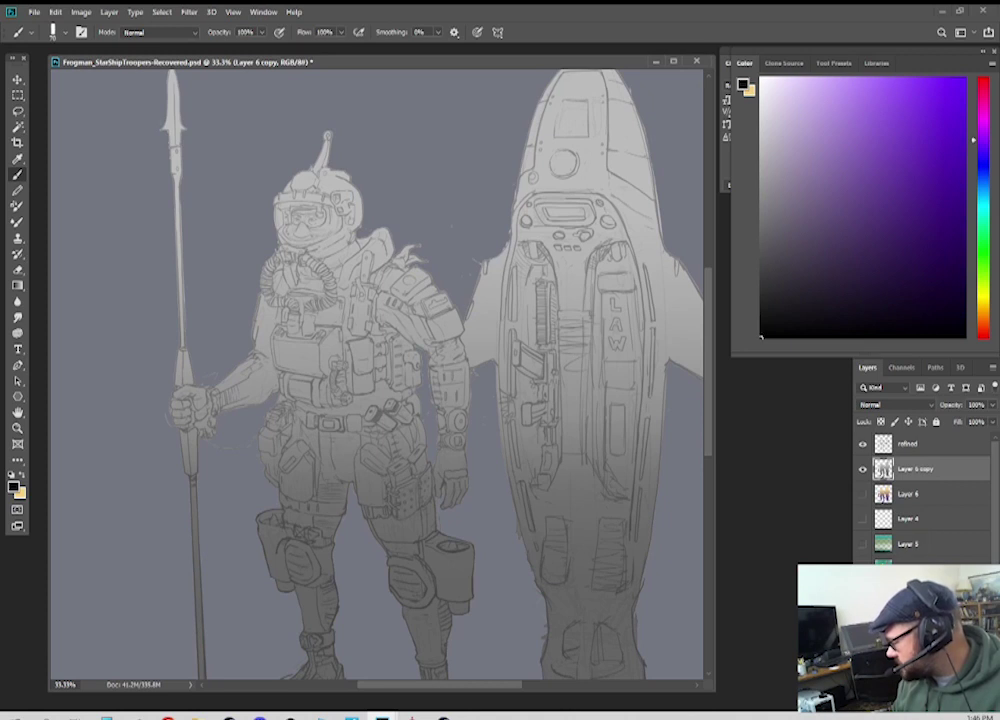
Step: Add a new layer above Layer 6 copy, choose pure white as the foreground colour, and set the brush opacity to 60%
{"action": "key", "text": "ctrl+shift+alt+n"}
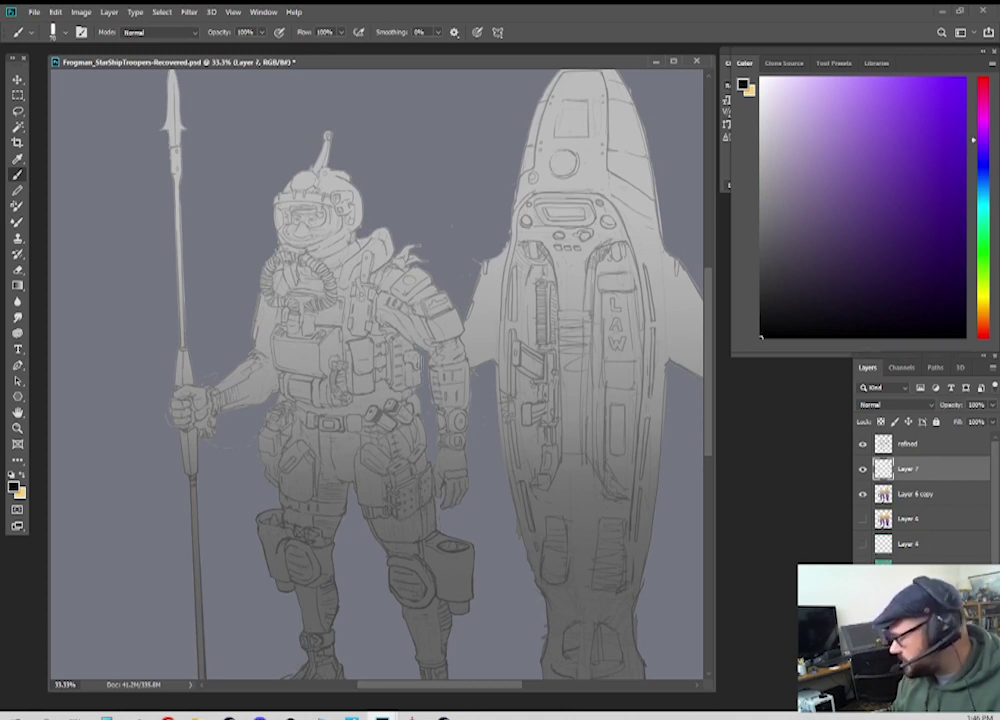
{"action": "key", "text": "x"}
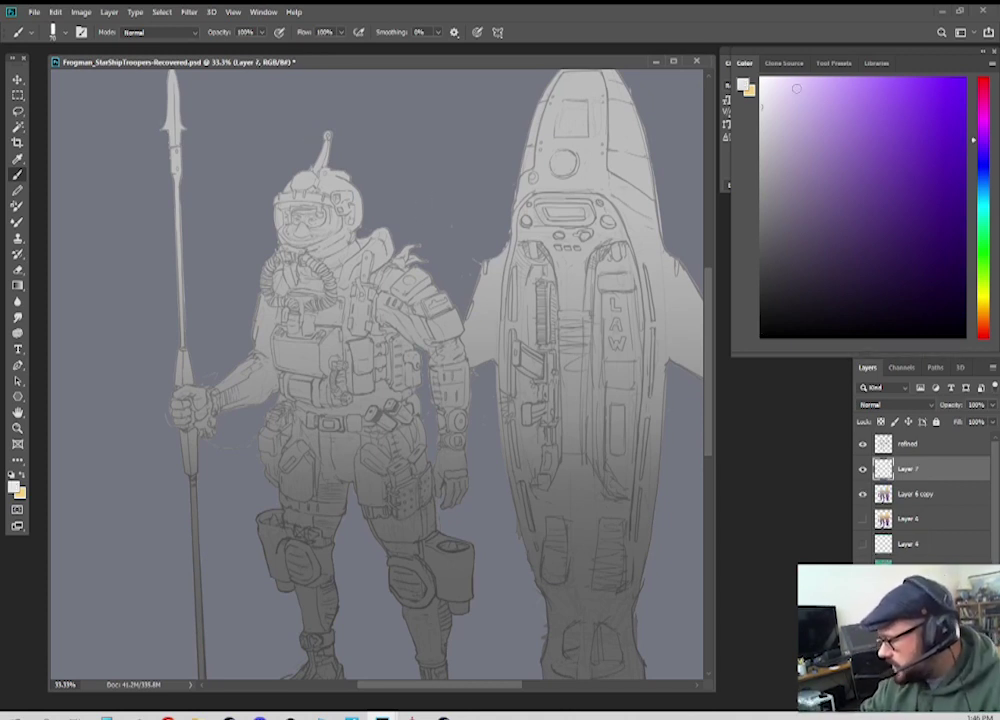
{"action": "right_click", "coordinate": [372, 268]}
{"action": "double_click", "coordinate": [459, 435]}
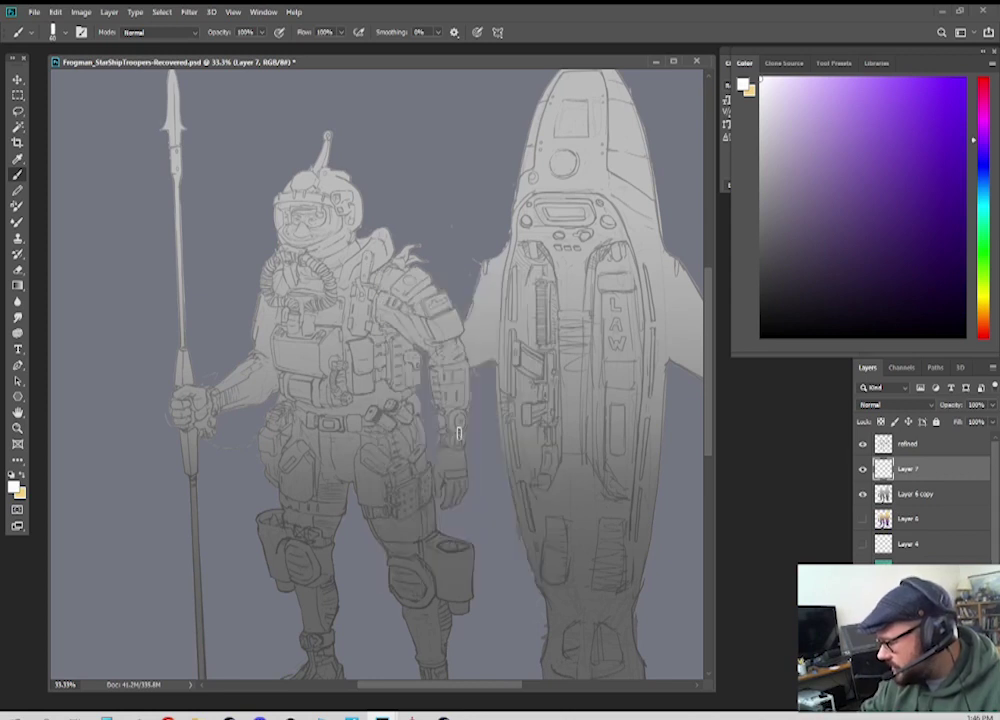
{"action": "left_click", "coordinate": [261, 32]}
{"action": "left_click_drag", "start_coordinate": [261, 47], "coordinate": [241, 45]}
Step: Paint white highlights on the frogman's shoulder armour, chest pouches and breathing hose
{"action": "left_click", "coordinate": [371, 286]}
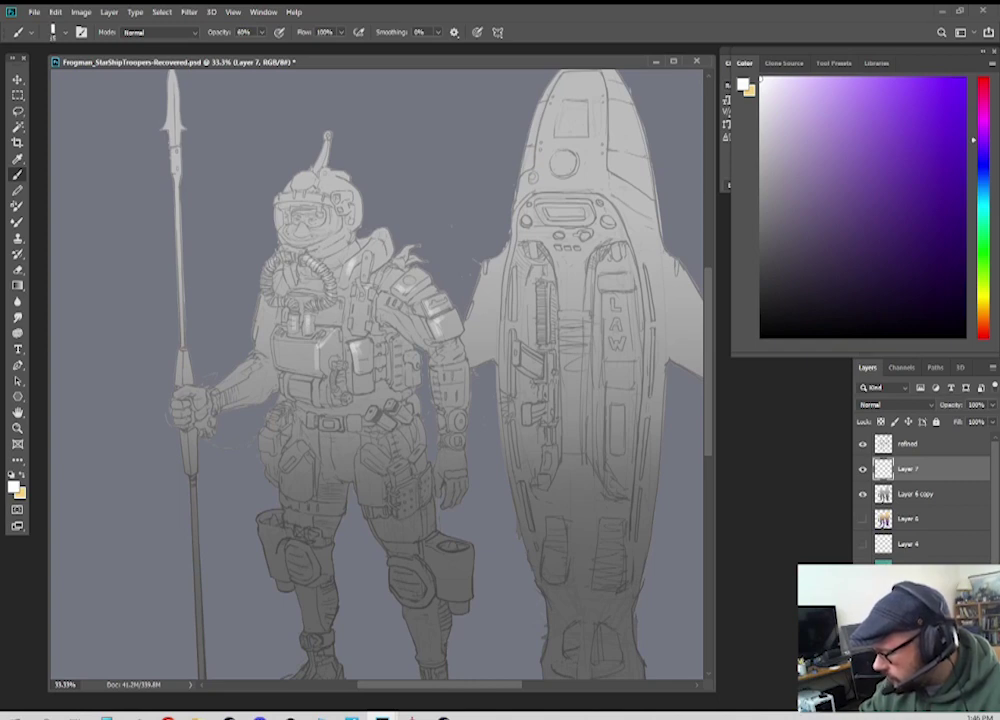
{"action": "left_click_drag", "start_coordinate": [266, 268], "coordinate": [268, 281]}
{"action": "left_click_drag", "start_coordinate": [268, 289], "coordinate": [272, 301]}
Step: Paint white highlights on the diving mask's nose, the helmet's brow rim and ear unit, and the neck collar
{"action": "key", "text": "ctrl+plus"}
{"action": "key", "text": "ctrl+plus"}
{"action": "left_click_drag", "start_coordinate": [350, 240], "coordinate": [460, 460], "text": "space"}
{"action": "key", "text": "]"}
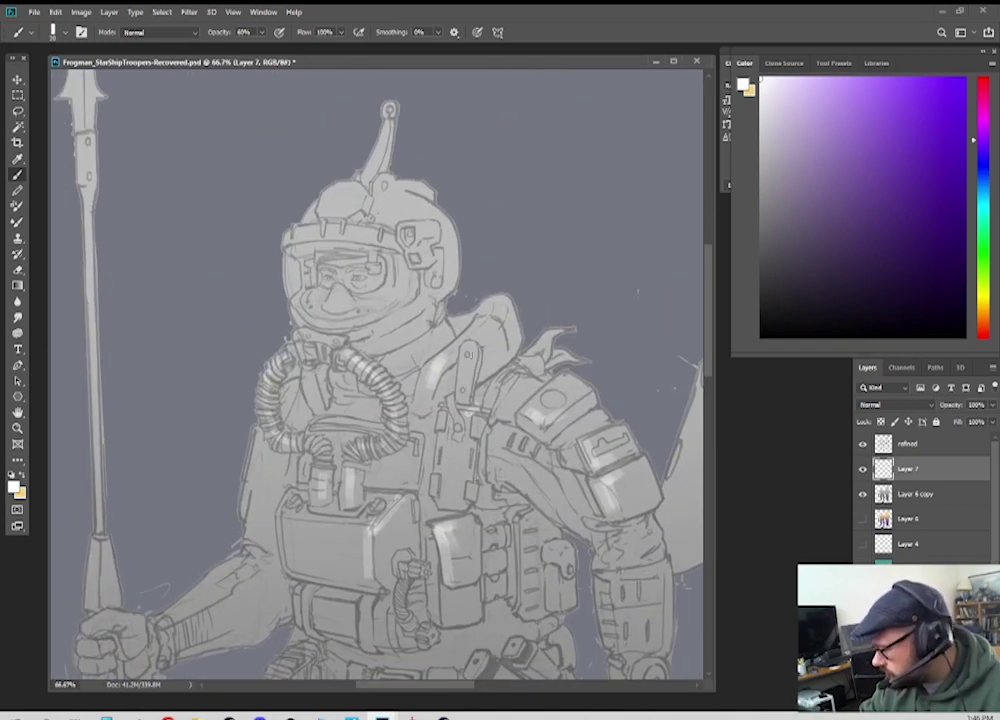
{"action": "key", "text": "["}
{"action": "key", "text": "["}
{"action": "left_click_drag", "start_coordinate": [337, 292], "coordinate": [338, 311]}
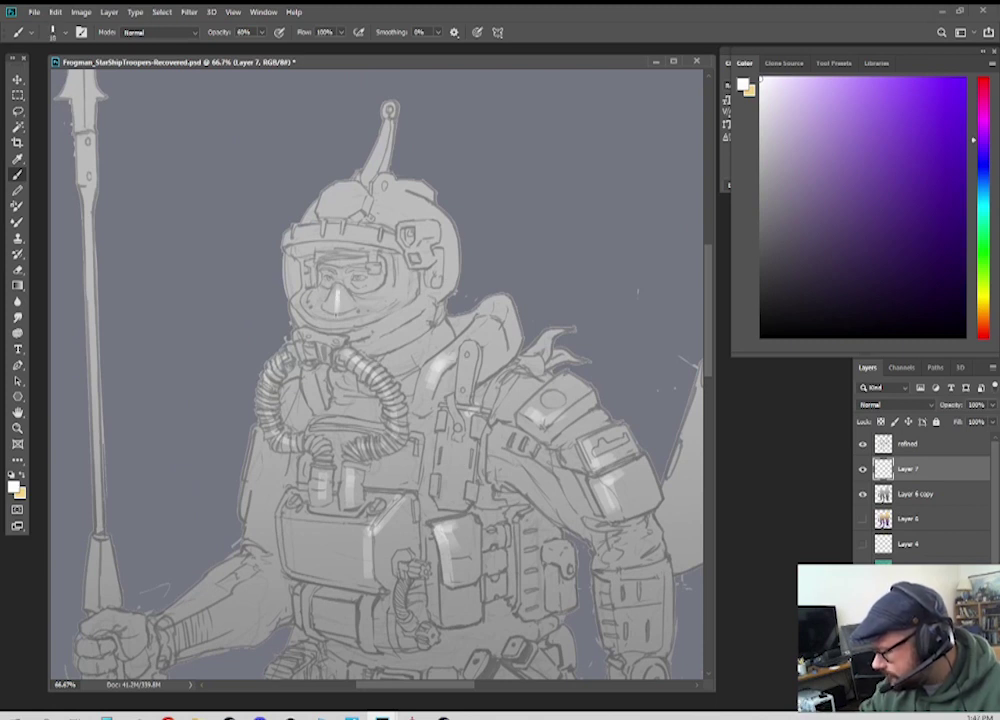
{"action": "key", "text": "]"}
{"action": "mouse_move", "coordinate": [310, 240]}
{"action": "left_mouse_down"}
{"action": "mouse_move", "coordinate": [386, 243]}
{"action": "mouse_move", "coordinate": [372, 239]}
{"action": "left_mouse_up"}
{"action": "key", "text": "]"}
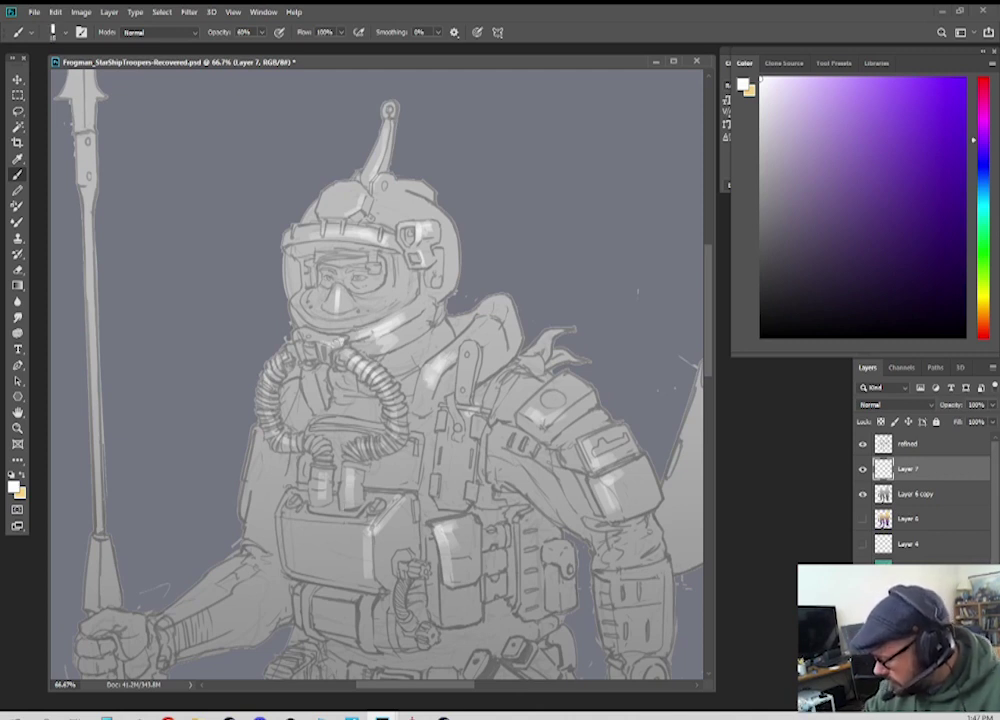
Step: Brighten the chest canisters and add fine white highlights to the breathing hose and its chest fittings with a smaller brush
{"action": "left_click_drag", "start_coordinate": [355, 470], "coordinate": [348, 502]}
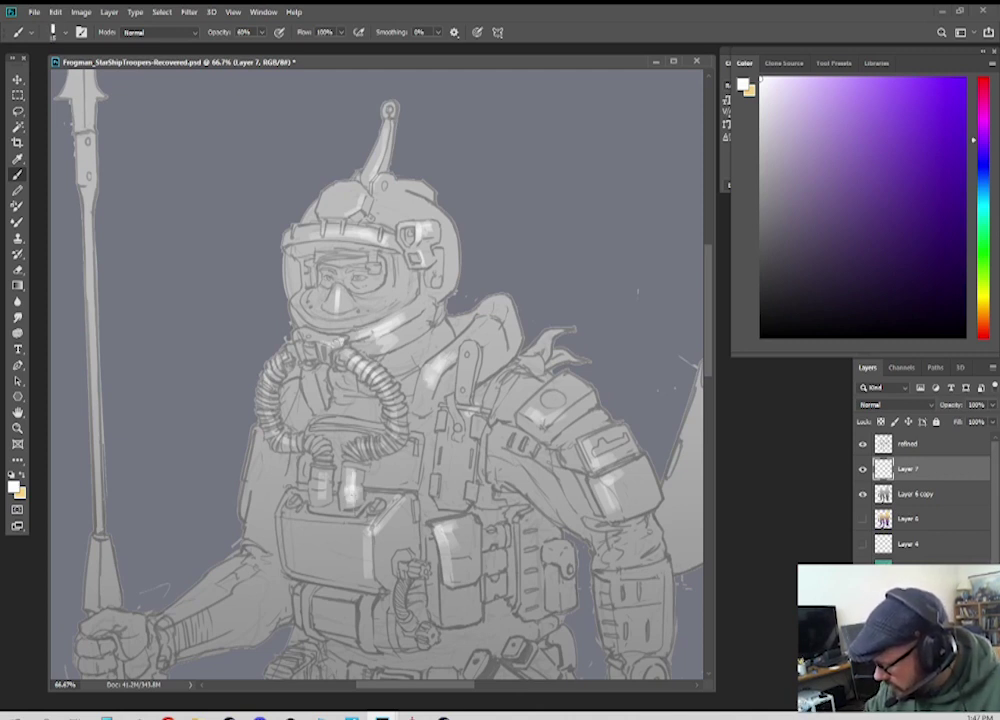
{"action": "key", "text": "bracketleft"}
{"action": "key", "text": "bracketleft"}
{"action": "key", "text": "bracketleft"}
{"action": "mouse_move", "coordinate": [311, 463]}
{"action": "left_mouse_down"}
{"action": "mouse_move", "coordinate": [326, 467]}
{"action": "mouse_move", "coordinate": [322, 329]}
{"action": "left_mouse_up"}
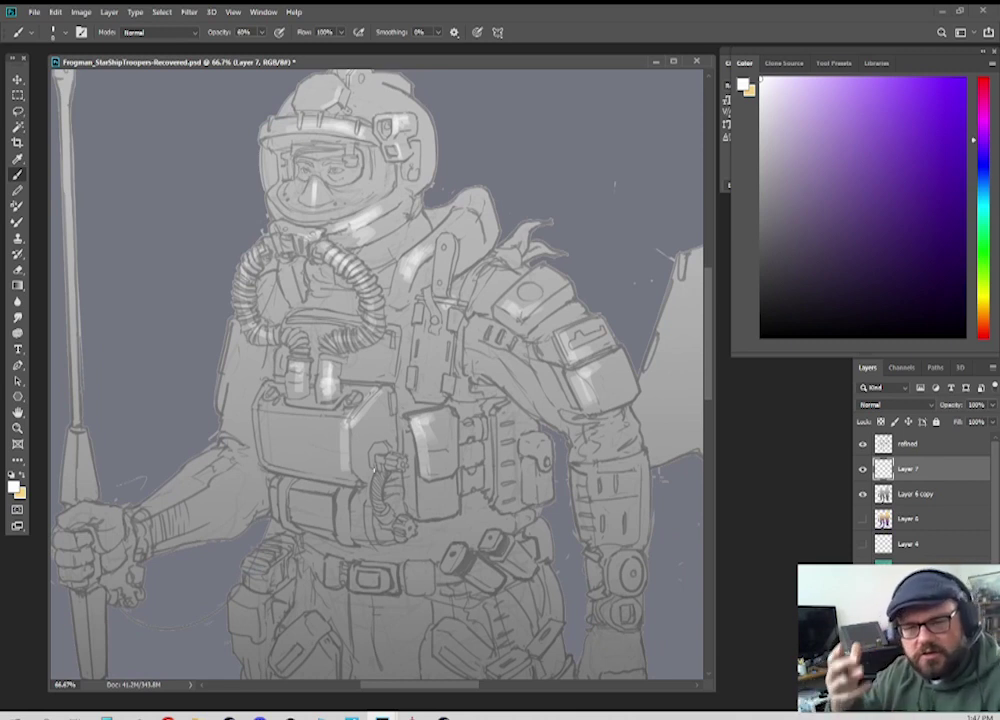
{"action": "key", "text": "alt+Tab"}
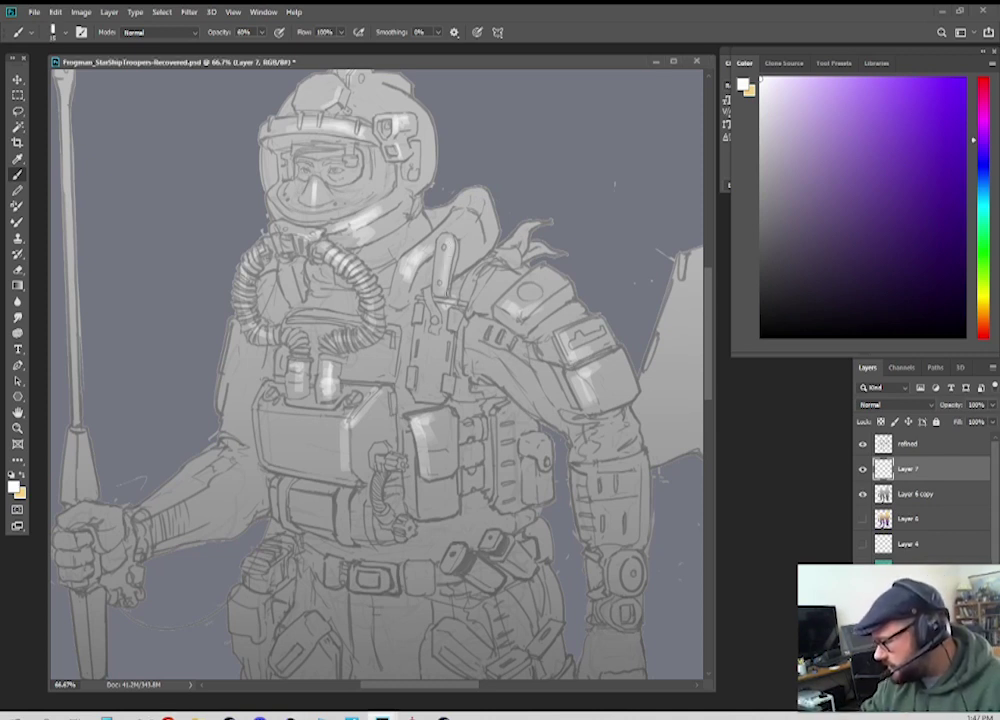
Step: Paint white highlights along the top edges of both thigh pouches and the laced holster
{"action": "scroll", "coordinate": [505, 214], "scroll_direction": "down", "scroll_amount": 3}
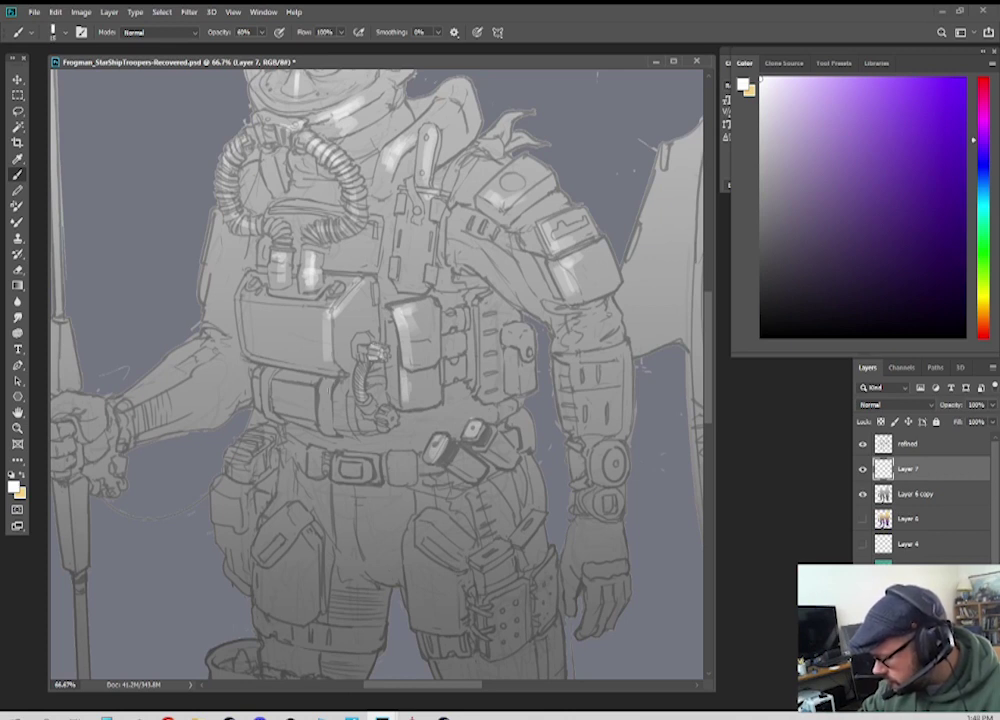
{"action": "left_click_drag", "start_coordinate": [432, 519], "coordinate": [474, 555]}
{"action": "left_click_drag", "start_coordinate": [300, 532], "coordinate": [298, 512]}
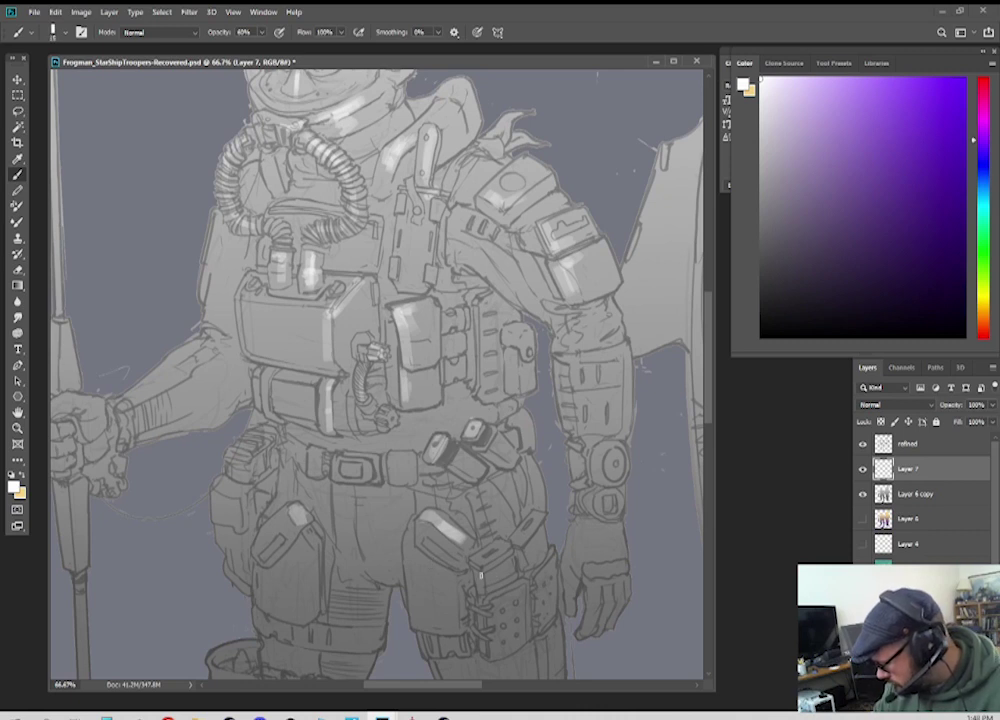
{"action": "left_click_drag", "start_coordinate": [480, 560], "coordinate": [508, 545]}
{"action": "key", "text": "["}
{"action": "key", "text": "["}
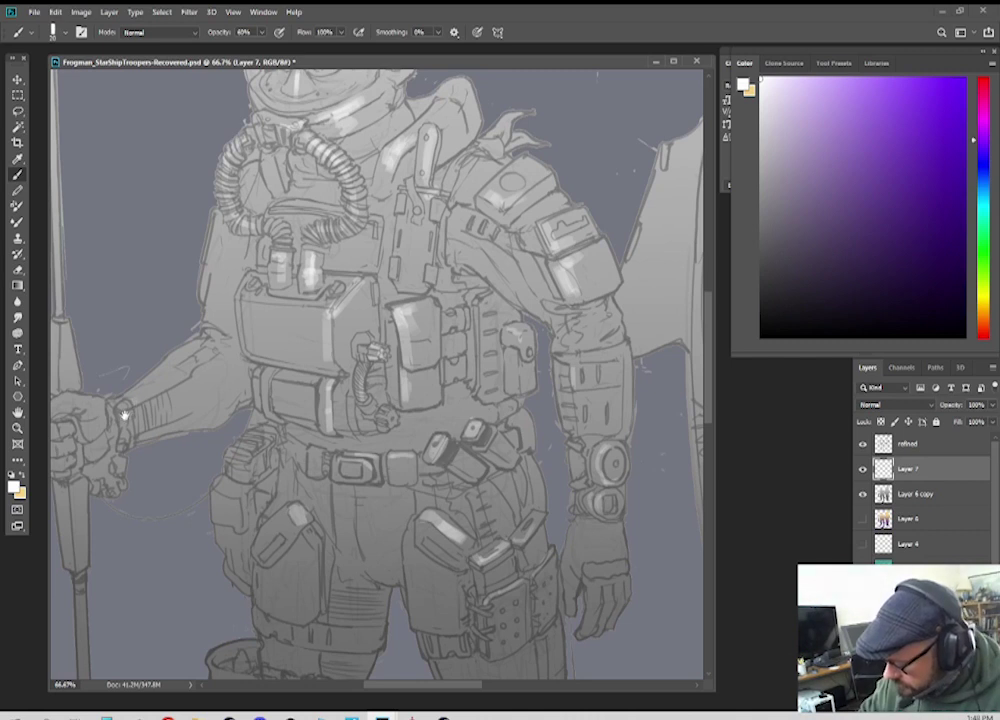
Step: Paint white highlights on the spear-holding hand and its forearm
{"action": "left_click_drag", "start_coordinate": [128, 410], "coordinate": [270, 386]}
{"action": "mouse_move", "coordinate": [188, 396]}
{"action": "left_mouse_down"}
{"action": "mouse_move", "coordinate": [197, 384]}
{"action": "mouse_move", "coordinate": [230, 380]}
{"action": "left_mouse_up"}
{"action": "key", "text": "bracketright"}
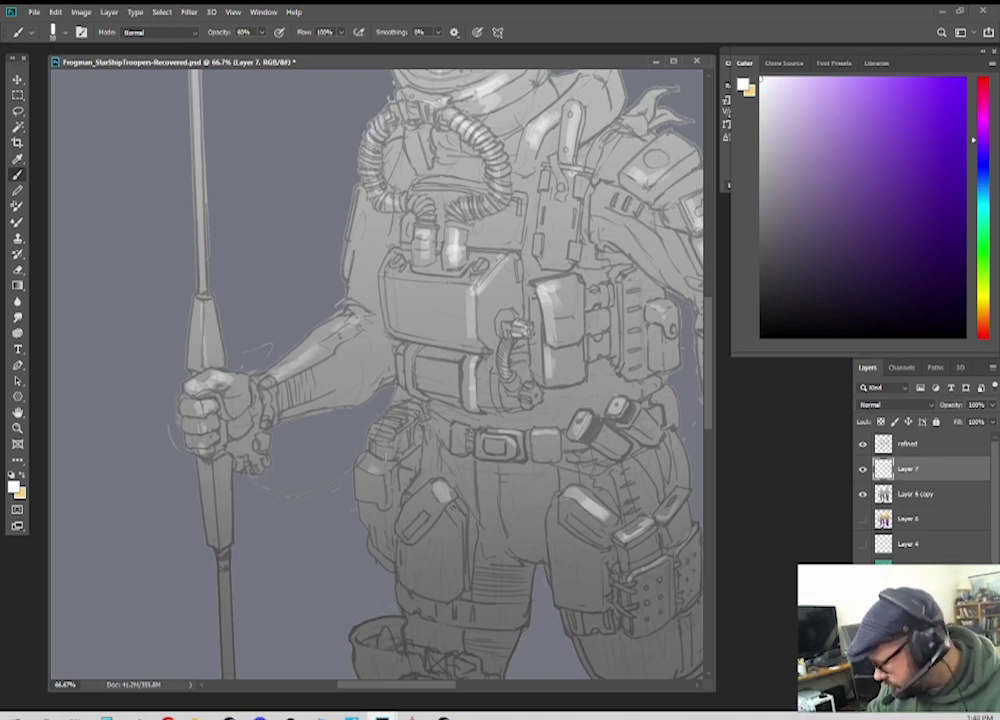
Step: Paint white highlights around the front knee pad and the rim of the leg container beside it
{"action": "left_click_drag", "start_coordinate": [509, 504], "coordinate": [358, 315]}
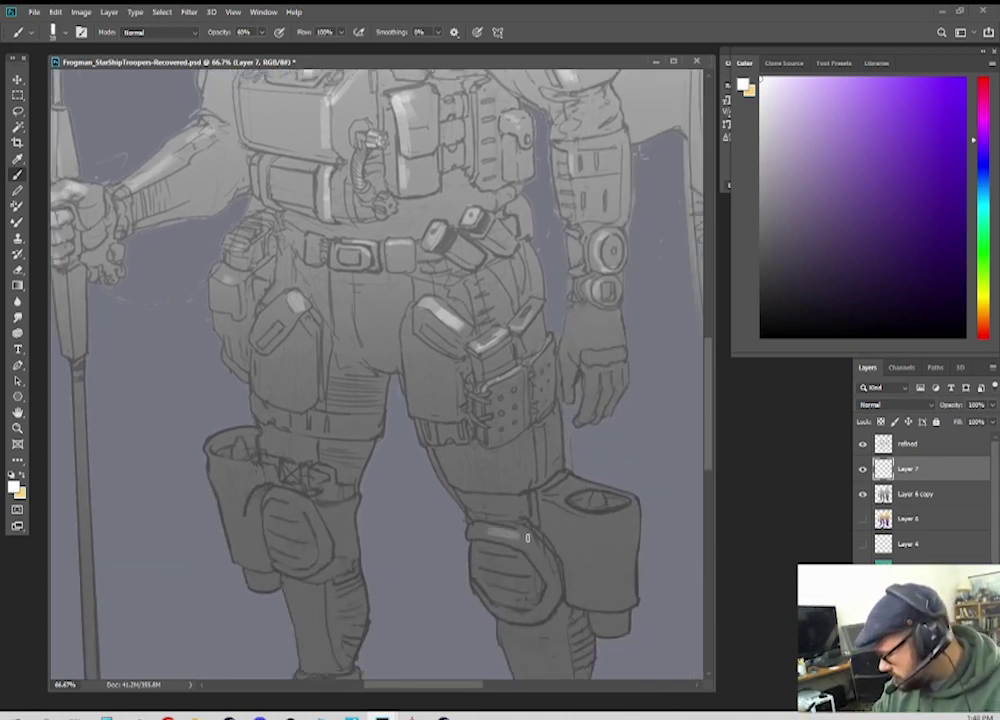
{"action": "key", "text": "ctrl+minus"}
{"action": "key", "text": "ctrl+minus"}
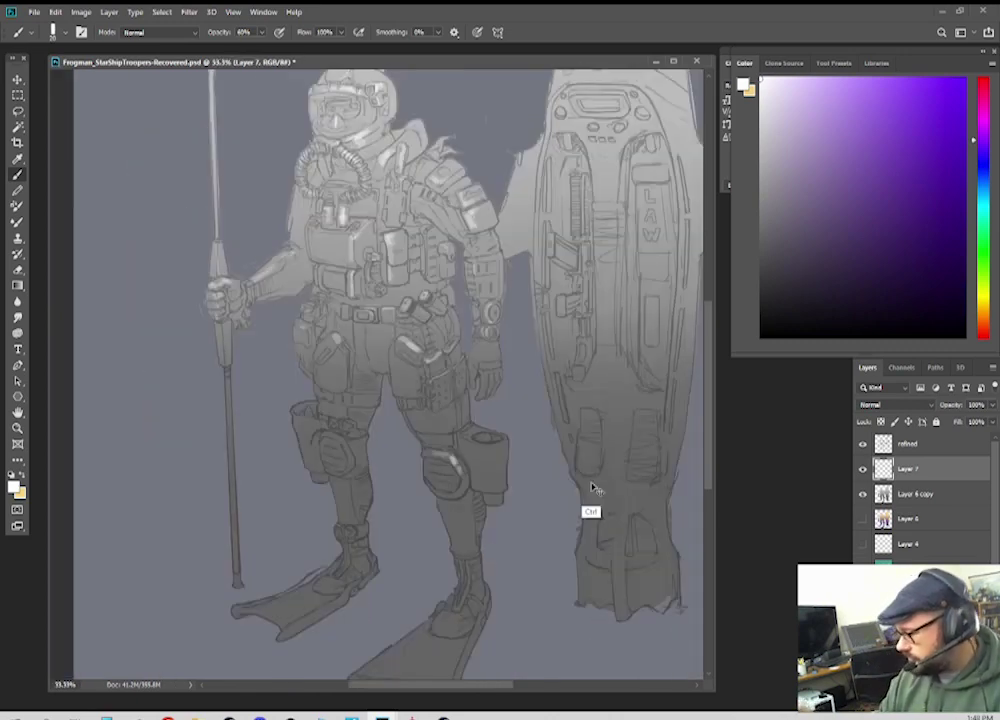
{"action": "key", "text": "ctrl+plus"}
{"action": "left_click_drag", "start_coordinate": [395, 430], "coordinate": [322, 336]}
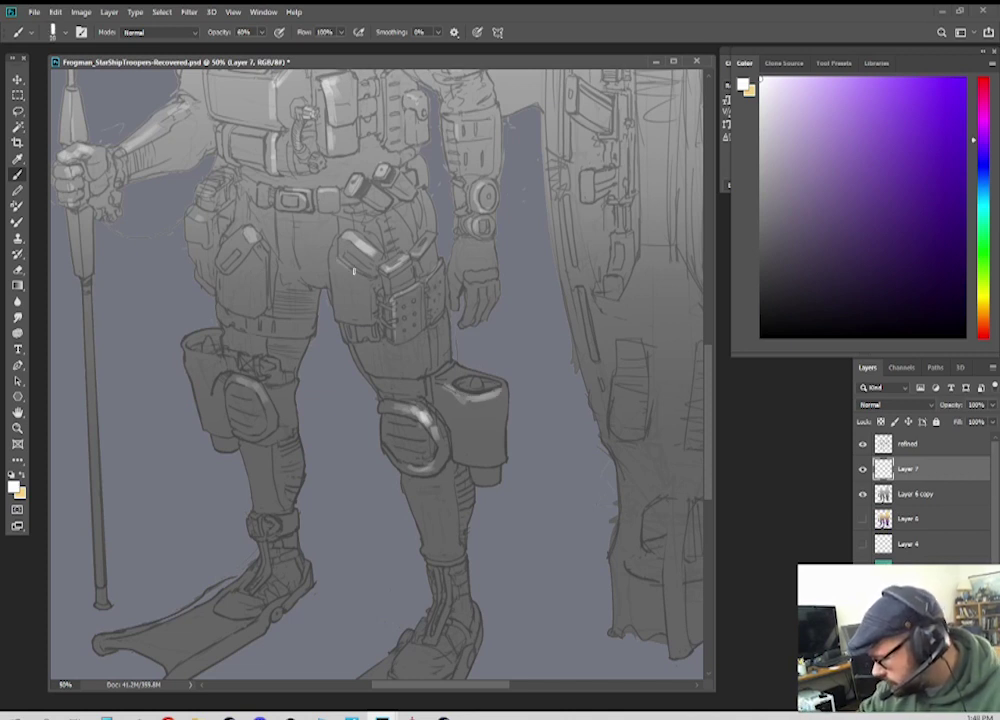
Step: Paint white highlights on the hanging gloved hand, and down the leg container and front shin with a larger brush
{"action": "left_click_drag", "start_coordinate": [468, 279], "coordinate": [472, 250]}
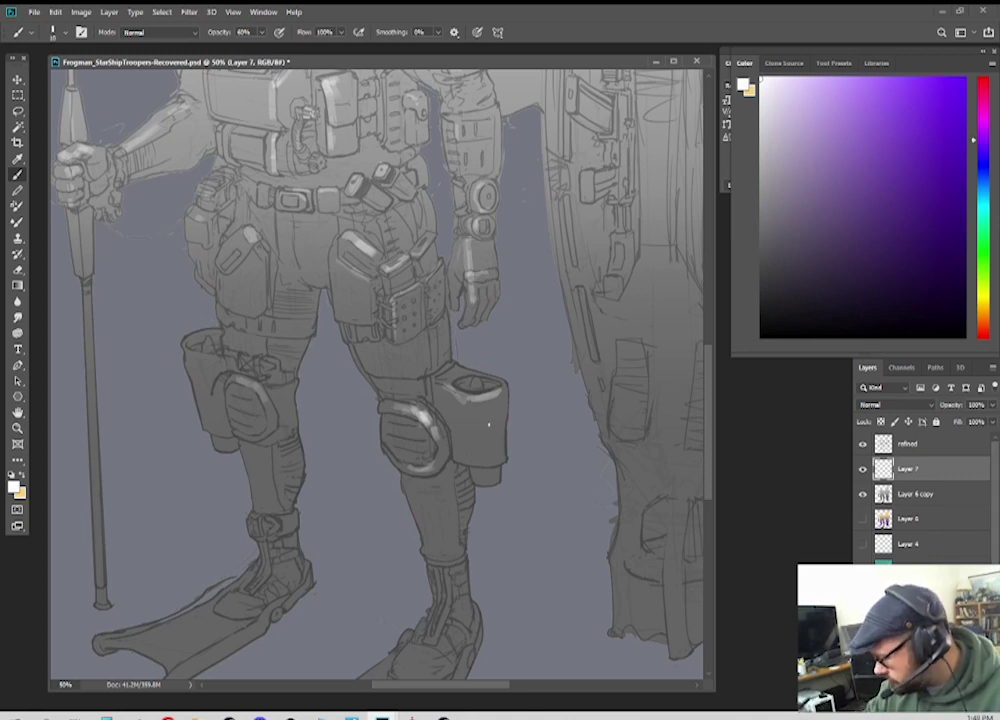
{"action": "key", "text": "bracketright"}
{"action": "key", "text": "bracketright"}
{"action": "key", "text": "bracketright"}
{"action": "mouse_move", "coordinate": [479, 400]}
{"action": "left_mouse_down"}
{"action": "mouse_move", "coordinate": [484, 458]}
{"action": "mouse_move", "coordinate": [482, 435]}
{"action": "mouse_move", "coordinate": [439, 480]}
{"action": "mouse_move", "coordinate": [446, 535]}
{"action": "left_mouse_up"}
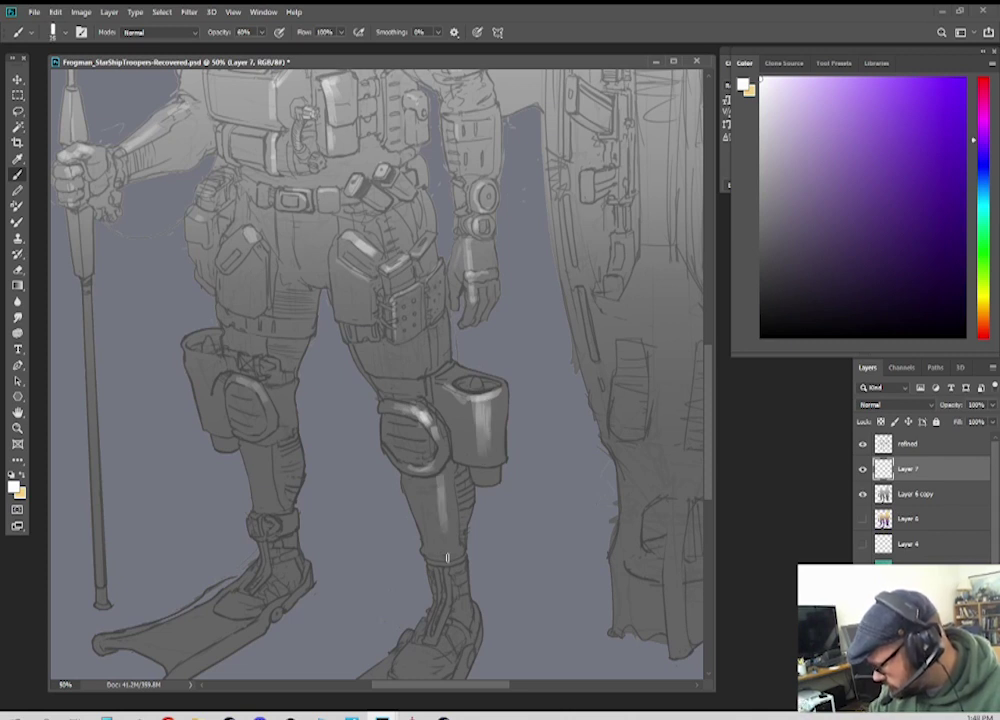
Step: Paint white highlights on the front boot's toe and along the edges of both swim fins
{"action": "scroll", "coordinate": [440, 620], "scroll_direction": "down", "scroll_amount": 3}
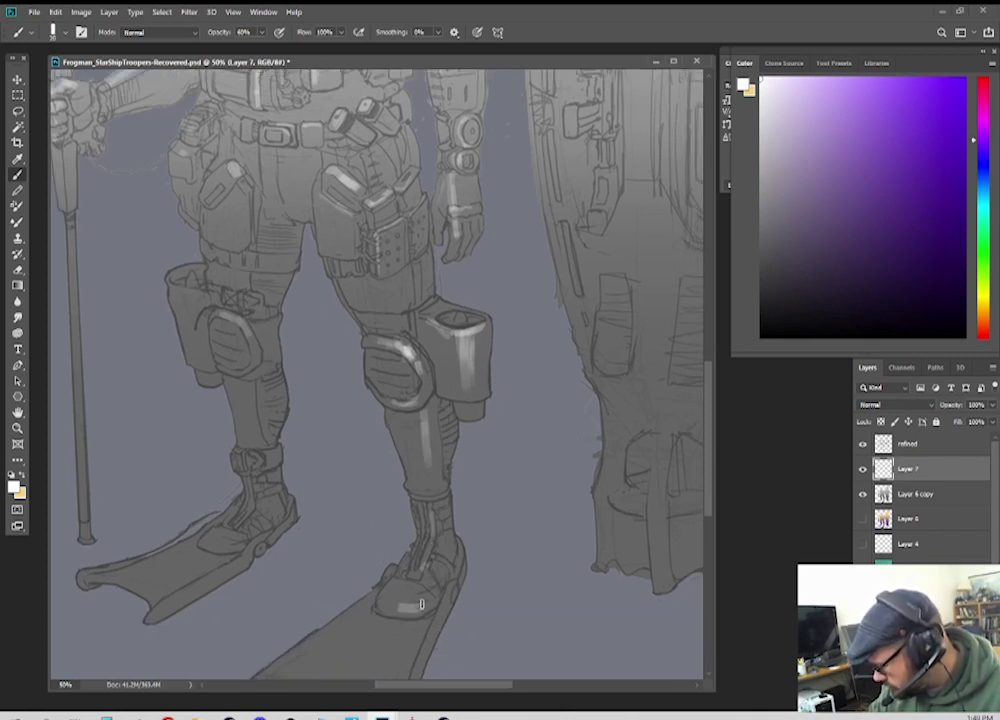
{"action": "scroll", "coordinate": [444, 617], "scroll_direction": "down", "scroll_amount": 5}
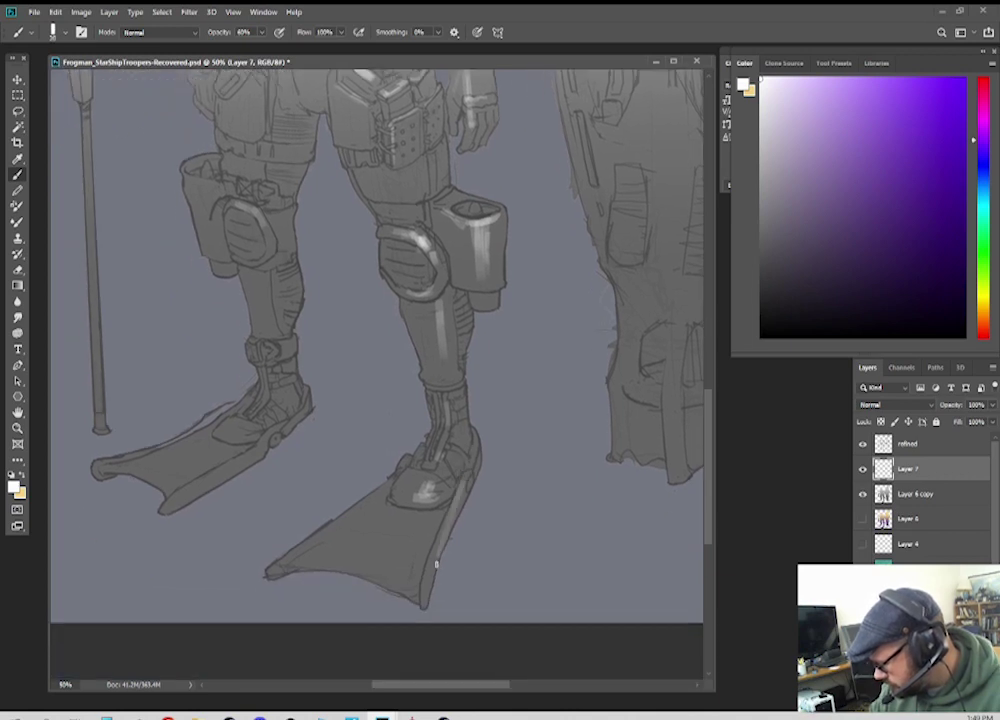
{"action": "left_click_drag", "start_coordinate": [450, 521], "coordinate": [437, 548]}
{"action": "left_click_drag", "start_coordinate": [372, 563], "coordinate": [412, 579]}
{"action": "left_click_drag", "start_coordinate": [414, 579], "coordinate": [417, 559]}
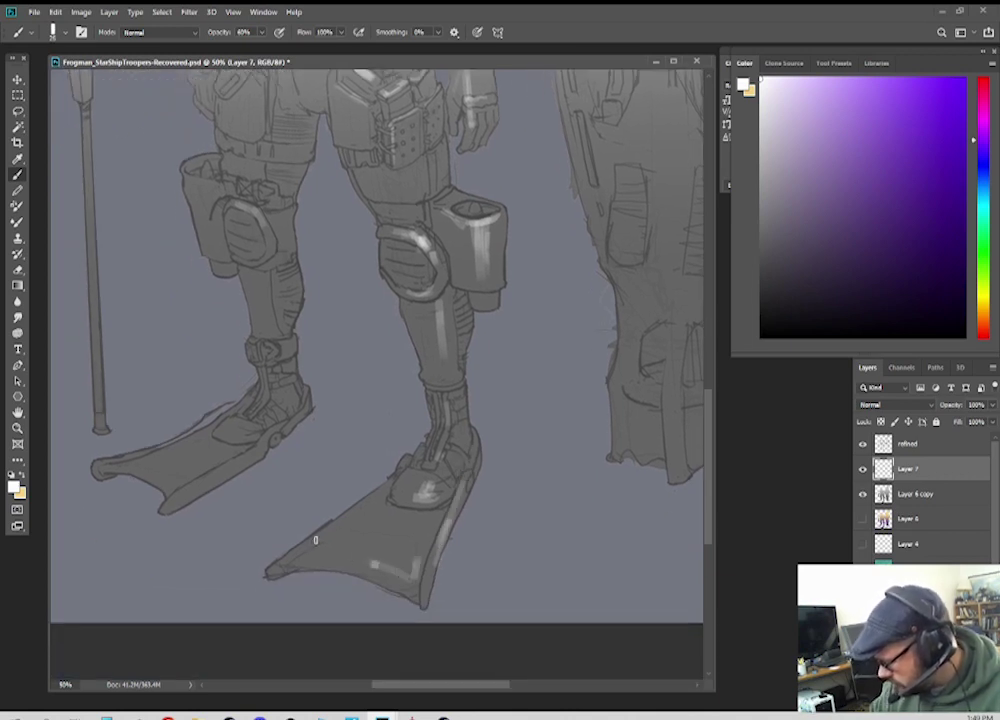
{"action": "key", "text": "["}
{"action": "left_click_drag", "start_coordinate": [303, 552], "coordinate": [345, 521]}
{"action": "key", "text": "["}
{"action": "left_click_drag", "start_coordinate": [172, 503], "coordinate": [252, 454]}
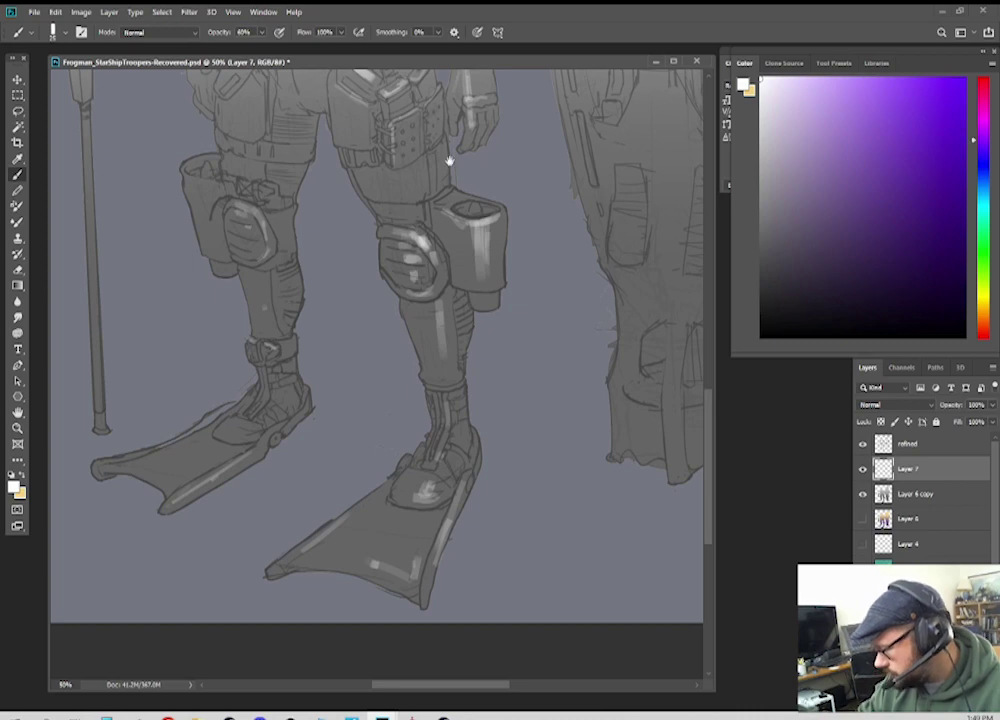
Step: Paint white highlights on the front thigh, belt gear, forearm, chest straps and round shoulder emblem
{"action": "scroll", "coordinate": [450, 160], "scroll_direction": "up", "scroll_amount": 3}
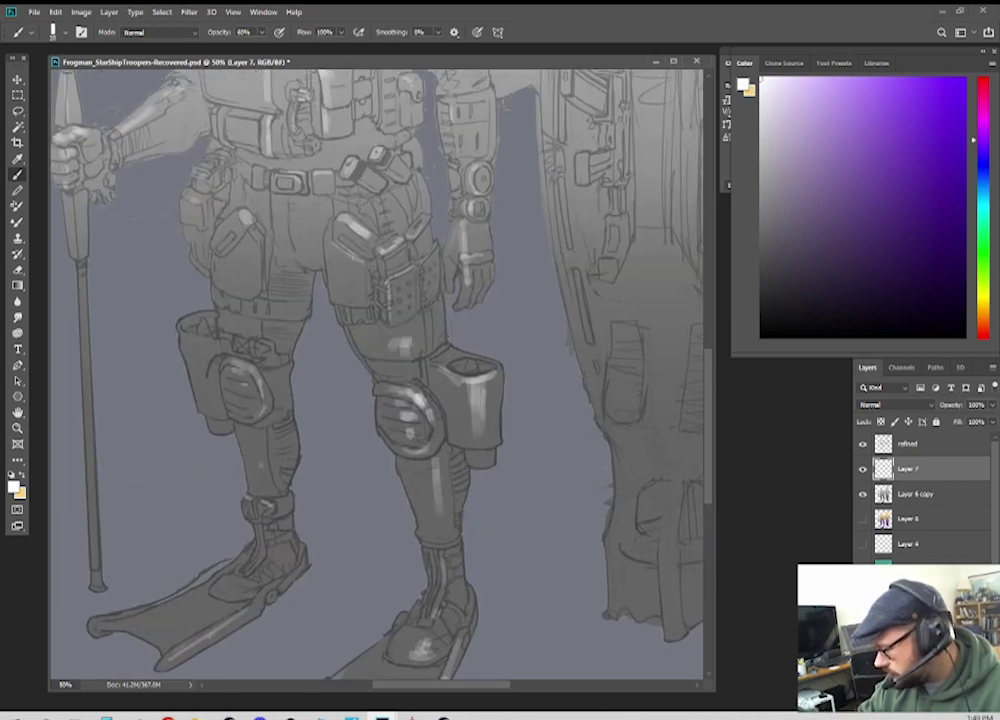
{"action": "scroll", "coordinate": [278, 253], "scroll_direction": "up", "scroll_amount": 3}
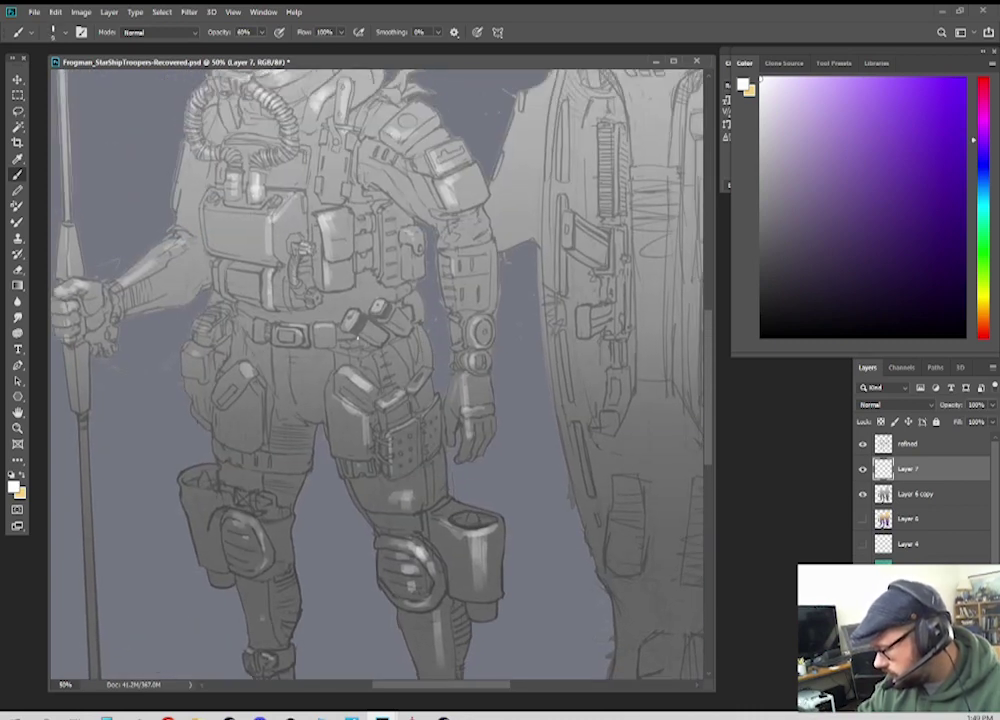
{"action": "key", "text": "["}
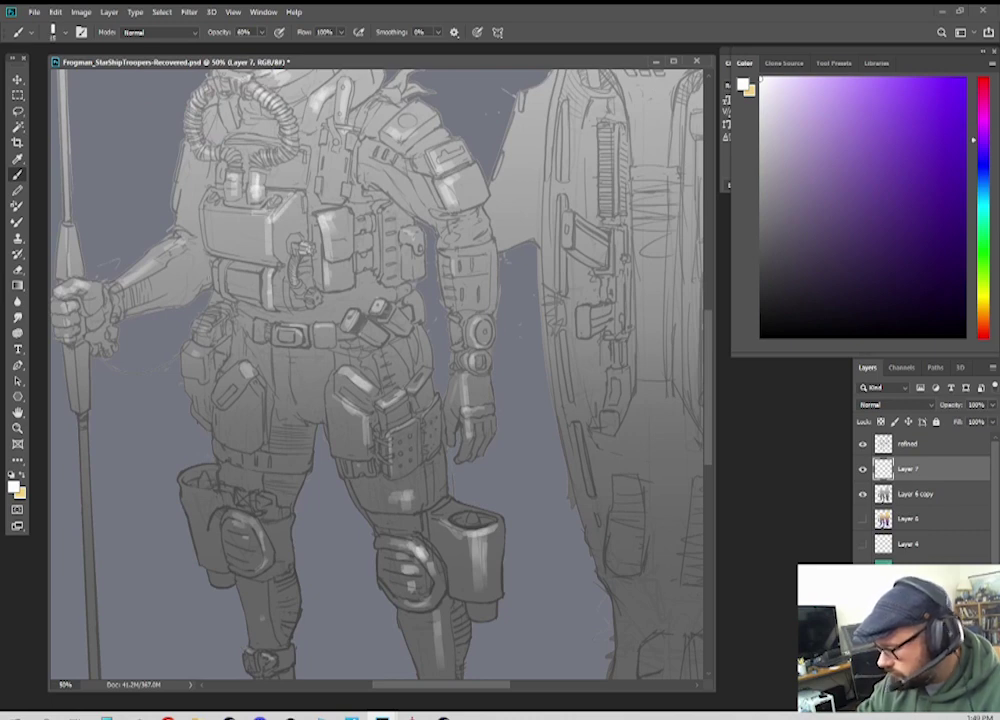
{"action": "left_click_drag", "start_coordinate": [151, 273], "coordinate": [250, 323]}
{"action": "left_click_drag", "start_coordinate": [164, 278], "coordinate": [171, 322]}
{"action": "left_click_drag", "start_coordinate": [543, 150], "coordinate": [496, 237]}
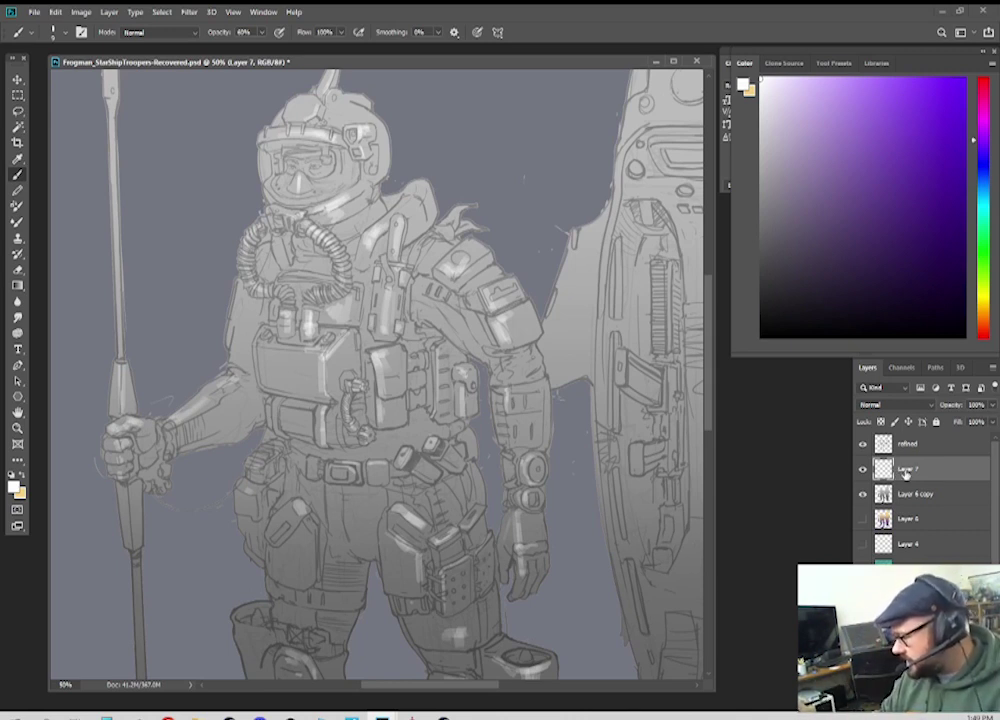
Step: Move Layer 7 above the refined line-art layer so the highlights cover the lines
{"action": "left_click_drag", "start_coordinate": [906, 473], "coordinate": [908, 449]}
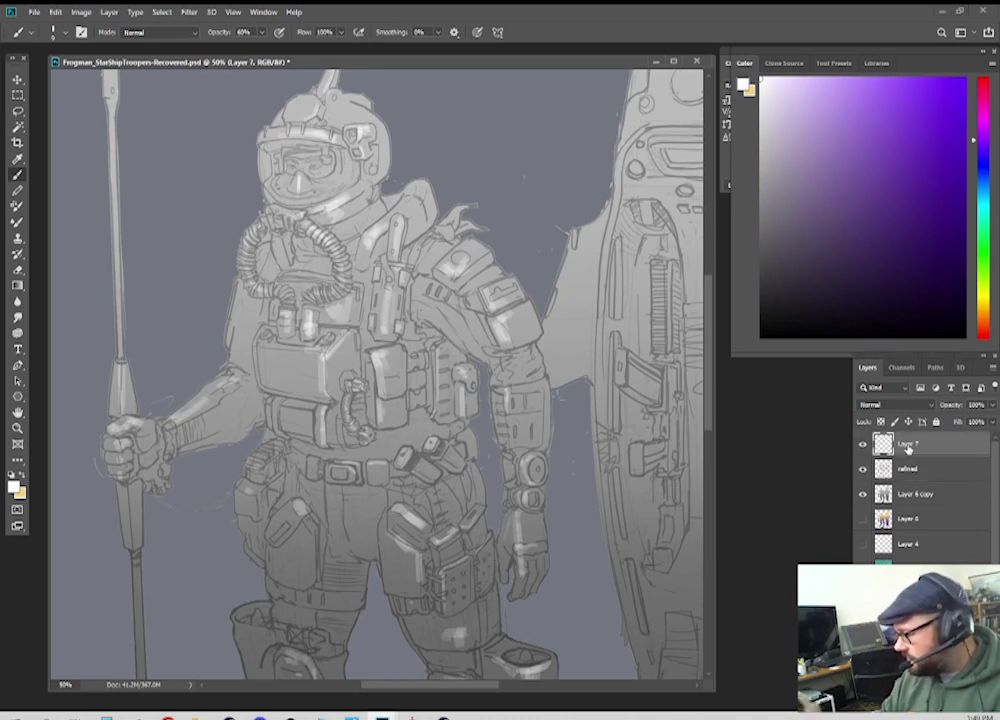
{"action": "key", "text": "ctrl+minus"}
{"action": "key", "text": "ctrl+plus"}
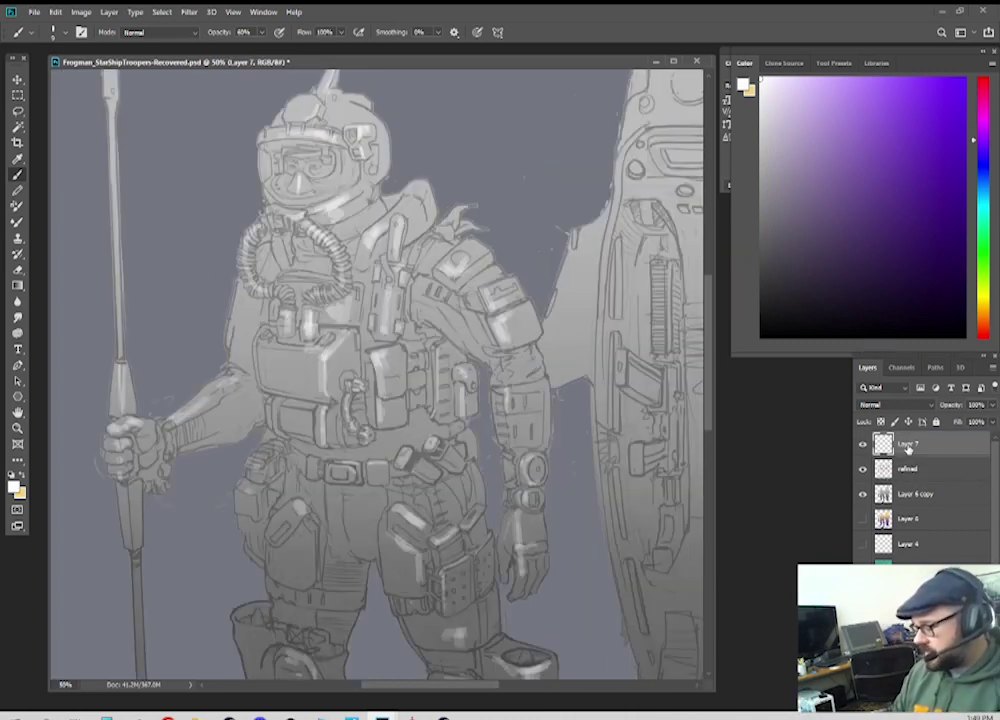
{"action": "left_click_drag", "start_coordinate": [380, 400], "coordinate": [373, 361]}
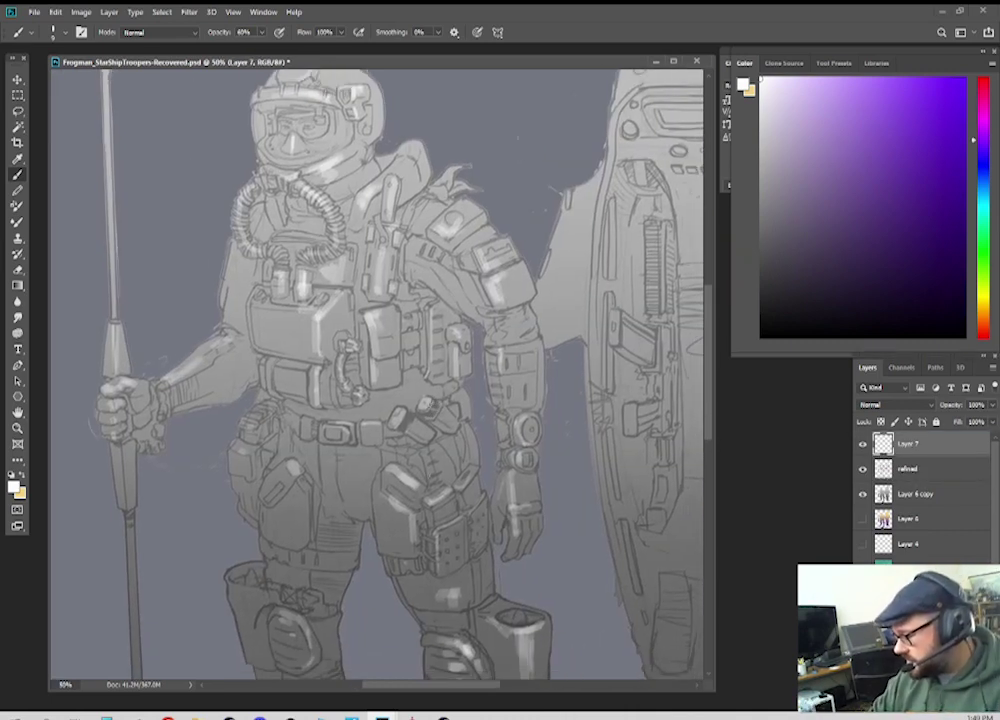
Step: Add white highlights to the helmet lamp and antenna, and toggle Layer 7's visibility to compare the drawing with and without highlights
{"action": "left_click", "coordinate": [861, 445]}
{"action": "left_click", "coordinate": [861, 445]}
{"action": "left_click_drag", "start_coordinate": [283, 185], "coordinate": [273, 261]}
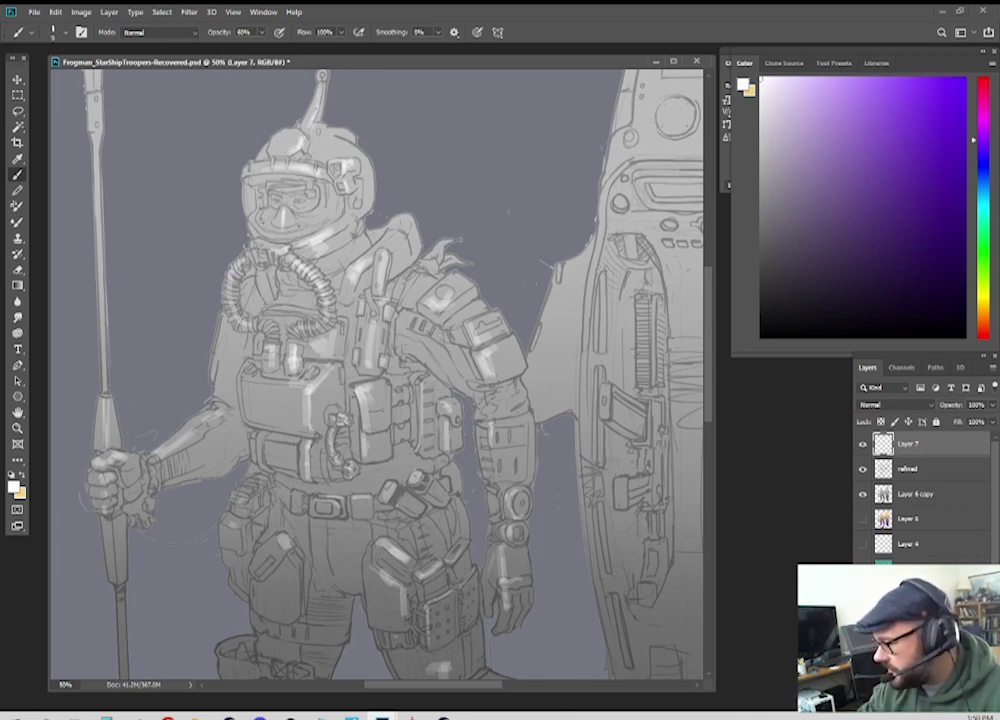
{"action": "left_click", "coordinate": [862, 444]}
{"action": "left_click", "coordinate": [862, 444]}
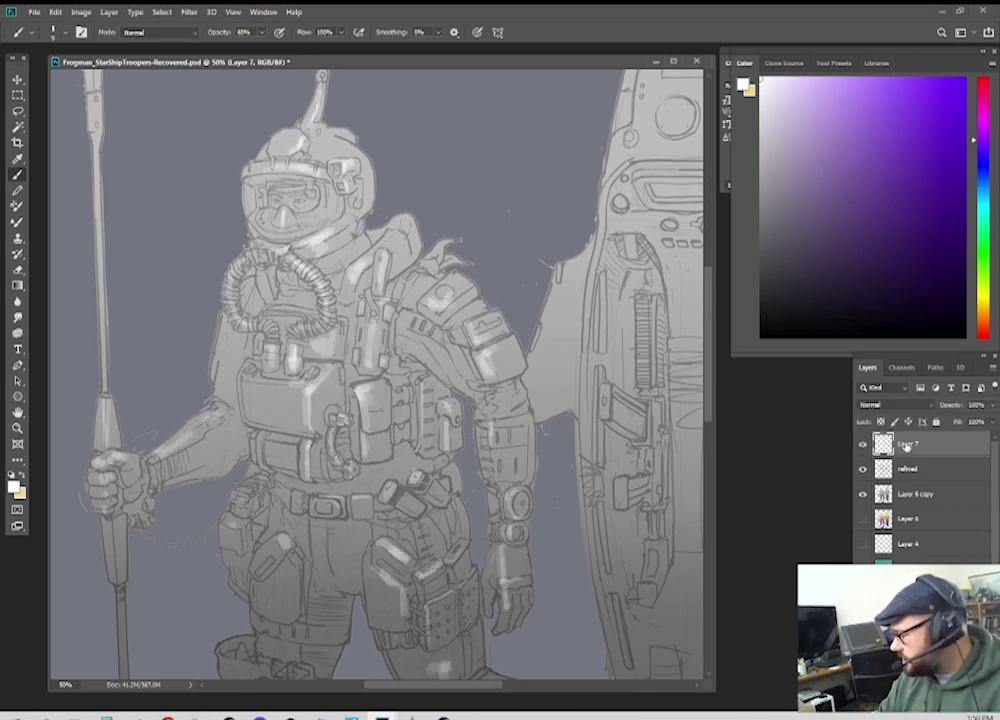
Step: Rename Layer 7 as "highlights" and the refined layer as "drawing", and widen the Layers panel
{"action": "double_click", "coordinate": [908, 444]}
{"action": "type", "text": "Highl"}
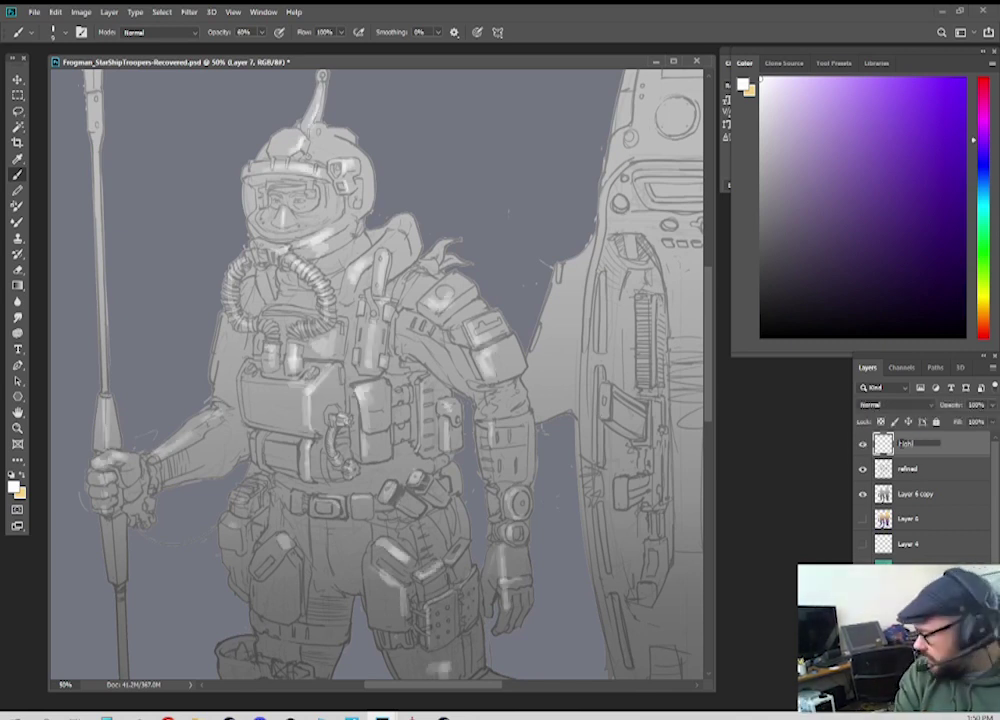
{"action": "type", "text": "ights"}
{"action": "key", "text": "Return"}
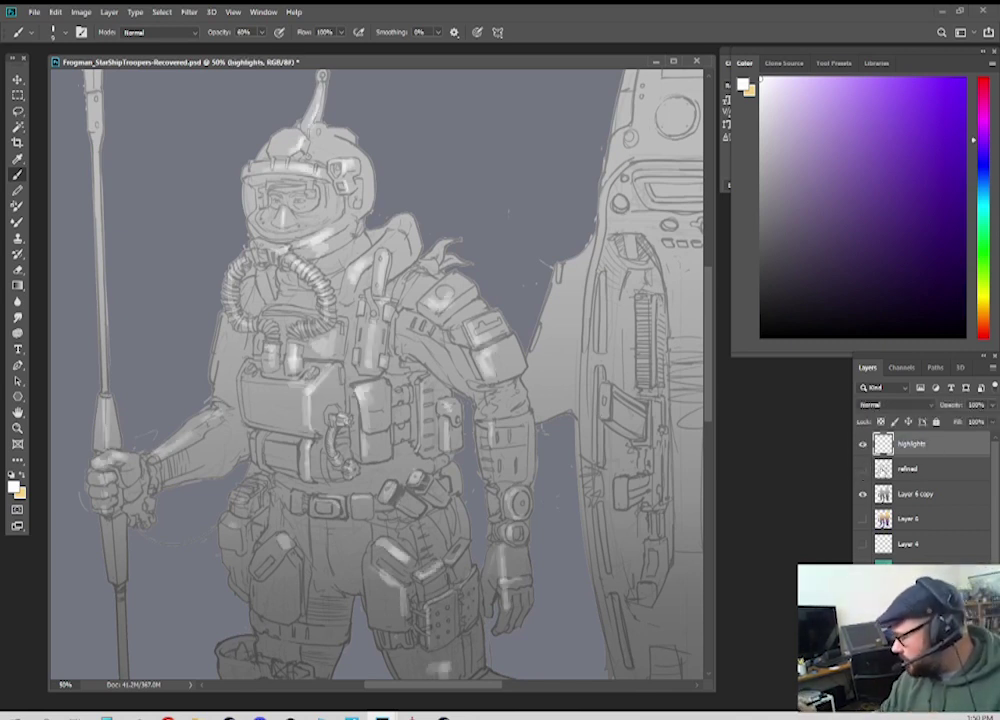
{"action": "double_click", "coordinate": [906, 469]}
{"action": "type", "text": "drawing"}
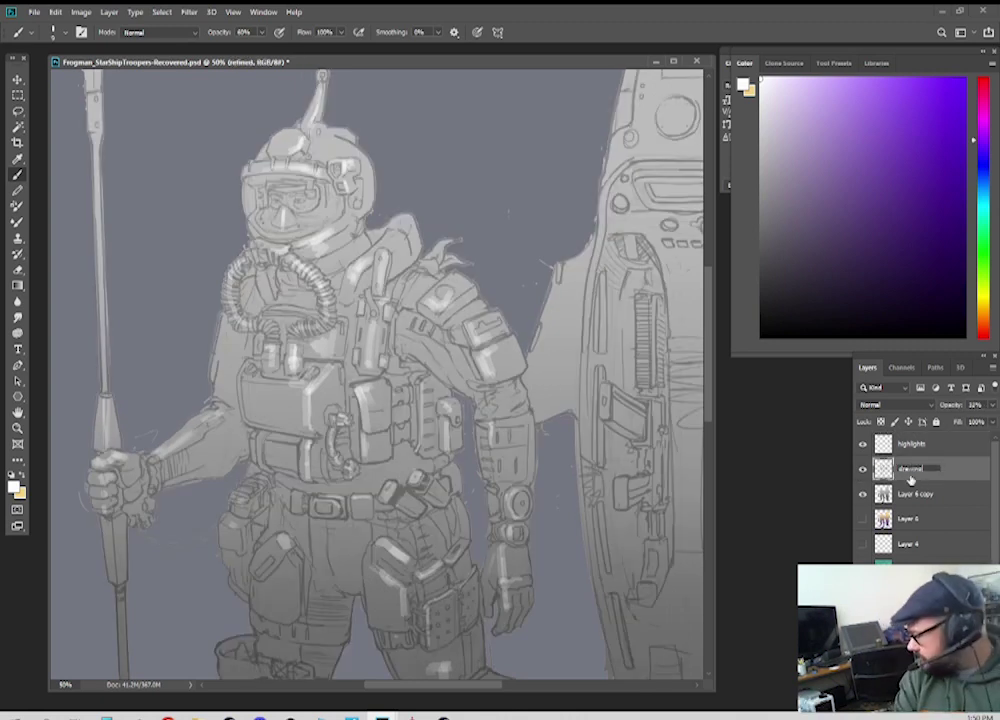
{"action": "key", "text": "Return"}
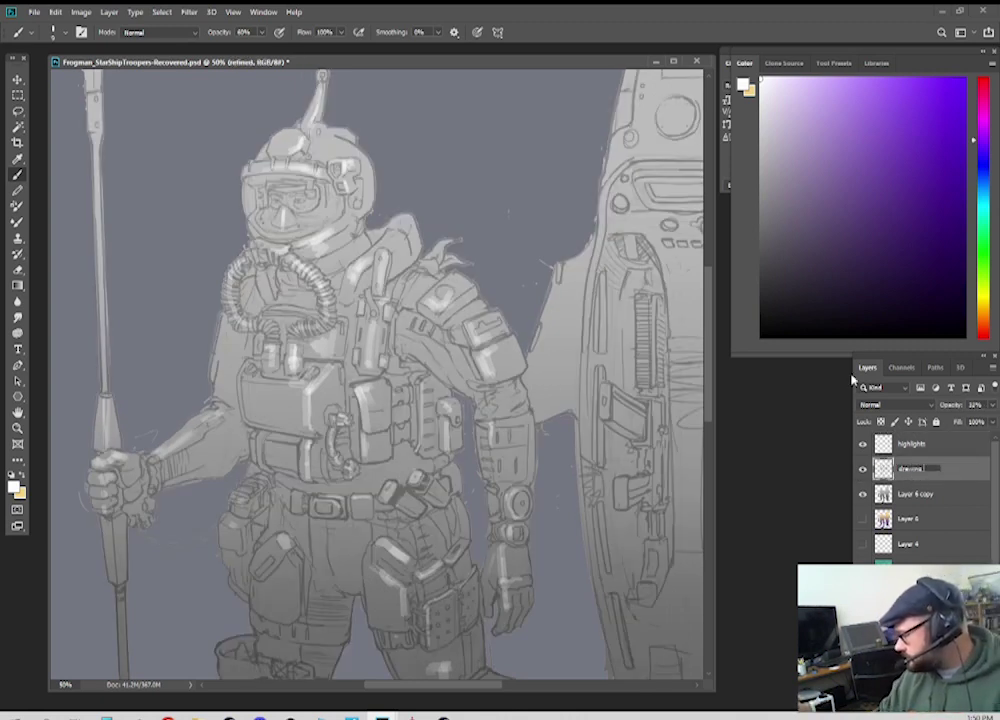
{"action": "mouse_move", "coordinate": [852, 374]}
{"action": "left_mouse_down"}
{"action": "mouse_move", "coordinate": [752, 386]}
{"action": "mouse_move", "coordinate": [796, 375]}
{"action": "left_mouse_up"}
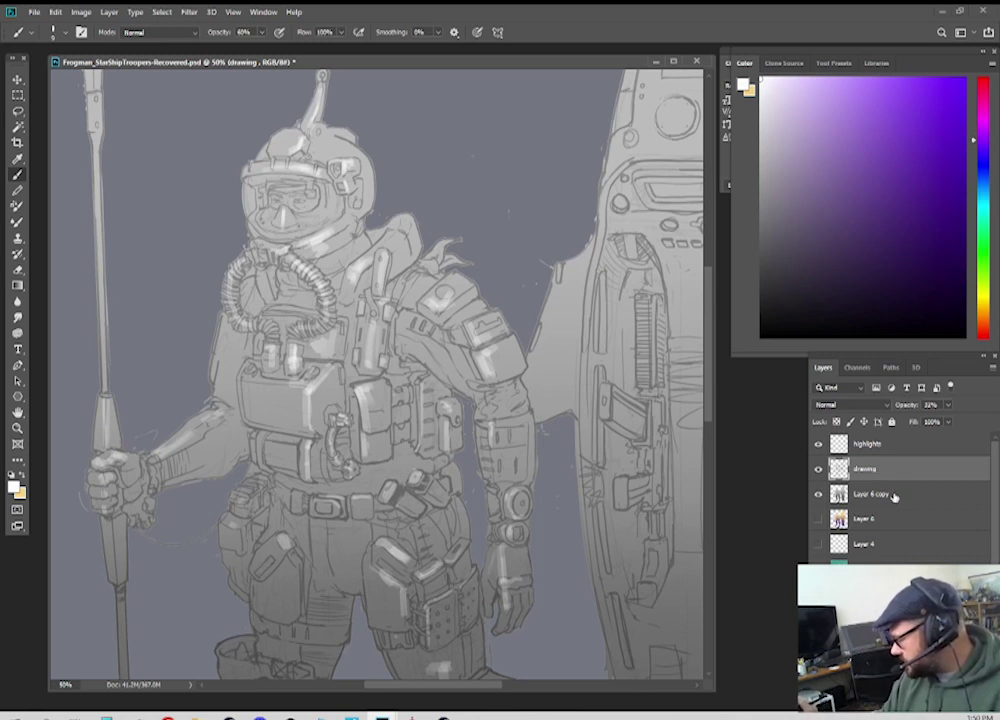
Step: Create a new layer named "shadows" above the drawing layer and set the foreground colour to black
{"action": "key", "text": "ctrl+shift+alt+n"}
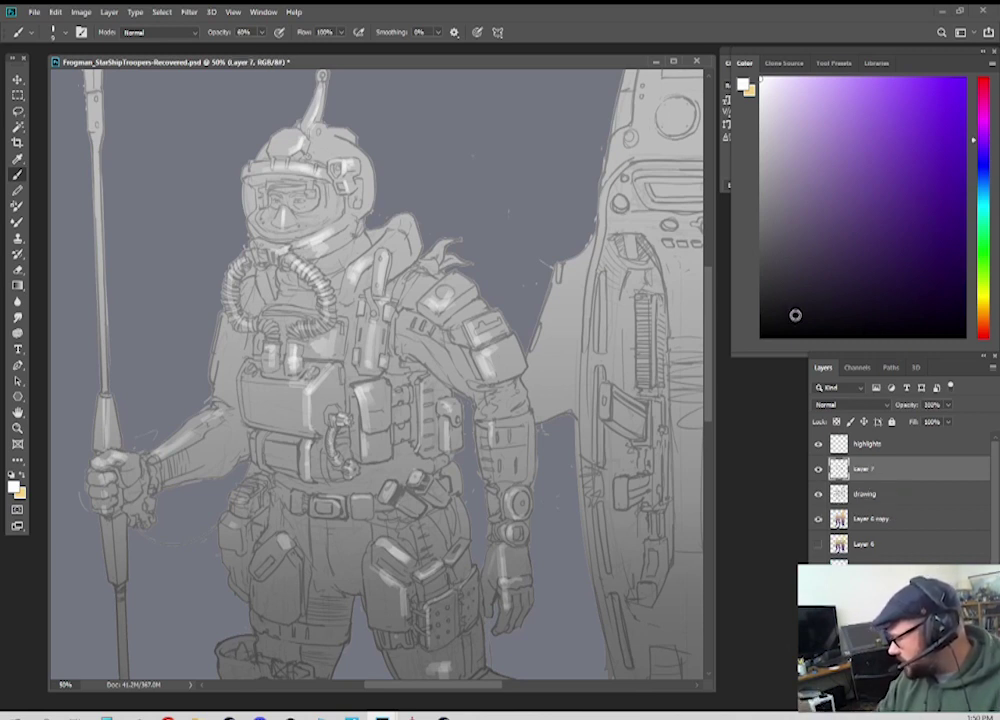
{"action": "left_click", "coordinate": [760, 305]}
{"action": "left_click_drag", "start_coordinate": [760, 305], "coordinate": [760, 338]}
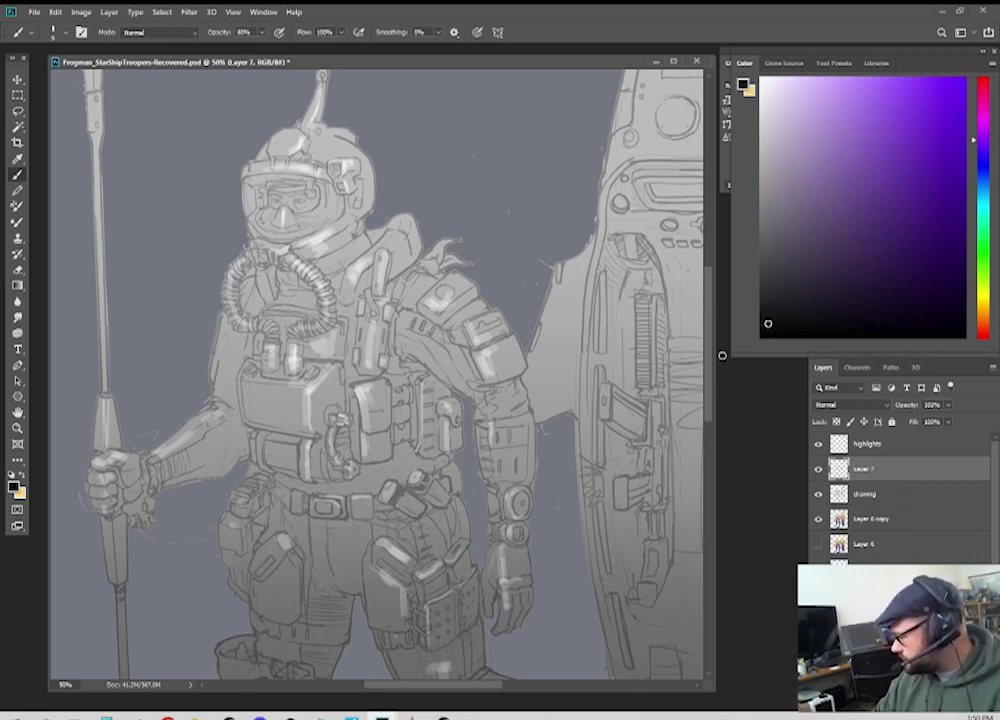
{"action": "double_click", "coordinate": [863, 467]}
{"action": "type", "text": "shad"}
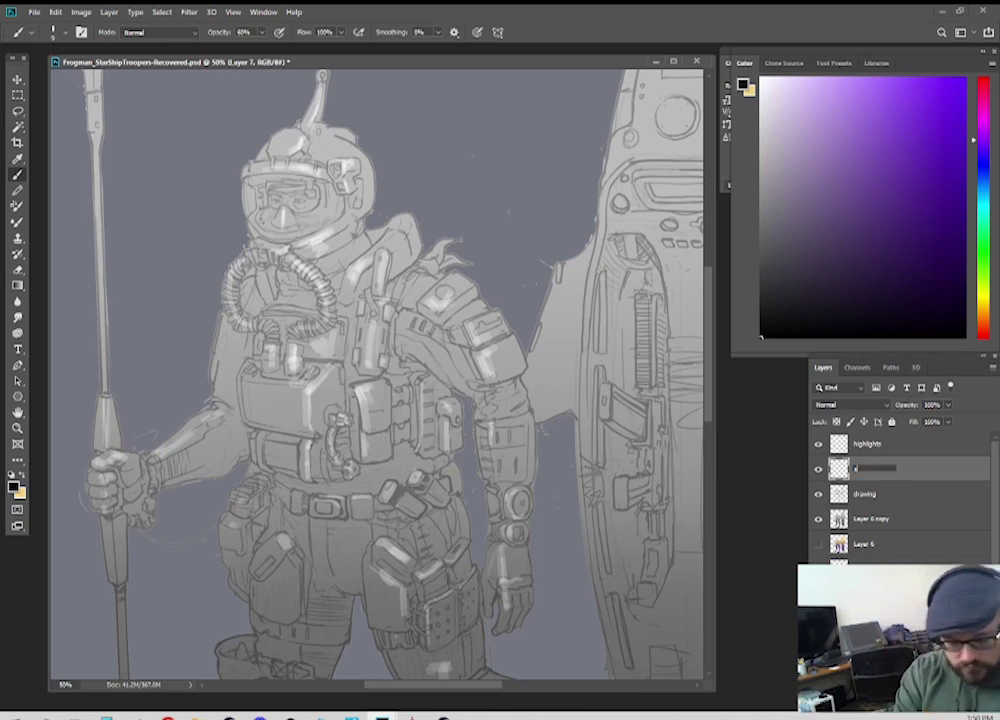
{"action": "type", "text": "ows"}
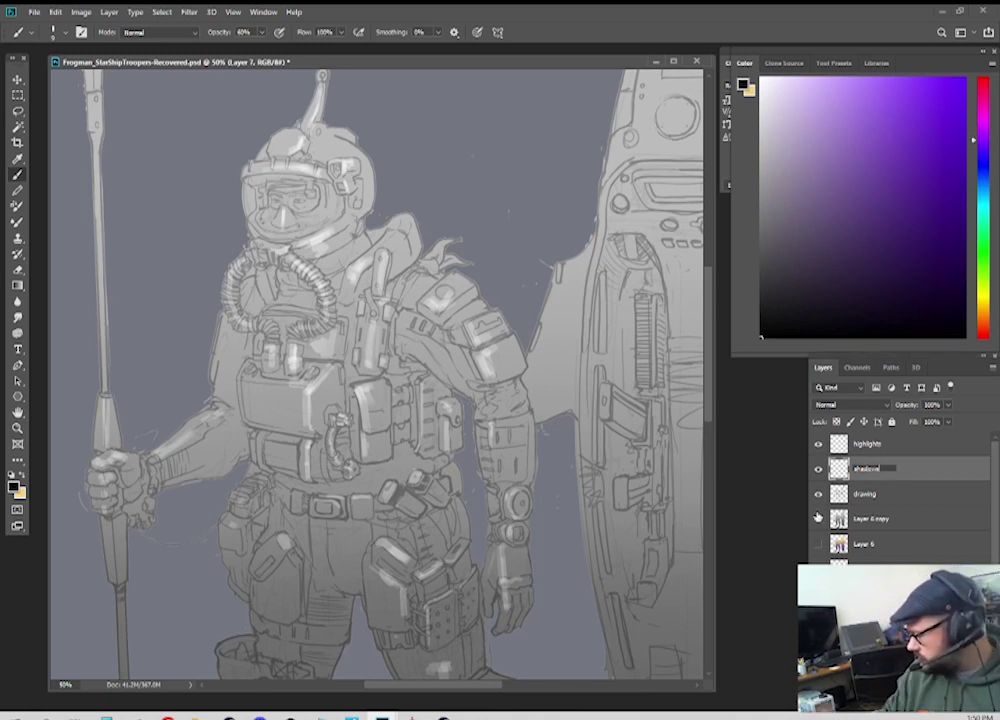
{"action": "key", "text": "Return"}
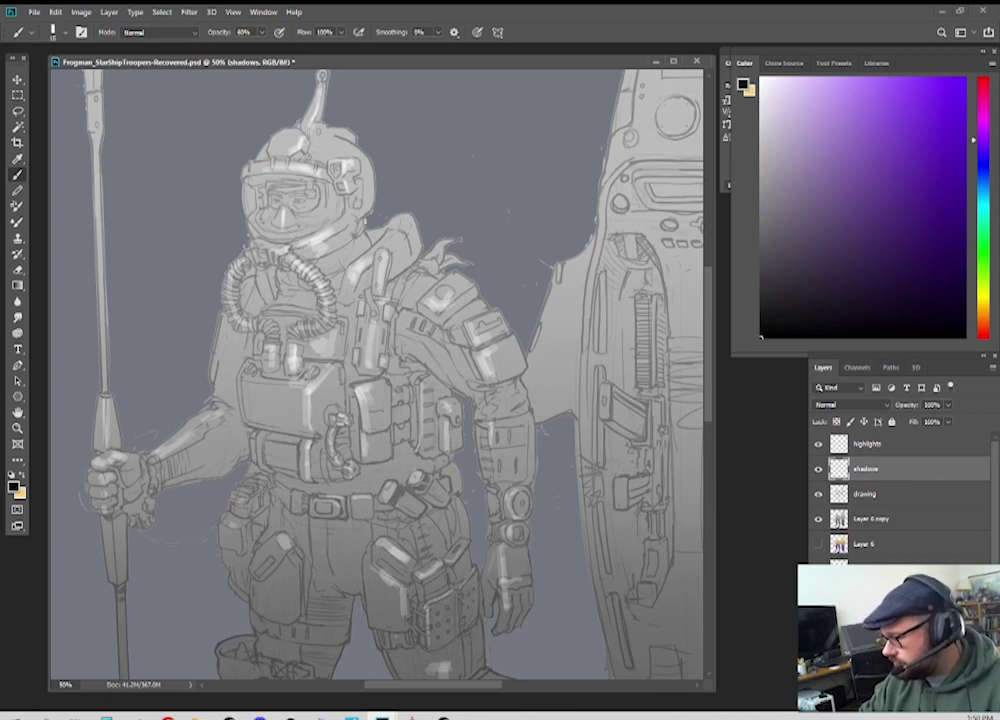
Step: Pick a brush preset for the shadows and load the silhouettes of Layer 6 copy as a selection
{"action": "right_click", "coordinate": [368, 223]}
{"action": "double_click", "coordinate": [447, 392]}
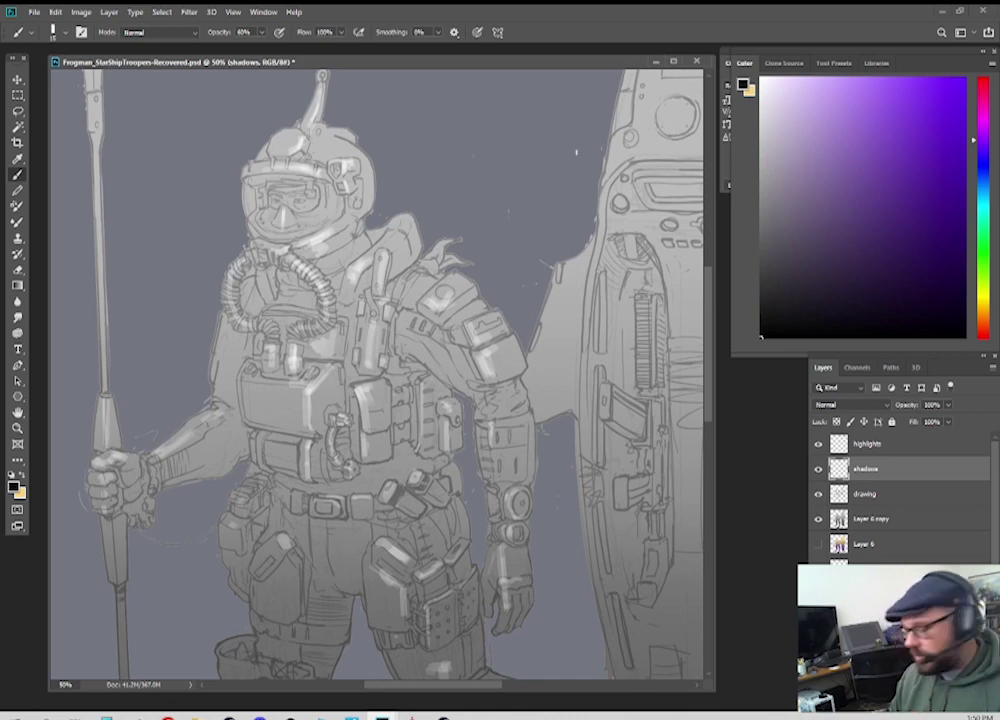
{"action": "left_click", "coordinate": [841, 524], "text": "ctrl"}
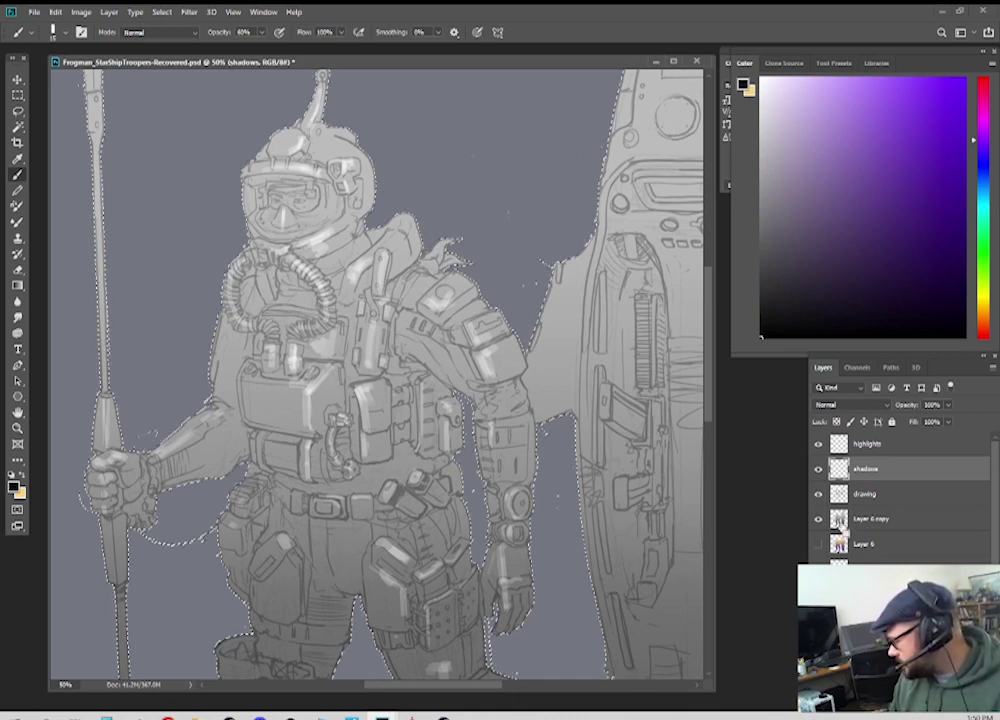
{"action": "key", "text": "ctrl+minus"}
{"action": "key", "text": "ctrl+minus"}
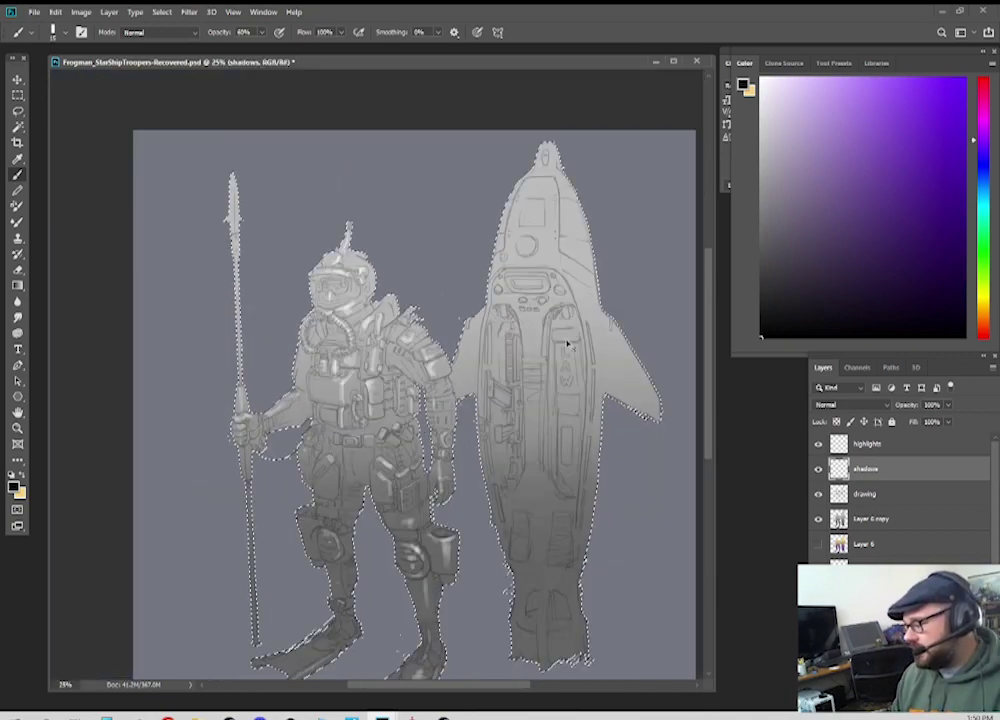
{"action": "key", "text": "ctrl+plus"}
{"action": "key", "text": "ctrl+plus"}
{"action": "left_click_drag", "start_coordinate": [408, 314], "coordinate": [365, 337]}
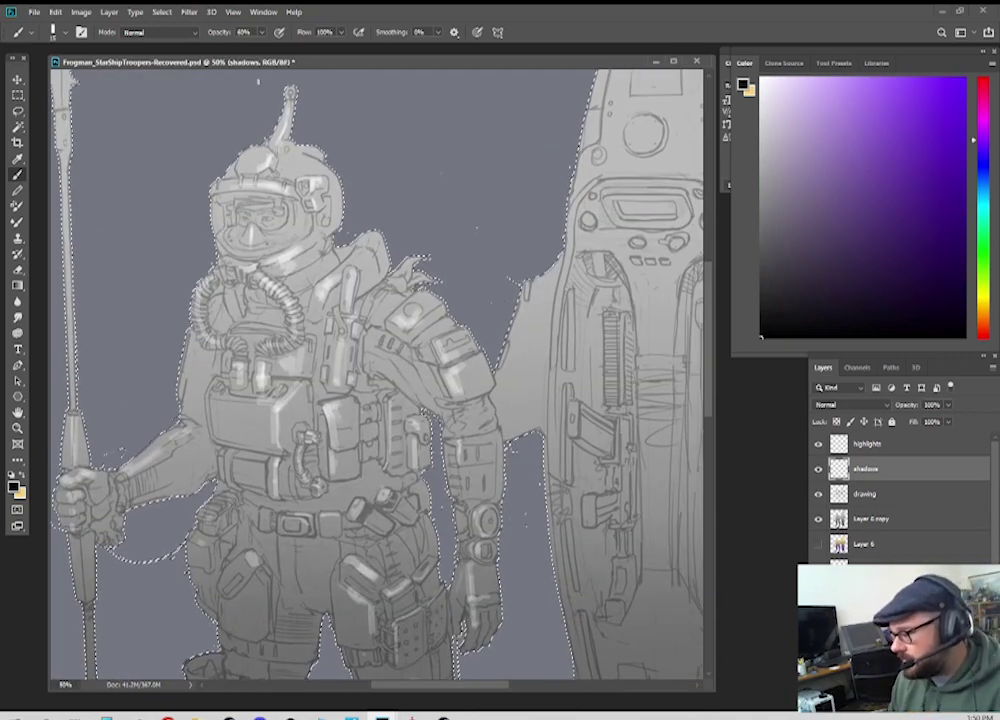
Step: Toggle the selection outline and Quick Mask to check which area around the silhouettes is protected
{"action": "left_click", "coordinate": [262, 12]}
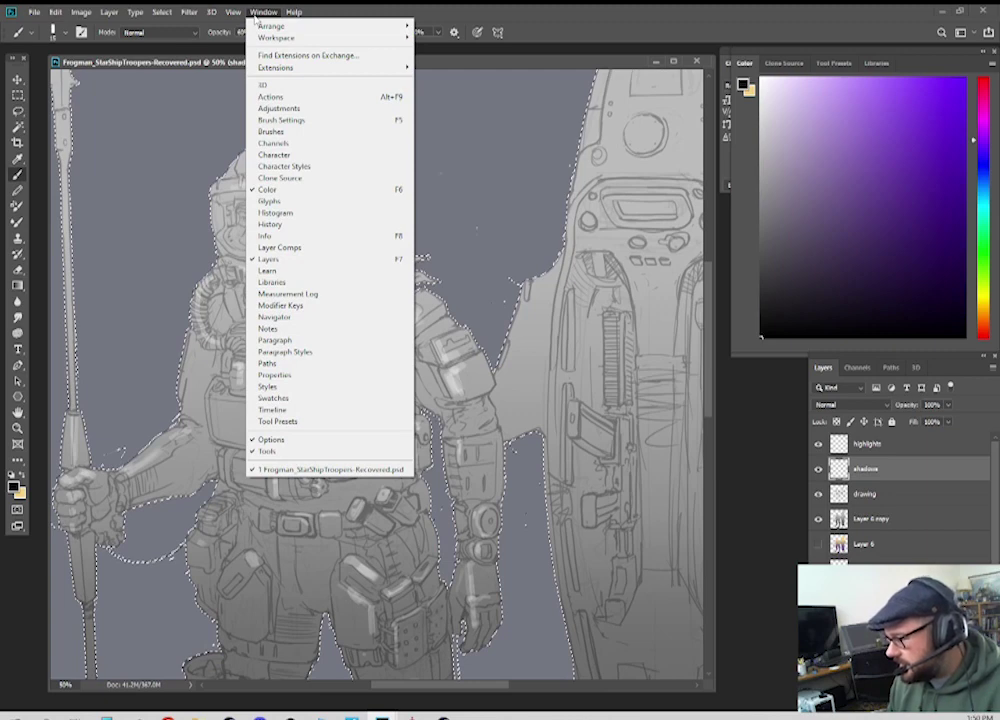
{"action": "mouse_move", "coordinate": [234, 13]}
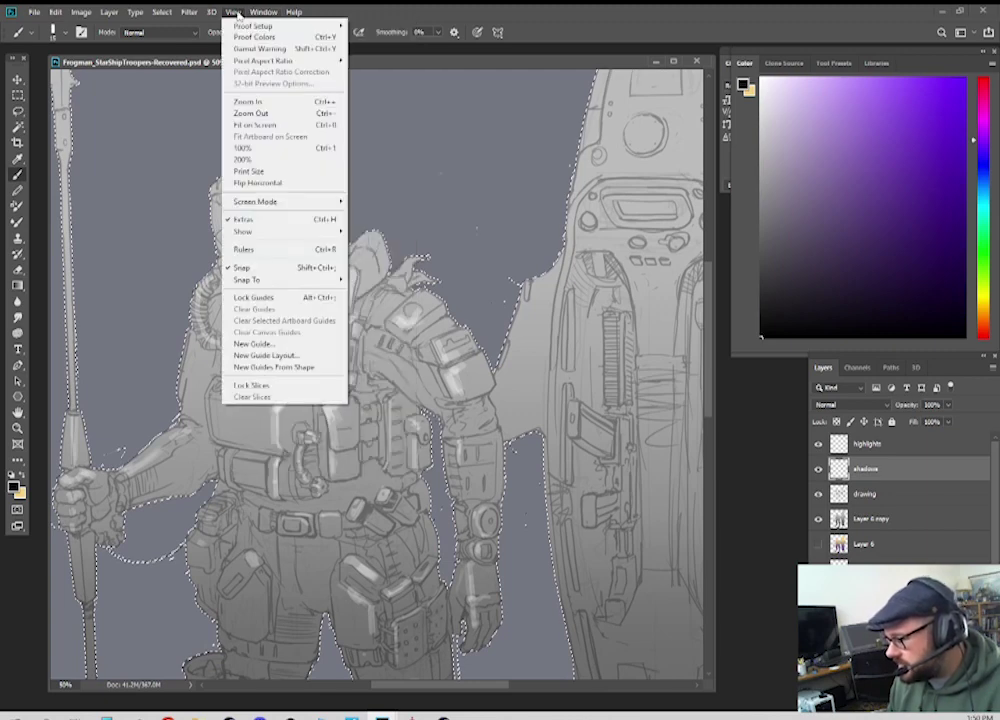
{"action": "left_click", "coordinate": [257, 222]}
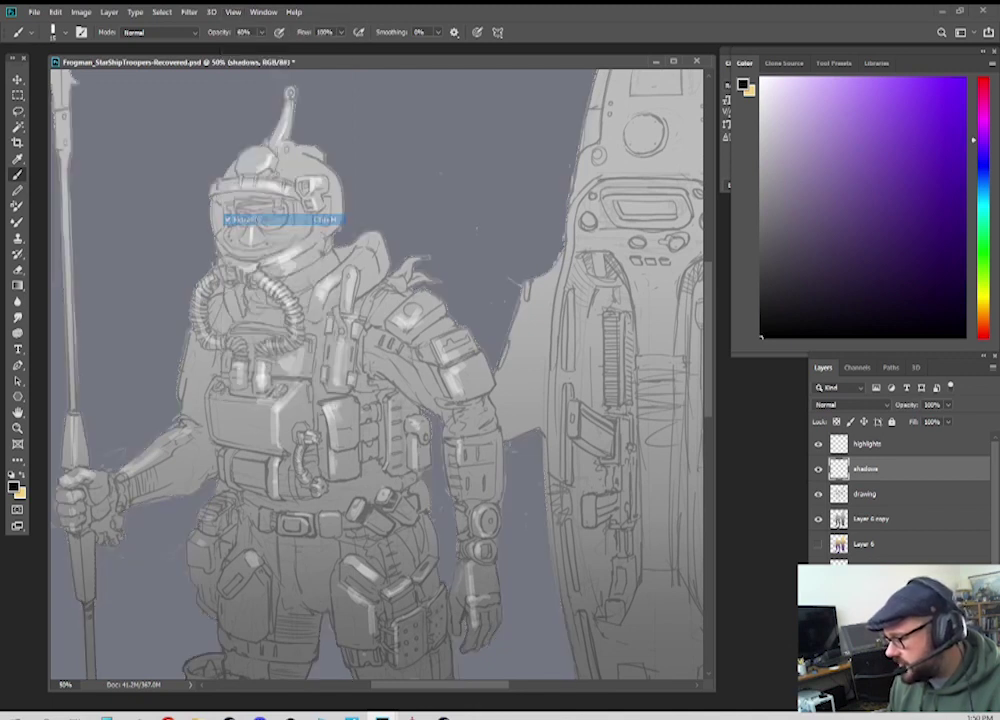
{"action": "key", "text": "q"}
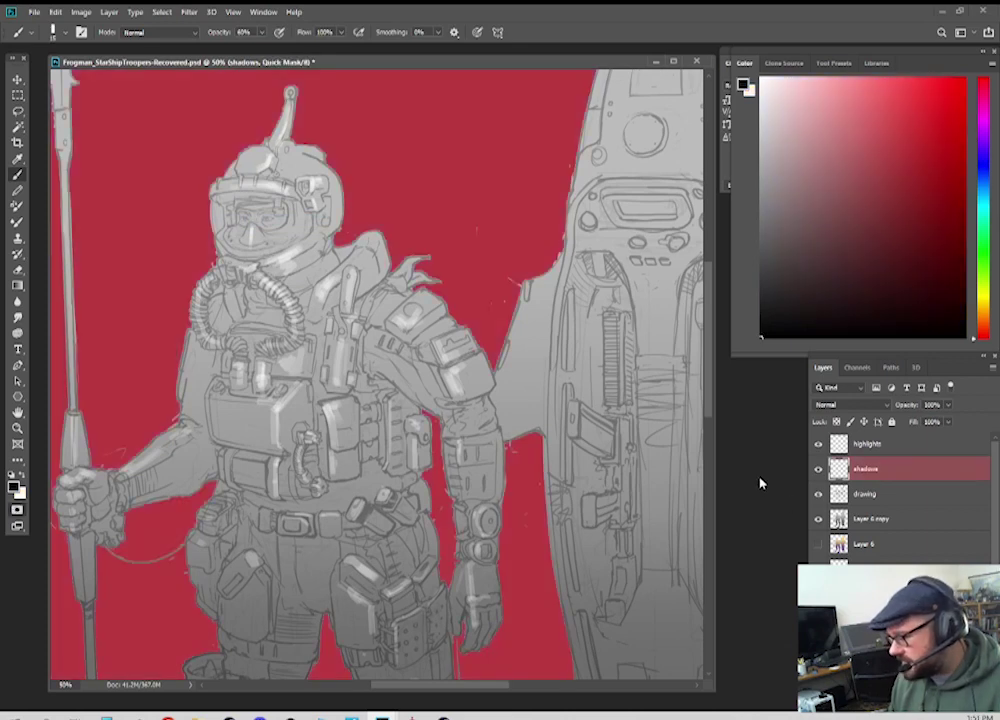
{"action": "key", "text": "q"}
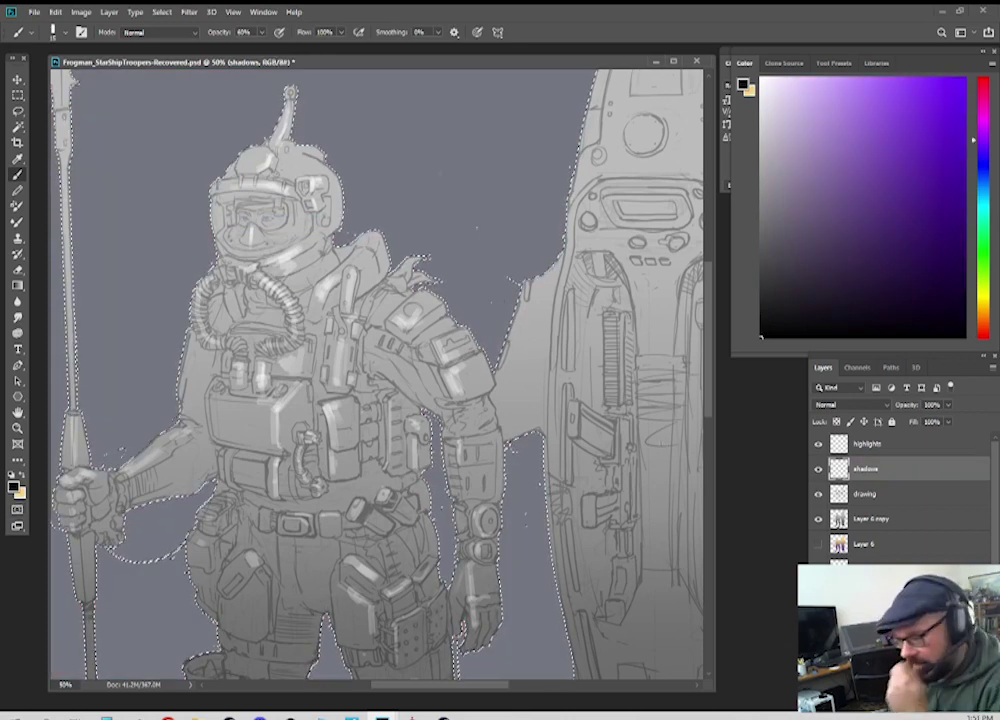
{"action": "left_click", "coordinate": [263, 12]}
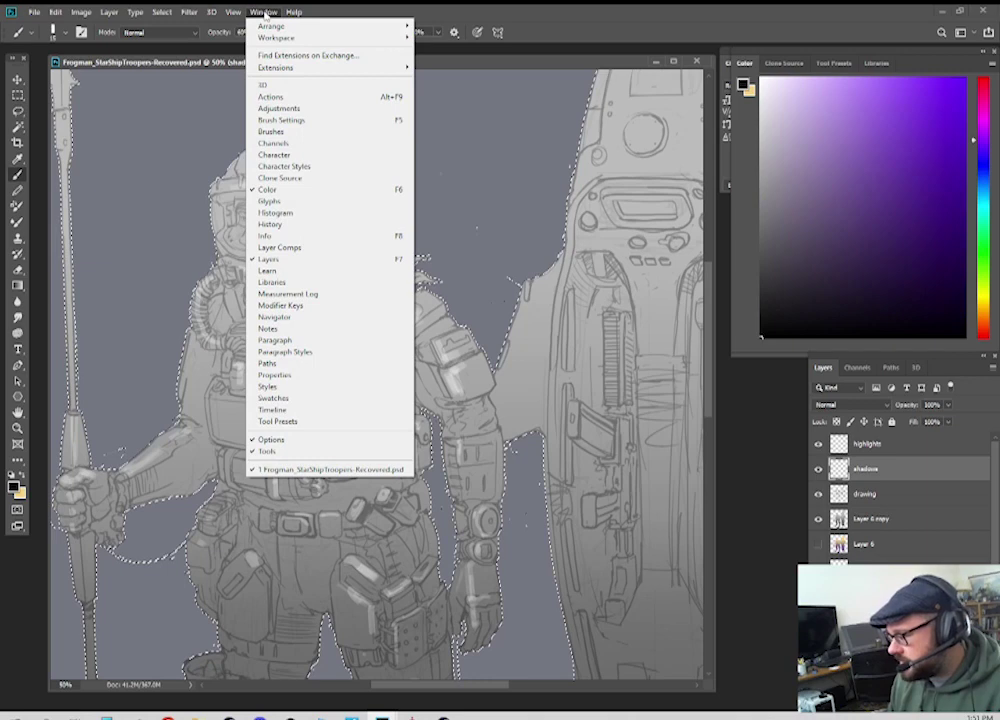
{"action": "key", "text": "Escape"}
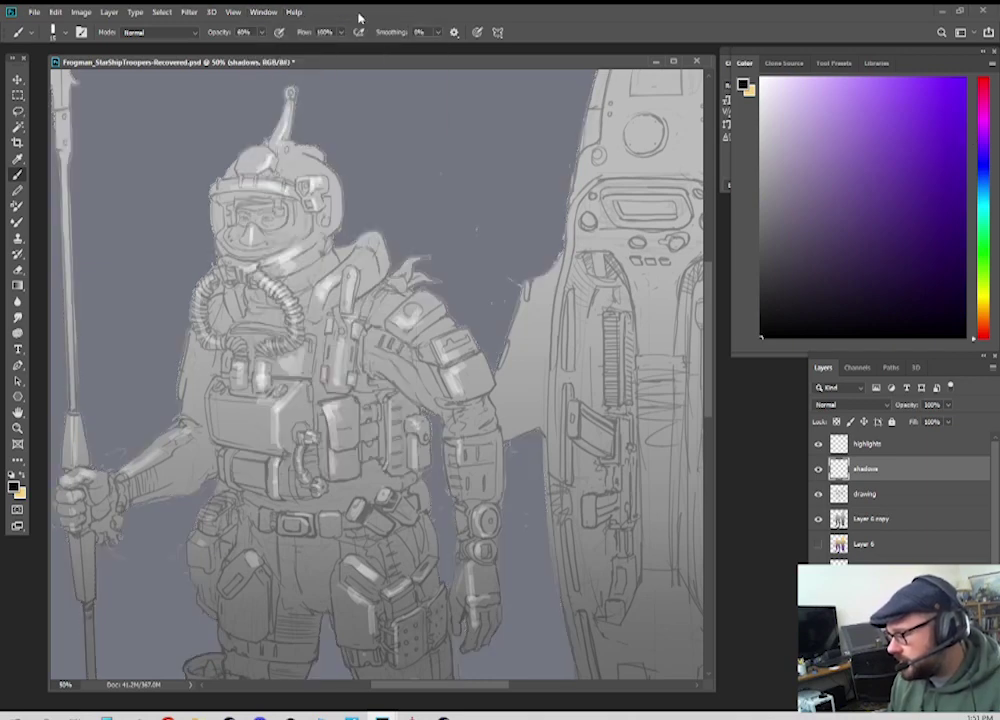
{"action": "key", "text": "q"}
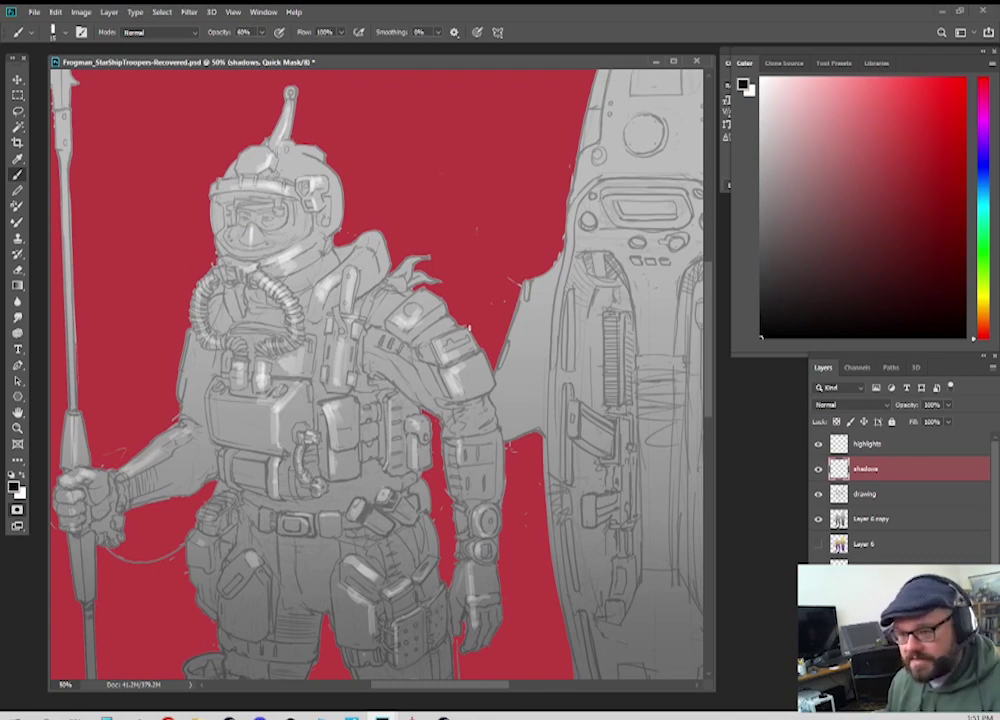
{"action": "key", "text": "q"}
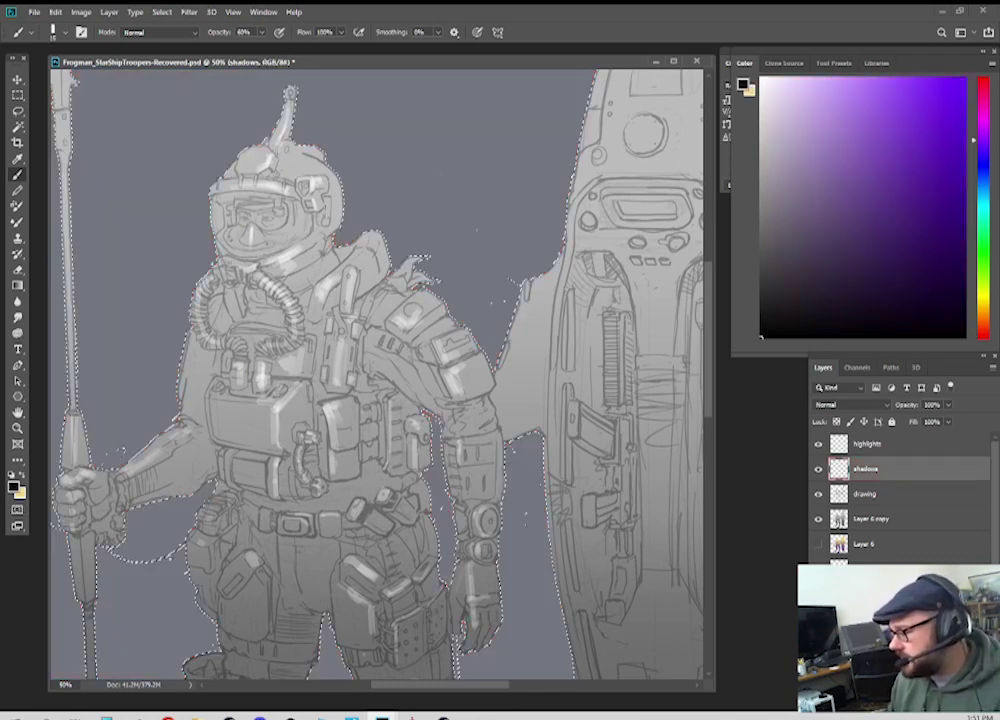
Step: Hide the selection outline through the Extras setting while keeping the silhouette selection active
{"action": "left_click", "coordinate": [263, 12]}
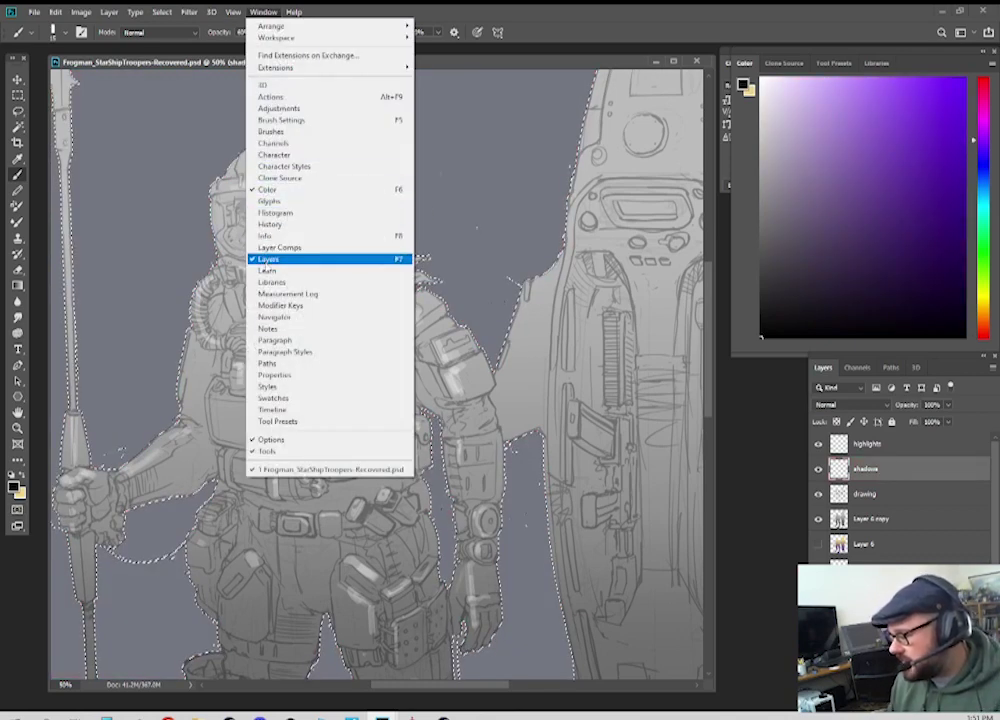
{"action": "mouse_move", "coordinate": [233, 12]}
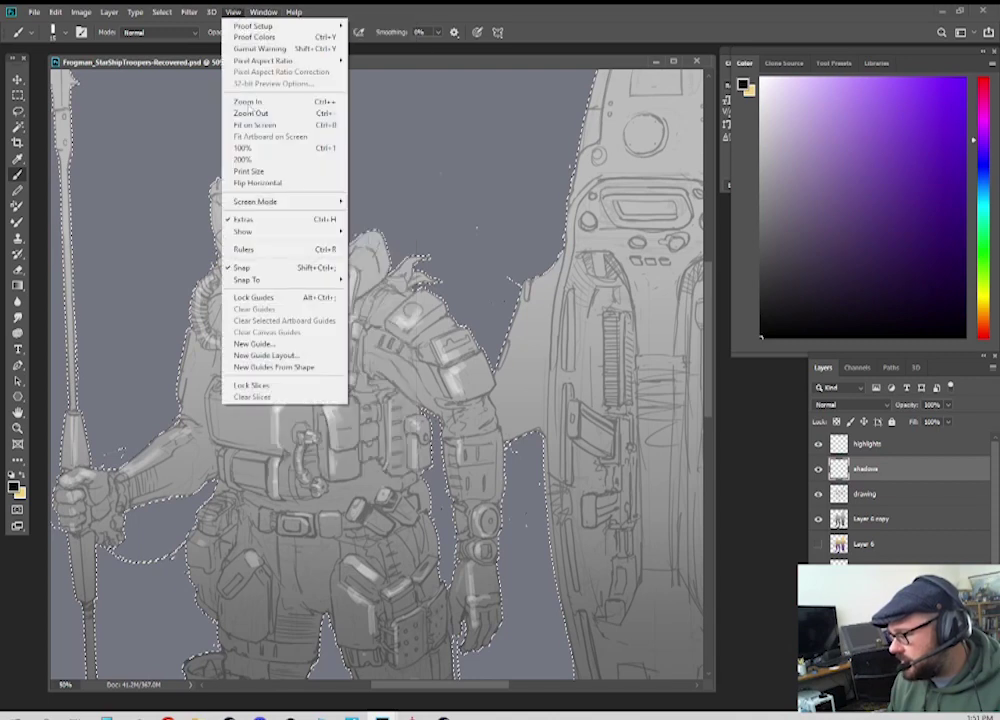
{"action": "left_click", "coordinate": [242, 220]}
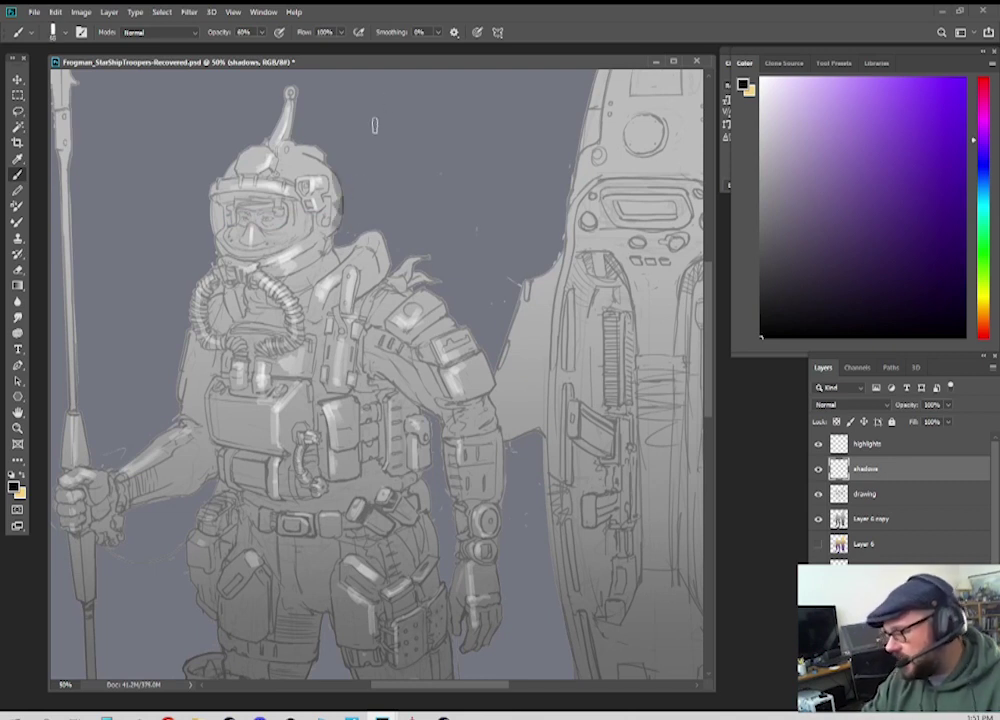
Step: Switch to a soft round brush and shade the back and crown of the helmet and the torso's outer edge in black
{"action": "right_click", "coordinate": [351, 215]}
{"action": "double_click", "coordinate": [429, 450]}
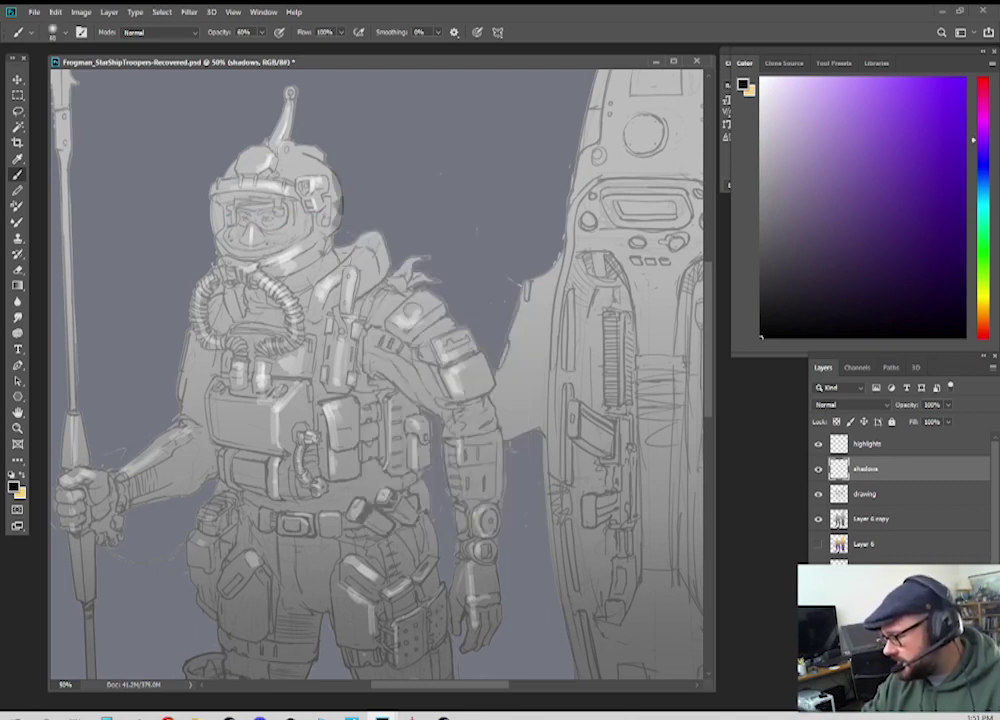
{"action": "mouse_move", "coordinate": [338, 207]}
{"action": "left_mouse_down"}
{"action": "mouse_move", "coordinate": [336, 232]}
{"action": "mouse_move", "coordinate": [334, 172]}
{"action": "mouse_move", "coordinate": [312, 145]}
{"action": "mouse_move", "coordinate": [327, 157]}
{"action": "left_mouse_up"}
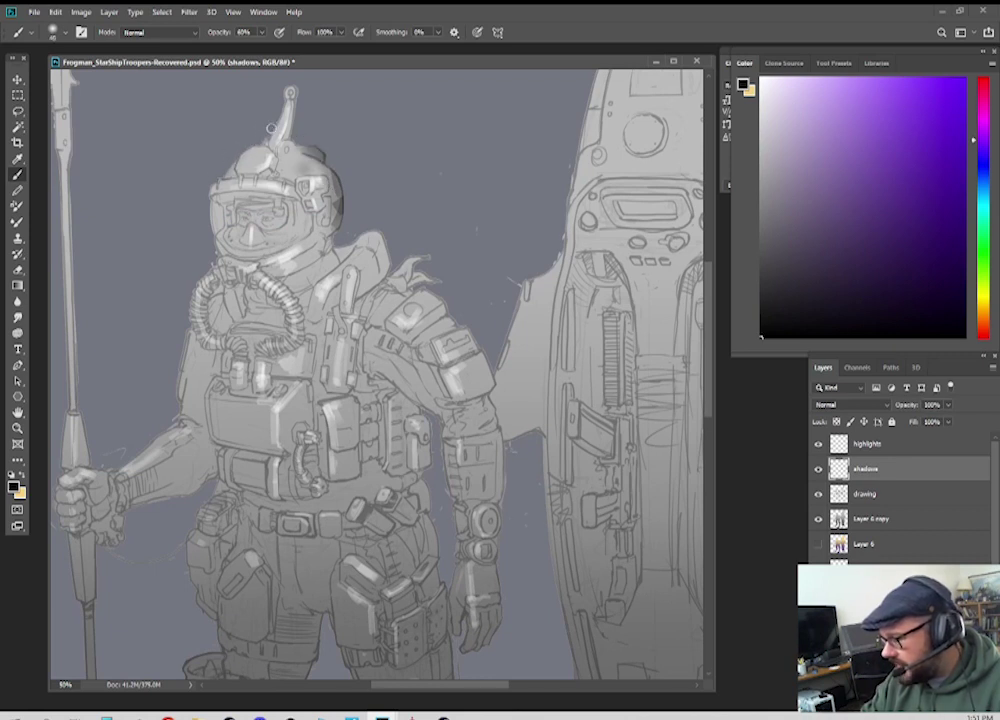
{"action": "key", "text": "["}
{"action": "key", "text": "["}
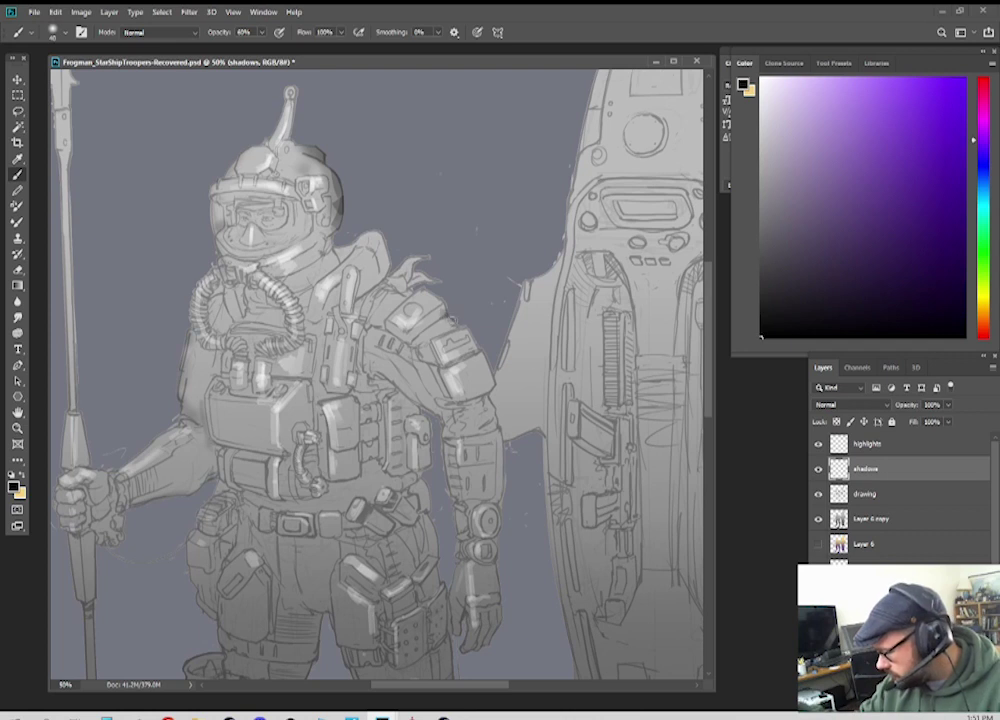
Step: Lower the brush opacity to 30% and paint soft shadows inside the goggles and around the face
{"action": "left_click", "coordinate": [261, 32]}
{"action": "left_click", "coordinate": [246, 48]}
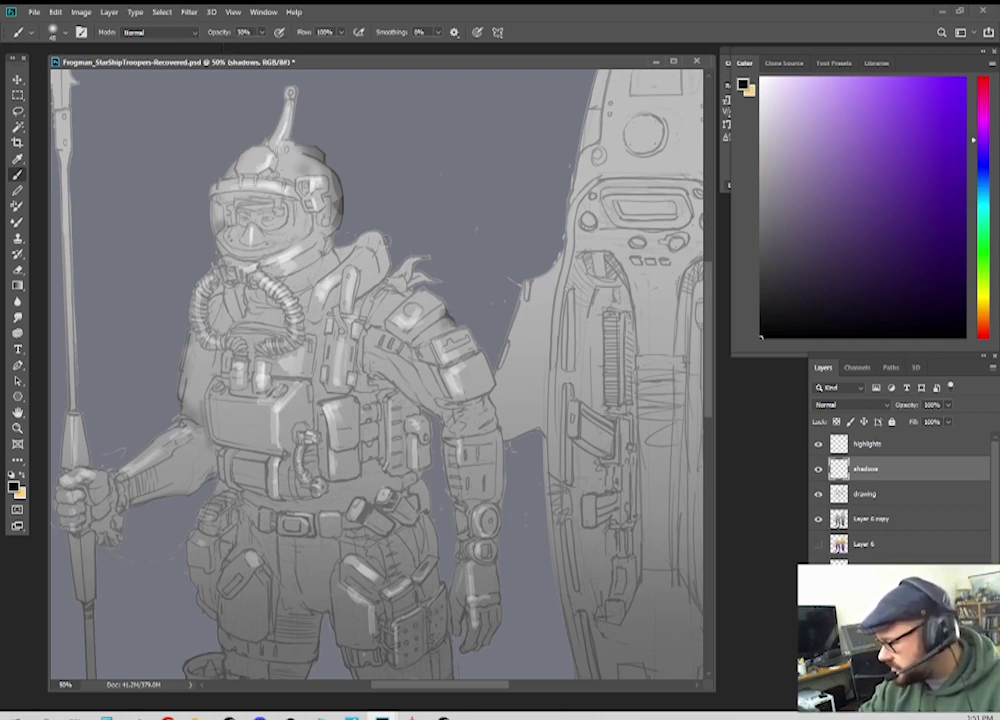
{"action": "mouse_move", "coordinate": [300, 196]}
{"action": "left_mouse_down"}
{"action": "mouse_move", "coordinate": [292, 220]}
{"action": "mouse_move", "coordinate": [272, 201]}
{"action": "left_mouse_up"}
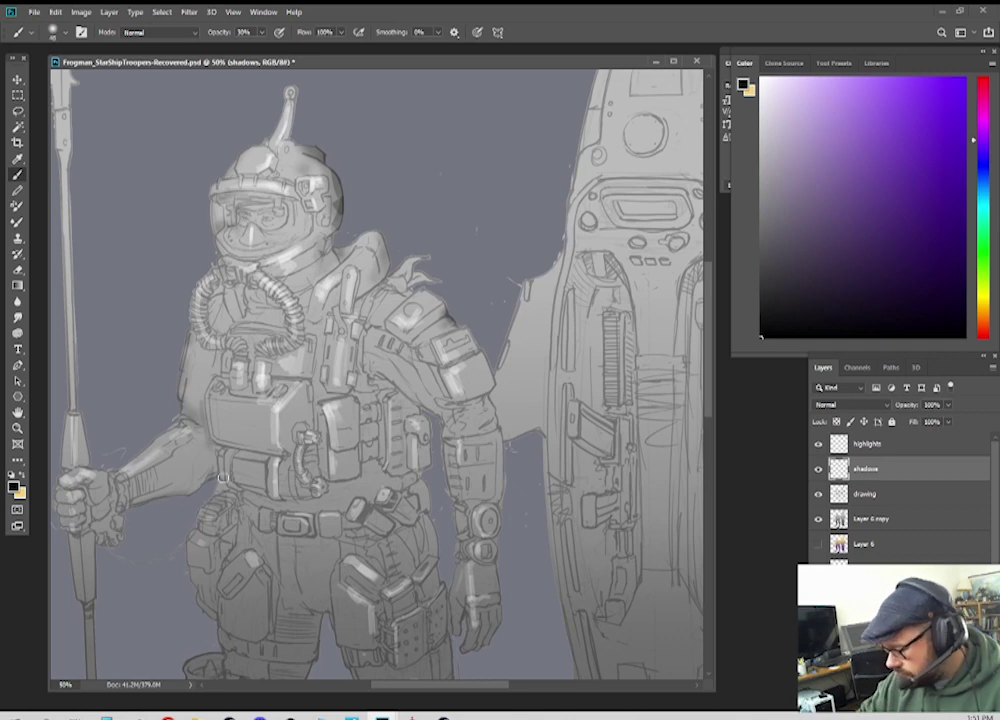
Step: Paint soft shadows over the frogman's chest gear, arms, legs and spear on the shadows layer
{"action": "key", "text": "ctrl+minus"}
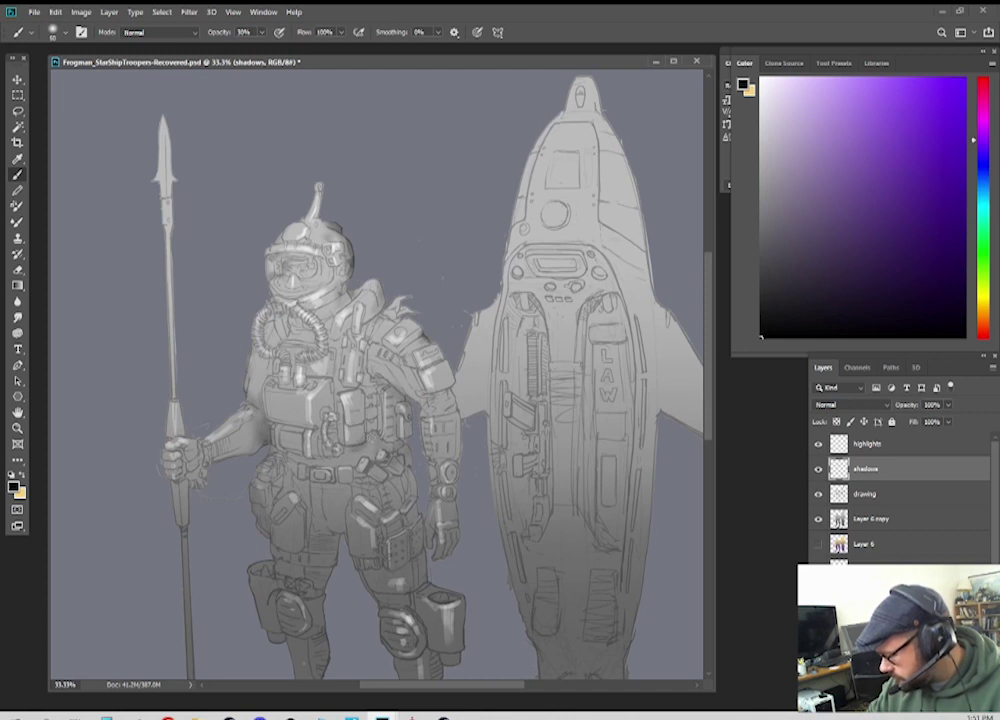
{"action": "left_click_drag", "start_coordinate": [321, 372], "coordinate": [322, 402]}
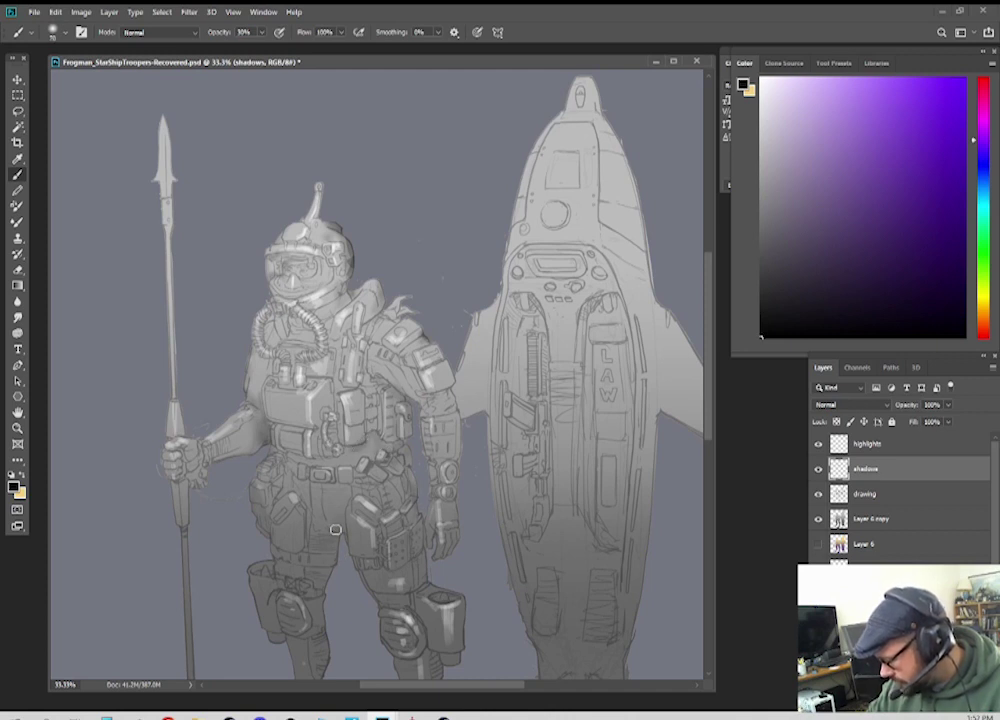
{"action": "scroll", "coordinate": [330, 549], "scroll_direction": "down", "scroll_amount": 3}
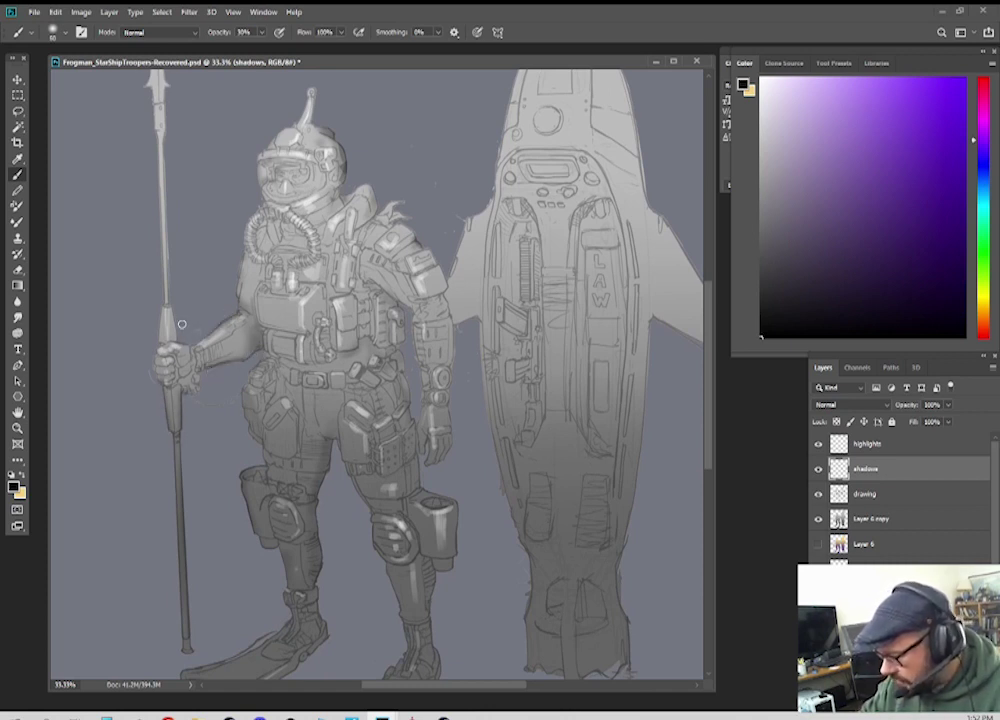
{"action": "scroll", "coordinate": [183, 380], "scroll_direction": "up", "scroll_amount": 3}
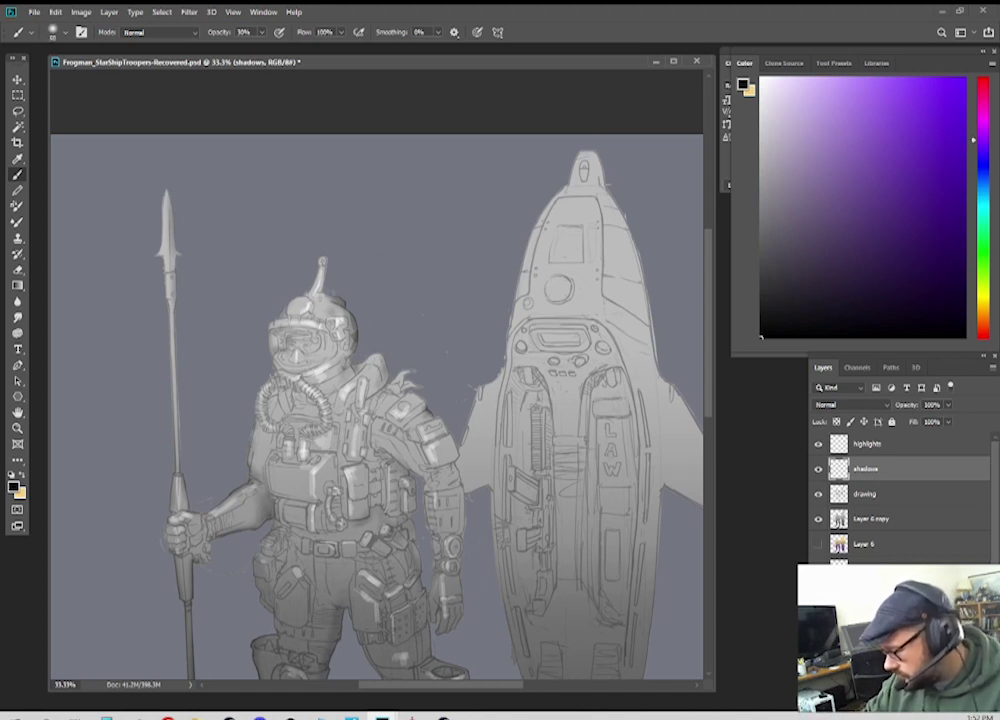
Step: Enlarge the soft brush and shade the outer edges of the upper hull and fins of the underwater craft in black
{"action": "key", "text": "["}
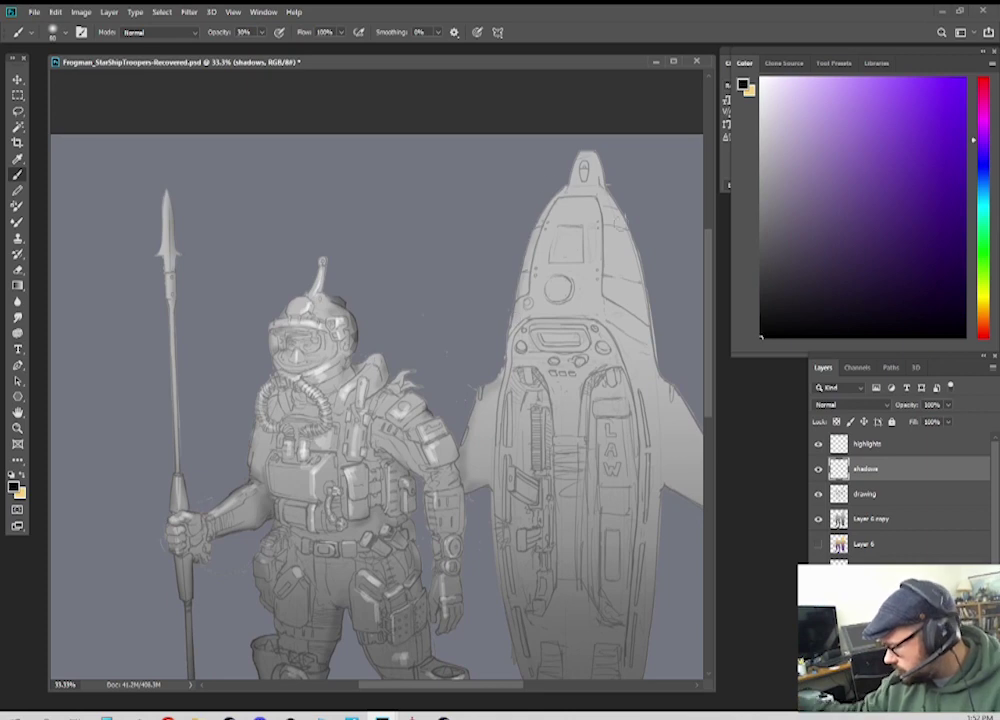
{"action": "key", "text": "bracketright"}
{"action": "key", "text": "bracketright"}
{"action": "key", "text": "bracketright"}
{"action": "key", "text": "bracketright"}
{"action": "key", "text": "bracketright"}
{"action": "mouse_move", "coordinate": [612, 182]}
{"action": "left_mouse_down"}
{"action": "mouse_move", "coordinate": [655, 380]}
{"action": "mouse_move", "coordinate": [656, 352]}
{"action": "mouse_move", "coordinate": [656, 376]}
{"action": "mouse_move", "coordinate": [525, 296]}
{"action": "mouse_move", "coordinate": [596, 399]}
{"action": "mouse_move", "coordinate": [597, 442]}
{"action": "left_mouse_up"}
{"action": "key", "text": "bracketright"}
{"action": "left_click_drag", "start_coordinate": [558, 521], "coordinate": [549, 386]}
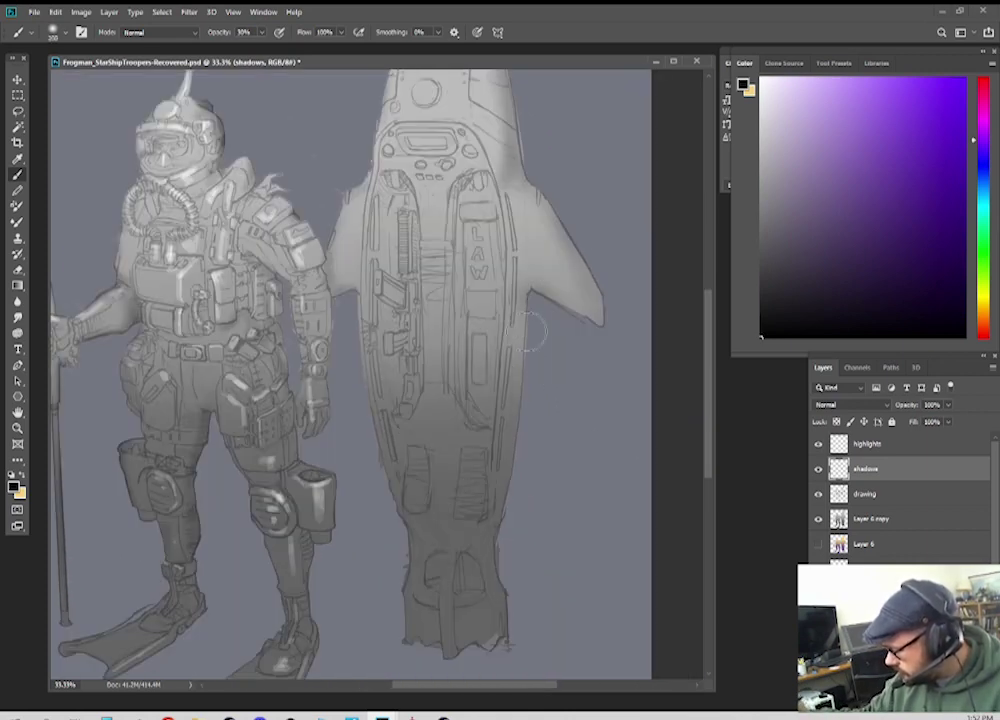
Step: Shade the craft's lower hull sides, the recess around the stowed rifle and the tail section with soft black strokes
{"action": "left_click_drag", "start_coordinate": [529, 331], "coordinate": [482, 525]}
{"action": "key", "text": "bracketleft"}
{"action": "key", "text": "bracketleft"}
{"action": "key", "text": "bracketleft"}
{"action": "mouse_move", "coordinate": [404, 406]}
{"action": "left_mouse_down"}
{"action": "mouse_move", "coordinate": [381, 273]}
{"action": "mouse_move", "coordinate": [411, 616]}
{"action": "mouse_move", "coordinate": [423, 589]}
{"action": "mouse_move", "coordinate": [489, 543]}
{"action": "mouse_move", "coordinate": [460, 546]}
{"action": "mouse_move", "coordinate": [491, 566]}
{"action": "mouse_move", "coordinate": [508, 607]}
{"action": "mouse_move", "coordinate": [511, 629]}
{"action": "mouse_move", "coordinate": [480, 636]}
{"action": "left_mouse_up"}
{"action": "key", "text": "bracketleft"}
{"action": "key", "text": "bracketleft"}
{"action": "key", "text": "bracketleft"}
{"action": "key", "text": "bracketleft"}
{"action": "key", "text": "bracketleft"}
{"action": "key", "text": "bracketright"}
{"action": "key", "text": "bracketright"}
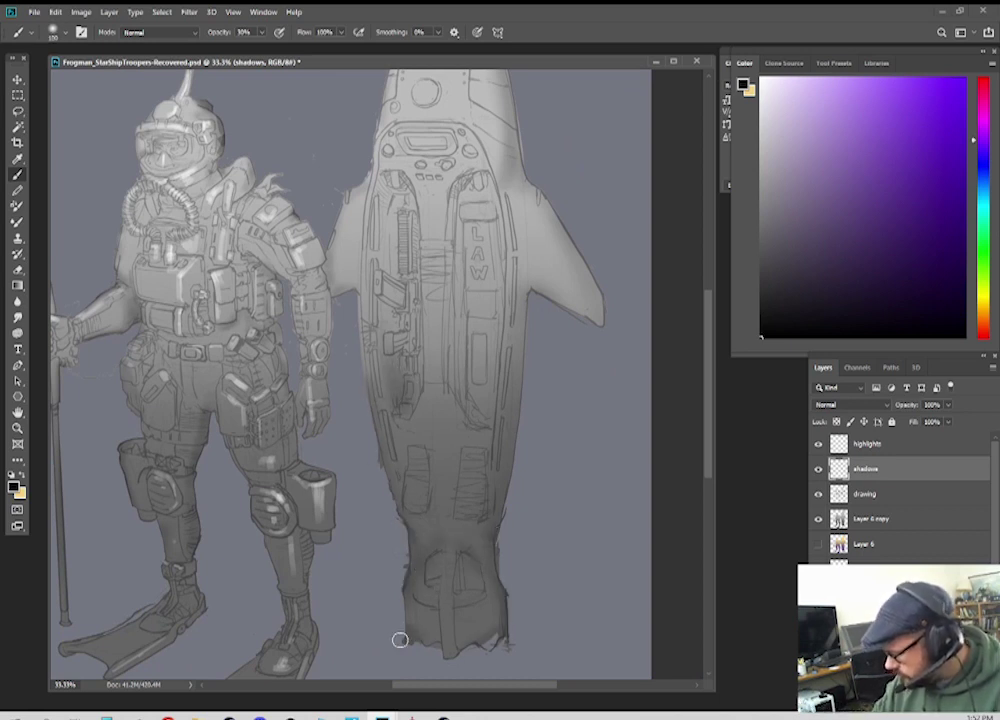
Step: Touch up the soft shadows on the frogman's legs with a smaller brush while checking the whole figure
{"action": "left_click_drag", "start_coordinate": [355, 477], "coordinate": [437, 357]}
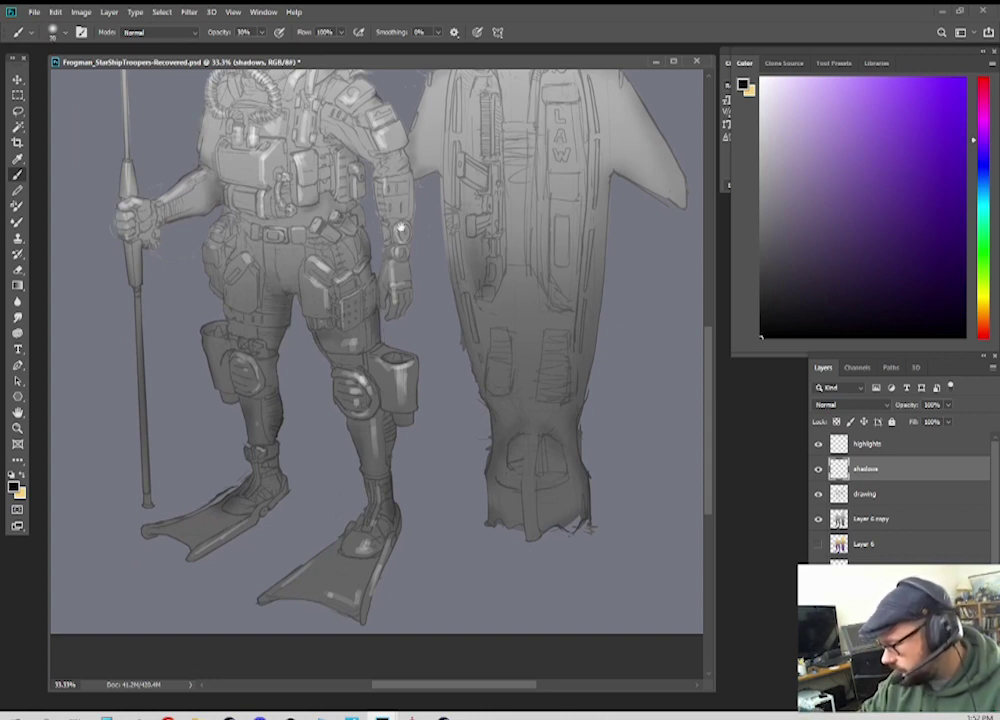
{"action": "scroll", "coordinate": [400, 228], "scroll_direction": "up", "scroll_amount": 3}
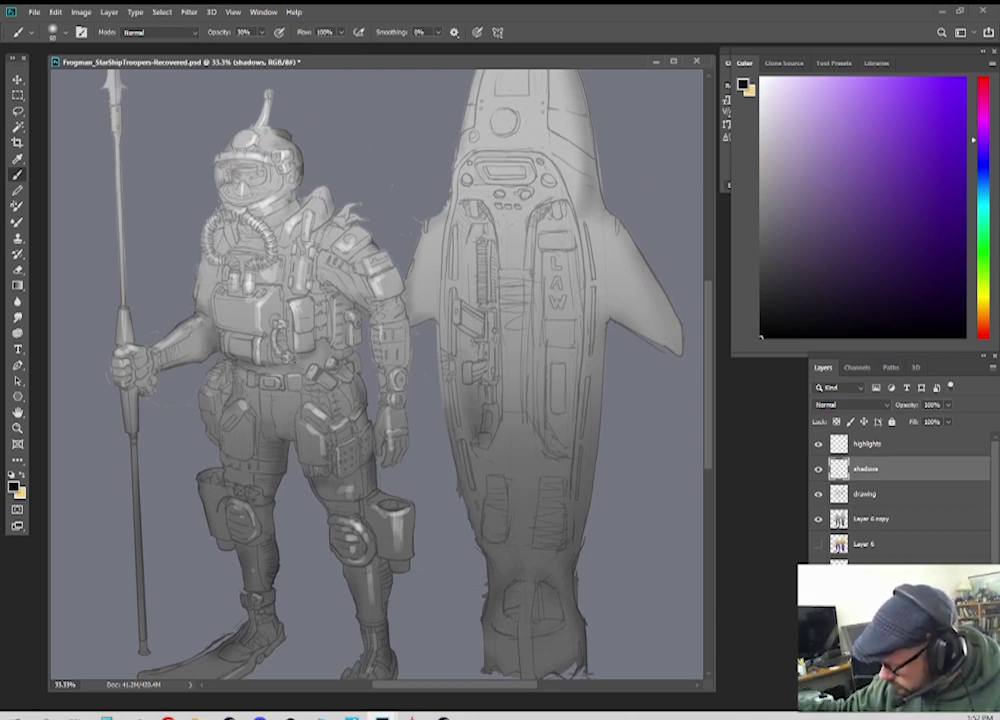
{"action": "key", "text": "ctrl+minus"}
{"action": "key", "text": "ctrl+minus"}
{"action": "key", "text": "ctrl+plus"}
{"action": "key", "text": "ctrl+plus"}
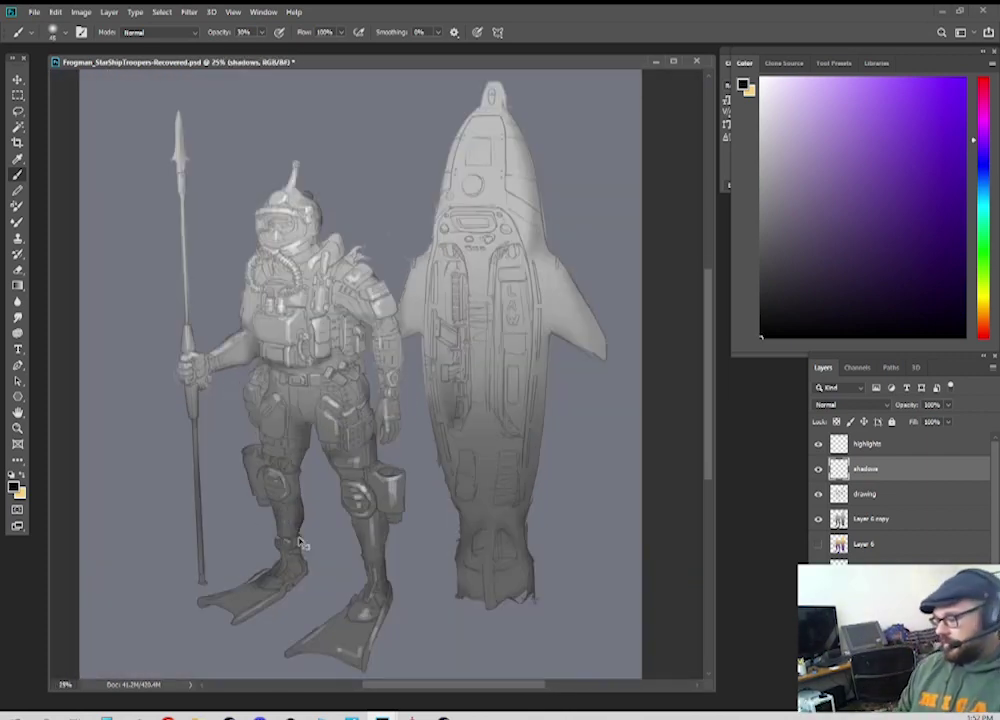
{"action": "left_click_drag", "start_coordinate": [254, 468], "coordinate": [326, 440]}
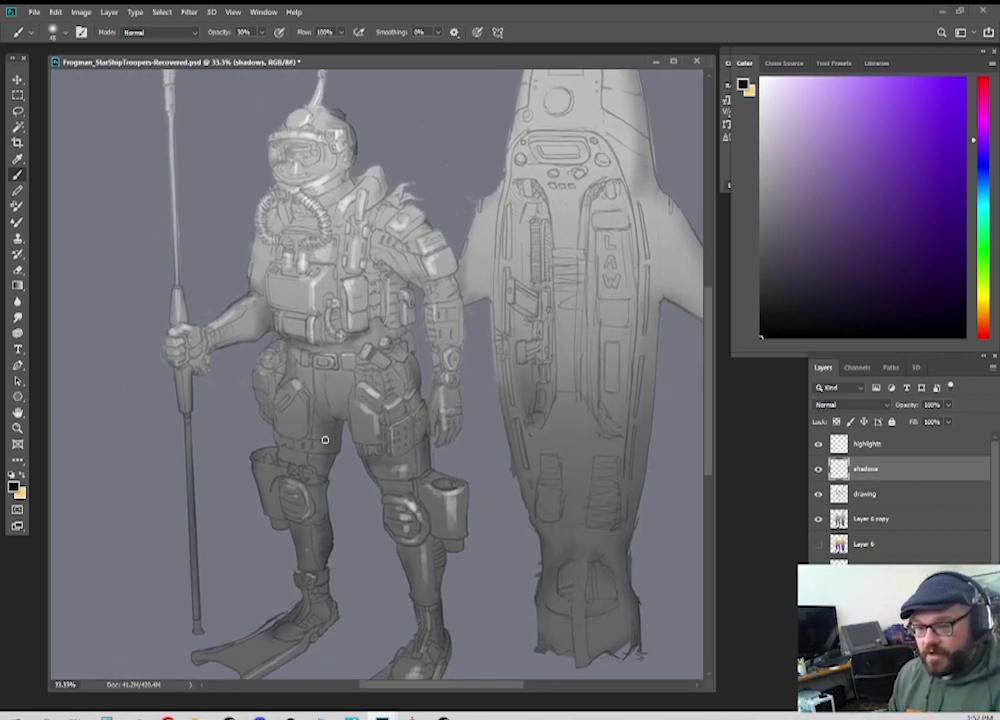
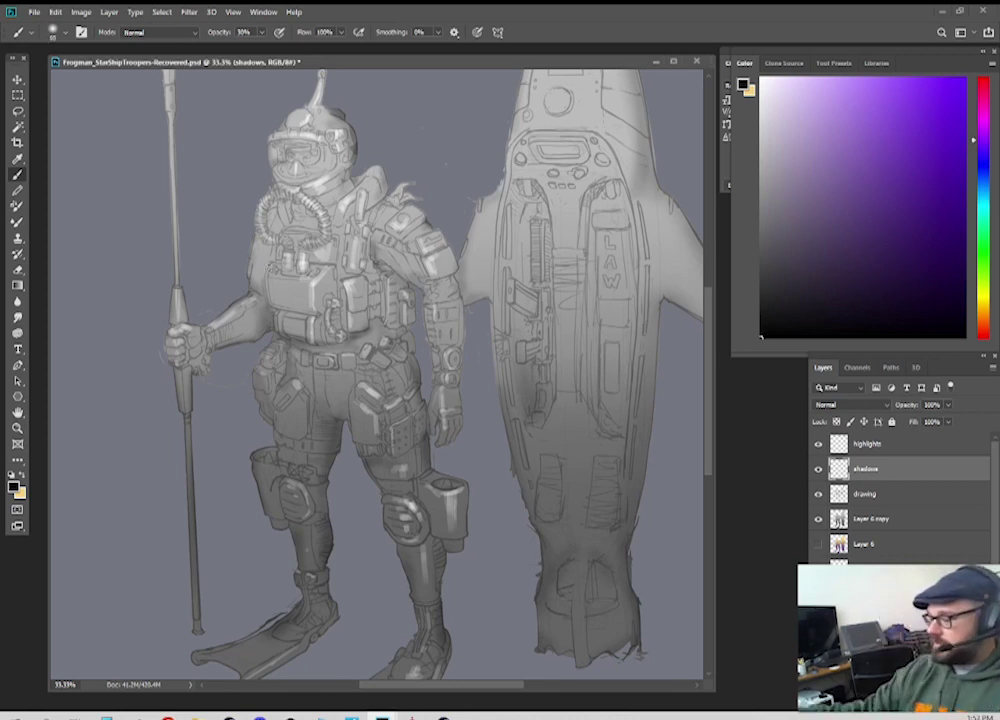
{"action": "key", "text": "ctrl+minus"}
{"action": "key", "text": "ctrl+minus"}
{"action": "key", "text": "ctrl+plus"}
{"action": "key", "text": "ctrl+plus"}
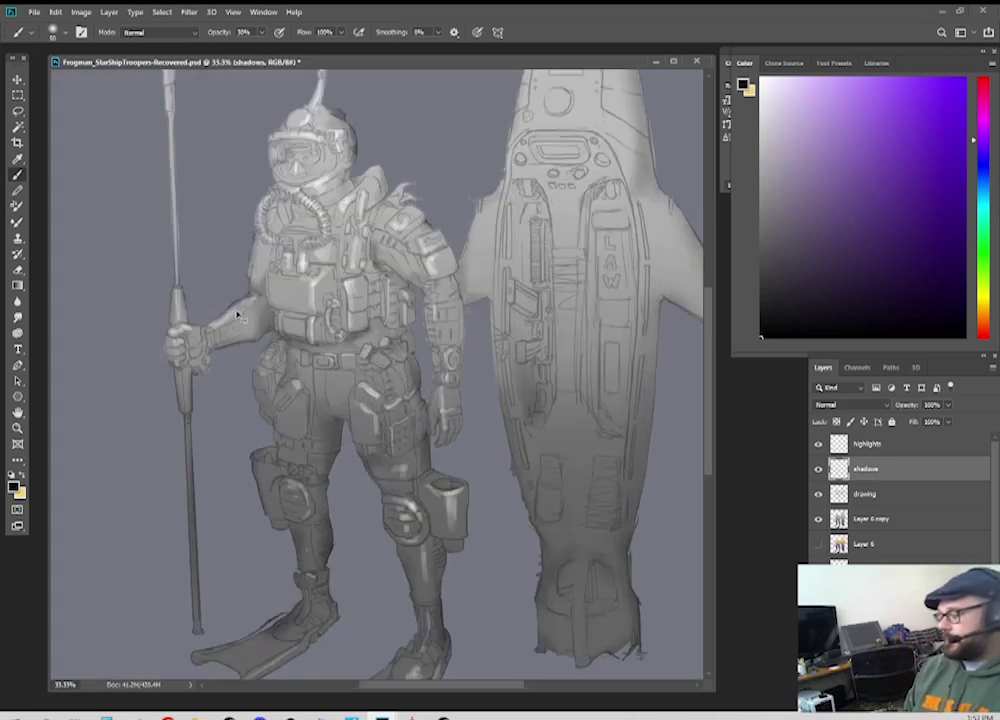
Step: Make the highlights layer active and change the brush colour to white
{"action": "left_click_drag", "start_coordinate": [364, 294], "coordinate": [377, 353]}
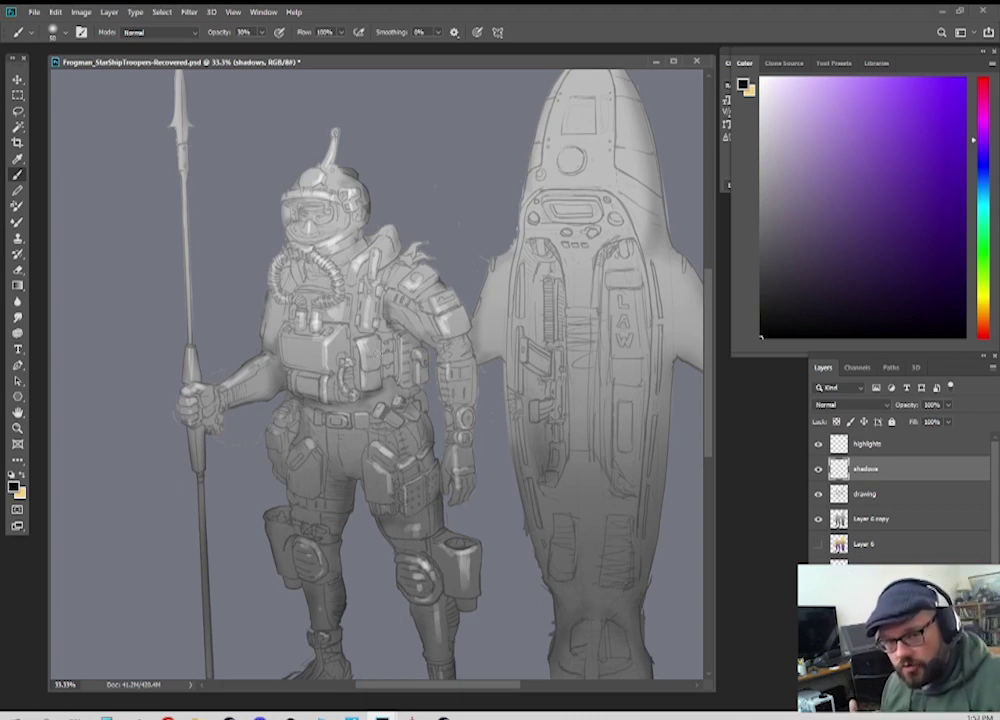
{"action": "left_click_drag", "start_coordinate": [425, 260], "coordinate": [461, 354]}
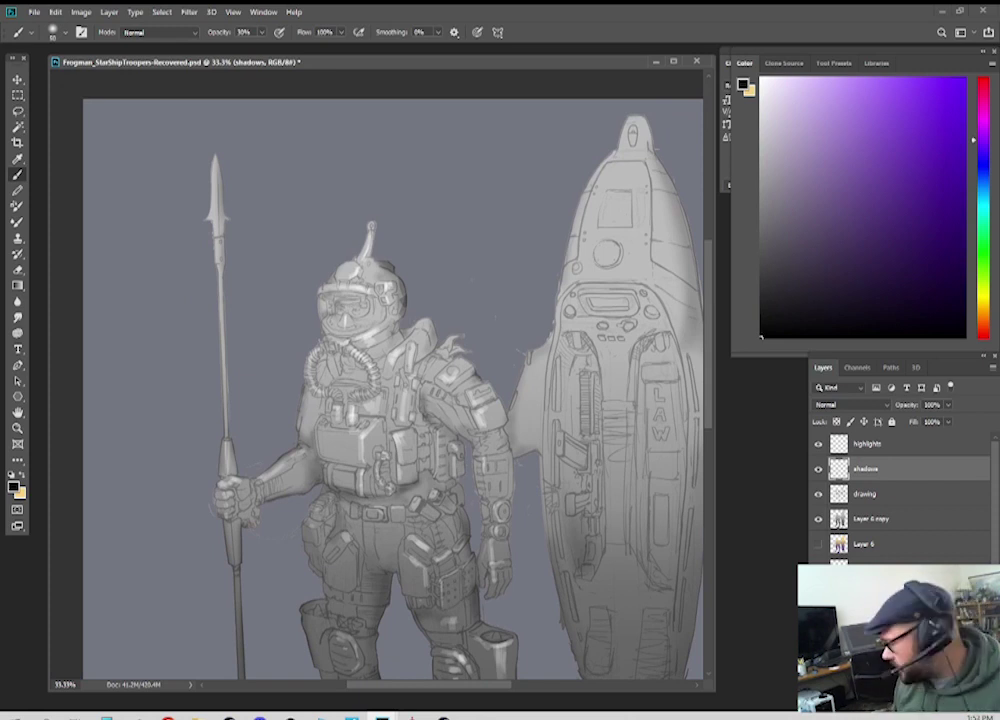
{"action": "left_click_drag", "start_coordinate": [409, 406], "coordinate": [340, 509]}
{"action": "key", "text": "ctrl+plus"}
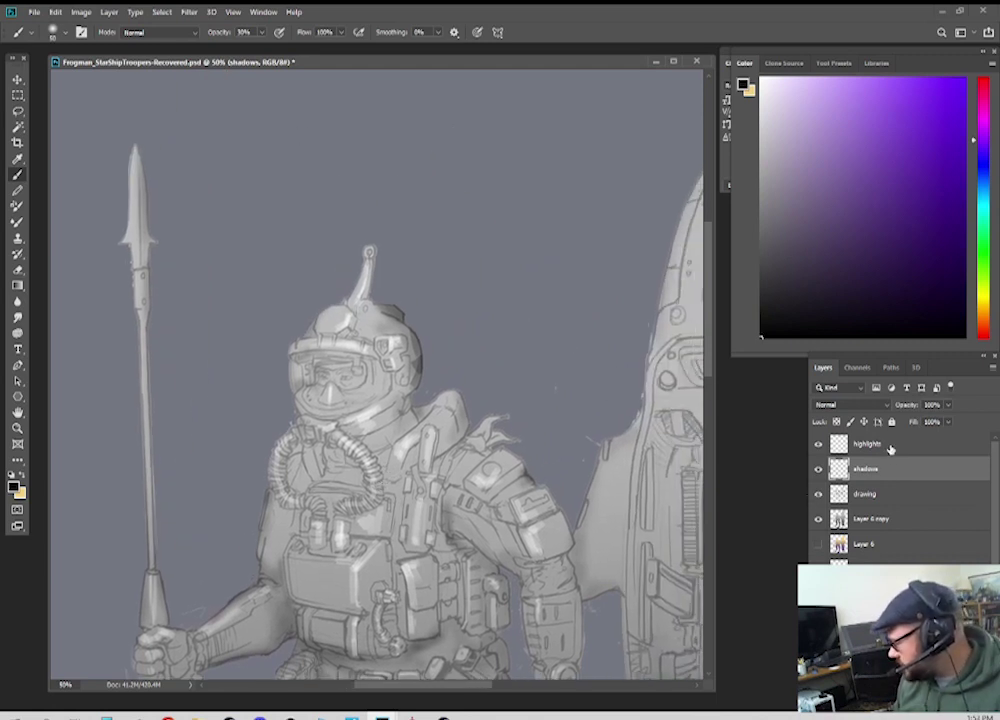
{"action": "key", "text": "alt+bracketright"}
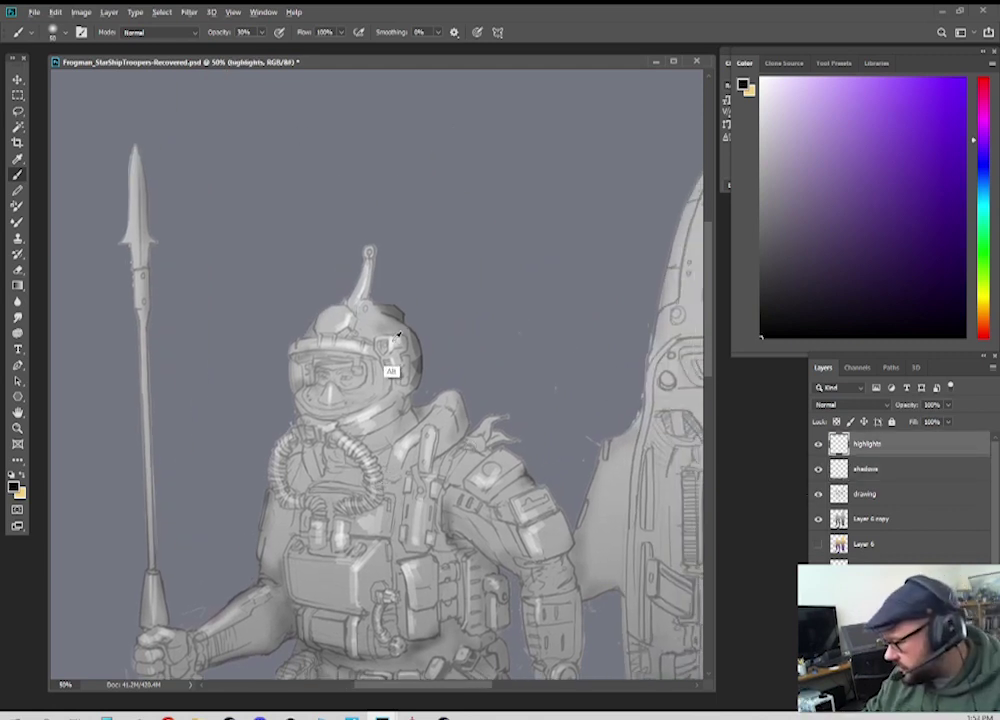
{"action": "key", "text": "x"}
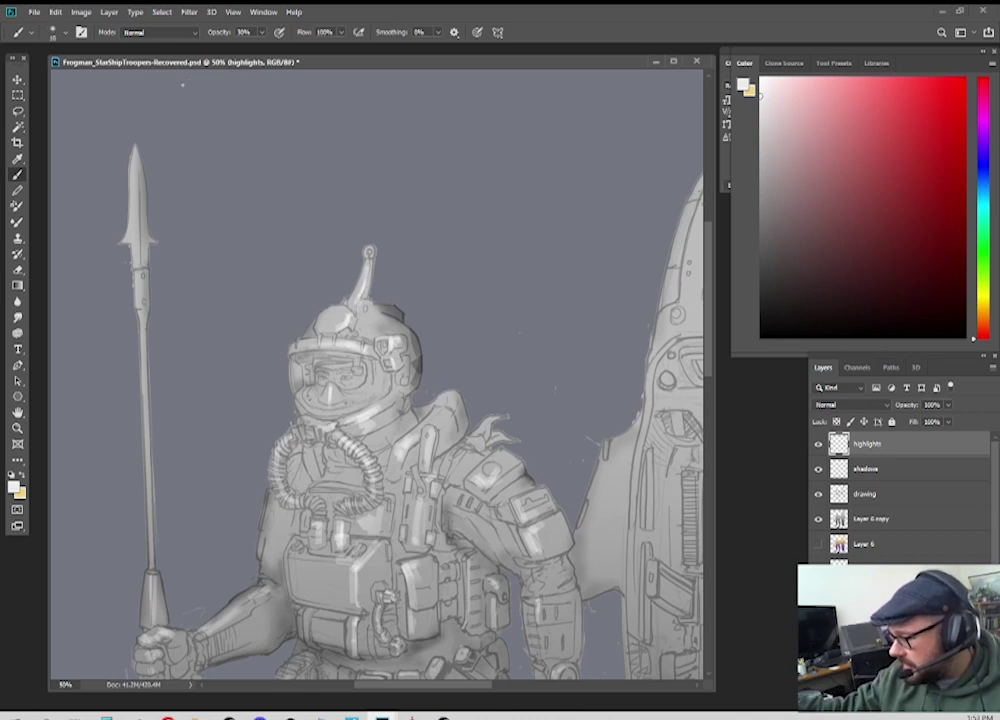
{"action": "left_click_drag", "start_coordinate": [170, 105], "coordinate": [213, 141]}
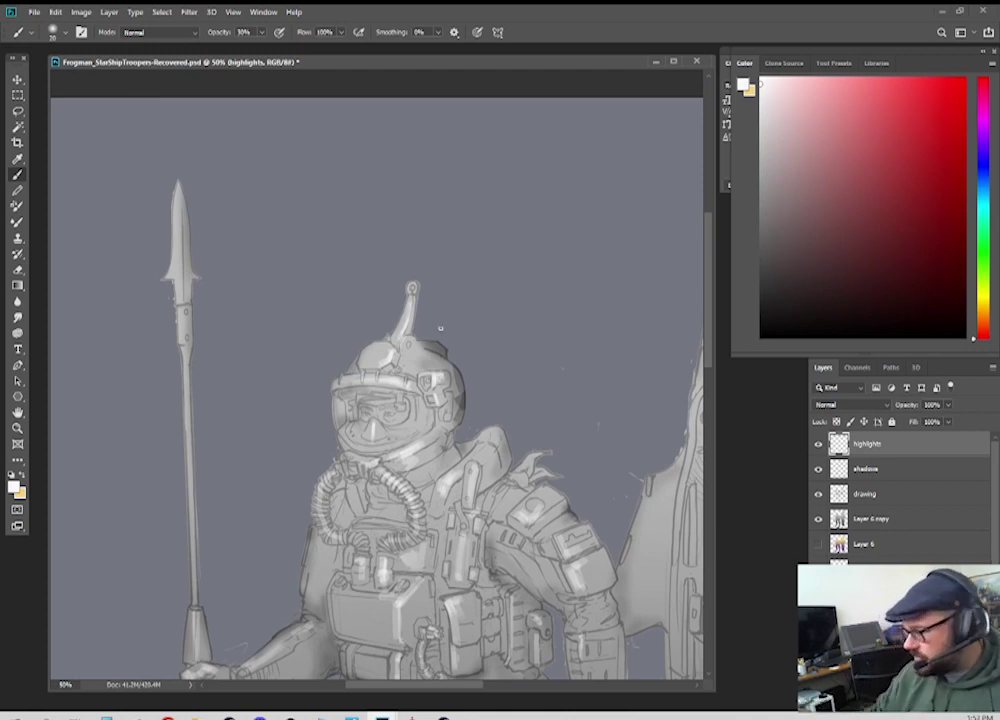
Step: Set the brush opacity to 100% and paint a small solid white spot at the canvas edge above the spear tip
{"action": "key", "text": "q"}
{"action": "key", "text": "q"}
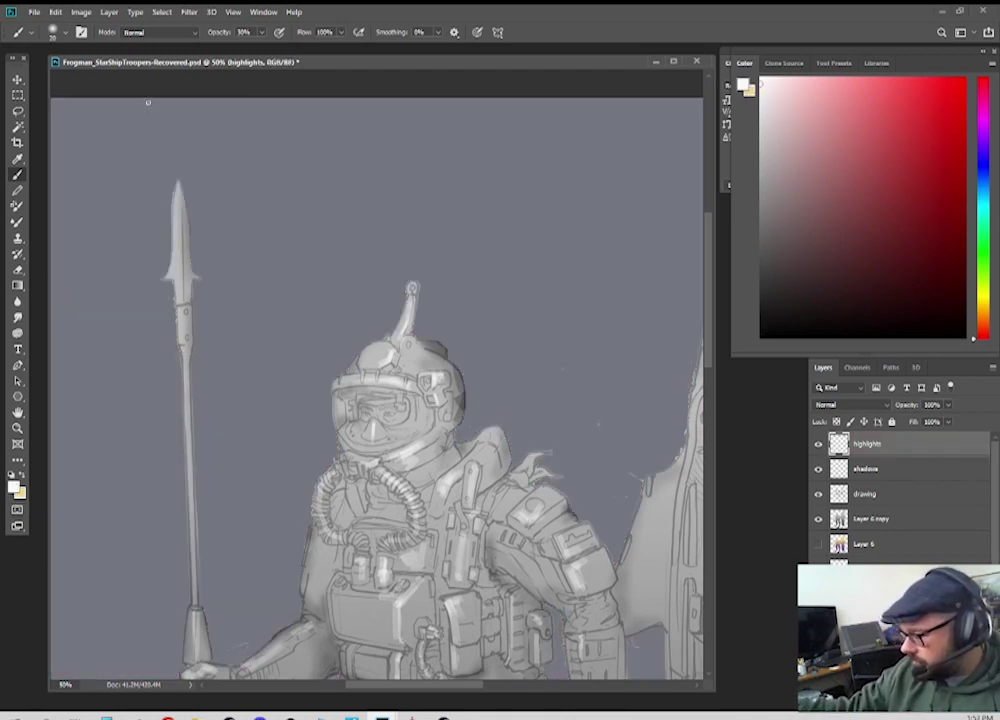
{"action": "key", "text": "0"}
{"action": "mouse_move", "coordinate": [149, 119]}
{"action": "left_mouse_down"}
{"action": "mouse_move", "coordinate": [139, 92]}
{"action": "mouse_move", "coordinate": [155, 106]}
{"action": "left_mouse_up"}
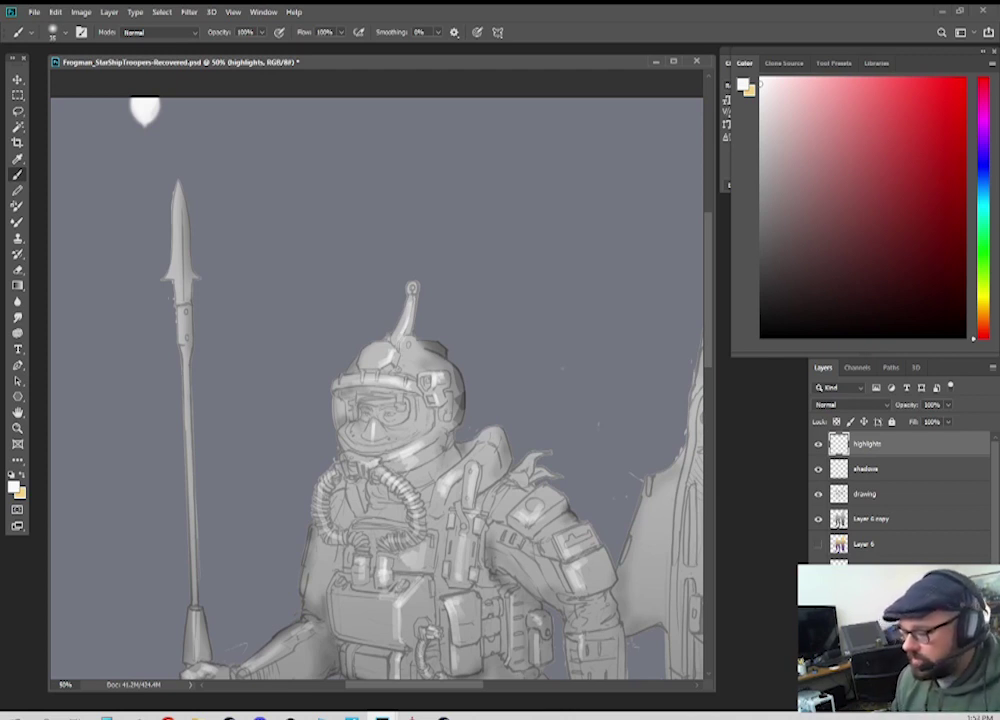
Step: Compare the artwork with and without the drawing layer and set the brush opacity to 30%
{"action": "left_click", "coordinate": [819, 494]}
{"action": "left_click", "coordinate": [819, 494]}
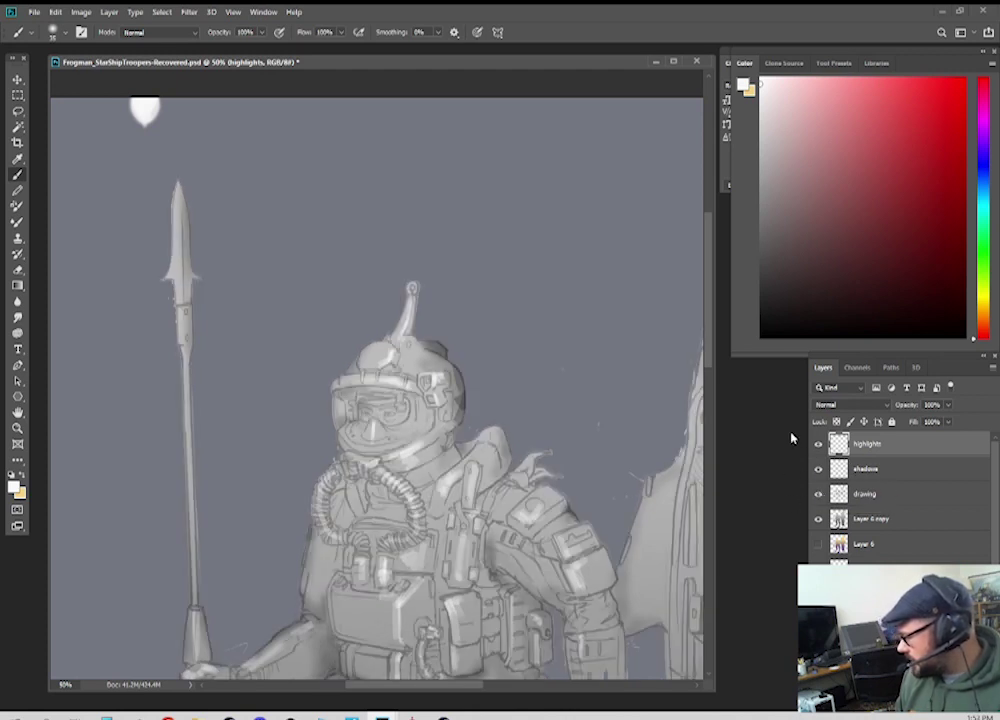
{"action": "scroll", "coordinate": [540, 400], "scroll_direction": "down", "scroll_amount": 5}
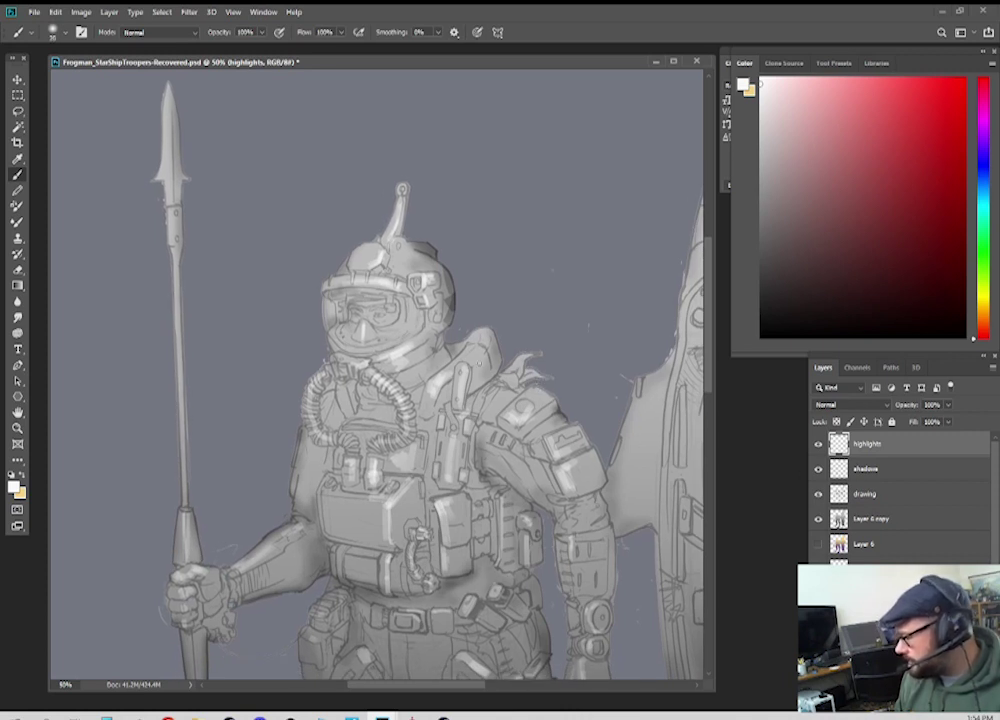
{"action": "left_click", "coordinate": [262, 33]}
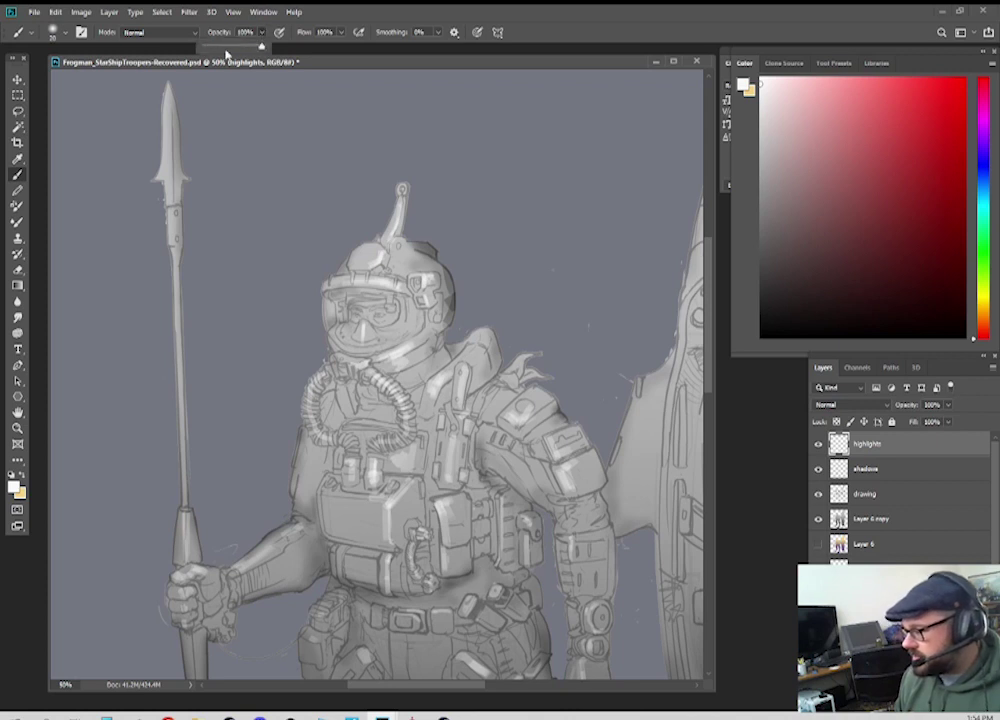
{"action": "left_click", "coordinate": [236, 46]}
{"action": "left_click_drag", "start_coordinate": [238, 47], "coordinate": [222, 48]}
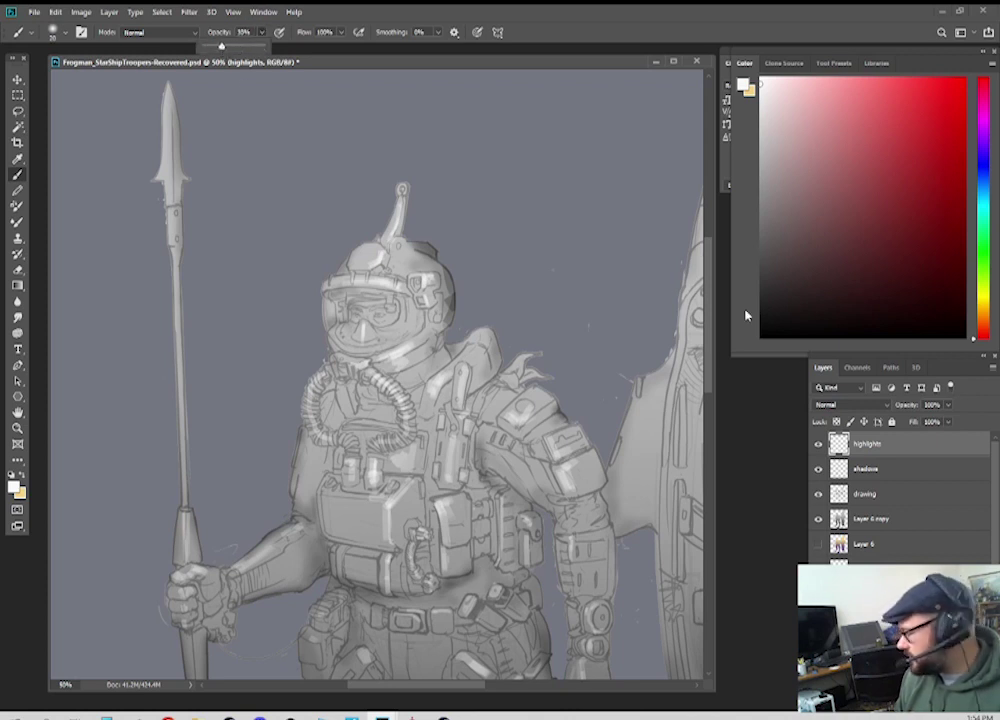
Step: Check the highlights layer's effect and brush soft white highlights onto the helmet lamp and the spear blade
{"action": "left_click", "coordinate": [818, 443]}
{"action": "left_click", "coordinate": [818, 443]}
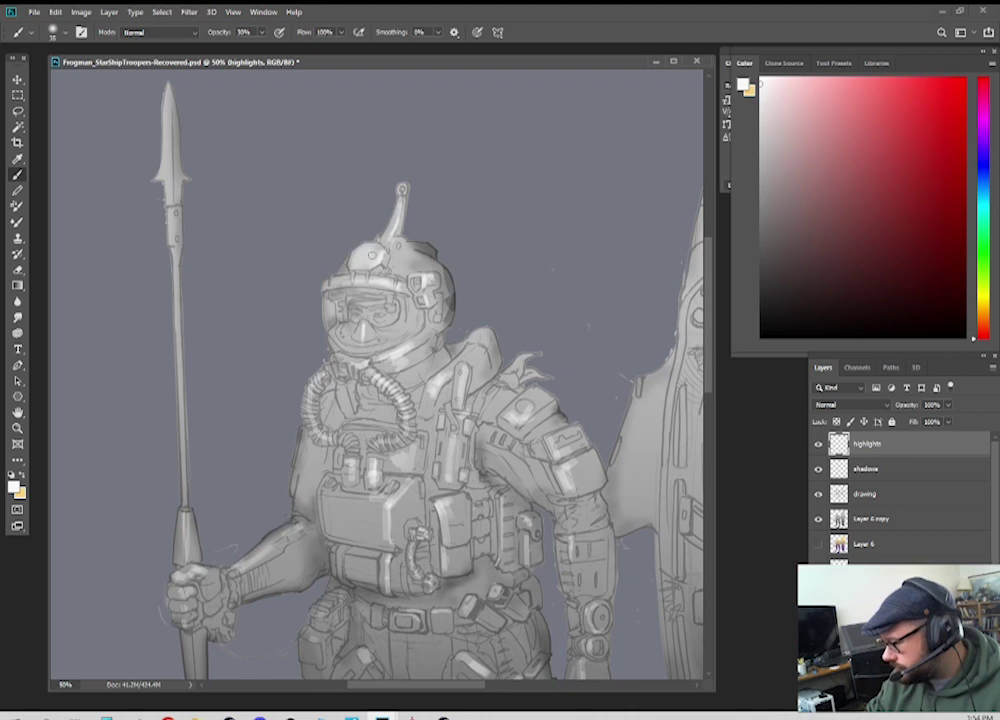
{"action": "key", "text": "space"}
{"action": "mouse_move", "coordinate": [348, 216]}
{"action": "left_mouse_down"}
{"action": "mouse_move", "coordinate": [427, 357]}
{"action": "mouse_move", "coordinate": [391, 279]}
{"action": "left_mouse_up"}
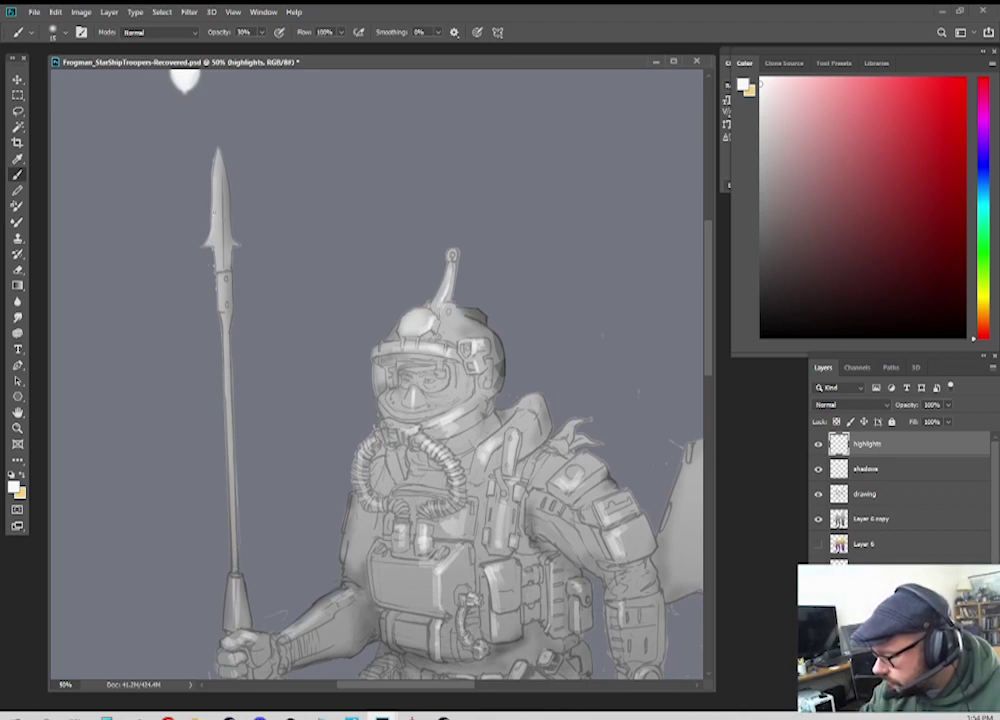
{"action": "key", "text": "space"}
{"action": "left_click_drag", "start_coordinate": [489, 186], "coordinate": [453, 159]}
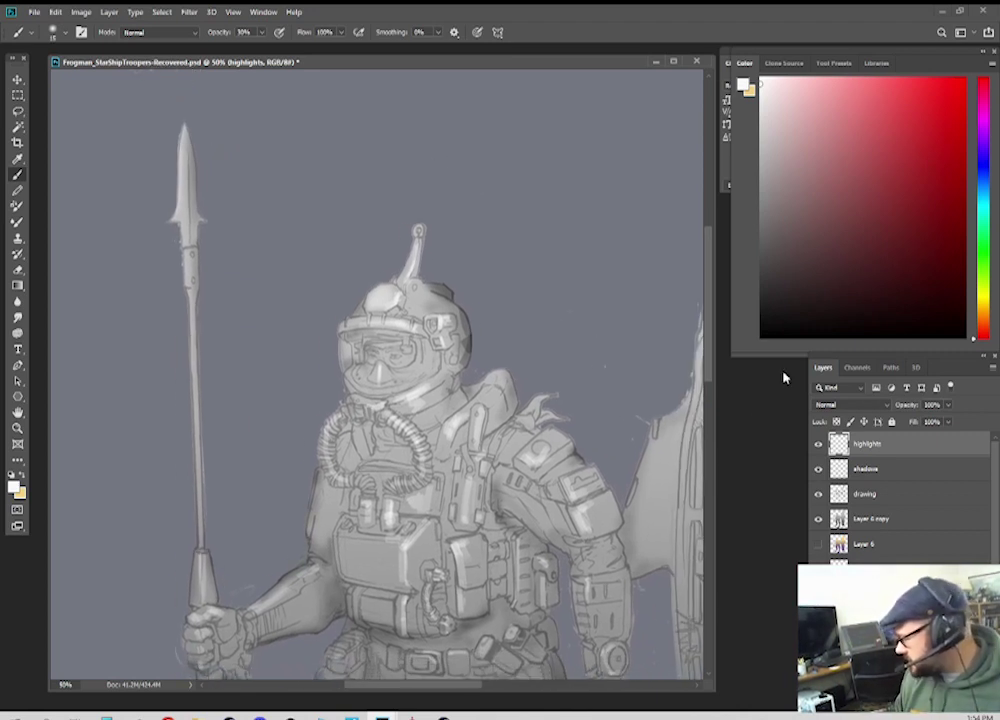
Step: Load the Layer 6 copy silhouettes as a selection, hide the selection outline and return to the highlights layer
{"action": "left_click", "coordinate": [839, 521]}
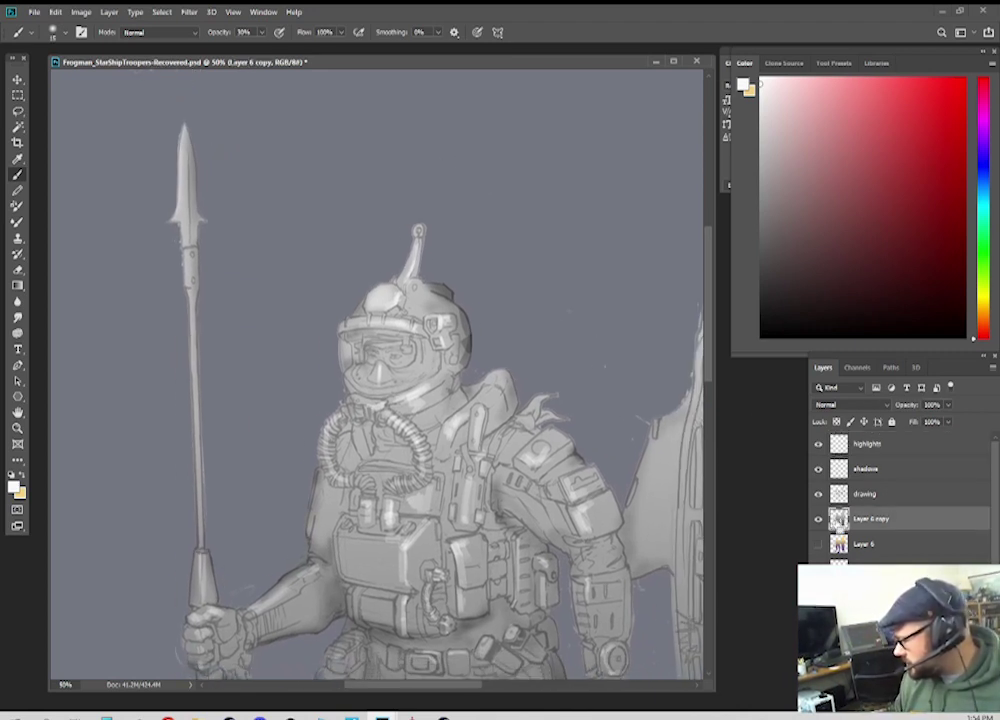
{"action": "left_click", "coordinate": [839, 521], "text": "ctrl"}
{"action": "key", "text": "space"}
{"action": "left_click_drag", "start_coordinate": [478, 375], "coordinate": [394, 351]}
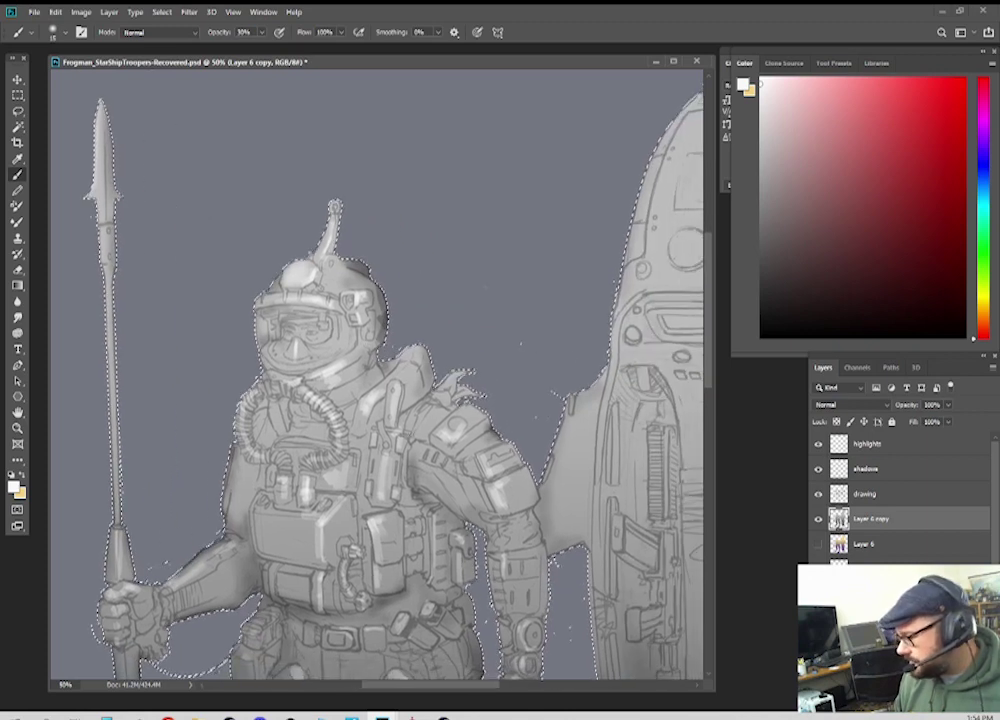
{"action": "left_click", "coordinate": [266, 12]}
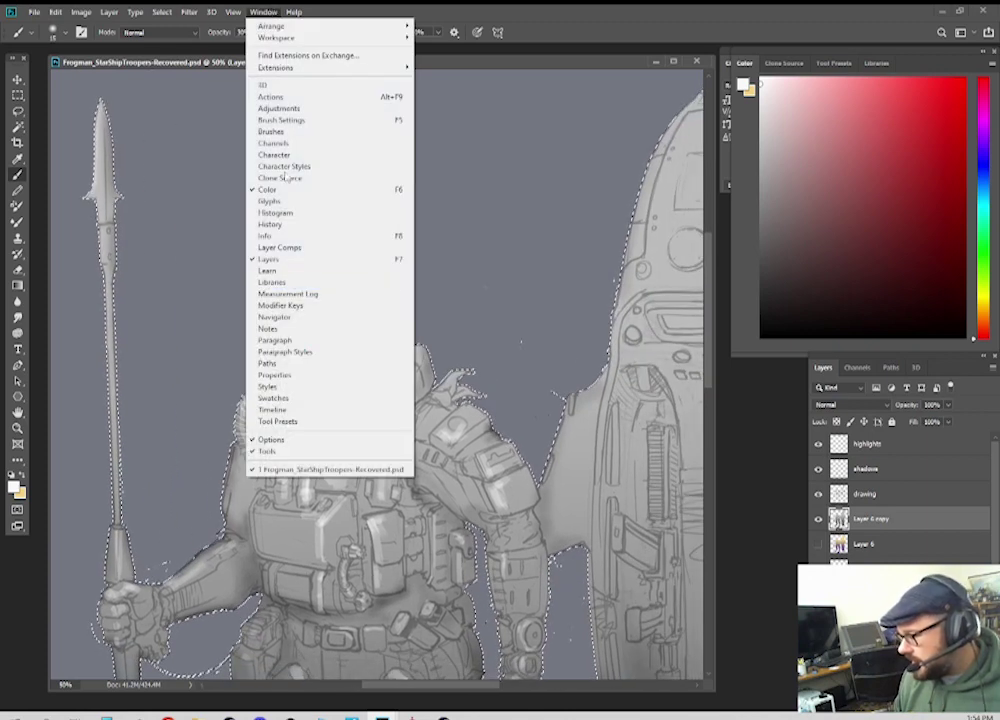
{"action": "mouse_move", "coordinate": [231, 12]}
{"action": "left_click", "coordinate": [230, 217]}
{"action": "left_click_drag", "start_coordinate": [354, 235], "coordinate": [473, 235]}
{"action": "left_click", "coordinate": [885, 450]}
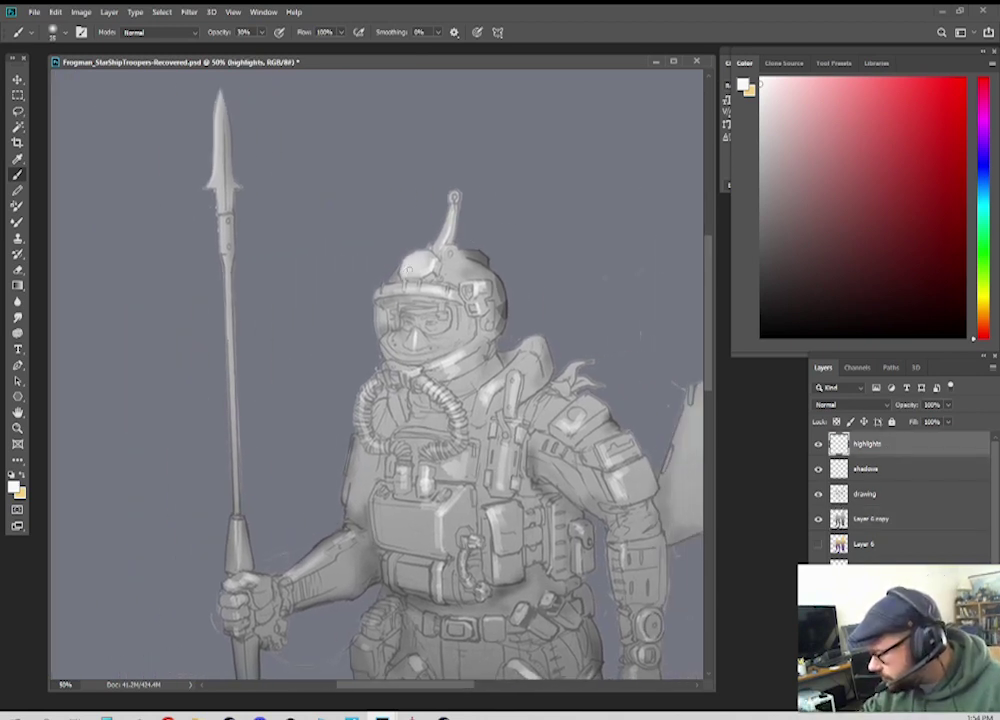
Step: Switch to a narrow flat brush and paint white highlights on the helmet, face mask, collar and chest pouch edges
{"action": "right_click", "coordinate": [434, 282]}
{"action": "double_click", "coordinate": [518, 453]}
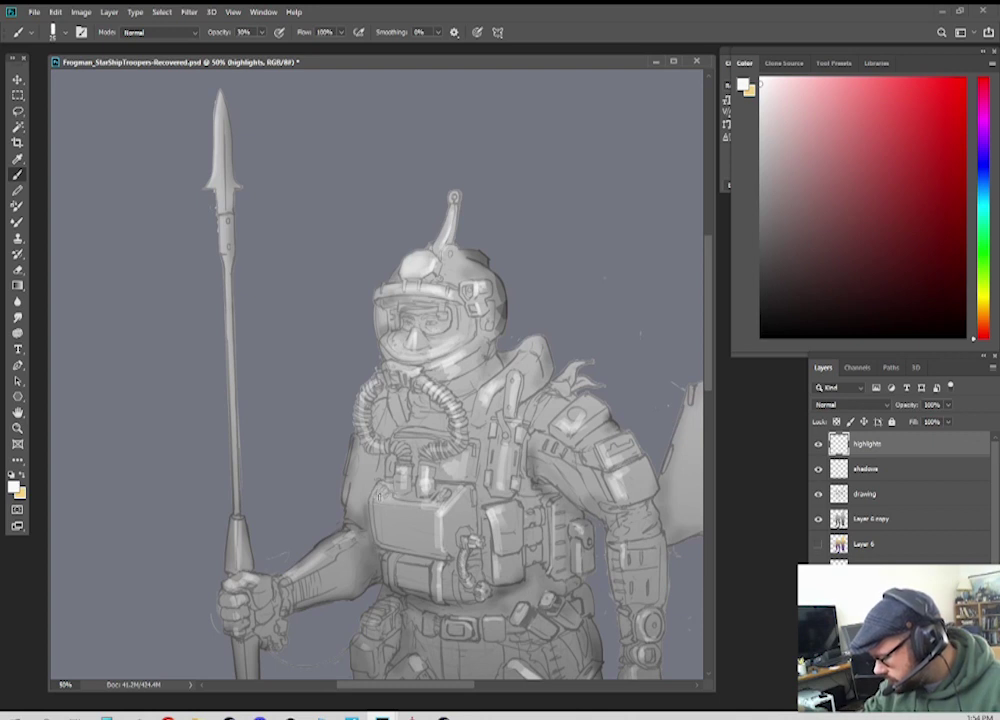
{"action": "mouse_move", "coordinate": [399, 497]}
{"action": "left_mouse_down"}
{"action": "mouse_move", "coordinate": [431, 501]}
{"action": "mouse_move", "coordinate": [412, 497]}
{"action": "mouse_move", "coordinate": [456, 489]}
{"action": "left_mouse_up"}
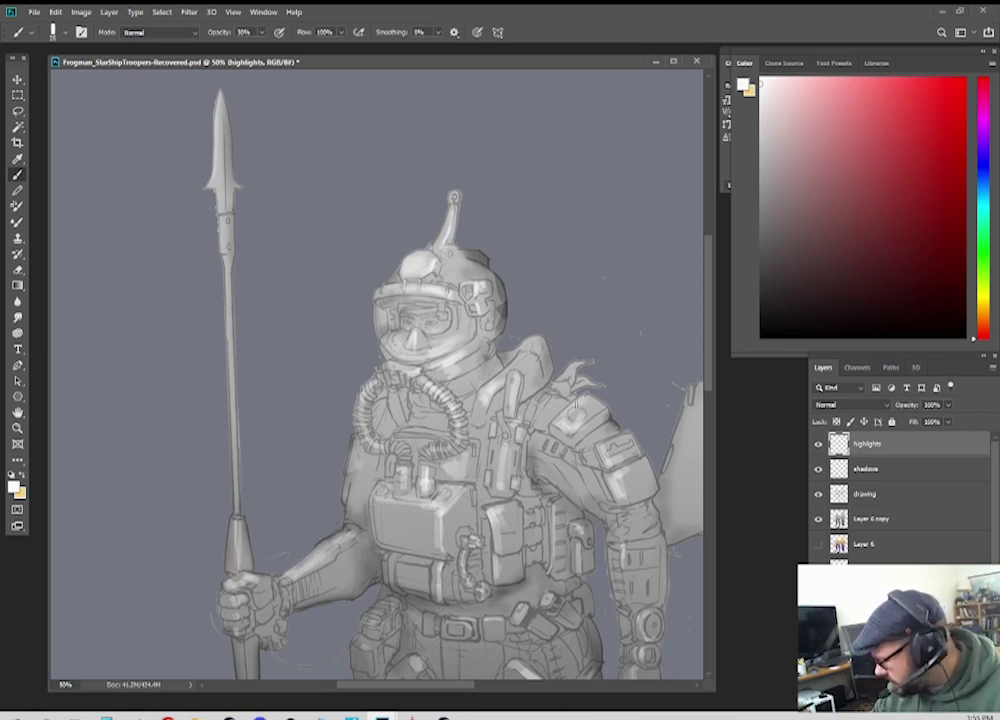
{"action": "mouse_move", "coordinate": [419, 329]}
{"action": "left_mouse_down"}
{"action": "mouse_move", "coordinate": [440, 314]}
{"action": "mouse_move", "coordinate": [416, 269]}
{"action": "left_mouse_up"}
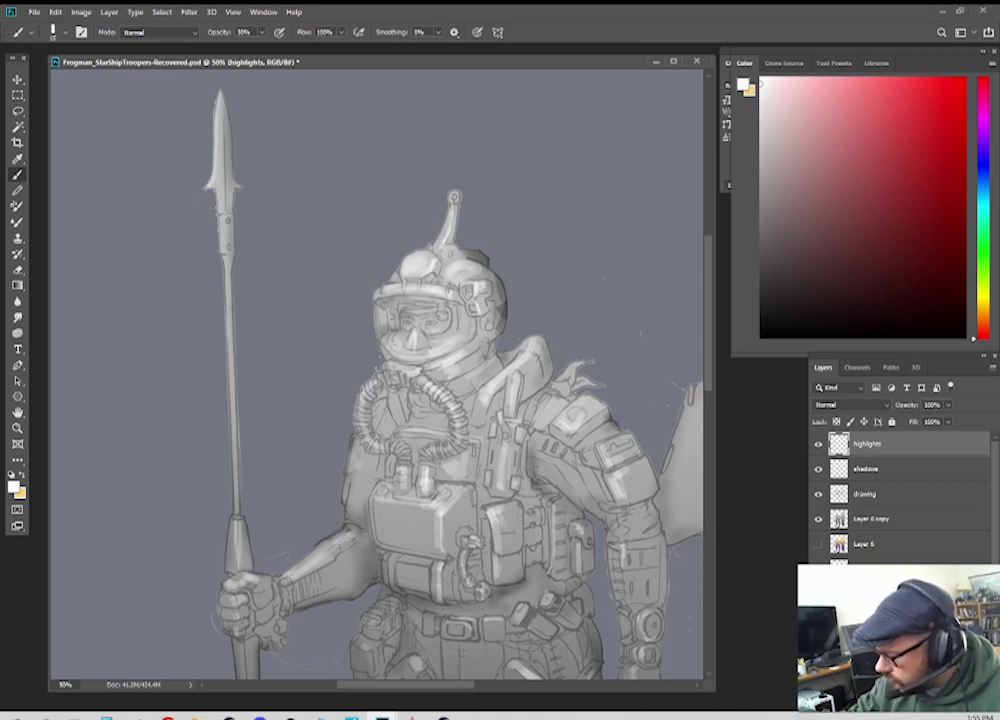
Step: Paint finer white highlights on the frogman's spear-holding arm, hip pouches and lower chest gear with a smaller brush
{"action": "scroll", "coordinate": [278, 578], "scroll_direction": "down", "scroll_amount": 3}
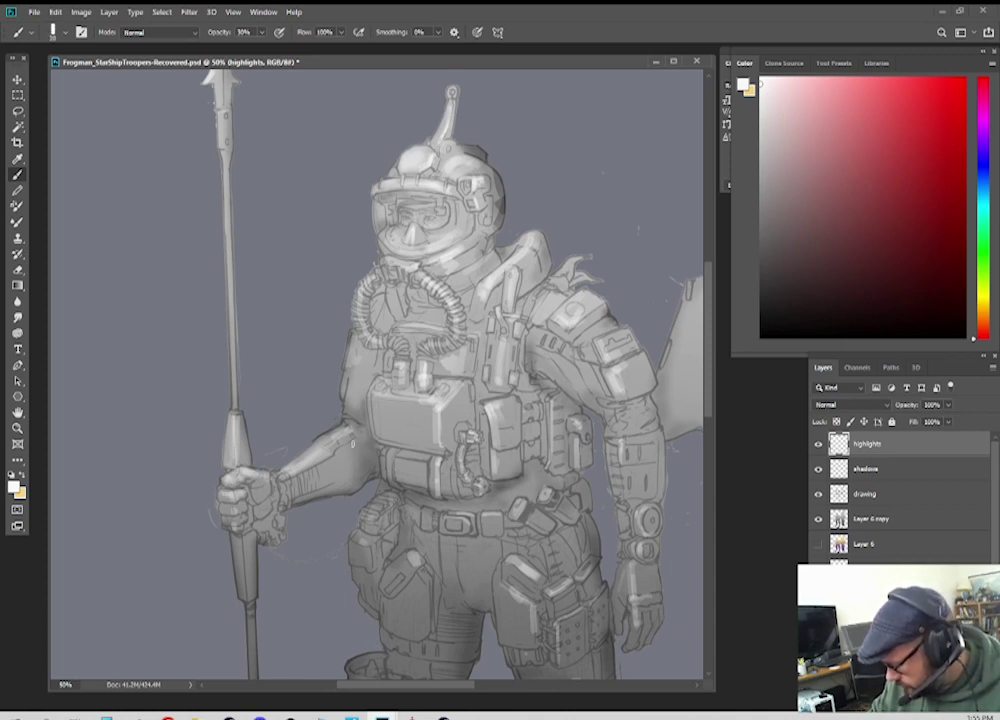
{"action": "left_click_drag", "start_coordinate": [354, 542], "coordinate": [392, 508]}
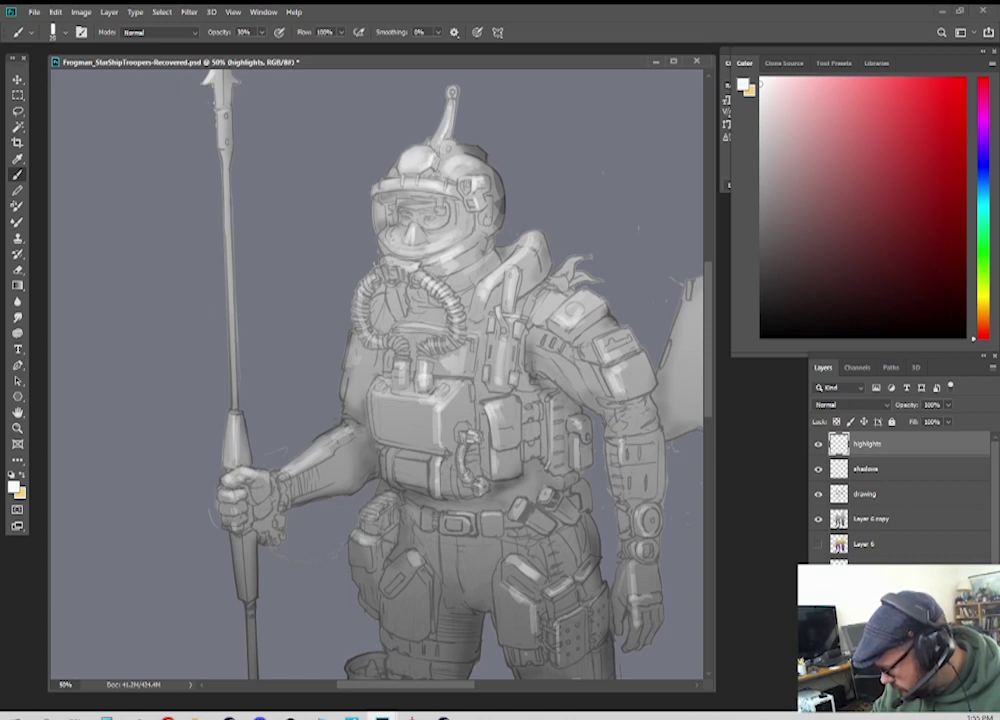
{"action": "left_click_drag", "start_coordinate": [392, 454], "coordinate": [456, 461]}
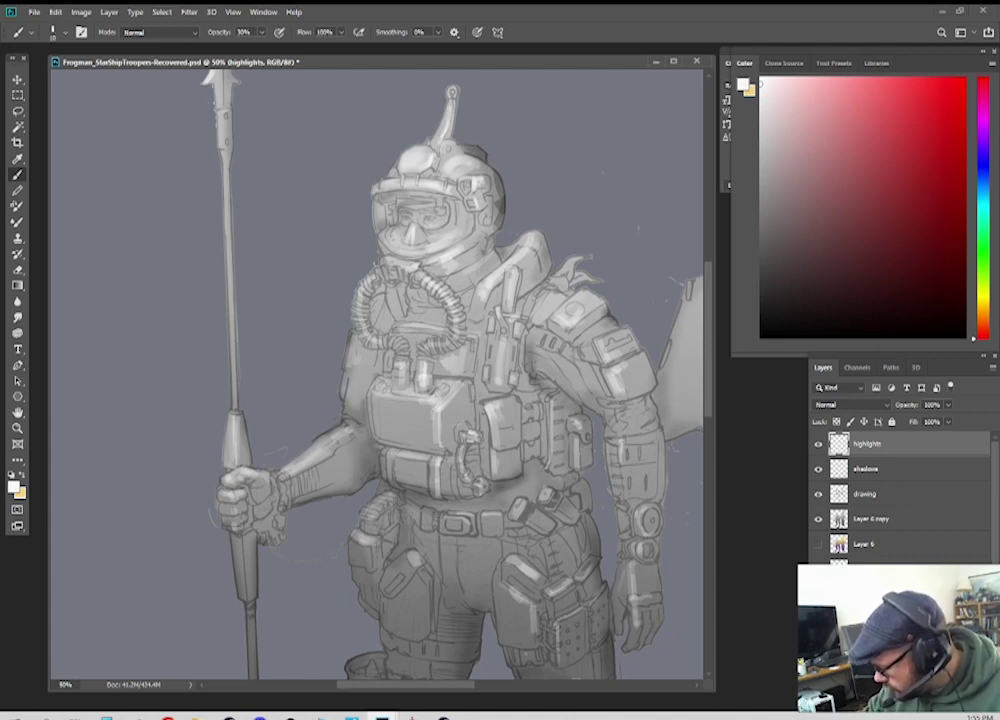
{"action": "key", "text": "ctrl+plus"}
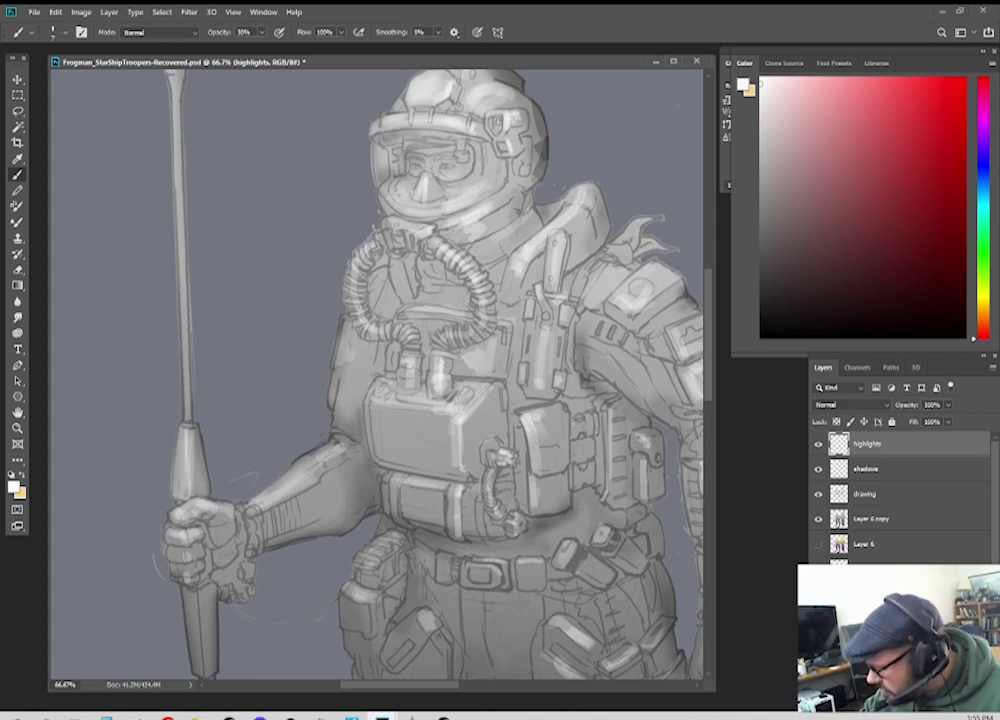
Step: Paint fine white highlights on the frogman's breathing hose fittings, chest canisters, side pouch and belt gear
{"action": "key", "text": "ctrl+plus"}
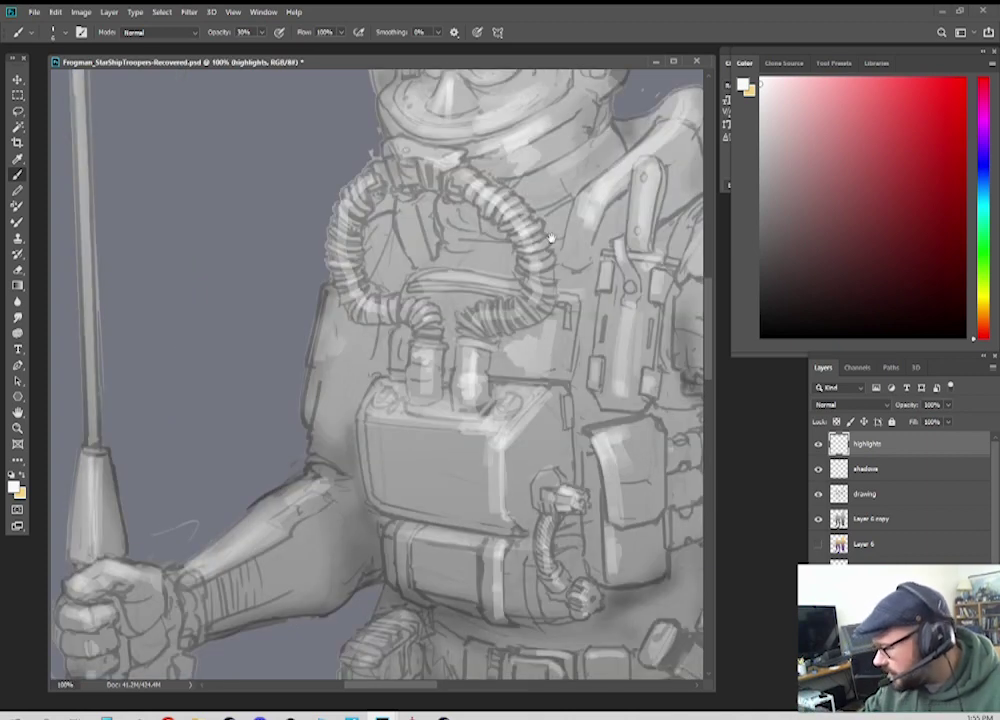
{"action": "left_click_drag", "start_coordinate": [552, 238], "coordinate": [484, 338]}
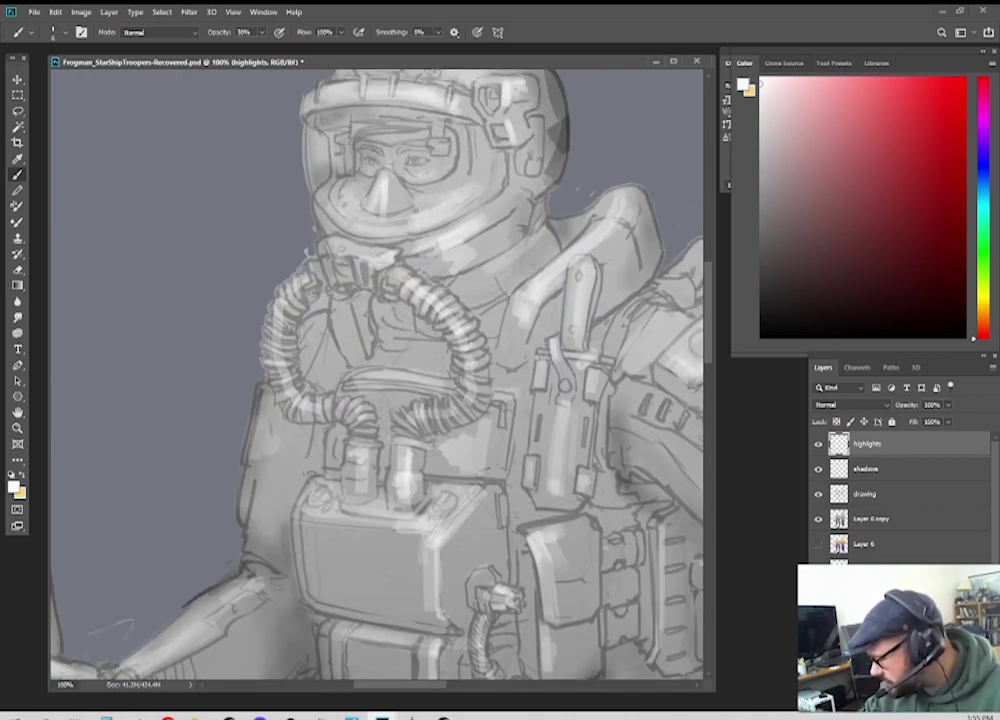
{"action": "left_click_drag", "start_coordinate": [344, 312], "coordinate": [347, 328]}
{"action": "left_click_drag", "start_coordinate": [351, 311], "coordinate": [355, 327]}
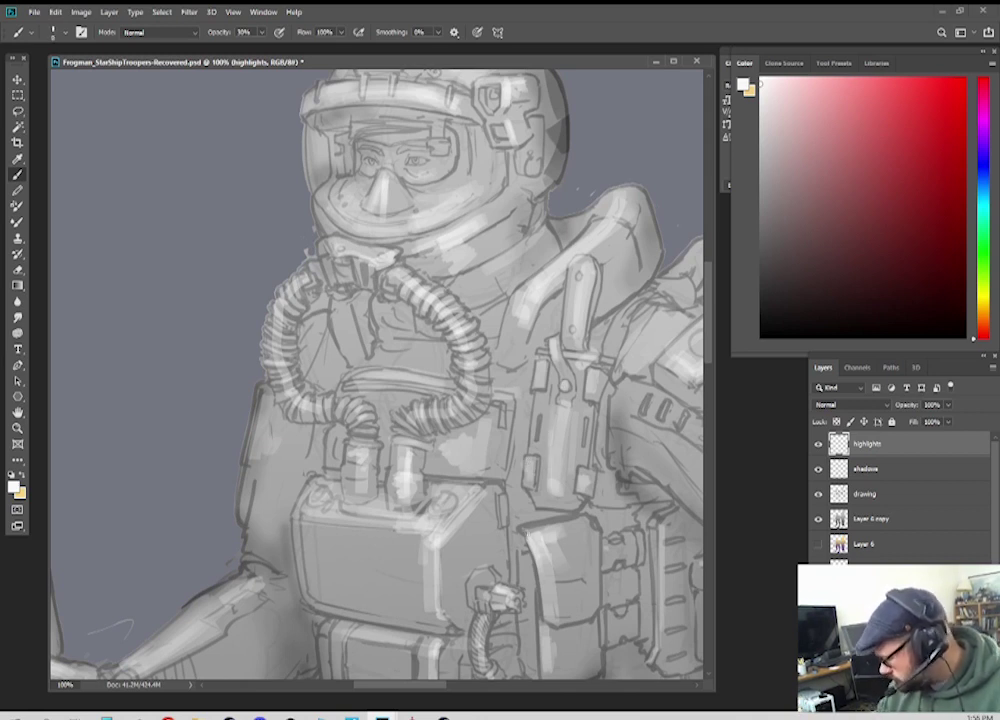
{"action": "left_click_drag", "start_coordinate": [403, 464], "coordinate": [365, 322]}
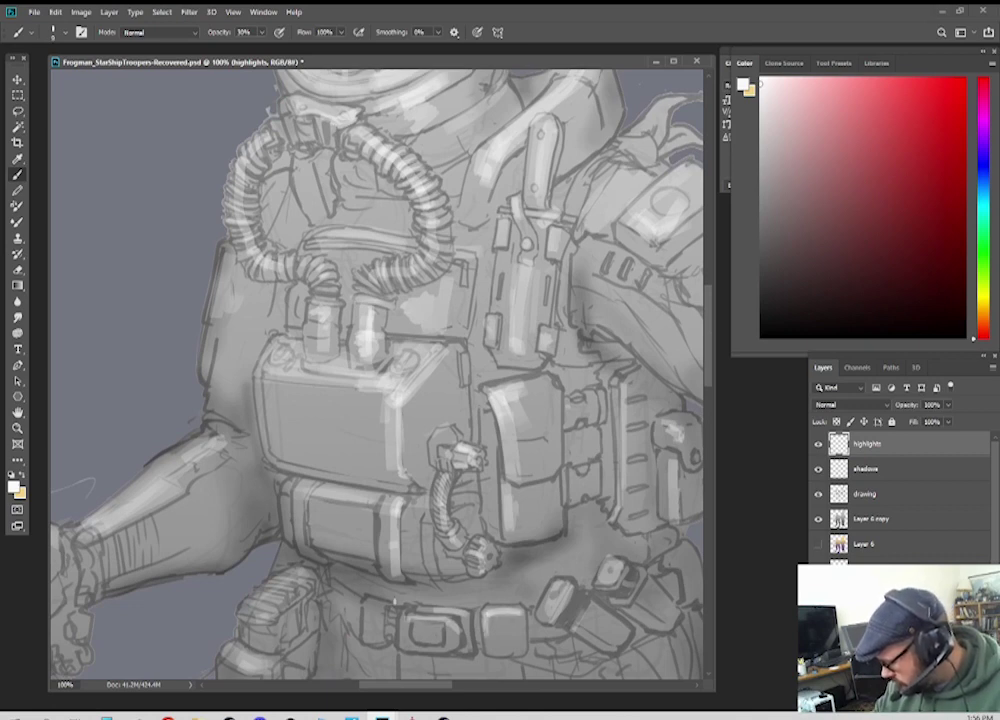
{"action": "left_click_drag", "start_coordinate": [545, 607], "coordinate": [380, 487]}
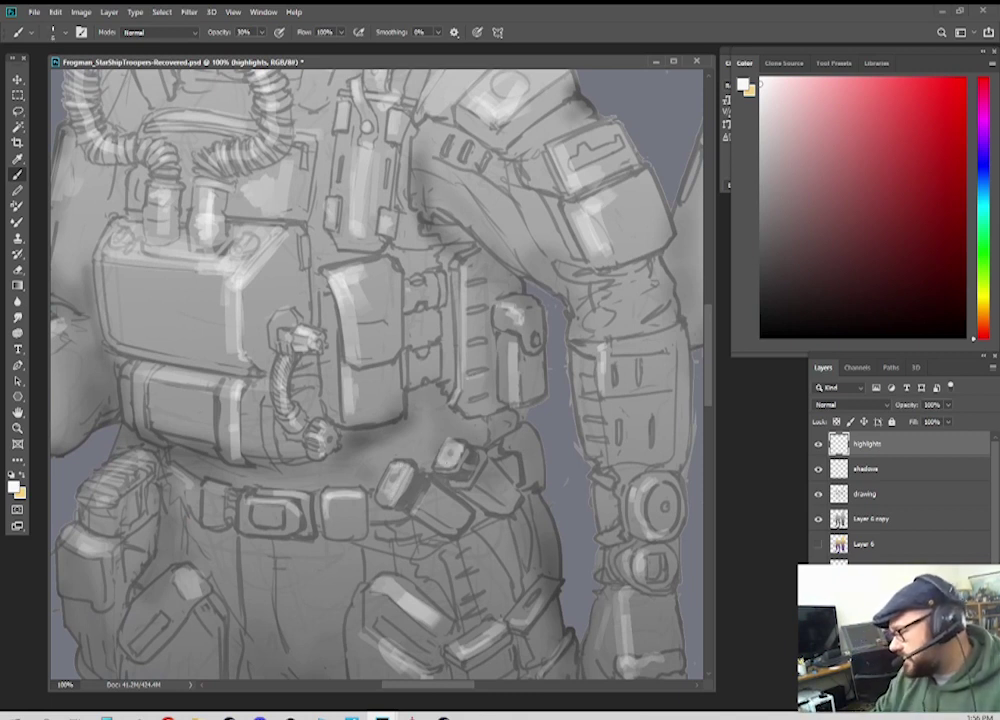
Step: Enlarge the brush and paint white highlights on the craft's near wing edge, hull rim and central strap
{"action": "key", "text": "ctrl+minus"}
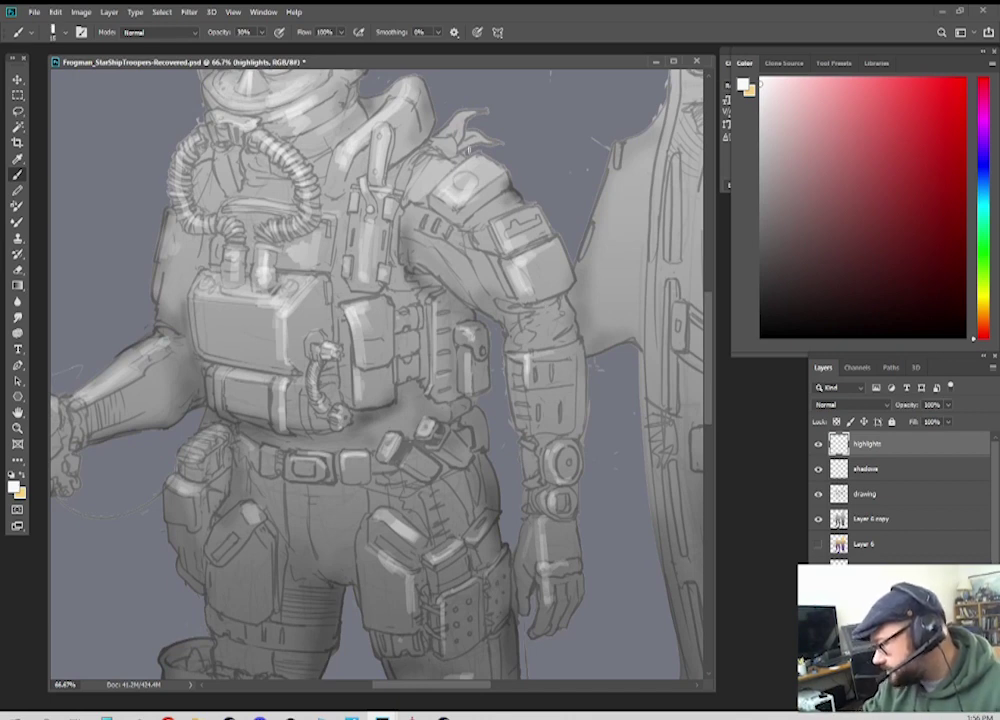
{"action": "left_click_drag", "start_coordinate": [652, 213], "coordinate": [501, 309]}
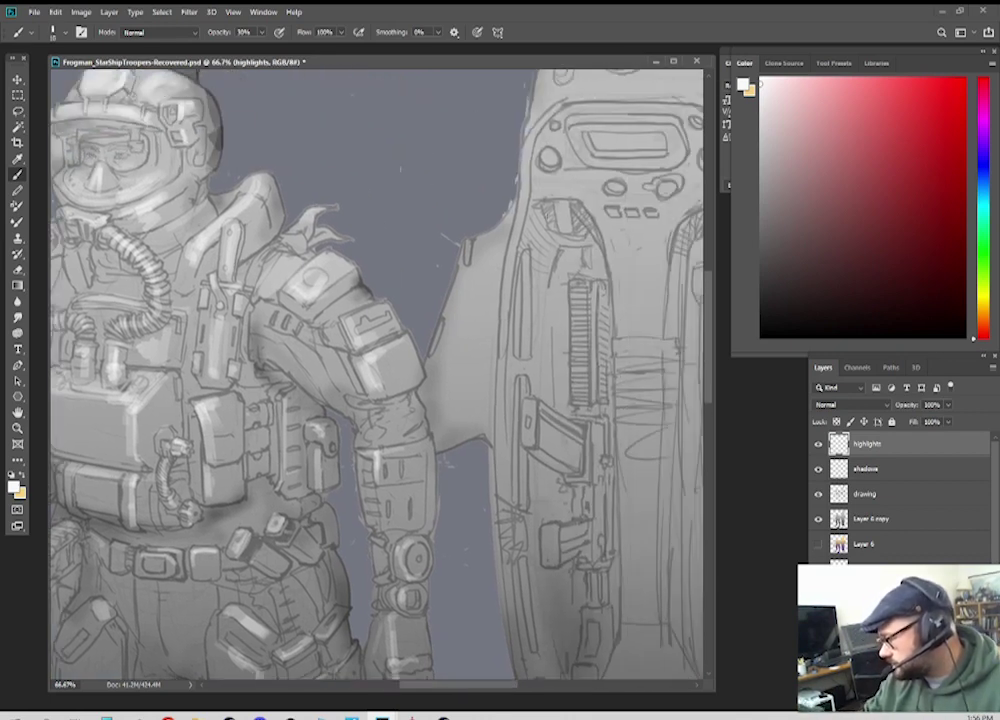
{"action": "key", "text": "bracketright"}
{"action": "key", "text": "bracketright"}
{"action": "left_click_drag", "start_coordinate": [502, 228], "coordinate": [449, 292]}
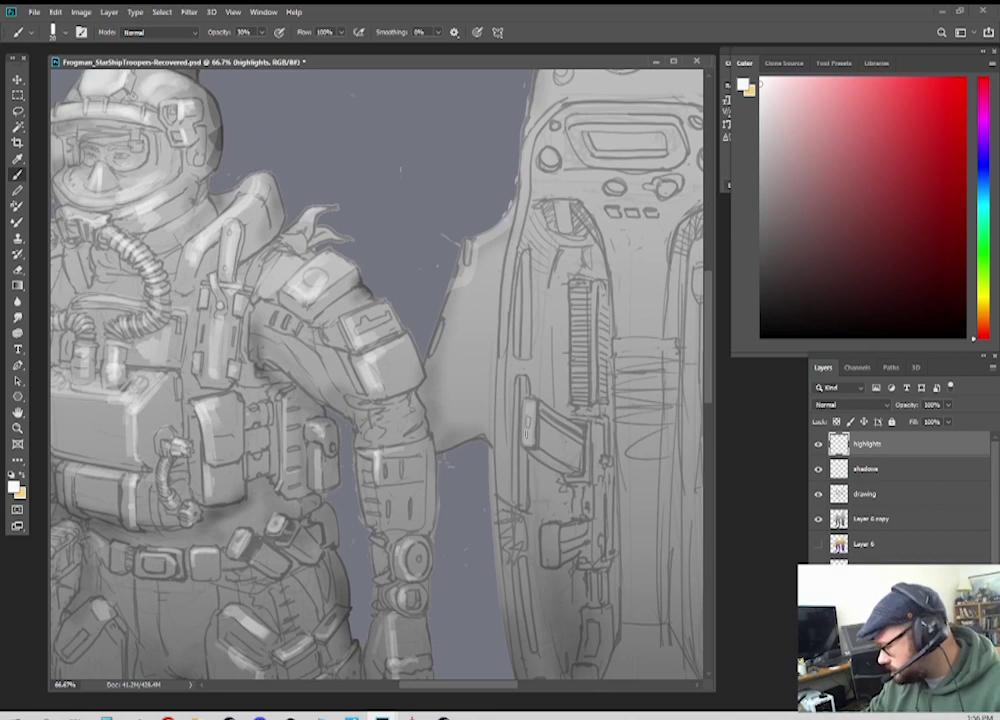
{"action": "left_click_drag", "start_coordinate": [498, 460], "coordinate": [350, 496]}
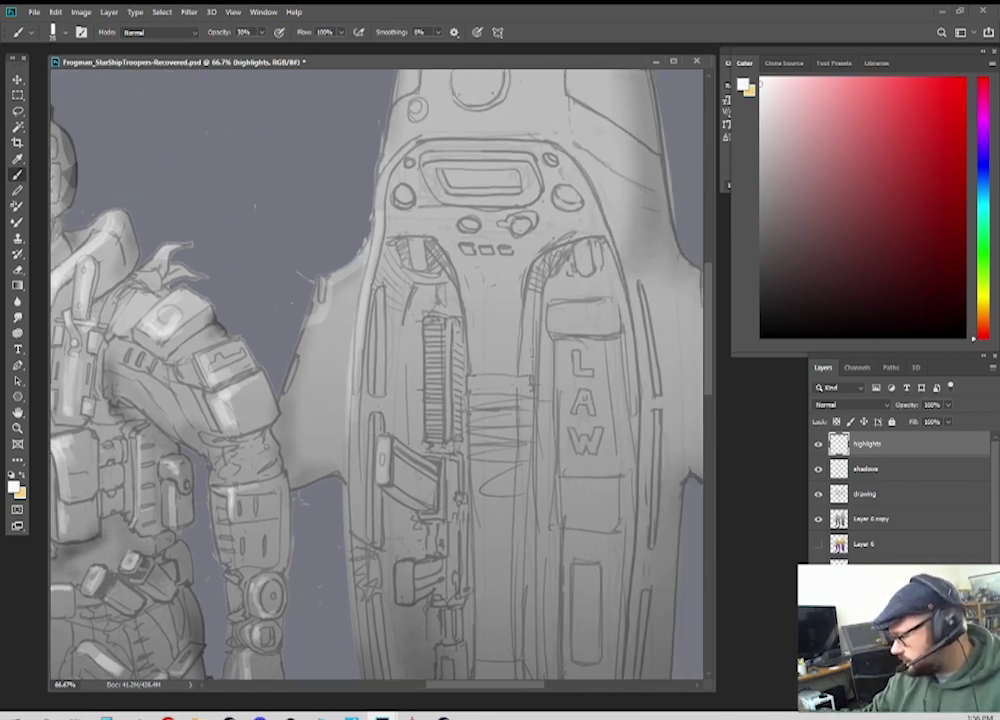
{"action": "mouse_move", "coordinate": [525, 379]}
{"action": "left_mouse_down"}
{"action": "mouse_move", "coordinate": [471, 380]}
{"action": "mouse_move", "coordinate": [478, 525]}
{"action": "left_mouse_up"}
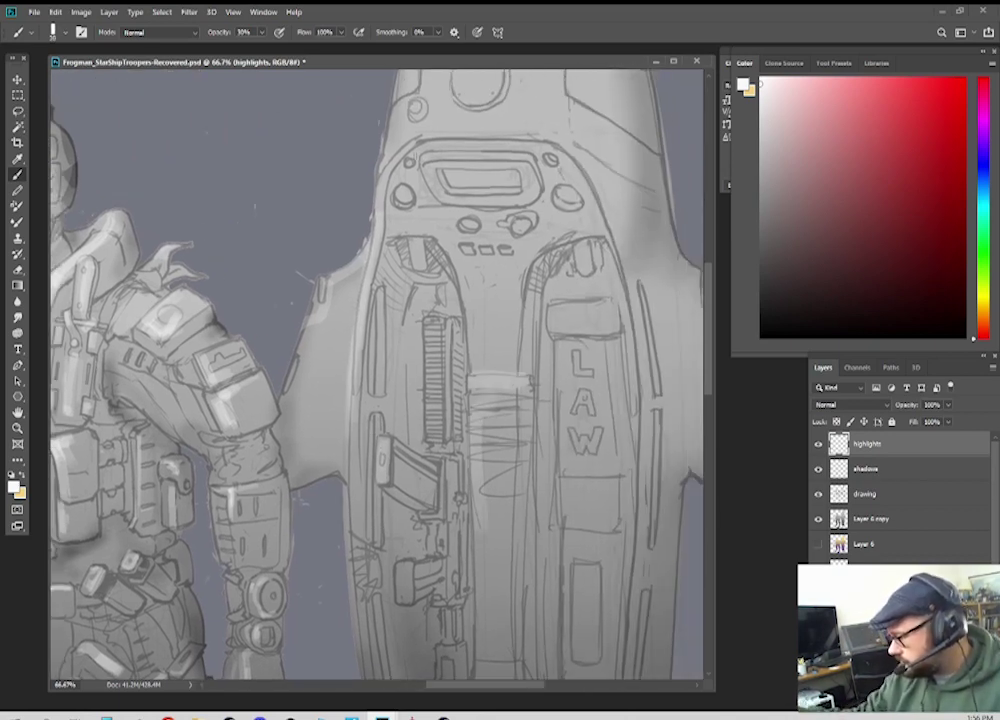
Step: Paint white highlights along the upper edge of the craft's console and down the borders of the nose panel
{"action": "left_click_drag", "start_coordinate": [422, 155], "coordinate": [540, 159]}
{"action": "left_click_drag", "start_coordinate": [423, 132], "coordinate": [543, 134]}
{"action": "left_click_drag", "start_coordinate": [437, 125], "coordinate": [511, 123]}
{"action": "left_click_drag", "start_coordinate": [498, 179], "coordinate": [413, 446]}
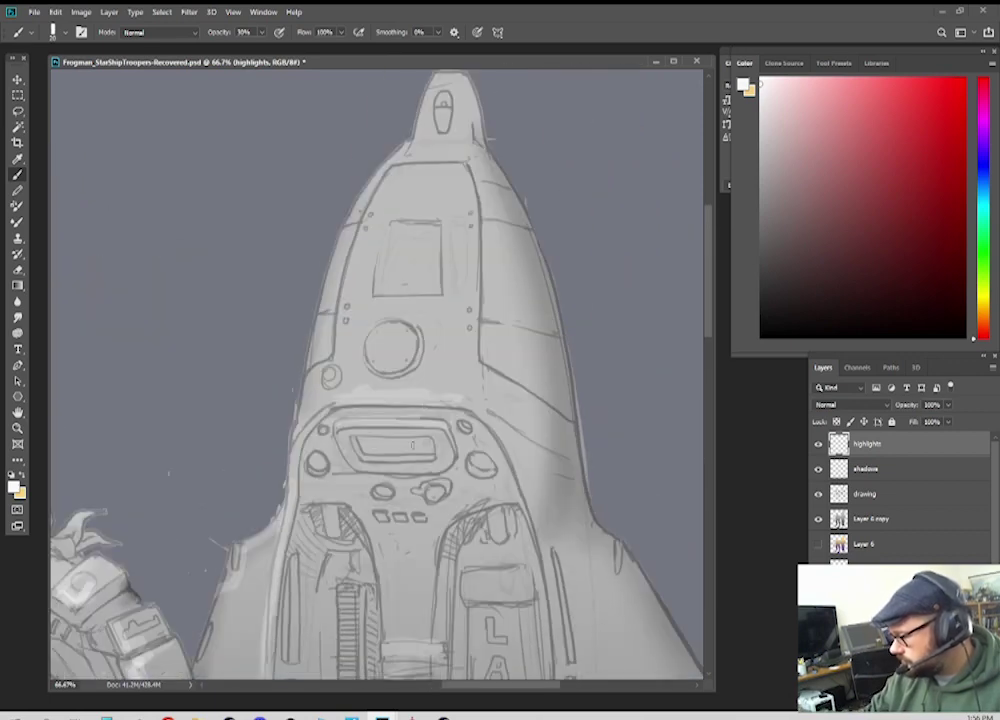
{"action": "left_click_drag", "start_coordinate": [349, 399], "coordinate": [372, 250]}
{"action": "left_click_drag", "start_coordinate": [398, 184], "coordinate": [350, 380]}
{"action": "left_click_drag", "start_coordinate": [366, 244], "coordinate": [348, 345]}
{"action": "mouse_move", "coordinate": [358, 393]}
{"action": "left_mouse_down"}
{"action": "mouse_move", "coordinate": [378, 250]}
{"action": "mouse_move", "coordinate": [455, 340]}
{"action": "mouse_move", "coordinate": [448, 307]}
{"action": "left_mouse_up"}
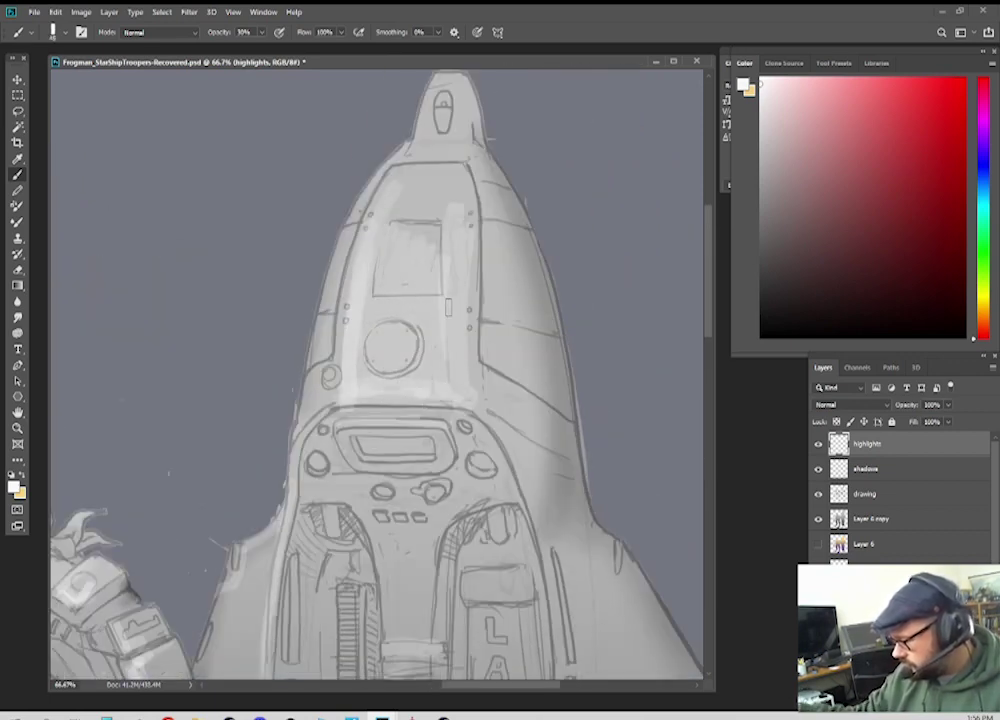
Step: Brush highlights over the nose panel's upper area, rectangular hatch and round port, using a smaller brush for the details
{"action": "left_click_drag", "start_coordinate": [440, 195], "coordinate": [405, 292]}
{"action": "mouse_move", "coordinate": [400, 185]}
{"action": "left_mouse_down"}
{"action": "mouse_move", "coordinate": [388, 222]}
{"action": "mouse_move", "coordinate": [371, 360]}
{"action": "mouse_move", "coordinate": [410, 346]}
{"action": "left_mouse_up"}
{"action": "key", "text": "["}
{"action": "key", "text": "["}
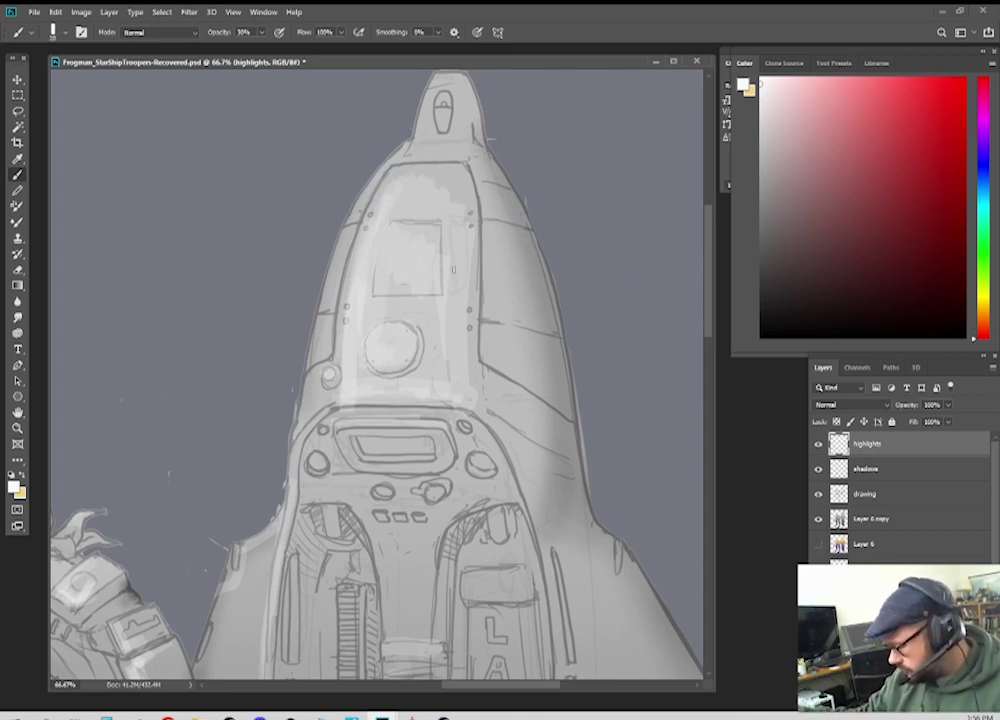
{"action": "left_click_drag", "start_coordinate": [453, 291], "coordinate": [452, 346]}
Step: Paint white highlights on the craft's LAW launcher lid, down its central spine and along the far hull rim
{"action": "key", "text": "ctrl+minus"}
{"action": "mouse_move", "coordinate": [494, 522]}
{"action": "left_mouse_down"}
{"action": "mouse_move", "coordinate": [480, 357]}
{"action": "mouse_move", "coordinate": [496, 446]}
{"action": "left_mouse_up"}
{"action": "key", "text": "["}
{"action": "key", "text": "["}
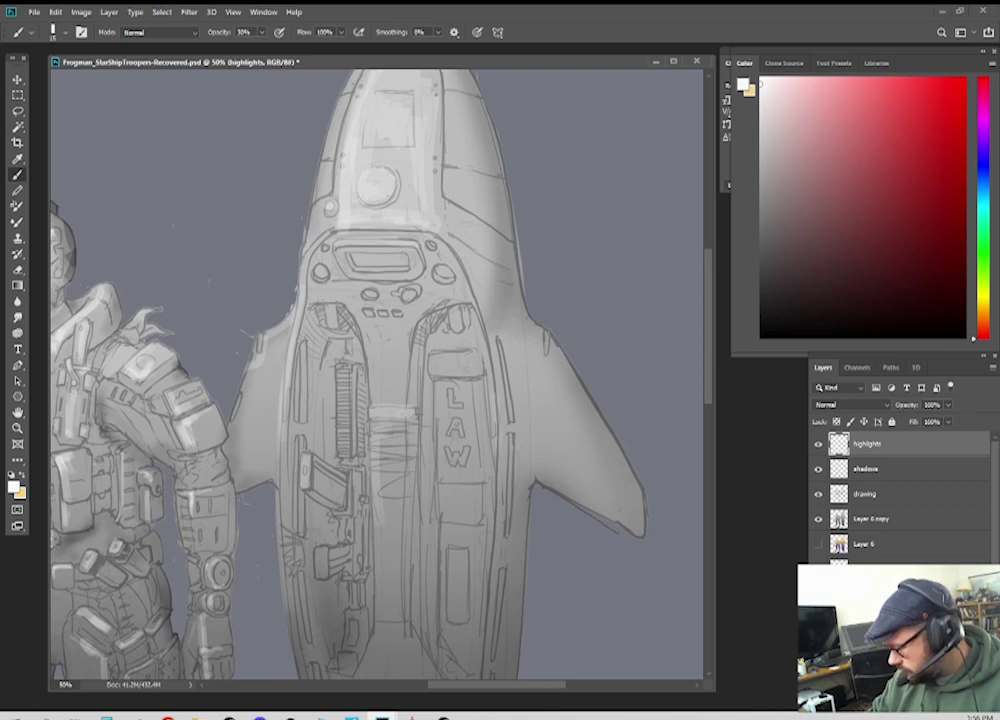
{"action": "key", "text": "]"}
{"action": "left_click_drag", "start_coordinate": [436, 357], "coordinate": [472, 357]}
{"action": "mouse_move", "coordinate": [375, 332]}
{"action": "left_mouse_down"}
{"action": "mouse_move", "coordinate": [395, 428]}
{"action": "mouse_move", "coordinate": [390, 525]}
{"action": "left_mouse_up"}
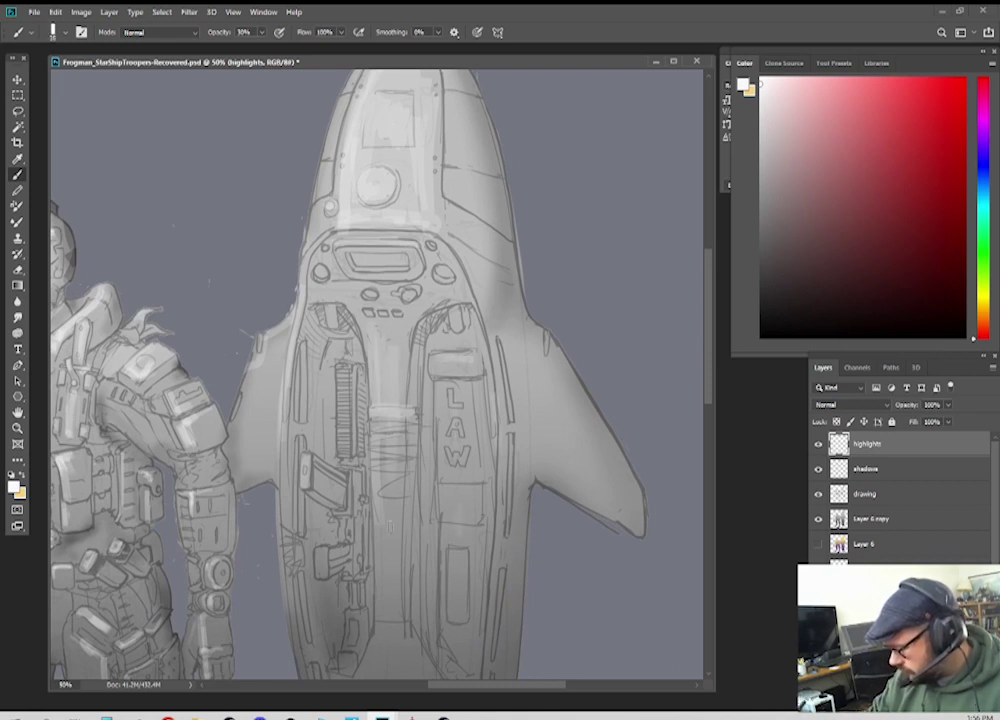
{"action": "left_click_drag", "start_coordinate": [395, 405], "coordinate": [389, 636]}
{"action": "left_click_drag", "start_coordinate": [392, 440], "coordinate": [388, 632]}
{"action": "mouse_move", "coordinate": [512, 325]}
{"action": "left_mouse_down"}
{"action": "mouse_move", "coordinate": [523, 408]}
{"action": "mouse_move", "coordinate": [512, 503]}
{"action": "left_mouse_up"}
{"action": "left_click_drag", "start_coordinate": [509, 400], "coordinate": [499, 633]}
Step: Enlarge the brush and paint broad white highlights along the craft's far wing from its root to the tip
{"action": "left_click_drag", "start_coordinate": [424, 636], "coordinate": [419, 561]}
{"action": "key", "text": "["}
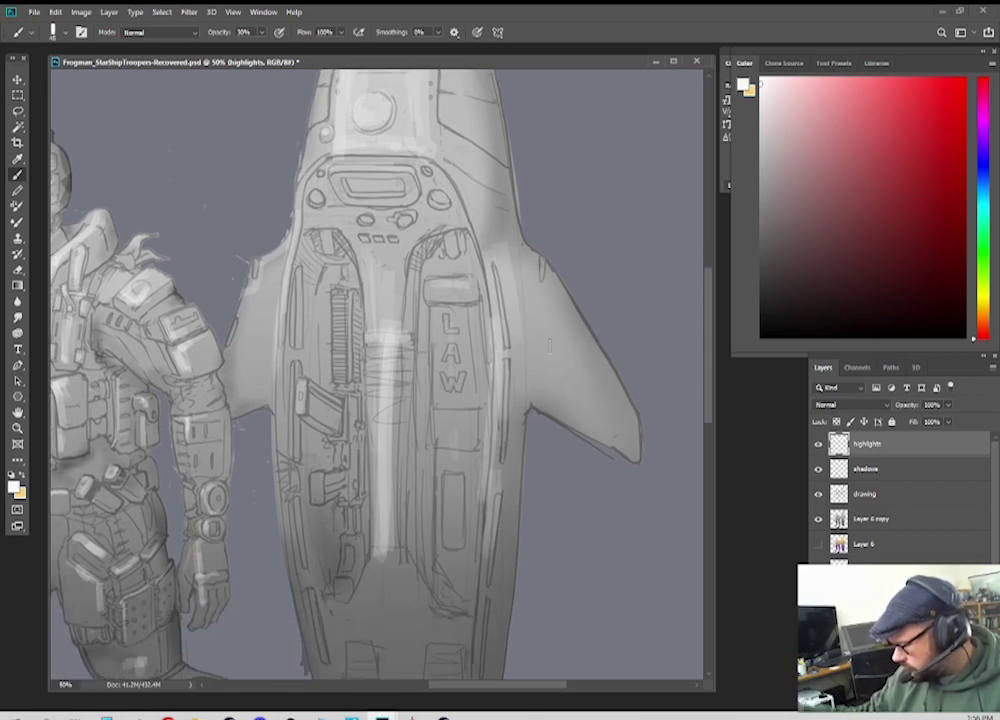
{"action": "key", "text": "]"}
{"action": "key", "text": "]"}
{"action": "left_click_drag", "start_coordinate": [530, 310], "coordinate": [600, 406]}
{"action": "left_click_drag", "start_coordinate": [524, 278], "coordinate": [618, 420]}
{"action": "left_click_drag", "start_coordinate": [530, 305], "coordinate": [610, 418]}
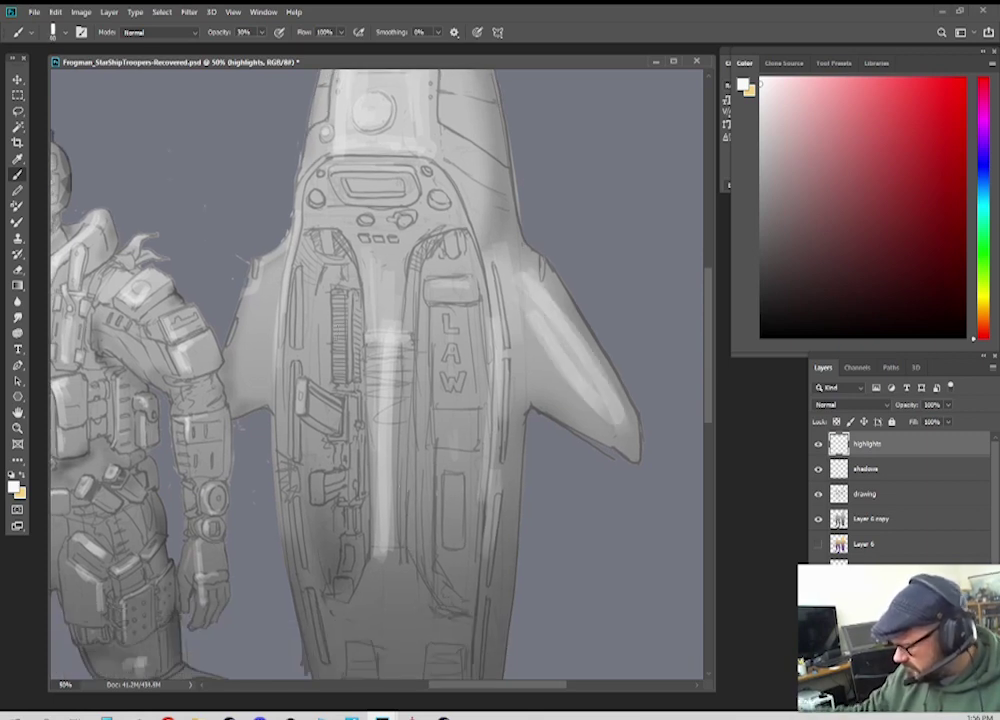
Step: Paint highlights on the craft's lower hull: the forked end of the spine, the central ridge, side vents and lower rim
{"action": "scroll", "coordinate": [424, 592], "scroll_direction": "down", "scroll_amount": 4}
{"action": "mouse_move", "coordinate": [372, 392]}
{"action": "left_mouse_down"}
{"action": "mouse_move", "coordinate": [322, 433]}
{"action": "mouse_move", "coordinate": [401, 424]}
{"action": "mouse_move", "coordinate": [430, 459]}
{"action": "left_mouse_up"}
{"action": "left_click_drag", "start_coordinate": [359, 430], "coordinate": [368, 449]}
{"action": "mouse_move", "coordinate": [335, 584]}
{"action": "left_mouse_down"}
{"action": "mouse_move", "coordinate": [385, 483]}
{"action": "mouse_move", "coordinate": [380, 565]}
{"action": "mouse_move", "coordinate": [378, 470]}
{"action": "mouse_move", "coordinate": [390, 580]}
{"action": "mouse_move", "coordinate": [398, 520]}
{"action": "left_mouse_up"}
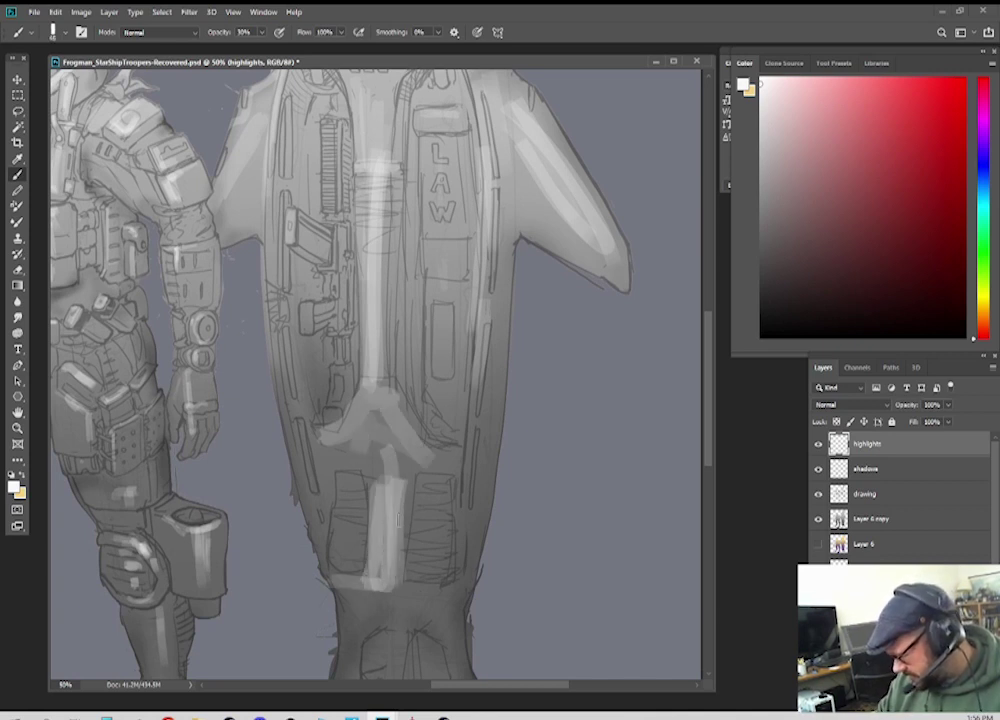
{"action": "left_click_drag", "start_coordinate": [385, 597], "coordinate": [449, 597]}
{"action": "mouse_move", "coordinate": [340, 569]}
{"action": "left_mouse_down"}
{"action": "mouse_move", "coordinate": [366, 572]}
{"action": "mouse_move", "coordinate": [346, 560]}
{"action": "mouse_move", "coordinate": [353, 568]}
{"action": "mouse_move", "coordinate": [366, 532]}
{"action": "left_mouse_up"}
{"action": "mouse_move", "coordinate": [424, 560]}
{"action": "left_mouse_down"}
{"action": "mouse_move", "coordinate": [433, 531]}
{"action": "mouse_move", "coordinate": [415, 571]}
{"action": "left_mouse_up"}
{"action": "key", "text": "["}
{"action": "left_click_drag", "start_coordinate": [366, 418], "coordinate": [388, 392]}
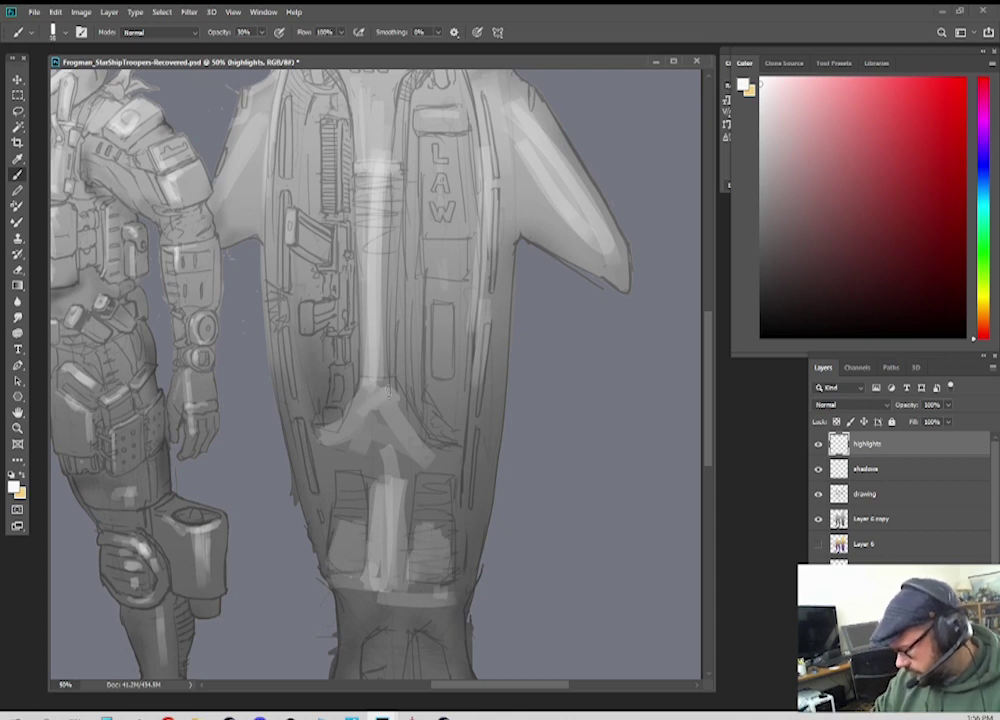
Step: Paint highlights on the craft's tail section: the vertical centre rib, the curved band and the side brace
{"action": "mouse_move", "coordinate": [411, 609]}
{"action": "left_mouse_down"}
{"action": "mouse_move", "coordinate": [407, 446]}
{"action": "mouse_move", "coordinate": [393, 552]}
{"action": "left_mouse_up"}
{"action": "left_click_drag", "start_coordinate": [399, 492], "coordinate": [390, 580]}
{"action": "left_click_drag", "start_coordinate": [394, 548], "coordinate": [389, 582]}
{"action": "key", "text": "["}
{"action": "key", "text": "["}
{"action": "mouse_move", "coordinate": [332, 532]}
{"action": "left_mouse_down"}
{"action": "mouse_move", "coordinate": [351, 490]}
{"action": "mouse_move", "coordinate": [369, 555]}
{"action": "mouse_move", "coordinate": [386, 560]}
{"action": "left_mouse_up"}
{"action": "left_click_drag", "start_coordinate": [405, 563], "coordinate": [466, 545]}
{"action": "left_click_drag", "start_coordinate": [410, 562], "coordinate": [461, 545]}
{"action": "left_click_drag", "start_coordinate": [467, 473], "coordinate": [446, 488]}
{"action": "left_click_drag", "start_coordinate": [446, 488], "coordinate": [462, 512]}
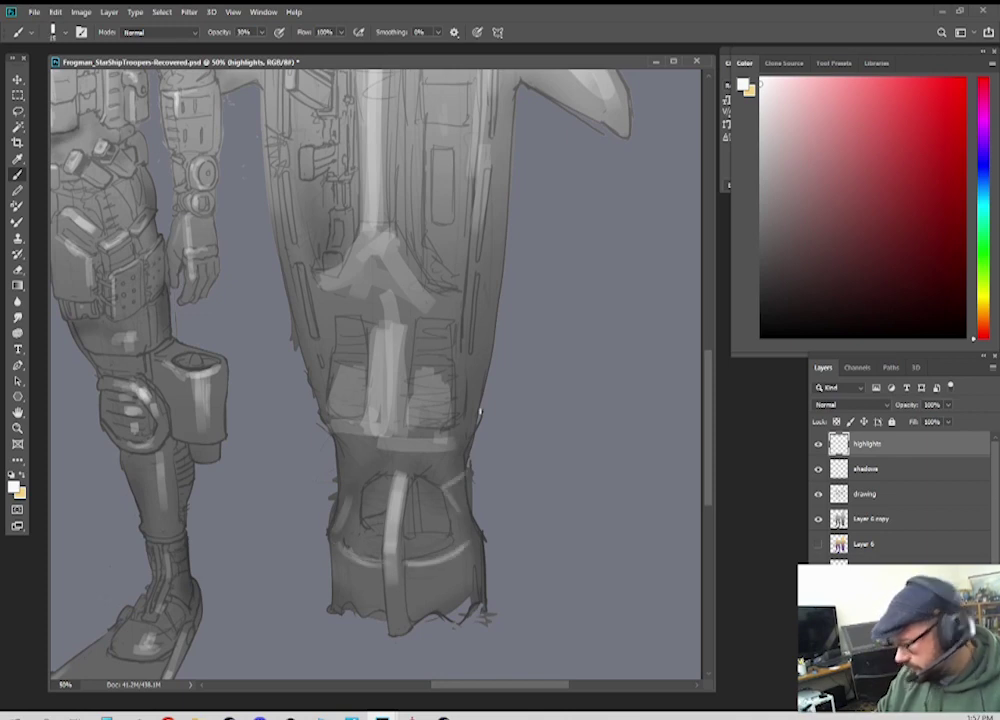
Step: Examine the highlights on the whole frogman and craft at reduced view sizes
{"action": "key", "text": "ctrl+minus"}
{"action": "key", "text": "ctrl+minus"}
{"action": "key", "text": "ctrl+minus"}
{"action": "key", "text": "ctrl+plus"}
{"action": "left_click_drag", "start_coordinate": [245, 379], "coordinate": [327, 394]}
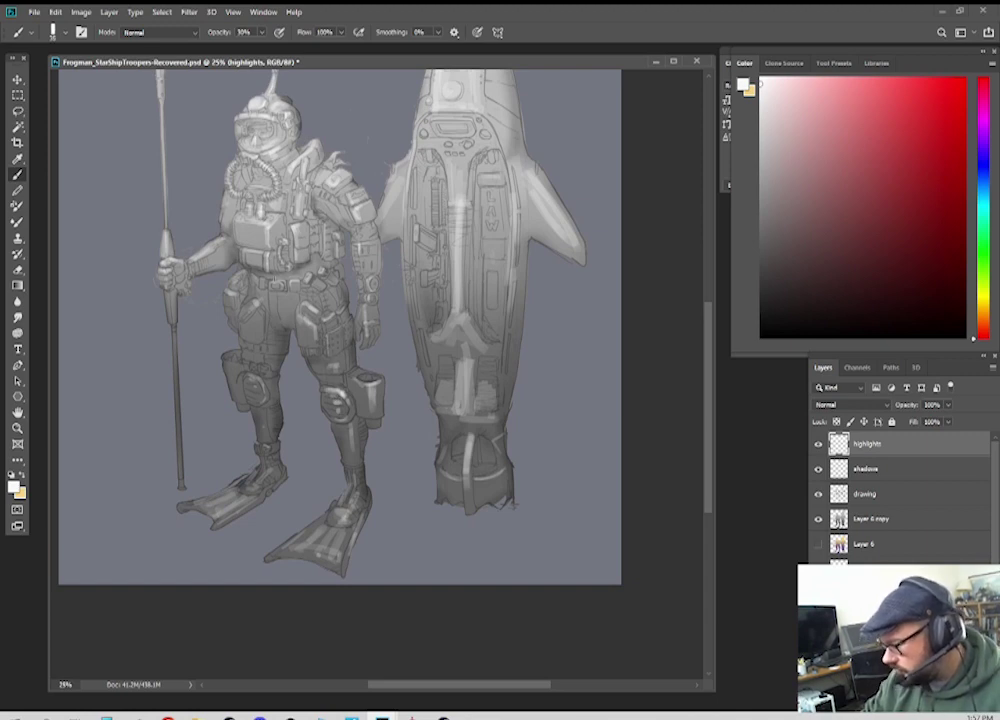
{"action": "key", "text": "ctrl+minus"}
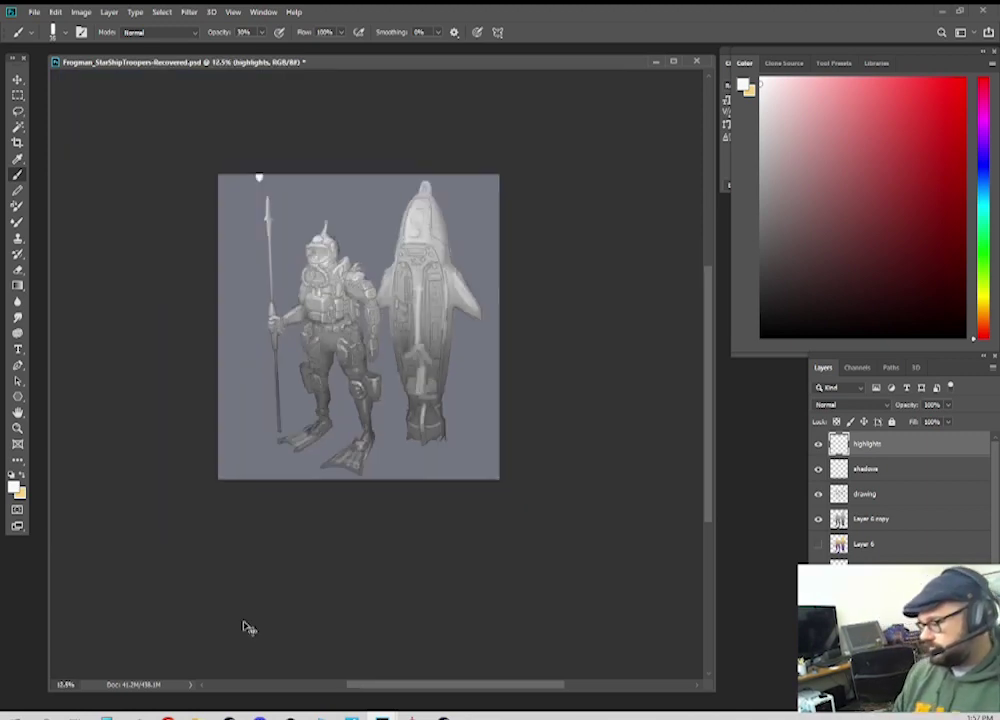
{"action": "key", "text": "ctrl+plus"}
{"action": "left_click_drag", "start_coordinate": [441, 428], "coordinate": [448, 565]}
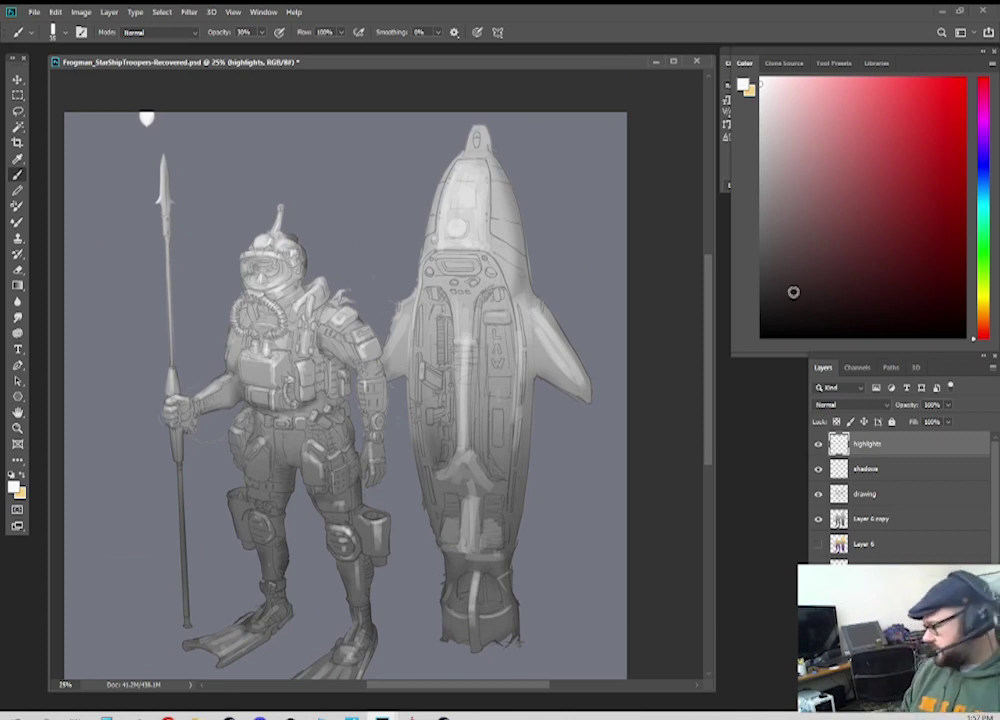
Step: Move the shadows layer below the drawing layer and toggle its visibility to check its effect
{"action": "left_click", "coordinate": [852, 469]}
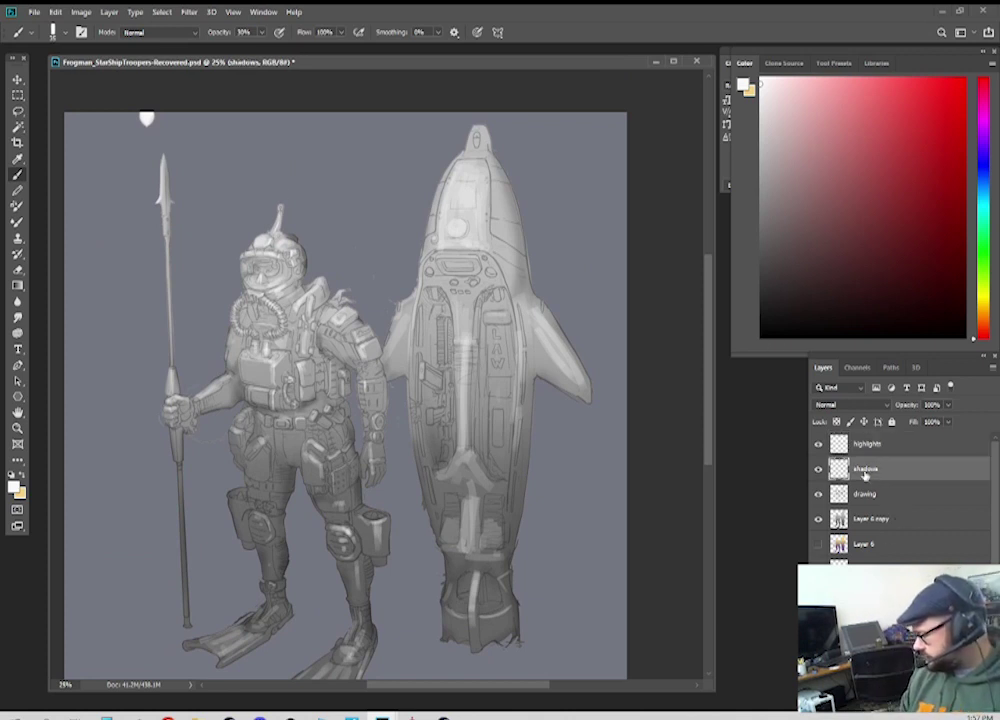
{"action": "left_click_drag", "start_coordinate": [864, 471], "coordinate": [862, 504]}
{"action": "left_click", "coordinate": [818, 494]}
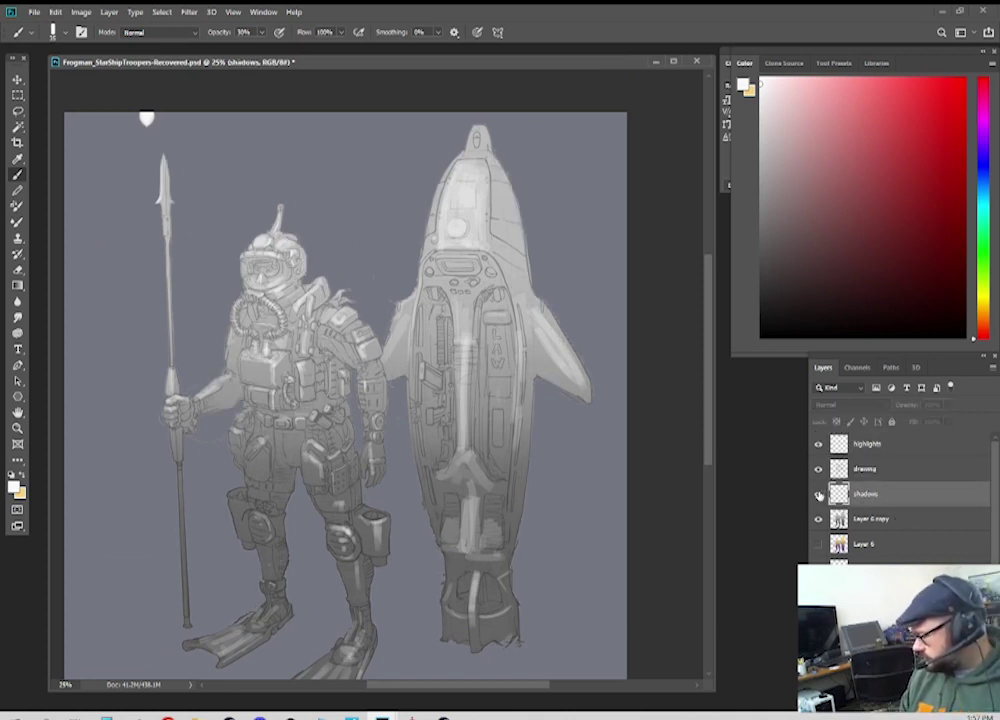
{"action": "left_click", "coordinate": [818, 494]}
Step: Set the brush colour to black and paint shadows on the frogman's face mask and between the torso side pouches
{"action": "left_click_drag", "start_coordinate": [804, 306], "coordinate": [686, 376]}
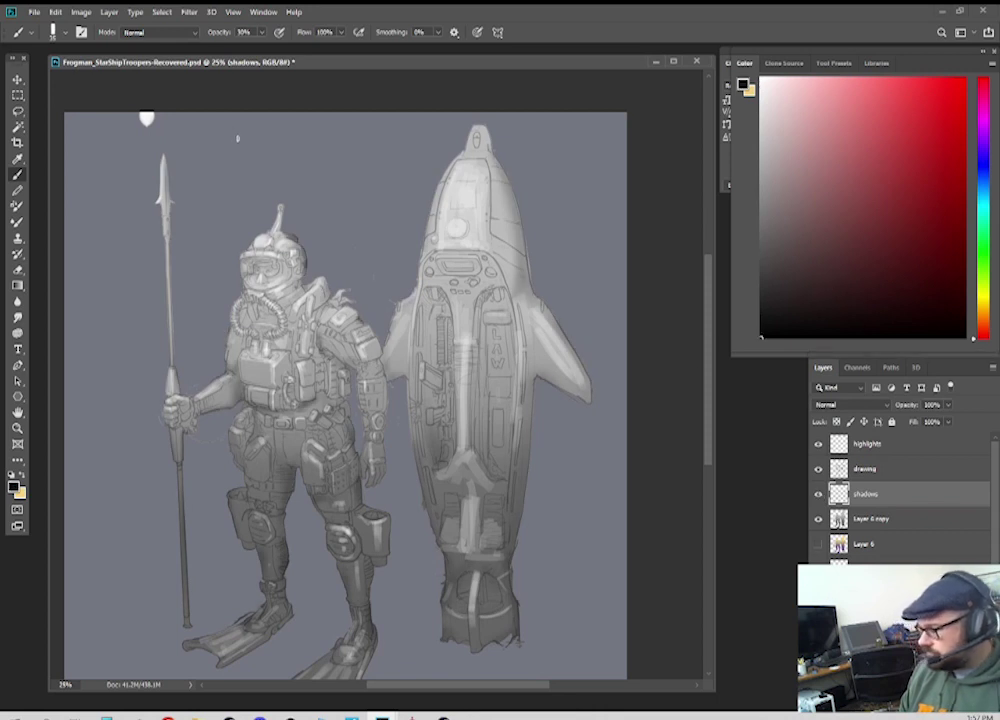
{"action": "key", "text": "ctrl+plus"}
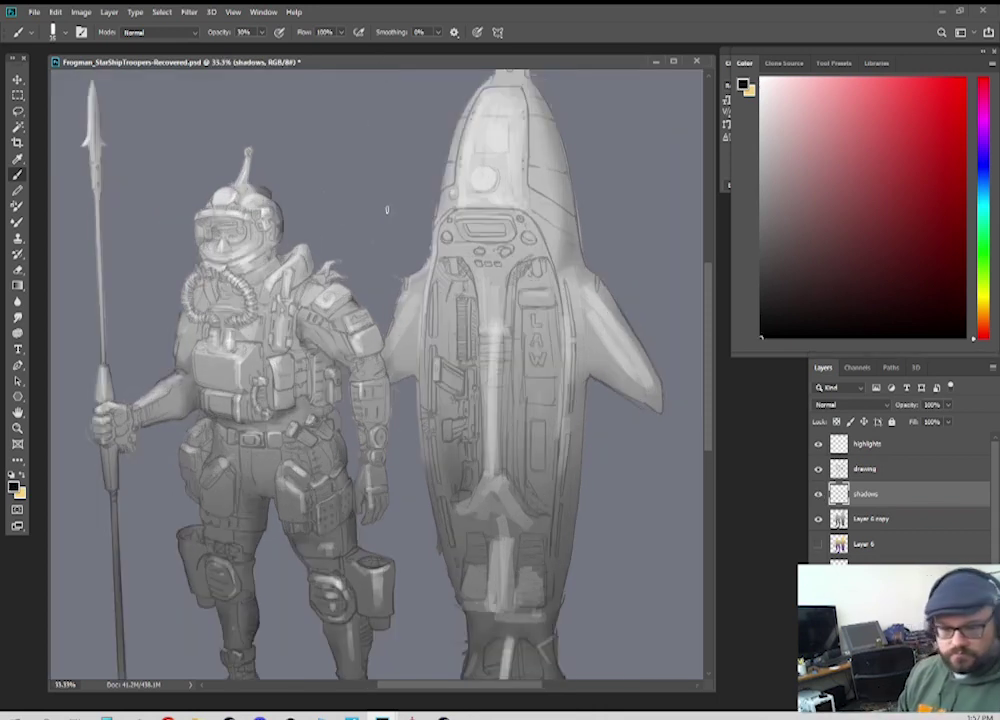
{"action": "mouse_move", "coordinate": [304, 324]}
{"action": "left_mouse_down"}
{"action": "mouse_move", "coordinate": [391, 256]}
{"action": "mouse_move", "coordinate": [394, 287]}
{"action": "left_mouse_up"}
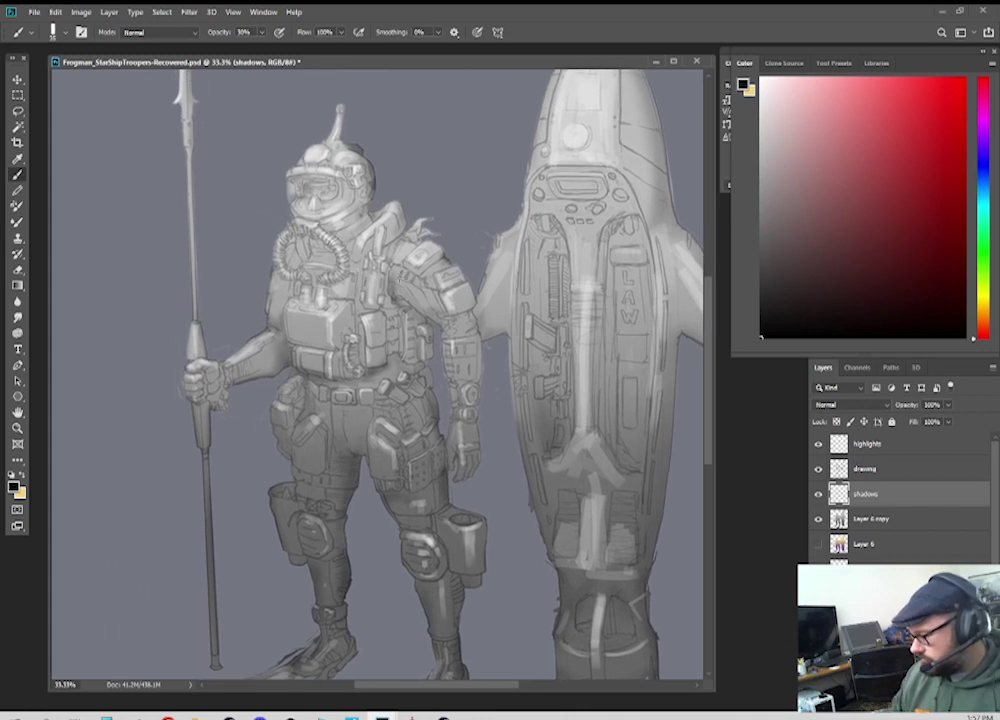
{"action": "left_click_drag", "start_coordinate": [301, 189], "coordinate": [308, 196]}
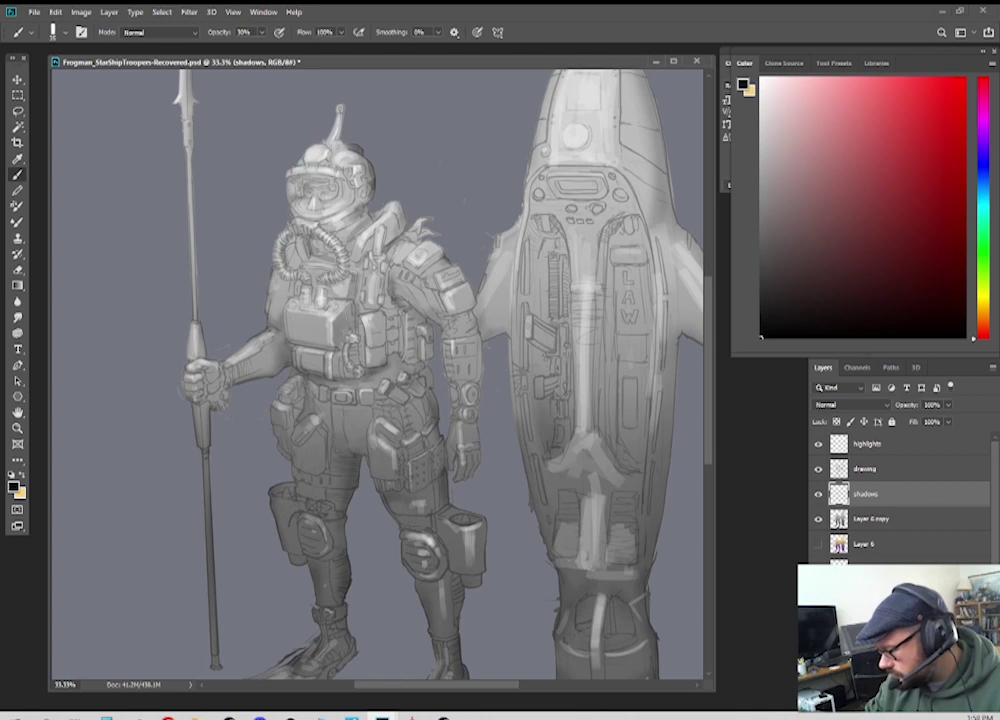
{"action": "left_click_drag", "start_coordinate": [389, 311], "coordinate": [391, 362]}
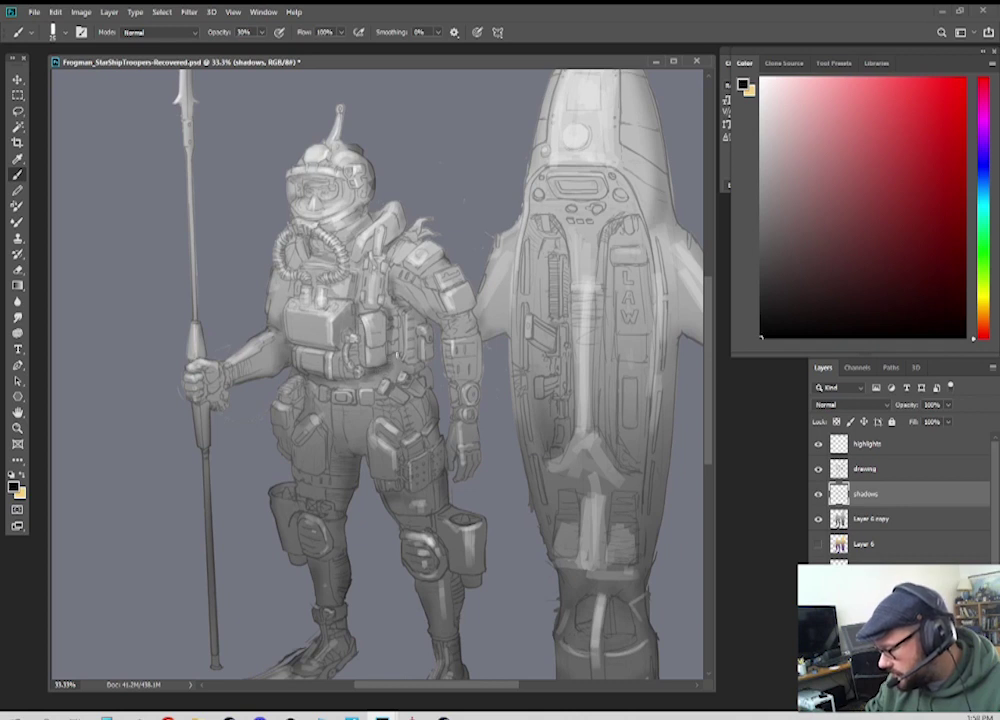
{"action": "key", "text": "]"}
{"action": "key", "text": "]"}
{"action": "key", "text": "]"}
{"action": "mouse_move", "coordinate": [403, 308]}
{"action": "left_mouse_down"}
{"action": "mouse_move", "coordinate": [406, 358]}
{"action": "mouse_move", "coordinate": [414, 350]}
{"action": "left_mouse_up"}
Step: Paint black shadows inside the frogman's breathing hose loop, around the collar and along the helmet's lower edge
{"action": "mouse_move", "coordinate": [329, 258]}
{"action": "left_mouse_down"}
{"action": "mouse_move", "coordinate": [325, 280]}
{"action": "mouse_move", "coordinate": [310, 236]}
{"action": "mouse_move", "coordinate": [338, 204]}
{"action": "left_mouse_up"}
{"action": "key", "text": "["}
{"action": "left_click_drag", "start_coordinate": [350, 248], "coordinate": [370, 237]}
{"action": "left_click_drag", "start_coordinate": [364, 227], "coordinate": [353, 209]}
{"action": "left_click_drag", "start_coordinate": [350, 210], "coordinate": [328, 186]}
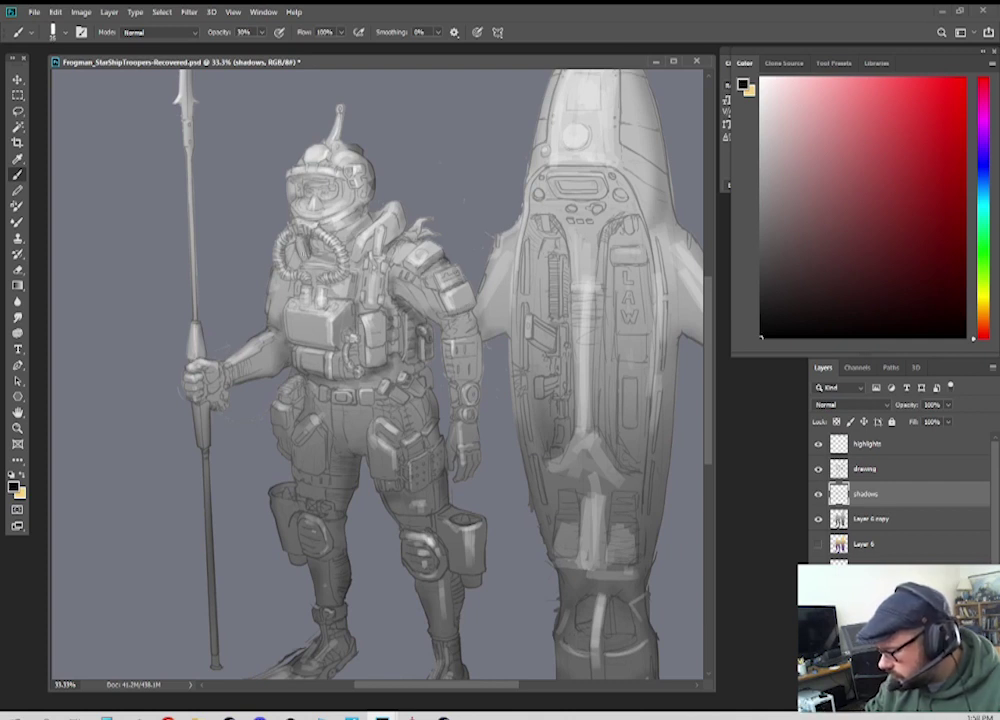
Step: Paint black shadows along the underside of the frogman's spear arm, around the hip pouches and beneath the chest packs
{"action": "left_click_drag", "start_coordinate": [238, 204], "coordinate": [277, 207]}
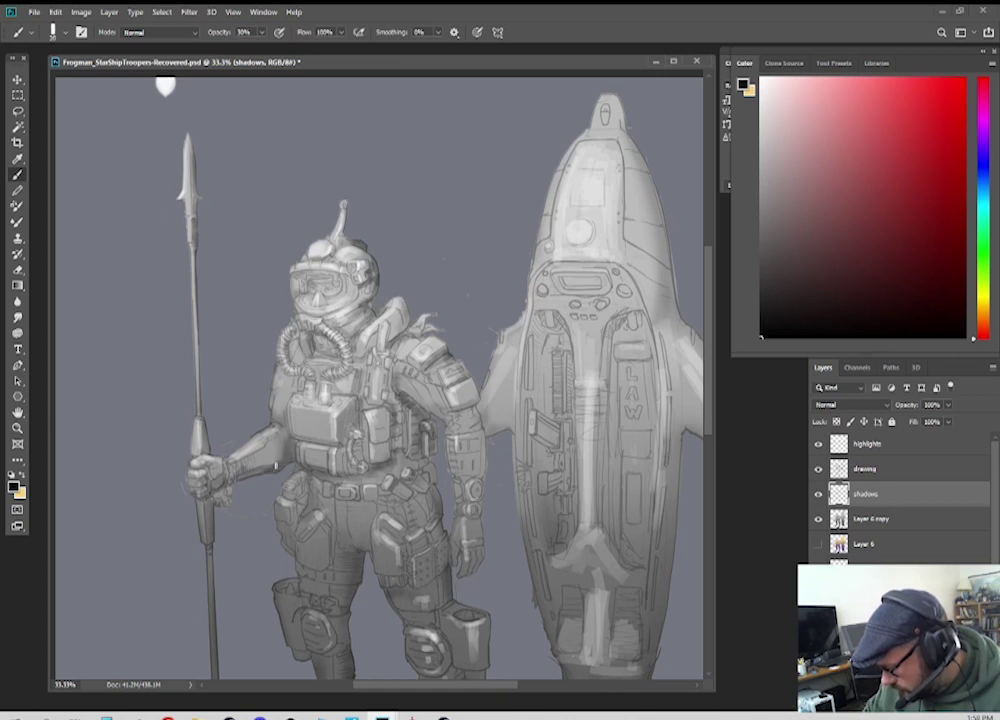
{"action": "left_click_drag", "start_coordinate": [352, 570], "coordinate": [348, 509]}
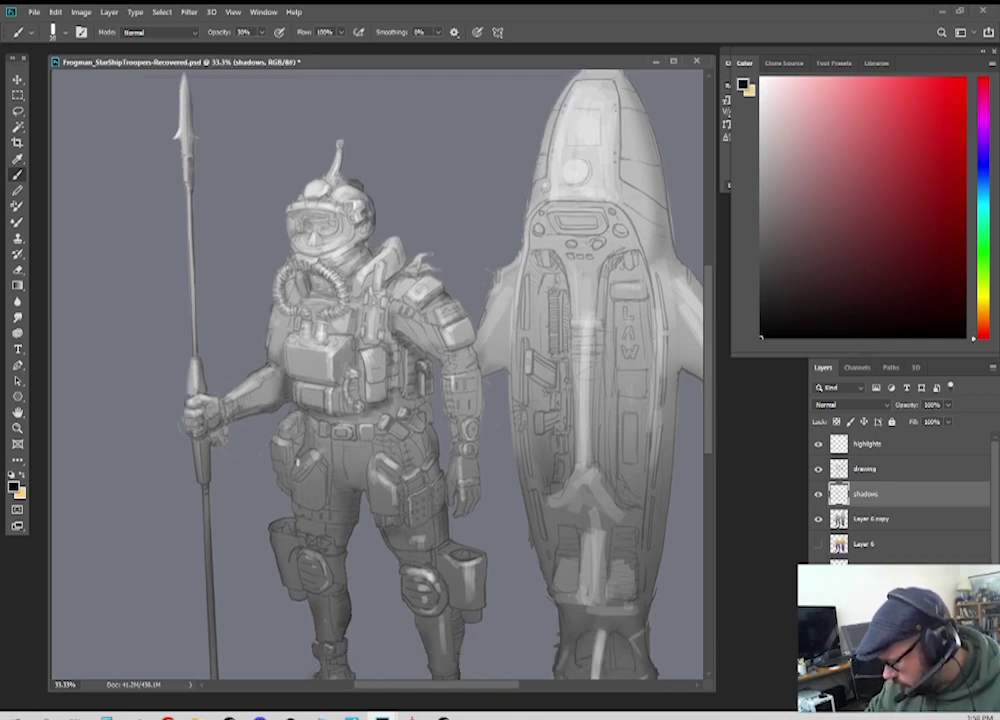
{"action": "left_click_drag", "start_coordinate": [298, 466], "coordinate": [305, 433]}
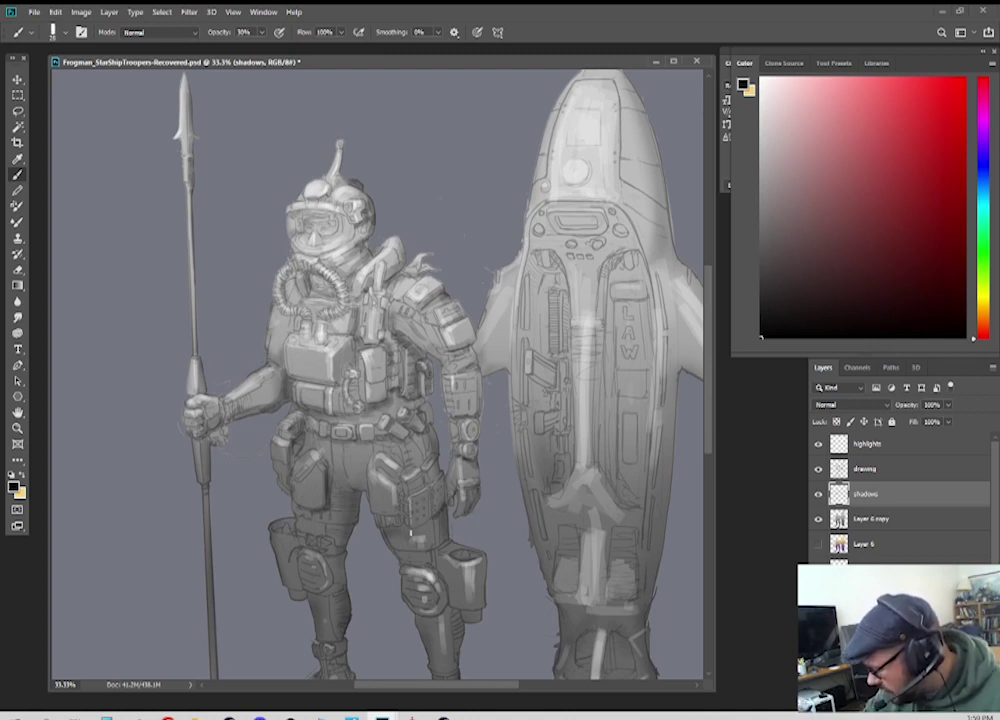
{"action": "left_click_drag", "start_coordinate": [313, 412], "coordinate": [343, 402]}
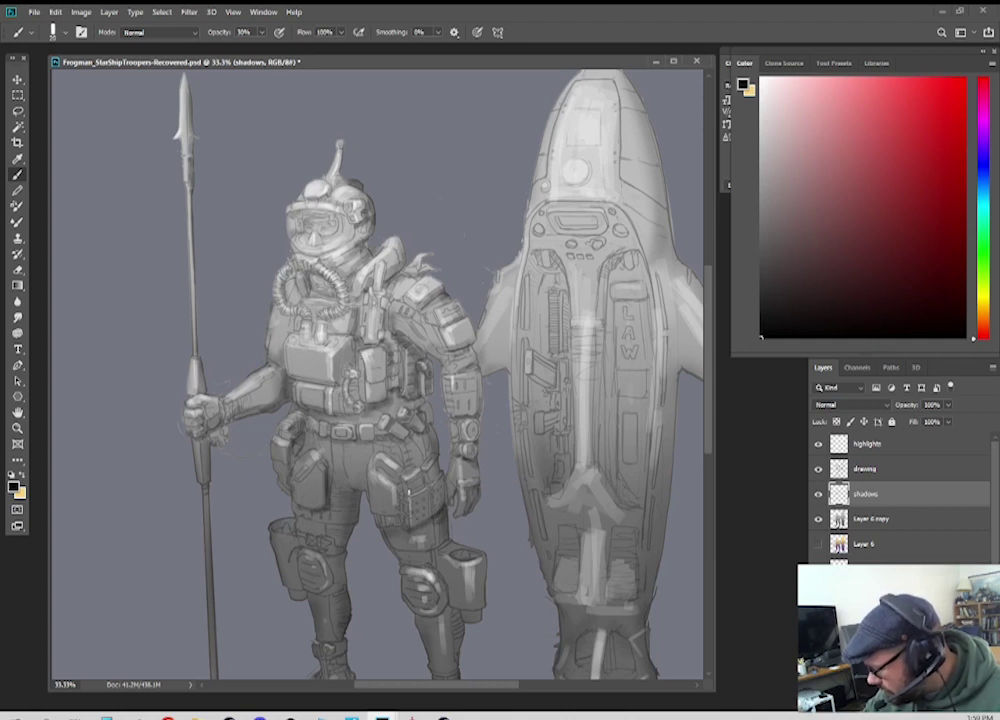
Step: Paint black shadows around the frogman's thigh pouches and down the leg beside the knee pad, varying the brush size
{"action": "left_click_drag", "start_coordinate": [409, 492], "coordinate": [428, 475]}
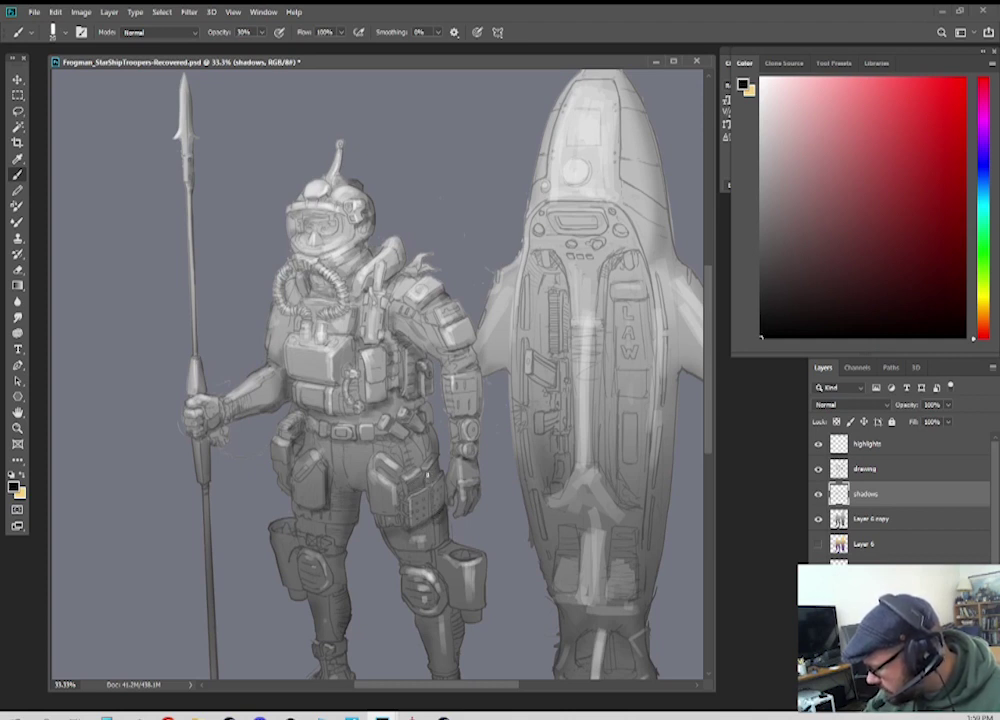
{"action": "key", "text": "["}
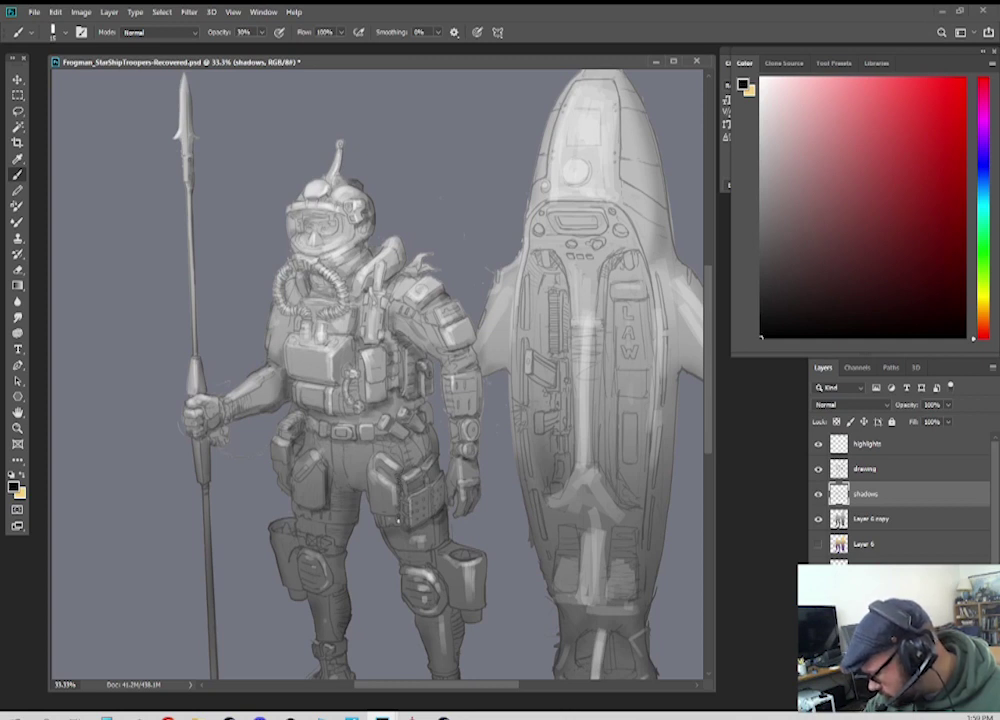
{"action": "left_click_drag", "start_coordinate": [398, 521], "coordinate": [377, 514]}
{"action": "key", "text": "["}
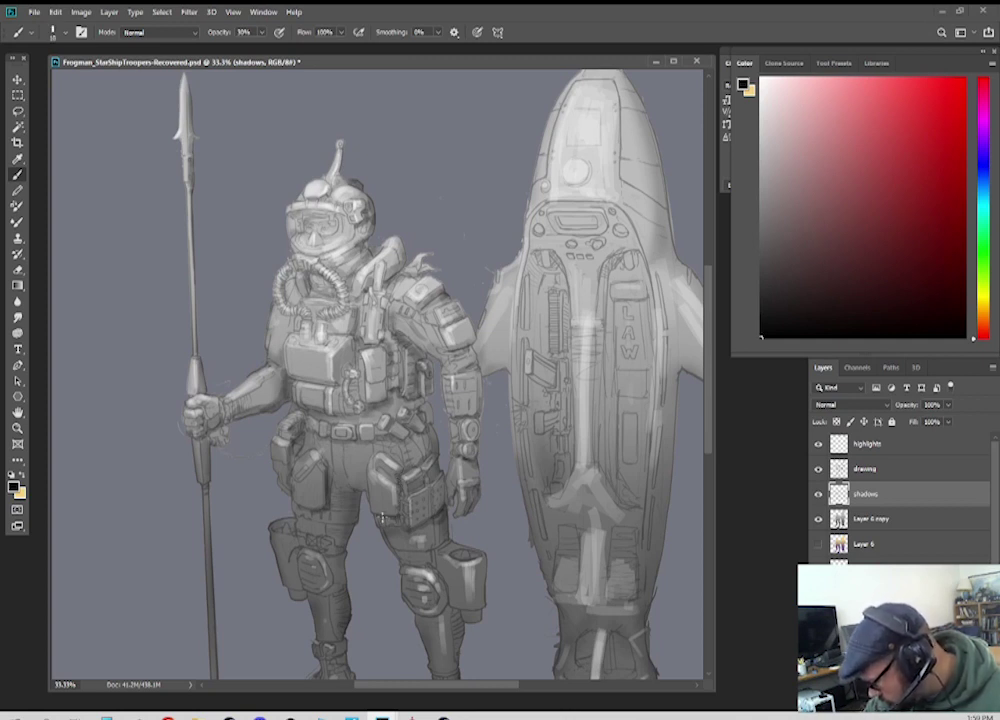
{"action": "key", "text": "]"}
{"action": "key", "text": "]"}
{"action": "key", "text": "]"}
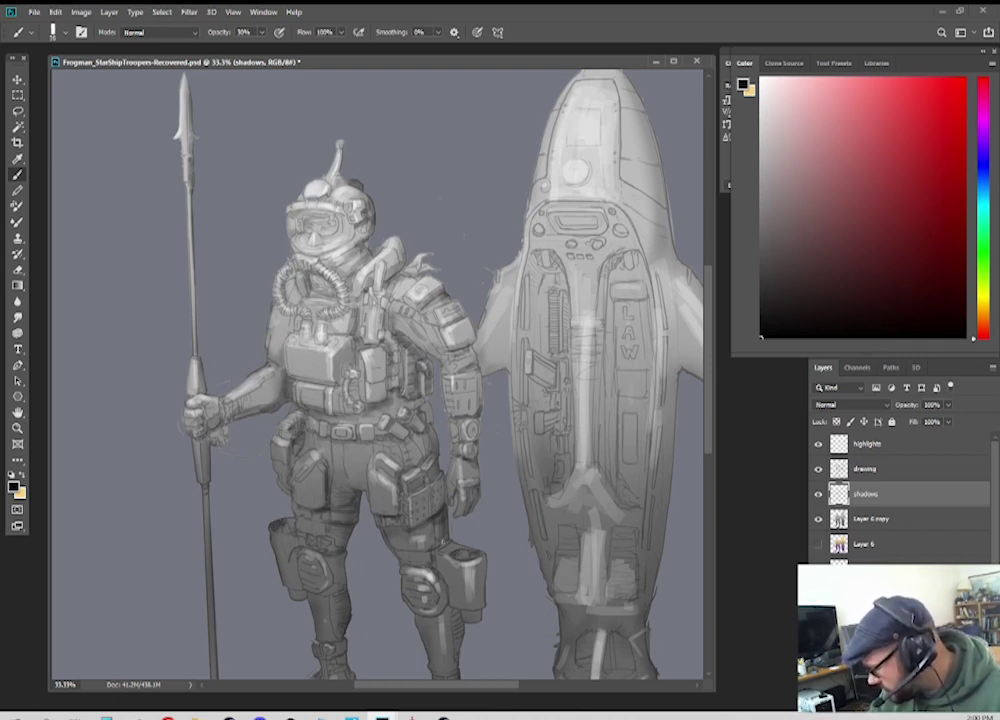
{"action": "left_click_drag", "start_coordinate": [446, 581], "coordinate": [435, 529]}
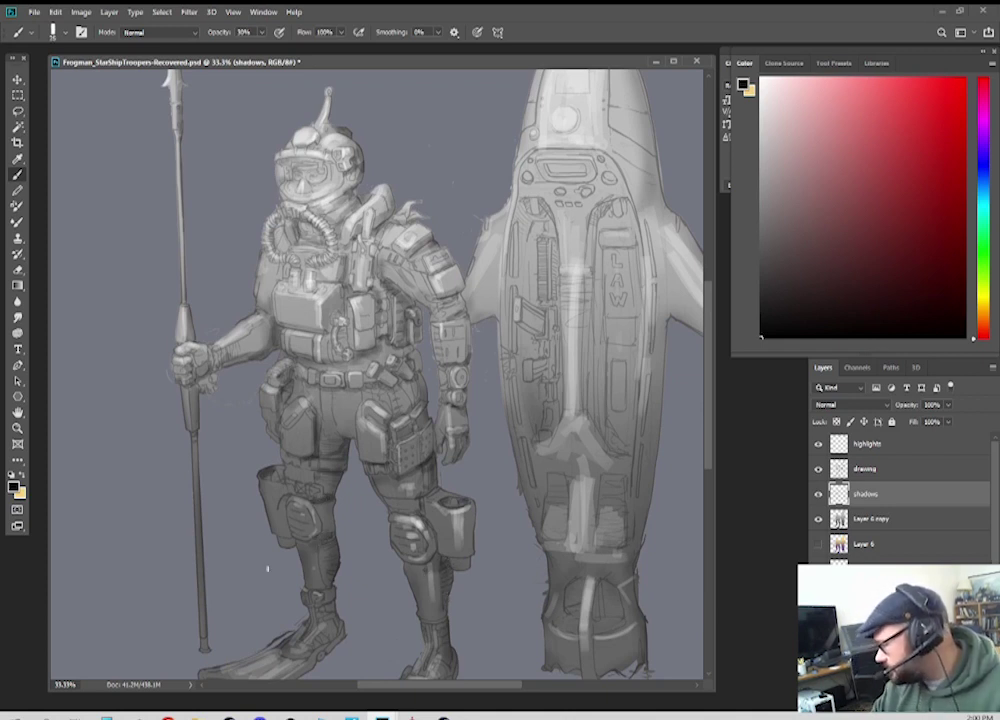
Step: Paint black shadows into the long narrow grooves along the edges of the craft's hull
{"action": "left_click_drag", "start_coordinate": [491, 517], "coordinate": [401, 503]}
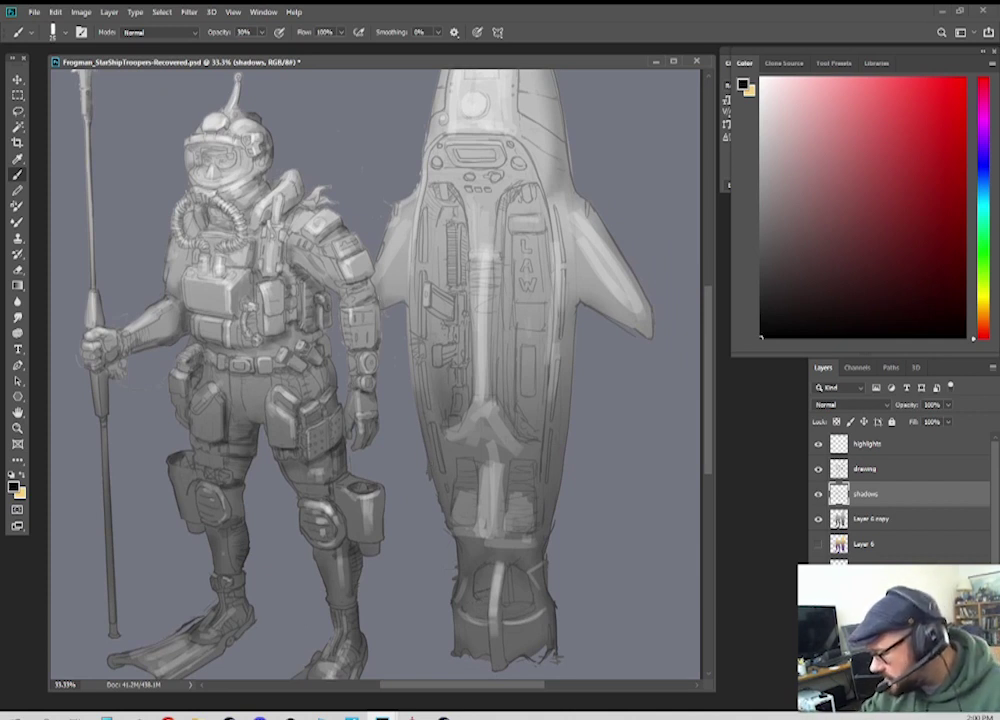
{"action": "mouse_move", "coordinate": [292, 219]}
{"action": "left_mouse_down"}
{"action": "mouse_move", "coordinate": [297, 237]}
{"action": "mouse_move", "coordinate": [300, 218]}
{"action": "left_mouse_up"}
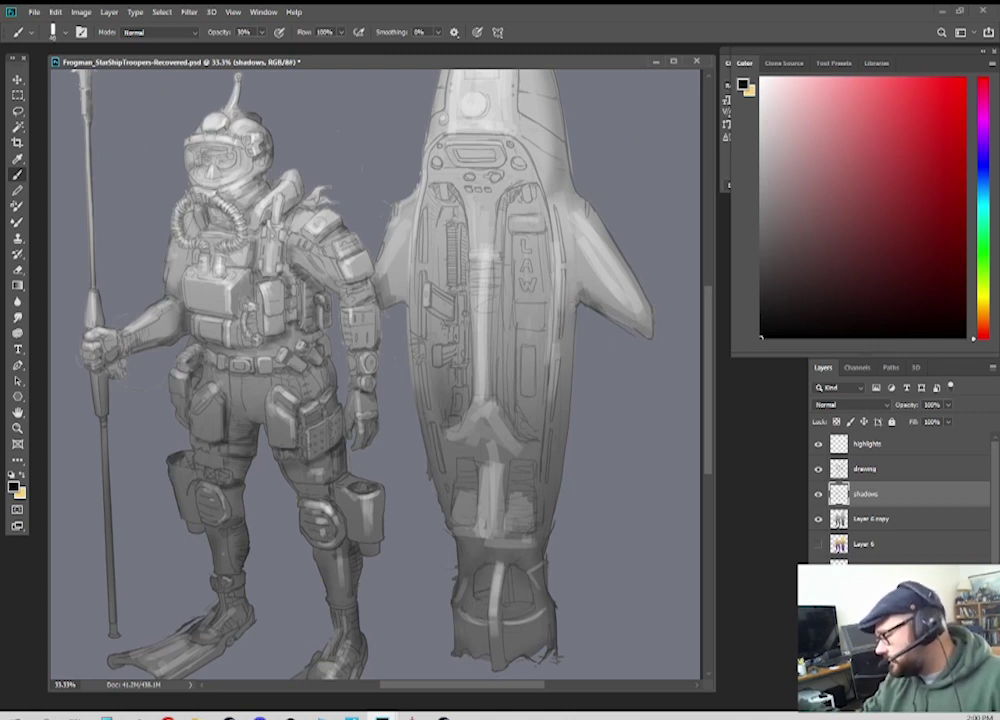
{"action": "mouse_move", "coordinate": [556, 359]}
{"action": "left_mouse_down"}
{"action": "mouse_move", "coordinate": [549, 428]}
{"action": "mouse_move", "coordinate": [551, 403]}
{"action": "left_mouse_up"}
{"action": "left_click_drag", "start_coordinate": [558, 288], "coordinate": [560, 325]}
{"action": "left_click_drag", "start_coordinate": [439, 213], "coordinate": [439, 265]}
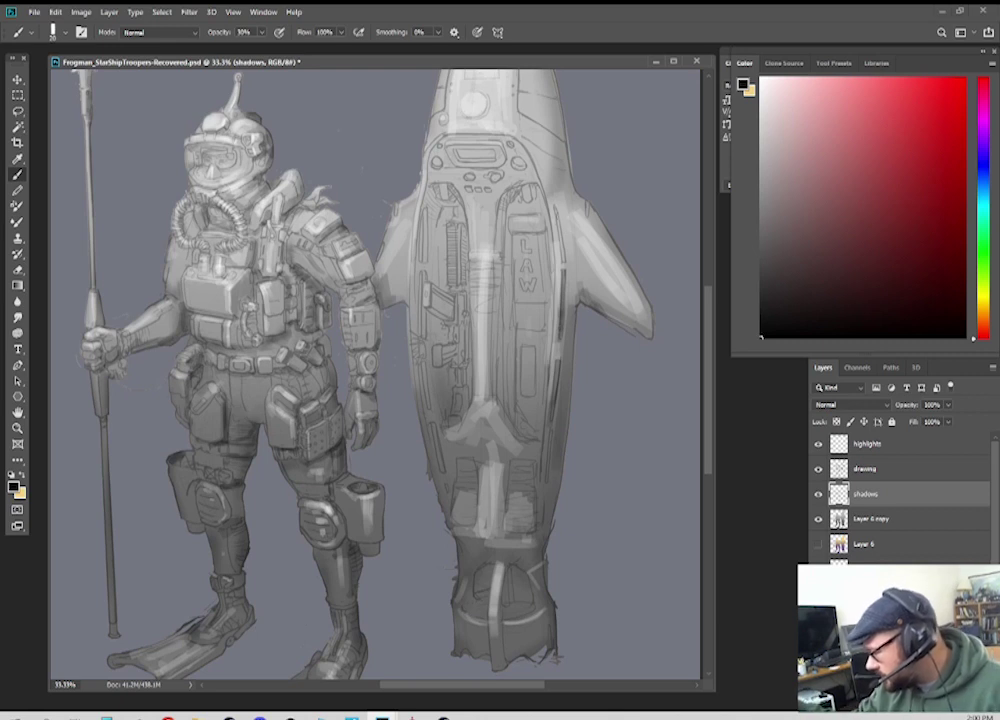
{"action": "left_click_drag", "start_coordinate": [437, 162], "coordinate": [439, 202]}
{"action": "left_click_drag", "start_coordinate": [548, 438], "coordinate": [546, 476]}
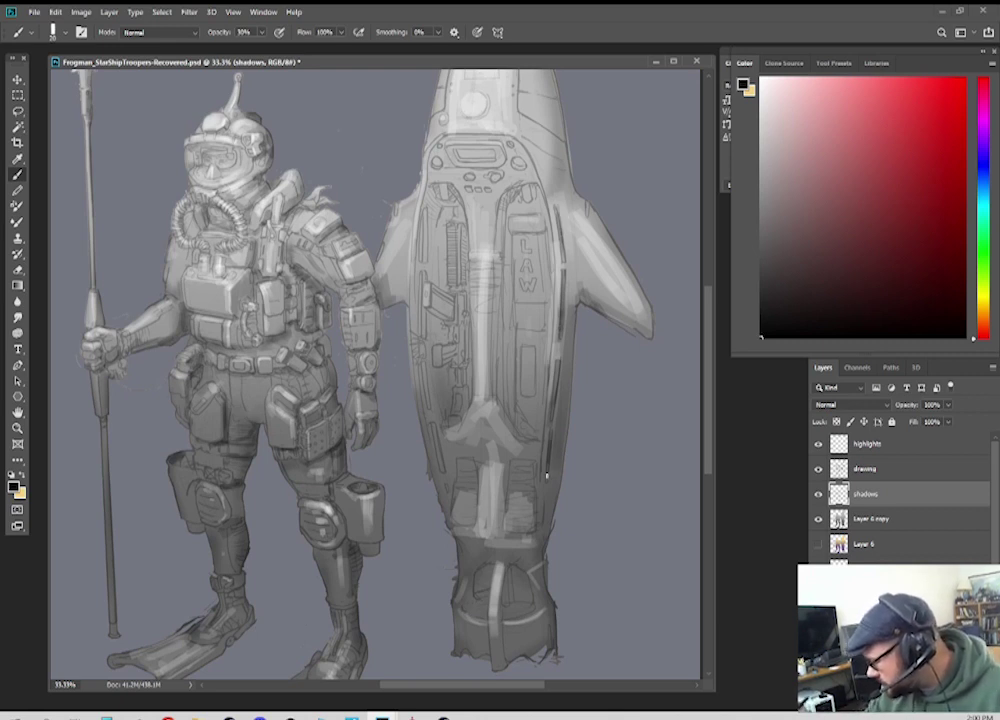
Step: Paint black shadows inside the craft's equipment bays, around the instrument panel and weapon, and in the lower recesses
{"action": "mouse_move", "coordinate": [534, 429]}
{"action": "left_mouse_down"}
{"action": "mouse_move", "coordinate": [512, 409]}
{"action": "mouse_move", "coordinate": [499, 305]}
{"action": "left_mouse_up"}
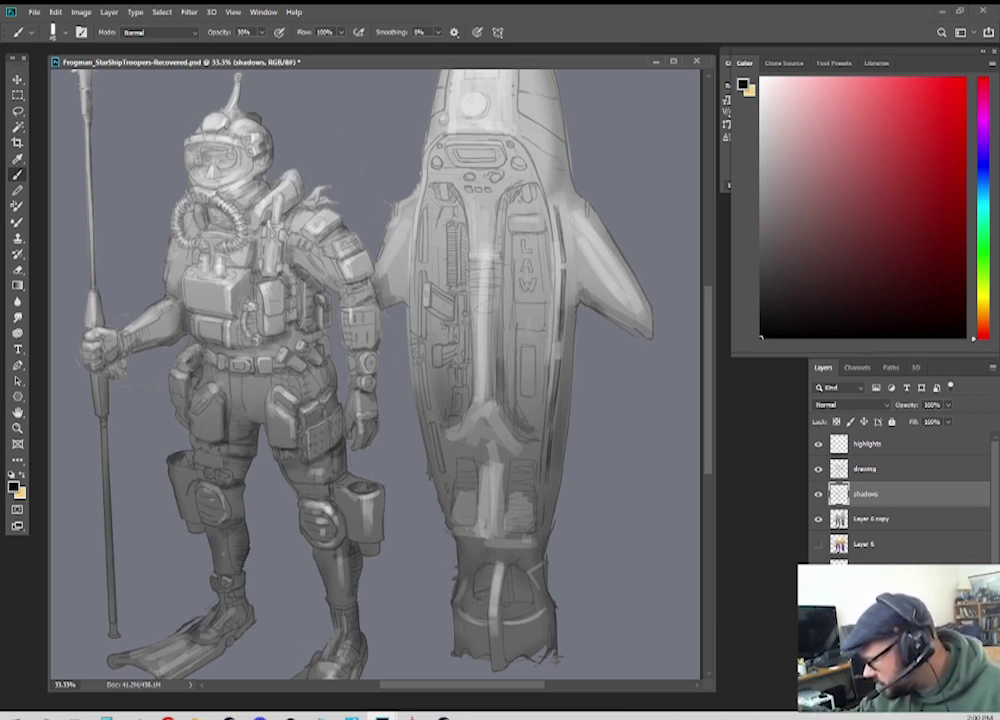
{"action": "mouse_move", "coordinate": [500, 240]}
{"action": "left_mouse_down"}
{"action": "mouse_move", "coordinate": [507, 414]}
{"action": "mouse_move", "coordinate": [506, 226]}
{"action": "mouse_move", "coordinate": [518, 188]}
{"action": "left_mouse_up"}
{"action": "left_click_drag", "start_coordinate": [444, 219], "coordinate": [437, 279]}
{"action": "mouse_move", "coordinate": [342, 219]}
{"action": "left_mouse_down"}
{"action": "mouse_move", "coordinate": [345, 166]}
{"action": "mouse_move", "coordinate": [360, 166]}
{"action": "mouse_move", "coordinate": [353, 150]}
{"action": "mouse_move", "coordinate": [337, 158]}
{"action": "mouse_move", "coordinate": [338, 176]}
{"action": "mouse_move", "coordinate": [338, 116]}
{"action": "mouse_move", "coordinate": [384, 106]}
{"action": "left_mouse_up"}
{"action": "mouse_move", "coordinate": [434, 152]}
{"action": "left_mouse_down"}
{"action": "mouse_move", "coordinate": [440, 170]}
{"action": "mouse_move", "coordinate": [488, 154]}
{"action": "mouse_move", "coordinate": [522, 166]}
{"action": "mouse_move", "coordinate": [508, 139]}
{"action": "mouse_move", "coordinate": [478, 133]}
{"action": "mouse_move", "coordinate": [489, 153]}
{"action": "mouse_move", "coordinate": [515, 153]}
{"action": "mouse_move", "coordinate": [517, 168]}
{"action": "left_mouse_up"}
{"action": "key", "text": "]"}
{"action": "left_click_drag", "start_coordinate": [503, 253], "coordinate": [503, 328]}
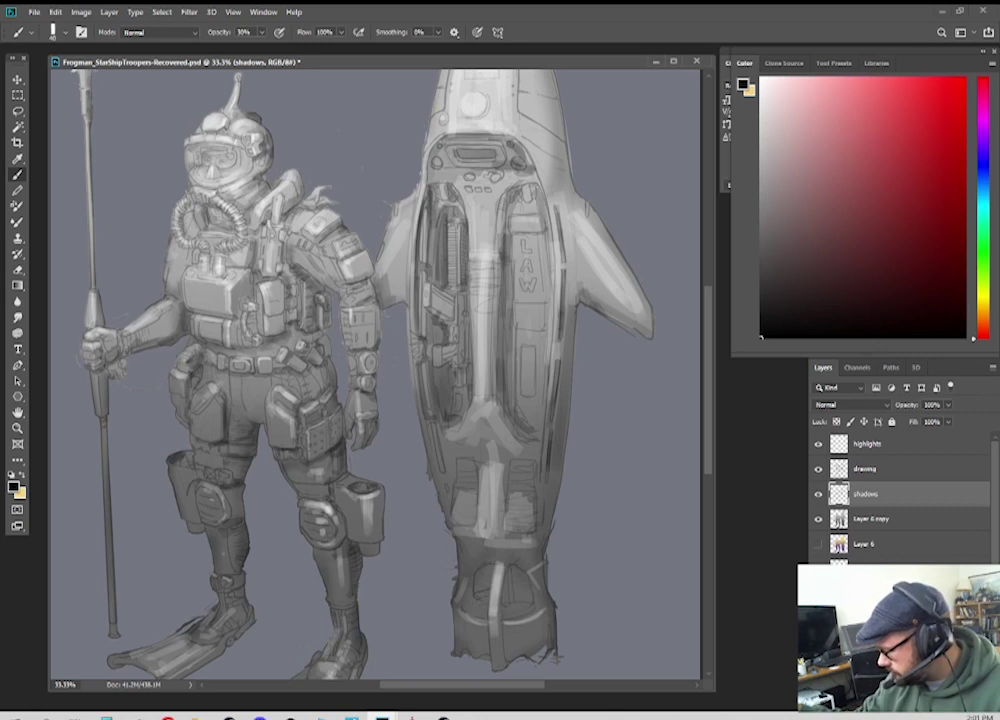
{"action": "mouse_move", "coordinate": [427, 160]}
{"action": "left_mouse_down"}
{"action": "mouse_move", "coordinate": [427, 258]}
{"action": "mouse_move", "coordinate": [419, 328]}
{"action": "mouse_move", "coordinate": [422, 234]}
{"action": "mouse_move", "coordinate": [407, 338]}
{"action": "left_mouse_up"}
{"action": "mouse_move", "coordinate": [521, 435]}
{"action": "left_mouse_down"}
{"action": "mouse_move", "coordinate": [532, 433]}
{"action": "mouse_move", "coordinate": [459, 464]}
{"action": "mouse_move", "coordinate": [455, 496]}
{"action": "left_mouse_up"}
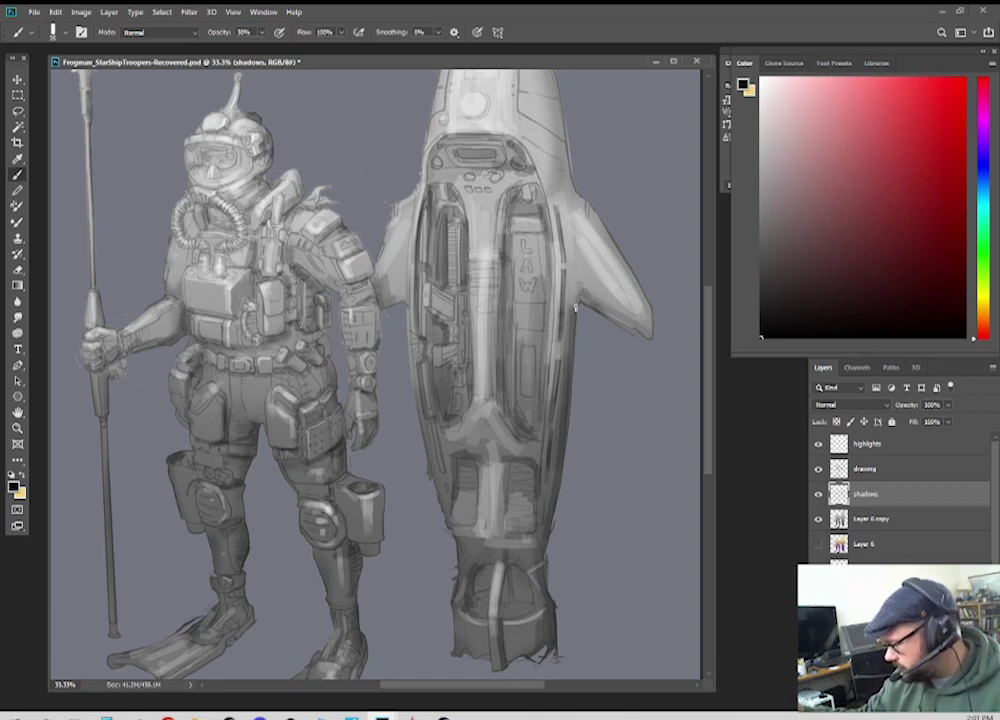
Step: Paint a broad black shadow down the outer side of the craft's nose, from the tip to the fin
{"action": "left_click_drag", "start_coordinate": [605, 225], "coordinate": [581, 408]}
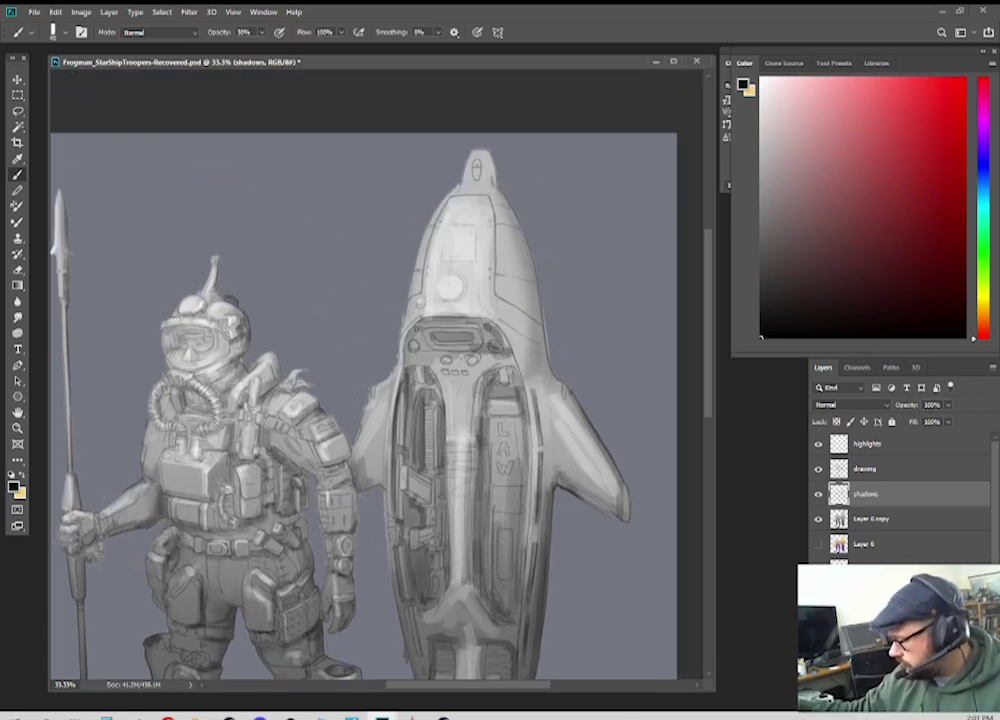
{"action": "left_click_drag", "start_coordinate": [502, 205], "coordinate": [555, 383]}
{"action": "mouse_move", "coordinate": [508, 212]}
{"action": "left_mouse_down"}
{"action": "mouse_move", "coordinate": [539, 298]}
{"action": "mouse_move", "coordinate": [543, 368]}
{"action": "left_mouse_up"}
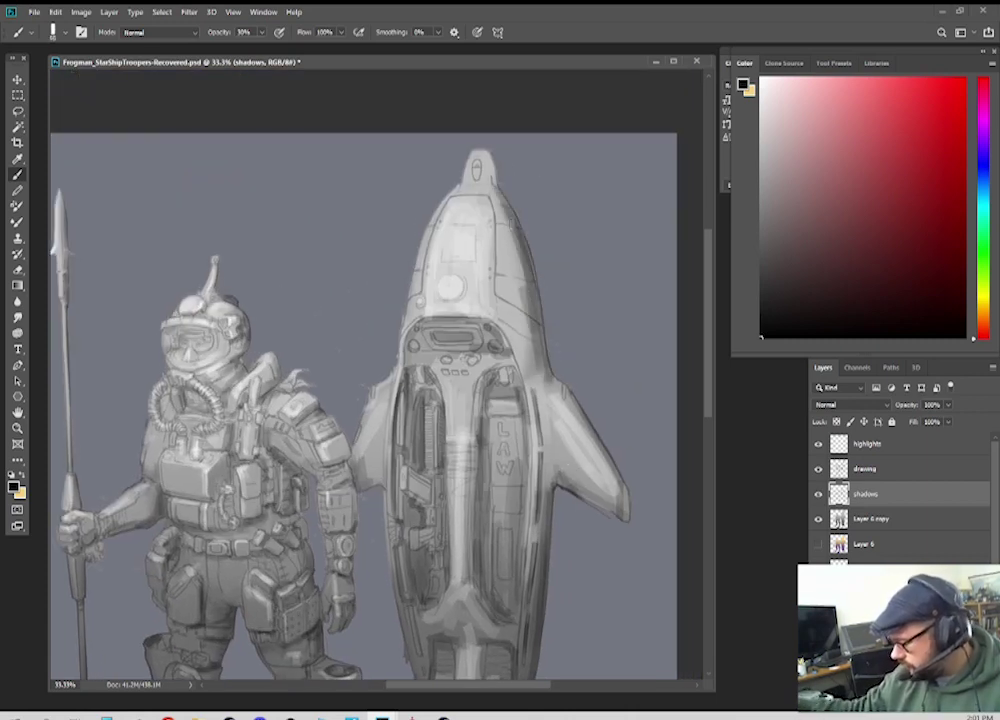
{"action": "left_click_drag", "start_coordinate": [510, 240], "coordinate": [526, 286]}
Step: Paint fine black shadows along both sides of the frogman's chest knife sheath and toggle the highlights layer to check them
{"action": "left_click_drag", "start_coordinate": [232, 398], "coordinate": [336, 318]}
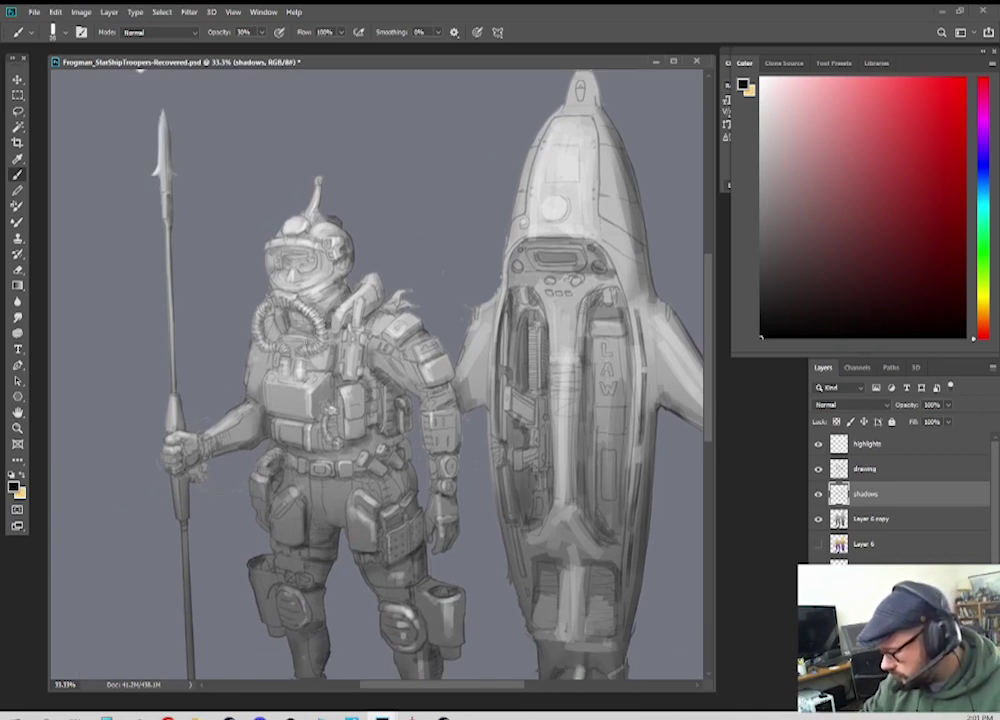
{"action": "scroll", "coordinate": [205, 360], "scroll_direction": "up", "scroll_amount": 2}
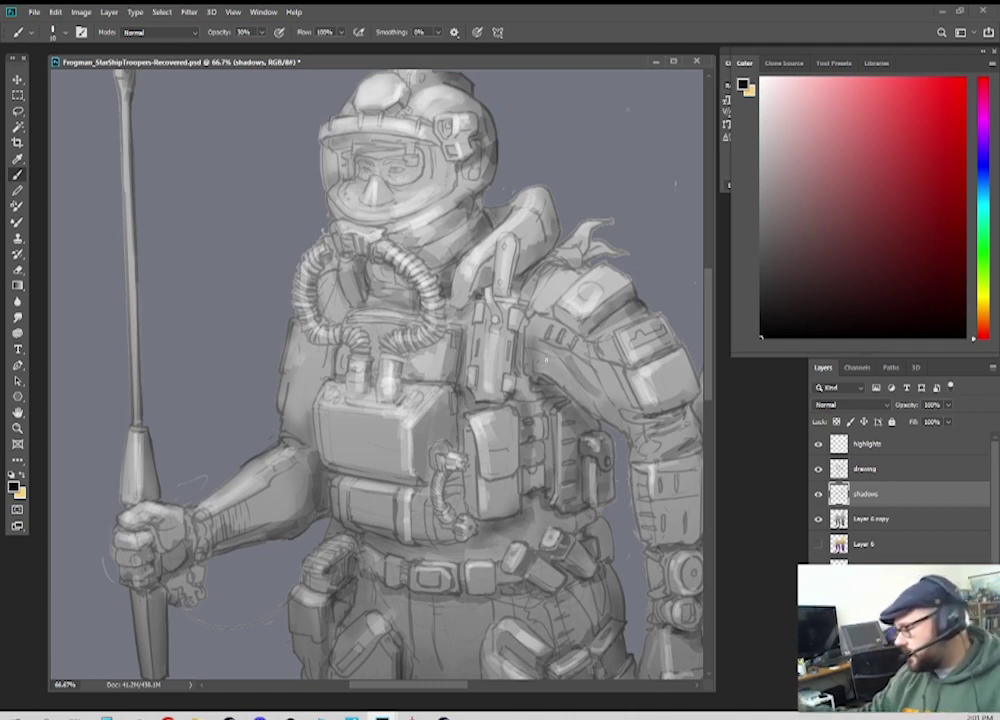
{"action": "left_click_drag", "start_coordinate": [519, 374], "coordinate": [519, 327]}
{"action": "key", "text": "bracketleft"}
{"action": "left_click_drag", "start_coordinate": [462, 372], "coordinate": [463, 323]}
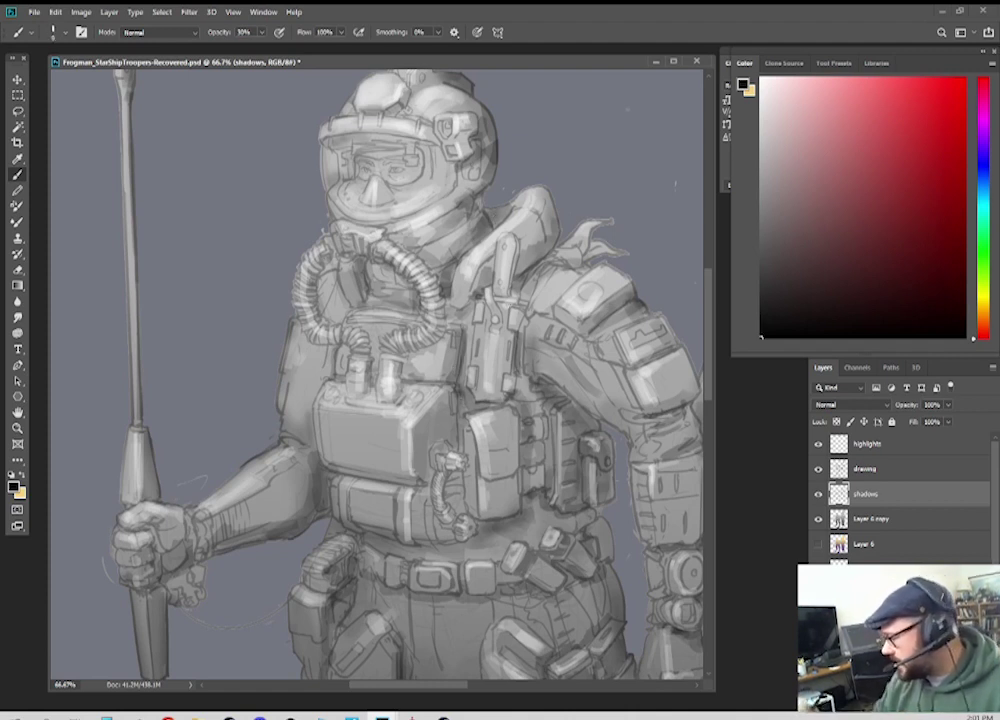
{"action": "left_click", "coordinate": [817, 444]}
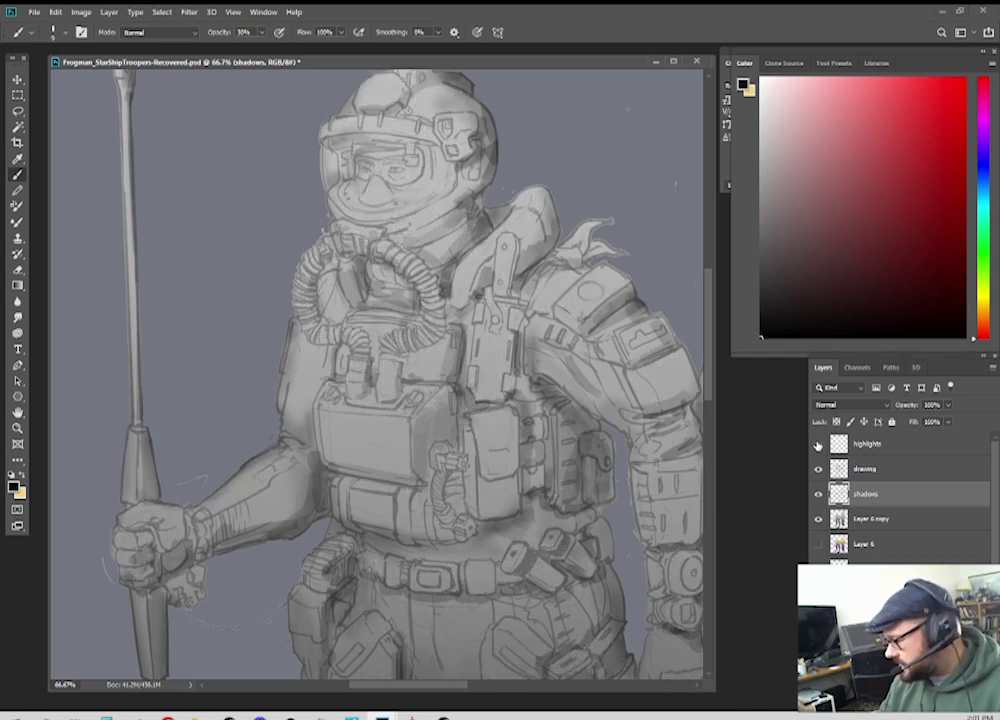
{"action": "left_click", "coordinate": [817, 444]}
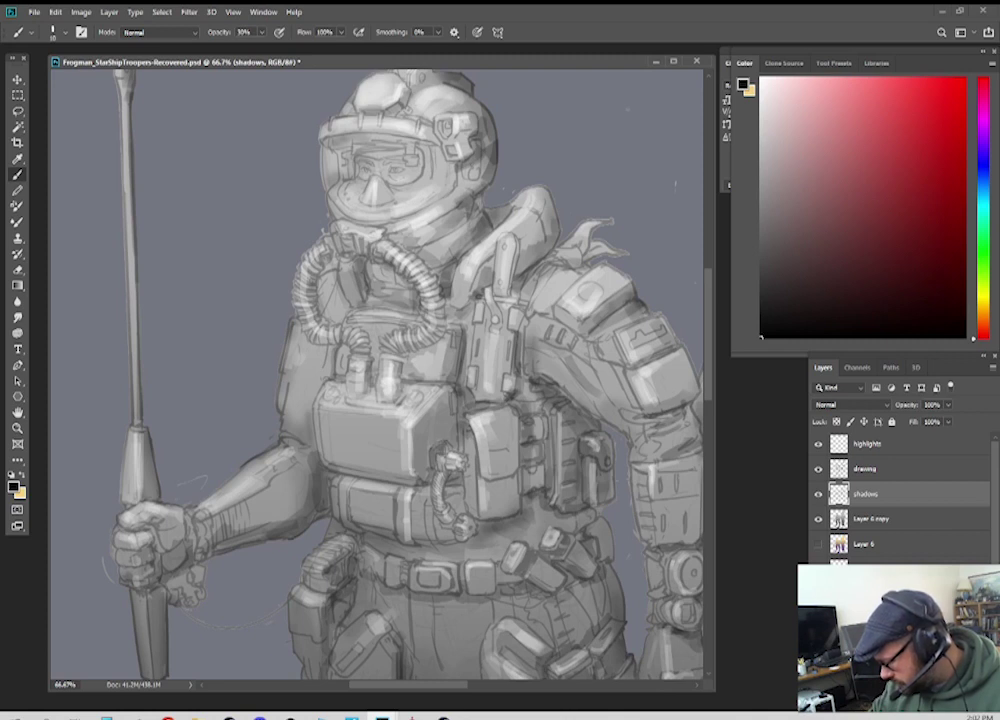
Step: Paint black shadows around the small chest hose and the pack's fittings, and beneath the lower chest pack
{"action": "key", "text": "]"}
{"action": "mouse_move", "coordinate": [464, 553]}
{"action": "left_mouse_down"}
{"action": "mouse_move", "coordinate": [434, 556]}
{"action": "mouse_move", "coordinate": [478, 550]}
{"action": "mouse_move", "coordinate": [480, 524]}
{"action": "mouse_move", "coordinate": [453, 477]}
{"action": "mouse_move", "coordinate": [448, 505]}
{"action": "left_mouse_up"}
{"action": "key", "text": "["}
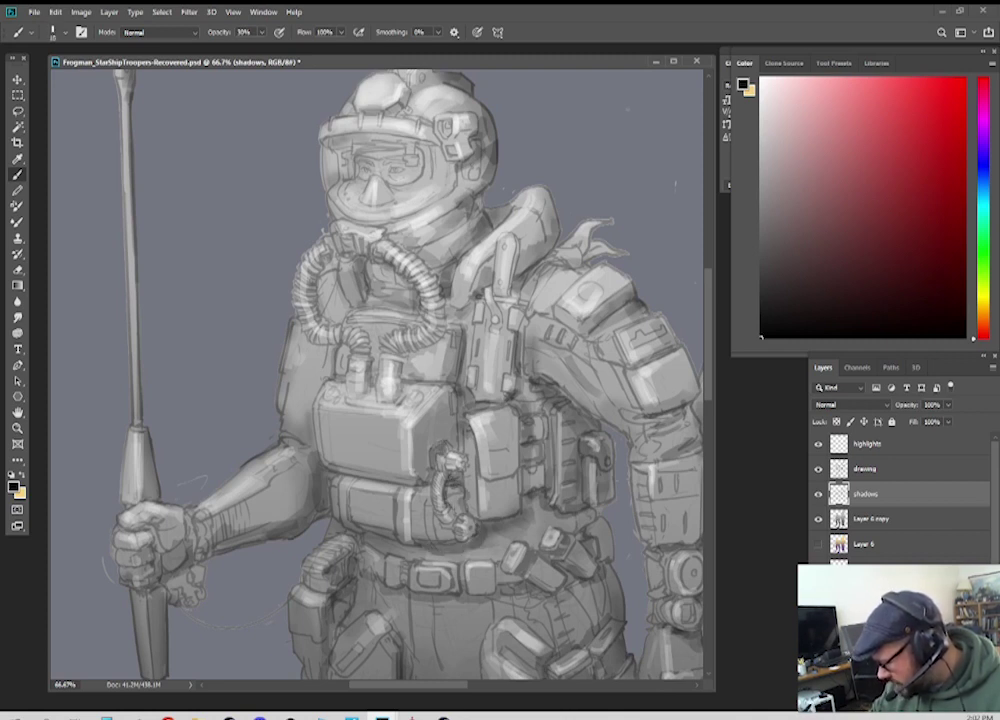
{"action": "mouse_move", "coordinate": [352, 386]}
{"action": "left_mouse_down"}
{"action": "mouse_move", "coordinate": [370, 350]}
{"action": "mouse_move", "coordinate": [360, 338]}
{"action": "left_mouse_up"}
{"action": "mouse_move", "coordinate": [470, 508]}
{"action": "left_mouse_down"}
{"action": "mouse_move", "coordinate": [477, 532]}
{"action": "mouse_move", "coordinate": [450, 540]}
{"action": "mouse_move", "coordinate": [417, 512]}
{"action": "mouse_move", "coordinate": [415, 485]}
{"action": "left_mouse_up"}
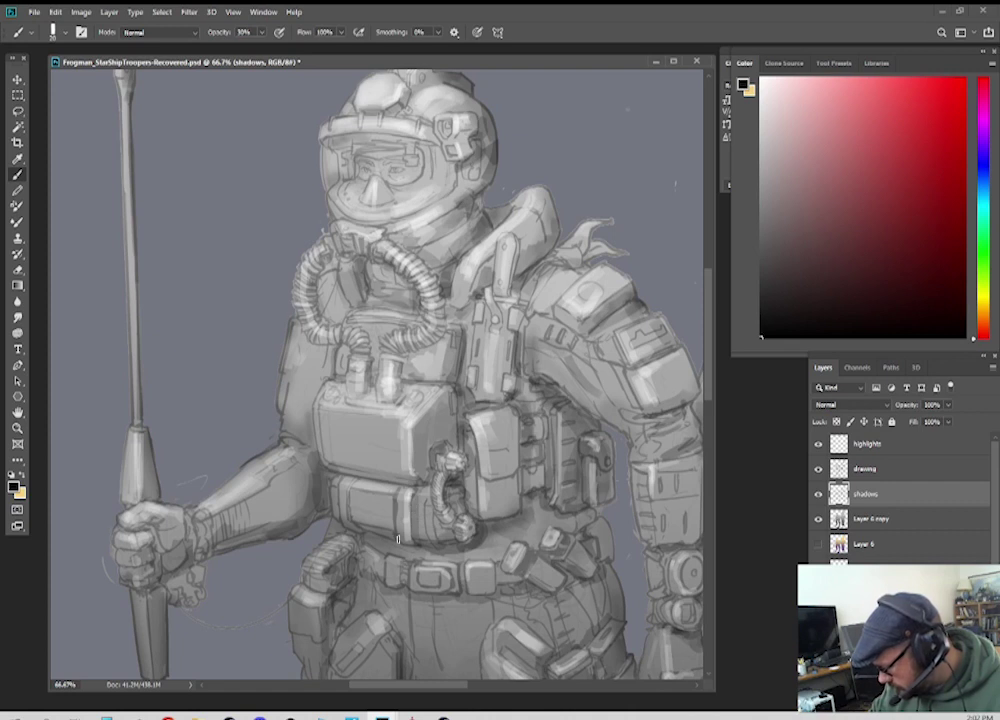
{"action": "mouse_move", "coordinate": [399, 542]}
{"action": "left_mouse_down"}
{"action": "mouse_move", "coordinate": [372, 532]}
{"action": "mouse_move", "coordinate": [394, 541]}
{"action": "mouse_move", "coordinate": [400, 560]}
{"action": "mouse_move", "coordinate": [478, 551]}
{"action": "mouse_move", "coordinate": [490, 540]}
{"action": "left_mouse_up"}
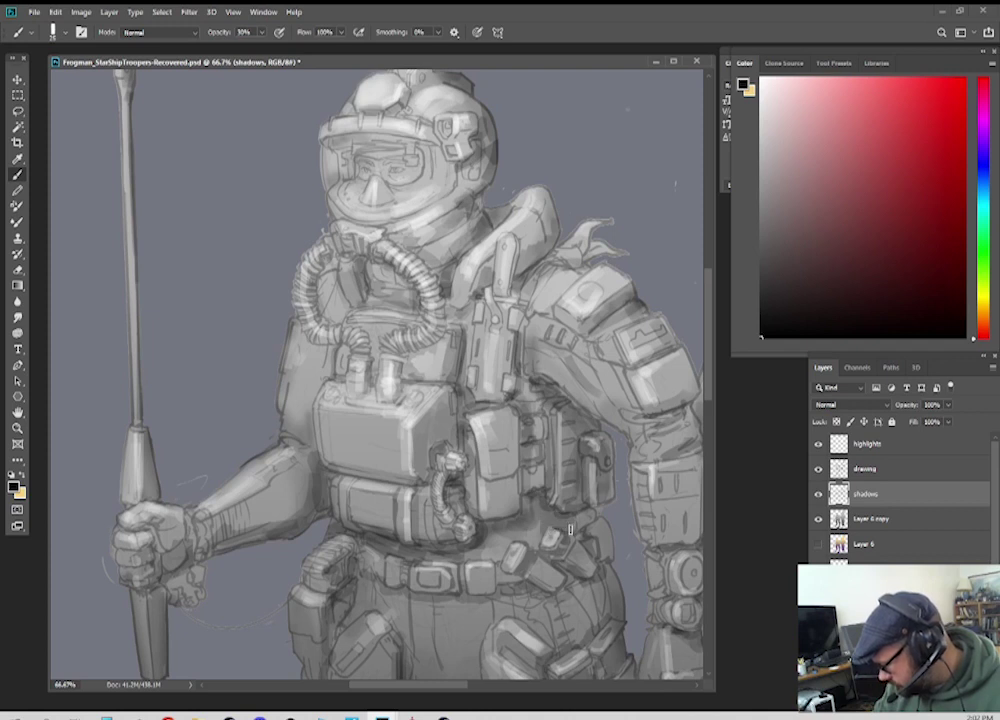
Step: Paint black shadows between the torso side pouches and around the belt and its small pouches
{"action": "key", "text": "bracketleft"}
{"action": "left_click_drag", "start_coordinate": [550, 420], "coordinate": [550, 390]}
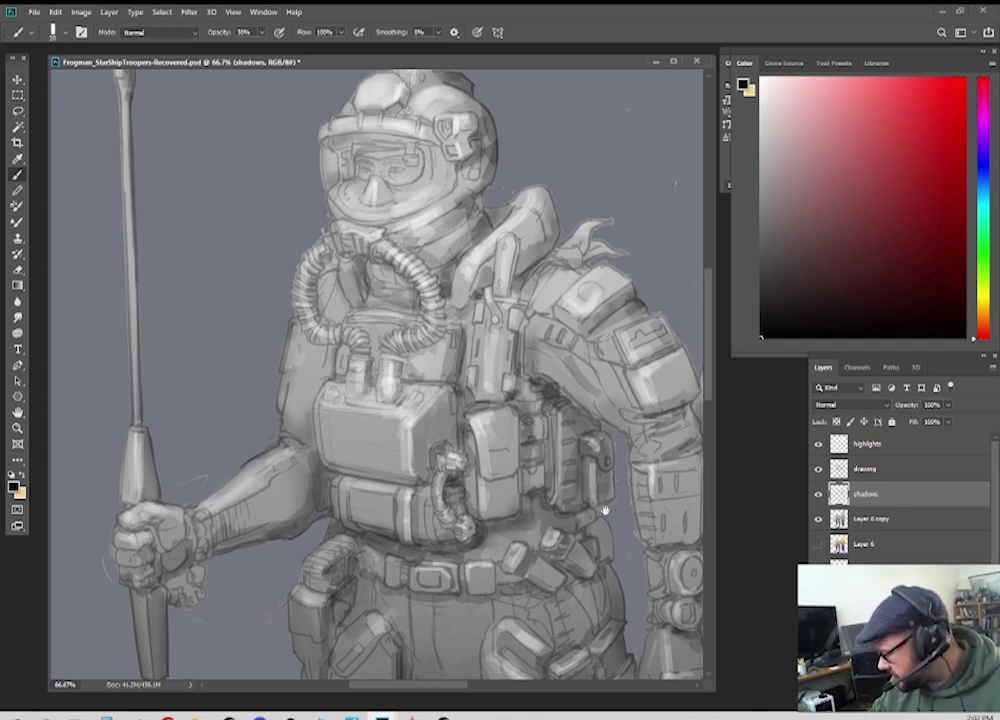
{"action": "left_click_drag", "start_coordinate": [605, 510], "coordinate": [589, 438]}
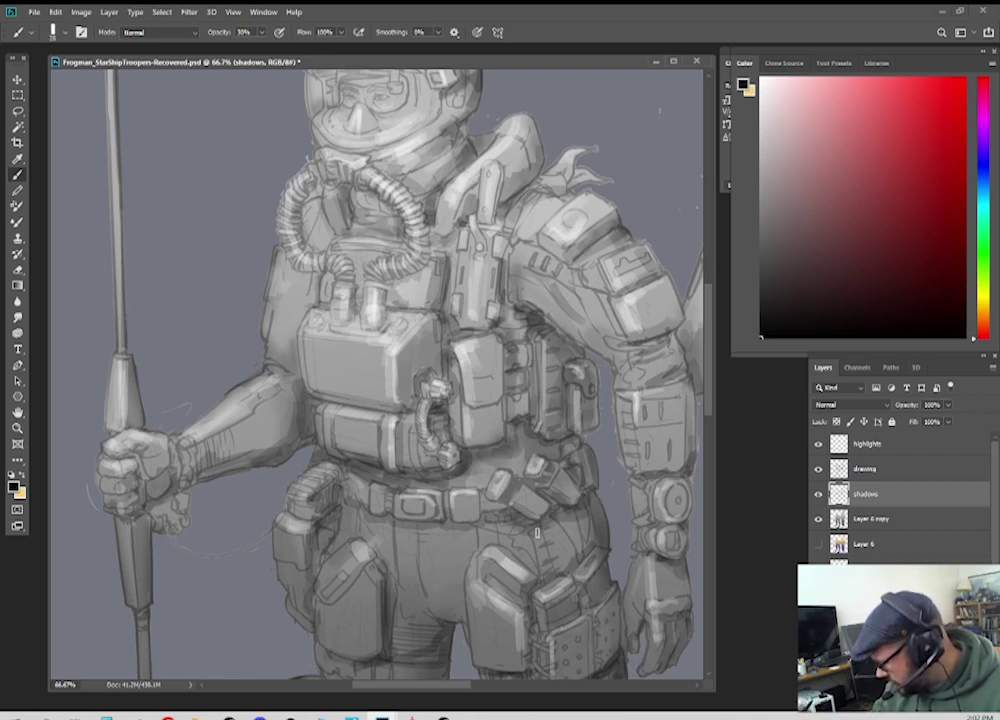
{"action": "mouse_move", "coordinate": [454, 529]}
{"action": "left_mouse_down"}
{"action": "mouse_move", "coordinate": [514, 518]}
{"action": "mouse_move", "coordinate": [529, 482]}
{"action": "mouse_move", "coordinate": [518, 439]}
{"action": "left_mouse_up"}
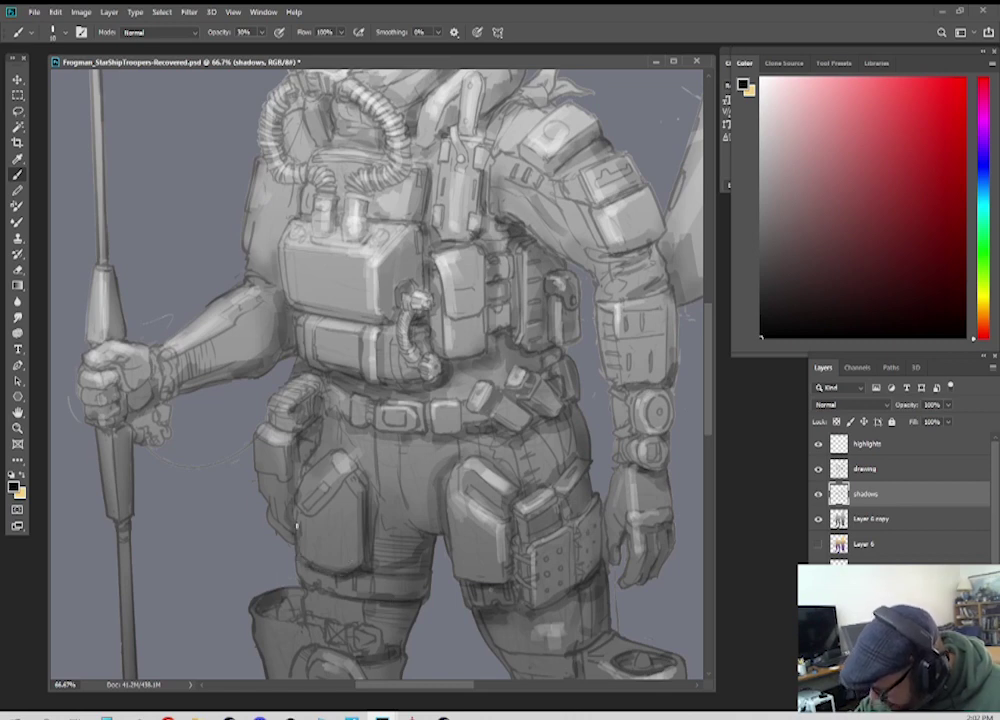
Step: Paint black shadows and folds on the frogman's calves, ankles and boots
{"action": "left_click_drag", "start_coordinate": [410, 574], "coordinate": [374, 371]}
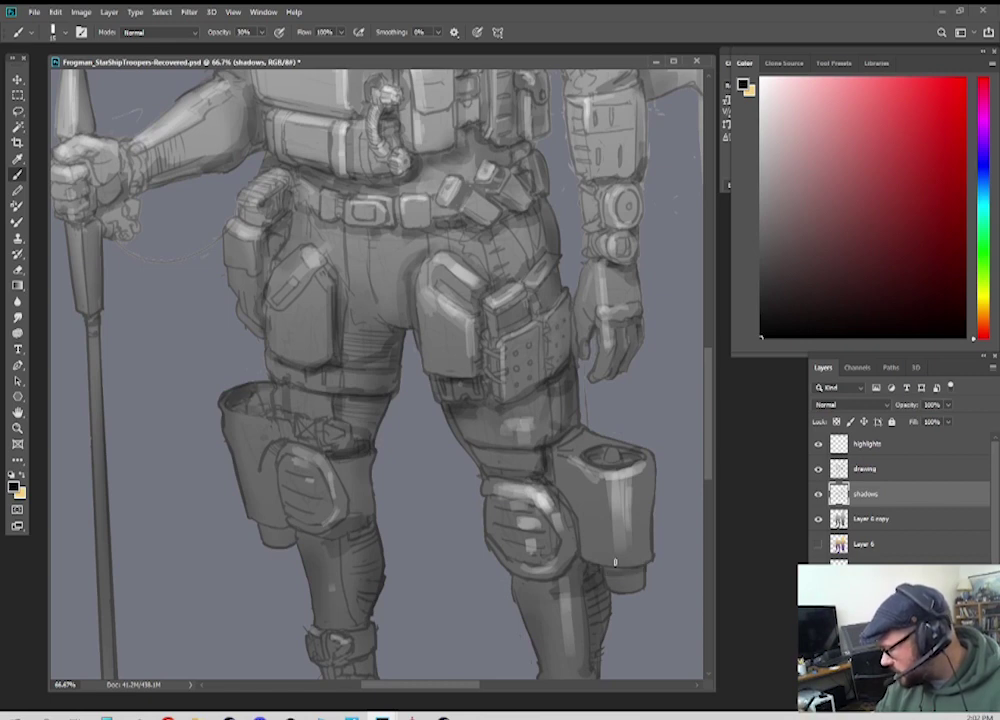
{"action": "left_click_drag", "start_coordinate": [615, 562], "coordinate": [476, 390]}
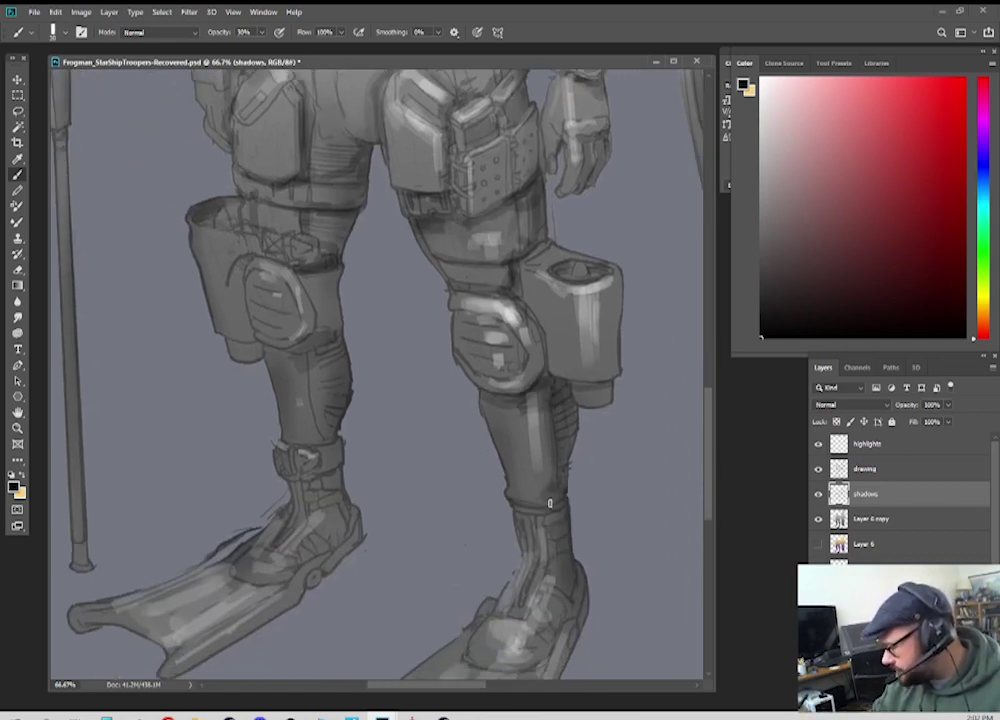
{"action": "left_click_drag", "start_coordinate": [556, 473], "coordinate": [530, 489]}
{"action": "left_click_drag", "start_coordinate": [543, 437], "coordinate": [520, 464]}
{"action": "mouse_move", "coordinate": [333, 408]}
{"action": "left_mouse_down"}
{"action": "mouse_move", "coordinate": [312, 426]}
{"action": "mouse_move", "coordinate": [342, 408]}
{"action": "left_mouse_up"}
{"action": "mouse_move", "coordinate": [288, 437]}
{"action": "left_mouse_down"}
{"action": "mouse_move", "coordinate": [324, 444]}
{"action": "mouse_move", "coordinate": [344, 494]}
{"action": "left_mouse_up"}
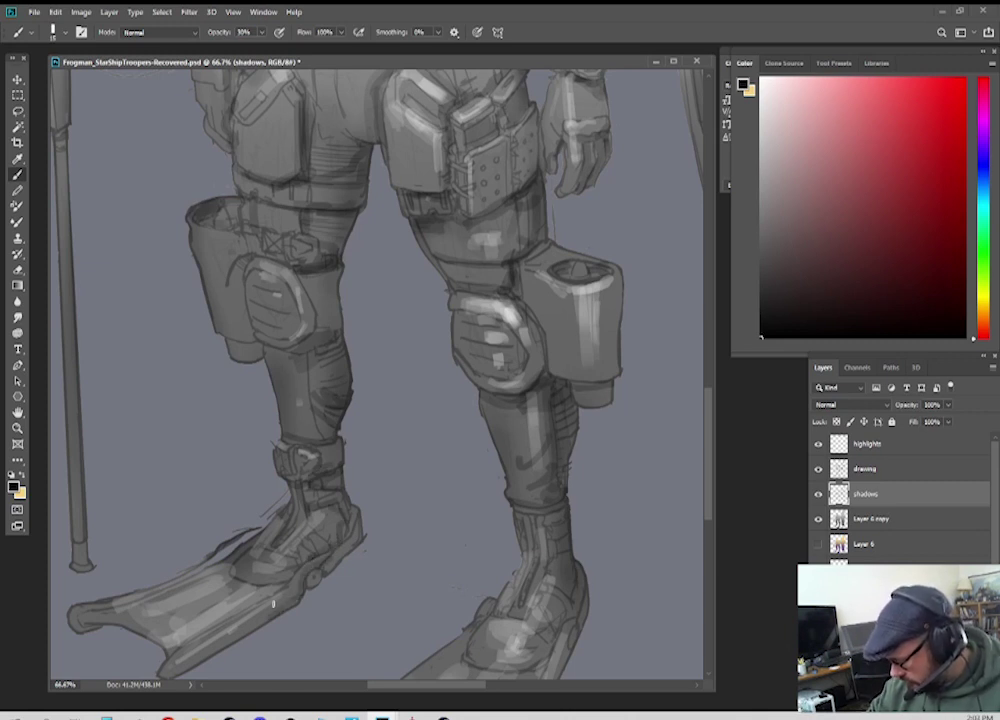
{"action": "scroll", "coordinate": [540, 580], "scroll_direction": "down", "scroll_amount": 5}
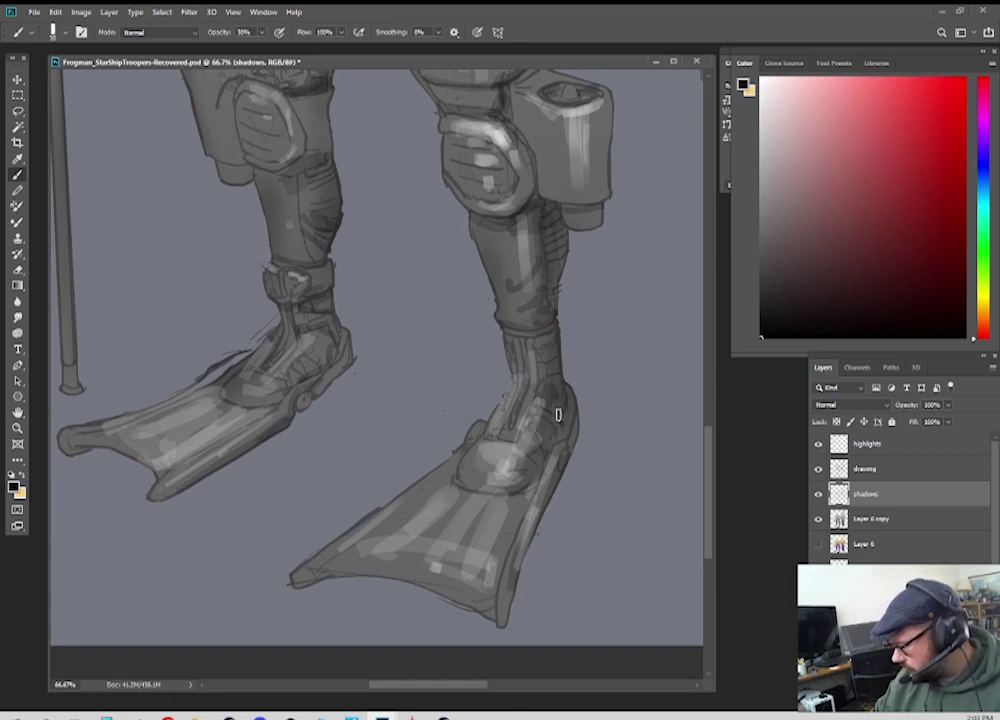
{"action": "scroll", "coordinate": [545, 360], "scroll_direction": "up", "scroll_amount": 5}
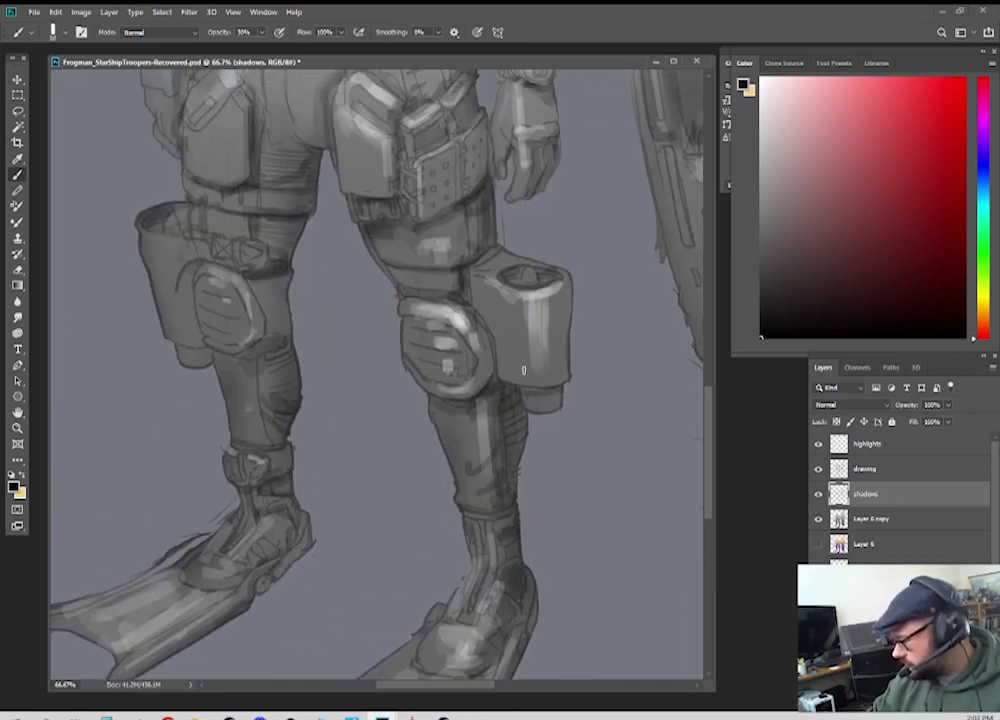
{"action": "left_click_drag", "start_coordinate": [552, 227], "coordinate": [510, 313]}
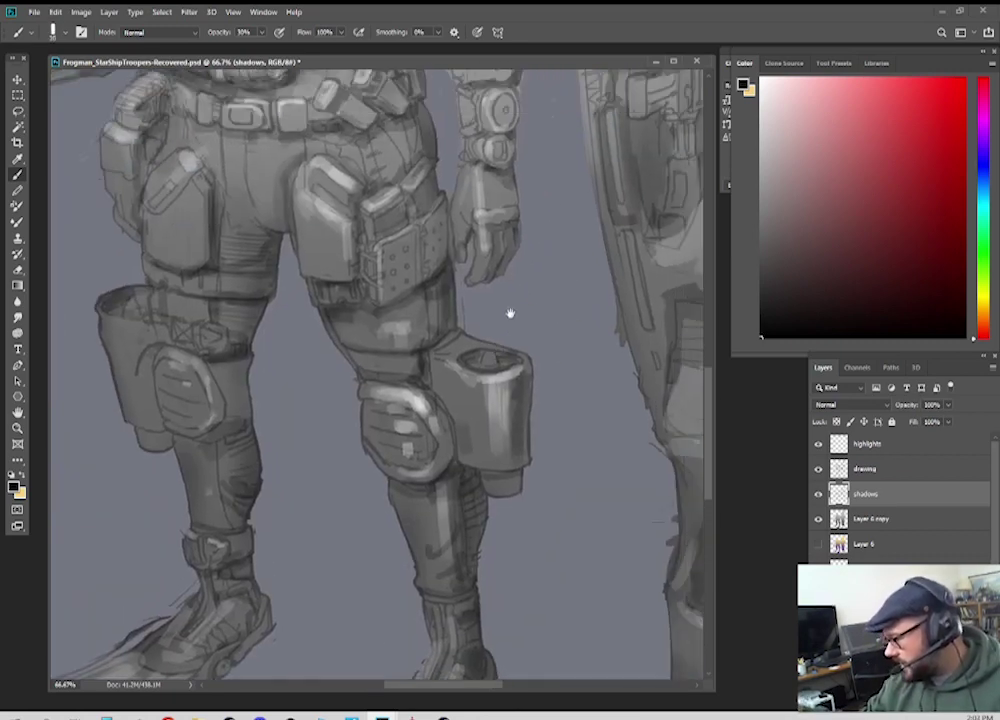
Step: Paint black shadows beside the frogman's torso side pouches and along the edges of the chest knife and its sheath
{"action": "scroll", "coordinate": [433, 397], "scroll_direction": "up", "scroll_amount": 4}
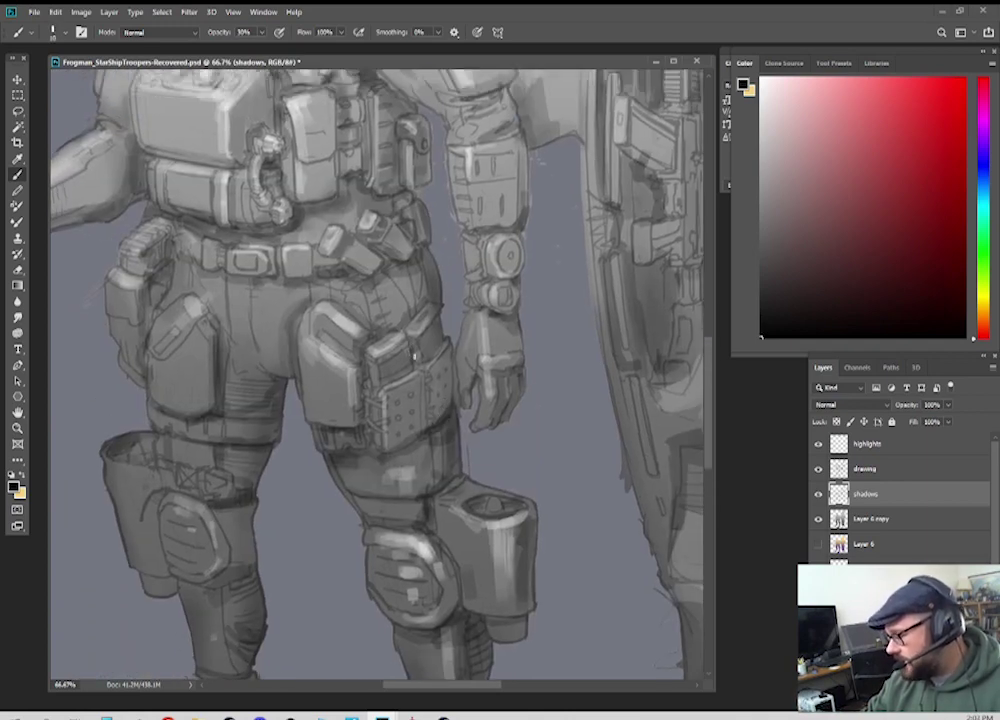
{"action": "left_click_drag", "start_coordinate": [430, 291], "coordinate": [454, 403]}
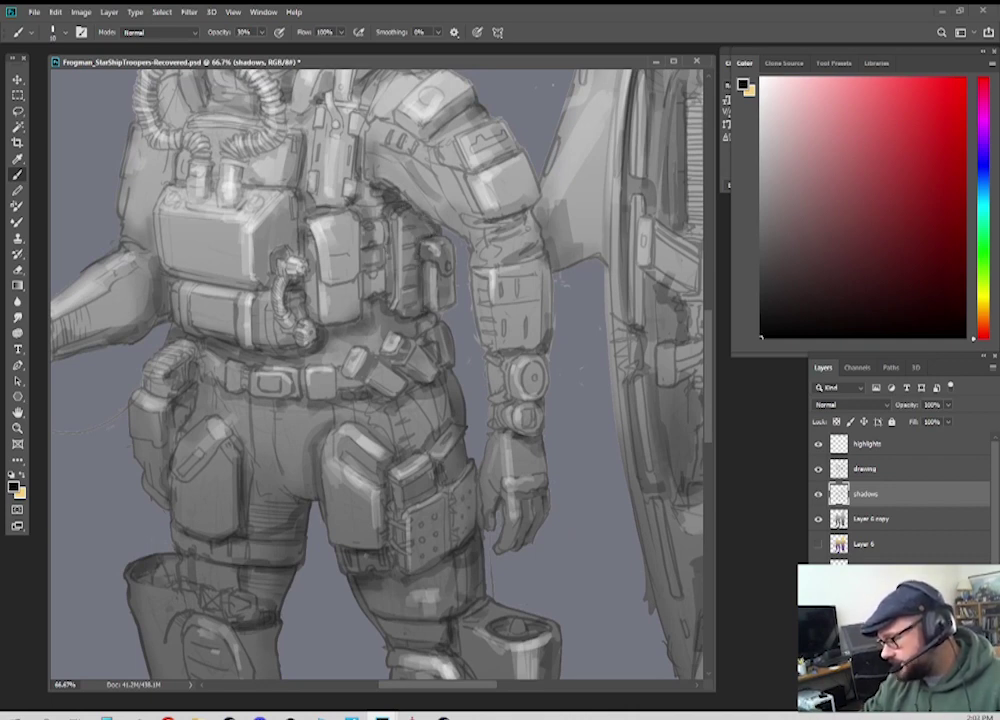
{"action": "left_click_drag", "start_coordinate": [397, 248], "coordinate": [437, 411]}
{"action": "left_click_drag", "start_coordinate": [393, 376], "coordinate": [399, 306]}
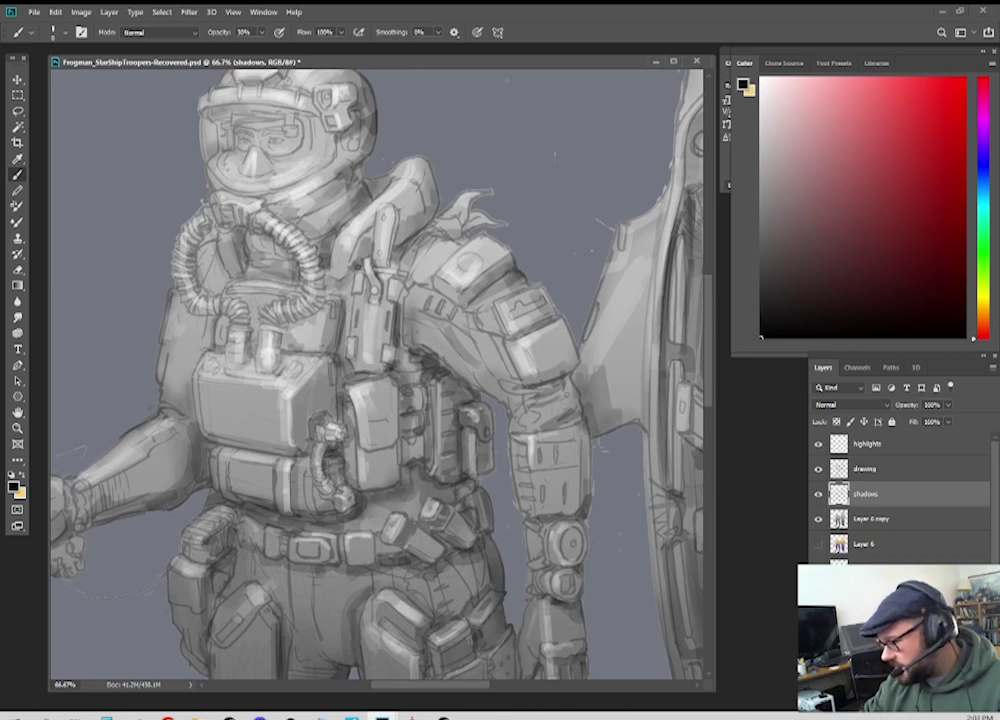
{"action": "left_click_drag", "start_coordinate": [391, 254], "coordinate": [398, 210]}
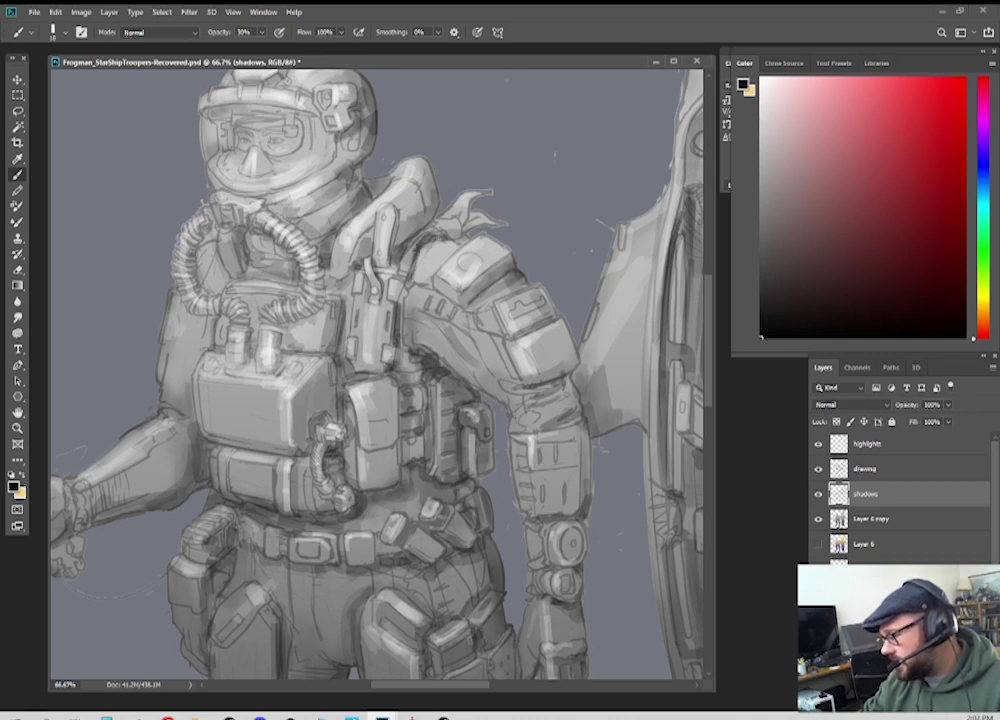
Step: Paint black shadows around the shoulder strap and upper-arm armour and along the chest beside the knife sheath
{"action": "key", "text": "]"}
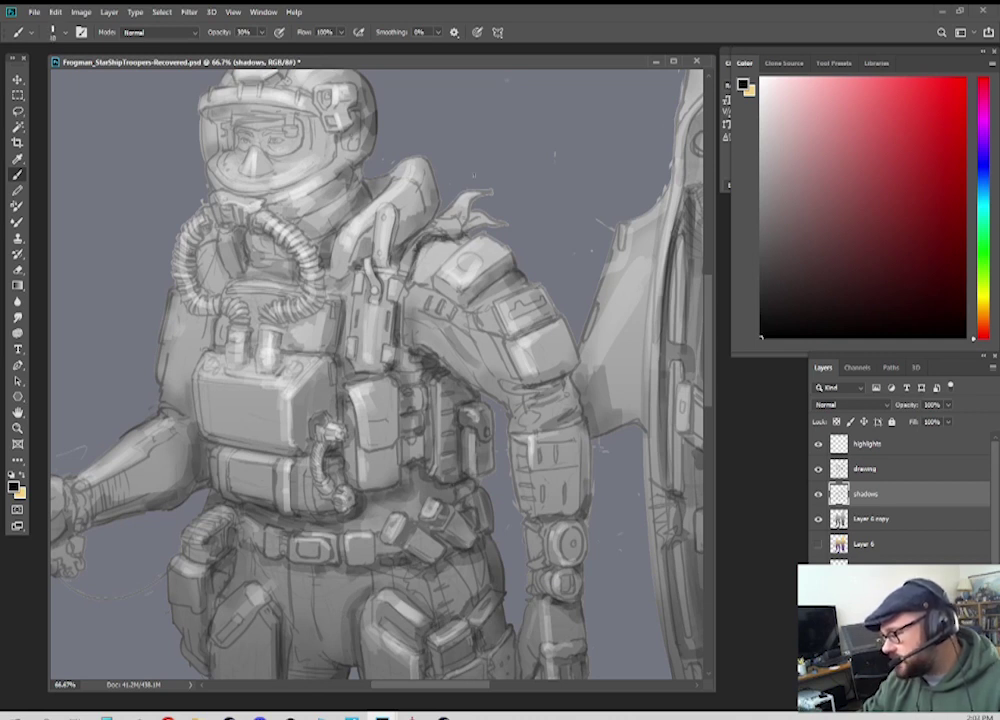
{"action": "left_click_drag", "start_coordinate": [432, 207], "coordinate": [513, 344]}
{"action": "key", "text": "]"}
{"action": "left_click_drag", "start_coordinate": [366, 288], "coordinate": [346, 296]}
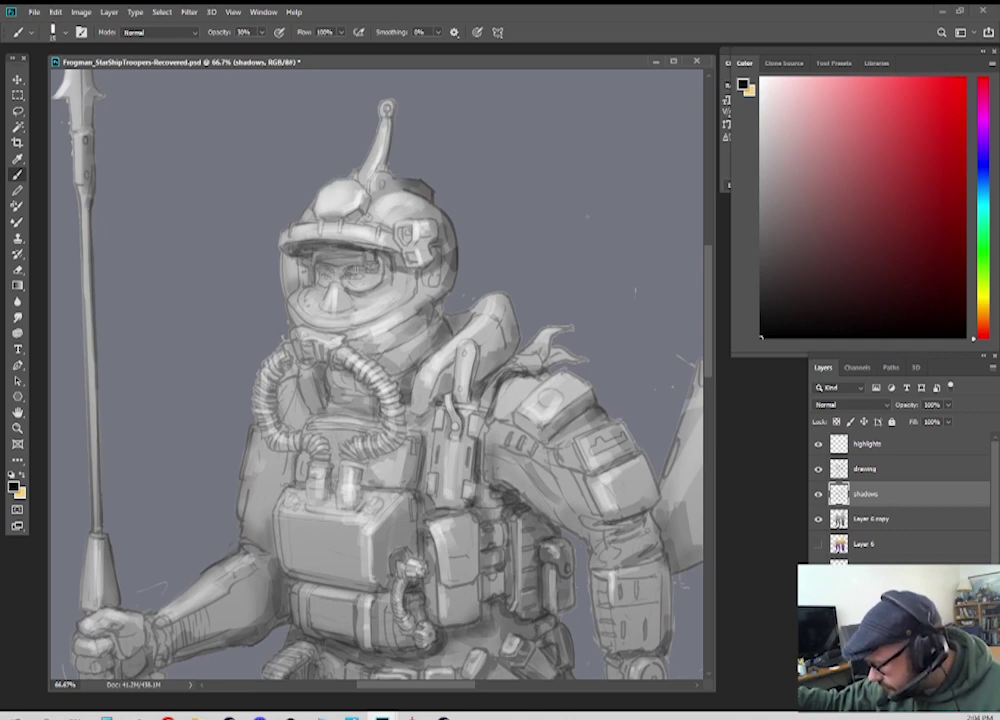
Step: Paint broad black shadows on the back of the frogman's helmet, around and behind the ear unit
{"action": "key", "text": "ctrl+plus"}
{"action": "key", "text": "ctrl+plus"}
{"action": "left_click_drag", "start_coordinate": [378, 167], "coordinate": [403, 439]}
{"action": "key", "text": "bracketleft"}
{"action": "key", "text": "bracketleft"}
{"action": "key", "text": "bracketleft"}
{"action": "key", "text": "bracketleft"}
{"action": "key", "text": "bracketleft"}
{"action": "key", "text": "bracketleft"}
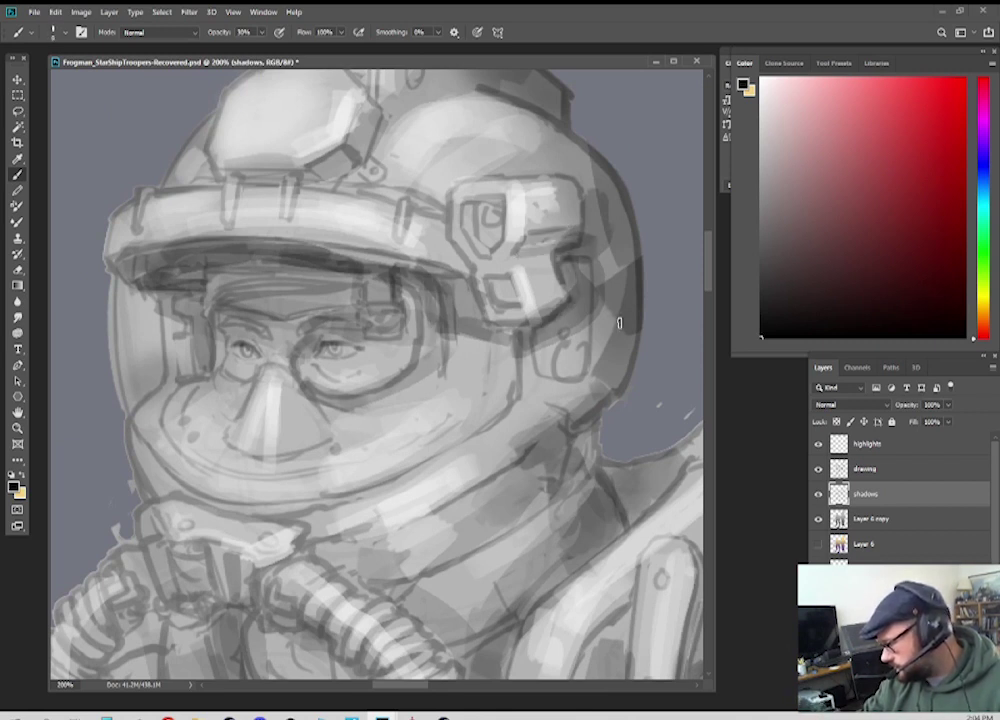
{"action": "key", "text": "bracketright"}
{"action": "key", "text": "bracketright"}
{"action": "key", "text": "bracketright"}
{"action": "key", "text": "bracketright"}
{"action": "key", "text": "bracketright"}
{"action": "mouse_move", "coordinate": [568, 348]}
{"action": "left_mouse_down"}
{"action": "mouse_move", "coordinate": [600, 328]}
{"action": "mouse_move", "coordinate": [590, 283]}
{"action": "mouse_move", "coordinate": [624, 247]}
{"action": "left_mouse_up"}
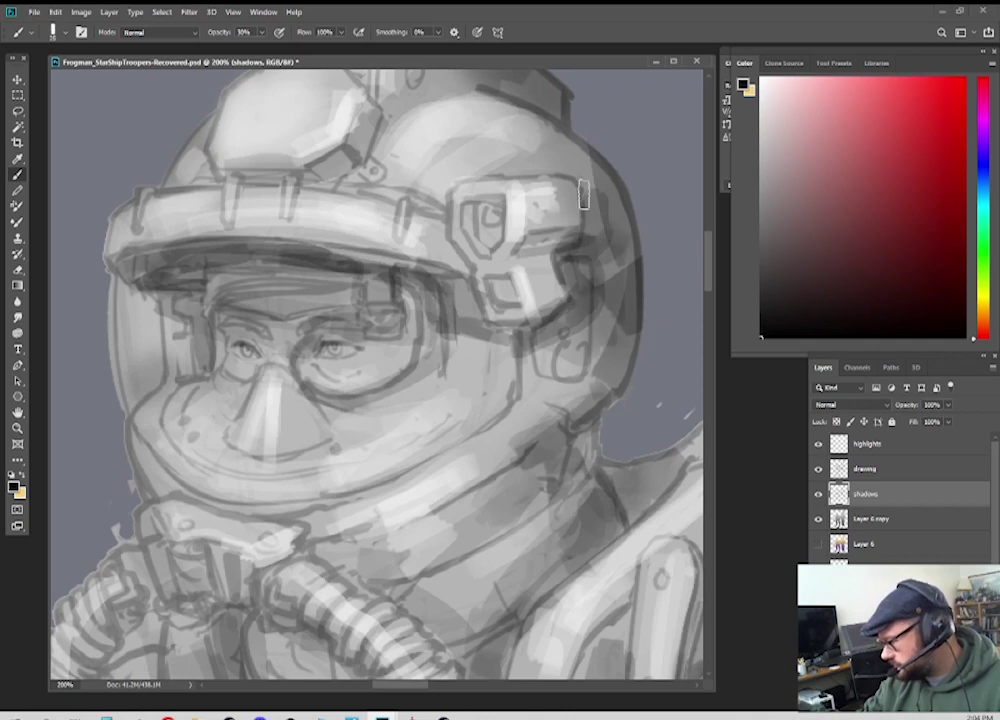
Step: Paint black shadows between the ridges and along the edges of the frogman's looped breathing hose
{"action": "key", "text": "ctrl+minus"}
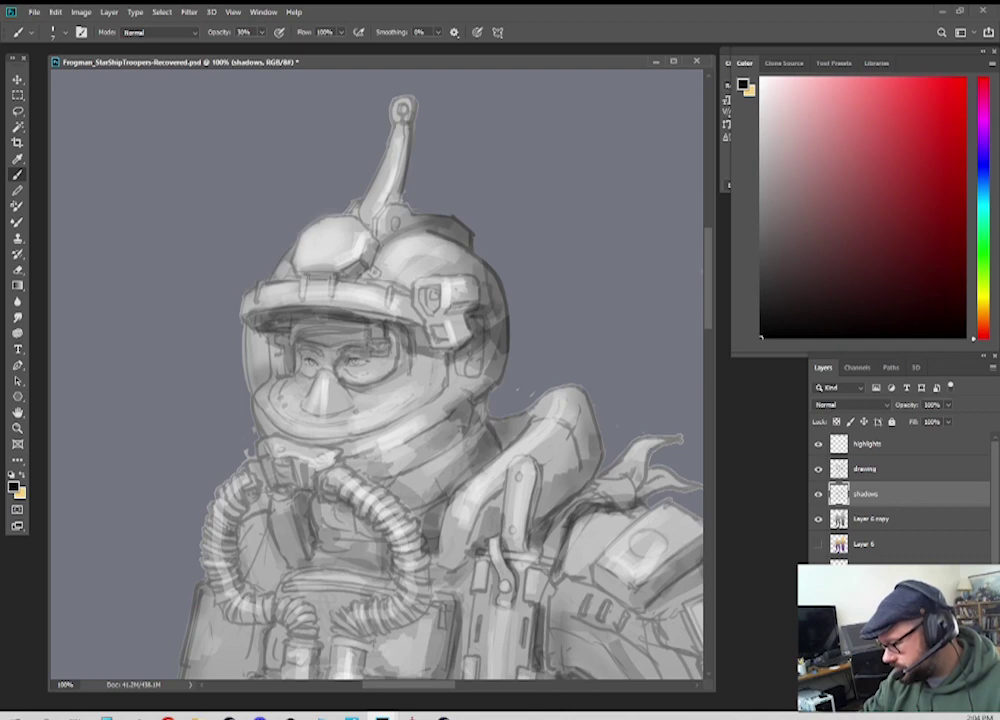
{"action": "key", "text": "ctrl+minus"}
{"action": "key", "text": "ctrl+minus"}
{"action": "key", "text": "ctrl+minus"}
{"action": "key", "text": "ctrl+plus"}
{"action": "key", "text": "ctrl+plus"}
{"action": "left_click_drag", "start_coordinate": [466, 500], "coordinate": [463, 328]}
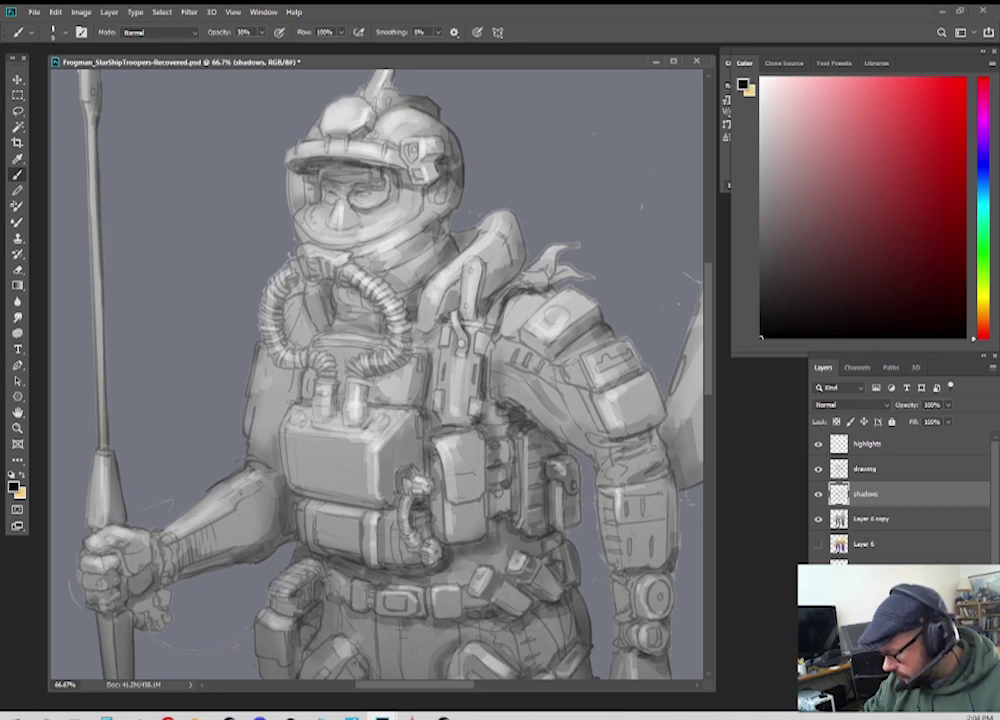
{"action": "mouse_move", "coordinate": [318, 254]}
{"action": "left_mouse_down"}
{"action": "mouse_move", "coordinate": [304, 252]}
{"action": "mouse_move", "coordinate": [308, 243]}
{"action": "left_mouse_up"}
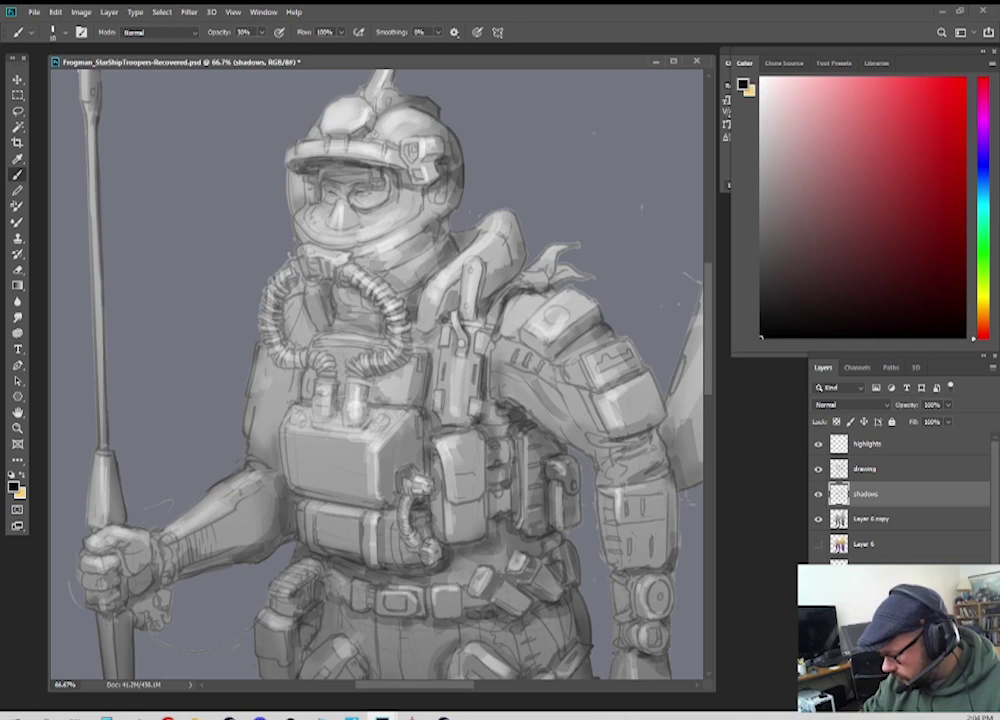
{"action": "mouse_move", "coordinate": [290, 359]}
{"action": "left_mouse_down"}
{"action": "mouse_move", "coordinate": [323, 365]}
{"action": "mouse_move", "coordinate": [325, 378]}
{"action": "left_mouse_up"}
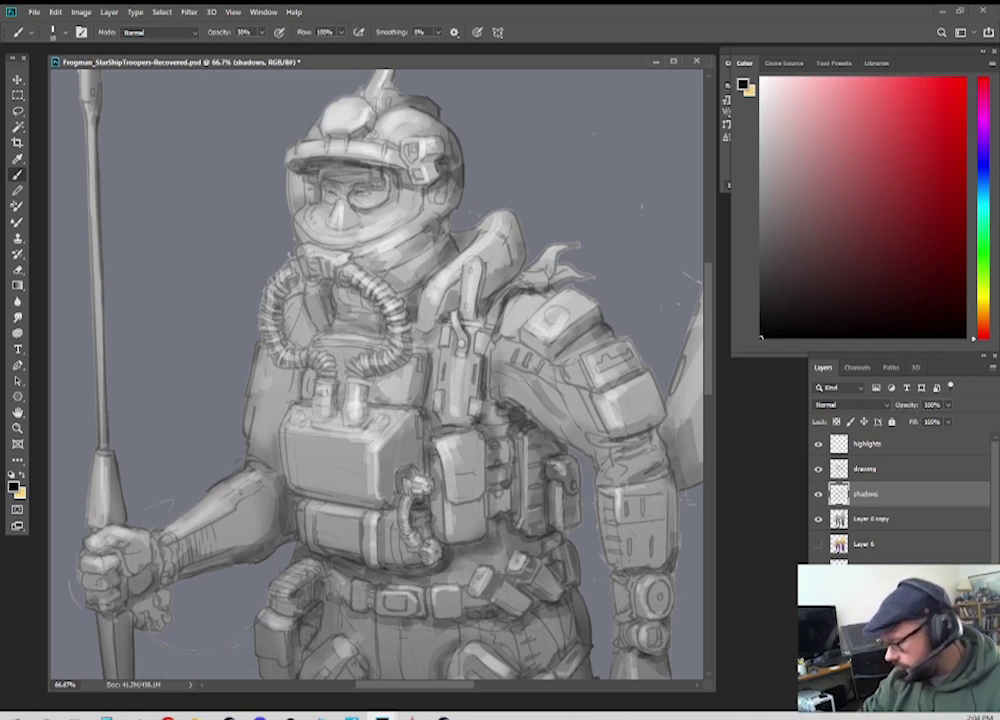
Step: Toggle the highlights layer to compare, select it, and erase highlights along the upper edge of the chest pack
{"action": "left_click", "coordinate": [817, 444]}
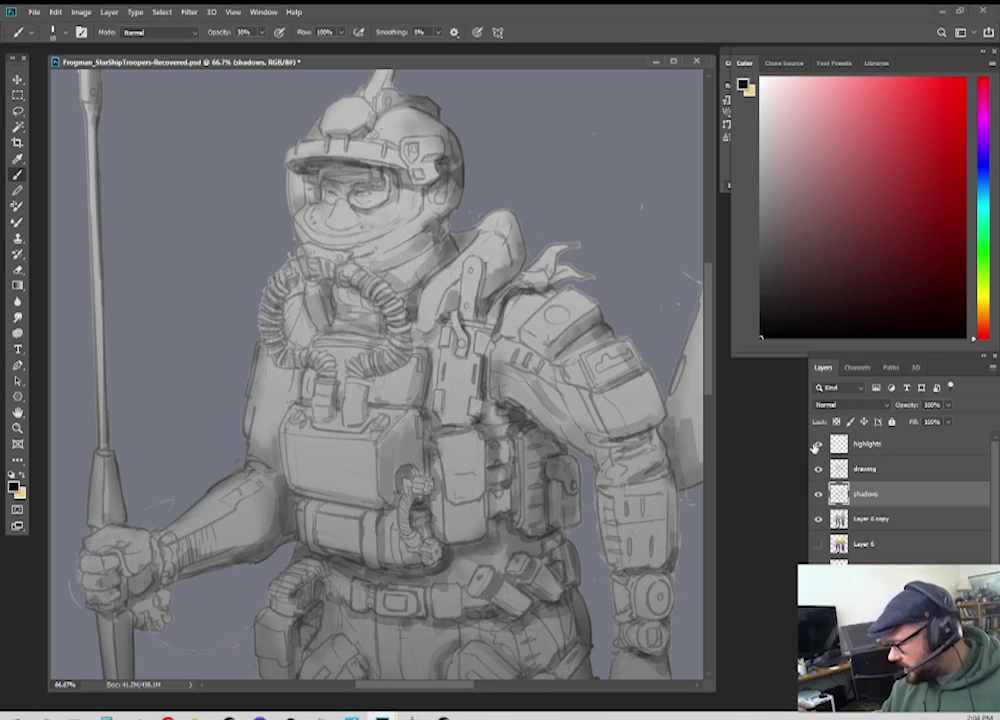
{"action": "left_click", "coordinate": [817, 444]}
{"action": "left_click", "coordinate": [866, 444]}
{"action": "key", "text": "e"}
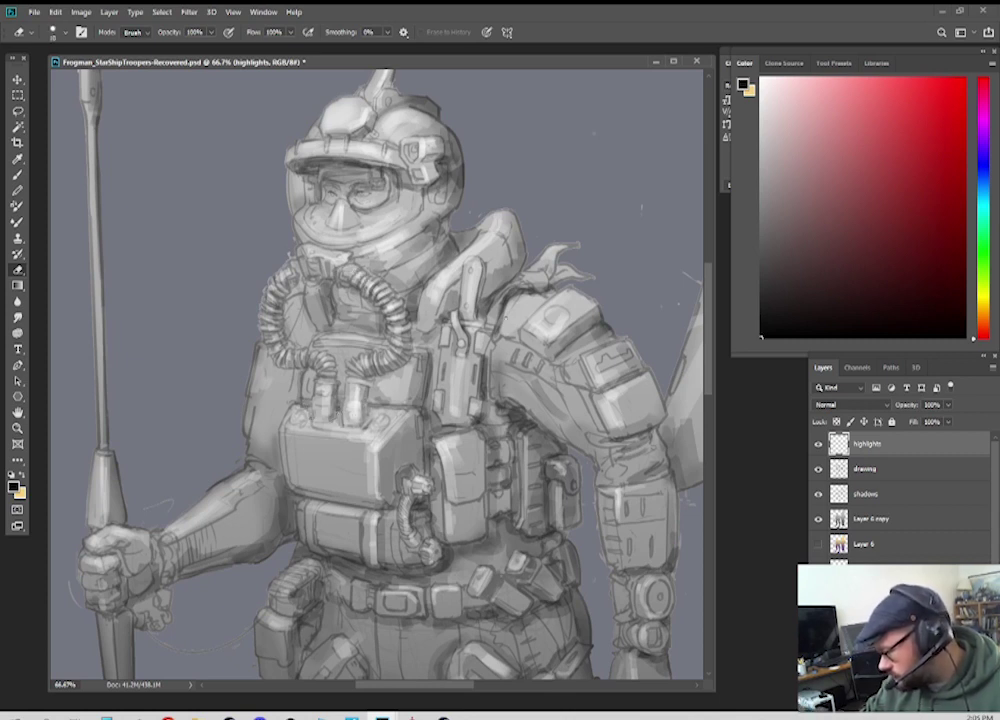
{"action": "left_click_drag", "start_coordinate": [370, 410], "coordinate": [408, 411]}
{"action": "key", "text": "bracketright"}
{"action": "key", "text": "bracketright"}
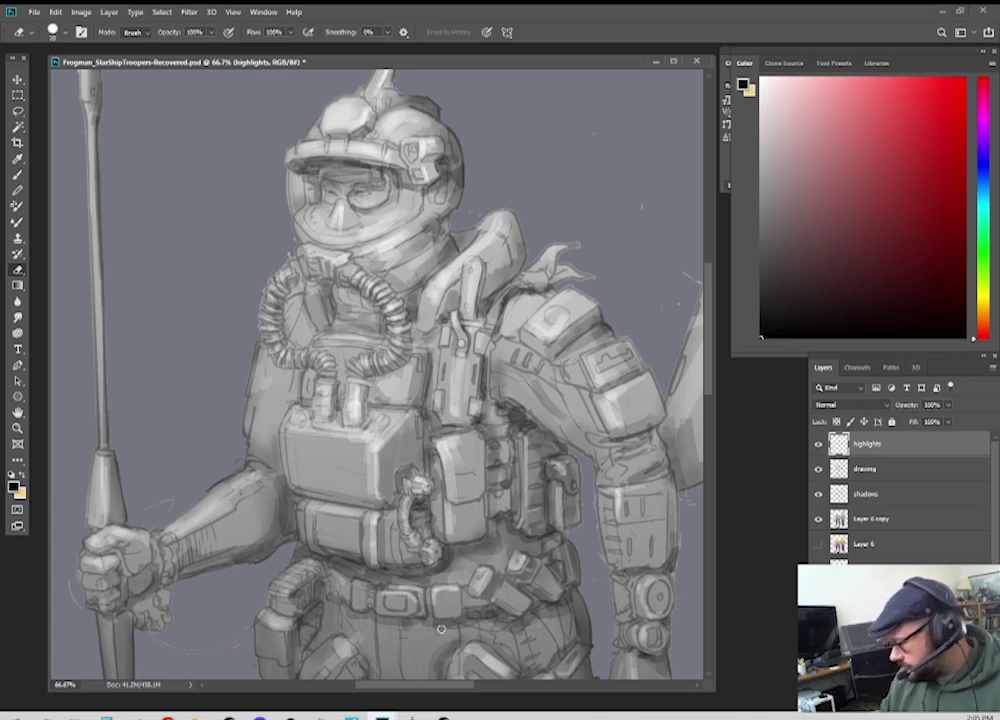
Step: Examine the balance of highlights and shadows across the whole frogman and craft
{"action": "key", "text": "ctrl+minus"}
{"action": "key", "text": "ctrl+minus"}
{"action": "key", "text": "ctrl+minus"}
{"action": "key", "text": "ctrl+plus"}
{"action": "mouse_move", "coordinate": [450, 510]}
{"action": "left_mouse_down"}
{"action": "mouse_move", "coordinate": [354, 416]}
{"action": "mouse_move", "coordinate": [356, 406]}
{"action": "left_mouse_up"}
{"action": "key", "text": "ctrl+minus"}
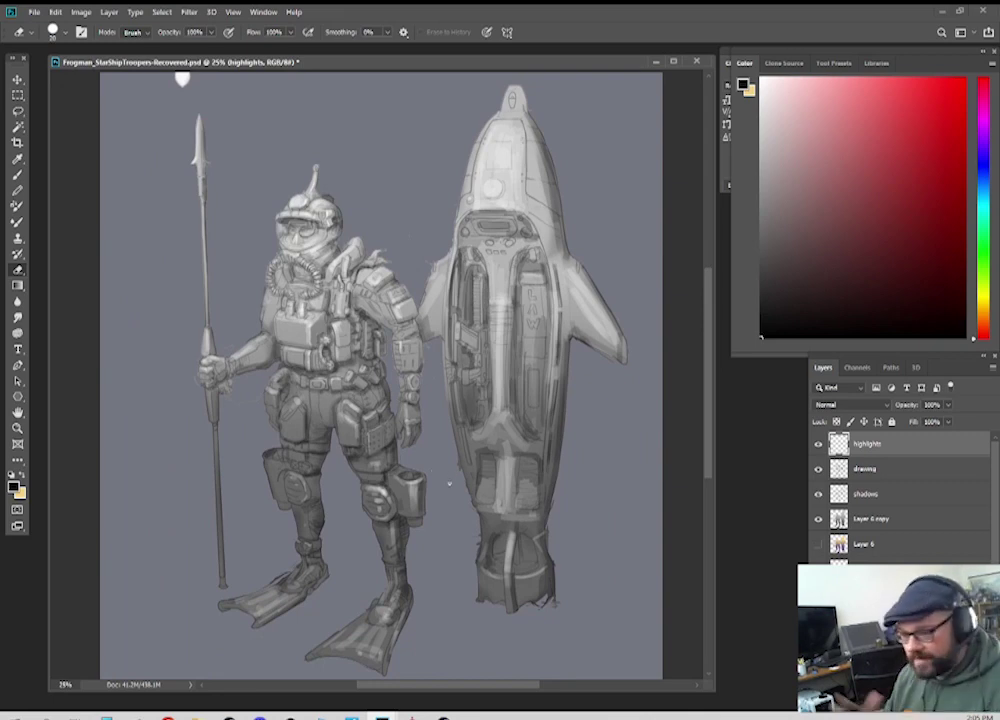
{"action": "key", "text": "ctrl+plus"}
{"action": "key", "text": "ctrl+plus"}
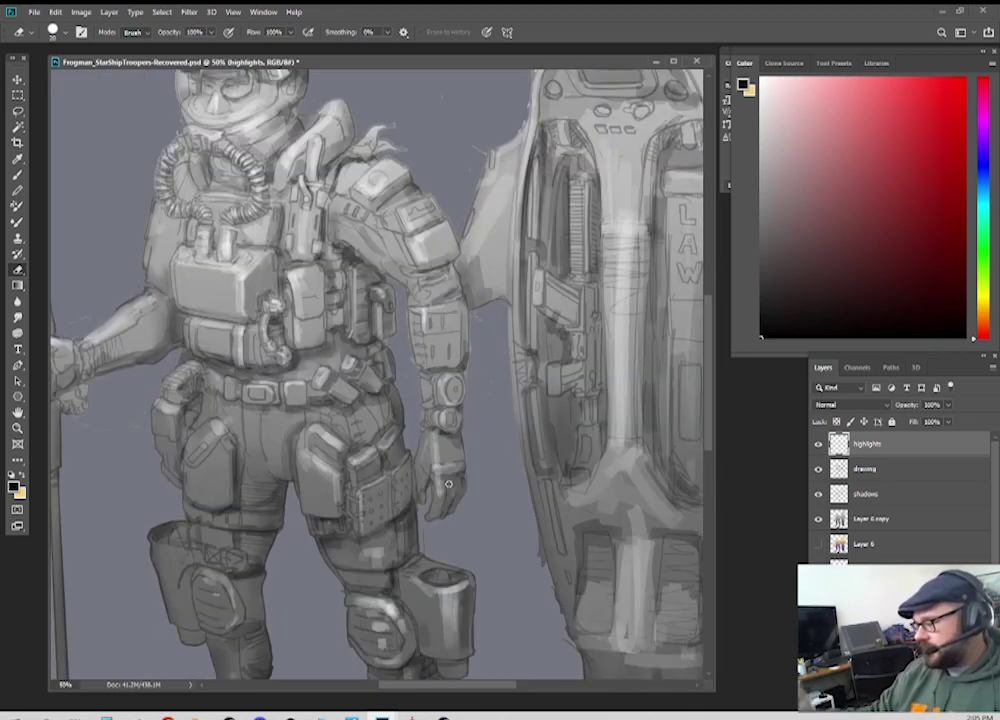
{"action": "left_click_drag", "start_coordinate": [300, 128], "coordinate": [393, 308]}
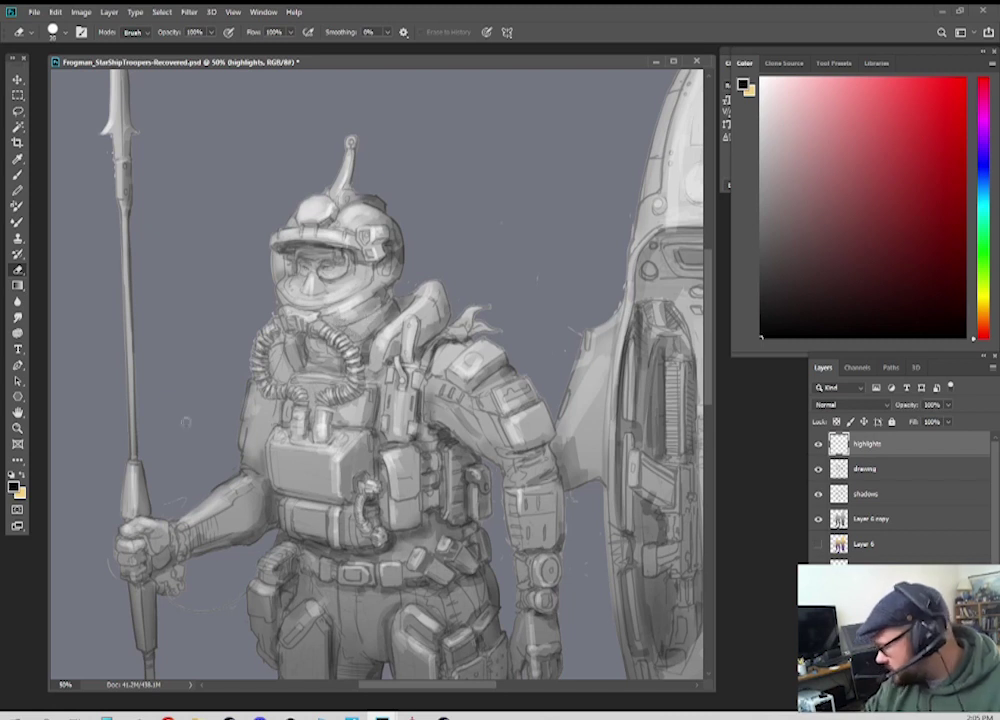
Step: On the shadows layer, paint black shadows around the helmet's visor and on the neck folds below it
{"action": "left_click", "coordinate": [866, 494]}
{"action": "key", "text": "b"}
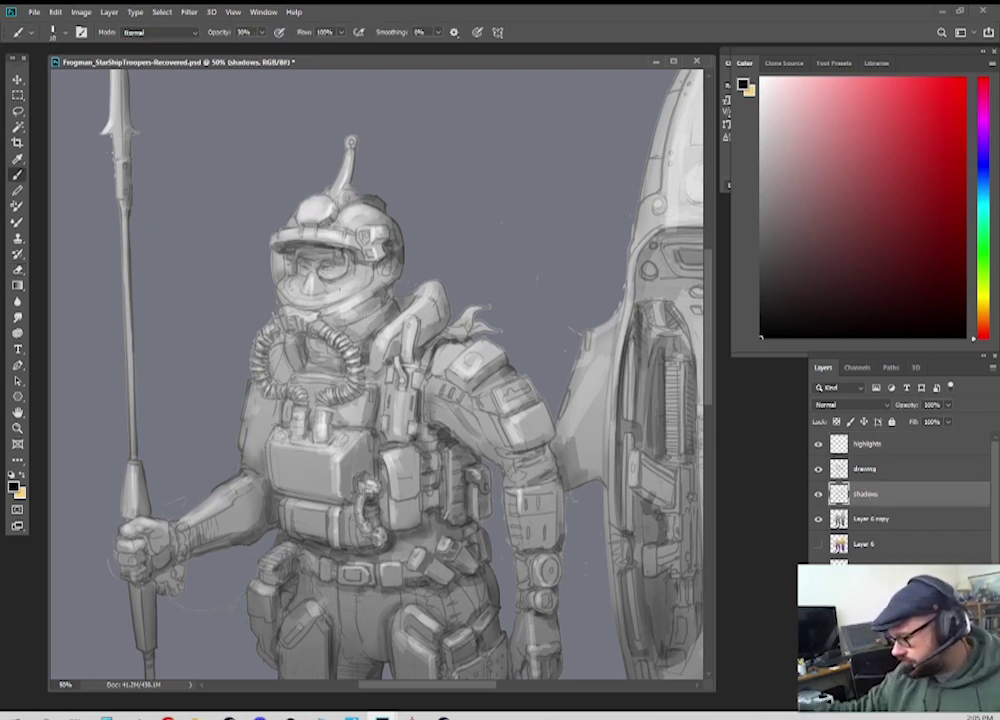
{"action": "mouse_move", "coordinate": [285, 256]}
{"action": "left_mouse_down"}
{"action": "mouse_move", "coordinate": [304, 232]}
{"action": "mouse_move", "coordinate": [272, 245]}
{"action": "left_mouse_up"}
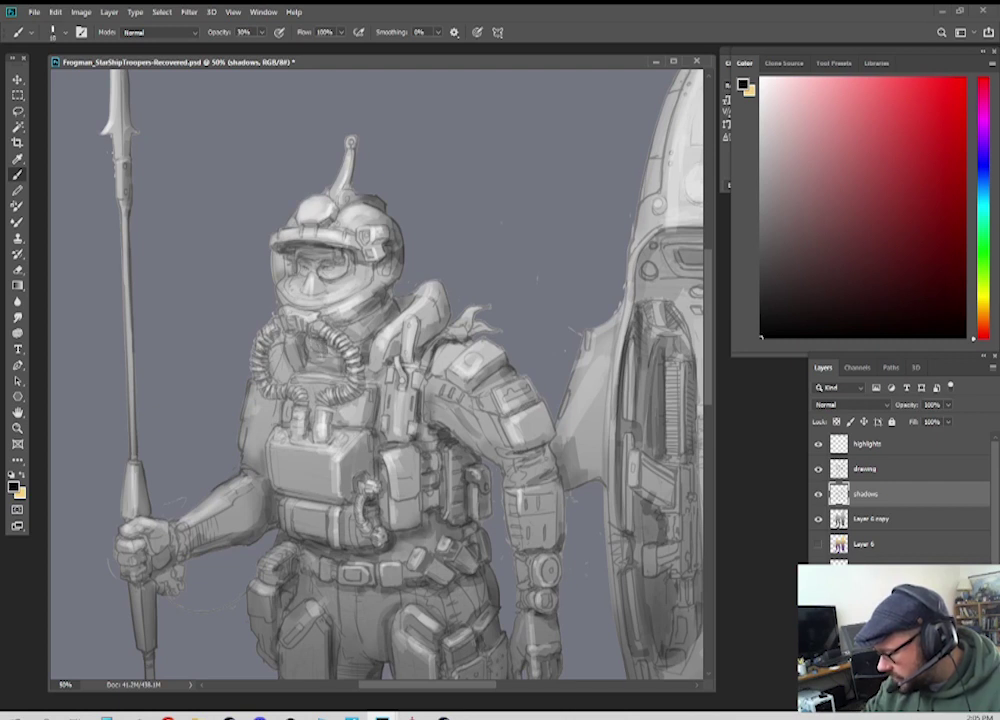
{"action": "key", "text": "]"}
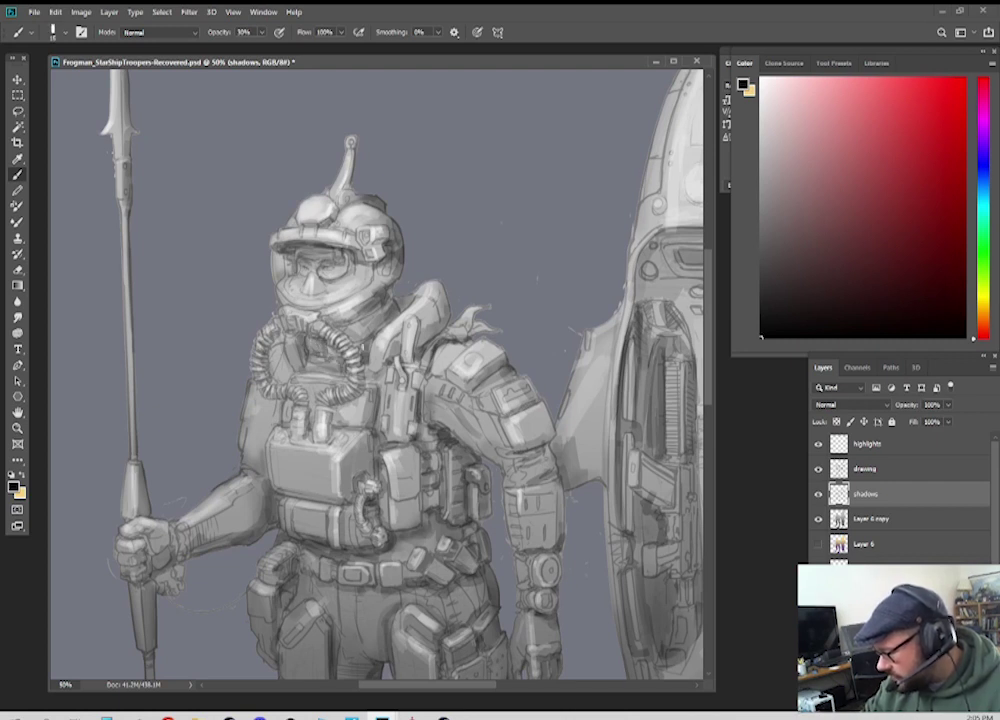
{"action": "mouse_move", "coordinate": [361, 347]}
{"action": "left_mouse_down"}
{"action": "mouse_move", "coordinate": [360, 334]}
{"action": "mouse_move", "coordinate": [393, 310]}
{"action": "mouse_move", "coordinate": [381, 313]}
{"action": "mouse_move", "coordinate": [377, 289]}
{"action": "left_mouse_up"}
Step: Paint fine black shadows inside the breathing-hose loop, on the knife handle and on the torso folds above the spear arm
{"action": "key", "text": "["}
{"action": "key", "text": "["}
{"action": "key", "text": "["}
{"action": "key", "text": "["}
{"action": "key", "text": "["}
{"action": "key", "text": "["}
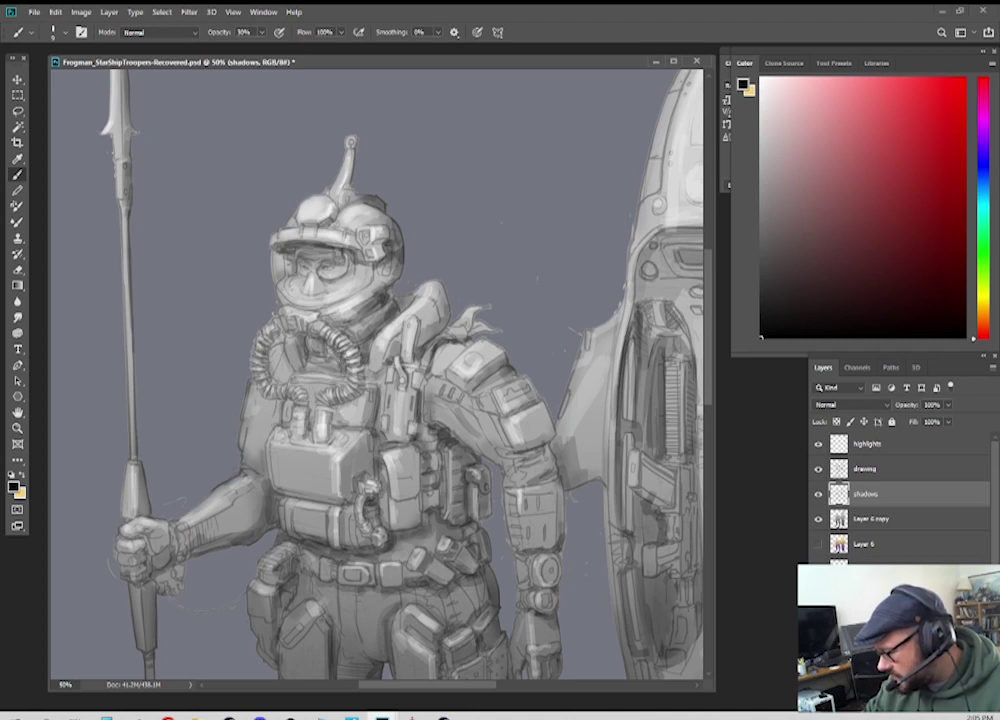
{"action": "mouse_move", "coordinate": [340, 363]}
{"action": "left_mouse_down"}
{"action": "mouse_move", "coordinate": [305, 358]}
{"action": "mouse_move", "coordinate": [308, 367]}
{"action": "mouse_move", "coordinate": [330, 357]}
{"action": "left_mouse_up"}
{"action": "key", "text": "]"}
{"action": "key", "text": "]"}
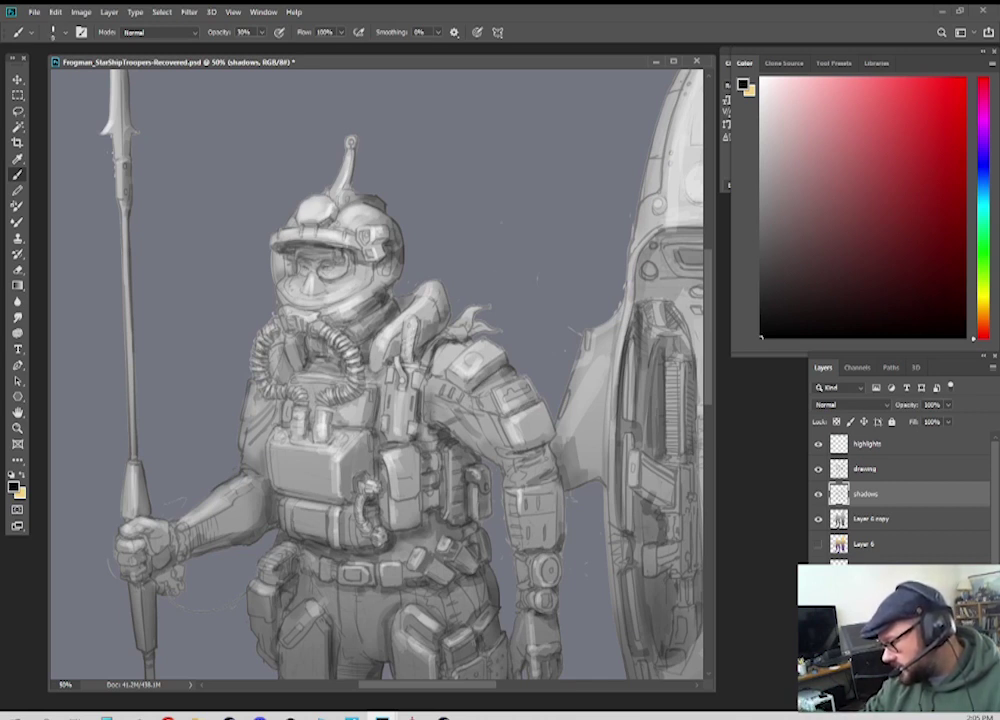
Step: Paint black shadows along the craft's LAW launcher bay and around its tail section, checking the whole image
{"action": "left_click_drag", "start_coordinate": [472, 562], "coordinate": [457, 436]}
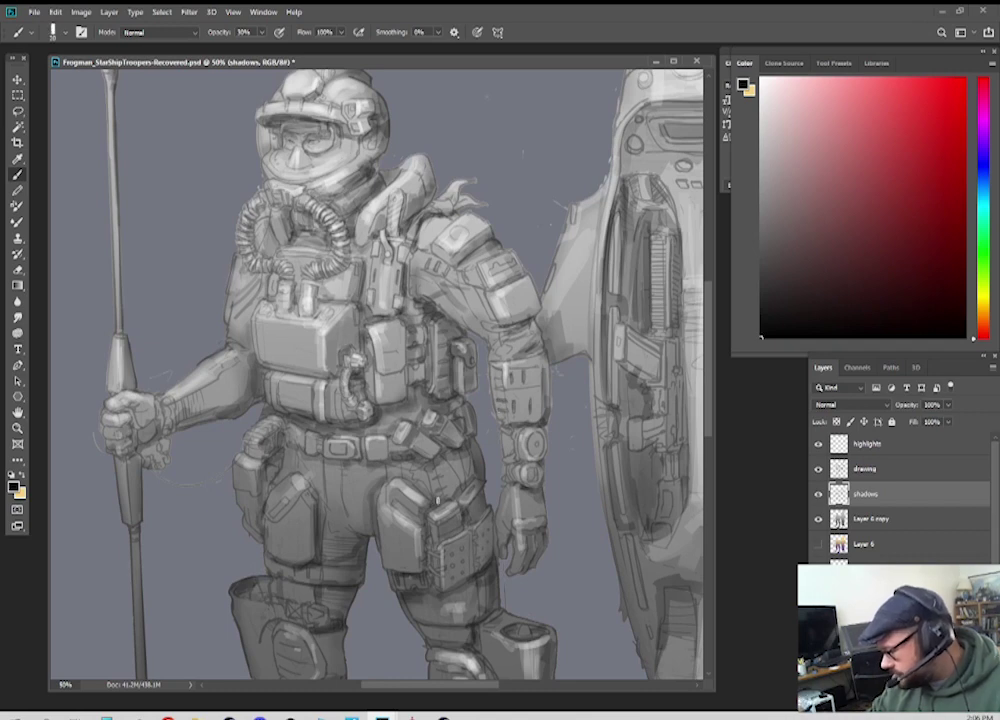
{"action": "key", "text": "ctrl+minus"}
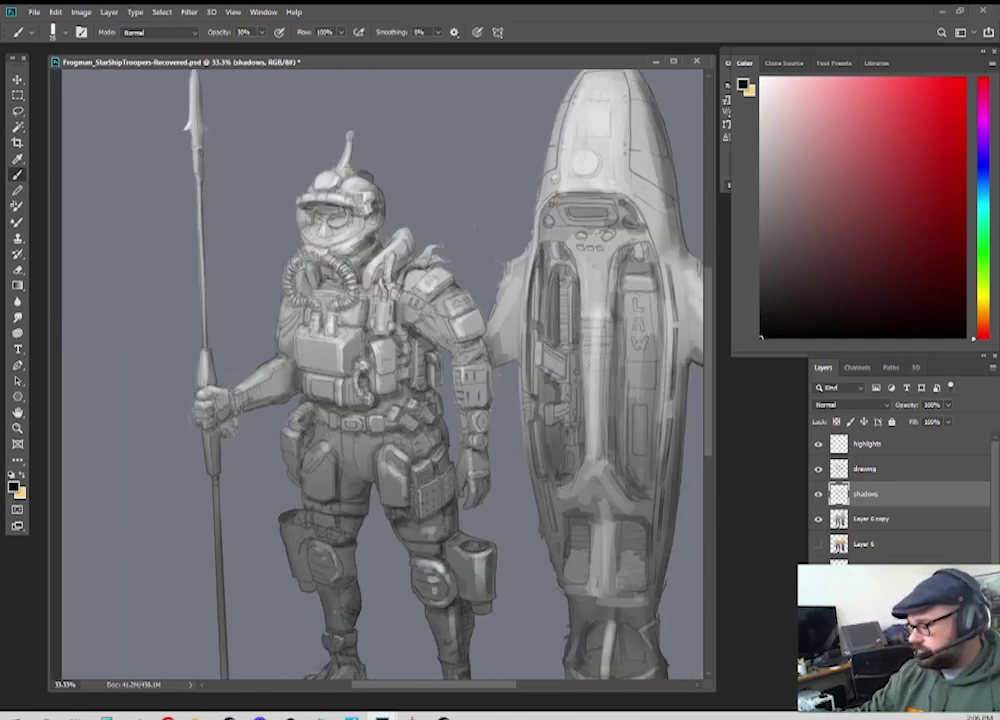
{"action": "key", "text": "ctrl+minus"}
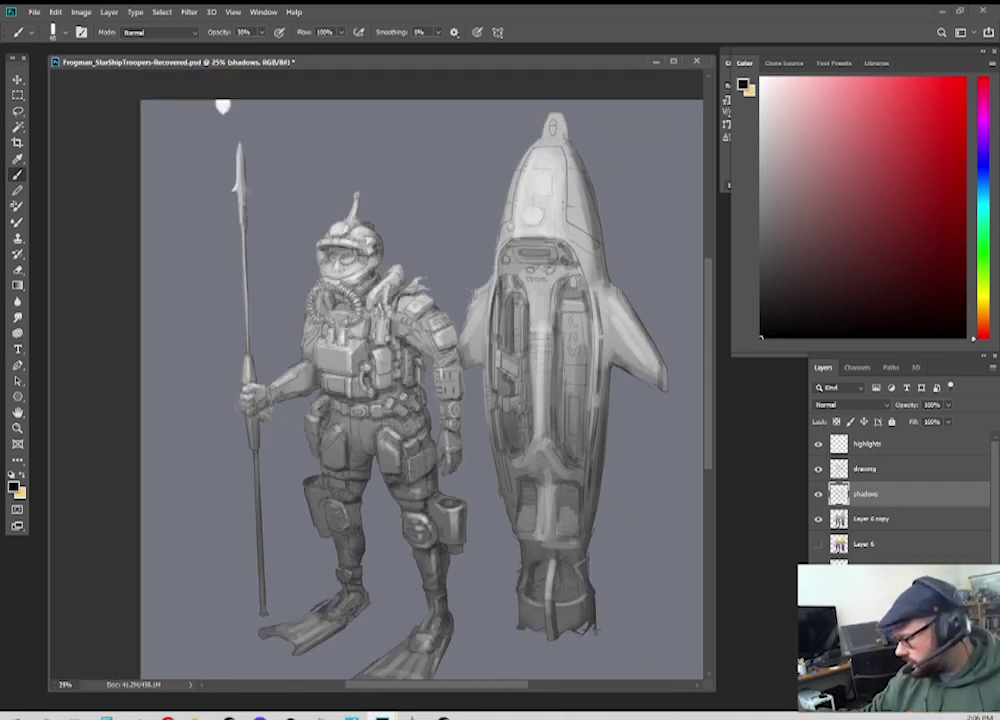
{"action": "key", "text": "["}
{"action": "key", "text": "["}
{"action": "key", "text": "["}
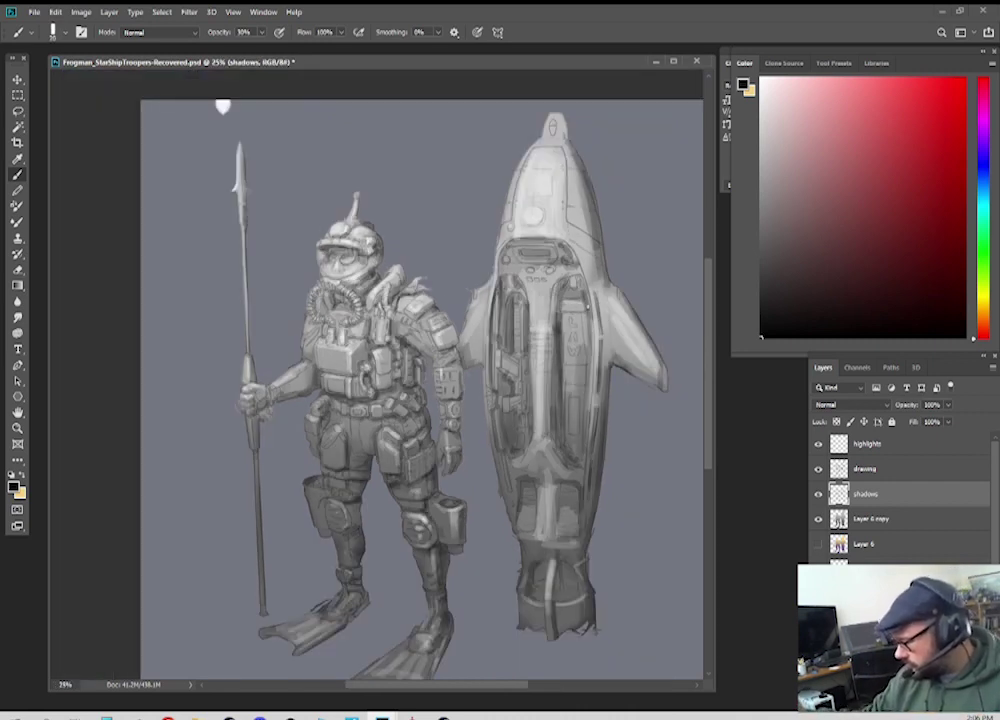
{"action": "left_click_drag", "start_coordinate": [589, 309], "coordinate": [584, 449]}
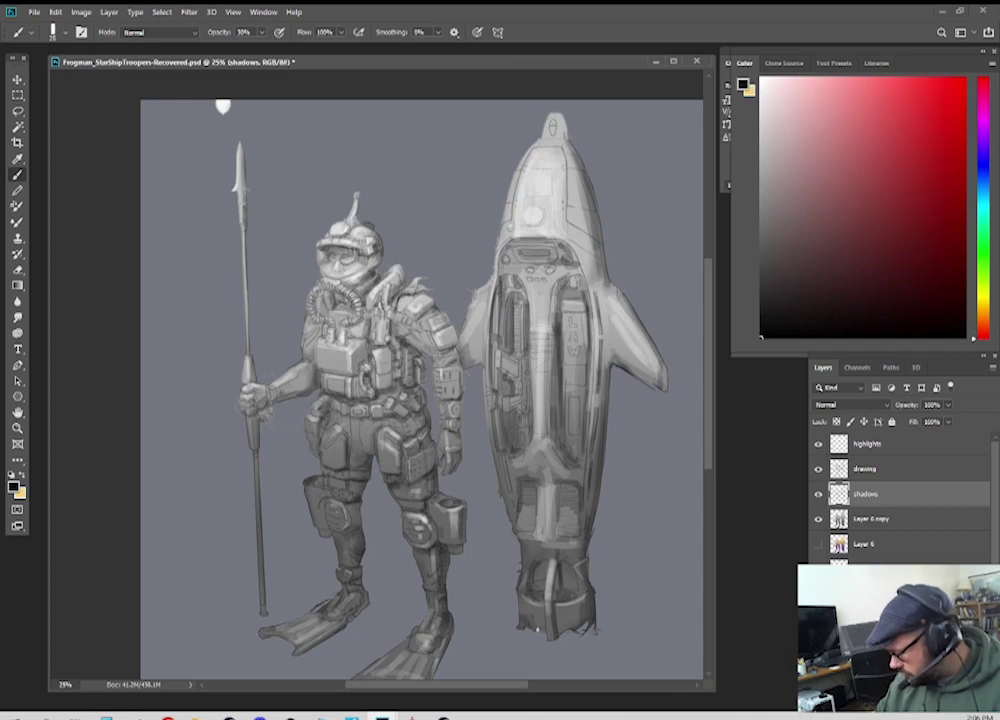
{"action": "key", "text": "ctrl+minus"}
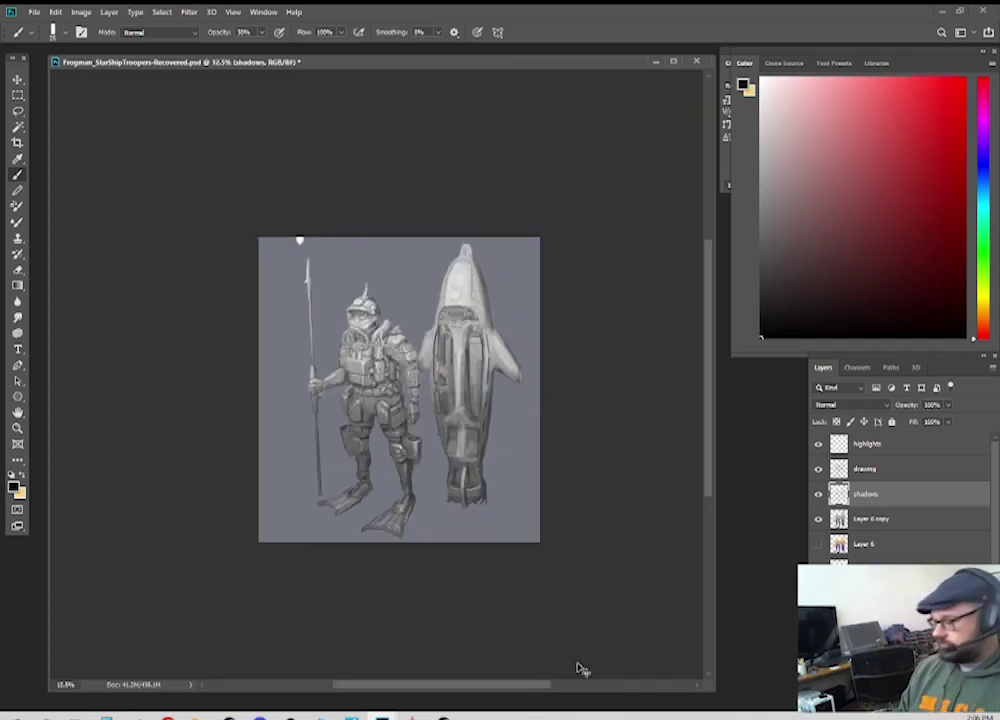
Step: Activate the highlights layer and sample a light grey from the diver's torso as the brush colour
{"action": "key", "text": "ctrl+plus"}
{"action": "left_click_drag", "start_coordinate": [473, 595], "coordinate": [457, 535]}
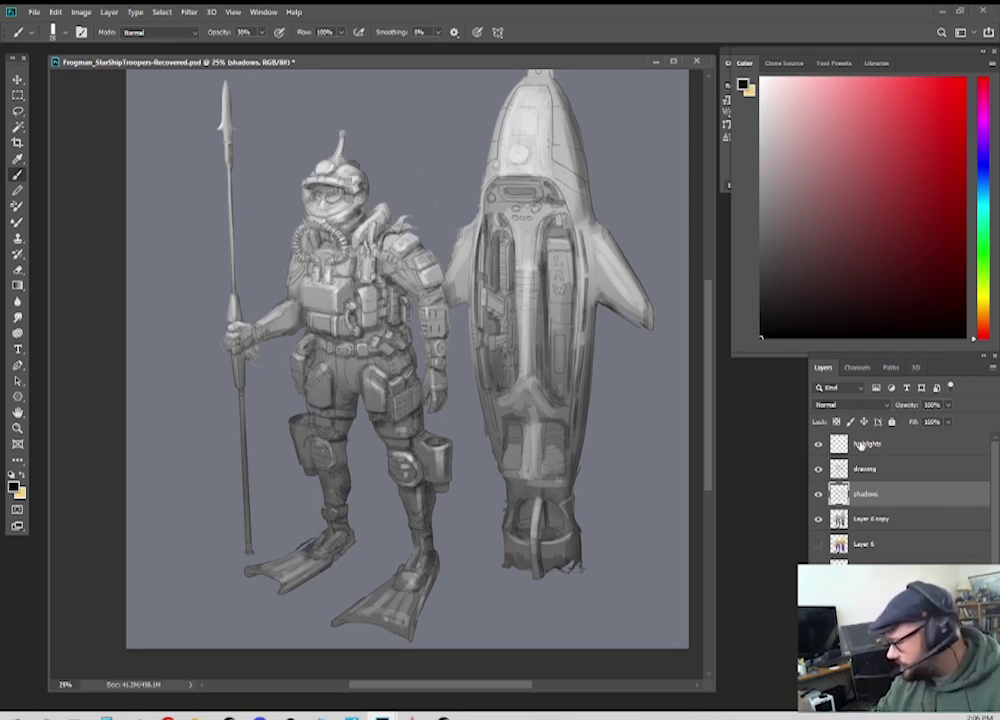
{"action": "left_click", "coordinate": [862, 446]}
{"action": "left_click", "coordinate": [352, 328], "text": "alt"}
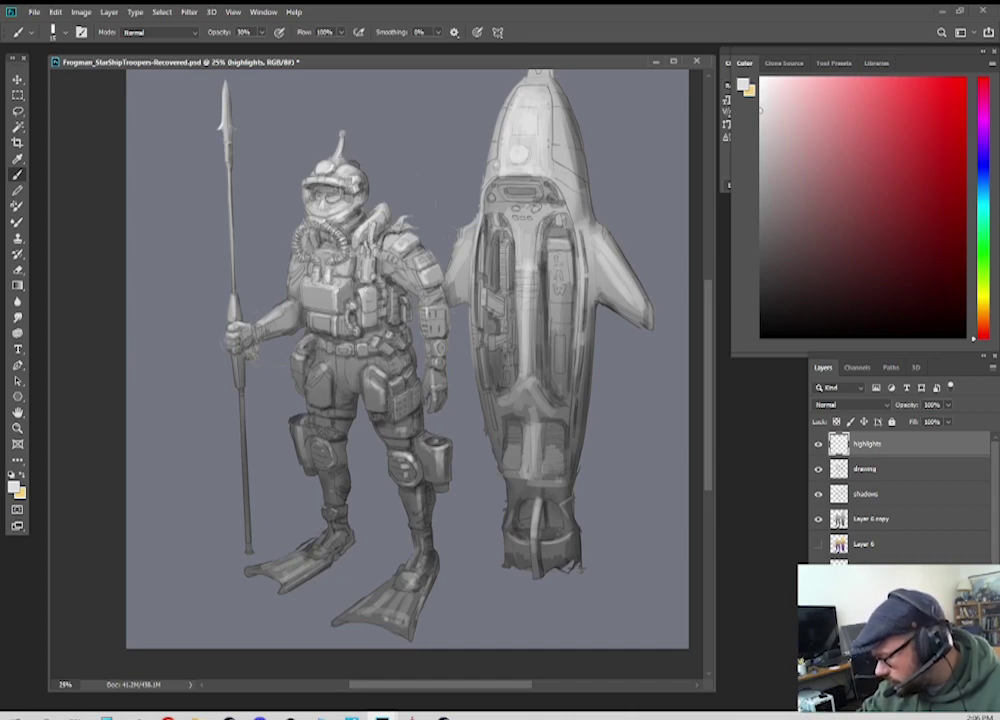
Step: Save the frogman artwork document
{"action": "key", "text": "ctrl+minus"}
{"action": "key", "text": "ctrl+plus"}
{"action": "key", "text": "ctrl+plus"}
{"action": "key", "text": "ctrl+minus"}
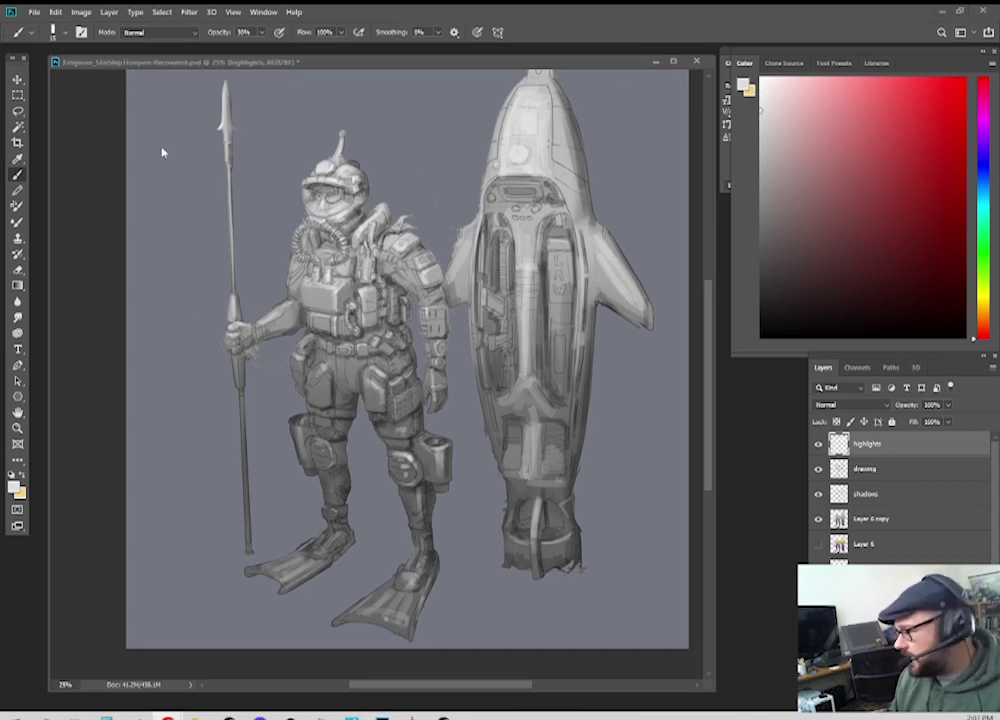
{"action": "left_click", "coordinate": [324, 68]}
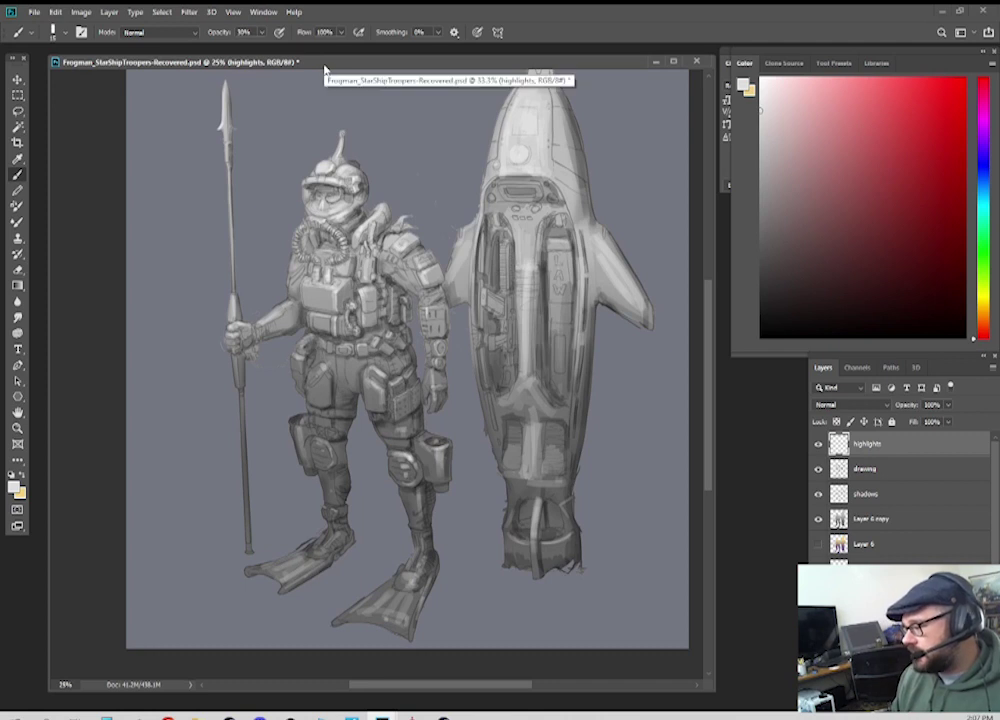
{"action": "key", "text": "ctrl+s"}
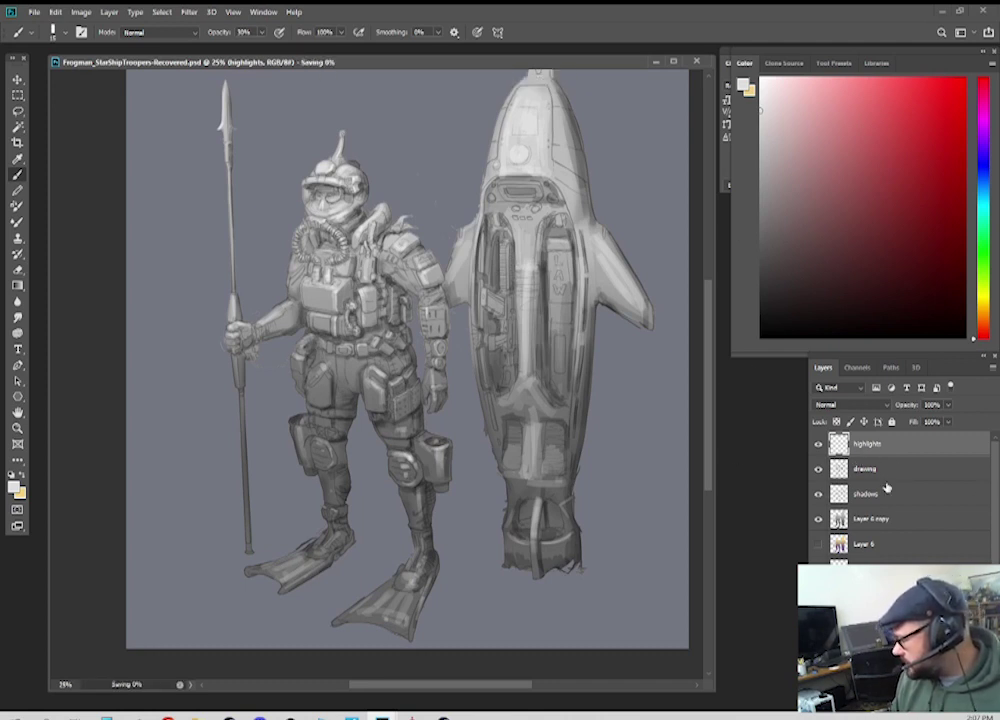
Step: Move the gradient-filled Layer 6 to the top of the layer stack and set its blend mode to Overlay
{"action": "left_click", "coordinate": [838, 545]}
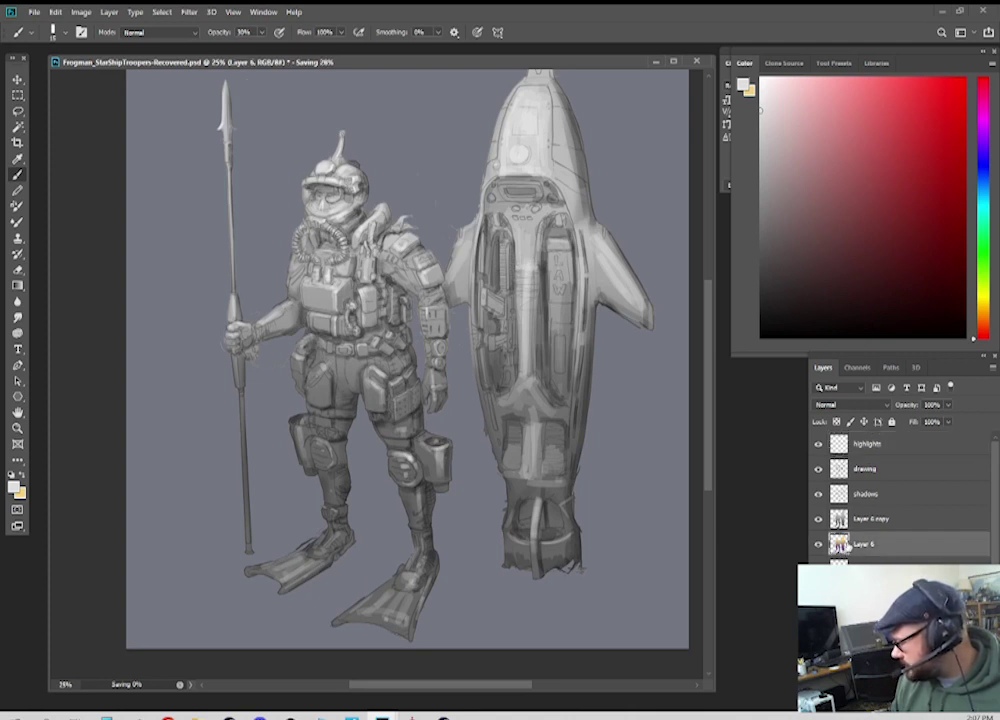
{"action": "mouse_move", "coordinate": [846, 548]}
{"action": "left_mouse_down"}
{"action": "mouse_move", "coordinate": [839, 507]}
{"action": "mouse_move", "coordinate": [846, 550]}
{"action": "mouse_move", "coordinate": [860, 443]}
{"action": "left_mouse_up"}
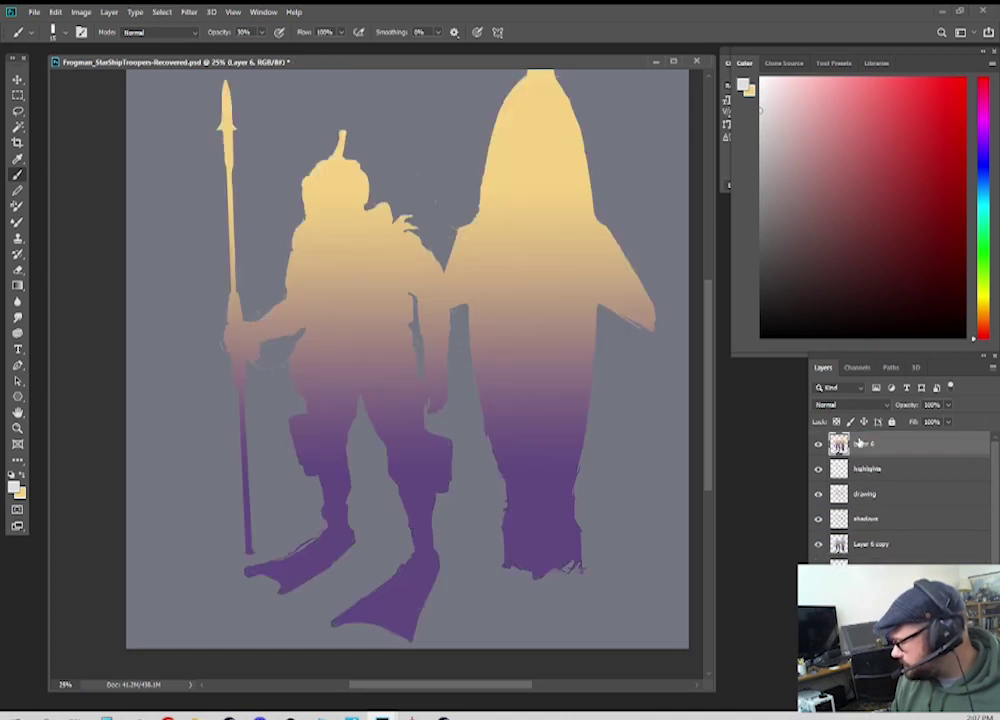
{"action": "left_click", "coordinate": [860, 405]}
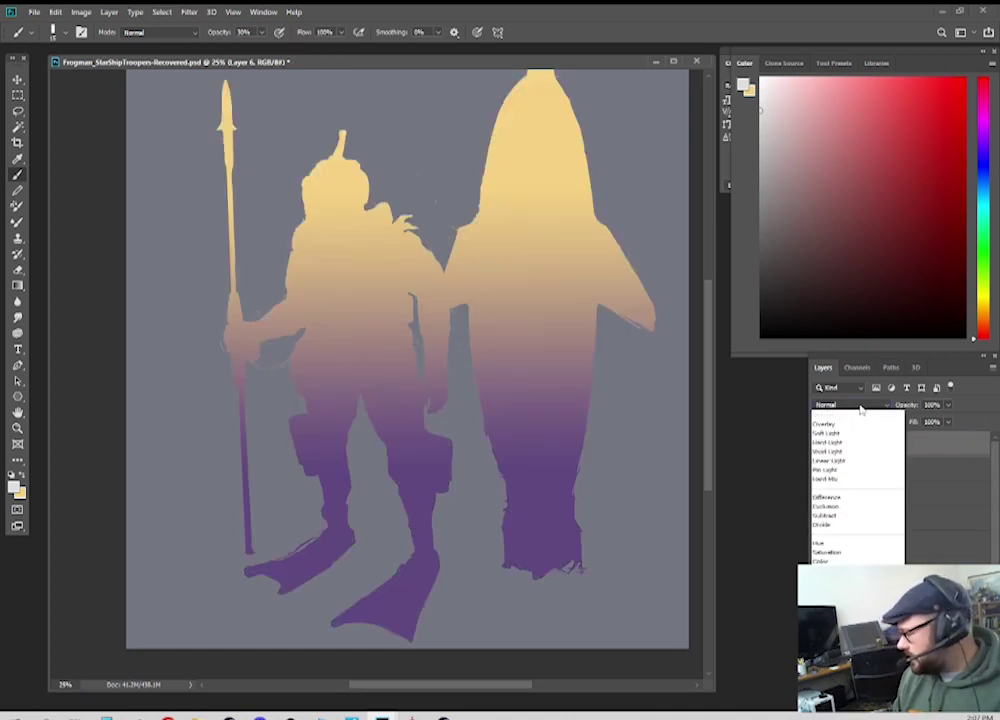
{"action": "left_click", "coordinate": [856, 417]}
{"action": "key", "text": "Down"}
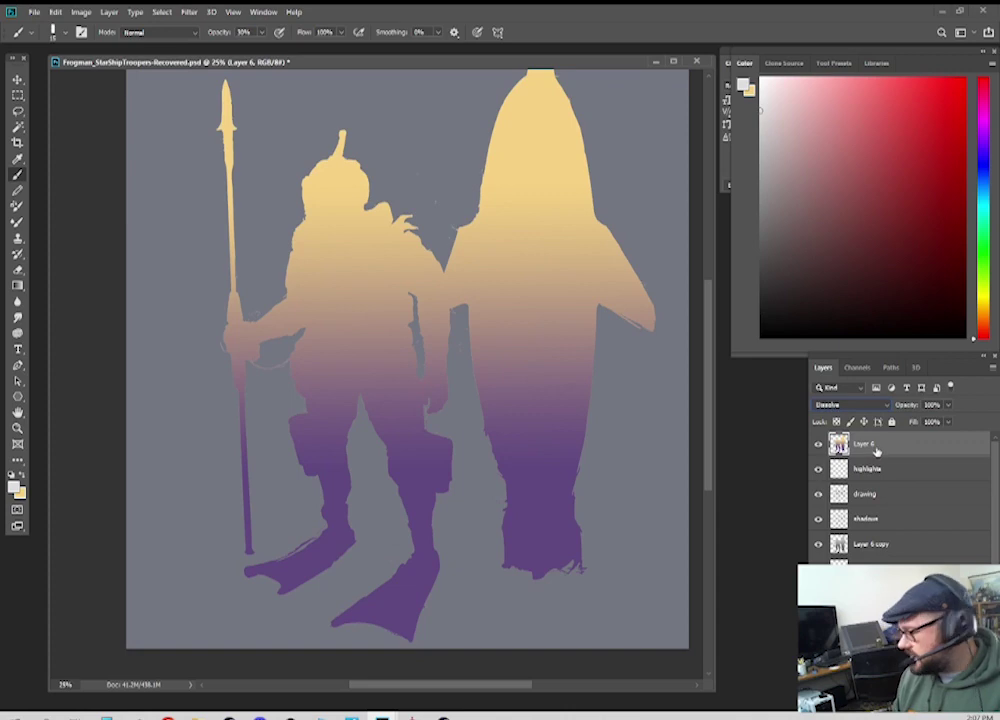
{"action": "key", "text": "Down"}
{"action": "key", "text": "Down"}
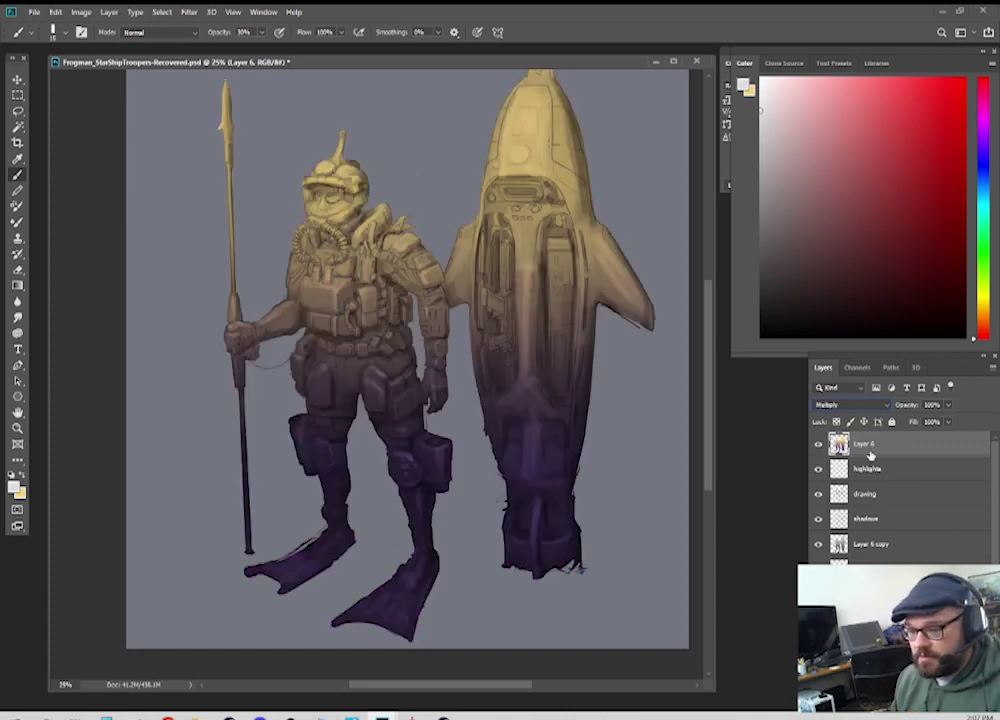
{"action": "key", "text": "Down"}
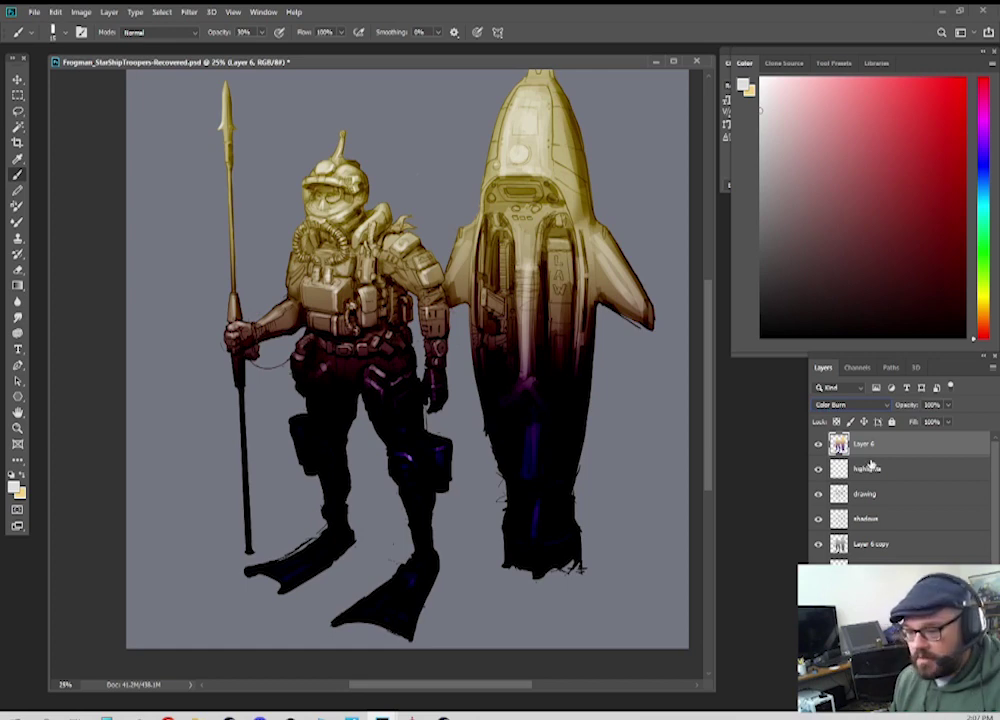
{"action": "key", "text": "Down"}
{"action": "key", "text": "Down"}
{"action": "key", "text": "Down"}
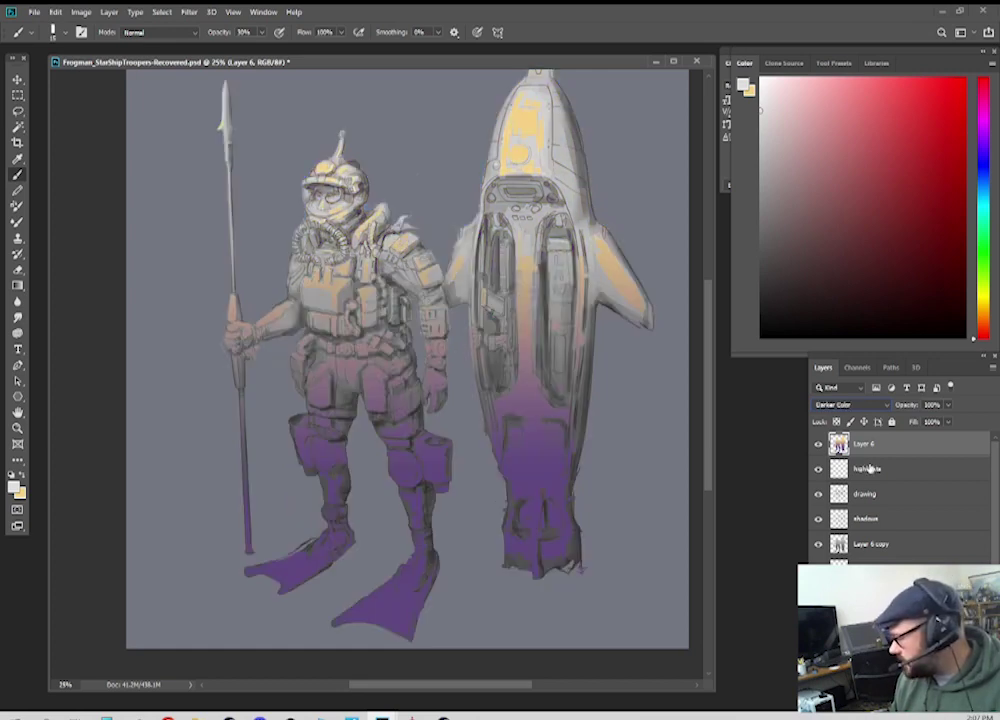
{"action": "key", "text": "Down"}
{"action": "key", "text": "Down"}
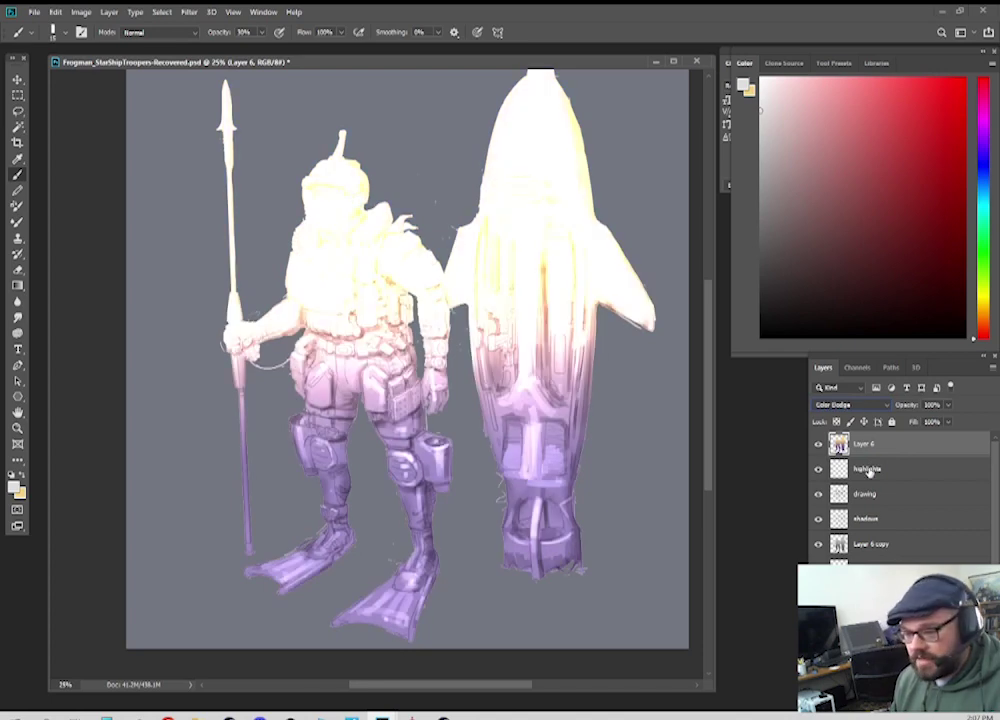
{"action": "key", "text": "Down"}
{"action": "key", "text": "Down"}
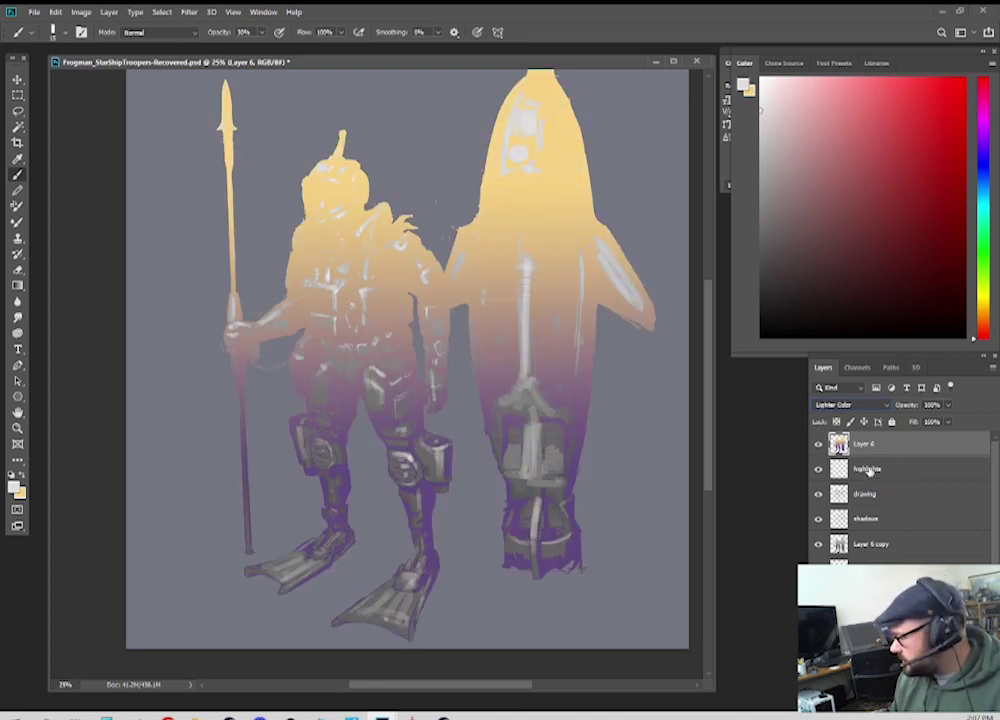
{"action": "key", "text": "Down"}
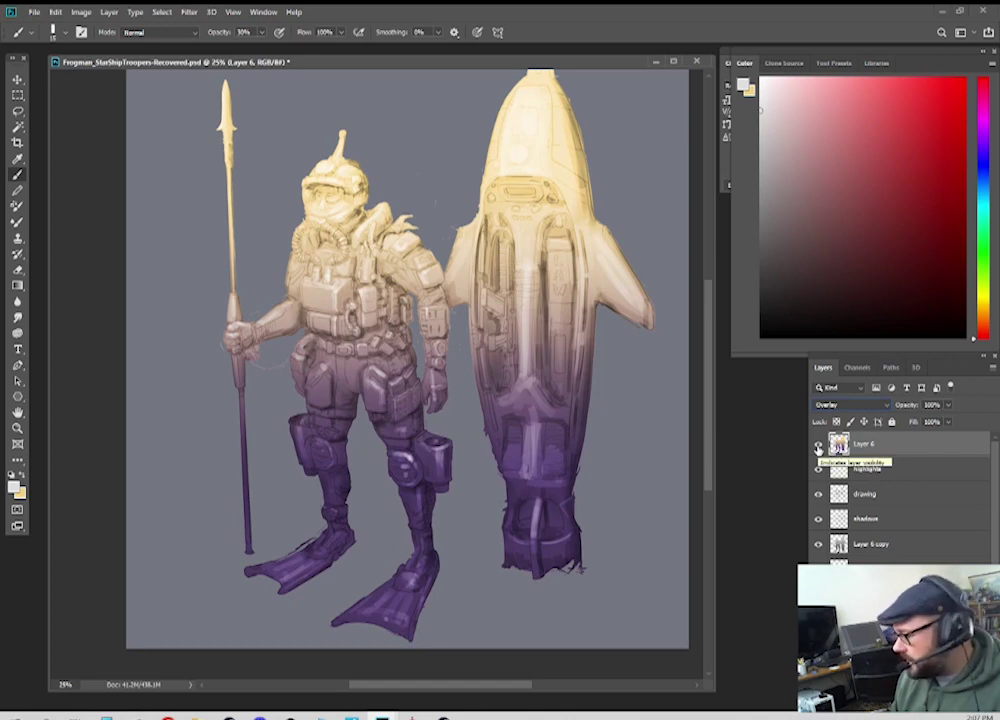
Step: Lower Layer 6's opacity to 30% and show the painted teal and green background on Layer 5
{"action": "left_click", "coordinate": [947, 405]}
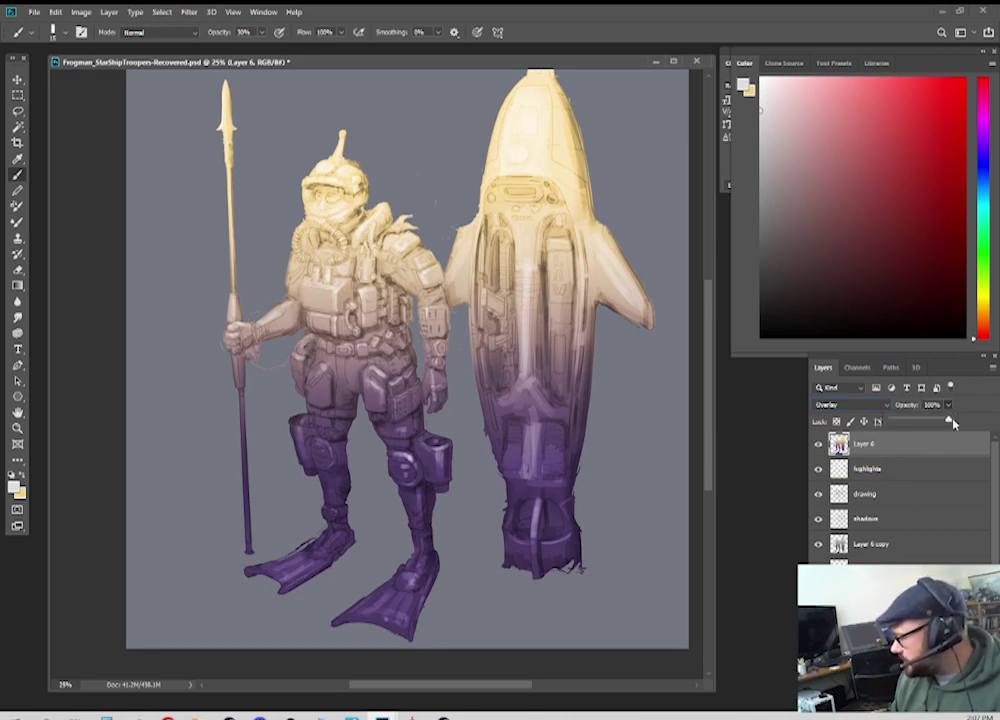
{"action": "left_click_drag", "start_coordinate": [947, 420], "coordinate": [910, 423]}
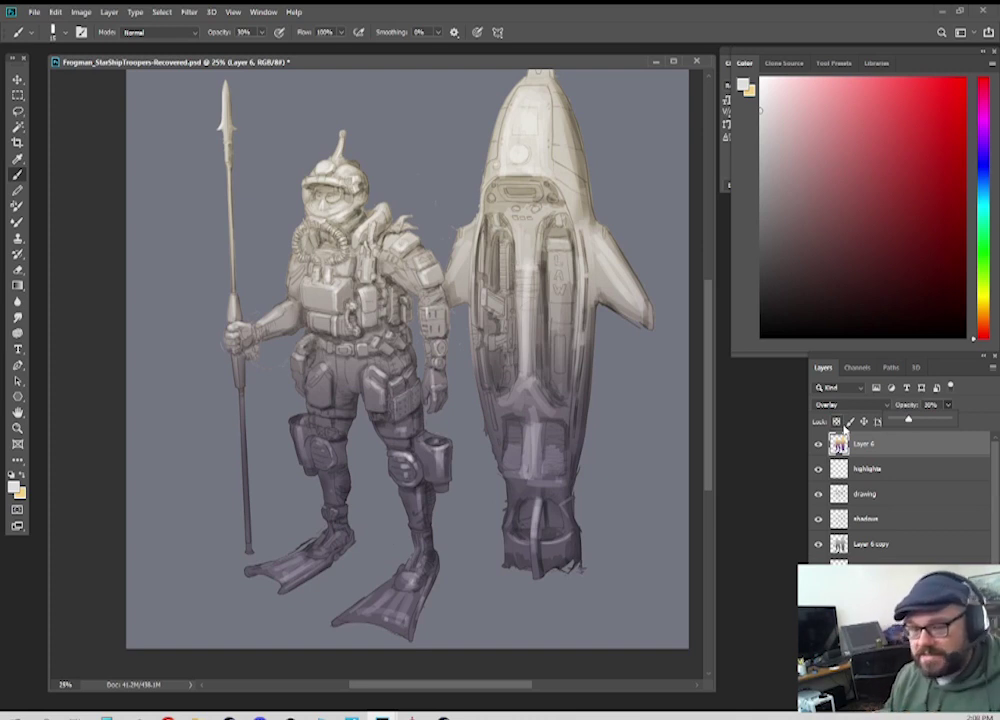
{"action": "left_click", "coordinate": [893, 568]}
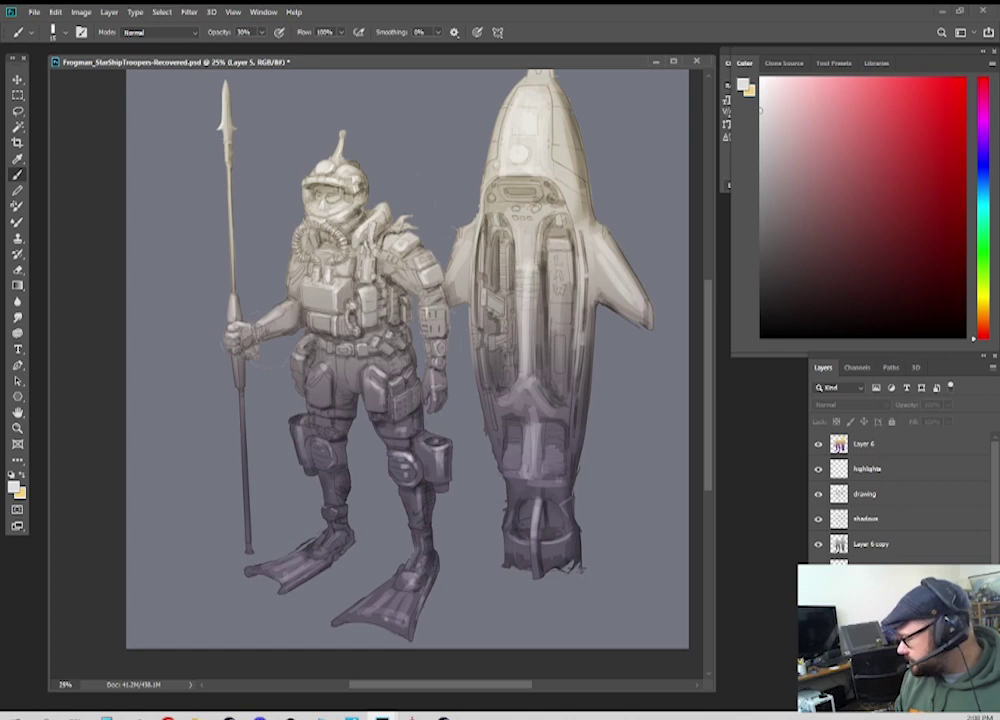
{"action": "left_click", "coordinate": [818, 568]}
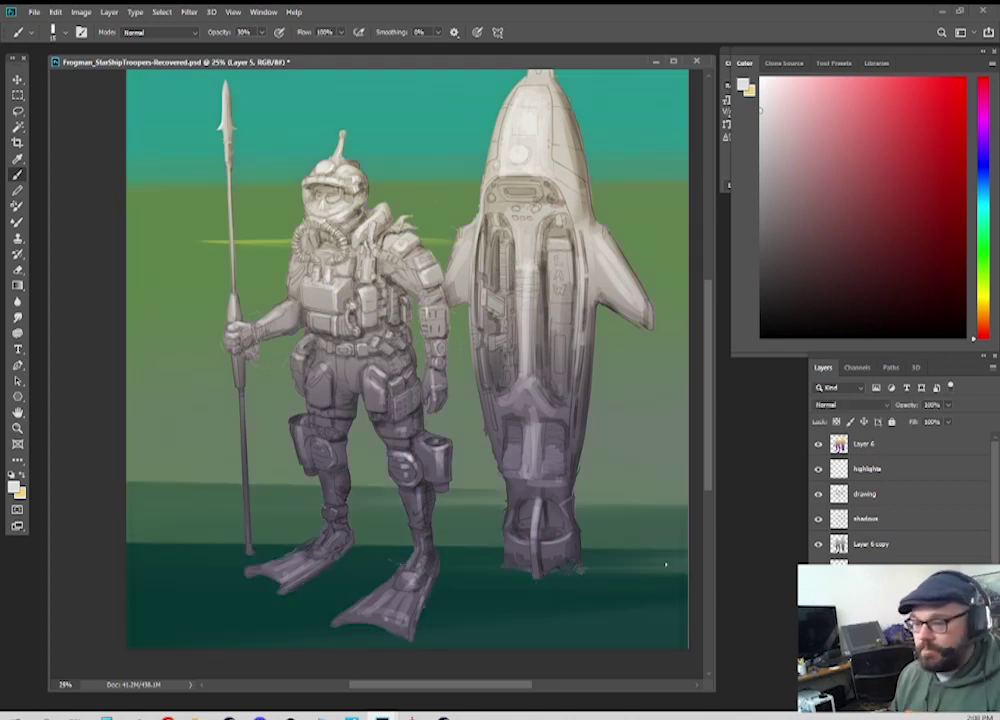
Step: Set the opacity of the gradient overlay on Layer 6 to 37%
{"action": "left_click", "coordinate": [921, 437]}
{"action": "left_click", "coordinate": [948, 405]}
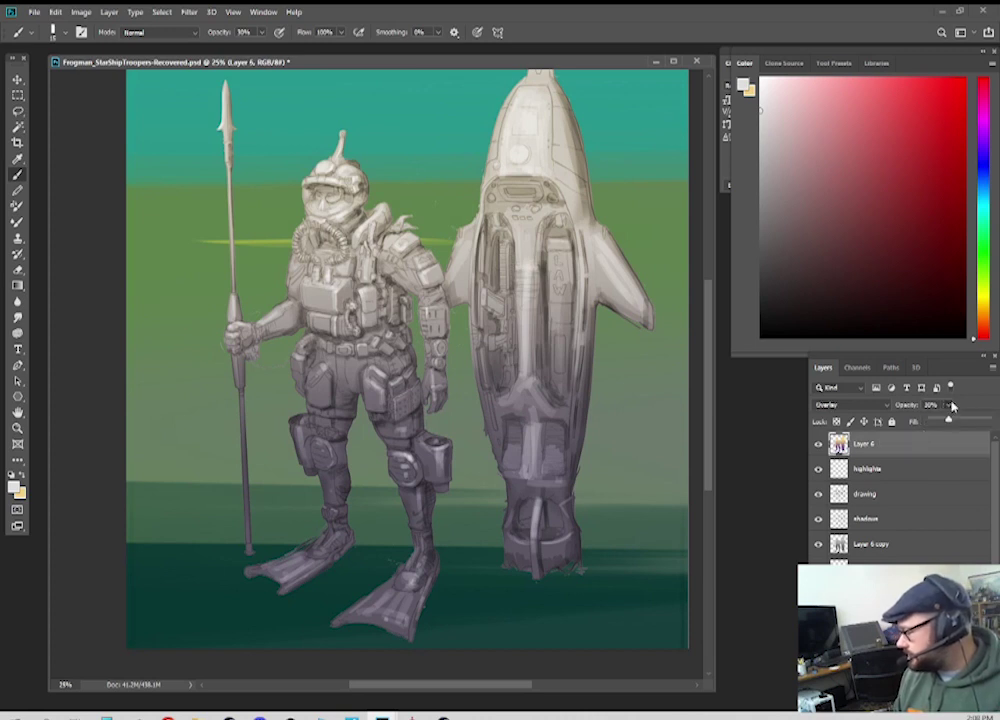
{"action": "mouse_move", "coordinate": [949, 419]}
{"action": "left_mouse_down"}
{"action": "mouse_move", "coordinate": [962, 419]}
{"action": "mouse_move", "coordinate": [953, 422]}
{"action": "left_mouse_up"}
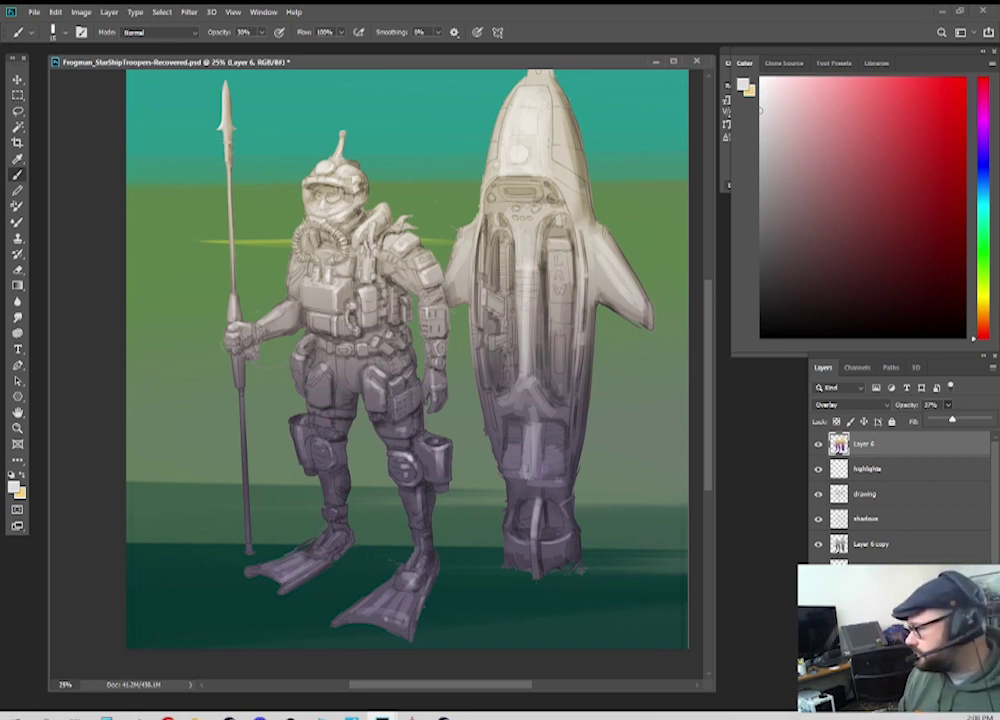
Step: Compare the artwork with Layer 6 hidden and shown, and enlarge the document window while shrinking the Color panel
{"action": "scroll", "coordinate": [554, 284], "scroll_direction": "up", "scroll_amount": 2}
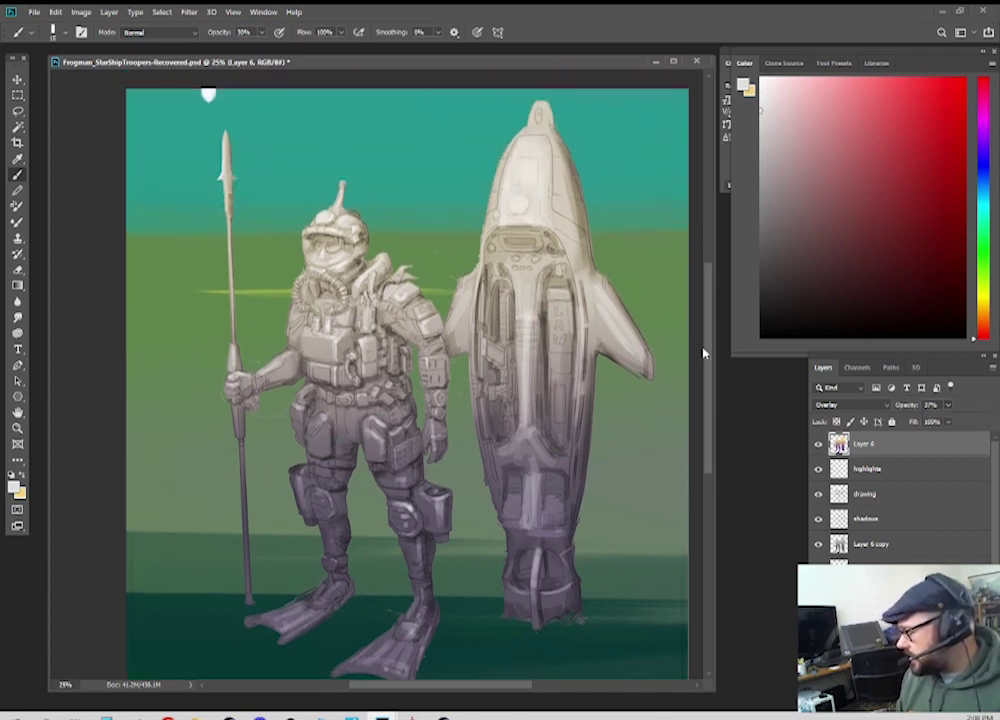
{"action": "left_click", "coordinate": [818, 444]}
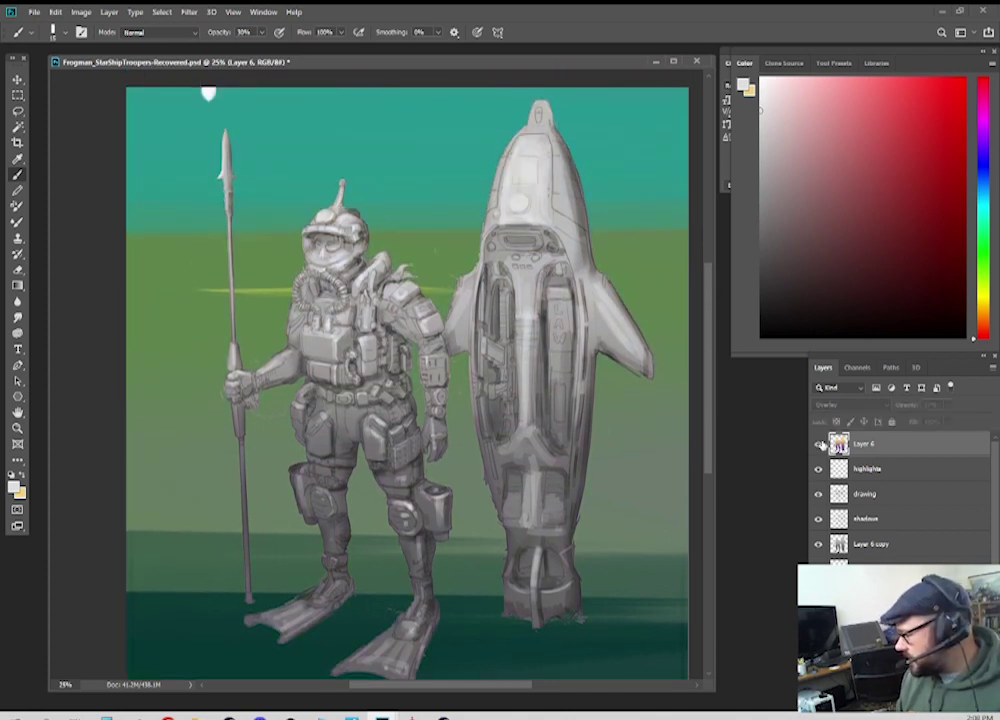
{"action": "left_click", "coordinate": [818, 444]}
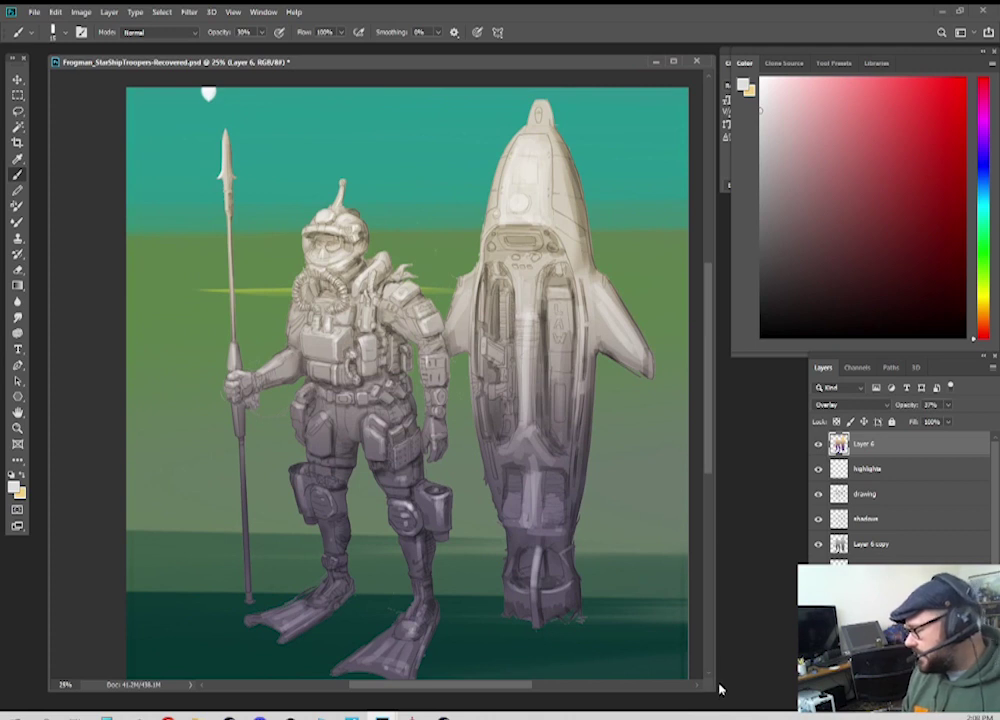
{"action": "left_click_drag", "start_coordinate": [713, 687], "coordinate": [757, 700]}
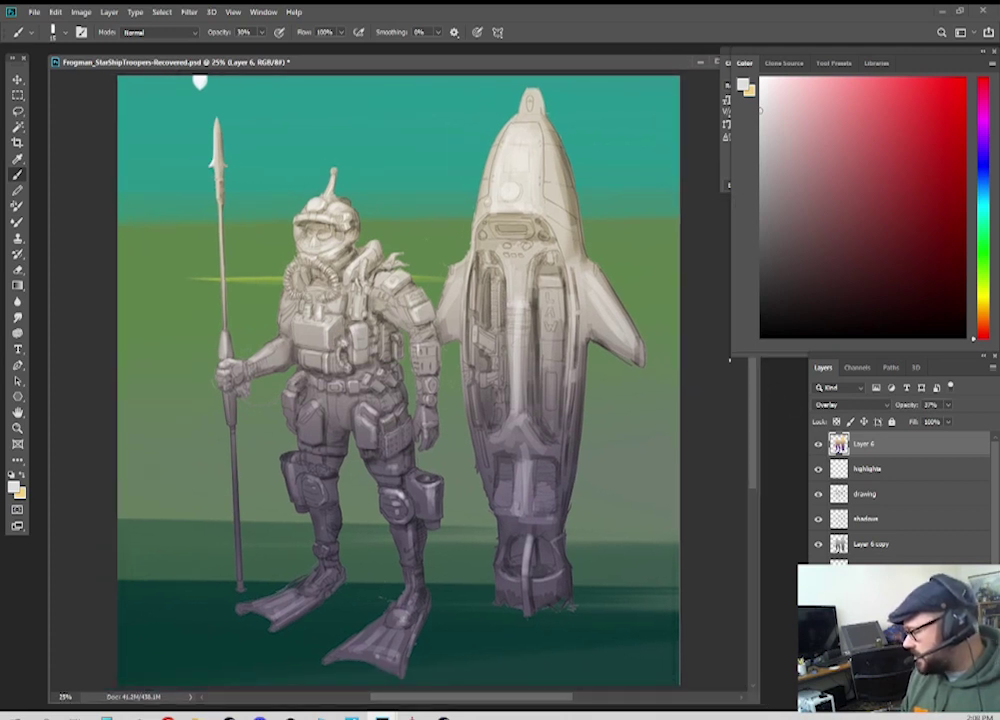
{"action": "left_click_drag", "start_coordinate": [734, 356], "coordinate": [770, 335]}
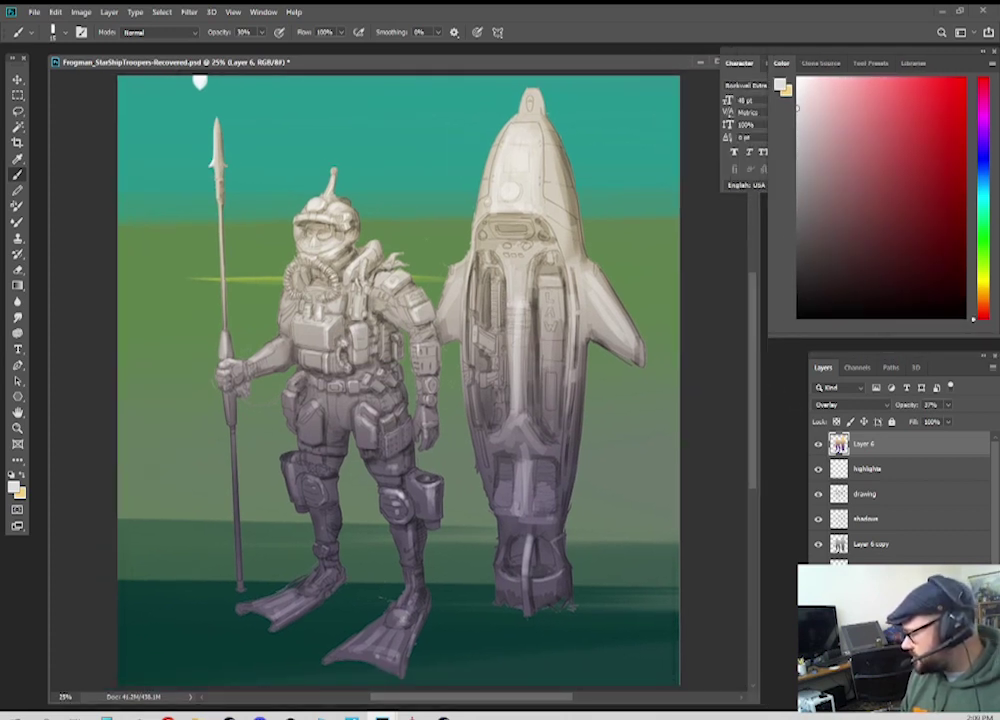
Step: Add a new layer above Layer 6 and set up the Soft Round Pressure Opacity brush with a dark red colour
{"action": "key", "text": "ctrl+shift+alt+n"}
{"action": "mouse_move", "coordinate": [897, 230]}
{"action": "left_mouse_down"}
{"action": "mouse_move", "coordinate": [923, 207]}
{"action": "mouse_move", "coordinate": [935, 176]}
{"action": "mouse_move", "coordinate": [933, 216]}
{"action": "mouse_move", "coordinate": [803, 210]}
{"action": "mouse_move", "coordinate": [949, 209]}
{"action": "left_mouse_up"}
{"action": "right_click", "coordinate": [415, 292]}
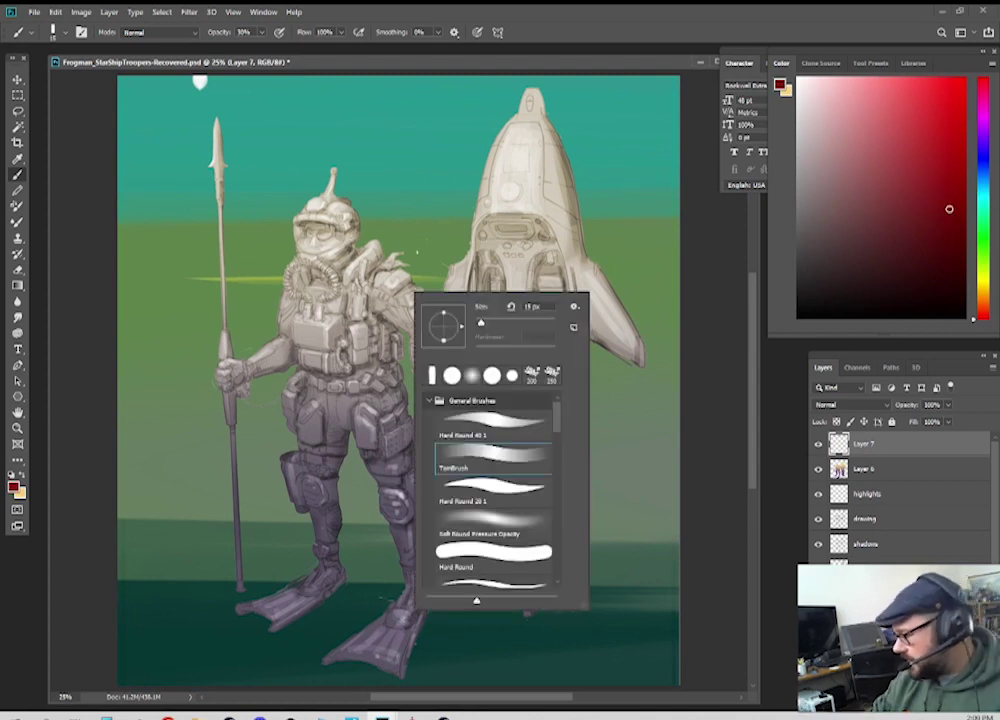
{"action": "double_click", "coordinate": [502, 526]}
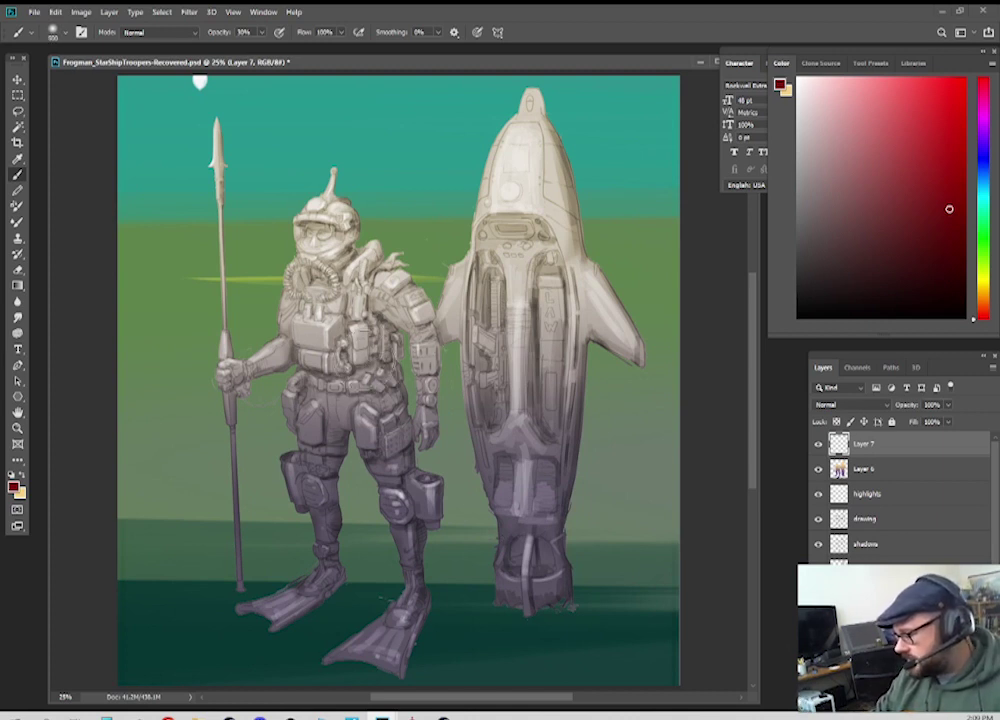
Step: Brush a soft dark red tint over the diver's chest, forearm and face, varying the brush size between 100 and 700 px
{"action": "key", "text": "bracketleft"}
{"action": "key", "text": "bracketleft"}
{"action": "key", "text": "bracketleft"}
{"action": "key", "text": "bracketleft"}
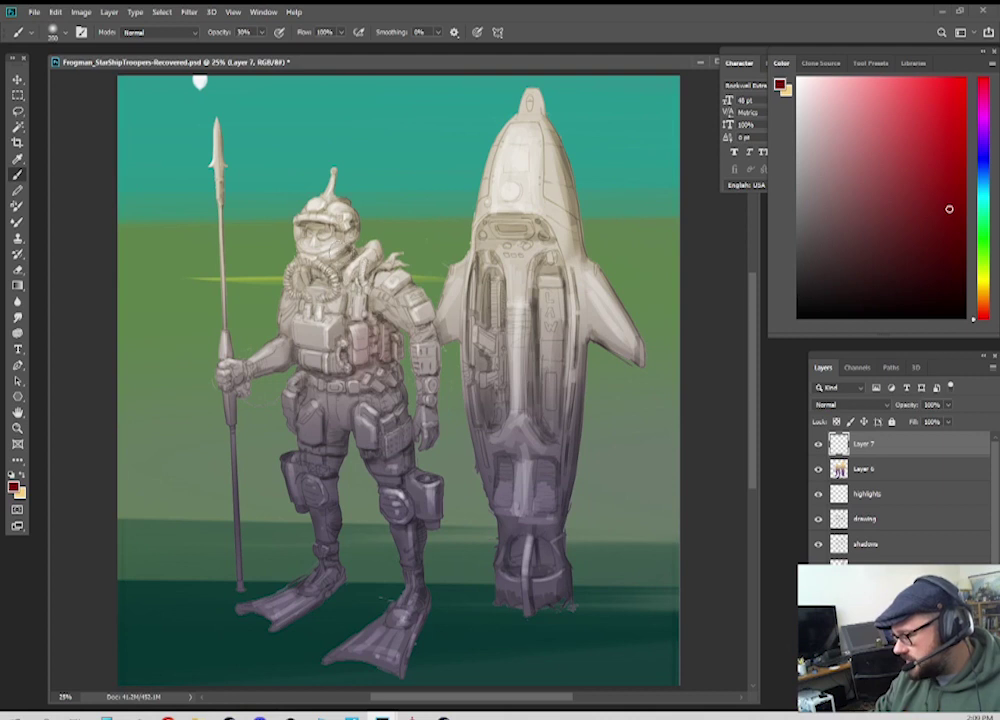
{"action": "key", "text": "bracketleft"}
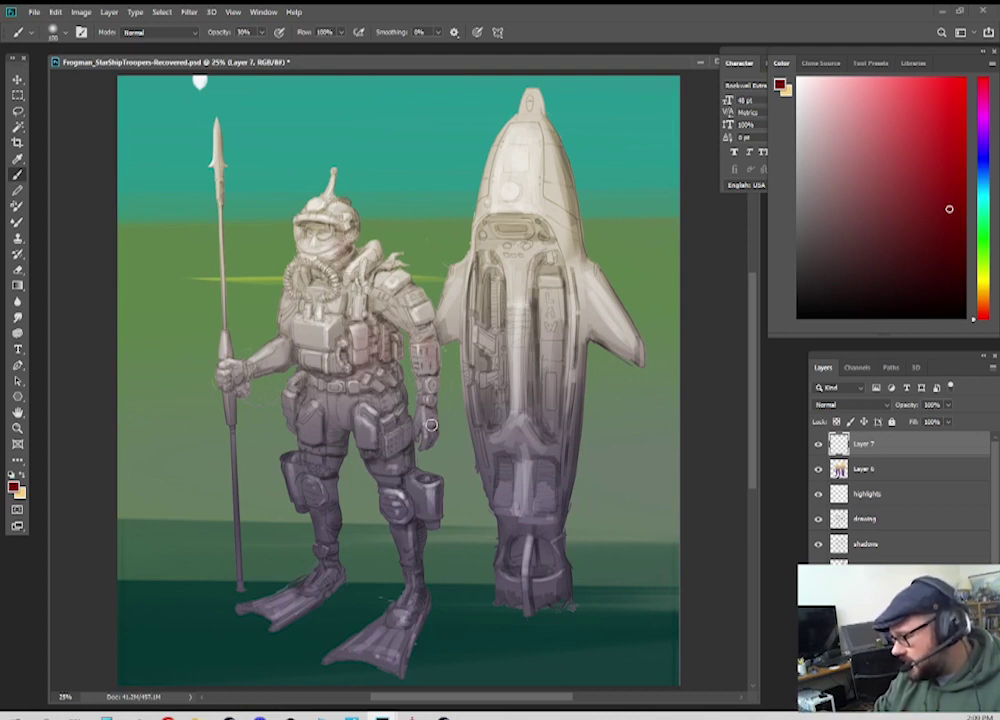
{"action": "key", "text": "bracketright"}
{"action": "key", "text": "bracketright"}
{"action": "key", "text": "bracketright"}
{"action": "key", "text": "bracketright"}
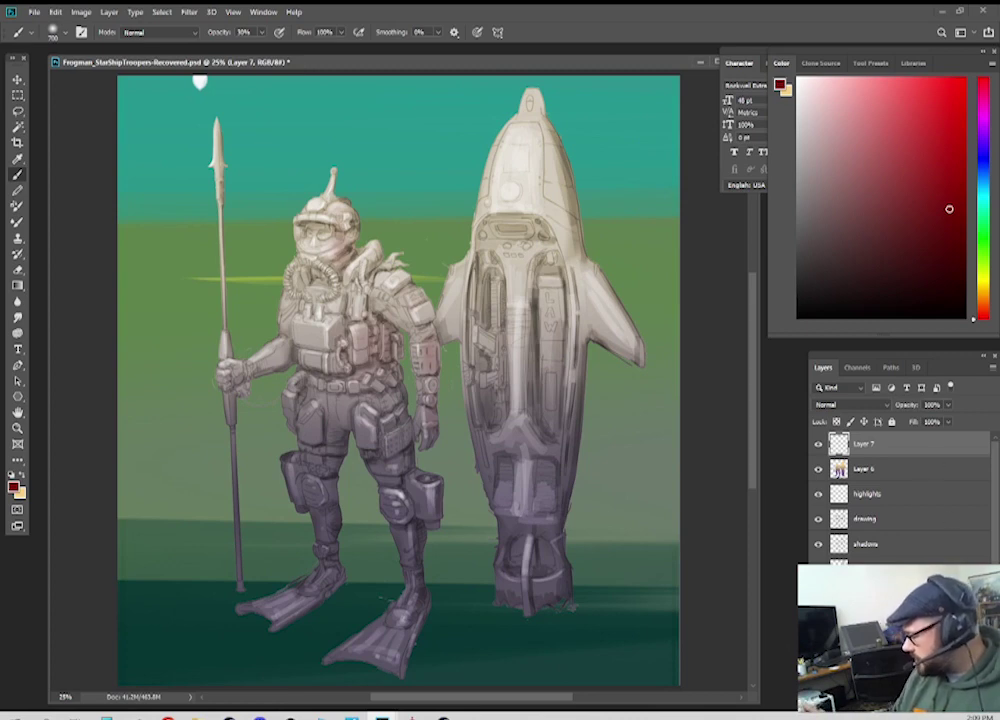
Step: Add another new layer above Layer 7
{"action": "key", "text": "ctrl+shift+alt+n"}
{"action": "key", "text": "Tab"}
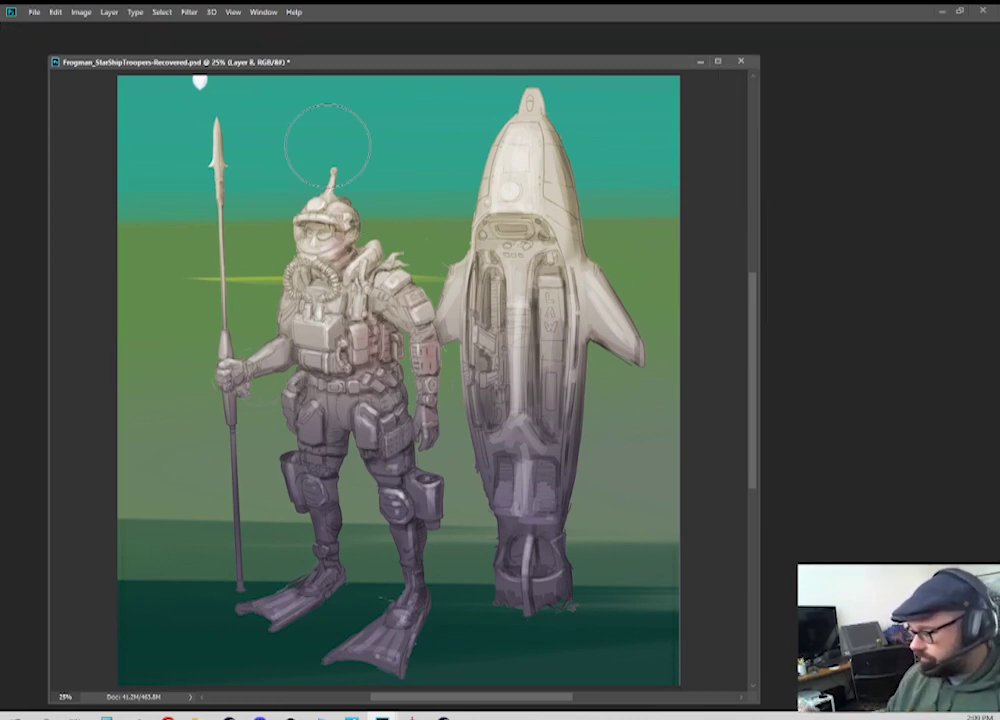
{"action": "key", "text": "Tab"}
Step: Check the selection around the diver and vehicle in Quick Mask mode, and deselect it
{"action": "key", "text": "w"}
{"action": "left_click", "coordinate": [645, 614]}
{"action": "key", "text": "q"}
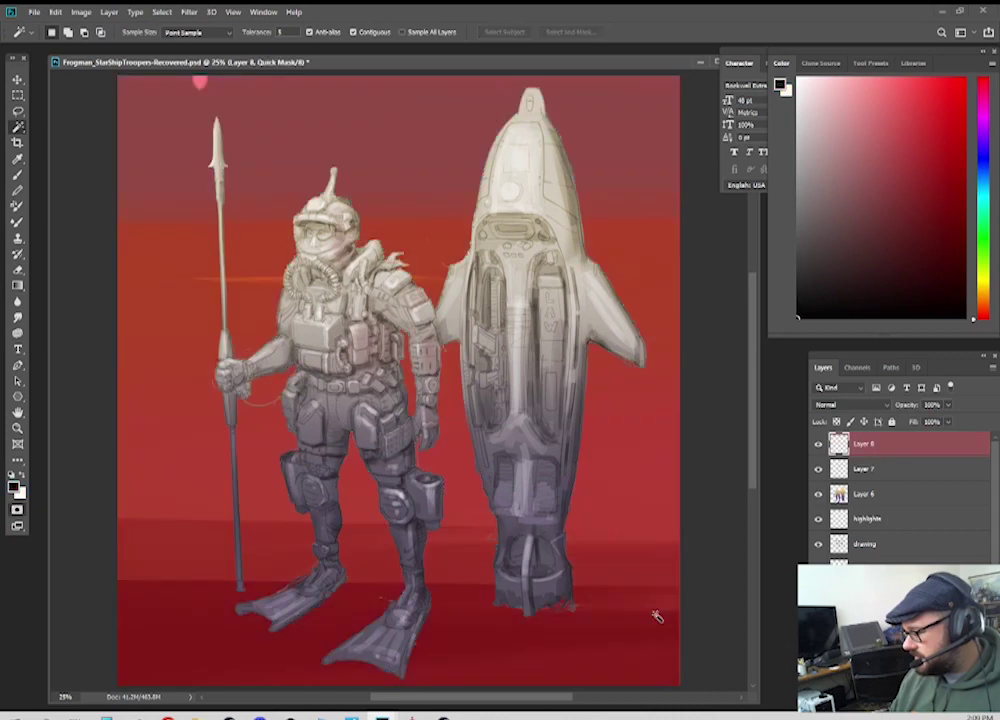
{"action": "key", "text": "q"}
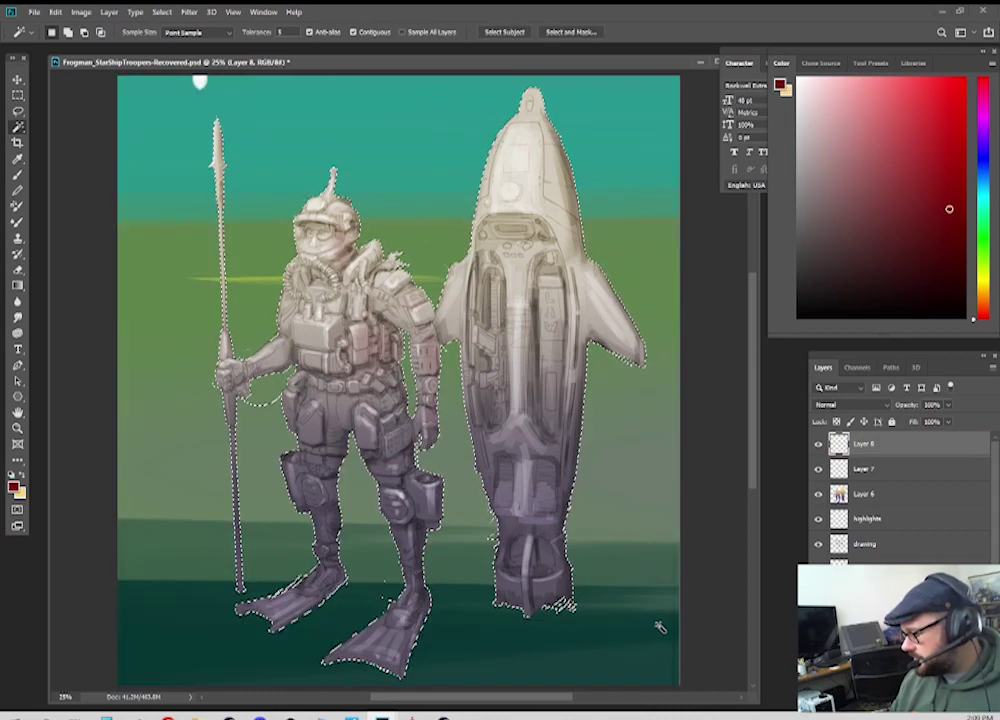
{"action": "key", "text": "ctrl+d"}
Step: Paint a soft red spot on the background beside the vehicle's tail on Layer 8 and switch the brush colour to bright red
{"action": "key", "text": "b"}
{"action": "mouse_move", "coordinate": [666, 542]}
{"action": "left_mouse_down"}
{"action": "mouse_move", "coordinate": [673, 555]}
{"action": "mouse_move", "coordinate": [674, 608]}
{"action": "mouse_move", "coordinate": [676, 578]}
{"action": "mouse_move", "coordinate": [642, 560]}
{"action": "mouse_move", "coordinate": [677, 602]}
{"action": "left_mouse_up"}
{"action": "left_click", "coordinate": [925, 83]}
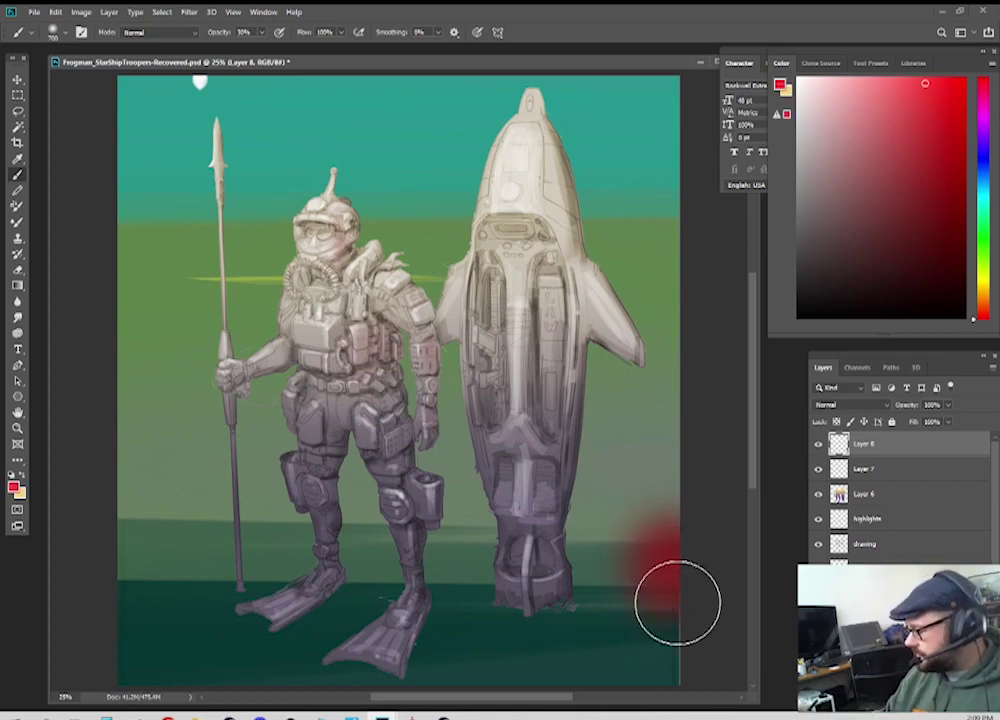
{"action": "key", "text": "ctrl+minus"}
{"action": "key", "text": "ctrl+minus"}
{"action": "key", "text": "ctrl+minus"}
{"action": "key", "text": "ctrl+plus"}
{"action": "key", "text": "ctrl+plus"}
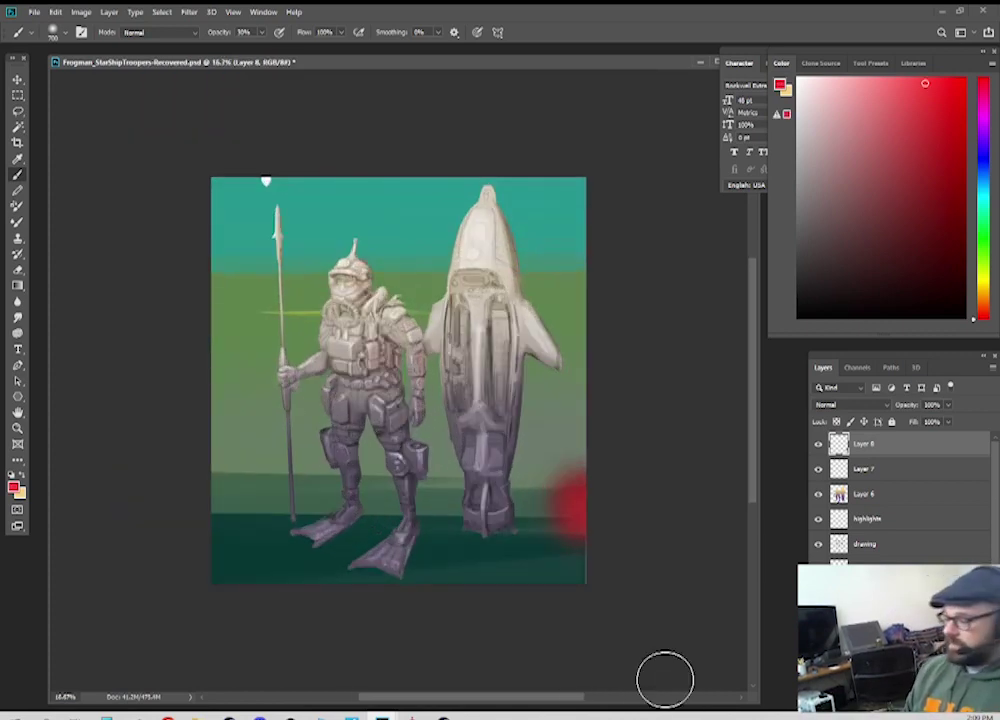
{"action": "key", "text": "ctrl+plus"}
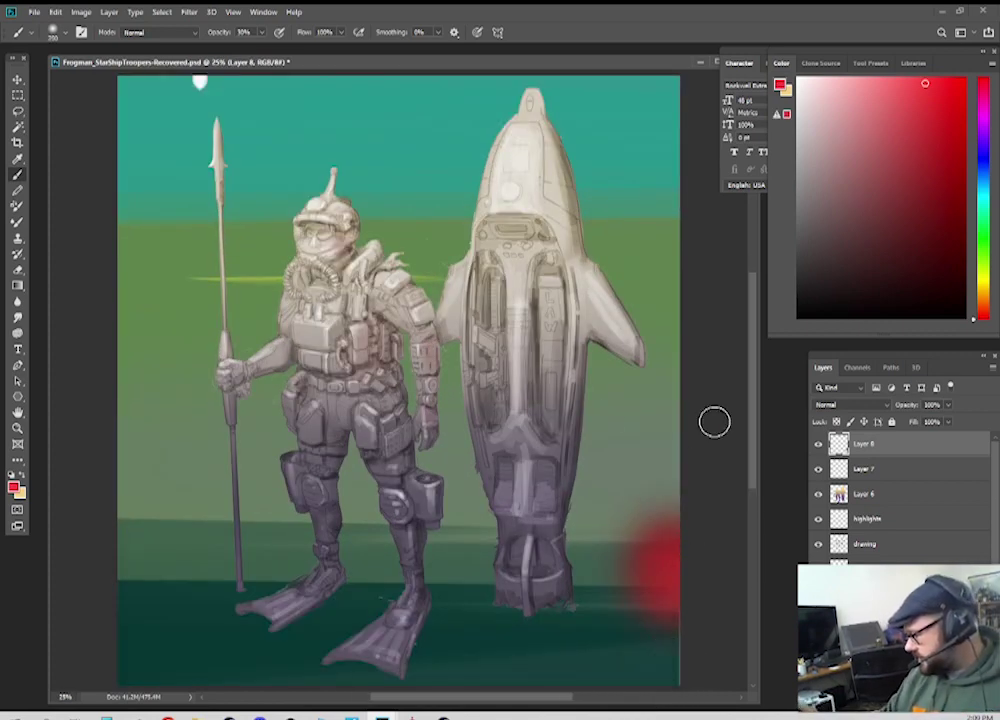
Step: Make Layer 7 the active layer and set the brush to 200 px at 20% opacity
{"action": "key", "text": "["}
{"action": "key", "text": "["}
{"action": "key", "text": "["}
{"action": "key", "text": "["}
{"action": "key", "text": "["}
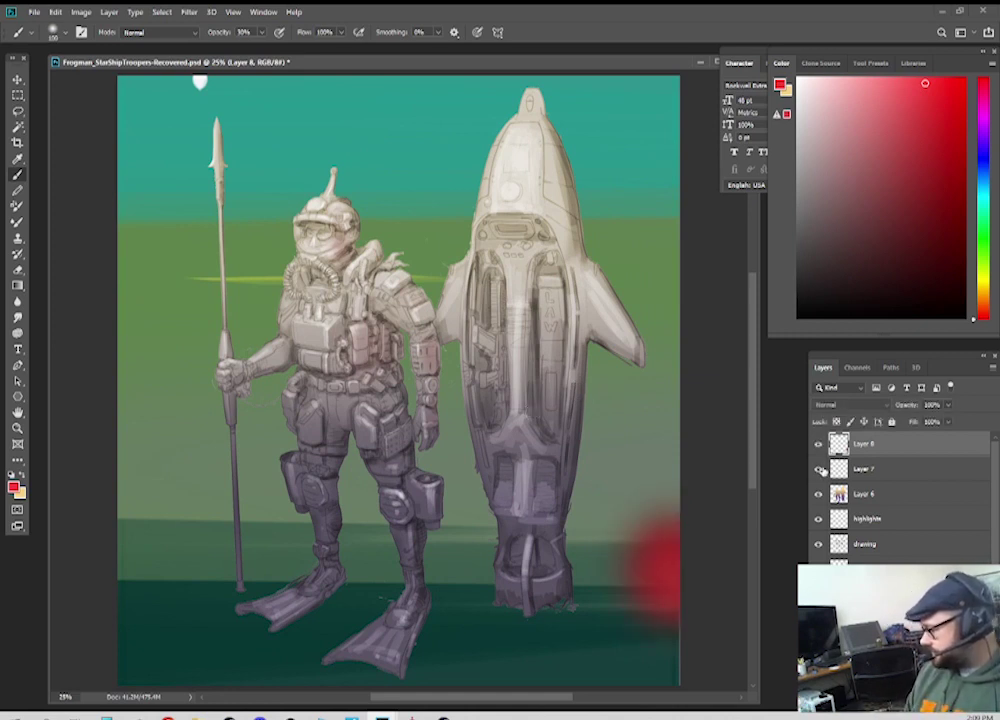
{"action": "left_click", "coordinate": [865, 471]}
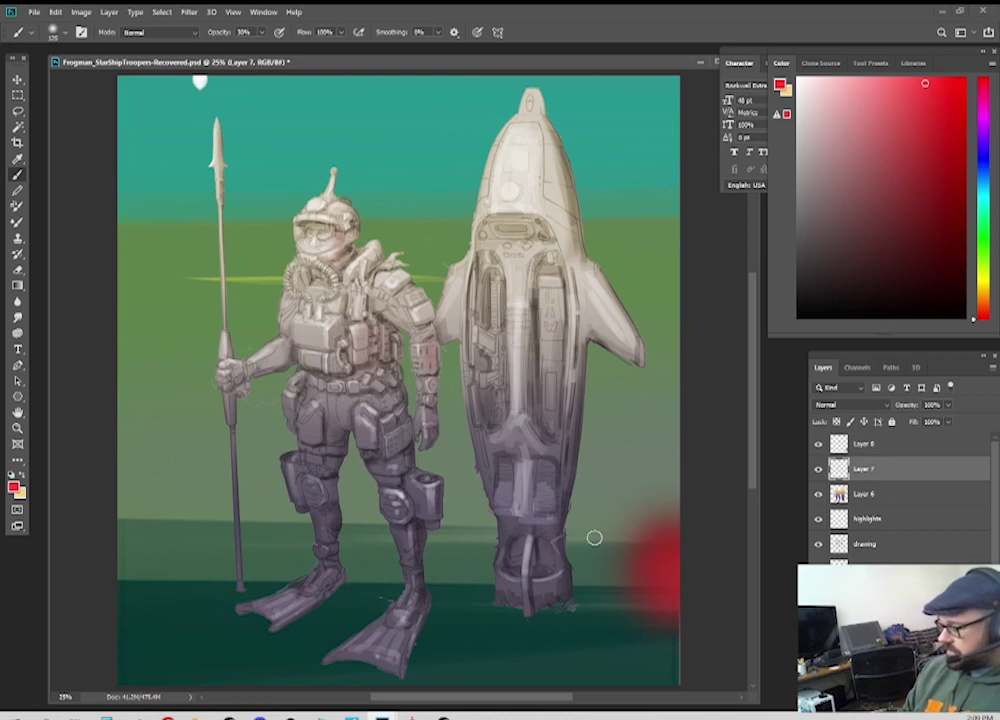
{"action": "key", "text": "4"}
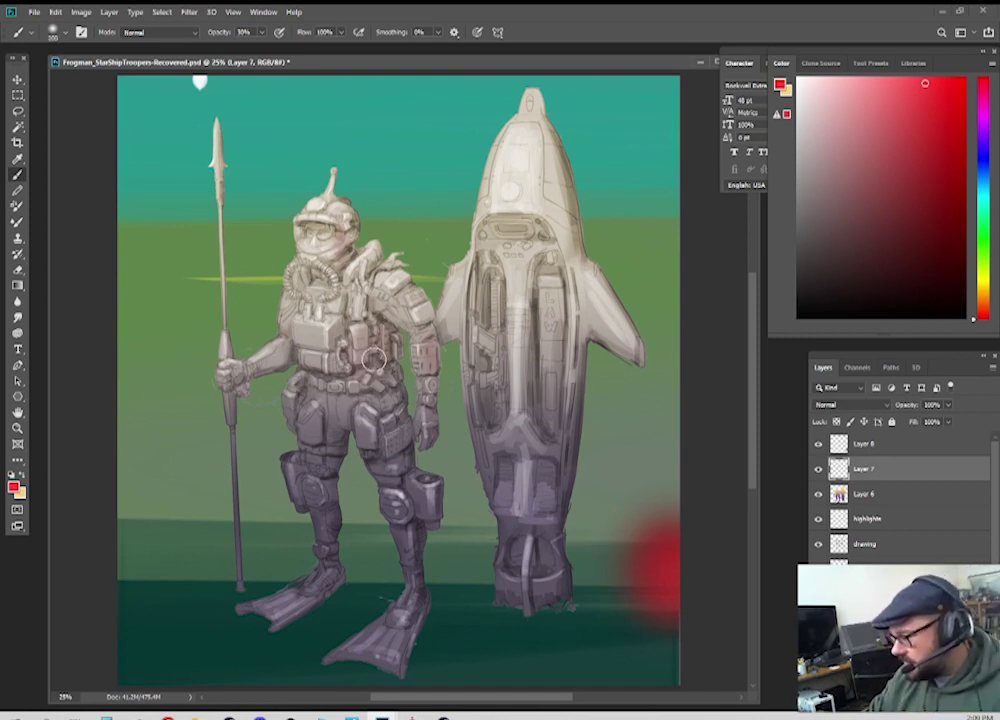
{"action": "key", "text": "3"}
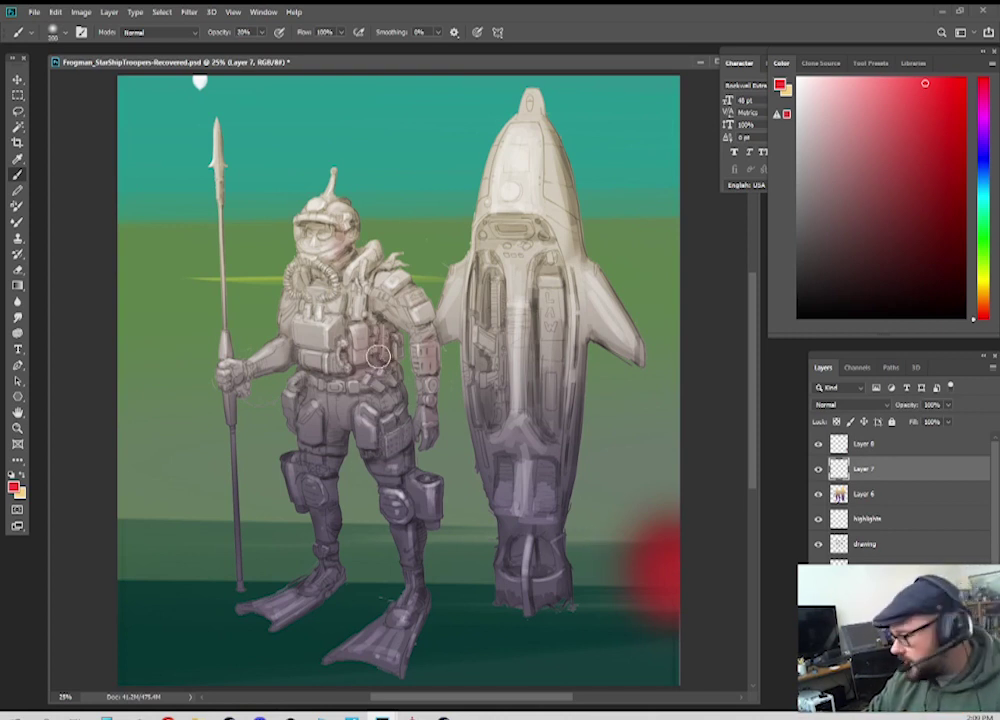
Step: Brush bright red accents with a smaller brush along the diver's legs and gear and down the vehicle's shaded side
{"action": "key", "text": "["}
{"action": "key", "text": "["}
{"action": "key", "text": "["}
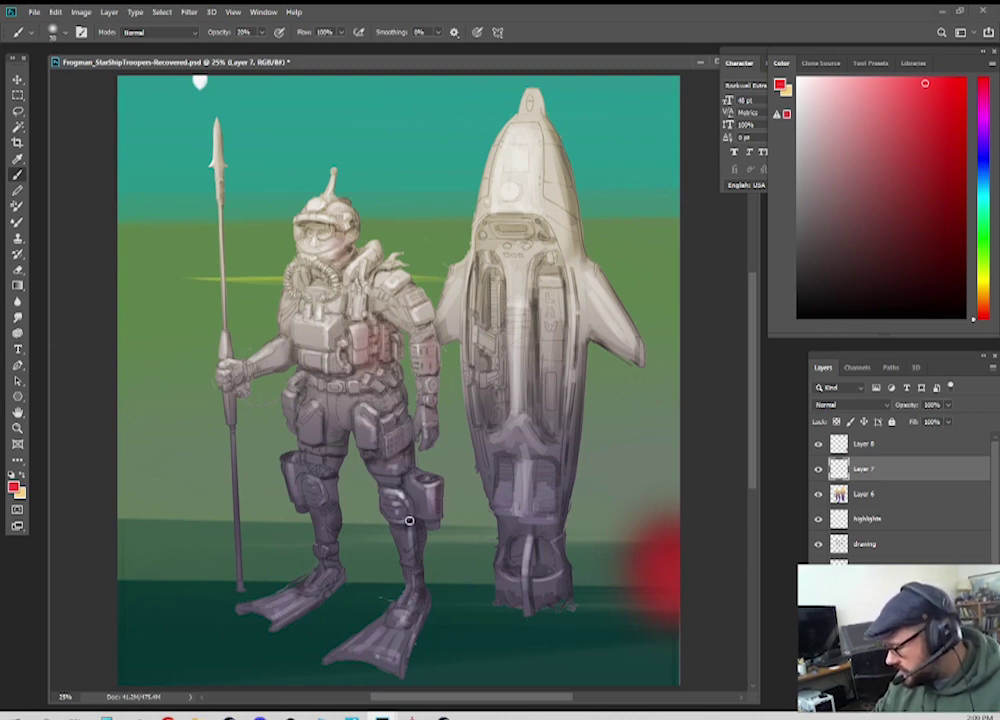
{"action": "left_click_drag", "start_coordinate": [415, 546], "coordinate": [412, 631]}
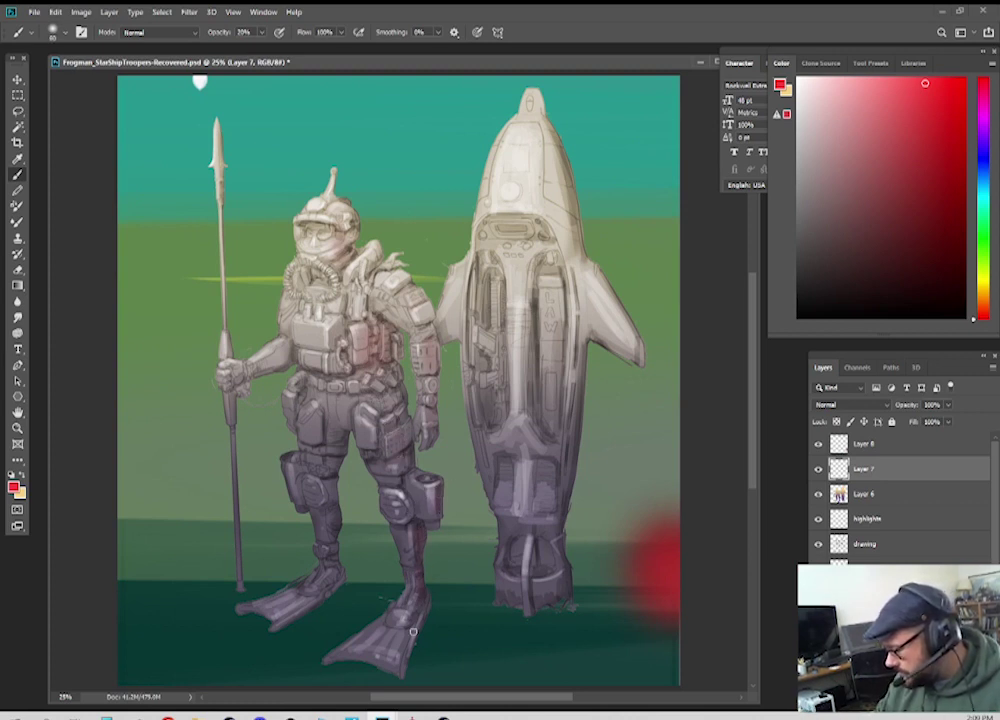
{"action": "key", "text": "["}
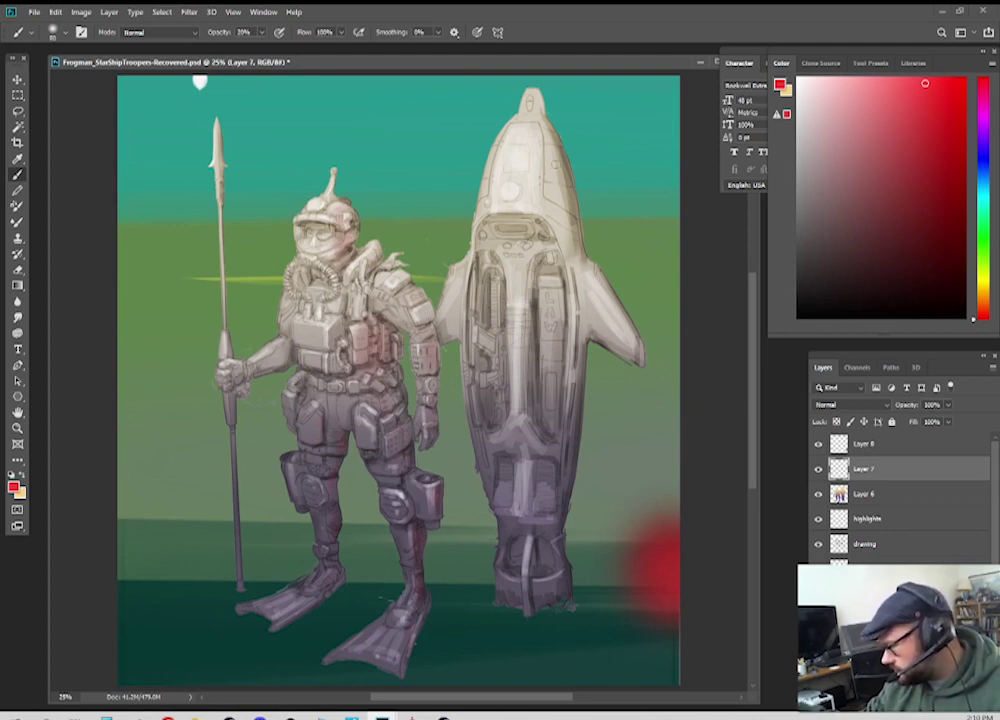
{"action": "left_click_drag", "start_coordinate": [574, 411], "coordinate": [576, 436]}
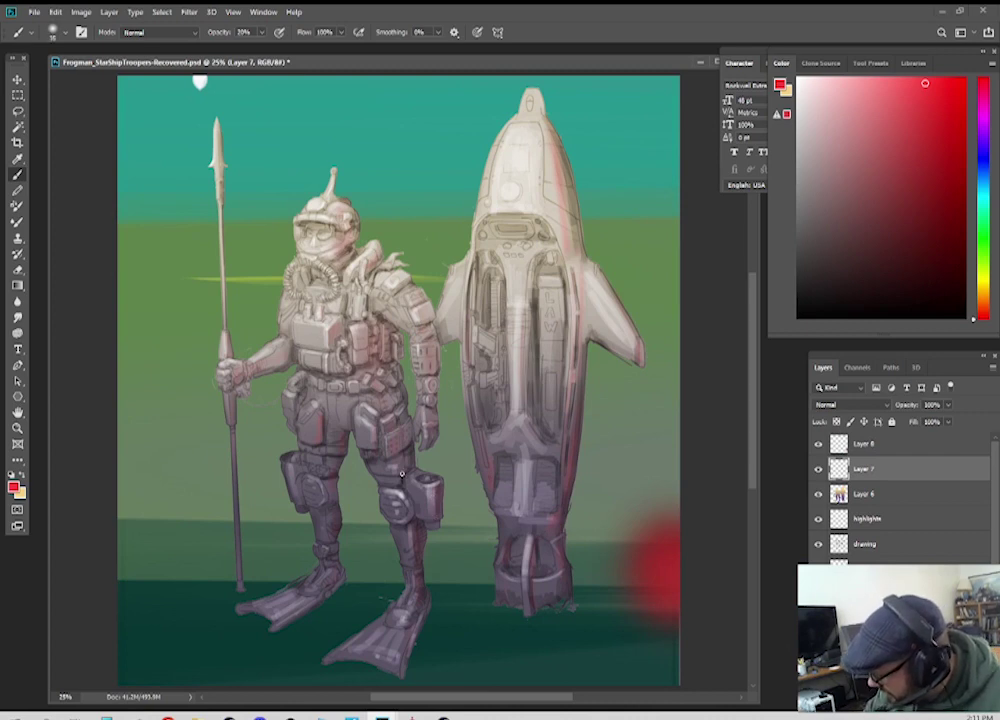
Step: Hide Layer 8 with the red background spot and check the tinted figures at a reduced size
{"action": "key", "text": "ctrl+minus"}
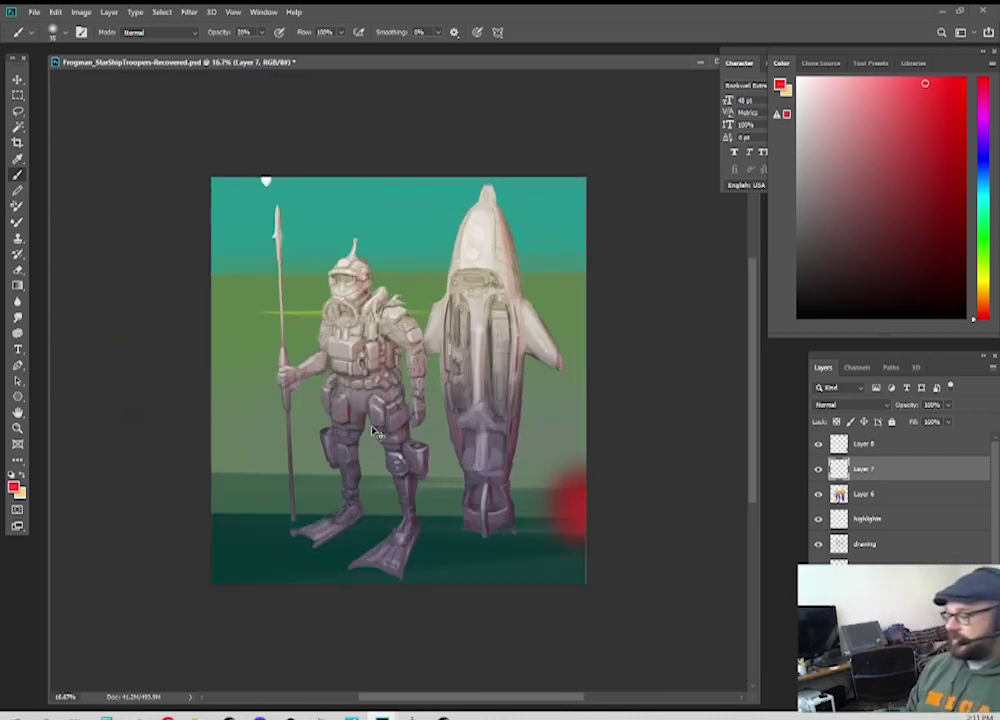
{"action": "key", "text": "ctrl+plus"}
{"action": "left_click", "coordinate": [818, 444]}
{"action": "key", "text": "ctrl+minus"}
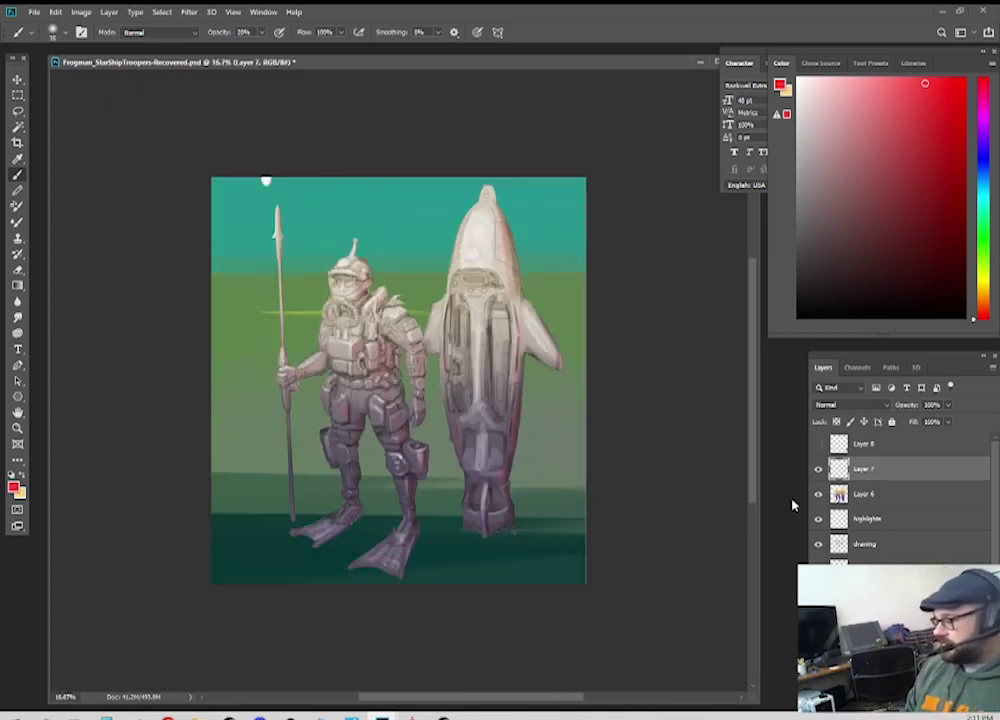
{"action": "key", "text": "ctrl+plus"}
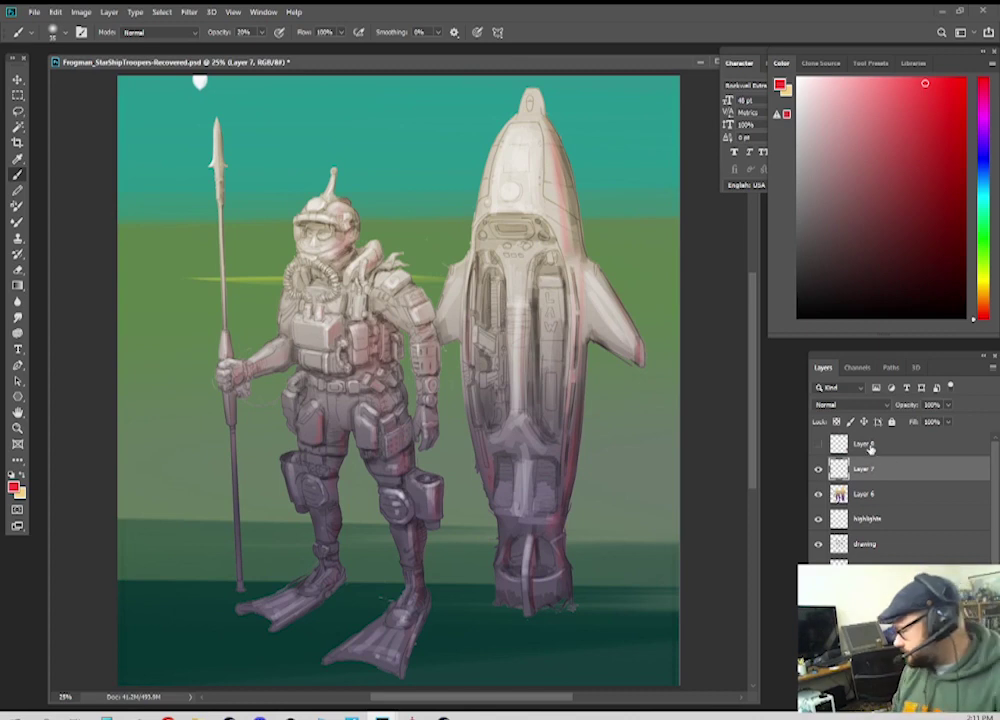
Step: Compare the artwork with and without Layer 6, and set that overlay layer's opacity to 60%
{"action": "left_click", "coordinate": [862, 445]}
{"action": "left_click", "coordinate": [817, 495]}
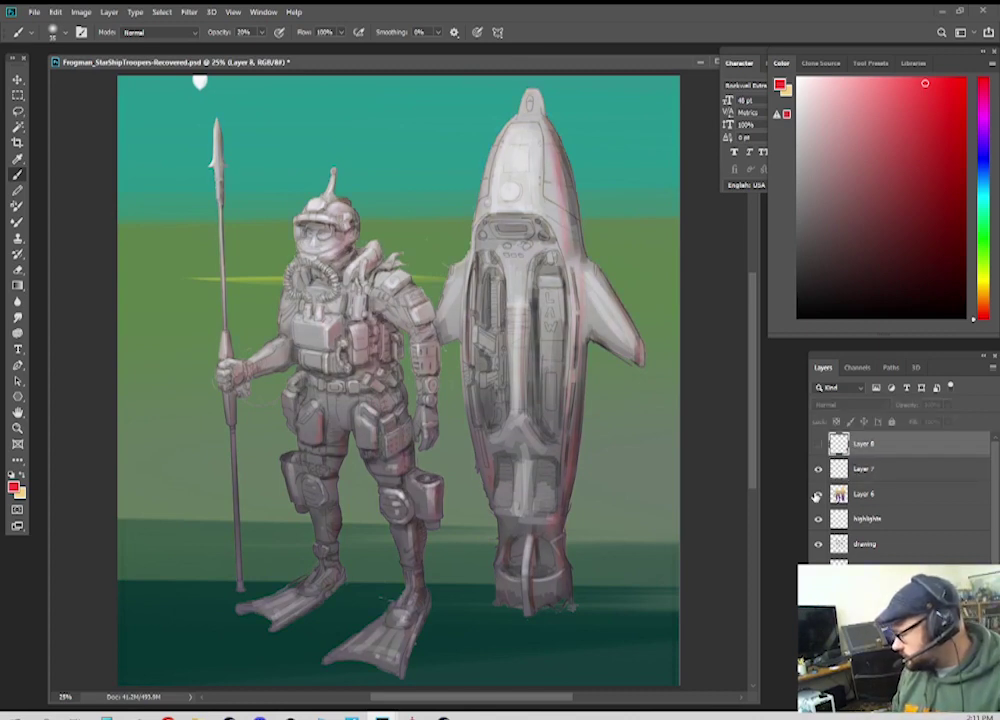
{"action": "left_click", "coordinate": [817, 495]}
{"action": "left_click", "coordinate": [873, 498]}
{"action": "left_click", "coordinate": [948, 406]}
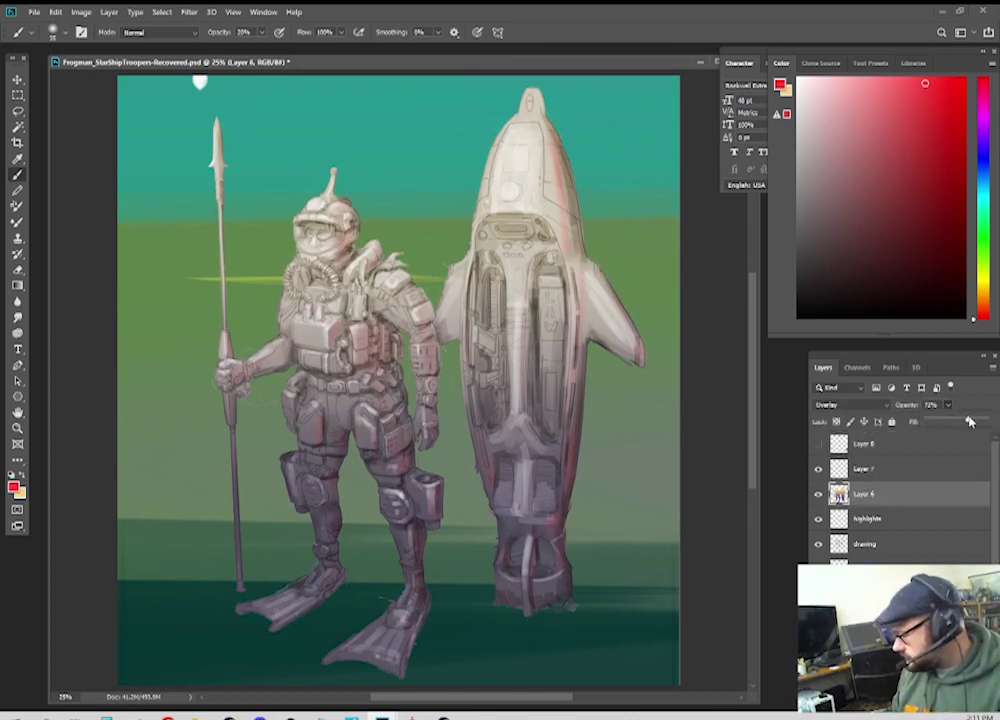
{"action": "mouse_move", "coordinate": [968, 418]}
{"action": "left_mouse_down"}
{"action": "mouse_move", "coordinate": [926, 421]}
{"action": "mouse_move", "coordinate": [962, 423]}
{"action": "left_mouse_up"}
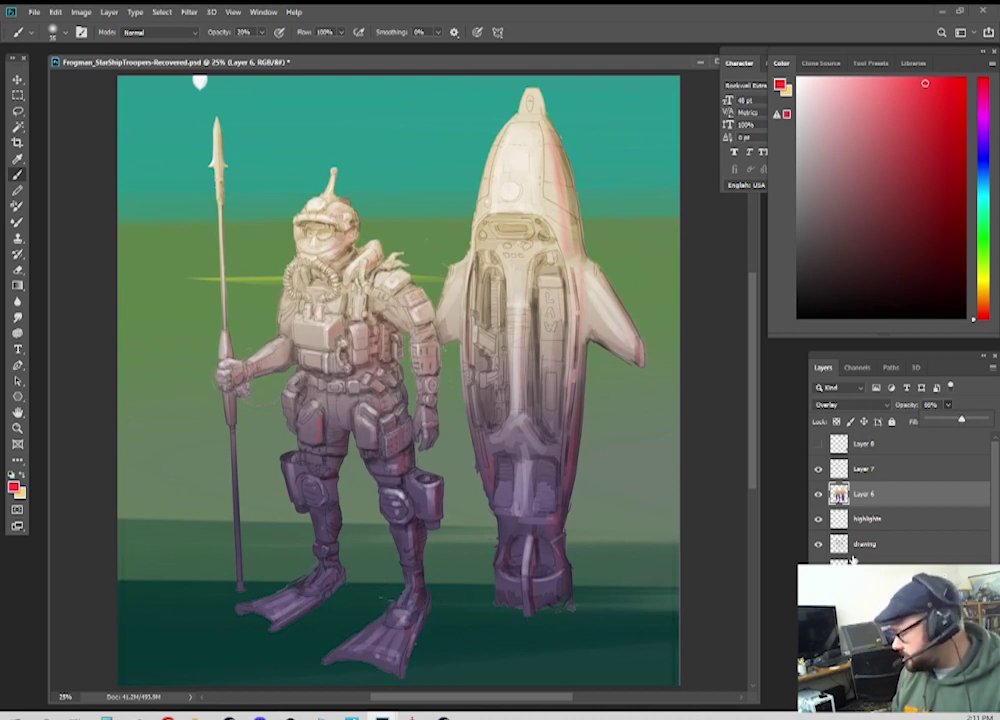
Step: Replace the visible green background with the multicoloured painting on Layer 1 and duplicate that layer
{"action": "scroll", "coordinate": [880, 495], "scroll_direction": "down", "scroll_amount": 3}
{"action": "left_click", "coordinate": [818, 541]}
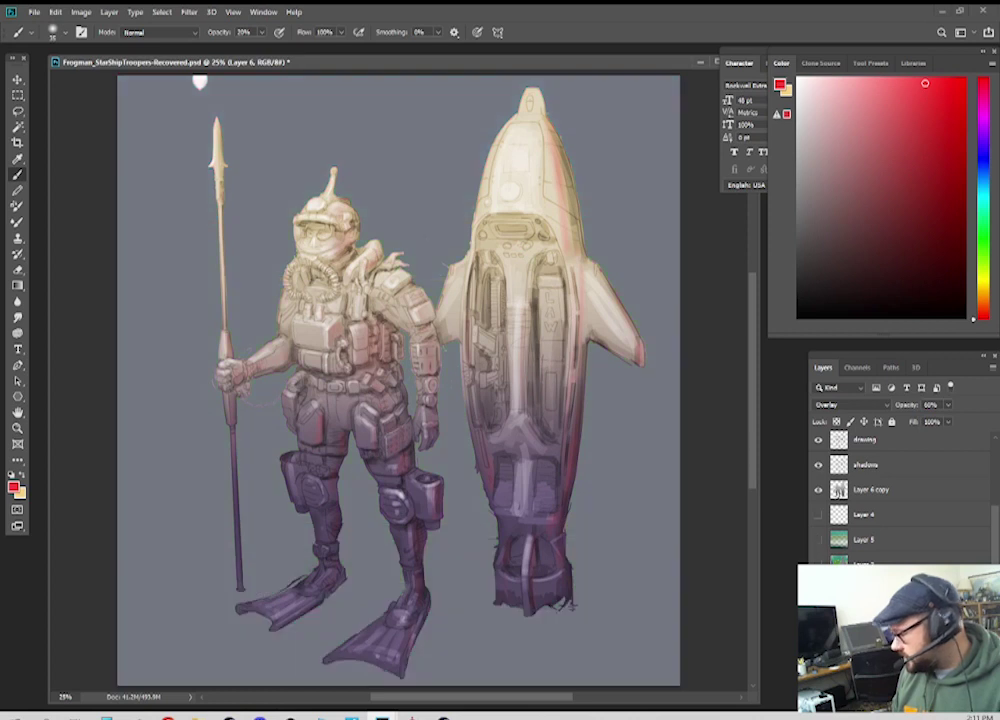
{"action": "left_click", "coordinate": [818, 564]}
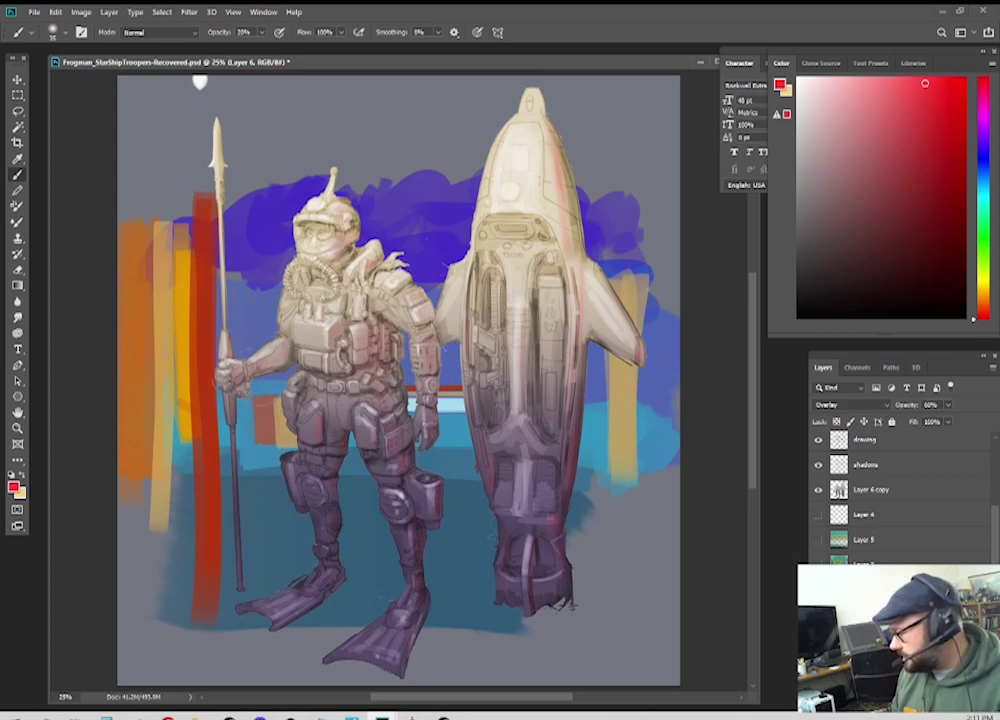
{"action": "left_click", "coordinate": [870, 589]}
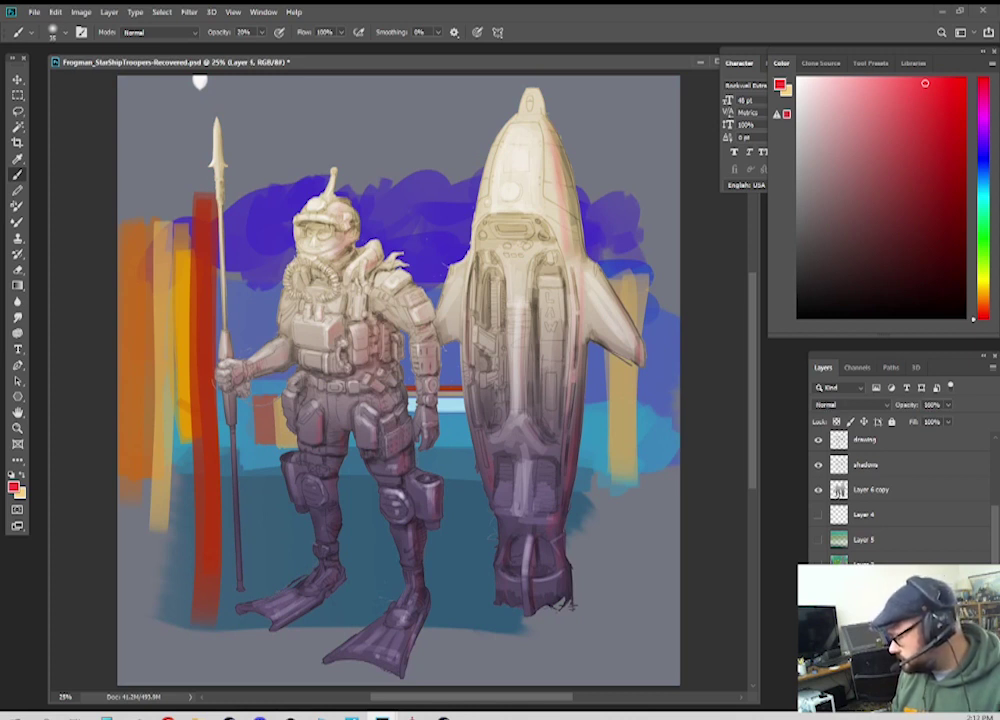
{"action": "key", "text": "ctrl+j"}
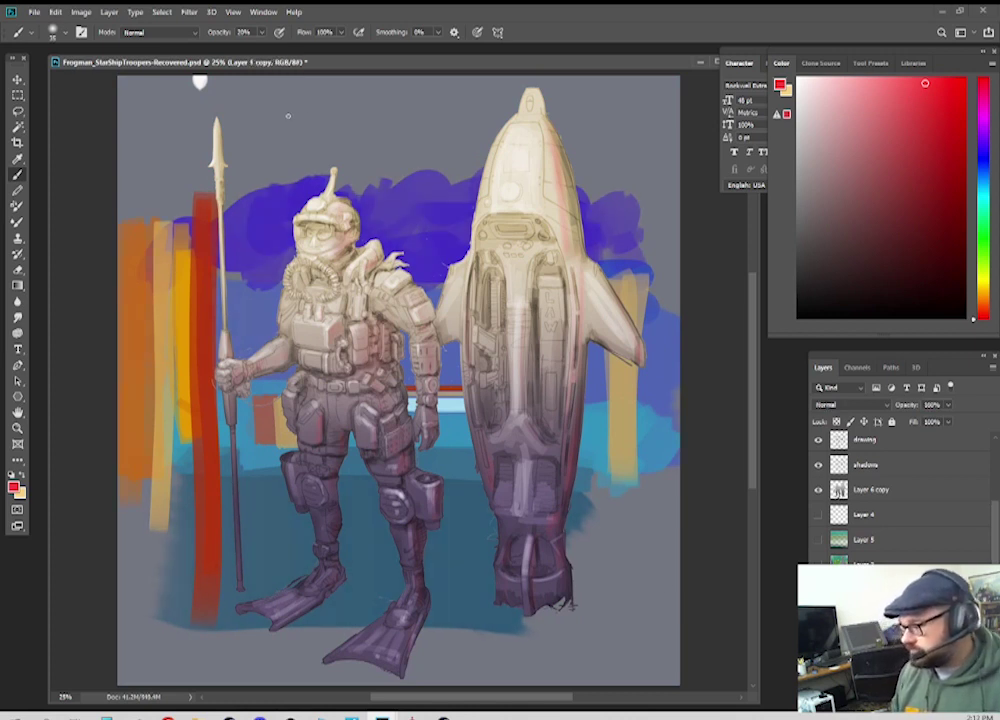
{"action": "left_click", "coordinate": [190, 11]}
{"action": "mouse_move", "coordinate": [306, 150]}
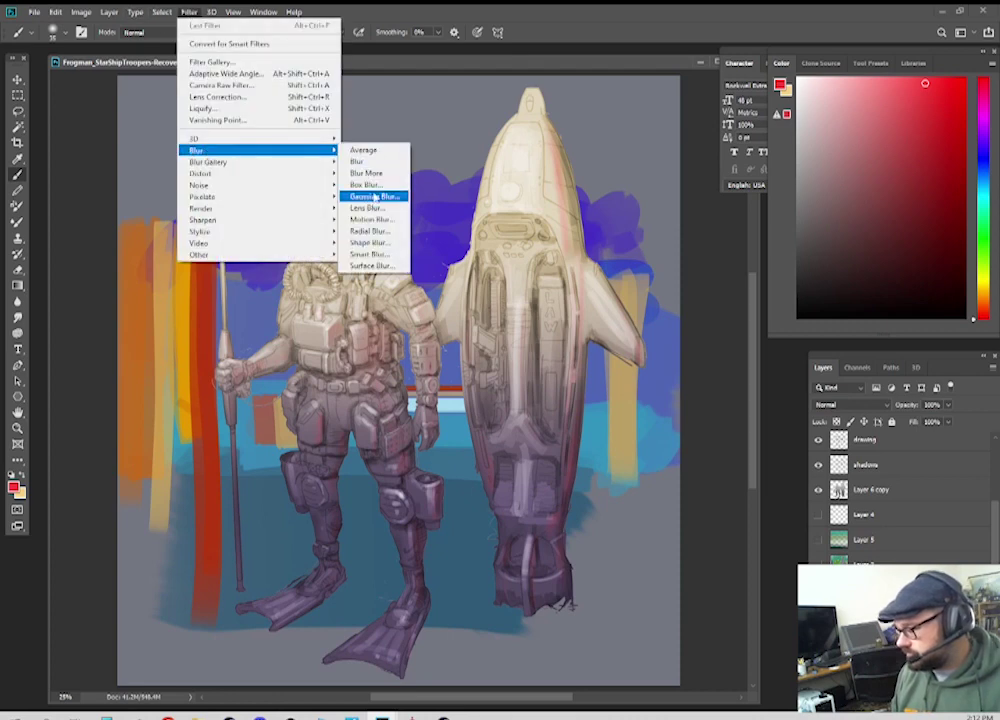
{"action": "left_click", "coordinate": [366, 185]}
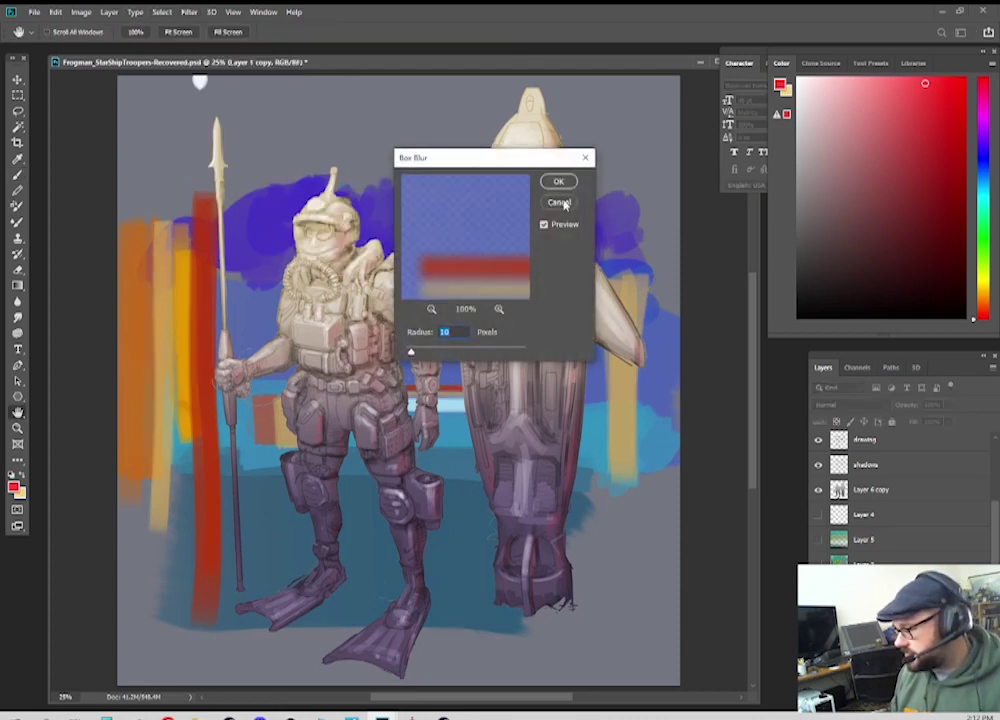
{"action": "left_click", "coordinate": [560, 203]}
Step: Apply a Gaussian Blur with a radius of 75.5 pixels to Layer 1 copy
{"action": "left_click", "coordinate": [189, 11]}
{"action": "mouse_move", "coordinate": [300, 150]}
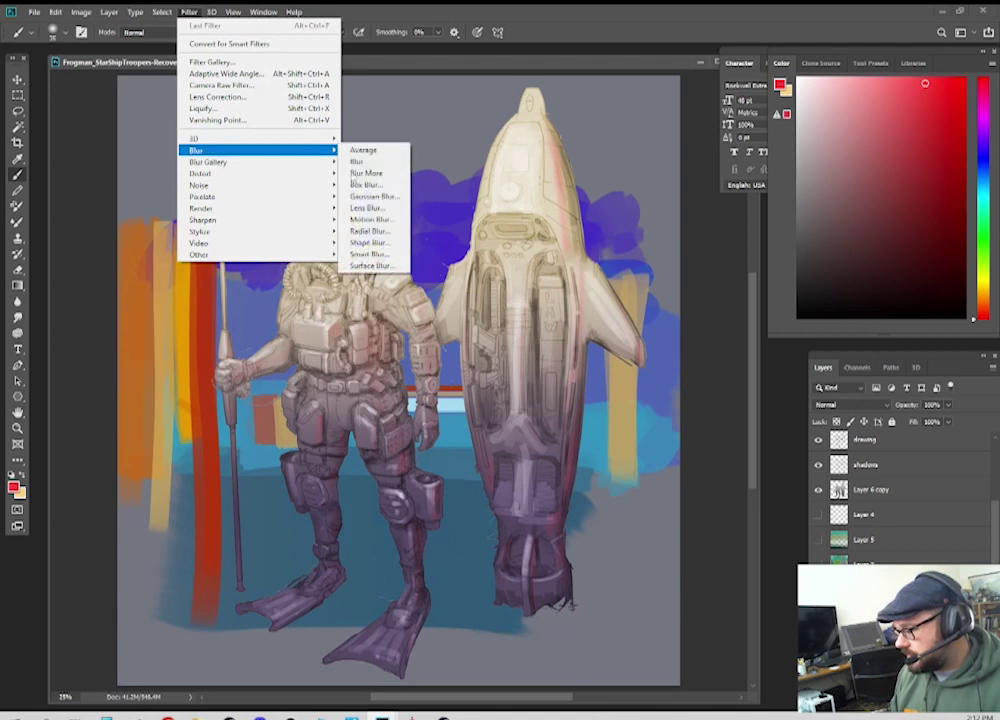
{"action": "left_click", "coordinate": [372, 196]}
{"action": "left_click_drag", "start_coordinate": [538, 350], "coordinate": [601, 350]}
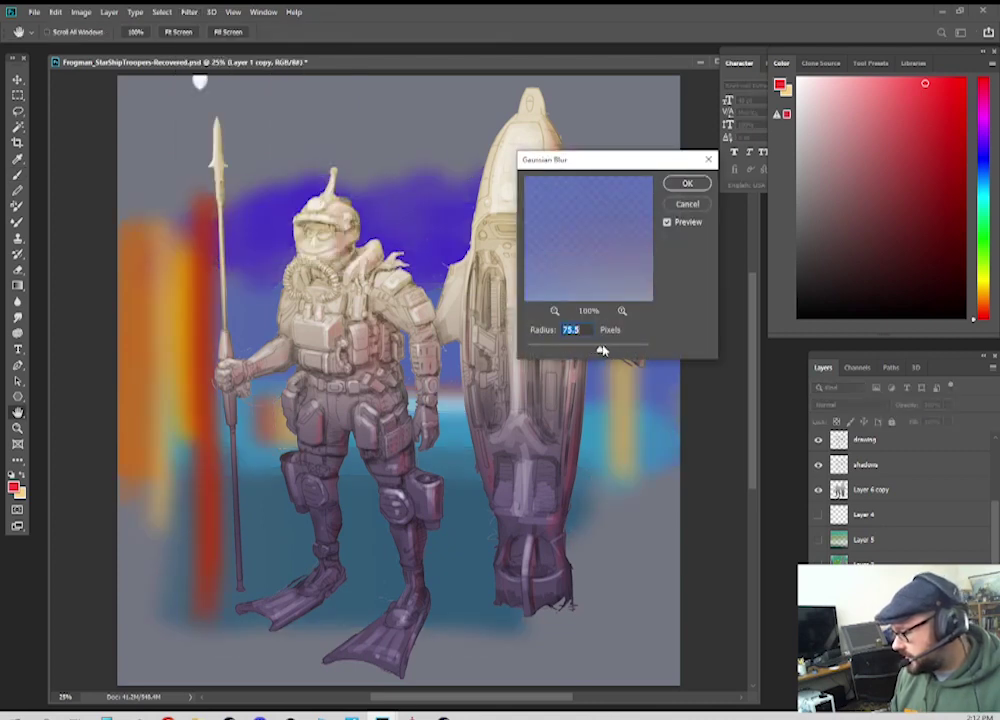
{"action": "left_click", "coordinate": [687, 183]}
Step: Stretch the blurred colour layer to about 117% width and 189% height so that it covers the canvas
{"action": "key", "text": "ctrl+t"}
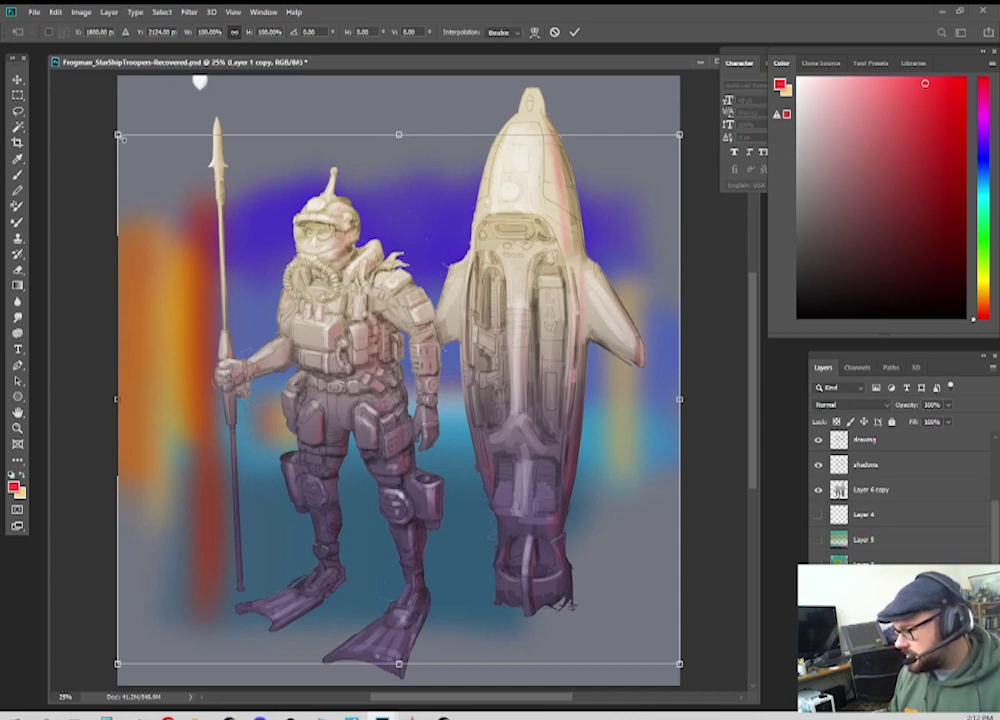
{"action": "left_click_drag", "start_coordinate": [118, 134], "coordinate": [112, 103]}
{"action": "left_click_drag", "start_coordinate": [323, 321], "coordinate": [293, 130]}
{"action": "left_click_drag", "start_coordinate": [652, 587], "coordinate": [537, 437]}
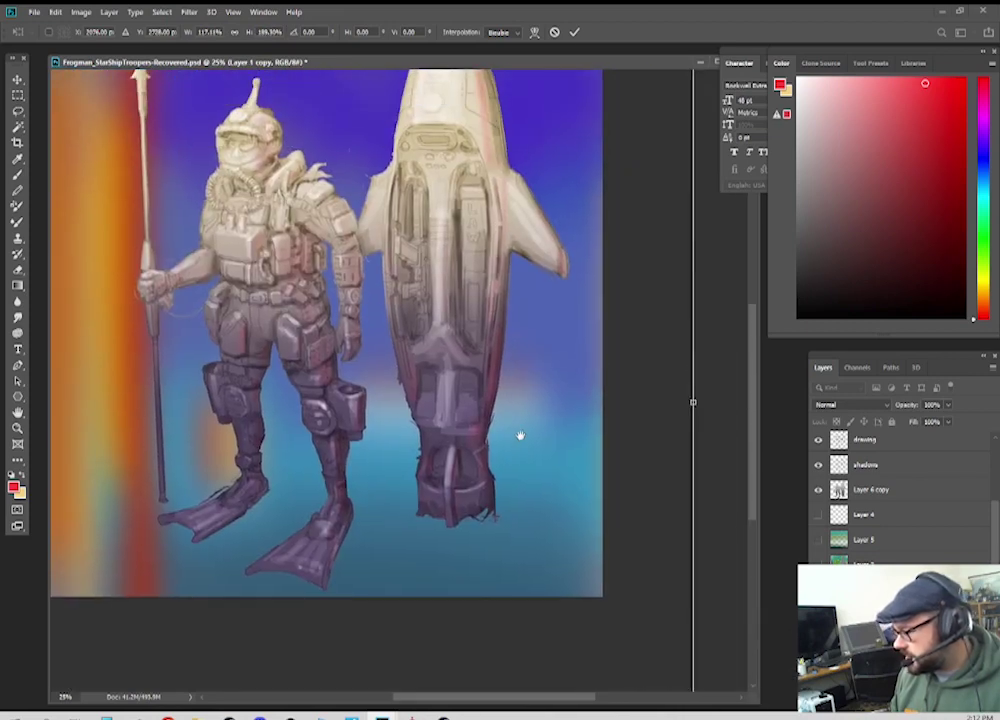
{"action": "left_click", "coordinate": [574, 34]}
{"action": "key", "text": "ctrl+minus"}
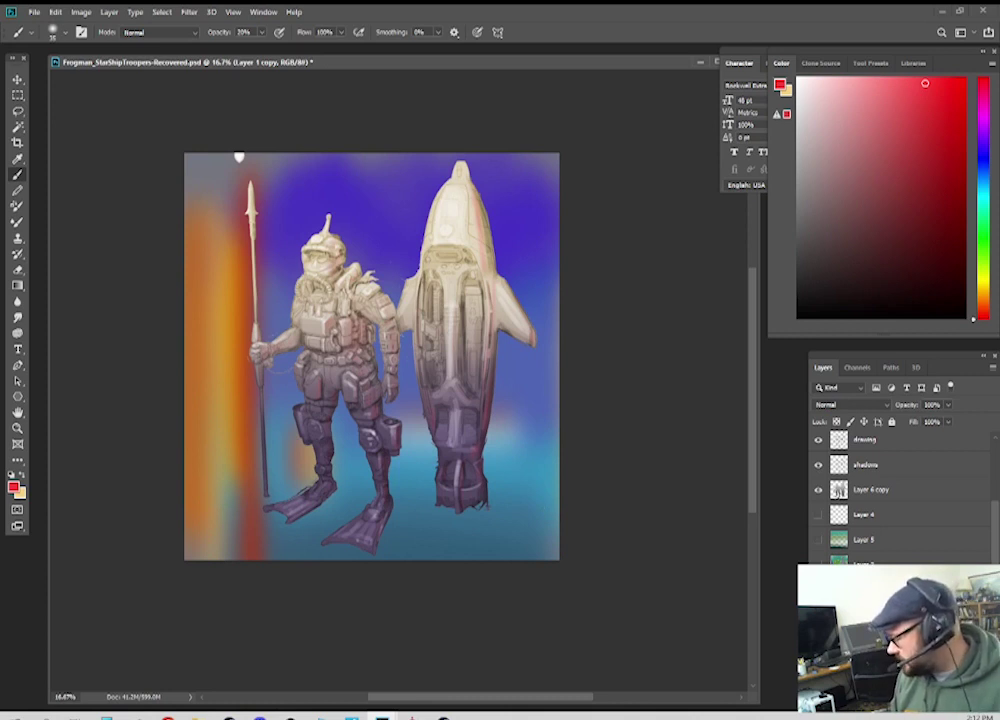
Step: Hide the blurred Layer 1 copy, and show and select Layer 2 with the striped colour swatches
{"action": "key", "text": "ctrl+z"}
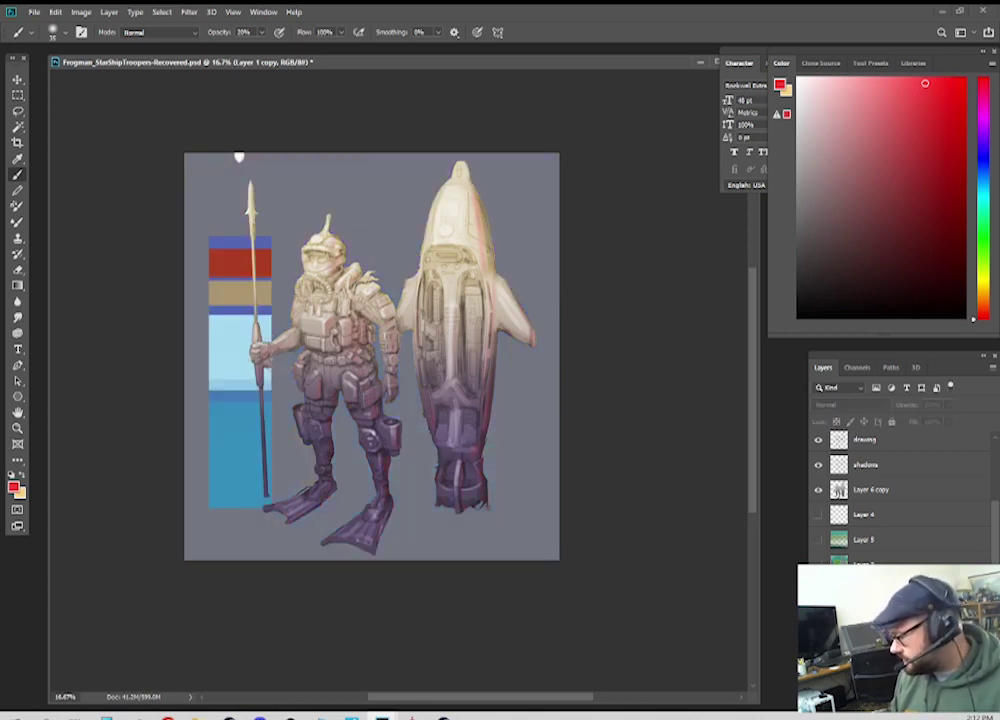
{"action": "key", "text": "ctrl+z"}
{"action": "key", "text": "ctrl+z"}
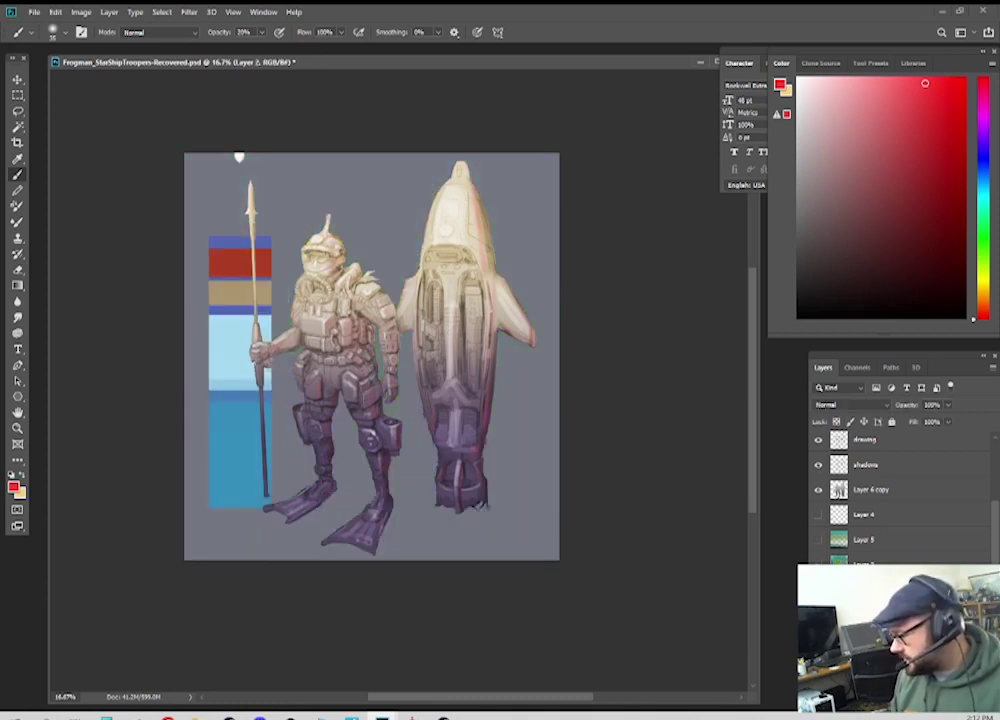
Step: Move the striped swatches on Layer 2 to the canvas's upper-left corner and stretch them to fill the whole background
{"action": "key", "text": "v"}
{"action": "left_click_drag", "start_coordinate": [229, 327], "coordinate": [198, 246]}
{"action": "key", "text": "ctrl+t"}
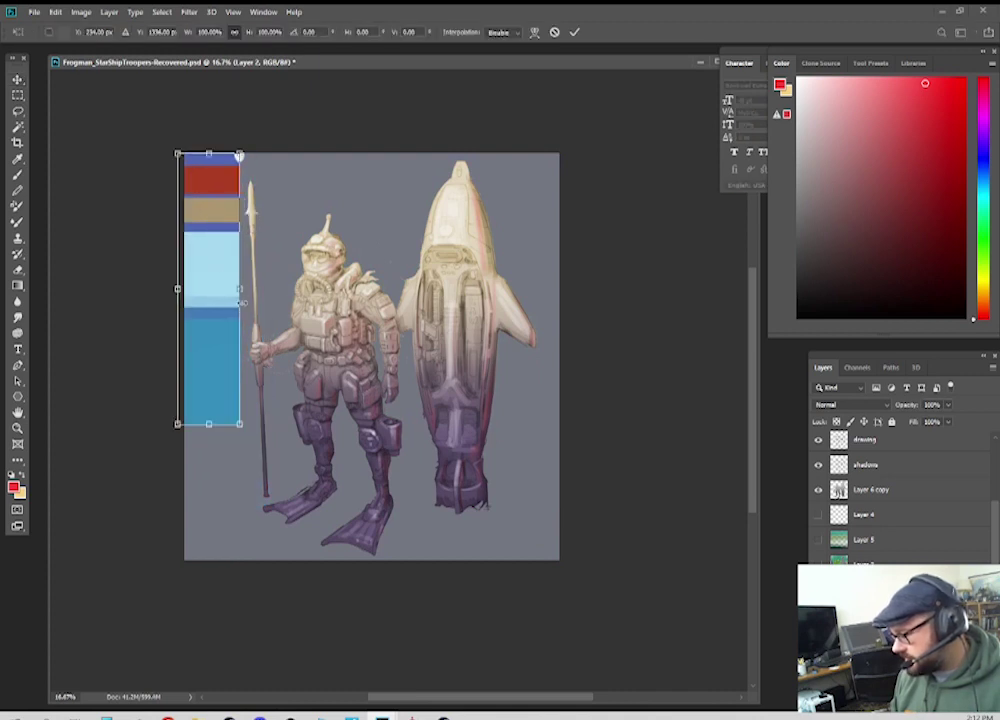
{"action": "left_click_drag", "start_coordinate": [243, 425], "coordinate": [559, 560]}
{"action": "left_click", "coordinate": [574, 31]}
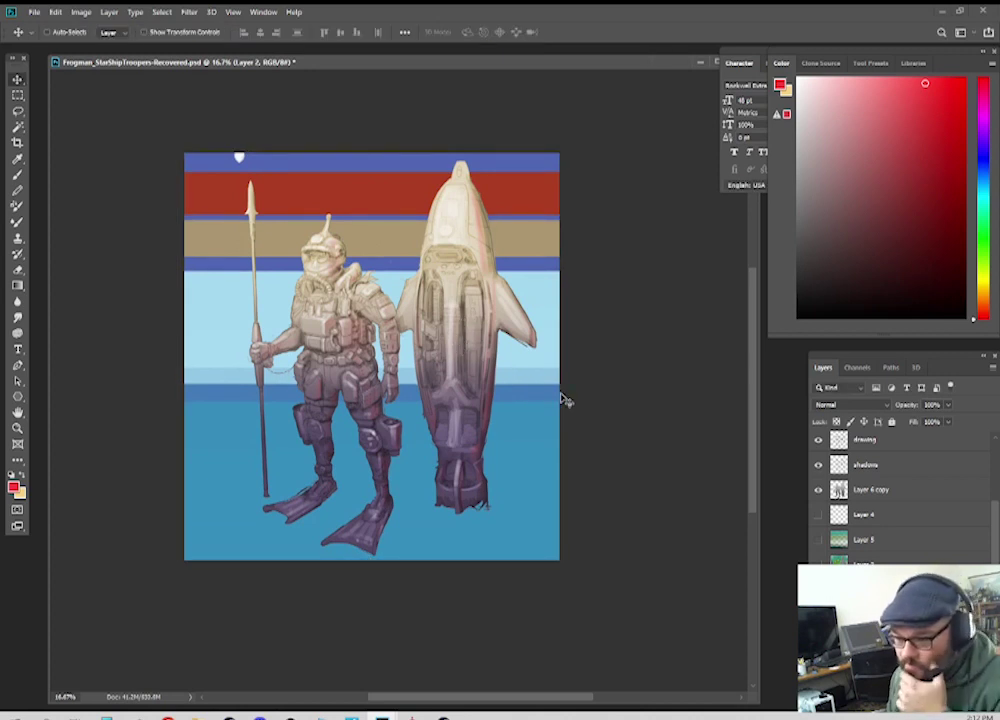
Step: Rotate the striped colour background on Layer 2 by 180° so that the wide blue band lies along the upper edge
{"action": "key", "text": "ctrl+plus"}
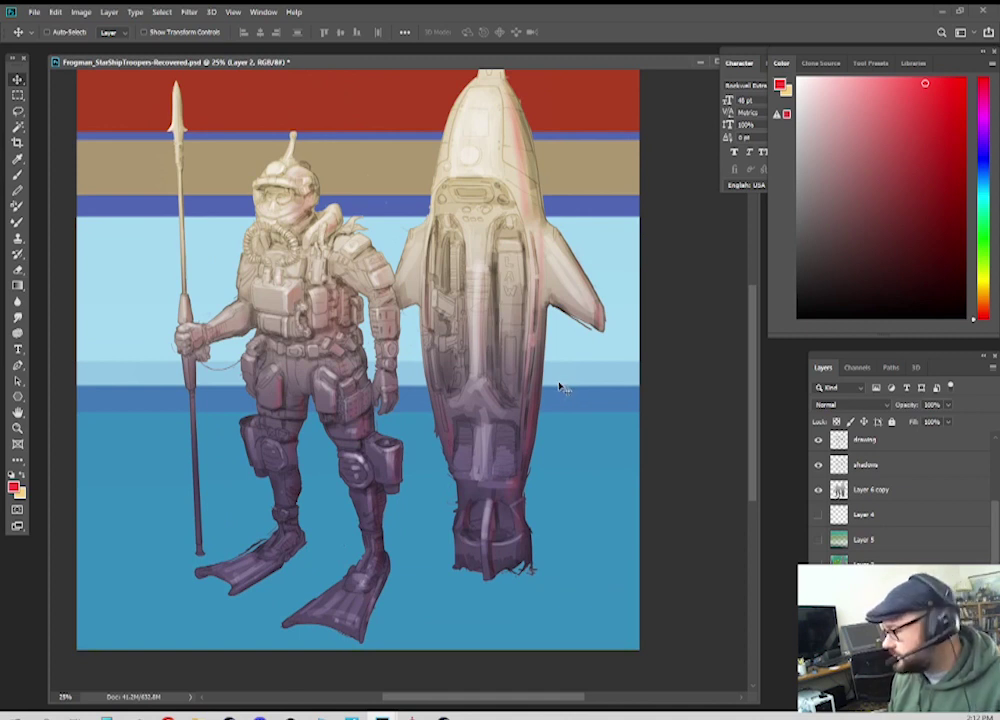
{"action": "key", "text": "ctrl+minus"}
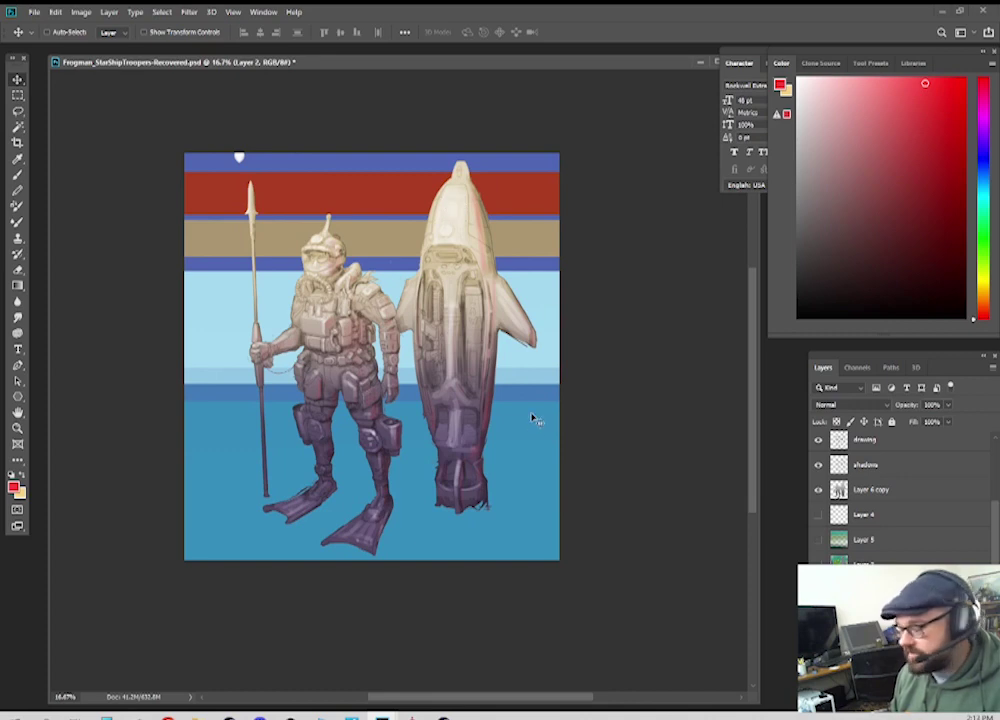
{"action": "key", "text": "ctrl+t"}
{"action": "left_click_drag", "start_coordinate": [413, 135], "coordinate": [566, 398]}
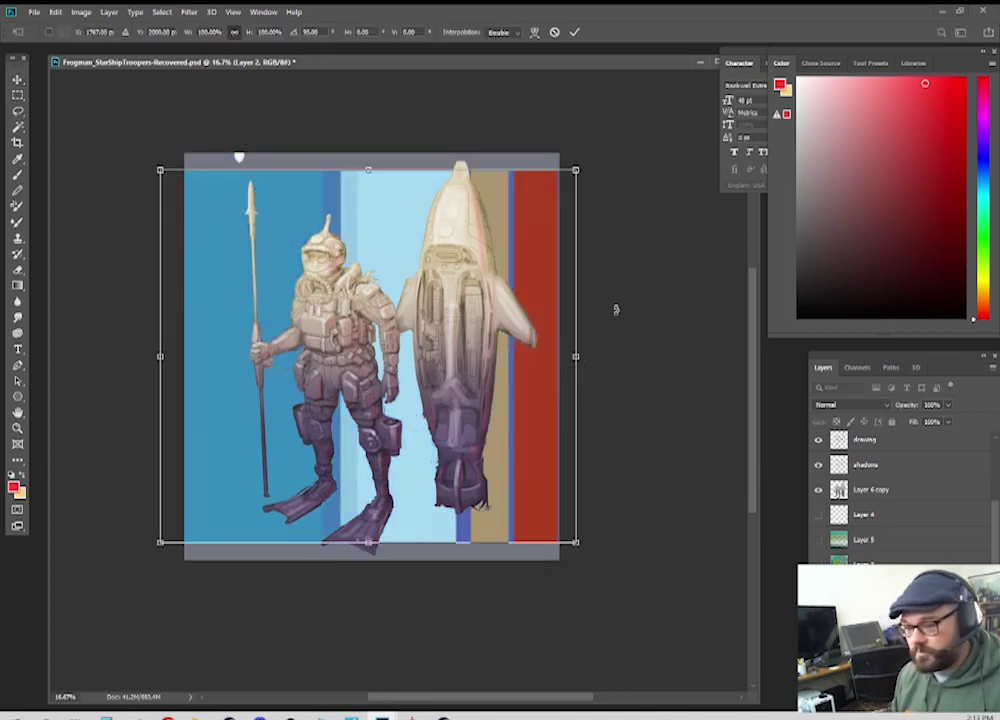
{"action": "left_click_drag", "start_coordinate": [615, 310], "coordinate": [398, 526]}
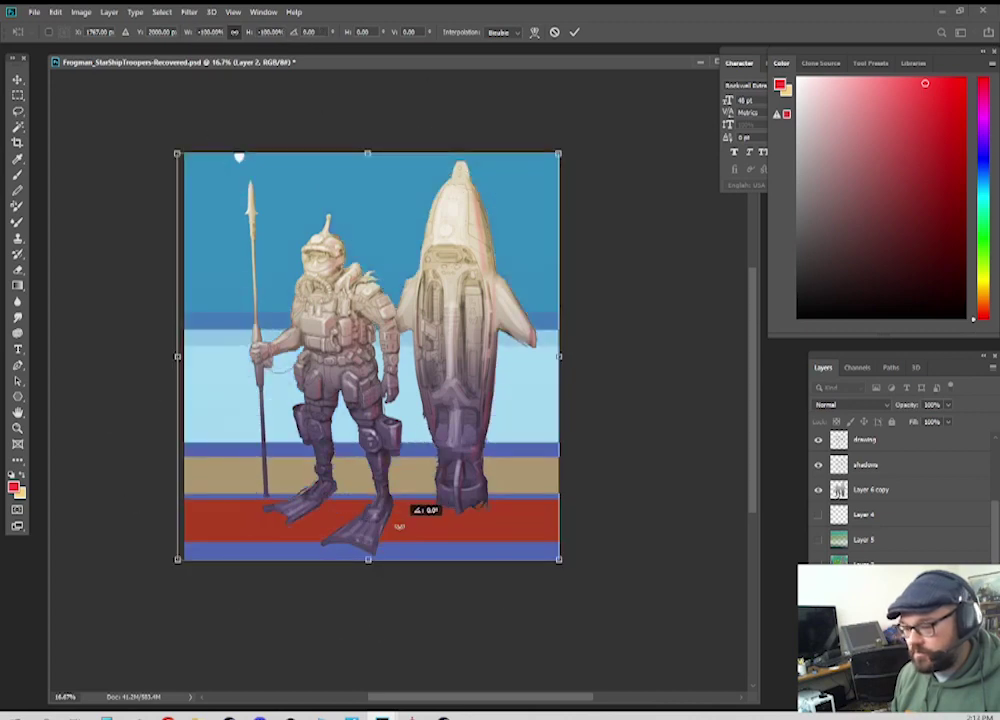
{"action": "left_click_drag", "start_coordinate": [462, 366], "coordinate": [464, 384]}
{"action": "left_click", "coordinate": [574, 31]}
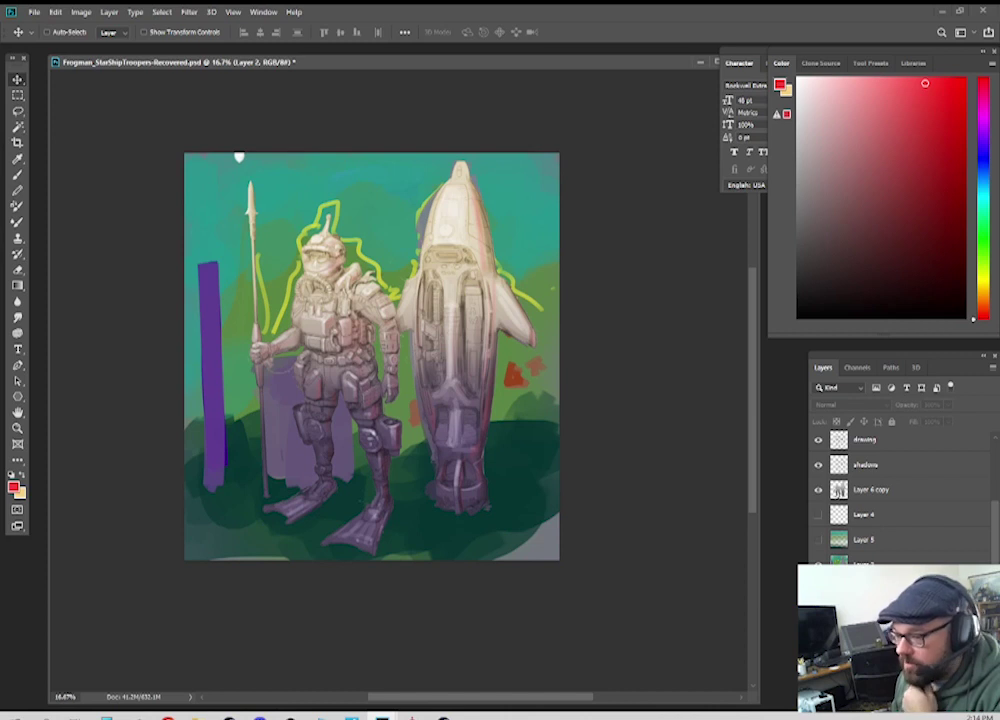
Step: Show Layer 5 with the streaked teal and green stripes as the background behind the figures
{"action": "left_click", "coordinate": [818, 563]}
{"action": "left_click", "coordinate": [817, 540]}
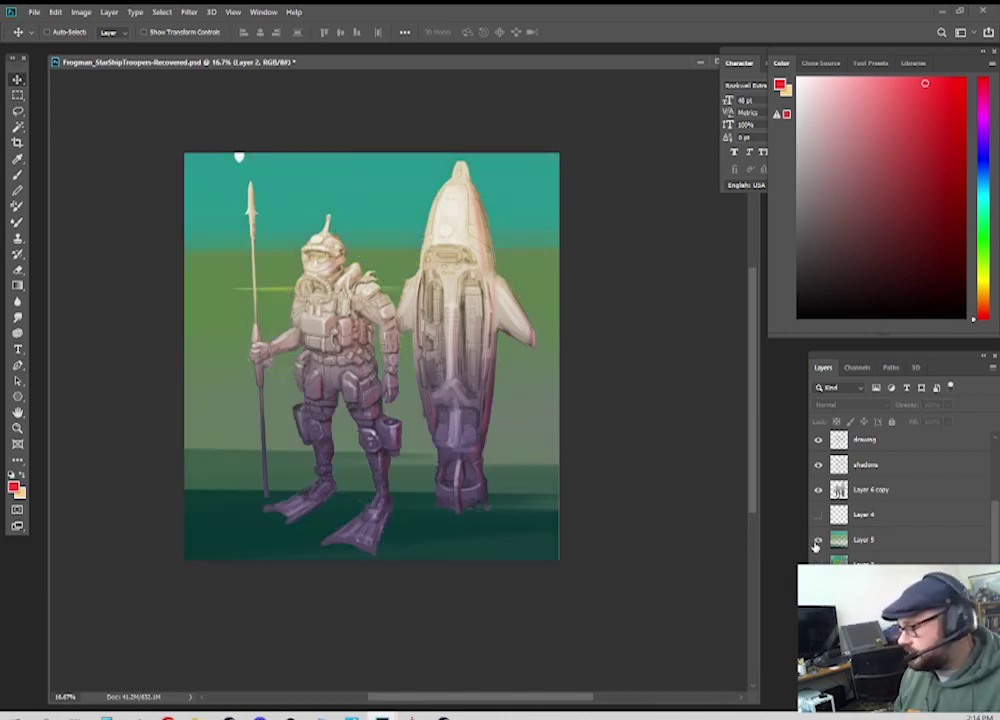
{"action": "key", "text": "ctrl+plus"}
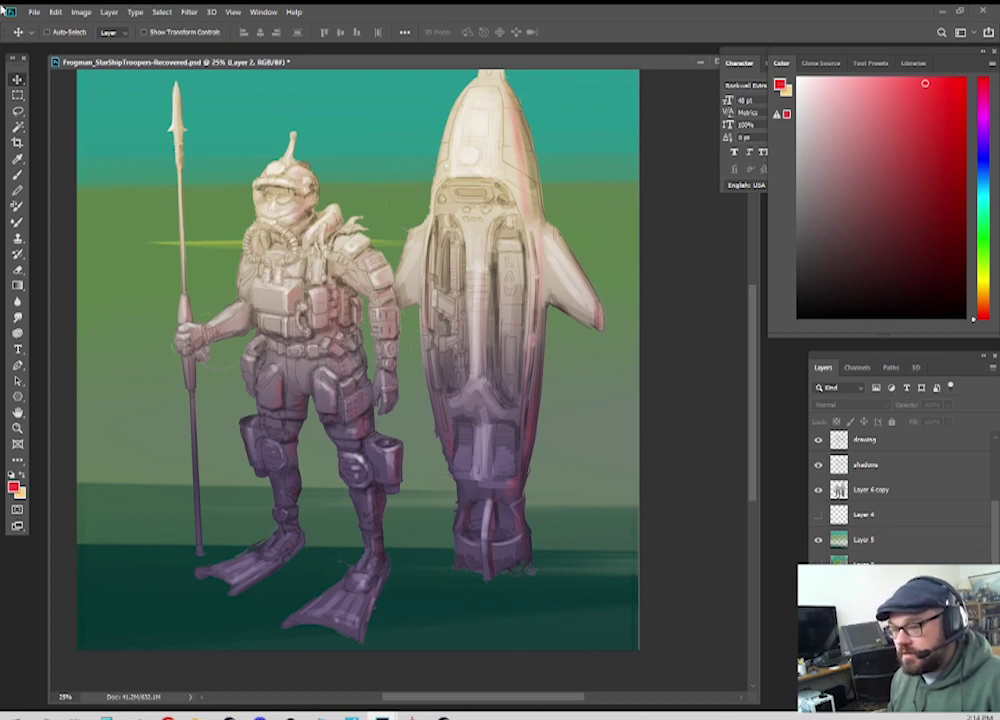
{"action": "key", "text": "alt+Tab"}
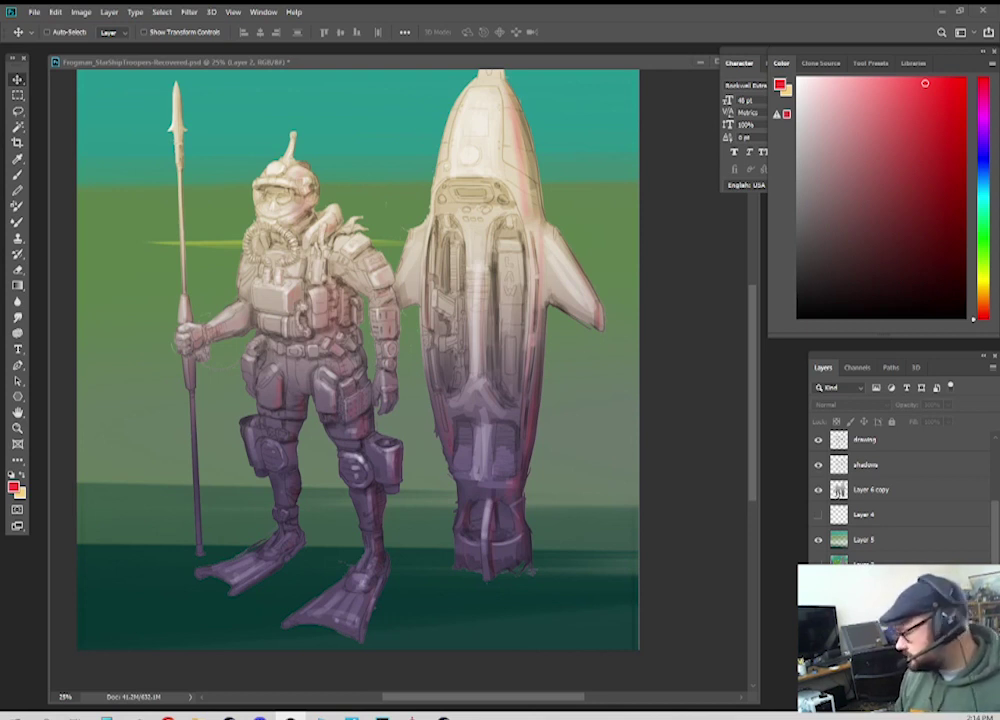
{"action": "left_click", "coordinate": [818, 539]}
{"action": "left_click", "coordinate": [818, 539]}
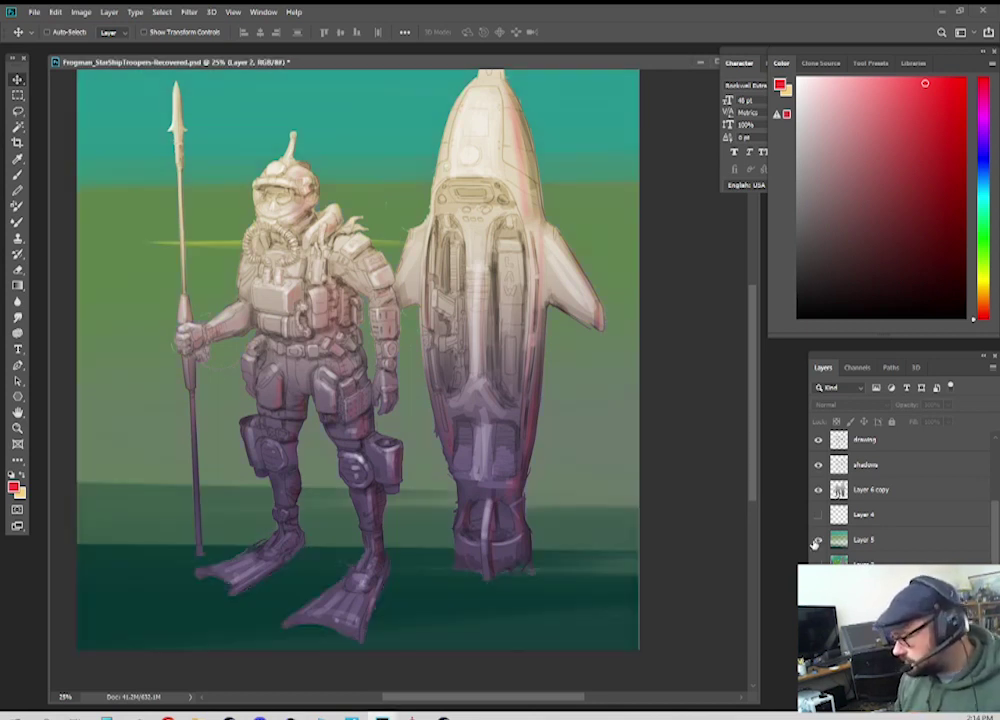
Step: Lower the opacity of Layer 5 to about 50% to mute the teal and green background
{"action": "left_click", "coordinate": [864, 539]}
{"action": "left_click", "coordinate": [947, 404]}
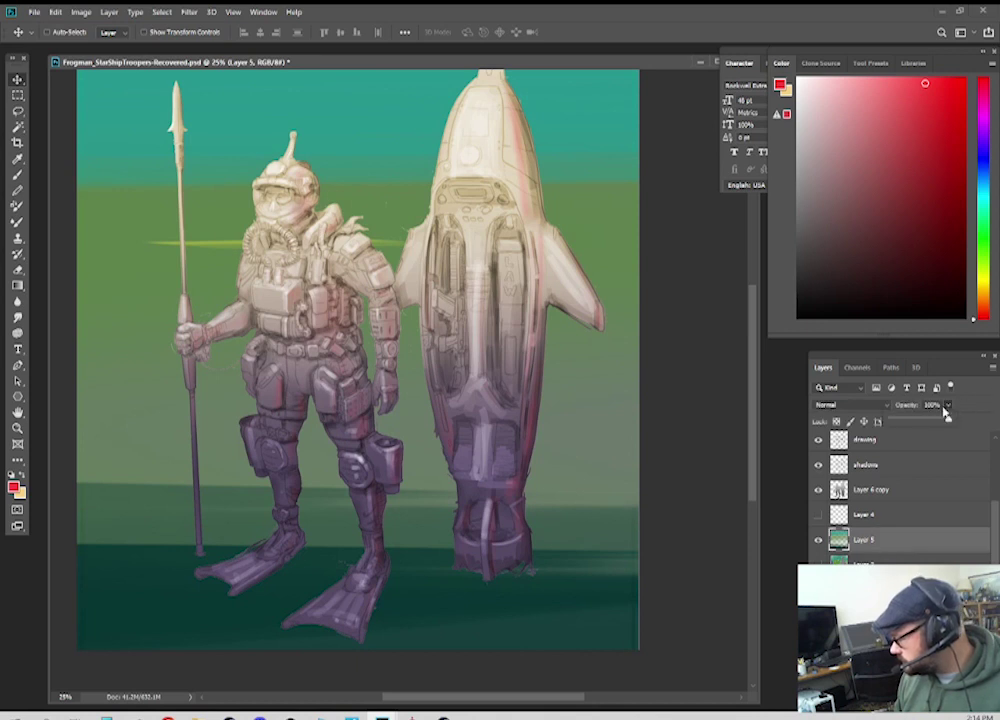
{"action": "left_click_drag", "start_coordinate": [909, 421], "coordinate": [920, 424]}
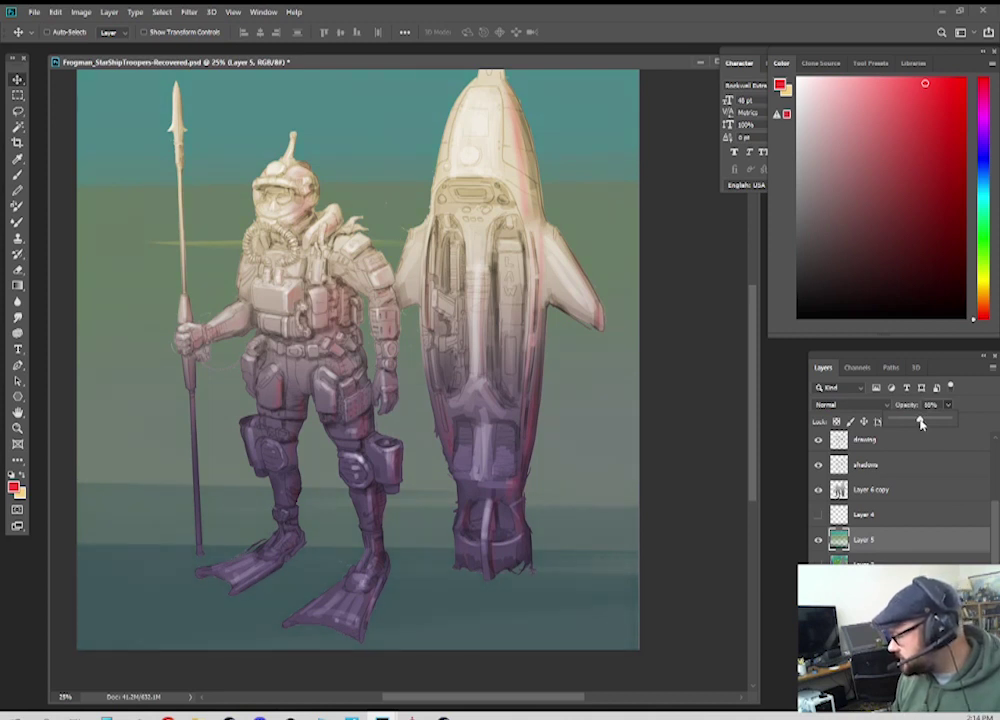
Step: Compare the figures with and without Layer 6 copy, then duplicate that layer and hide the original
{"action": "left_click", "coordinate": [866, 498]}
{"action": "left_click", "coordinate": [817, 491]}
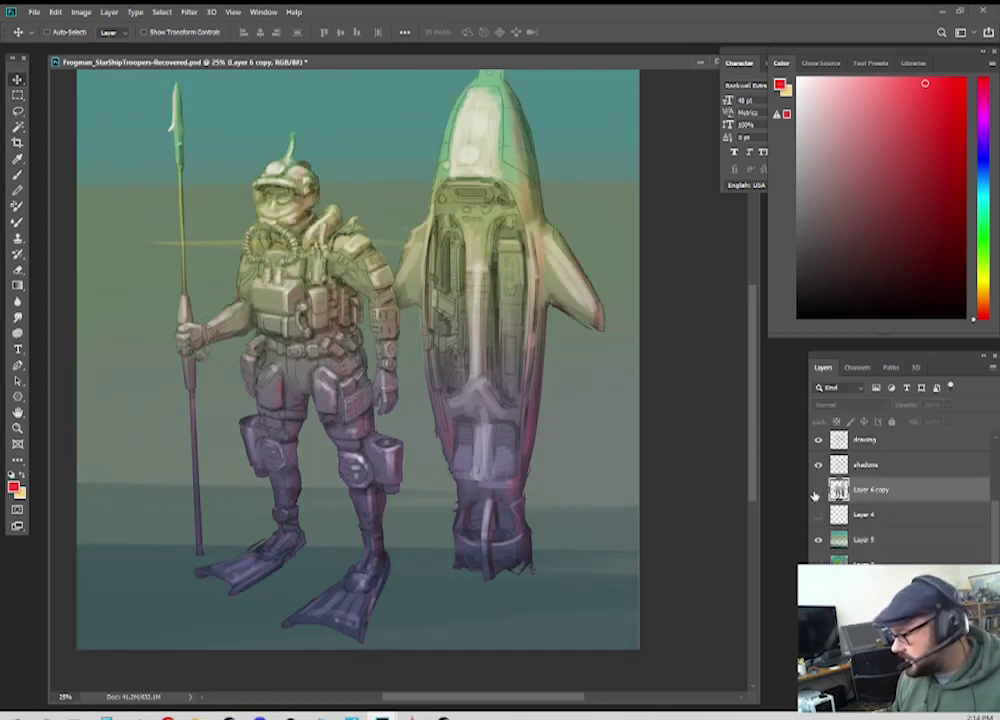
{"action": "left_click", "coordinate": [816, 492]}
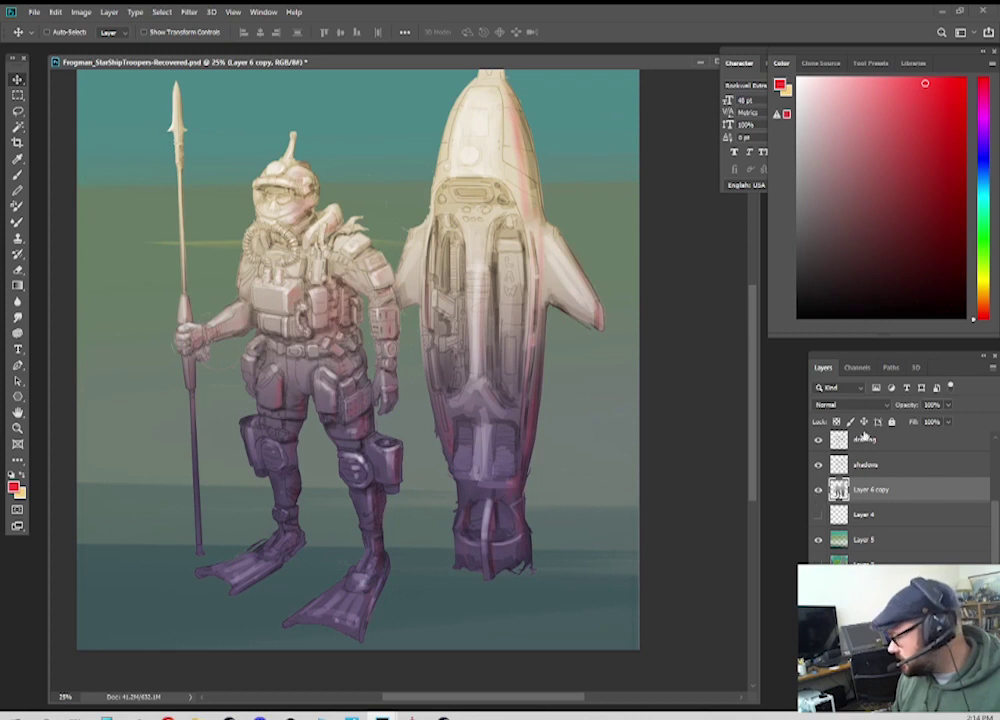
{"action": "left_click", "coordinate": [817, 492]}
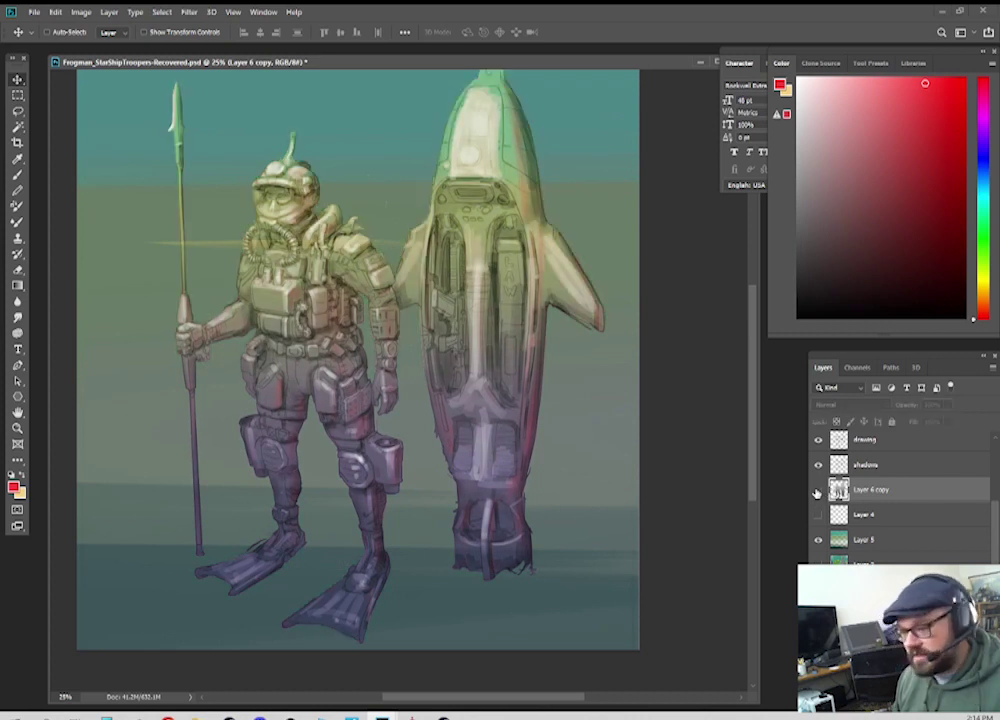
{"action": "left_click", "coordinate": [817, 492]}
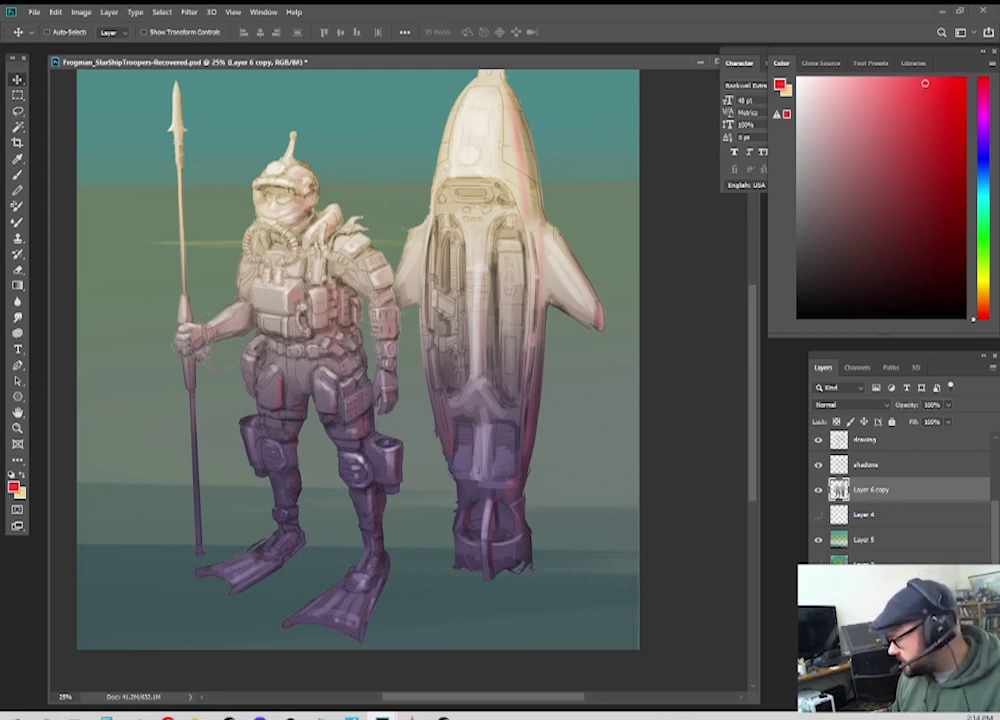
{"action": "key", "text": "ctrl+j"}
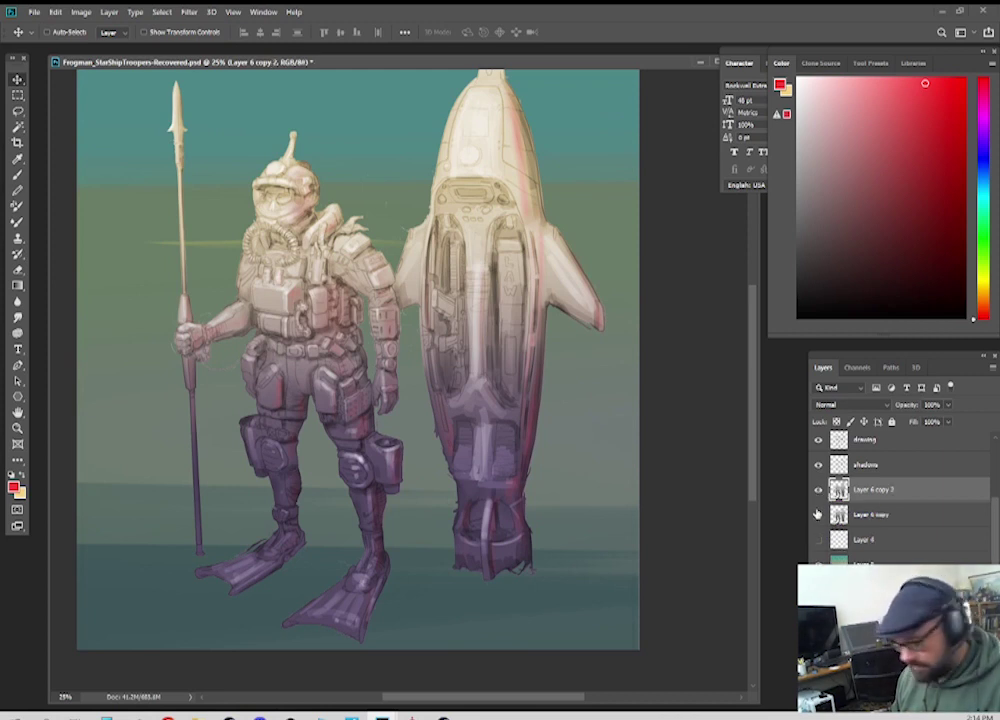
{"action": "left_click", "coordinate": [817, 513]}
Step: Darken the figures on Layer 6 copy 2 with Levels, using input values of 0, 0.64 and 255
{"action": "key", "text": "ctrl+l"}
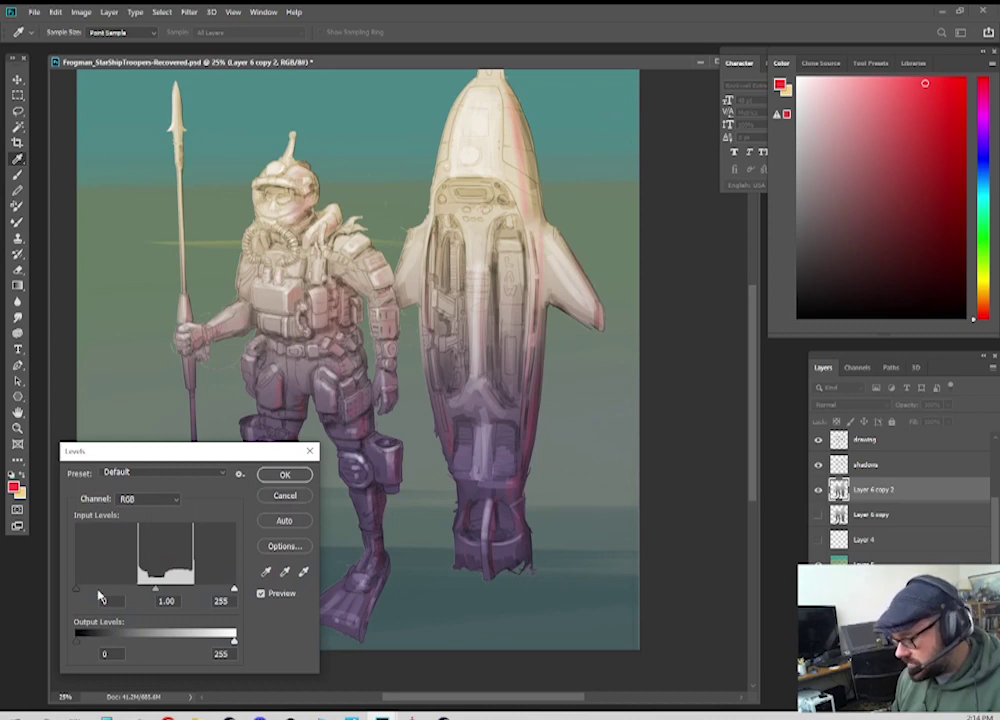
{"action": "left_click_drag", "start_coordinate": [196, 455], "coordinate": [406, 267]}
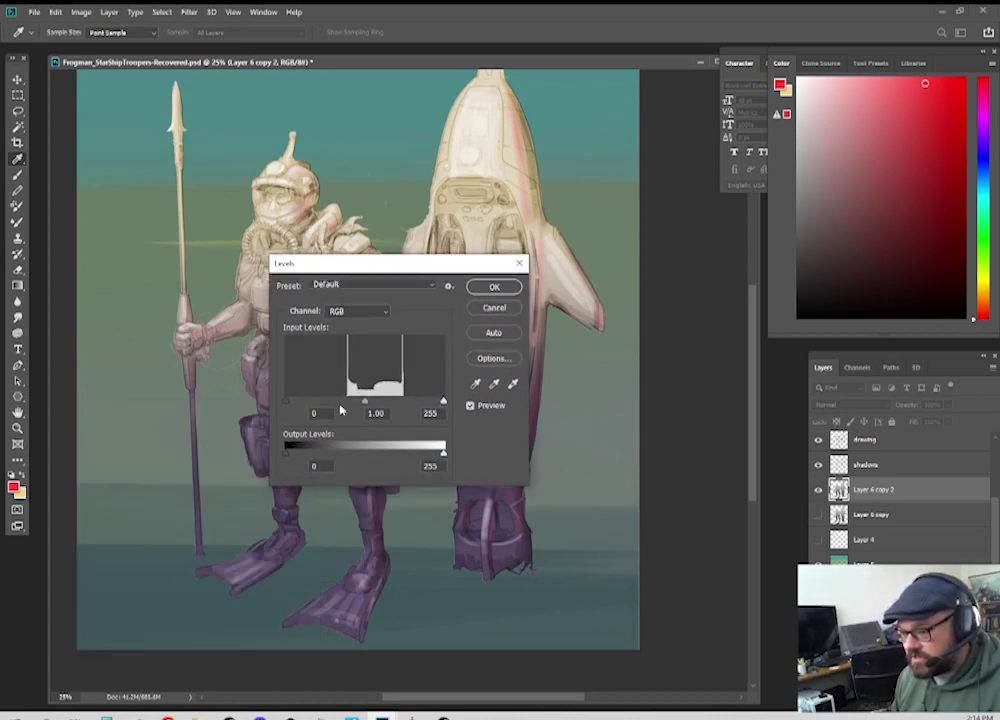
{"action": "left_click_drag", "start_coordinate": [286, 401], "coordinate": [348, 402]}
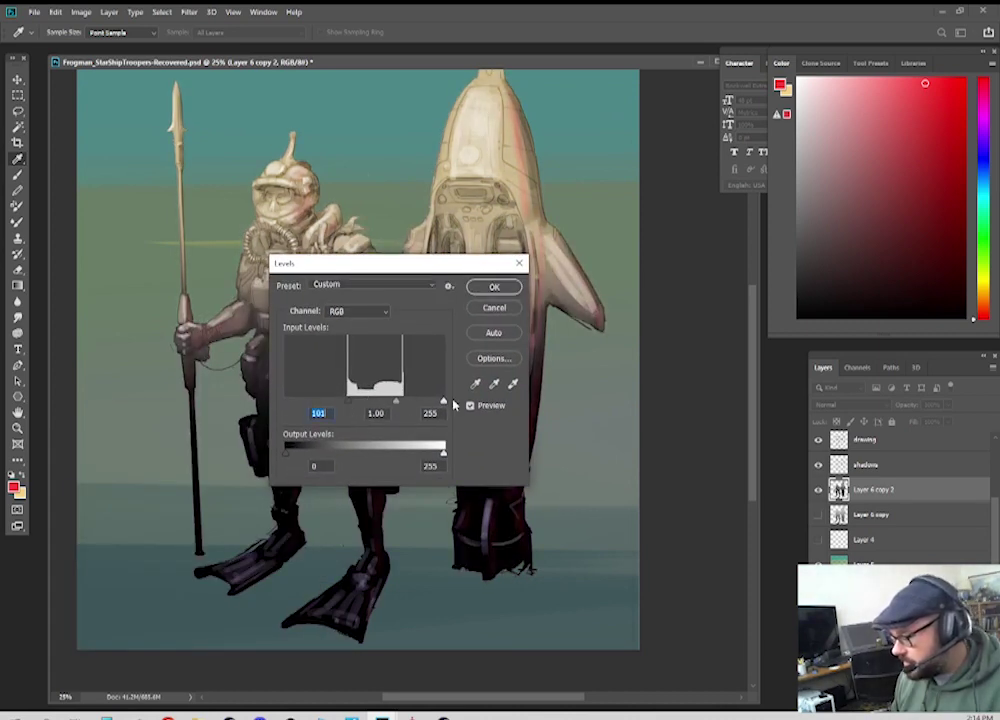
{"action": "left_click_drag", "start_coordinate": [443, 404], "coordinate": [402, 404]}
{"action": "left_click_drag", "start_coordinate": [428, 268], "coordinate": [719, 318]}
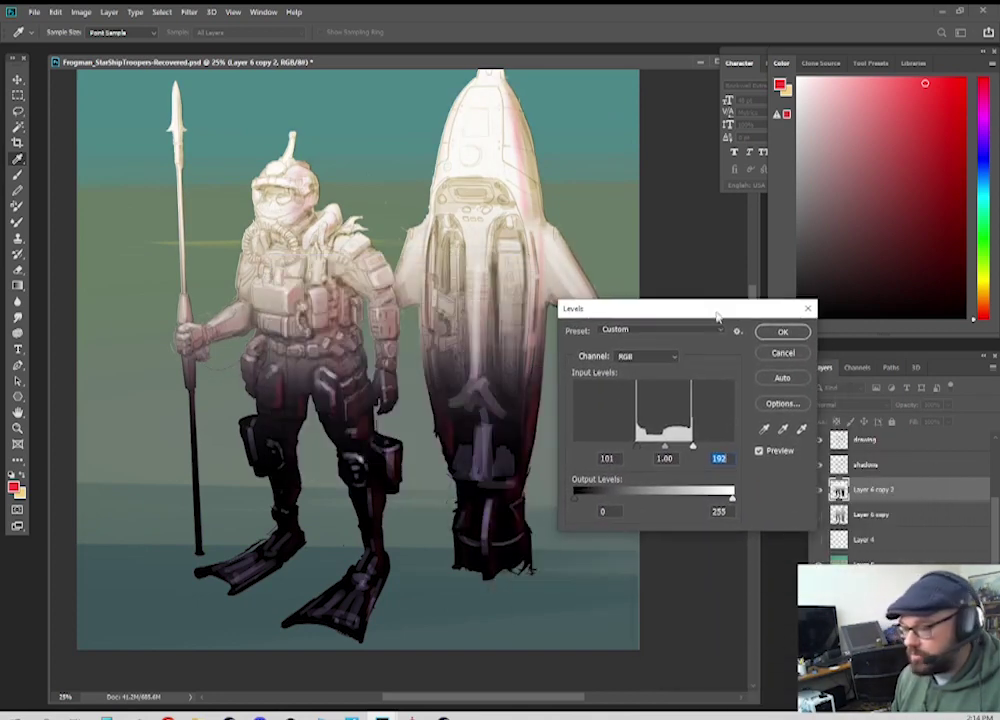
{"action": "left_click_drag", "start_coordinate": [694, 447], "coordinate": [732, 447]}
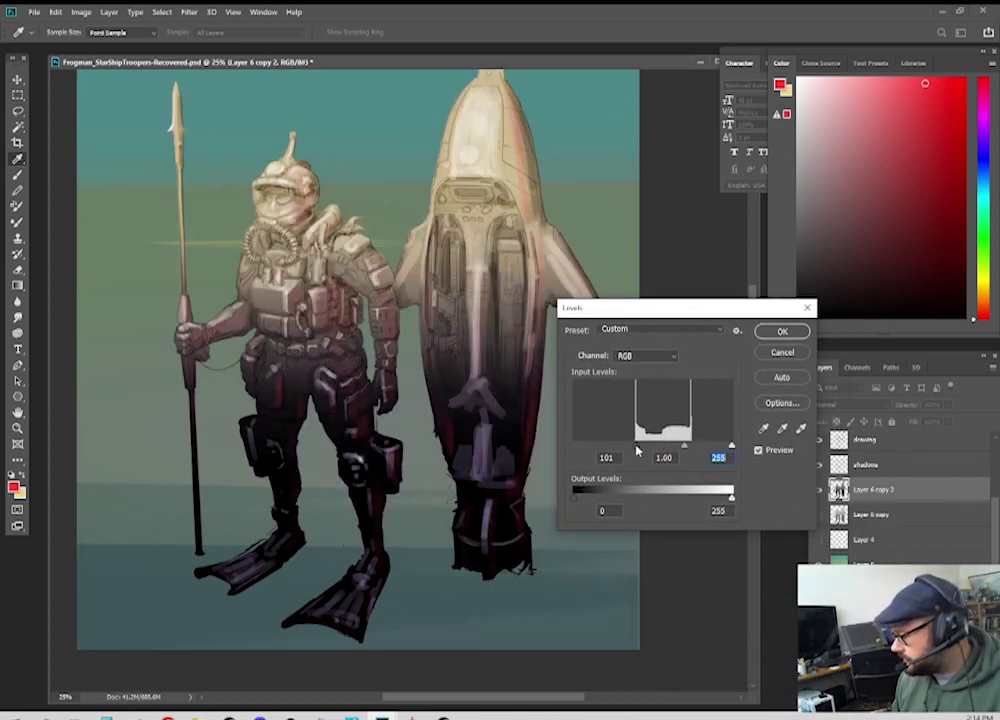
{"action": "left_click_drag", "start_coordinate": [636, 447], "coordinate": [674, 453]}
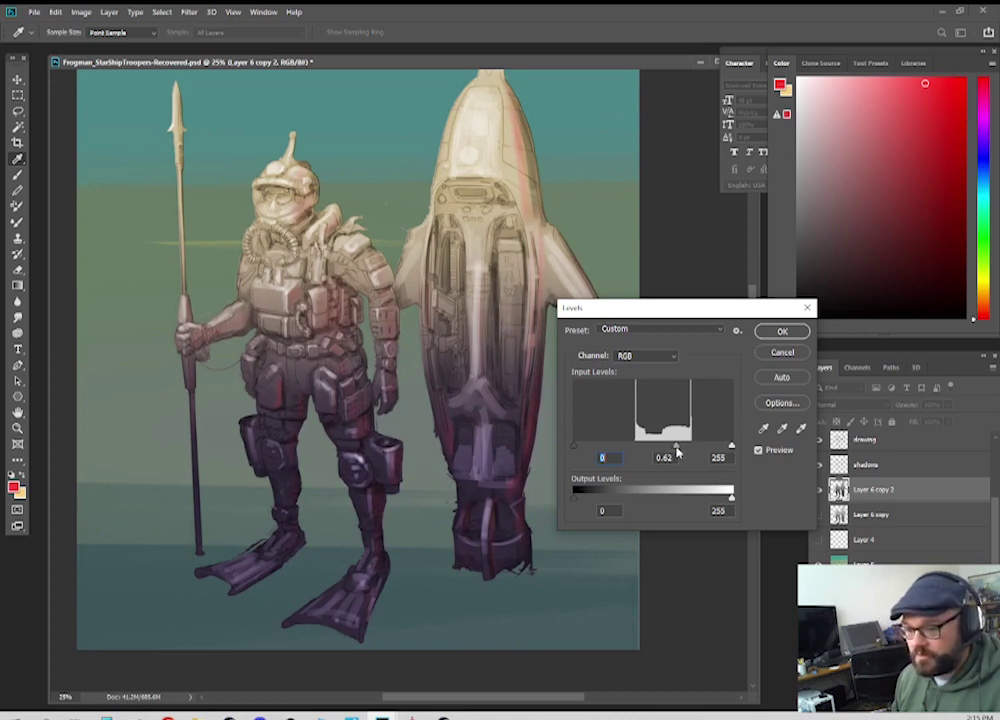
{"action": "left_click_drag", "start_coordinate": [676, 453], "coordinate": [675, 452]}
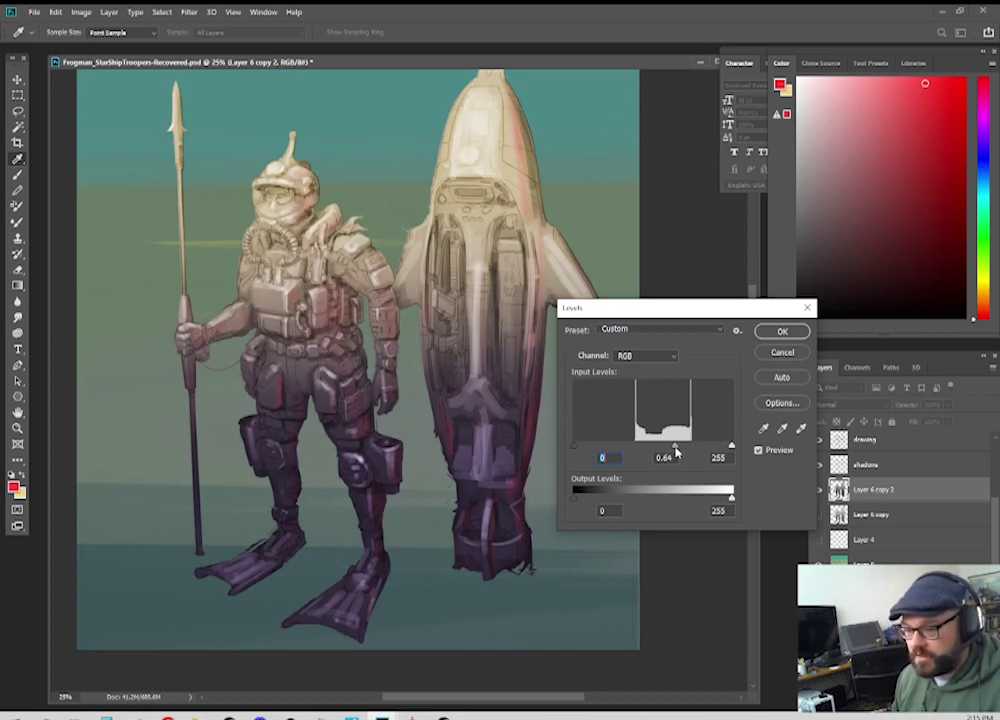
{"action": "left_click", "coordinate": [781, 331]}
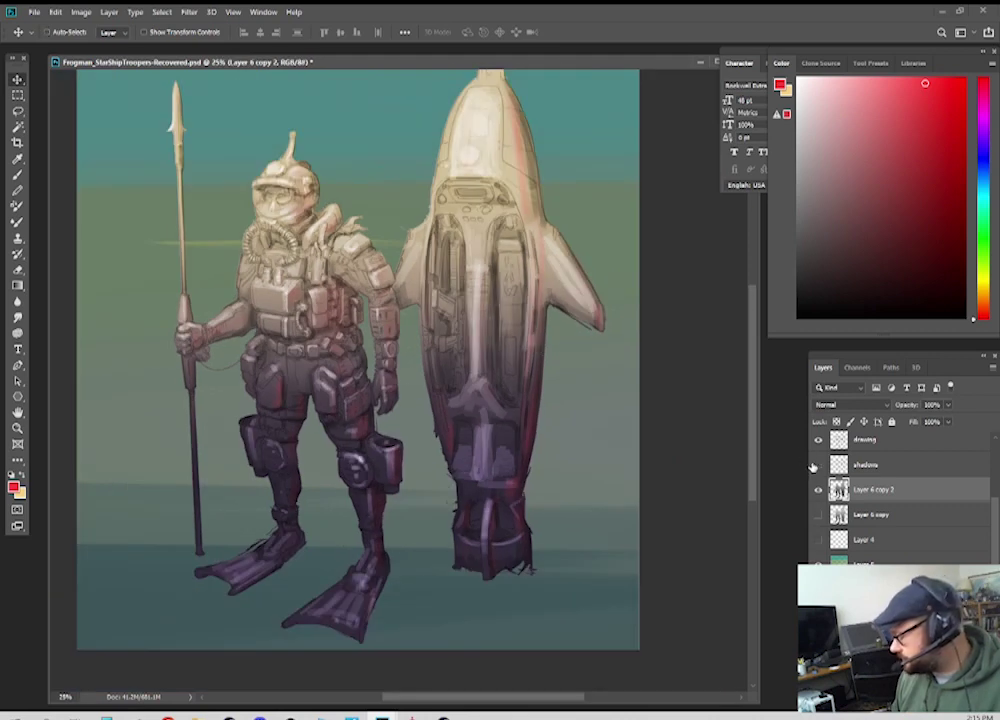
Step: Load the outline of Layer 6 copy 2 as a selection and fill it with dark greyish blue on a new layer above
{"action": "left_click", "coordinate": [818, 465]}
{"action": "left_click", "coordinate": [818, 465]}
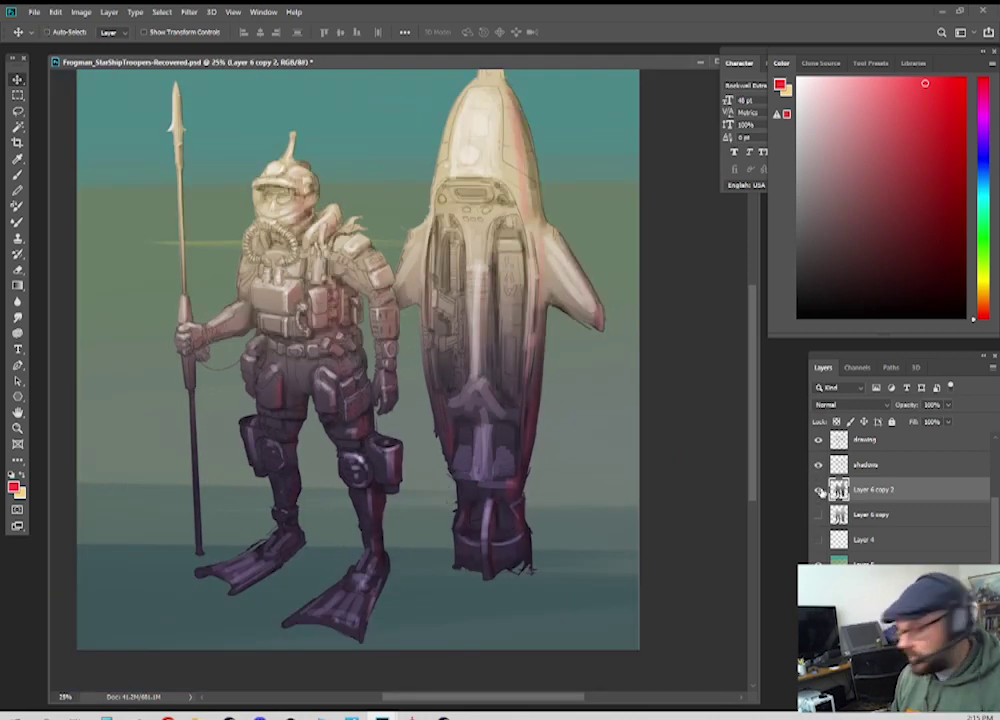
{"action": "left_click", "coordinate": [839, 490], "text": "ctrl"}
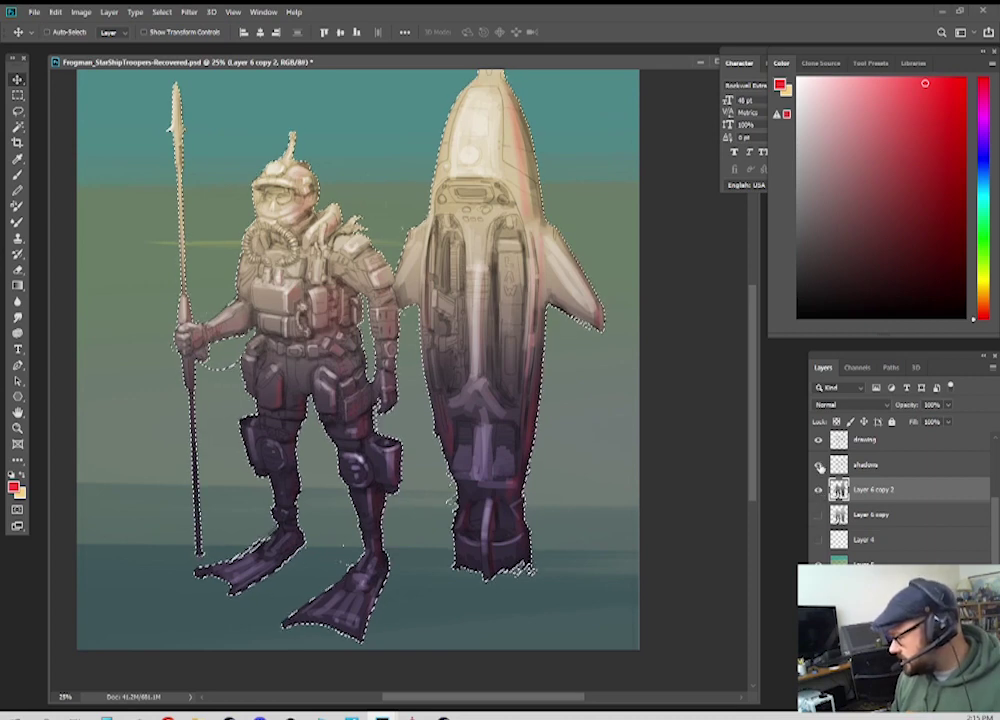
{"action": "key", "text": "b"}
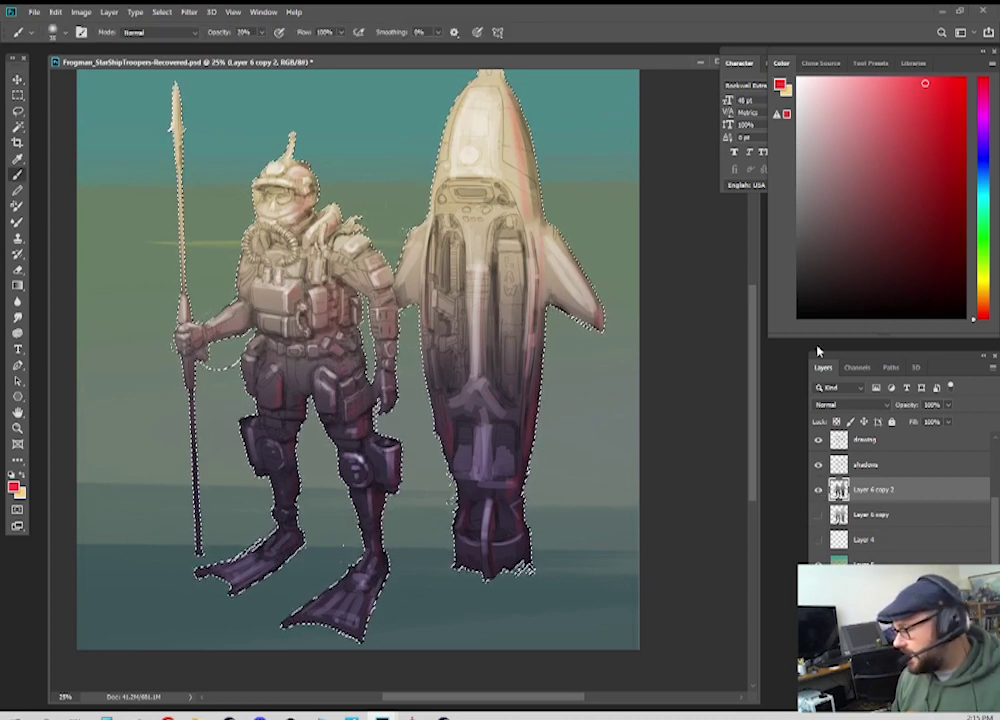
{"action": "left_click", "coordinate": [980, 157]}
{"action": "left_click", "coordinate": [870, 234]}
{"action": "left_click", "coordinate": [845, 238]}
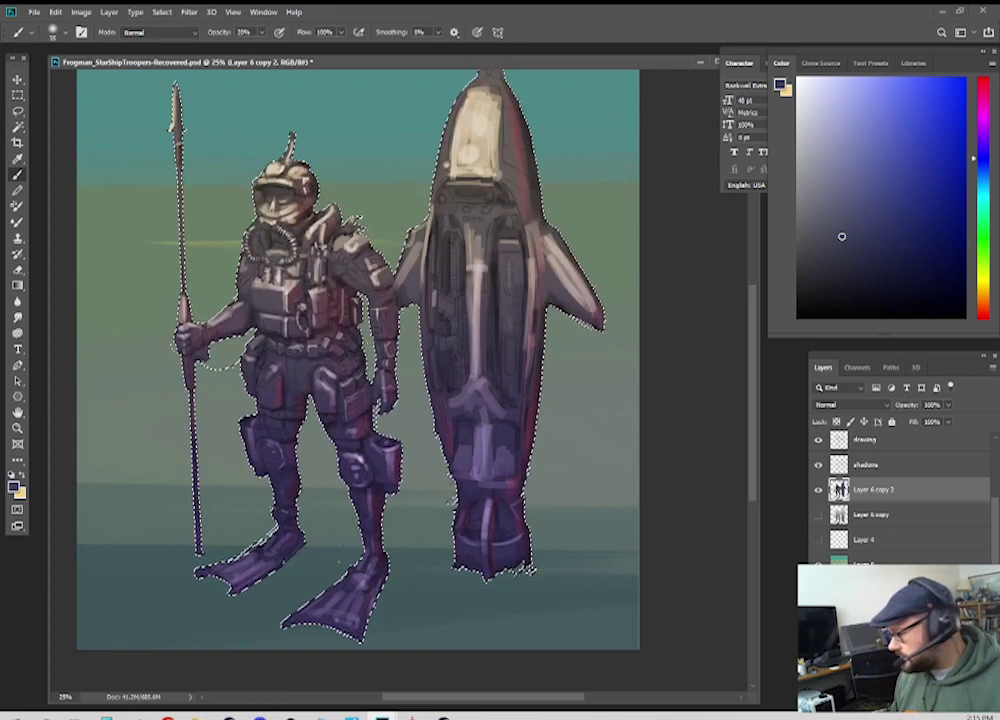
{"action": "key", "text": "ctrl+shift+alt+n"}
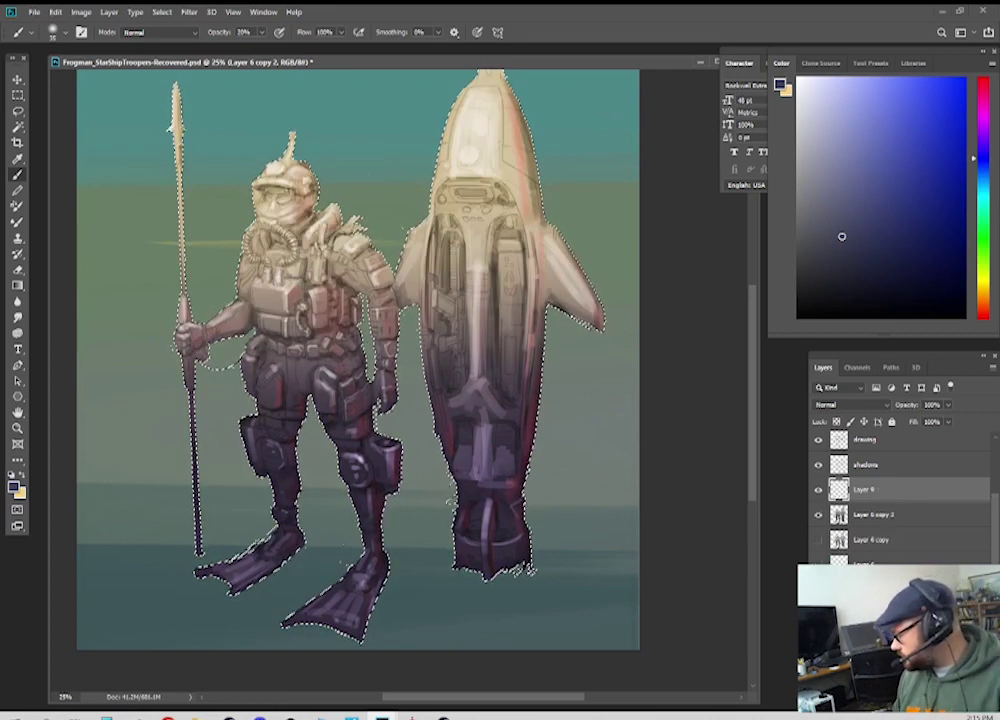
{"action": "key", "text": "alt+BackSpace"}
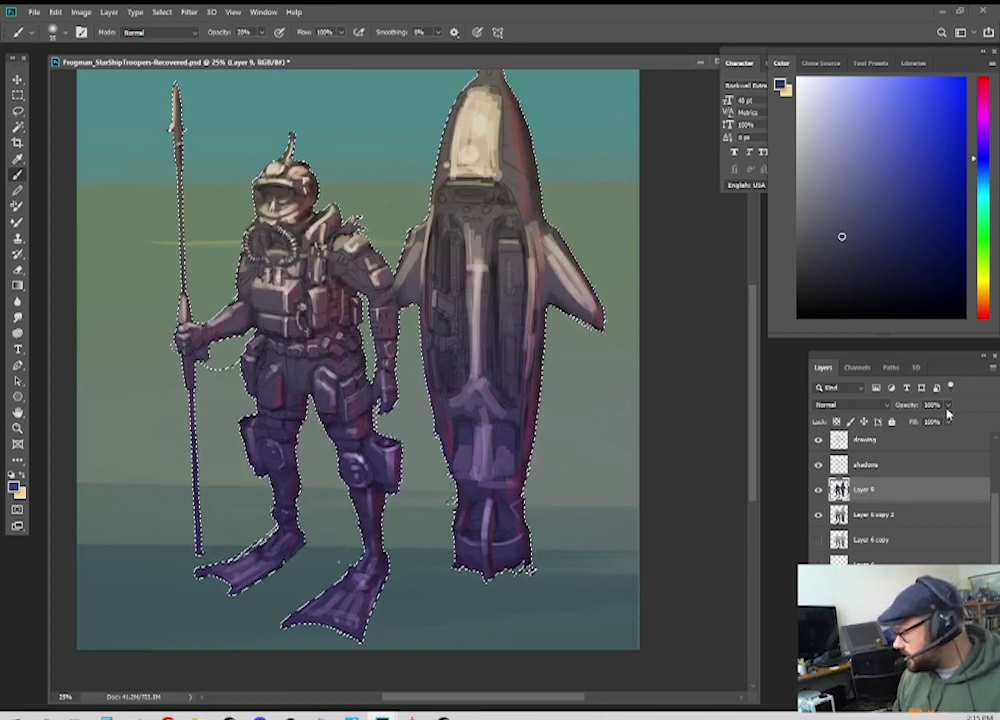
Step: Deselect the figures, lower the opacity of the dark blue Layer 9 to 50% and compare the art with and without it
{"action": "scroll", "coordinate": [870, 495], "scroll_direction": "up", "scroll_amount": 2}
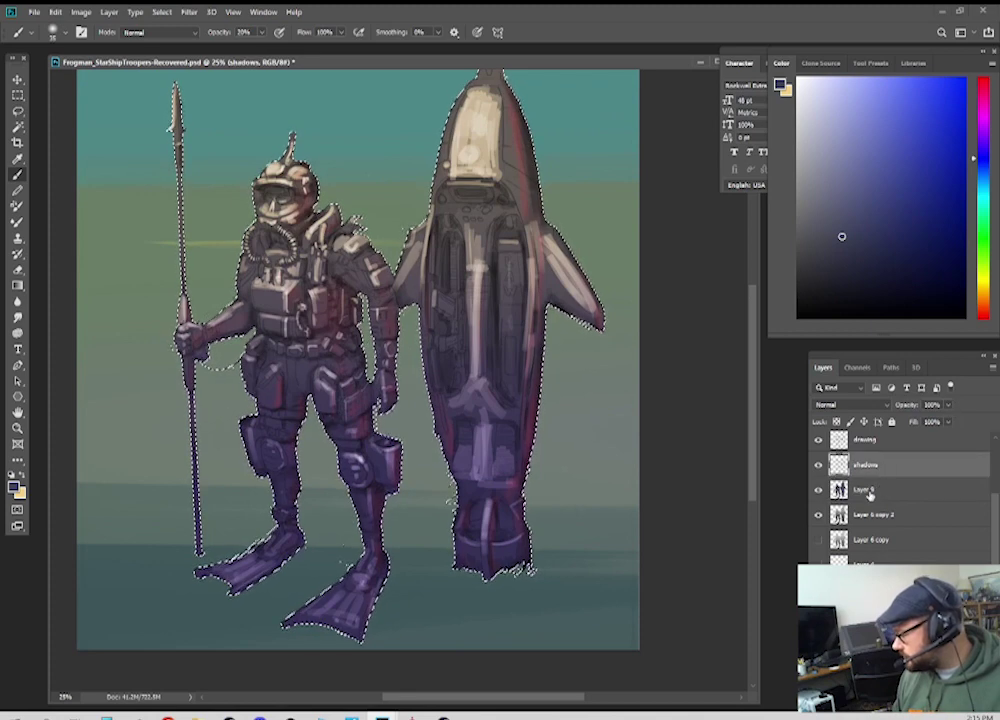
{"action": "left_click", "coordinate": [879, 540]}
{"action": "left_click", "coordinate": [879, 559]}
{"action": "left_click", "coordinate": [818, 560]}
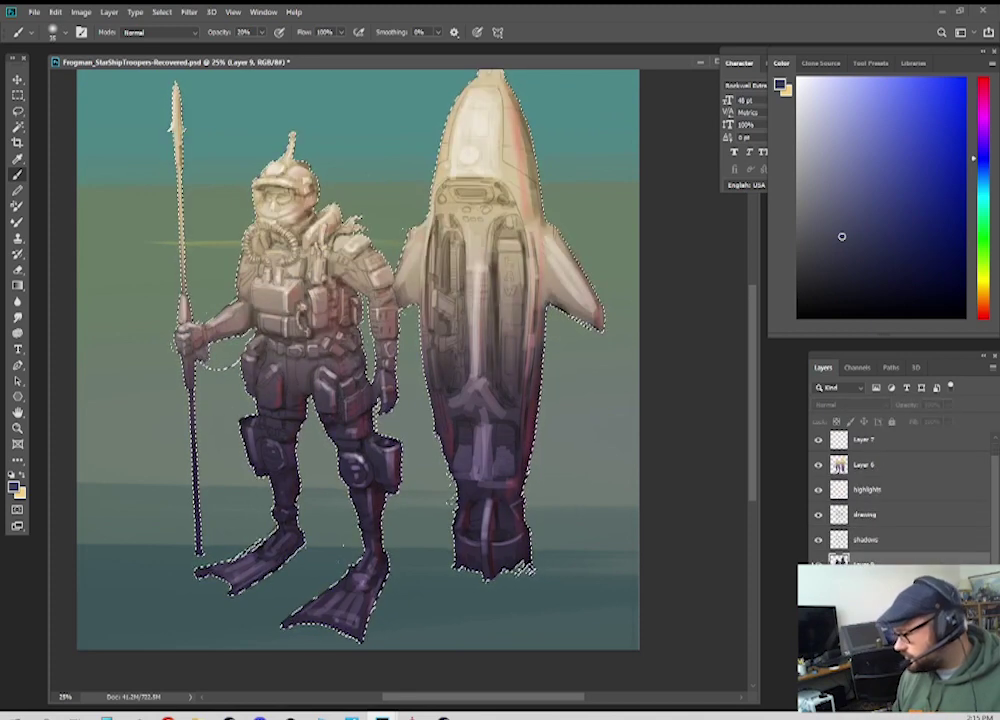
{"action": "left_click", "coordinate": [818, 560]}
{"action": "key", "text": "ctrl+d"}
{"action": "left_click_drag", "start_coordinate": [940, 403], "coordinate": [921, 422]}
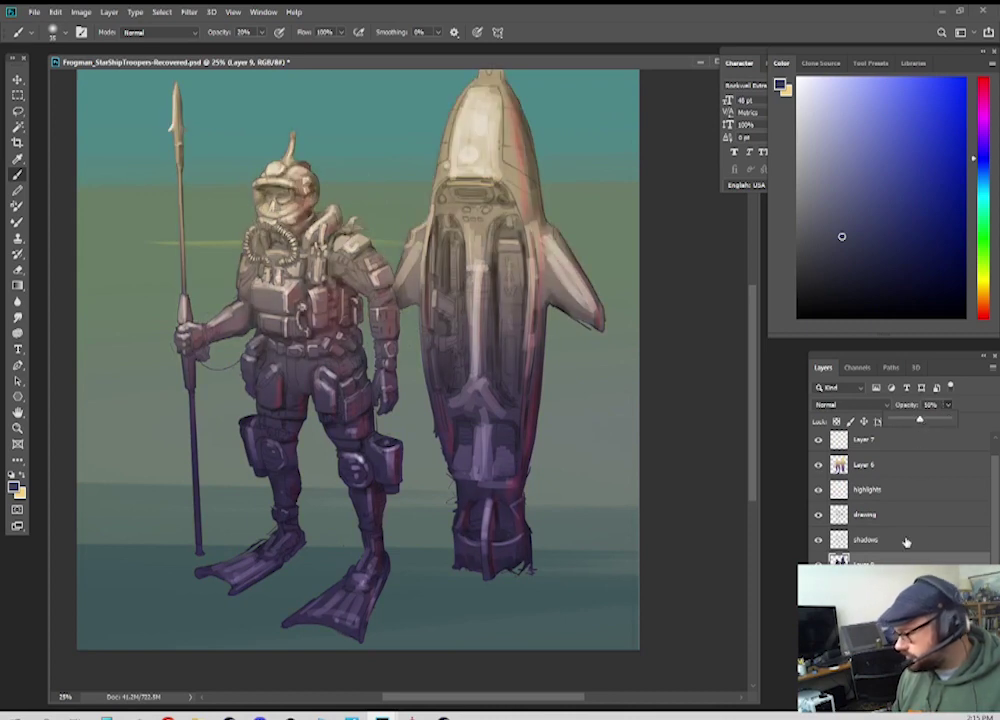
{"action": "left_click", "coordinate": [818, 560]}
{"action": "left_click", "coordinate": [818, 560]}
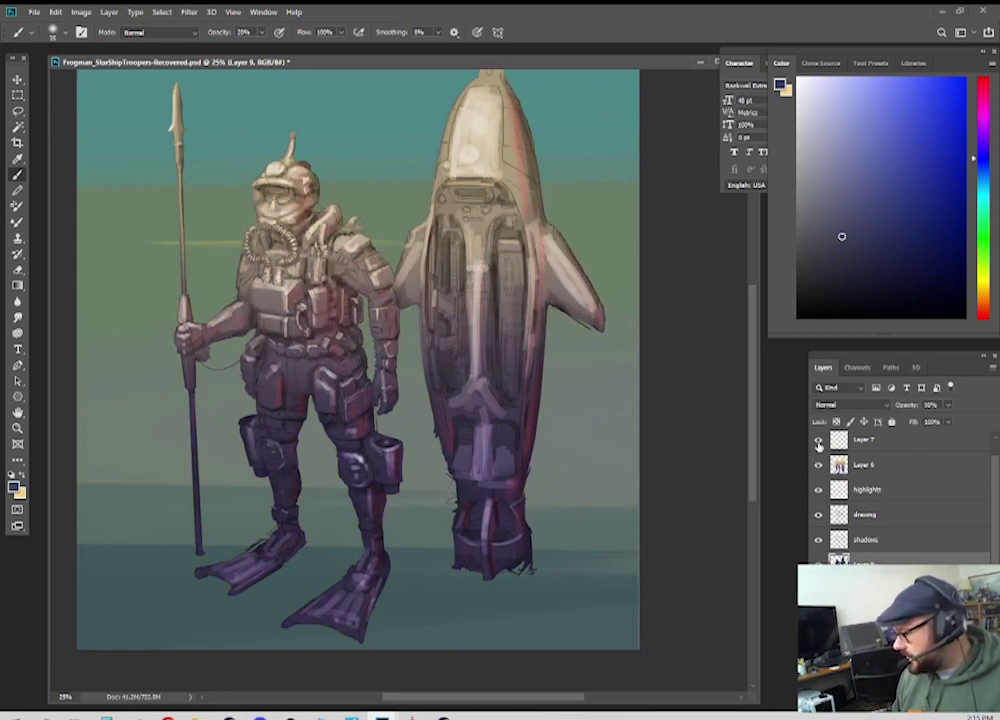
{"action": "scroll", "coordinate": [848, 470], "scroll_direction": "up", "scroll_amount": 1}
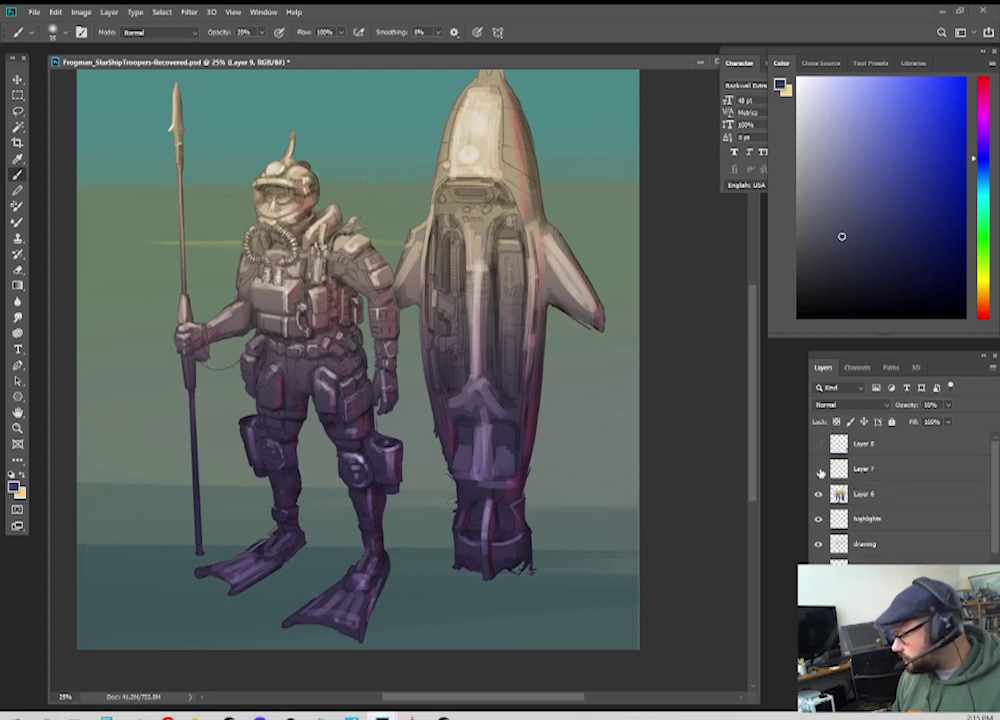
Step: Compare the art with and without the highlights layer and try Overlay blending on it before returning it to Normal
{"action": "left_click", "coordinate": [862, 517]}
{"action": "left_click", "coordinate": [818, 518]}
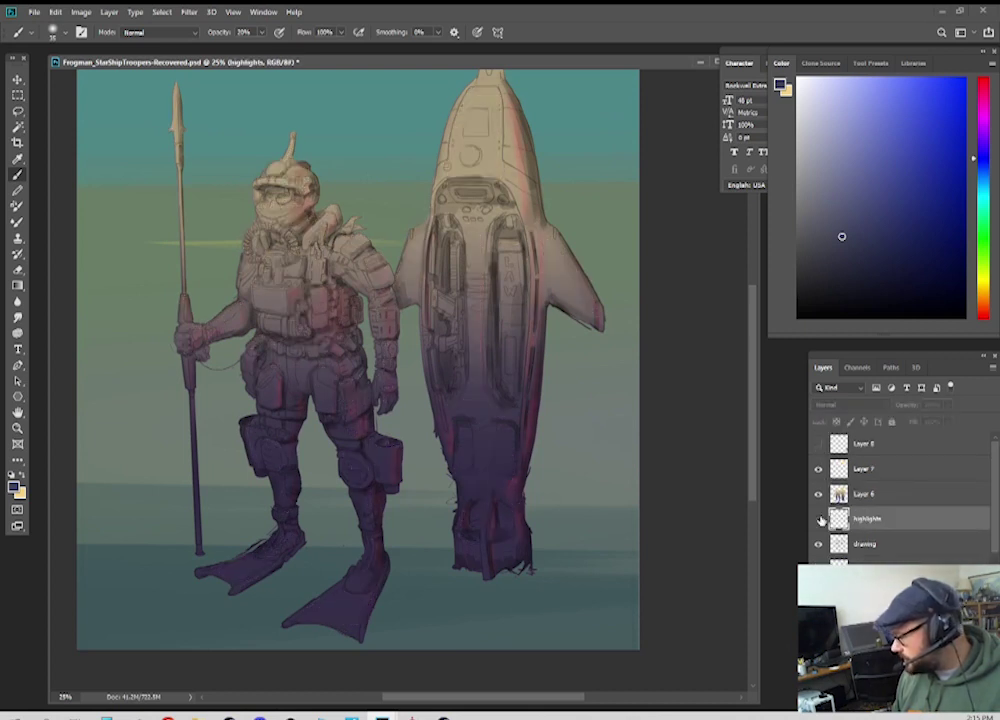
{"action": "left_click", "coordinate": [818, 518]}
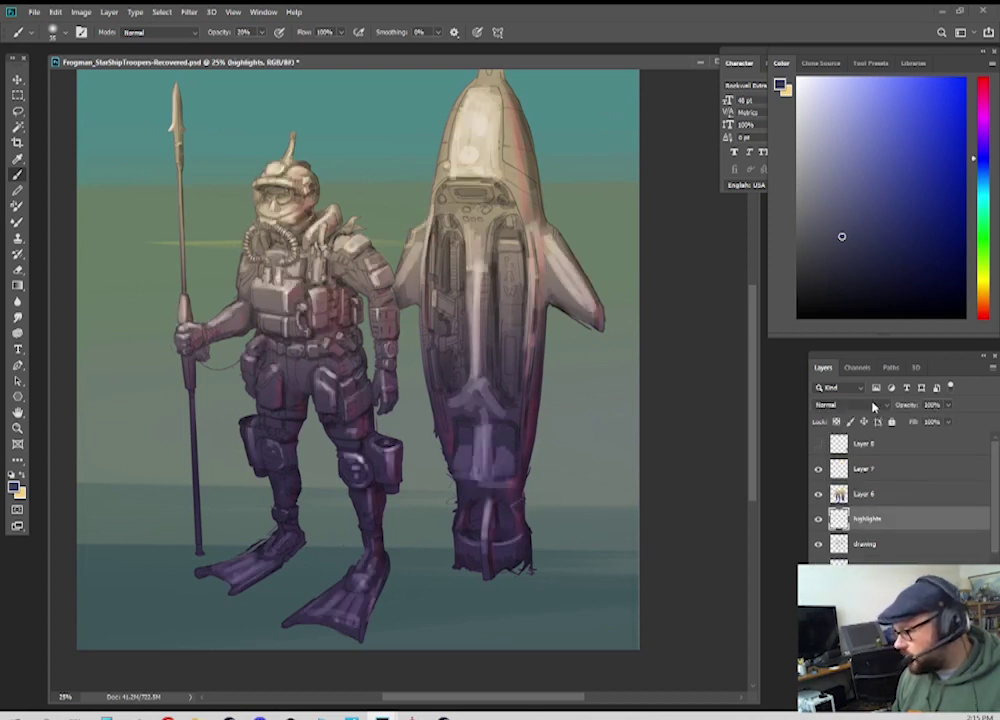
{"action": "left_click", "coordinate": [873, 405]}
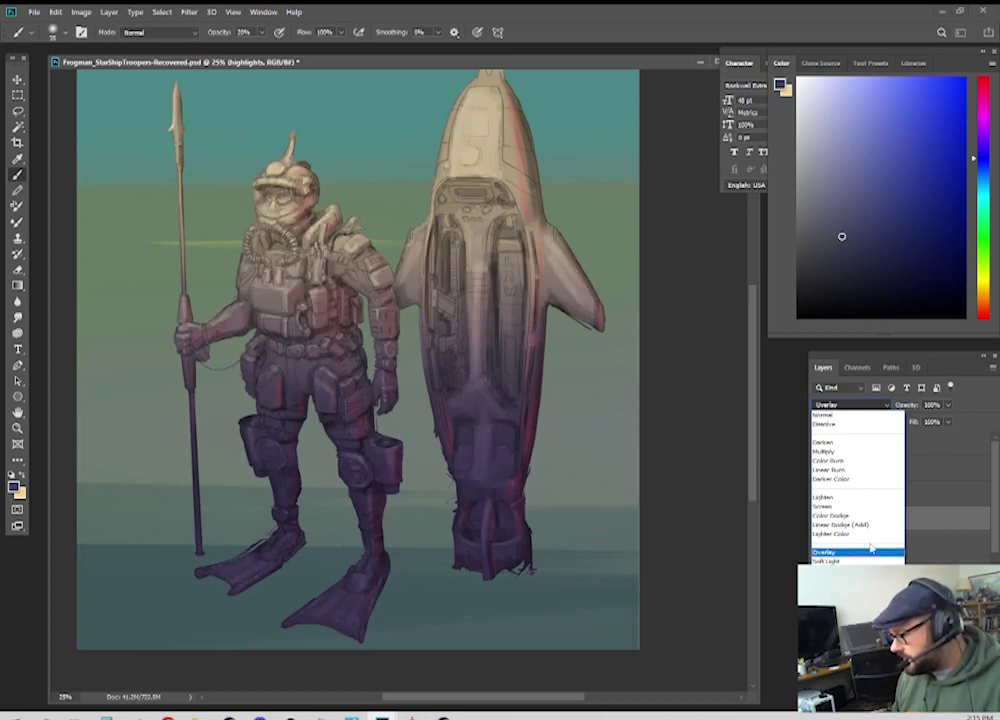
{"action": "left_click", "coordinate": [823, 414]}
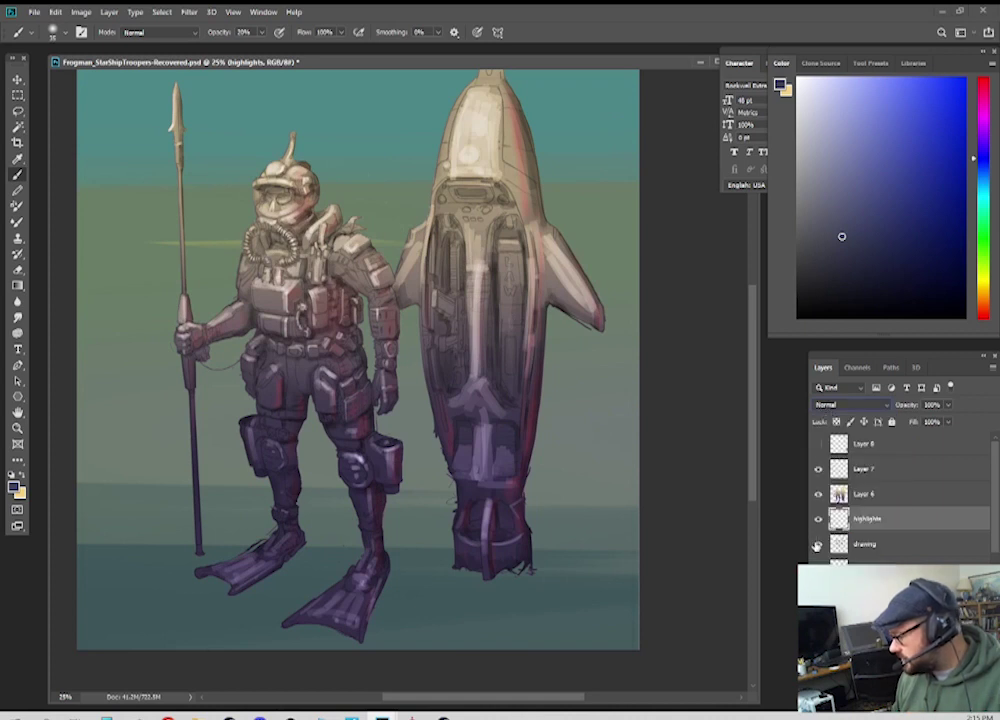
Step: Check the line art on the drawing layer and raise its opacity to 100%
{"action": "left_click", "coordinate": [817, 544]}
{"action": "left_click", "coordinate": [866, 544]}
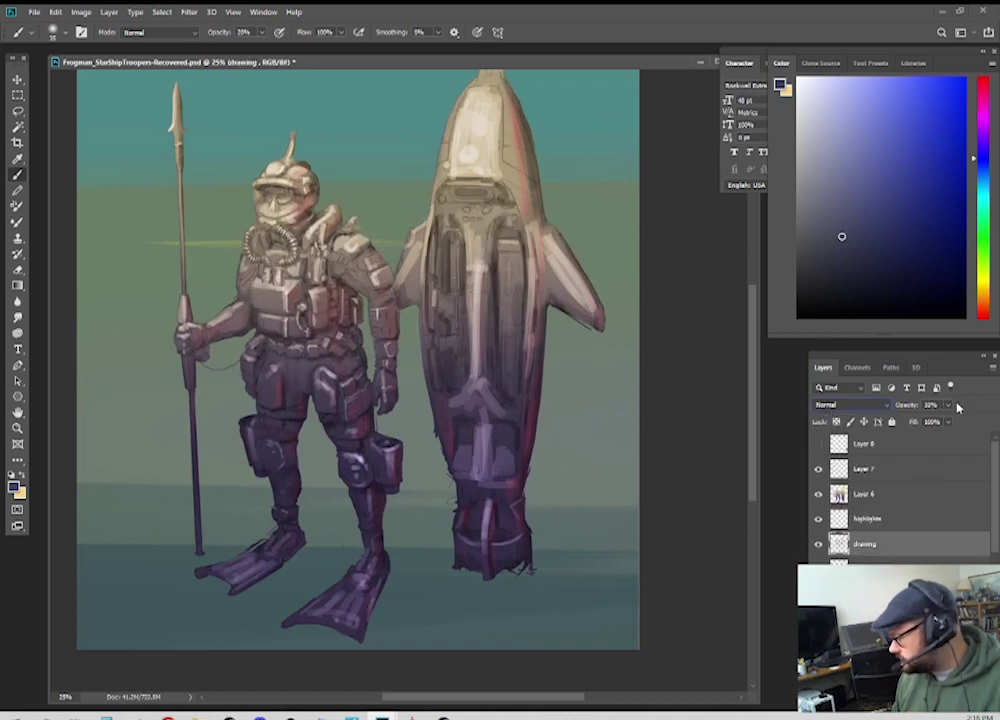
{"action": "mouse_move", "coordinate": [951, 407]}
{"action": "left_mouse_down"}
{"action": "mouse_move", "coordinate": [953, 420]}
{"action": "mouse_move", "coordinate": [990, 421]}
{"action": "left_mouse_up"}
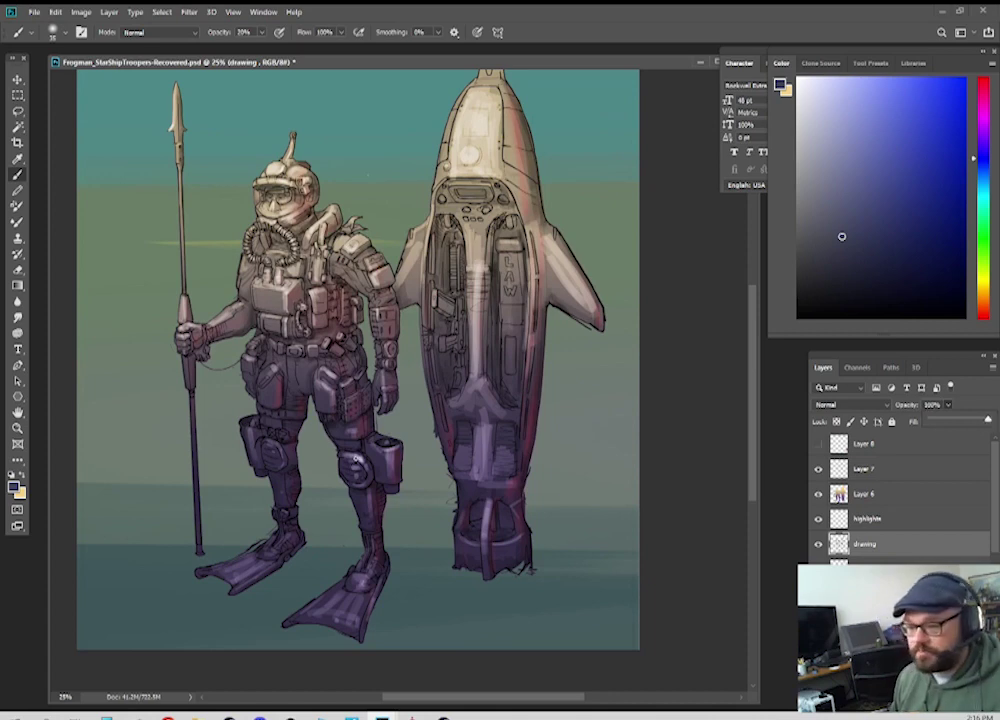
Step: Try out different blend modes on the shadows layer and settle on Vivid Light
{"action": "key", "text": "ctrl+plus"}
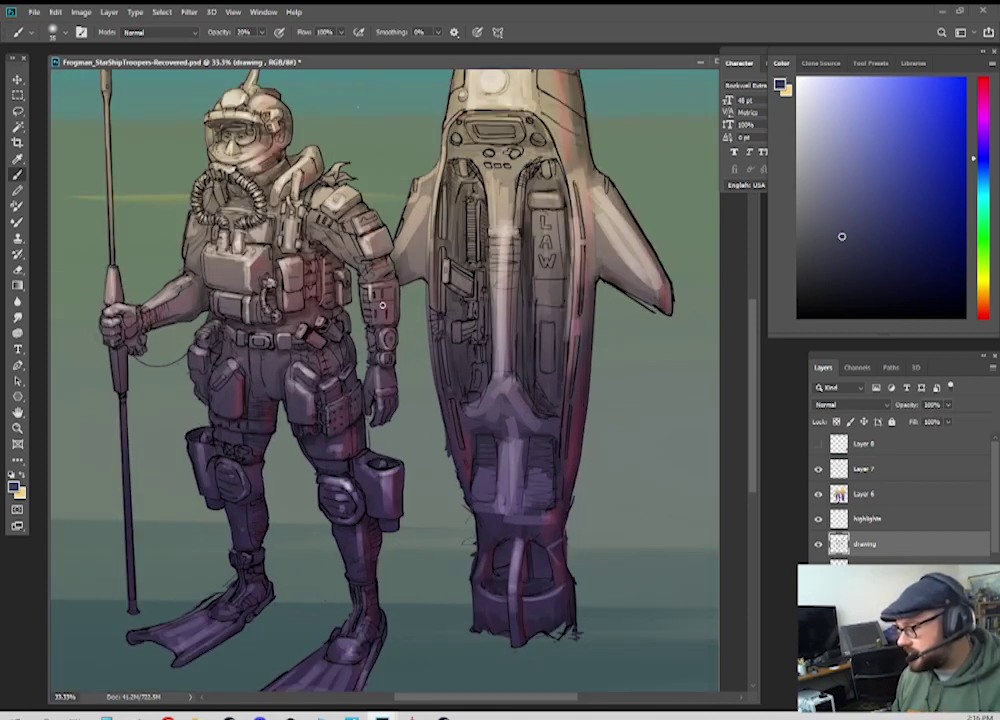
{"action": "left_click_drag", "start_coordinate": [378, 259], "coordinate": [376, 289]}
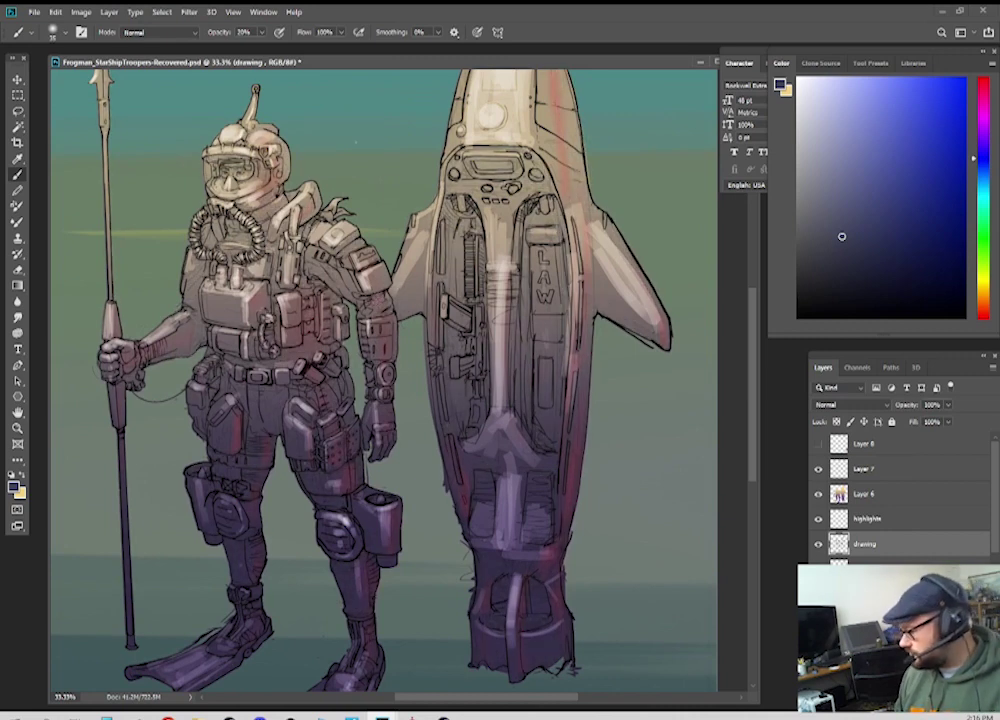
{"action": "key", "text": "alt+["}
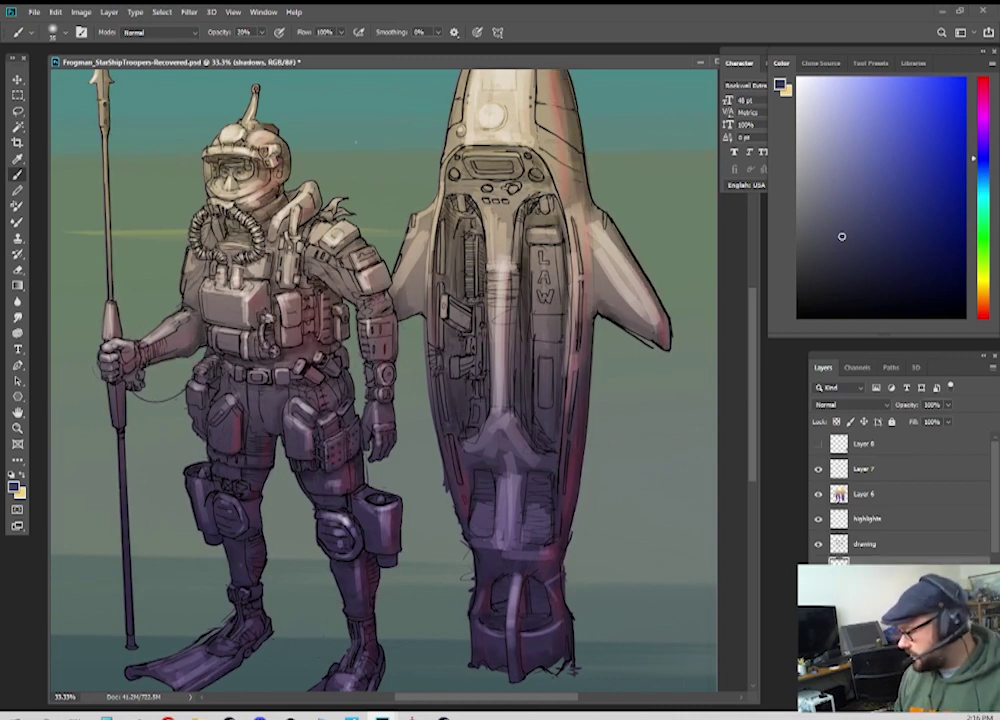
{"action": "left_click", "coordinate": [881, 405]}
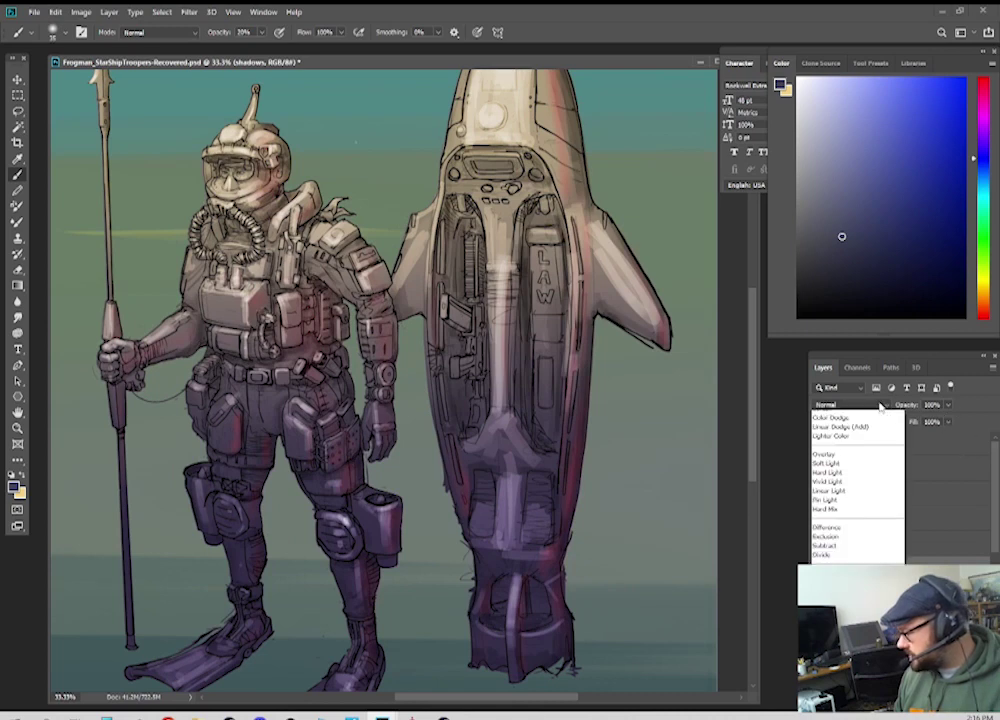
{"action": "scroll", "coordinate": [860, 440], "scroll_direction": "up", "scroll_amount": 3}
{"action": "left_click", "coordinate": [870, 416]}
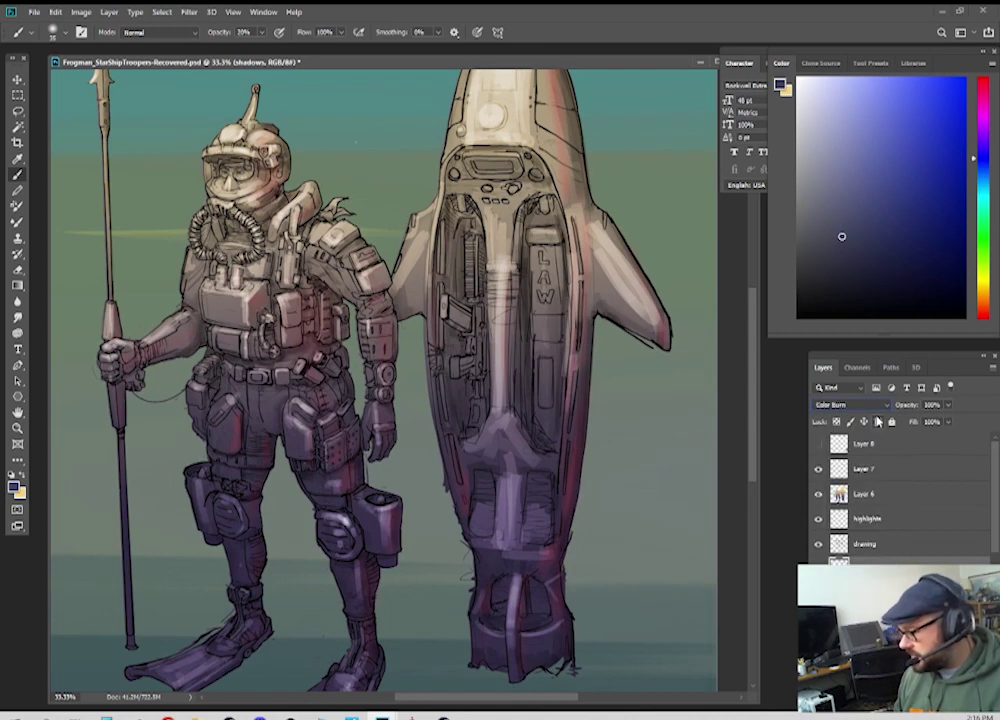
{"action": "key", "text": "Down"}
{"action": "key", "text": "Down"}
{"action": "key", "text": "Down"}
{"action": "key", "text": "Down"}
{"action": "key", "text": "Down"}
{"action": "key", "text": "Down"}
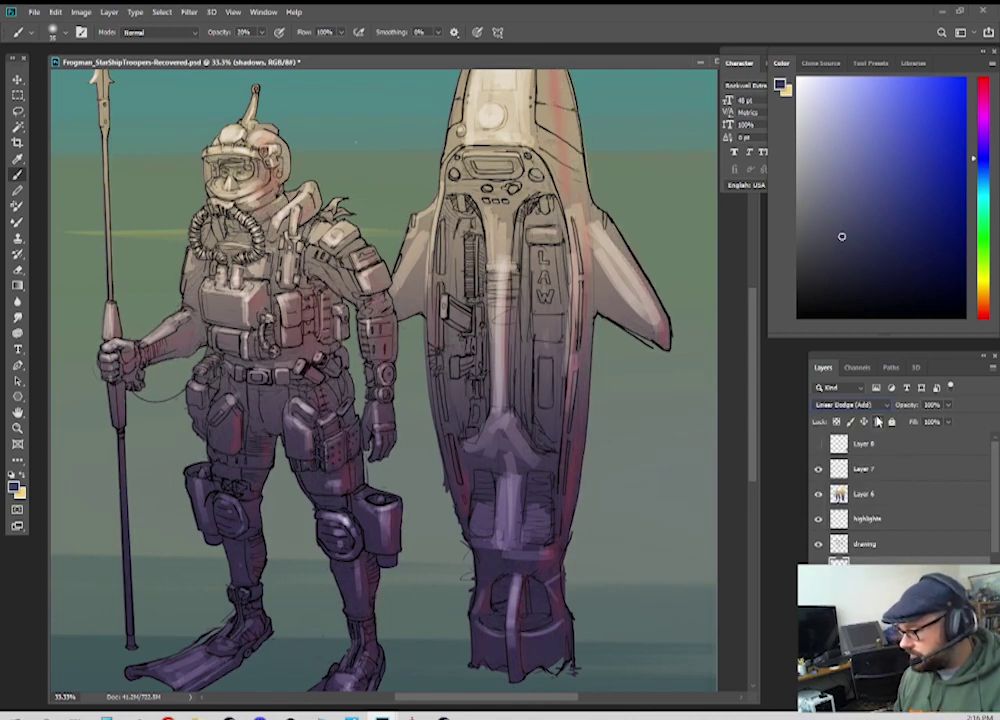
{"action": "key", "text": "Down"}
{"action": "key", "text": "Down"}
{"action": "key", "text": "Down"}
{"action": "key", "text": "Down"}
{"action": "key", "text": "Down"}
{"action": "key", "text": "Down"}
{"action": "key", "text": "Down"}
{"action": "key", "text": "Down"}
{"action": "key", "text": "Down"}
{"action": "key", "text": "Down"}
{"action": "key", "text": "Down"}
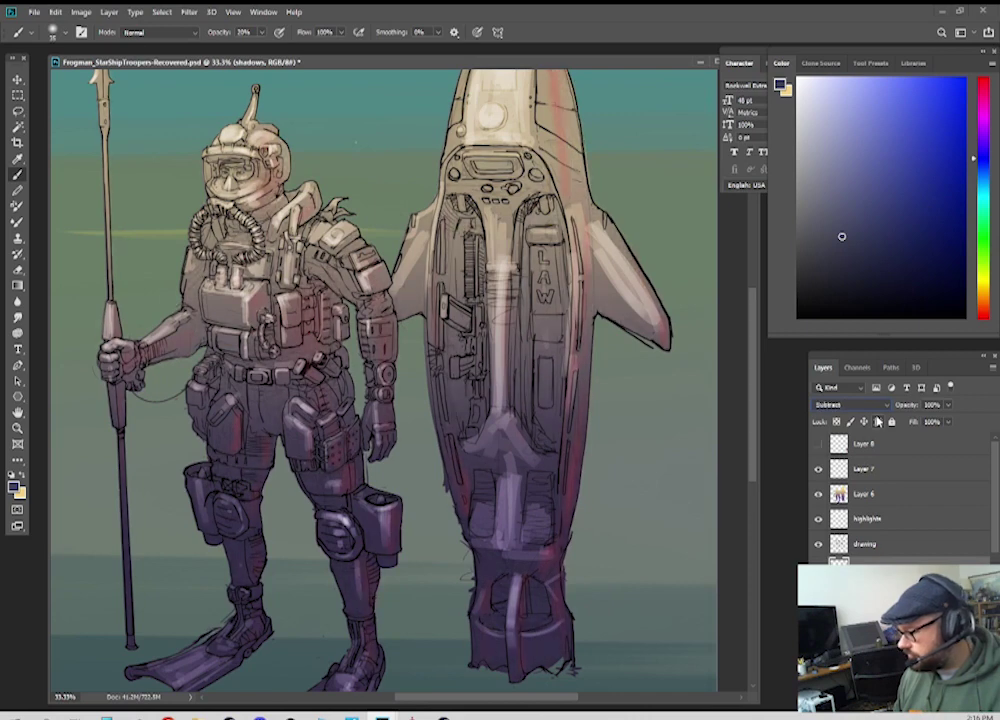
{"action": "key", "text": "Up"}
{"action": "key", "text": "Up"}
{"action": "key", "text": "Up"}
{"action": "key", "text": "Up"}
{"action": "key", "text": "Up"}
{"action": "key", "text": "Up"}
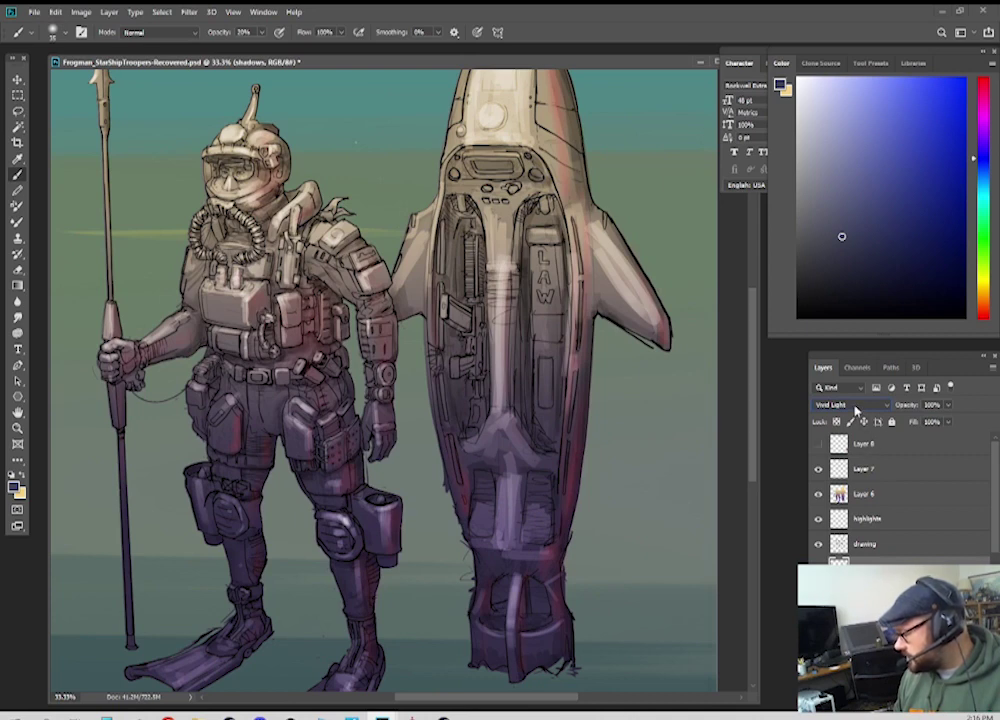
Step: Compare the figures with and without the drawing layer and move that layer above Layer 6
{"action": "left_click", "coordinate": [866, 548]}
{"action": "left_click", "coordinate": [816, 545]}
{"action": "left_click", "coordinate": [816, 545]}
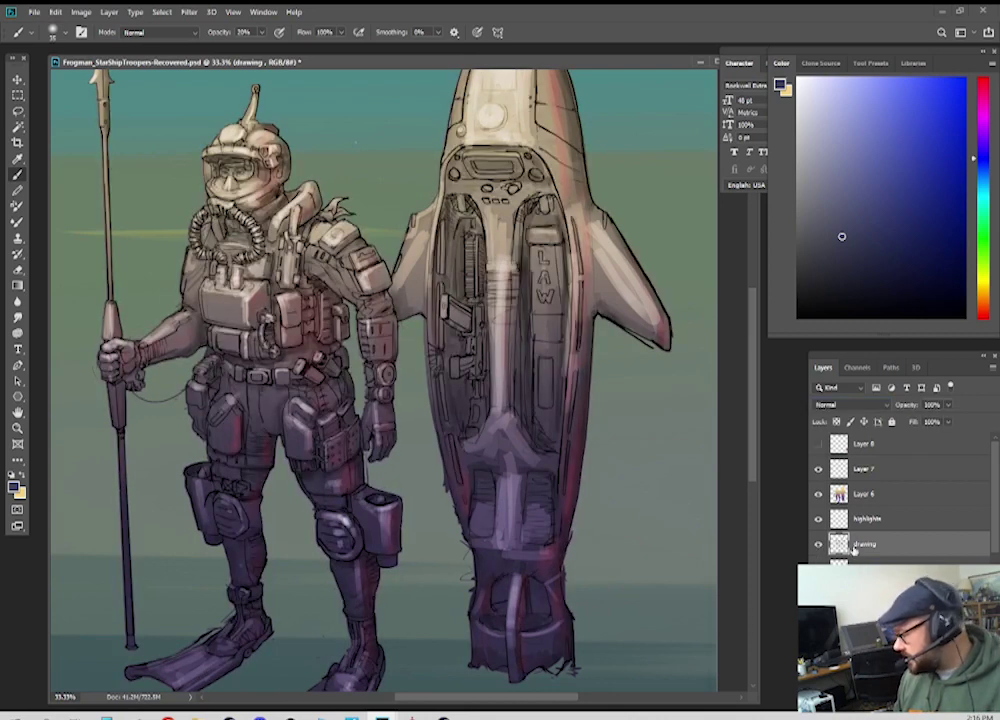
{"action": "left_click_drag", "start_coordinate": [838, 544], "coordinate": [845, 487]}
Step: Try out the blend modes from Dissolve through Luminosity on the drawing layer and return it to Normal
{"action": "left_click", "coordinate": [858, 405]}
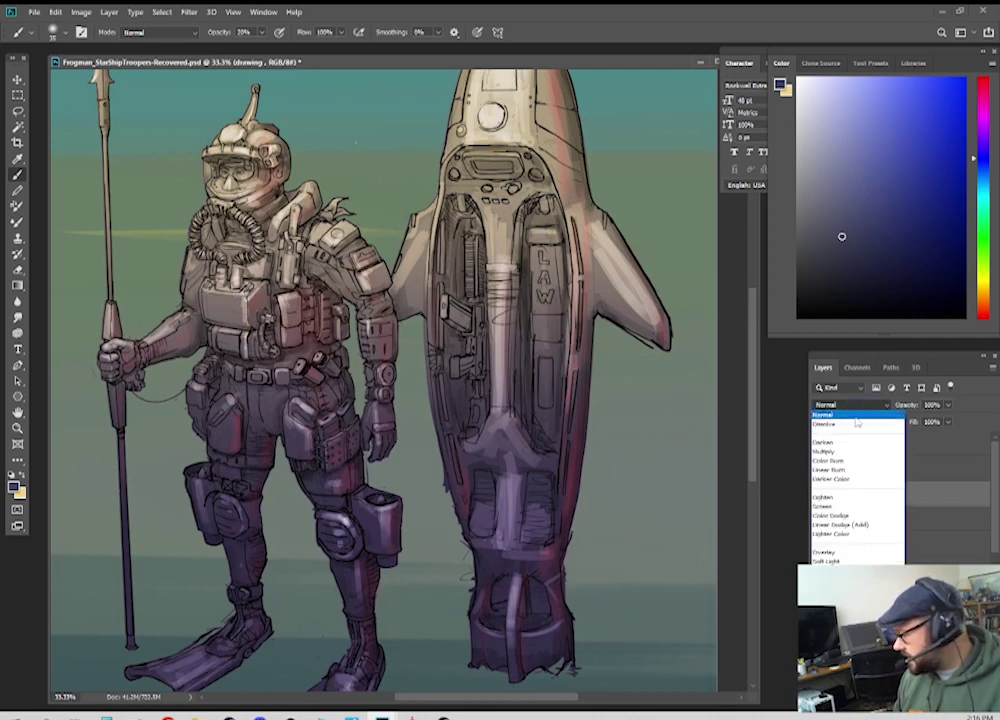
{"action": "left_click", "coordinate": [856, 422]}
{"action": "key", "text": "Down"}
{"action": "key", "text": "Down"}
{"action": "key", "text": "Down"}
{"action": "key", "text": "Down"}
{"action": "key", "text": "Down"}
{"action": "key", "text": "Down"}
{"action": "key", "text": "Down"}
{"action": "key", "text": "Down"}
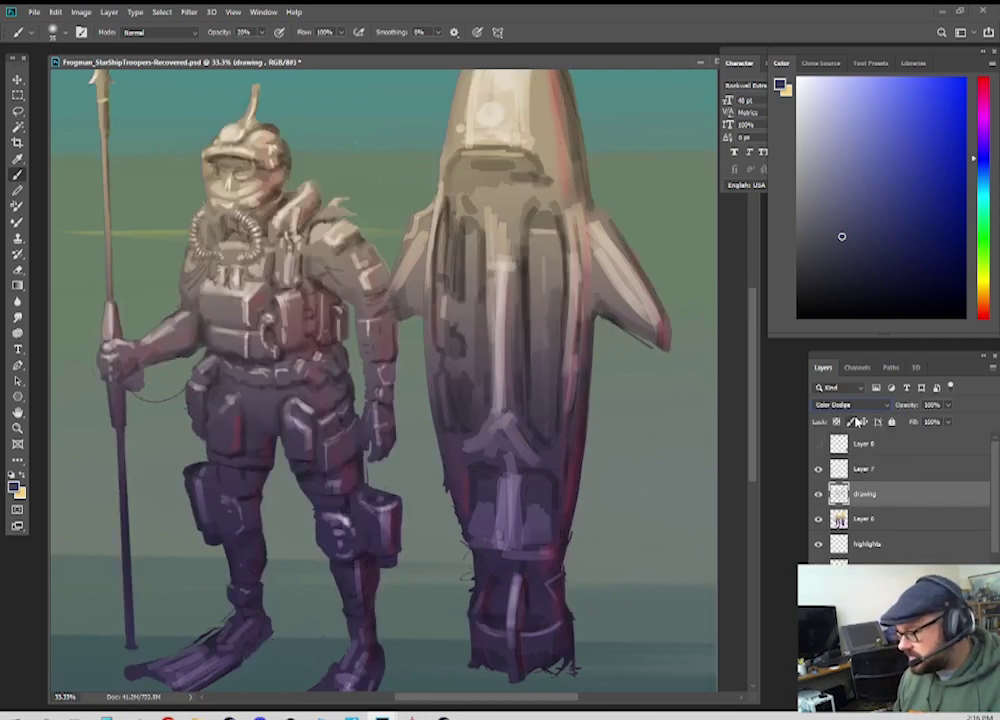
{"action": "key", "text": "Down"}
{"action": "key", "text": "Down"}
{"action": "key", "text": "Down"}
{"action": "key", "text": "Down"}
{"action": "key", "text": "Down"}
{"action": "key", "text": "Down"}
{"action": "key", "text": "Down"}
{"action": "key", "text": "Down"}
{"action": "key", "text": "Down"}
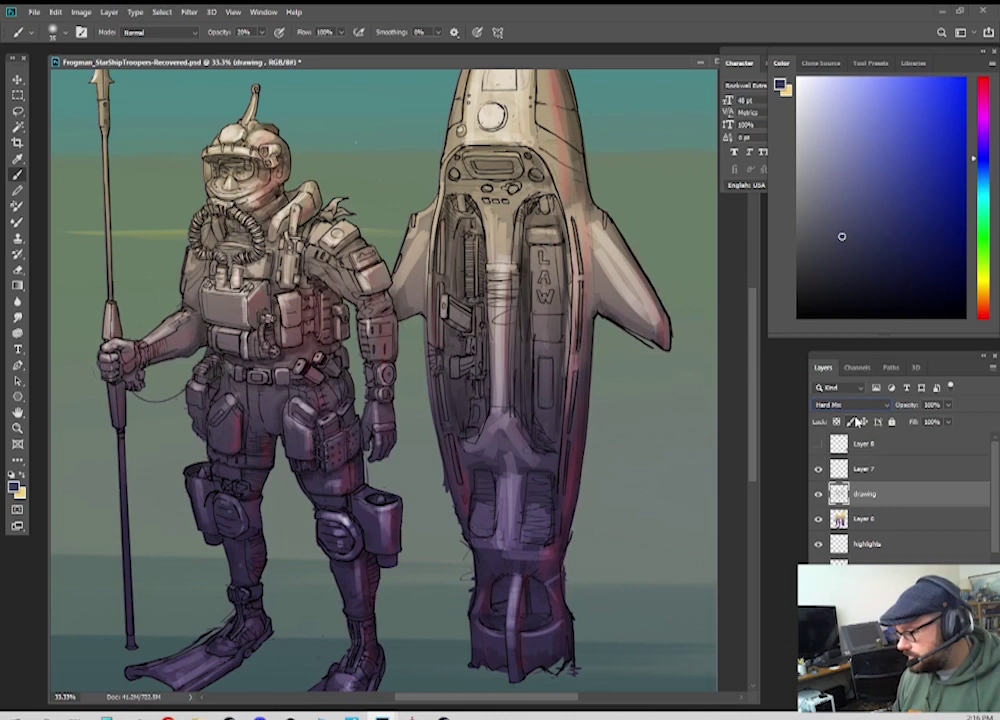
{"action": "key", "text": "shift+plus"}
{"action": "key", "text": "shift+plus"}
{"action": "key", "text": "shift+plus"}
{"action": "key", "text": "shift+plus"}
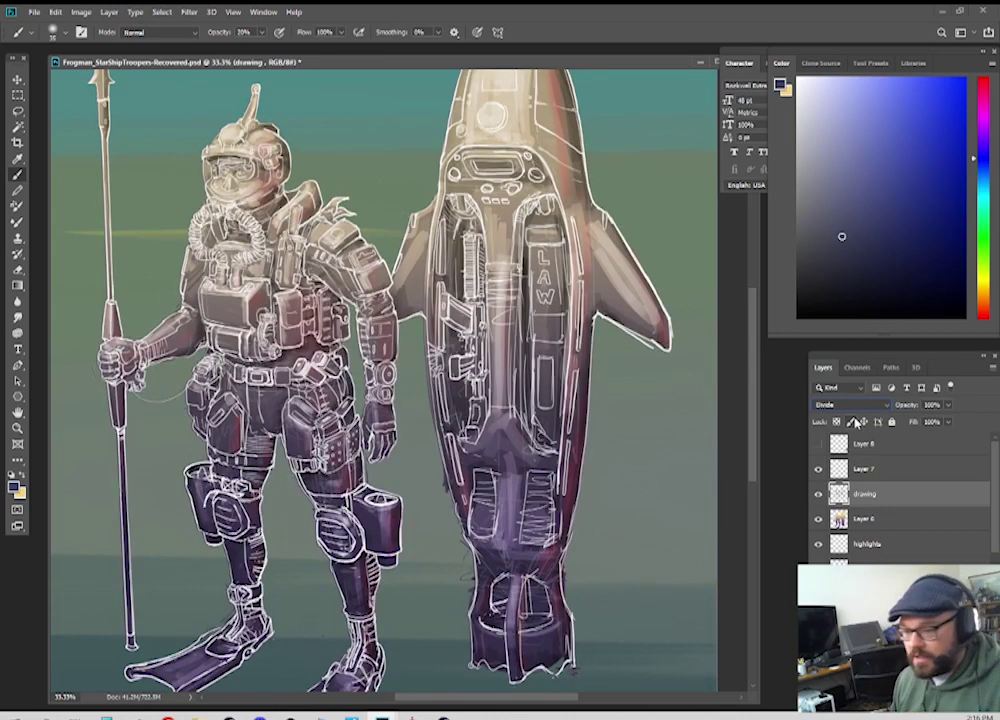
{"action": "key", "text": "shift+plus"}
{"action": "key", "text": "shift+plus"}
{"action": "key", "text": "shift+plus"}
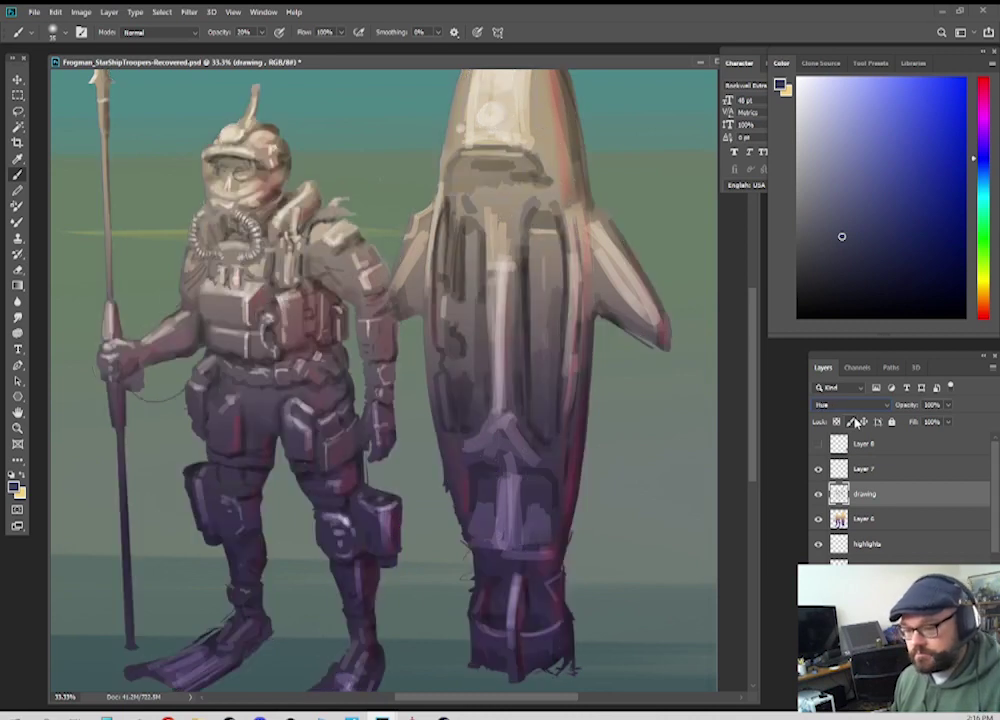
{"action": "key", "text": "shift+plus"}
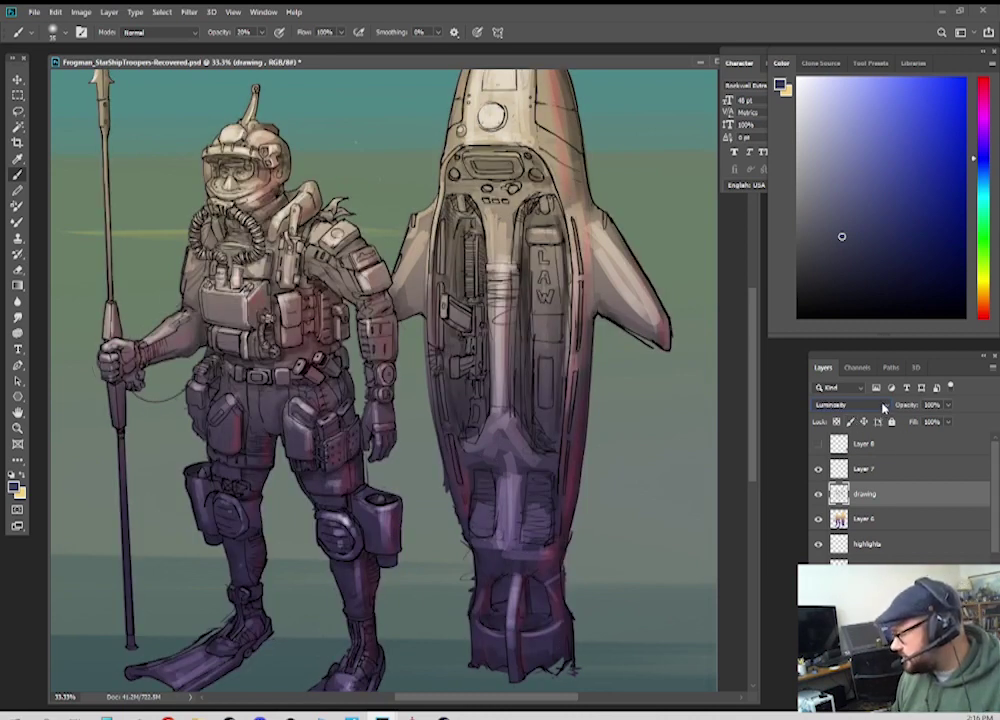
{"action": "left_click", "coordinate": [883, 407]}
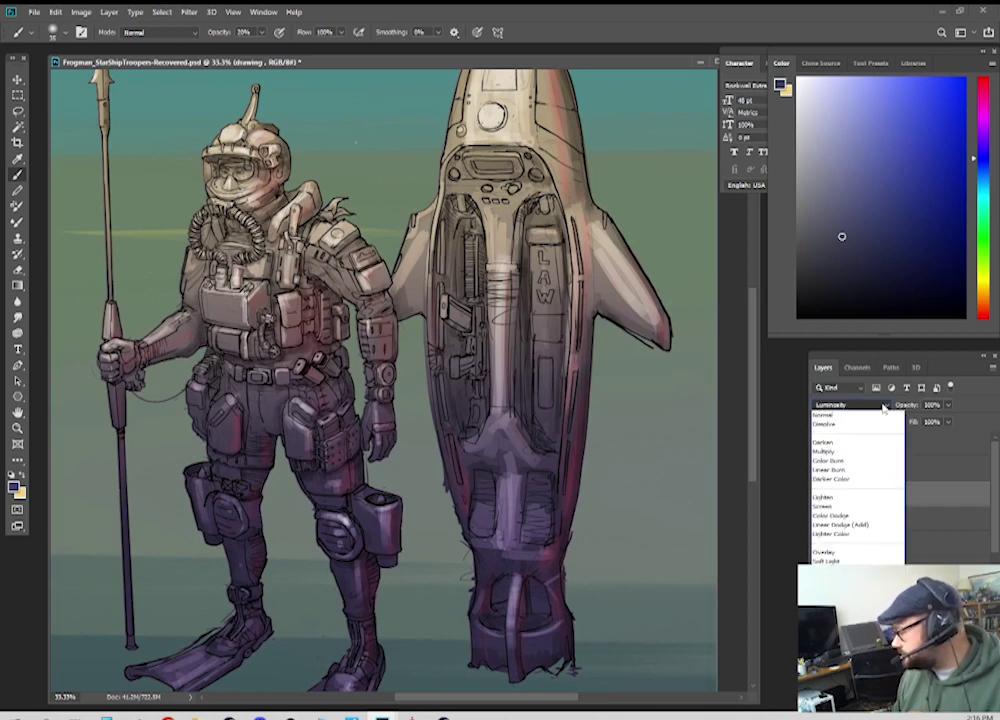
{"action": "left_click", "coordinate": [870, 415]}
Step: Lower the drawing layer's opacity to 80% and compare the art with and without the line work
{"action": "mouse_move", "coordinate": [947, 404]}
{"action": "left_mouse_down"}
{"action": "mouse_move", "coordinate": [922, 421]}
{"action": "mouse_move", "coordinate": [938, 424]}
{"action": "left_mouse_up"}
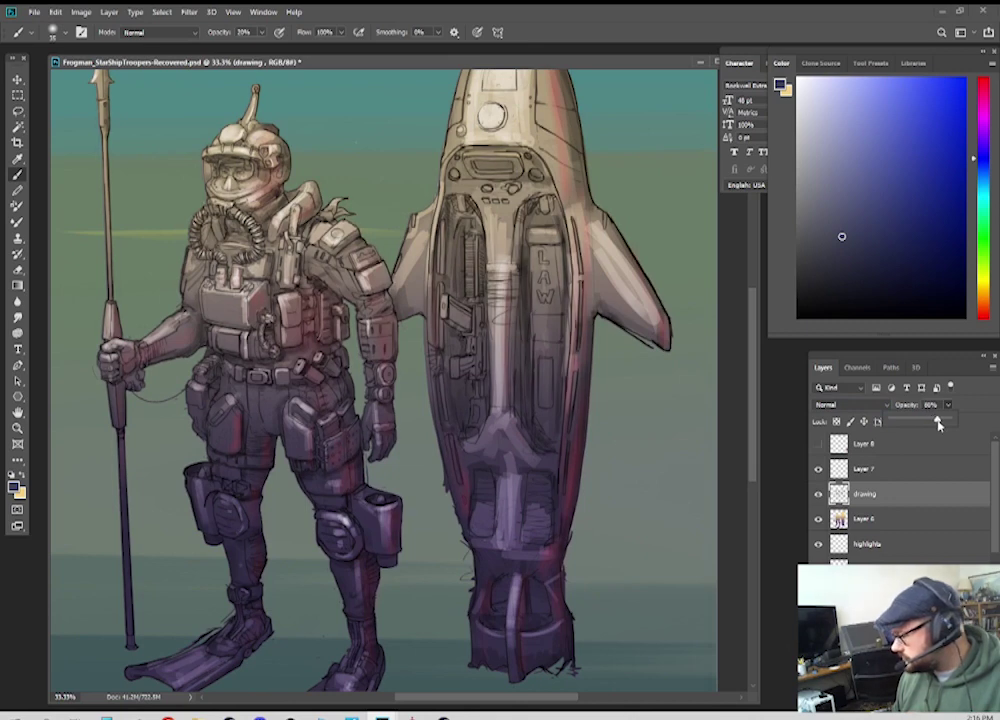
{"action": "left_click", "coordinate": [817, 496]}
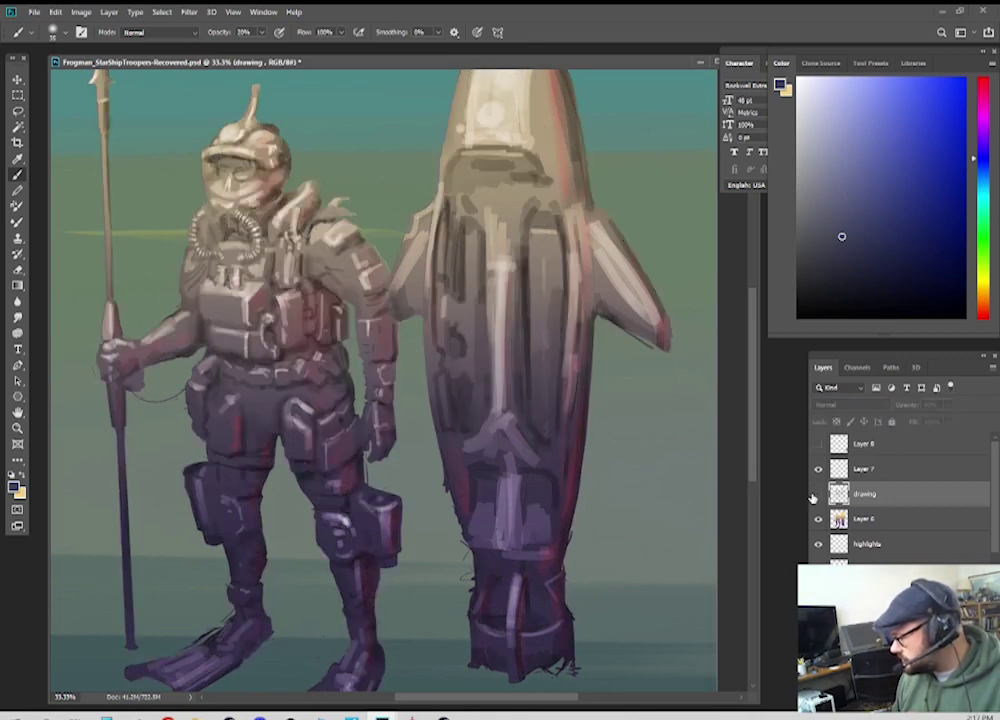
{"action": "left_click", "coordinate": [817, 496]}
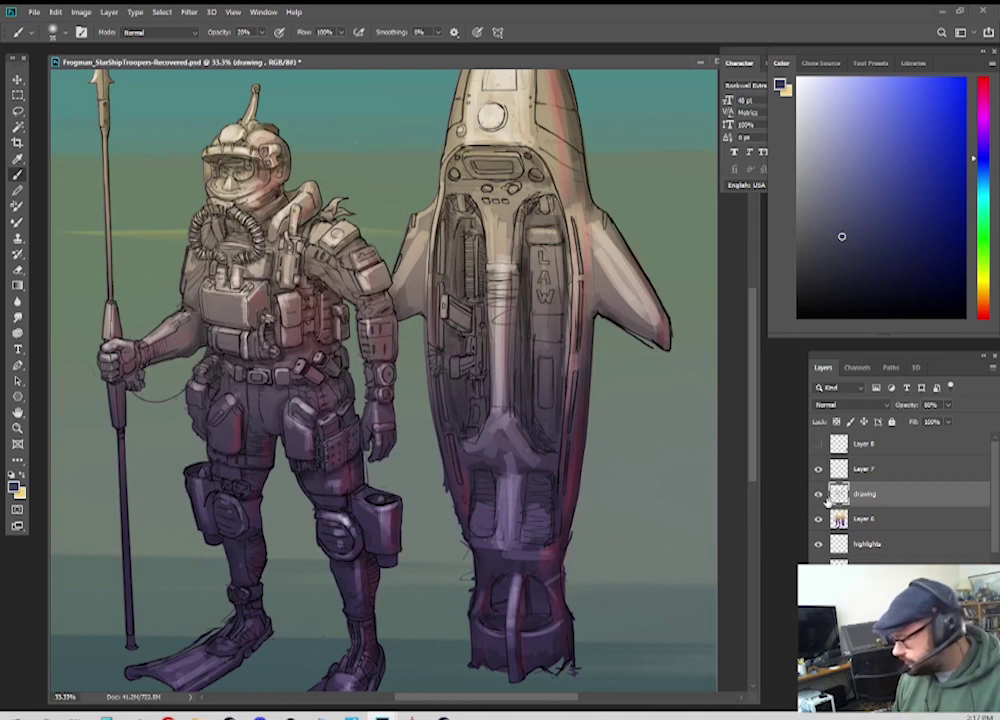
Step: Check what Layer 7 contributes to the figures and rename it "red fill"
{"action": "left_click", "coordinate": [820, 469]}
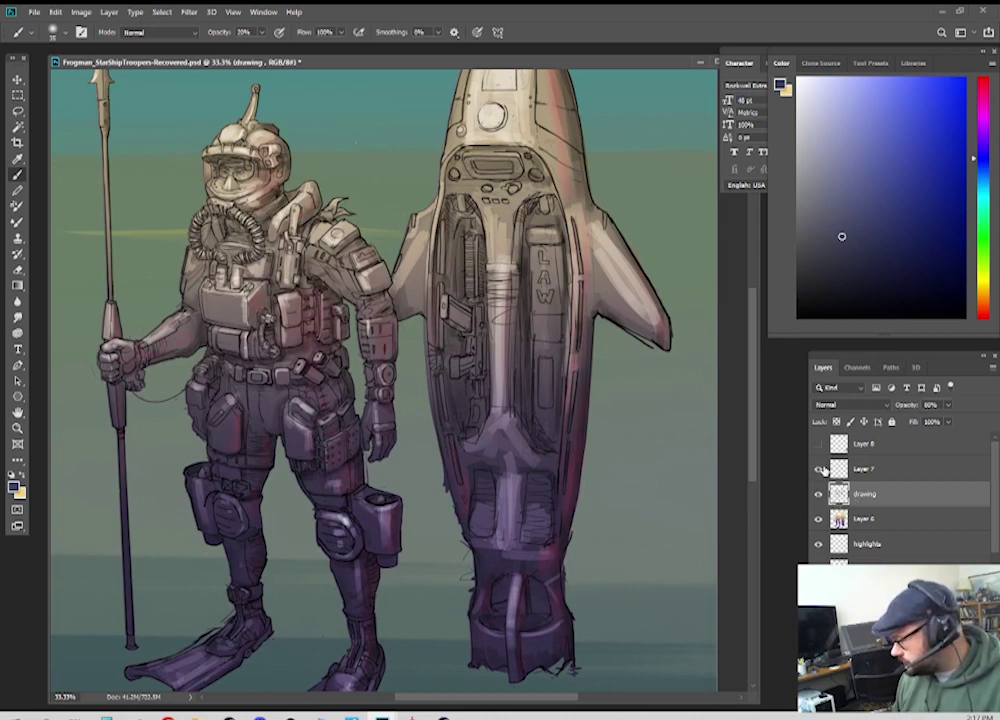
{"action": "double_click", "coordinate": [863, 470]}
{"action": "type", "text": "red"}
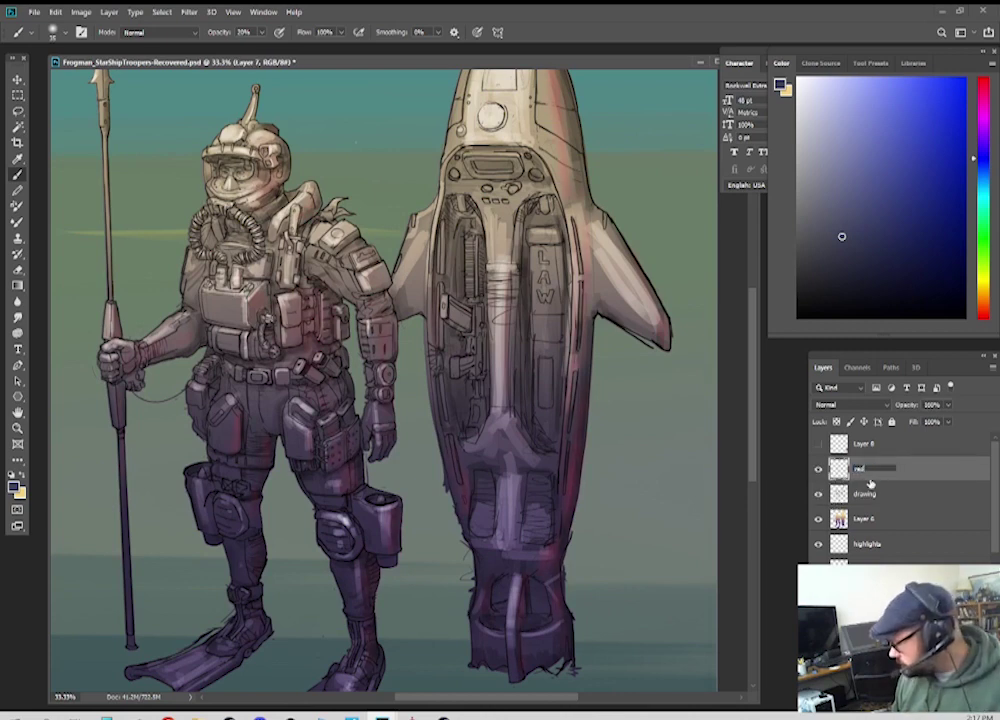
{"action": "type", "text": " fill"}
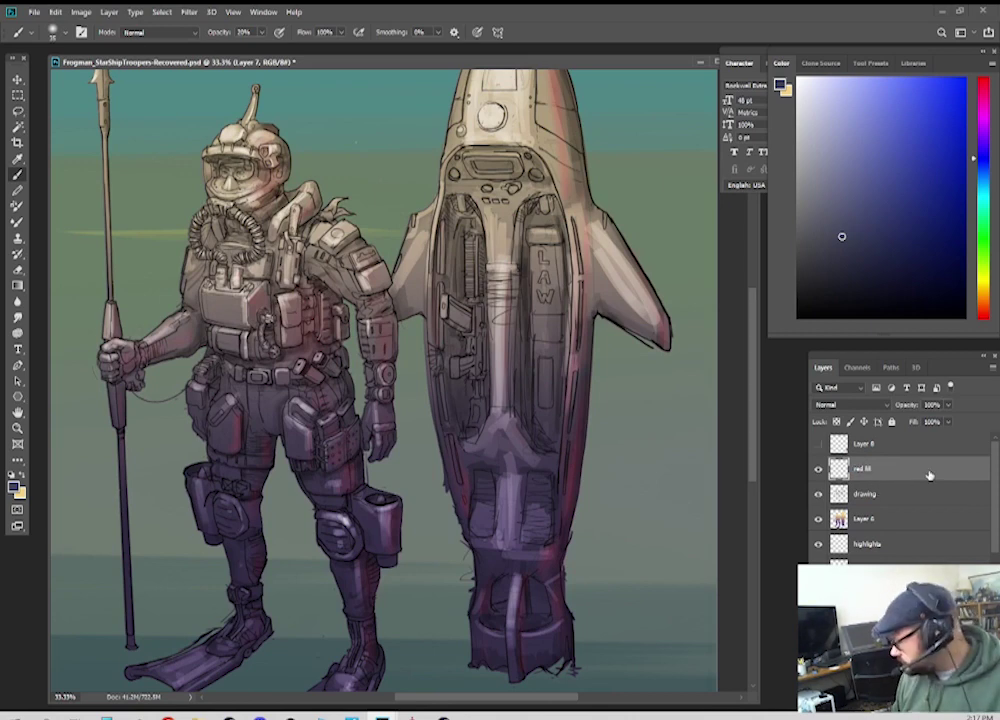
{"action": "key", "text": "Return"}
Step: Try the highlights layer above the drawing layer, compare the art with and without it, and return it below Layer 6
{"action": "left_click", "coordinate": [849, 494]}
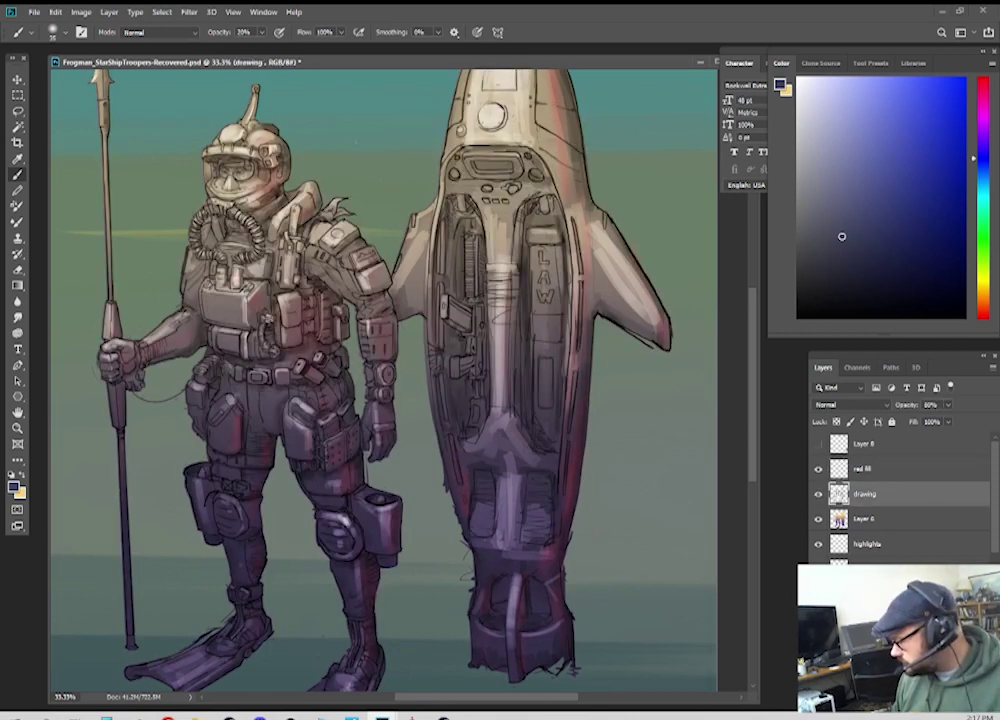
{"action": "left_click_drag", "start_coordinate": [858, 543], "coordinate": [840, 490]}
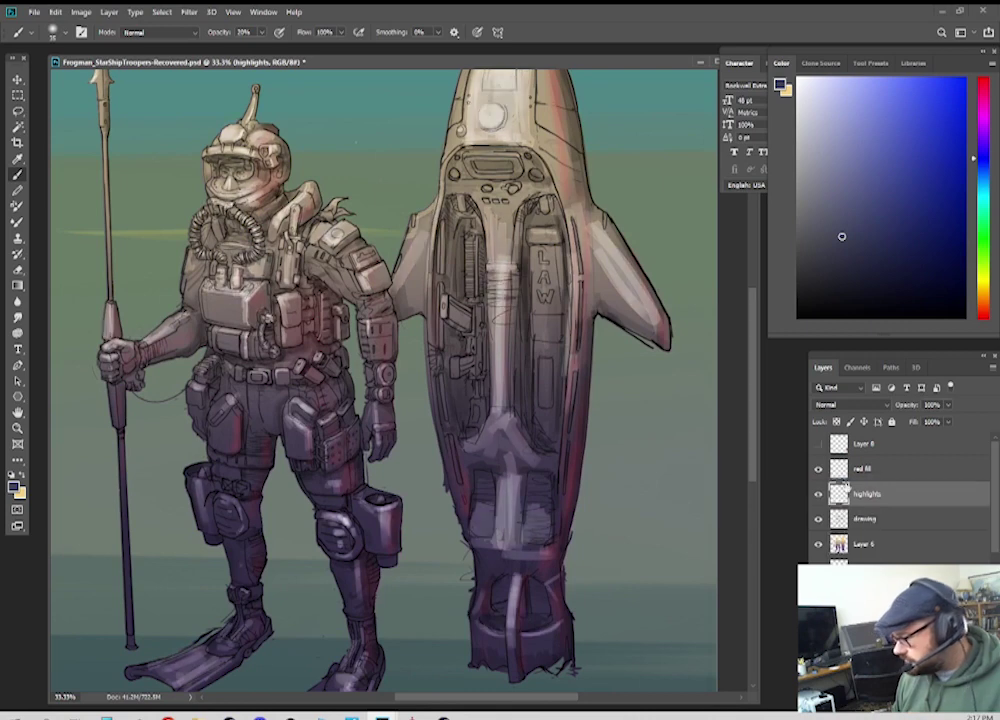
{"action": "left_click", "coordinate": [818, 495]}
{"action": "left_click", "coordinate": [818, 495]}
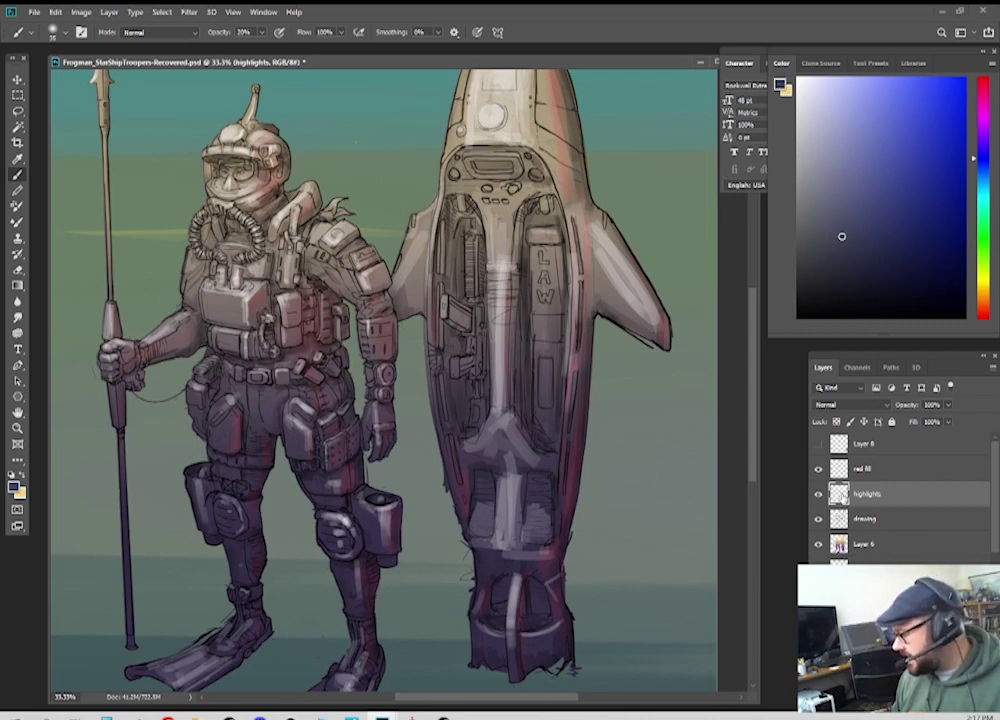
{"action": "left_click_drag", "start_coordinate": [845, 497], "coordinate": [848, 556]}
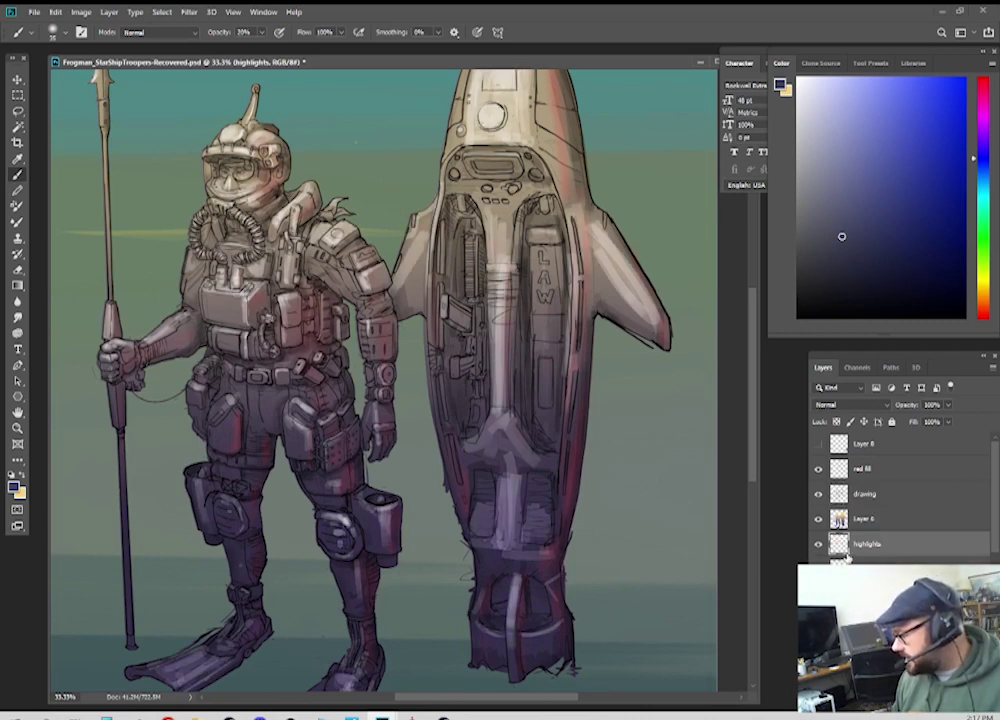
Step: Compare the figures with and without the Layer 6 tint, leave it hidden and move the drawing layer directly below it
{"action": "left_click", "coordinate": [864, 500]}
{"action": "left_click", "coordinate": [818, 520]}
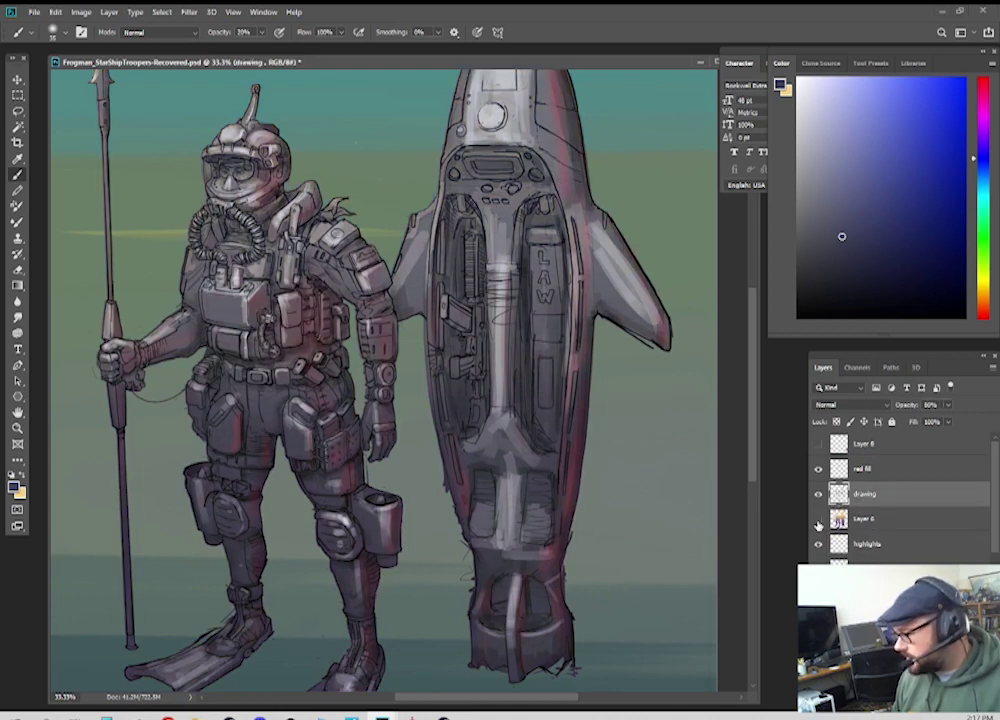
{"action": "left_click", "coordinate": [818, 520]}
{"action": "left_click", "coordinate": [818, 520]}
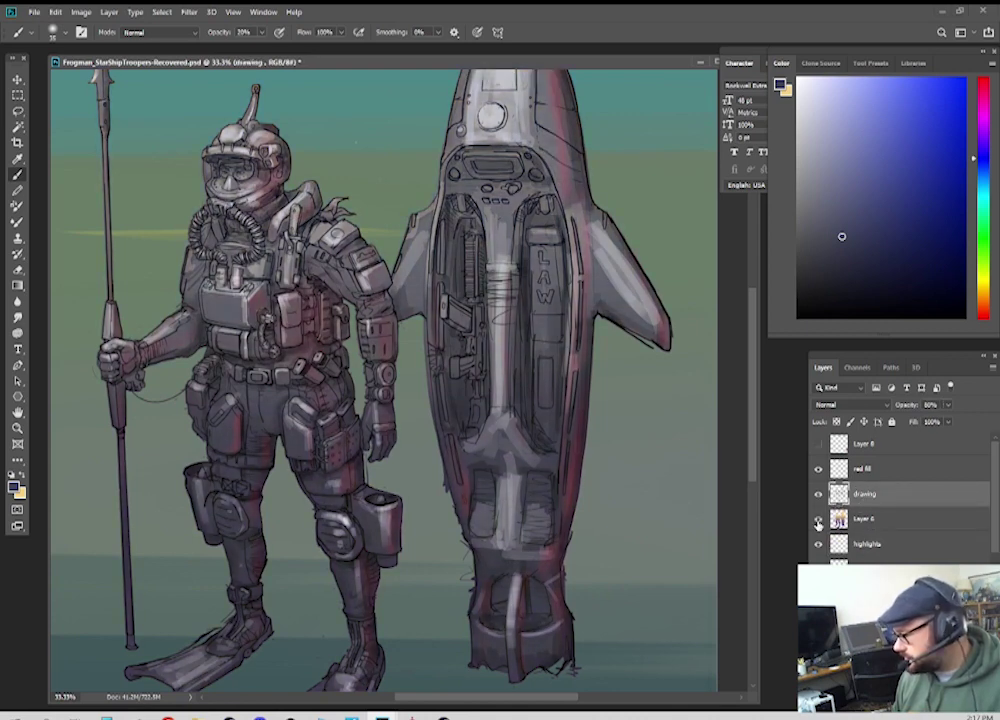
{"action": "left_click", "coordinate": [818, 520]}
{"action": "left_click_drag", "start_coordinate": [840, 494], "coordinate": [840, 531]}
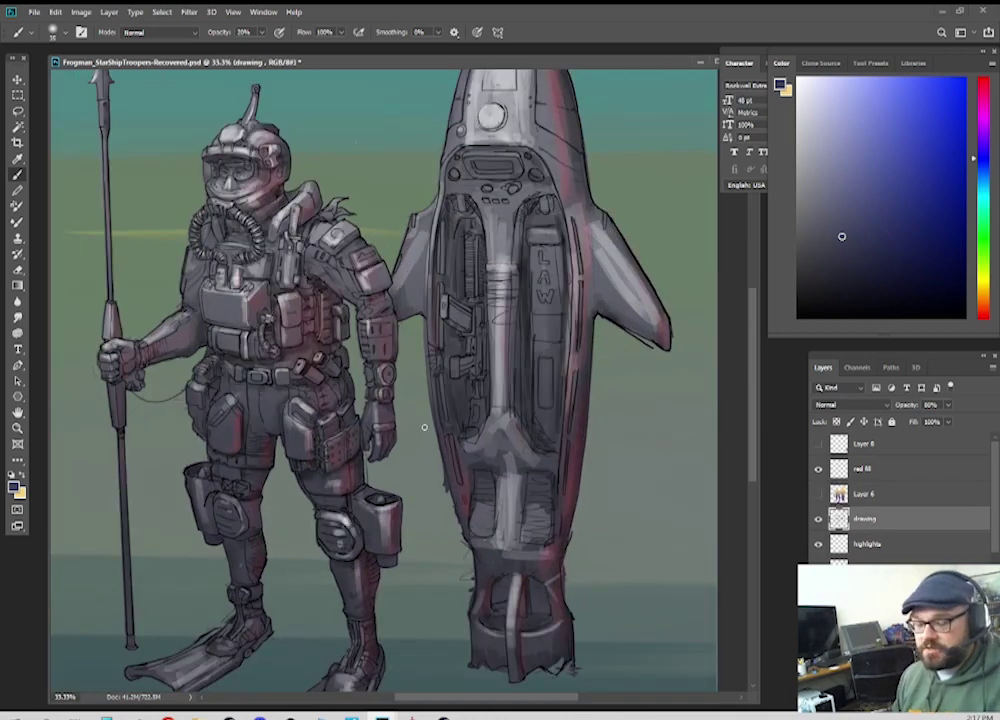
Step: Show the Layer 6 tint again and lower its opacity to 61%
{"action": "scroll", "coordinate": [424, 427], "scroll_direction": "down", "scroll_amount": 1}
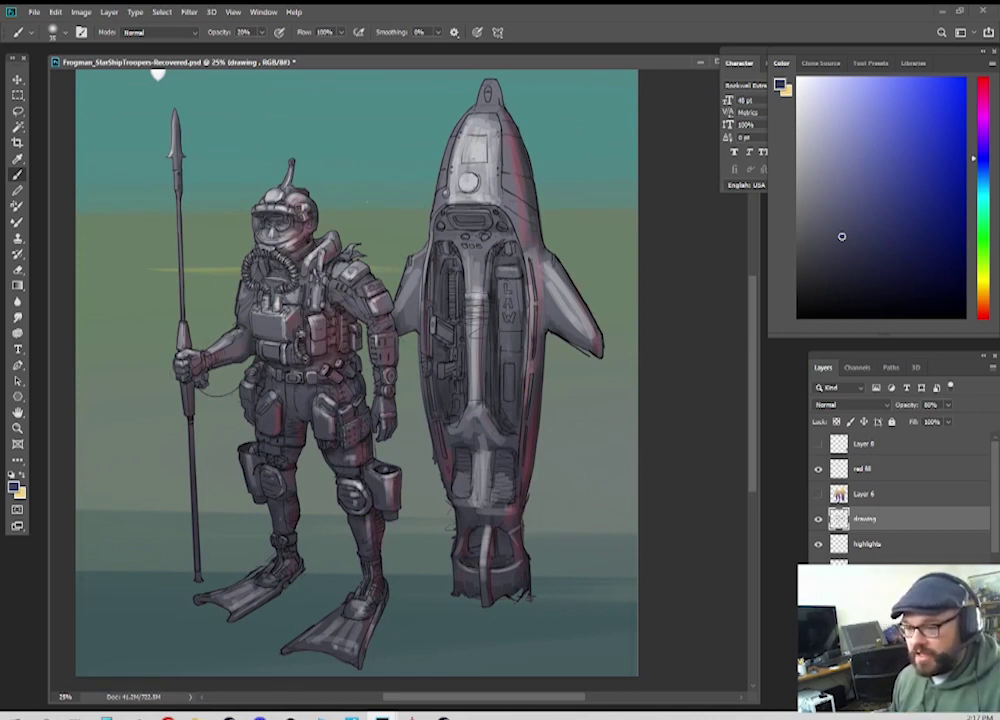
{"action": "key", "text": "ctrl+plus"}
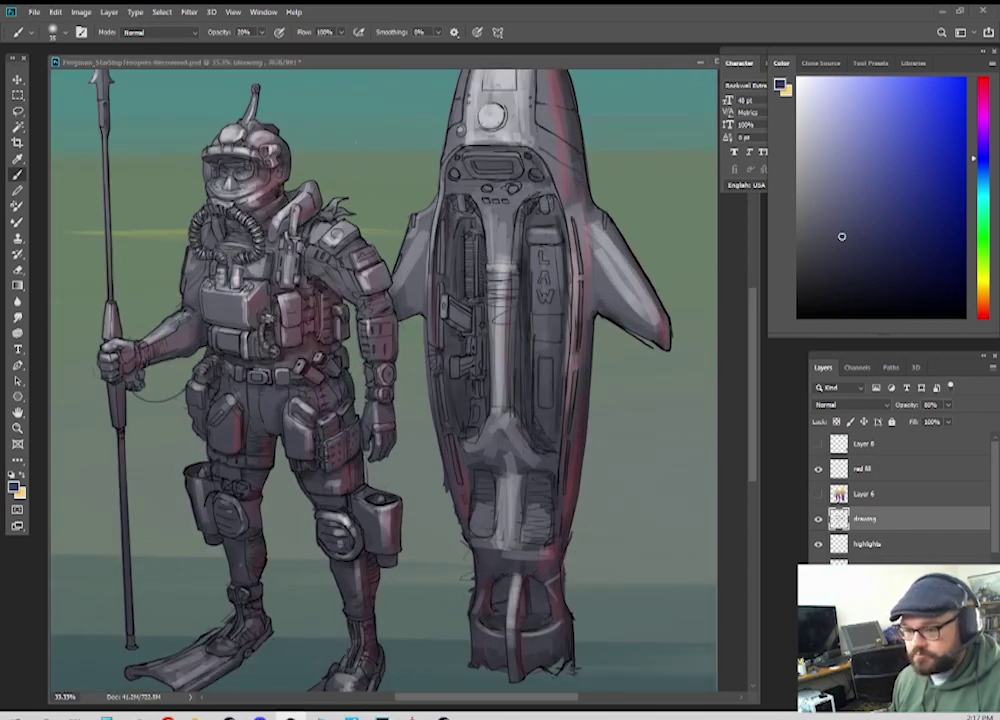
{"action": "left_click", "coordinate": [818, 494]}
{"action": "left_click", "coordinate": [858, 494]}
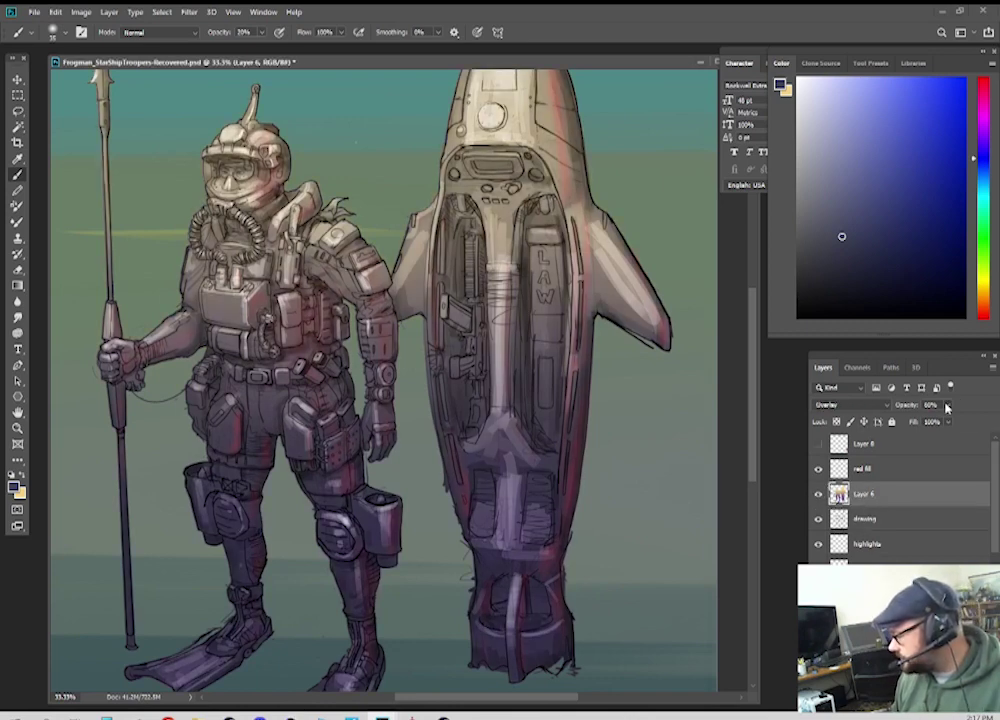
{"action": "left_click", "coordinate": [948, 405]}
{"action": "mouse_move", "coordinate": [946, 419]}
{"action": "left_mouse_down"}
{"action": "mouse_move", "coordinate": [933, 419]}
{"action": "mouse_move", "coordinate": [946, 422]}
{"action": "left_mouse_up"}
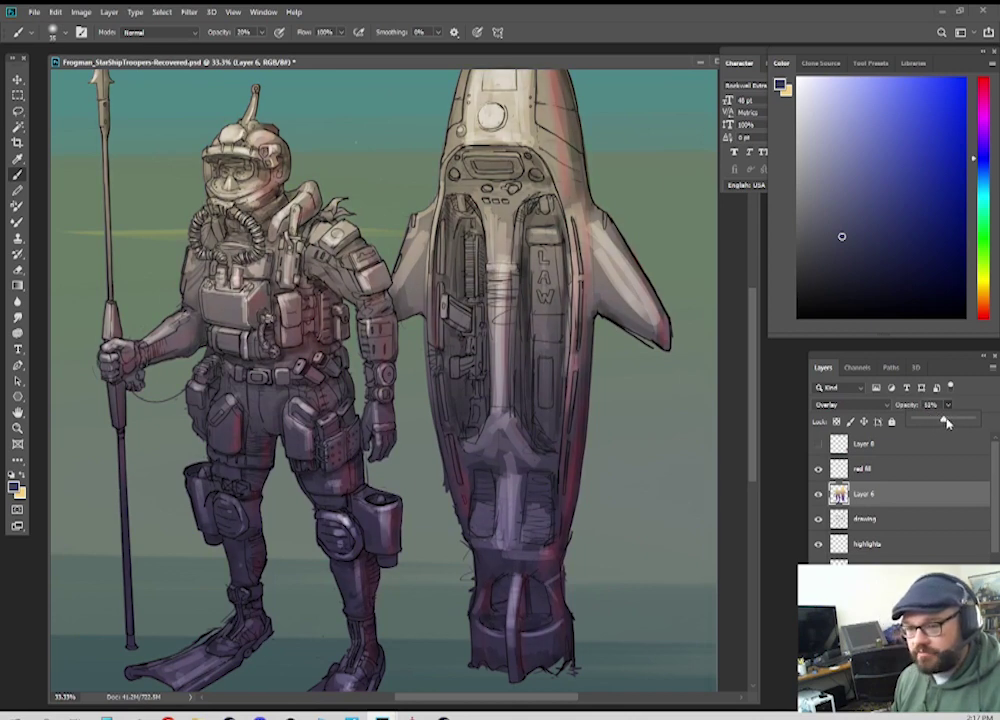
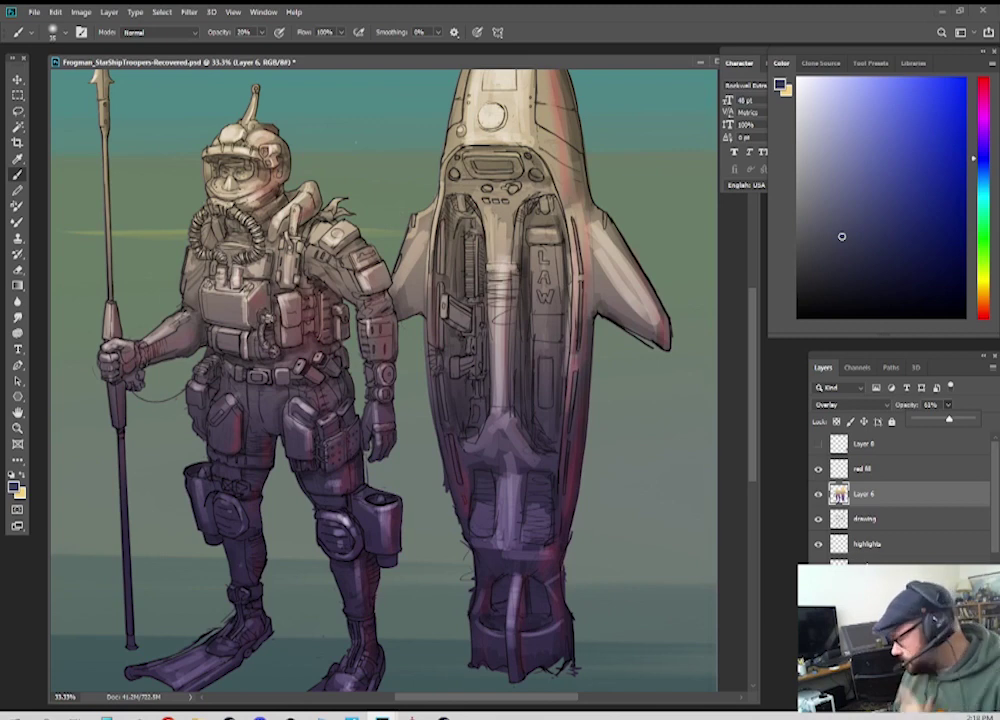
Step: Hide the red fill layer and the green gradient background, checking the figures briefly without the plain grey backdrop
{"action": "left_click", "coordinate": [818, 468]}
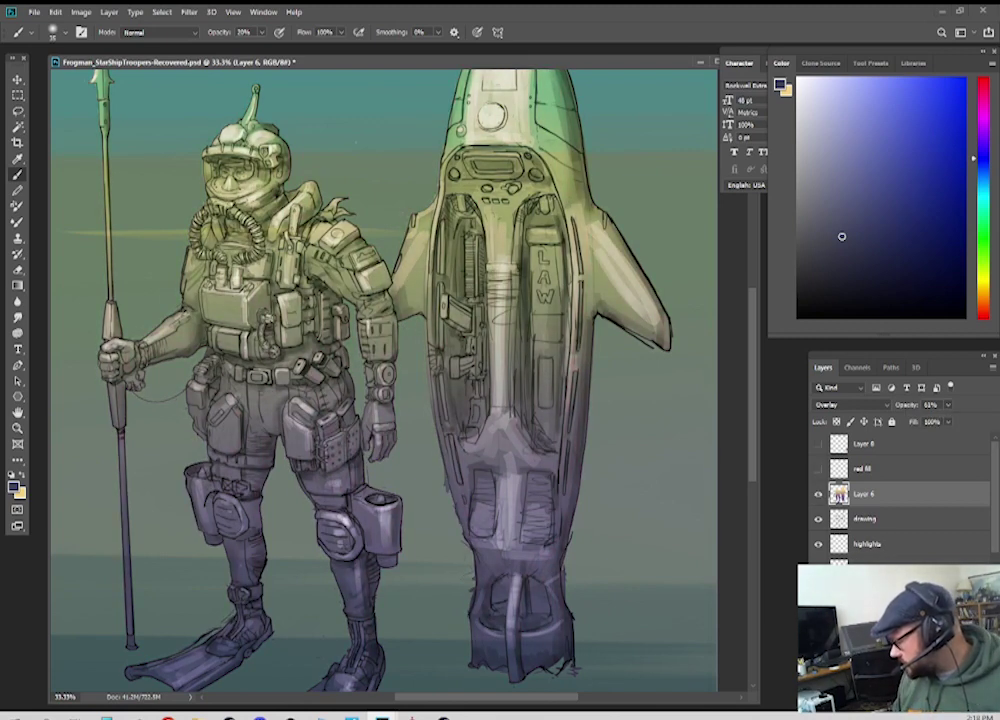
{"action": "scroll", "coordinate": [895, 490], "scroll_direction": "down", "scroll_amount": 3}
{"action": "scroll", "coordinate": [895, 490], "scroll_direction": "down", "scroll_amount": 2}
{"action": "left_click", "coordinate": [818, 514]}
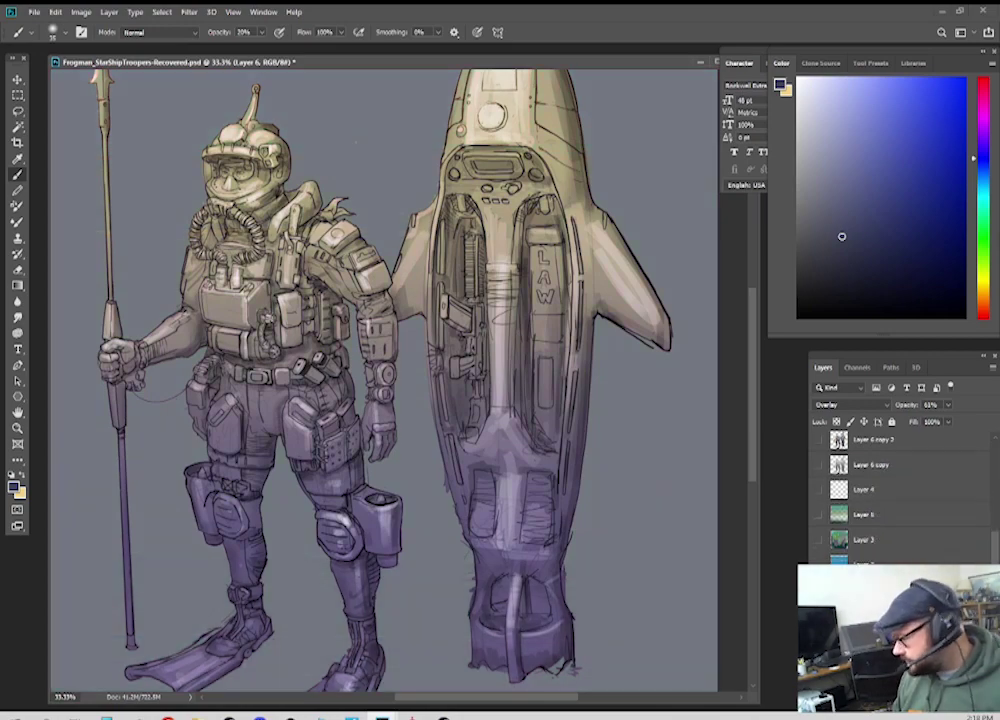
{"action": "scroll", "coordinate": [895, 490], "scroll_direction": "up", "scroll_amount": 2}
{"action": "scroll", "coordinate": [900, 495], "scroll_direction": "down", "scroll_amount": 2}
{"action": "left_click", "coordinate": [818, 589]}
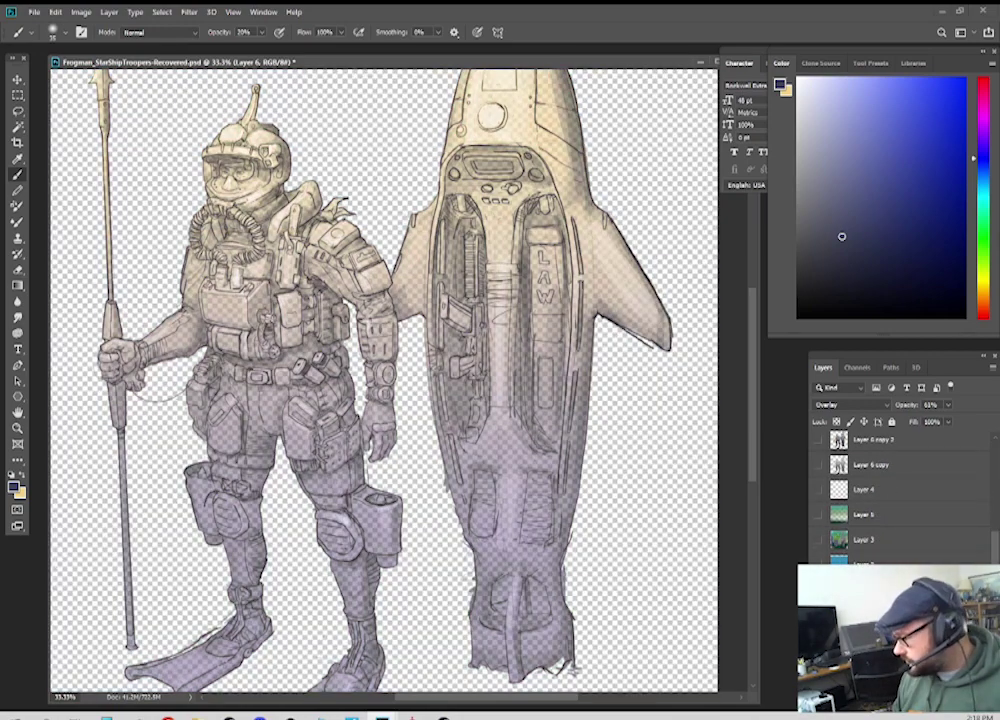
{"action": "left_click", "coordinate": [818, 589]}
{"action": "scroll", "coordinate": [818, 514], "scroll_direction": "up", "scroll_amount": 3}
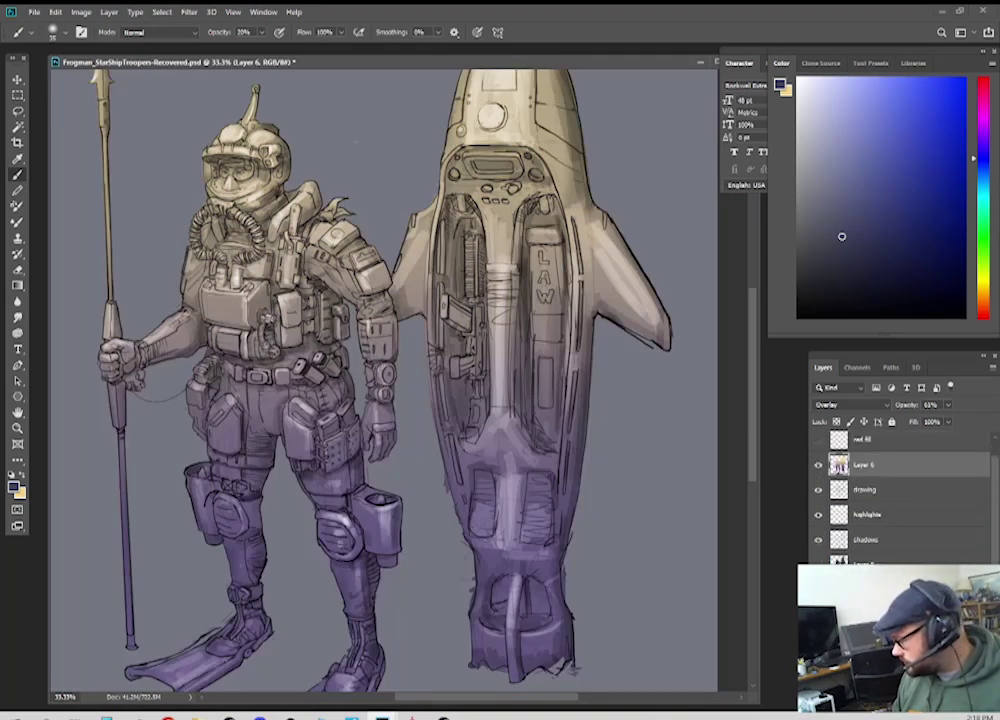
Step: Group Layer 6 and move the highlights and shadows layers into the group above it
{"action": "key", "text": "ctrl+g"}
{"action": "left_click", "coordinate": [855, 478]}
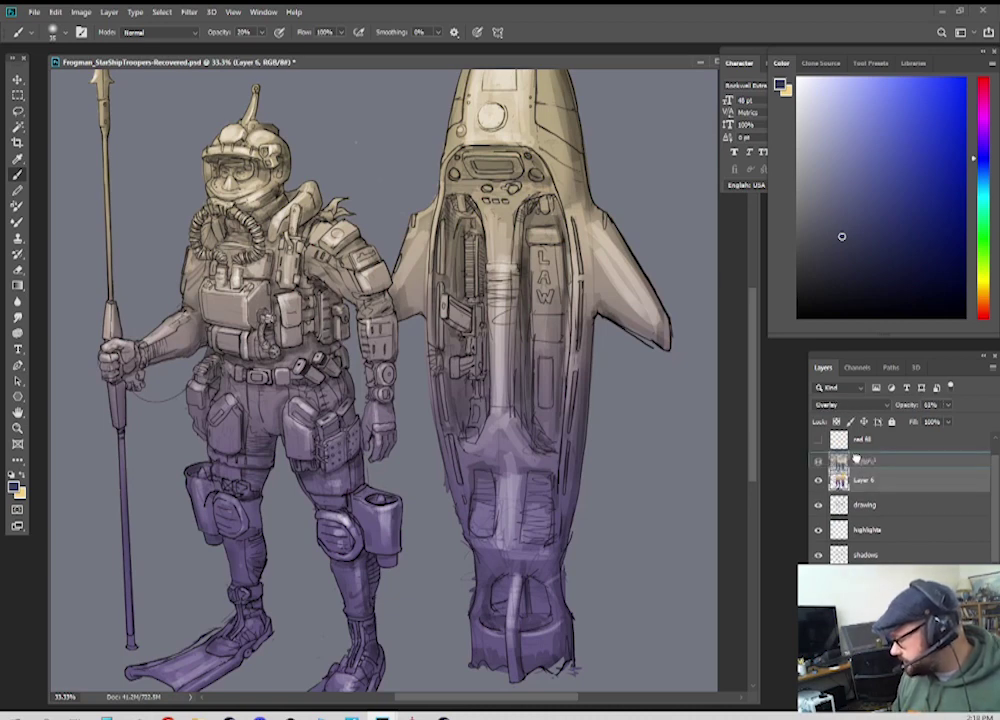
{"action": "left_click", "coordinate": [868, 529]}
{"action": "left_click_drag", "start_coordinate": [868, 529], "coordinate": [872, 478]}
{"action": "left_click_drag", "start_coordinate": [850, 554], "coordinate": [838, 480]}
Step: Compare the figures with and without the new group and rename it "Light and Shadow"
{"action": "left_click", "coordinate": [818, 460]}
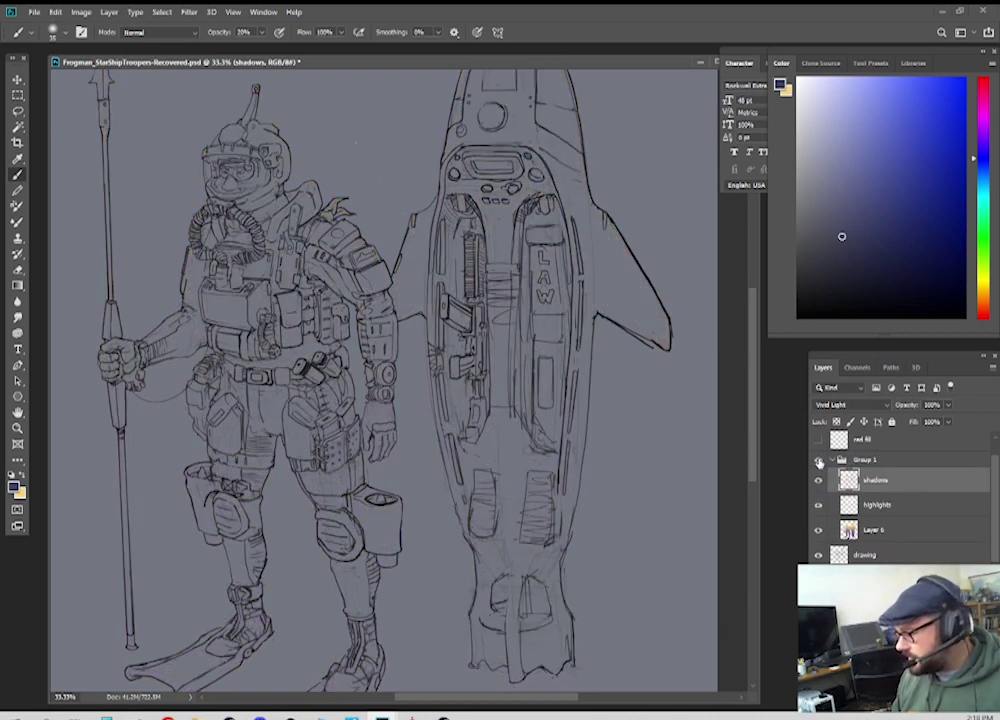
{"action": "left_click", "coordinate": [818, 460]}
{"action": "left_click", "coordinate": [818, 460]}
{"action": "left_click", "coordinate": [818, 460]}
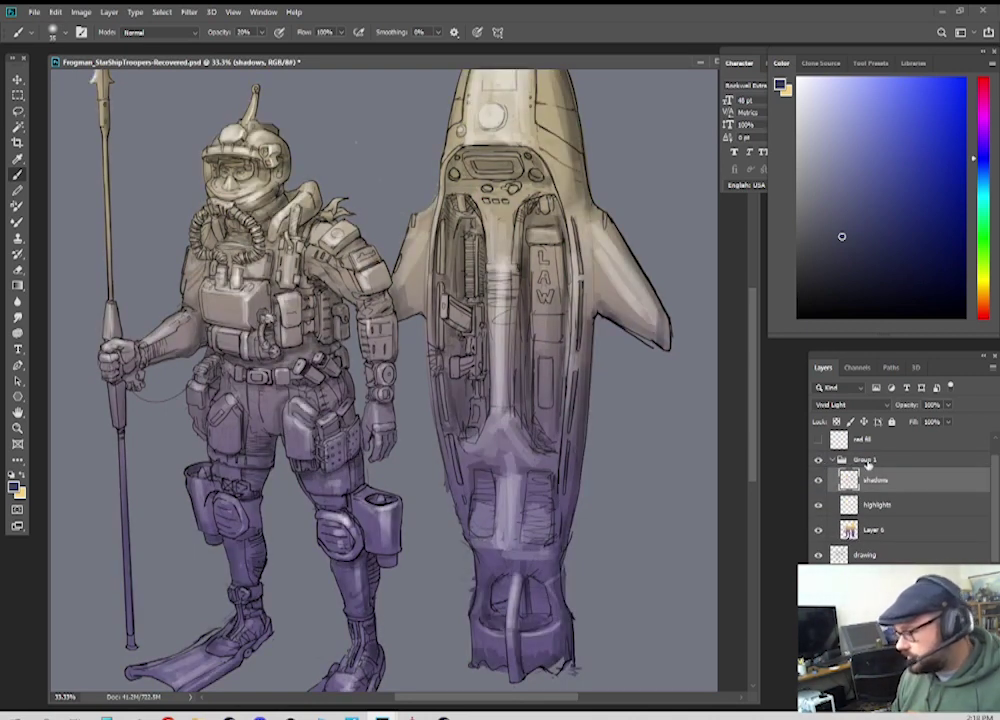
{"action": "double_click", "coordinate": [865, 459]}
{"action": "type", "text": "Light and Shadows"}
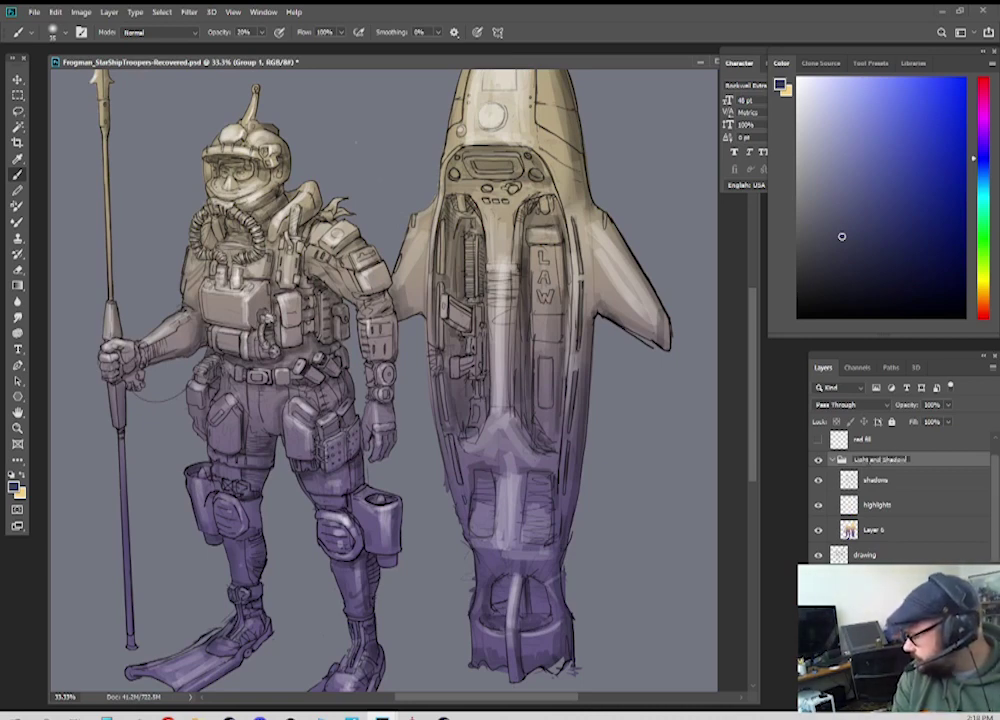
{"action": "key", "text": "Return"}
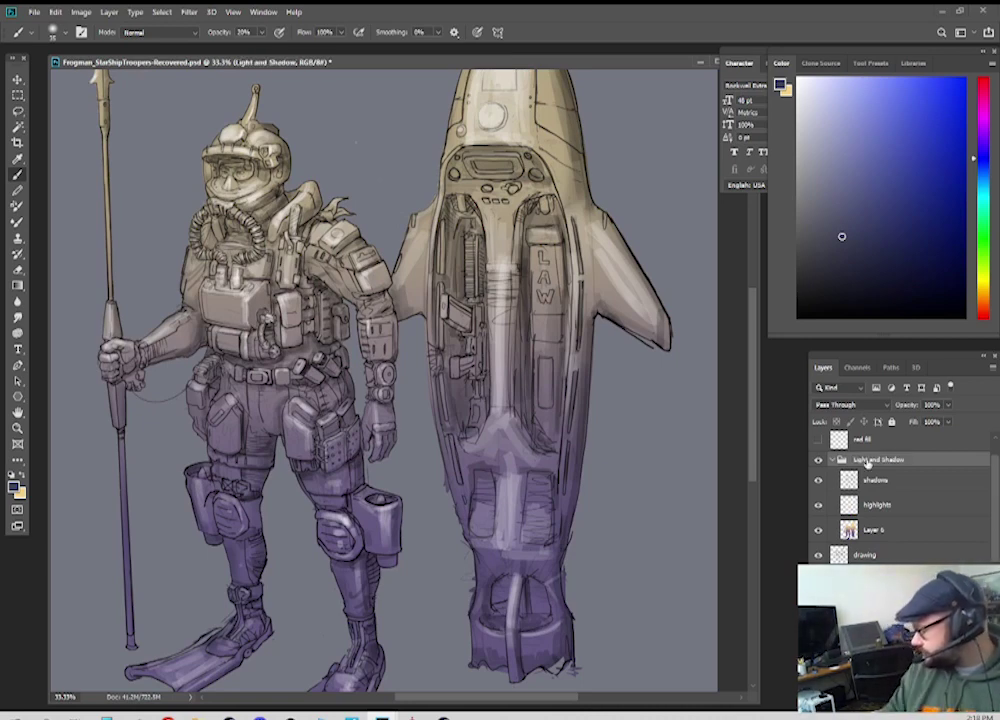
Step: Check what the shadows layer contributes, add a new layer above it and fill that layer with very dark blue
{"action": "left_click", "coordinate": [818, 480]}
{"action": "left_click", "coordinate": [818, 480]}
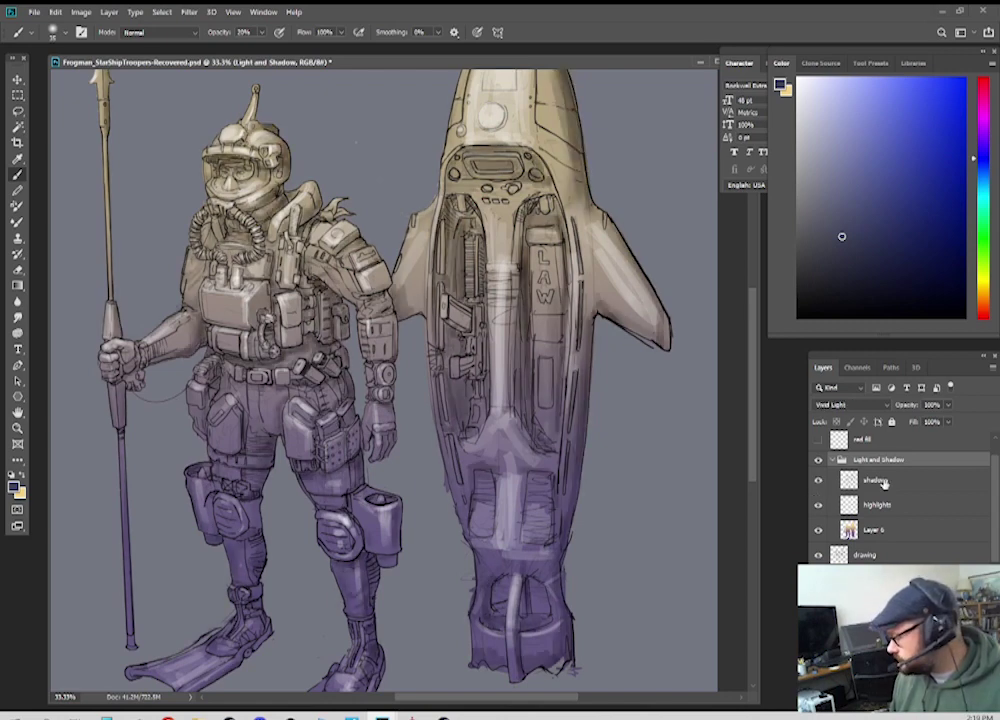
{"action": "left_click", "coordinate": [830, 484]}
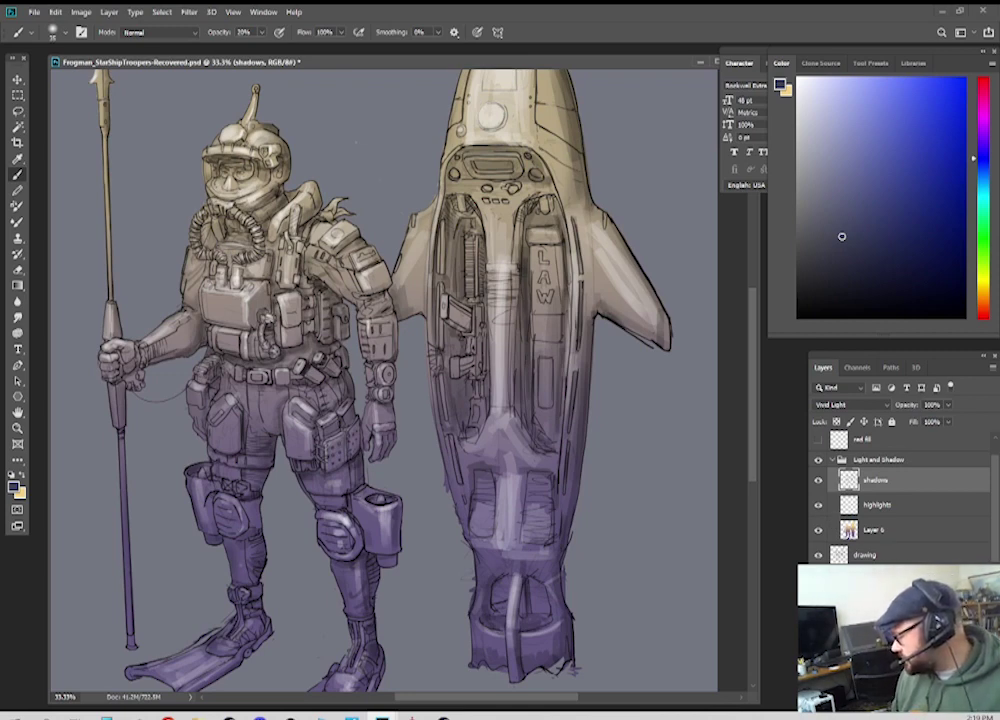
{"action": "key", "text": "ctrl+shift+alt+n"}
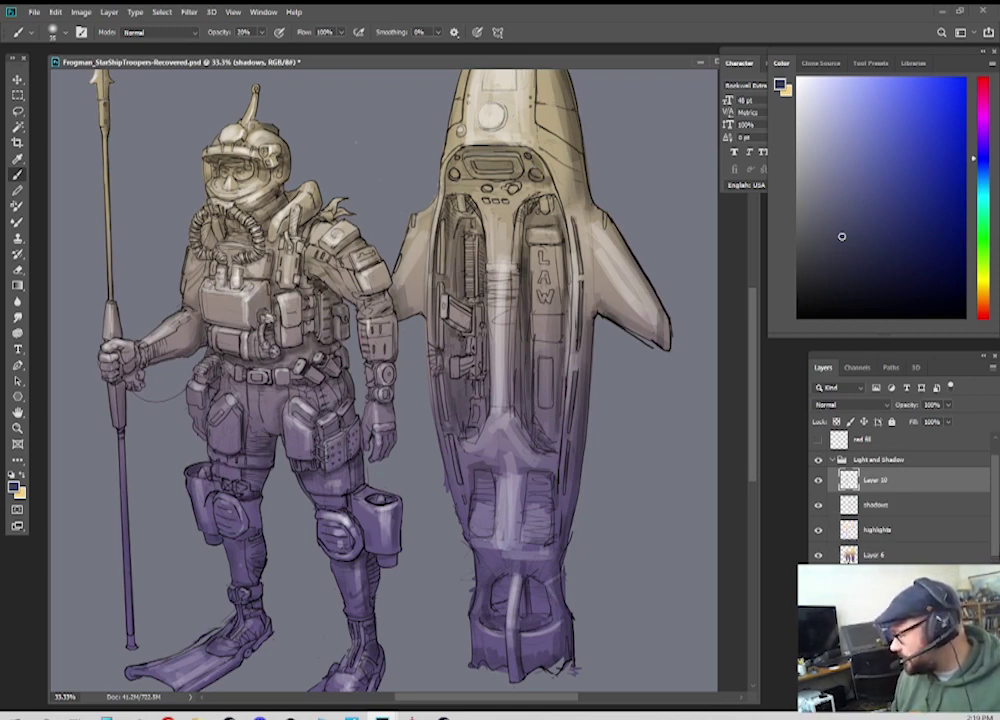
{"action": "left_click_drag", "start_coordinate": [891, 254], "coordinate": [886, 291]}
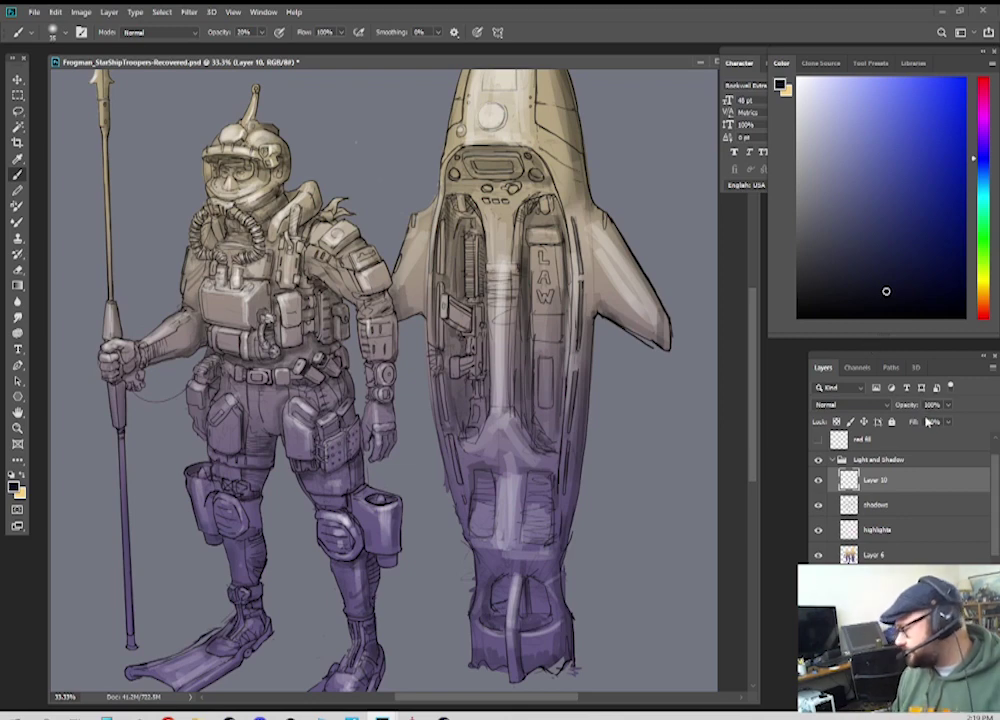
{"action": "key", "text": "alt+BackSpace"}
Step: Load the shadows layer's painted pixels as a selection and use it as a layer mask on the dark blue Layer 10
{"action": "left_click", "coordinate": [848, 508]}
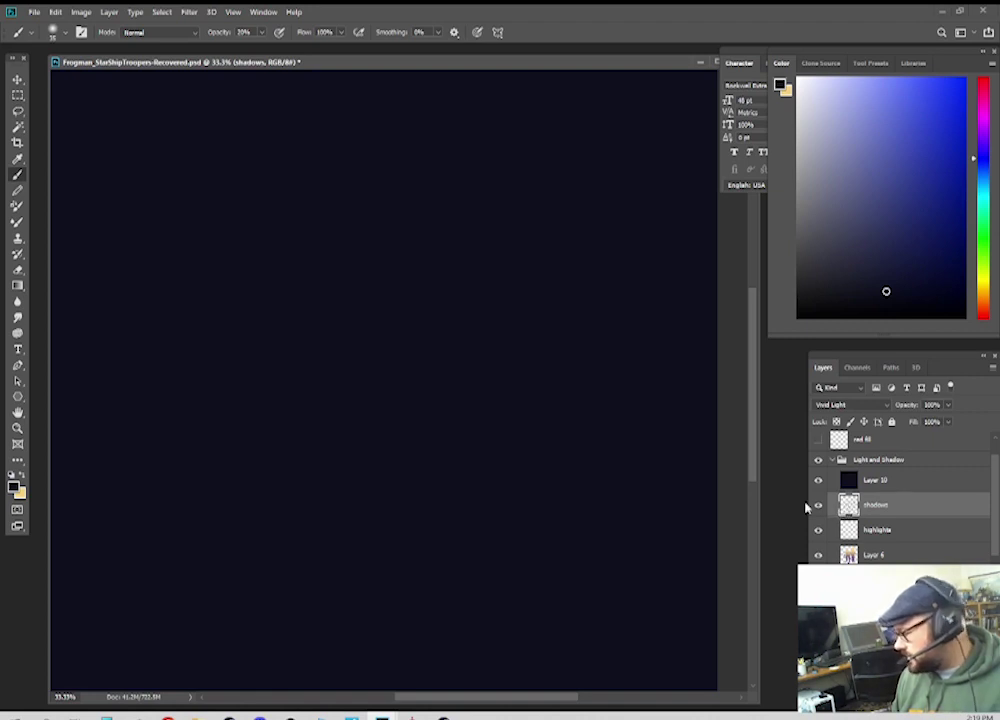
{"action": "left_click", "coordinate": [816, 481]}
{"action": "left_click", "coordinate": [848, 505], "text": "ctrl"}
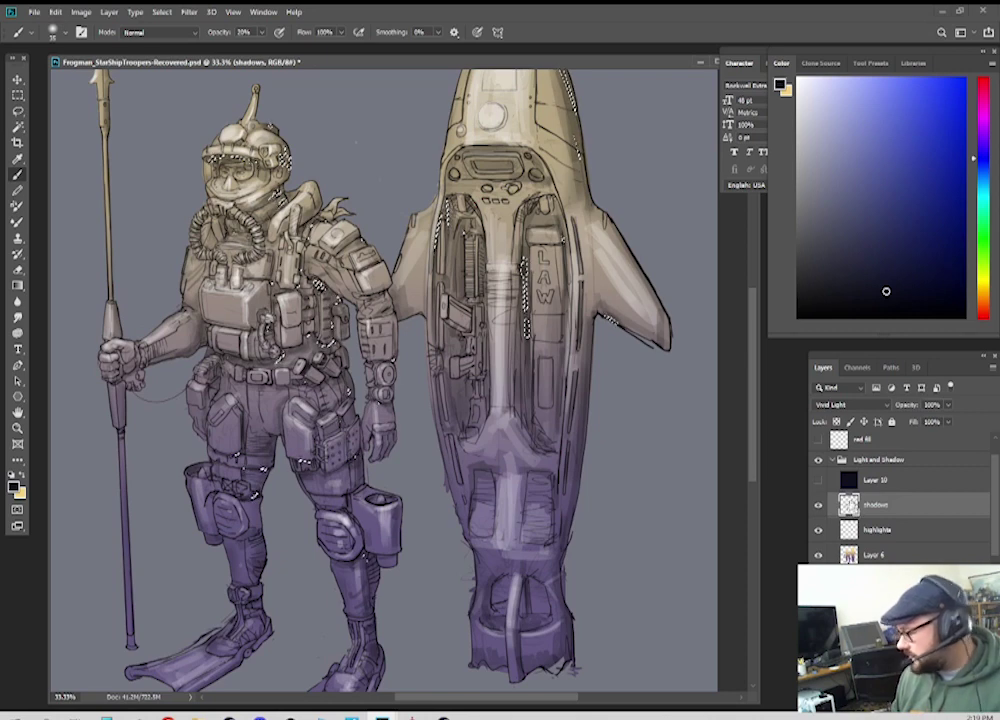
{"action": "left_click", "coordinate": [850, 481]}
{"action": "left_click", "coordinate": [819, 482]}
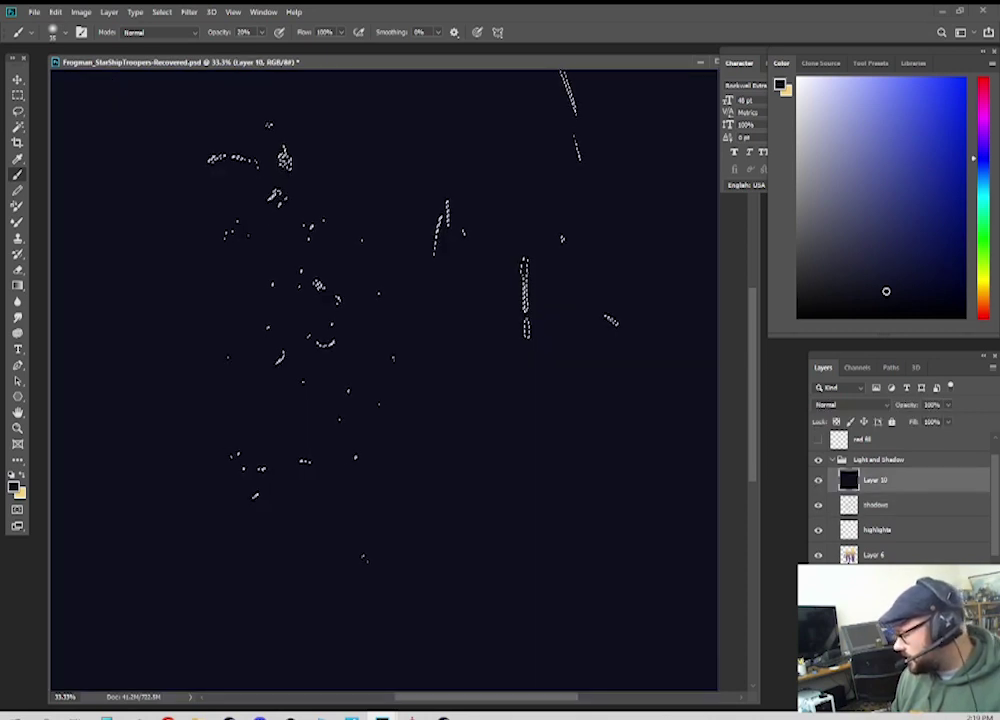
{"action": "left_click", "coordinate": [882, 688]}
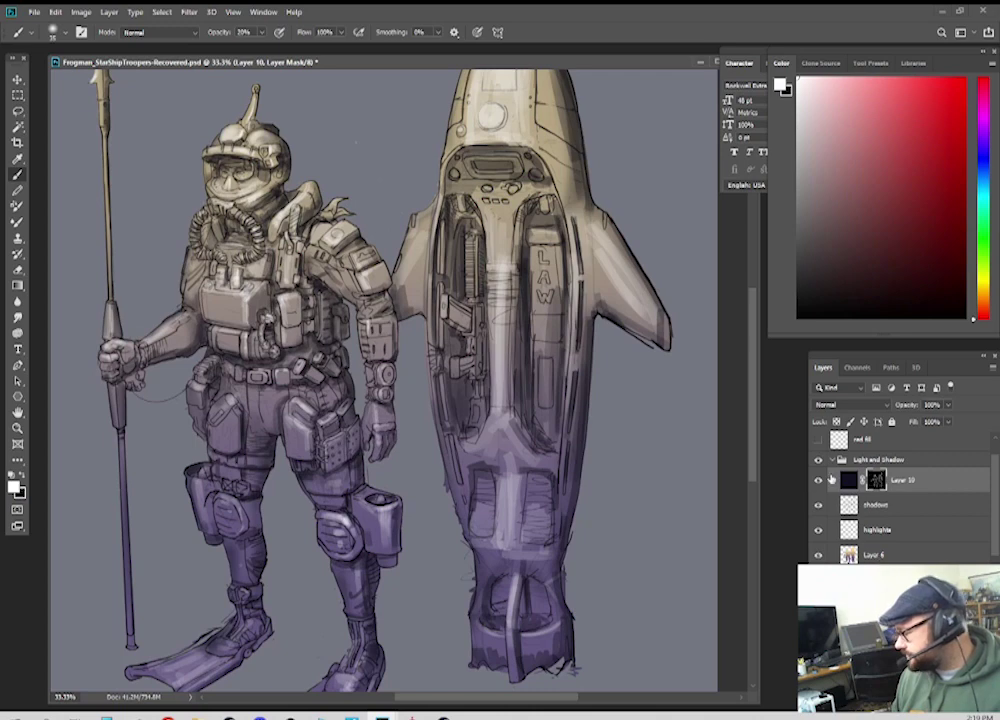
Step: Compare the art with and without masked Layer 10, hide the original shadows layer and inspect the mask on its own
{"action": "left_click", "coordinate": [846, 481]}
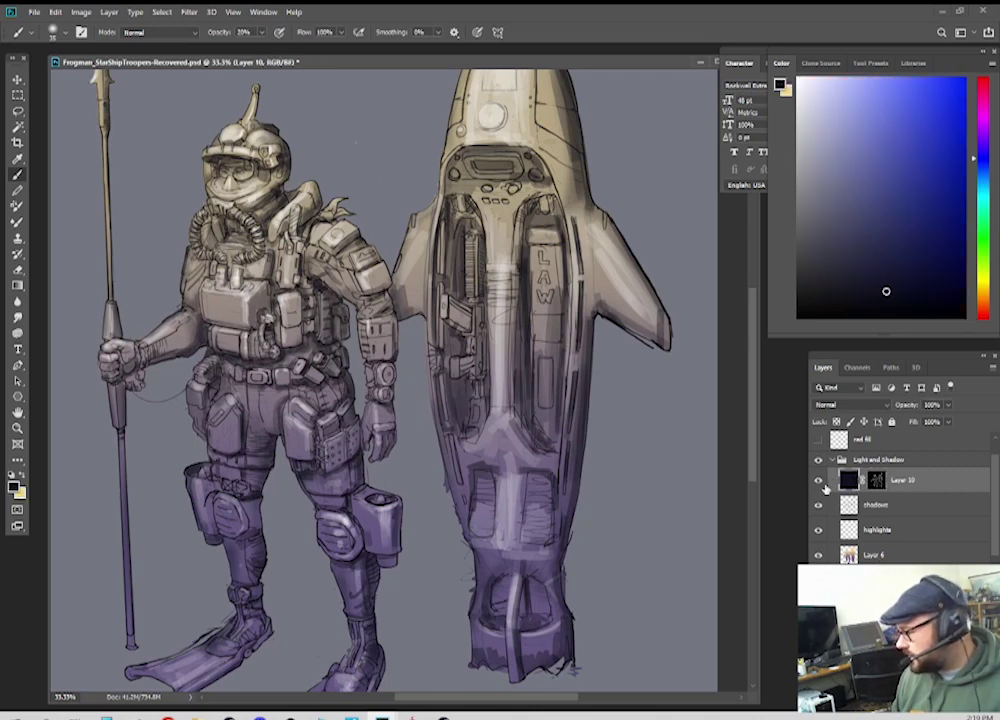
{"action": "left_click", "coordinate": [819, 482]}
{"action": "left_click", "coordinate": [819, 482]}
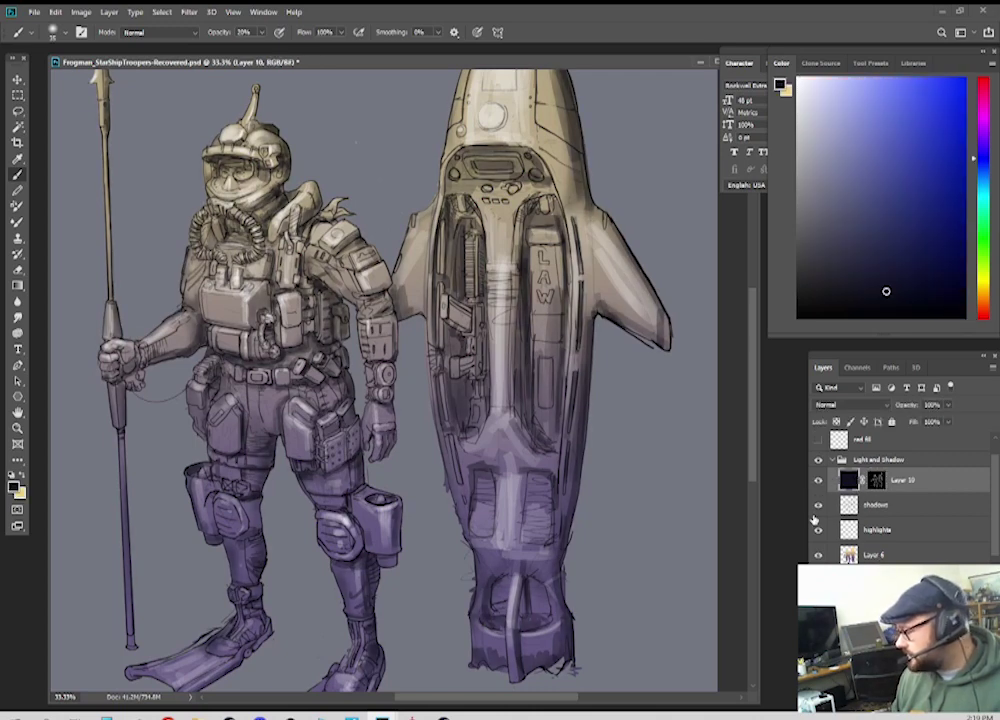
{"action": "left_click", "coordinate": [819, 505]}
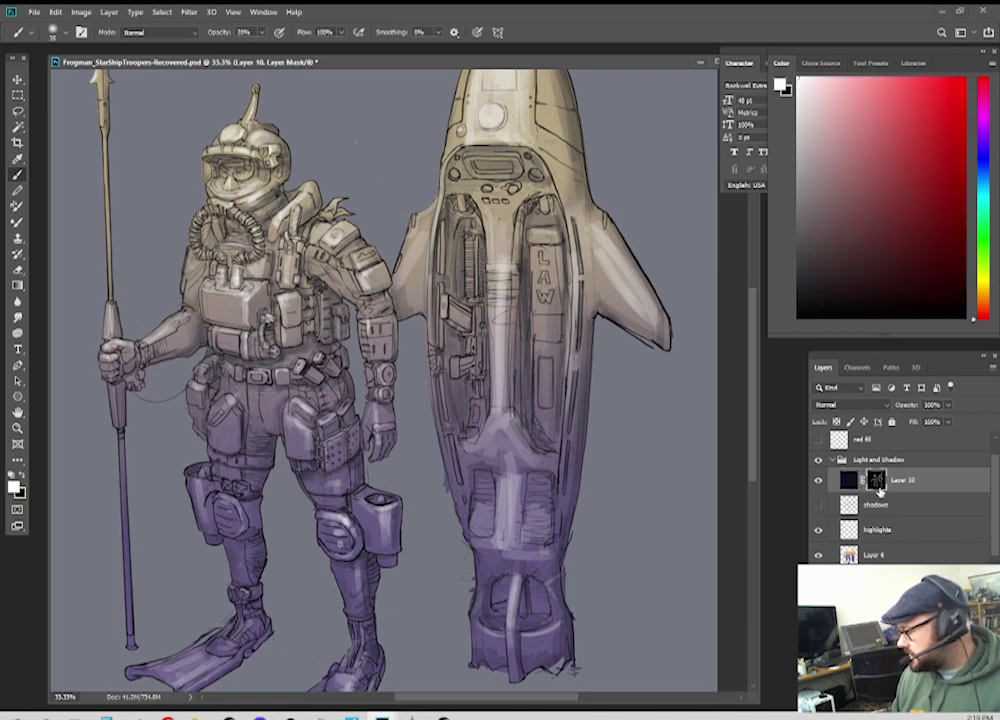
{"action": "left_click", "coordinate": [880, 481], "text": "alt"}
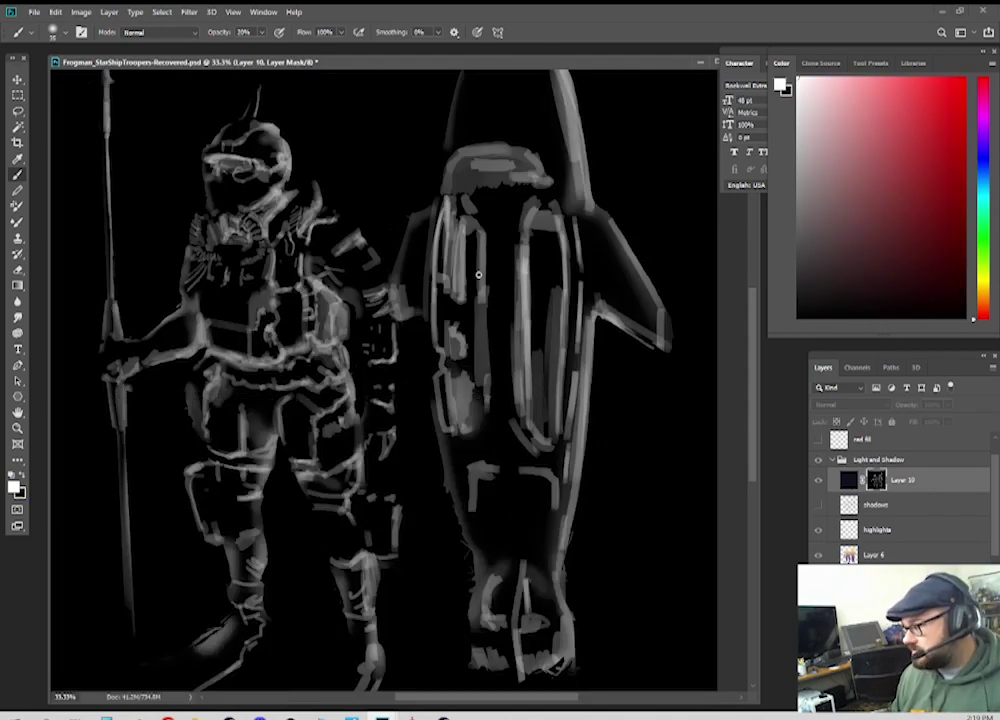
{"action": "left_click", "coordinate": [846, 481]}
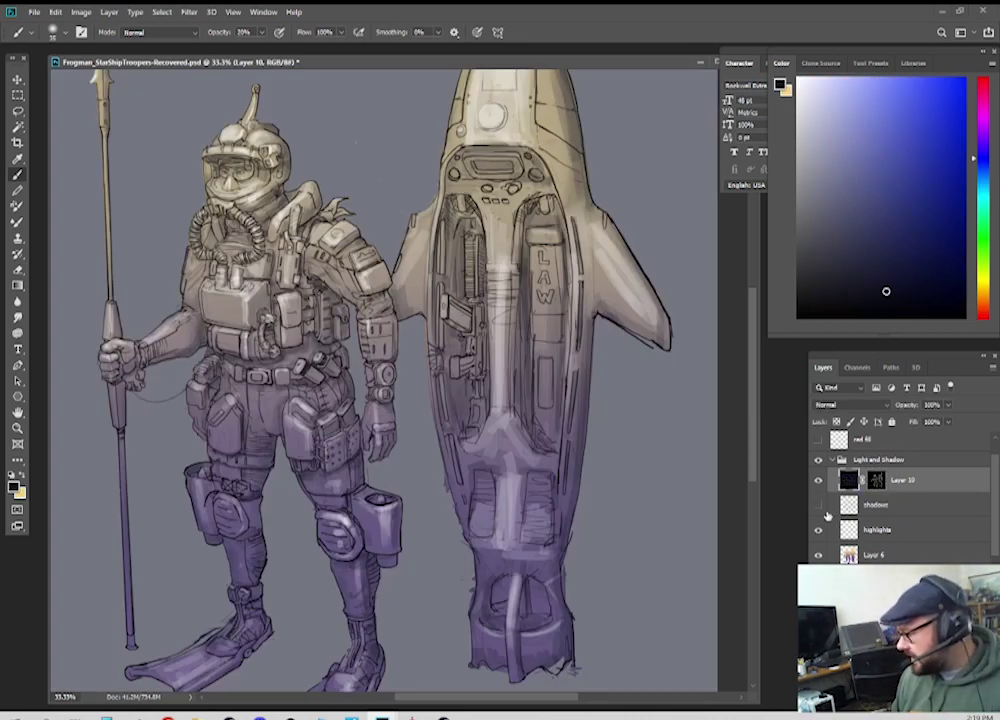
Step: Compare Layer 10 with the shadows layer, leaving only Layer 10 visible in the group under the line work
{"action": "left_click", "coordinate": [818, 507]}
{"action": "left_click", "coordinate": [818, 507]}
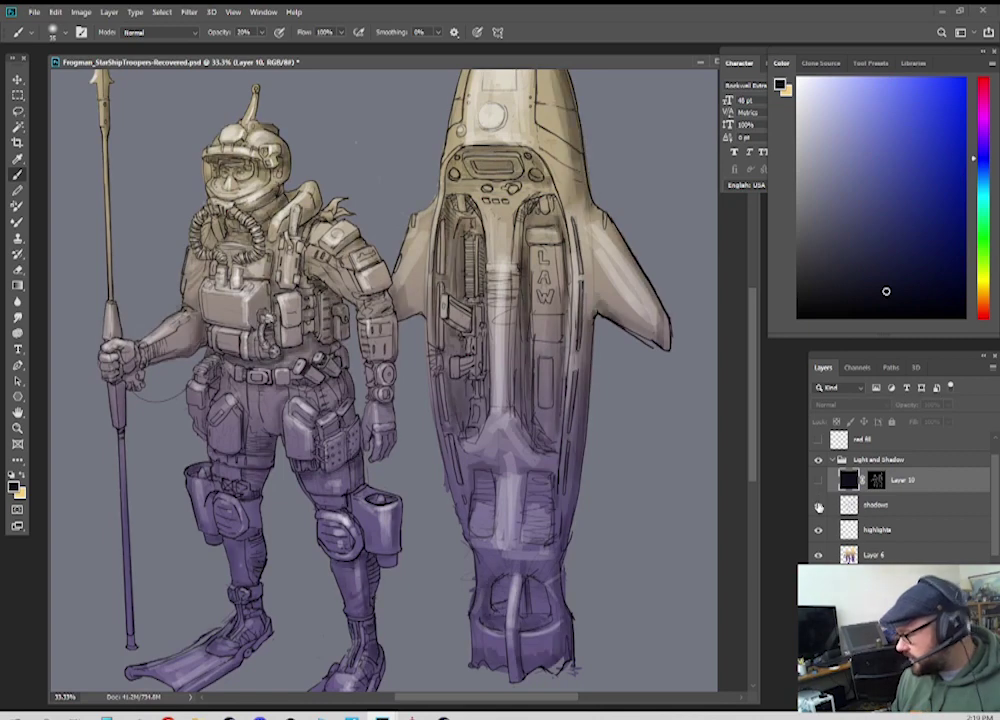
{"action": "left_click", "coordinate": [818, 483]}
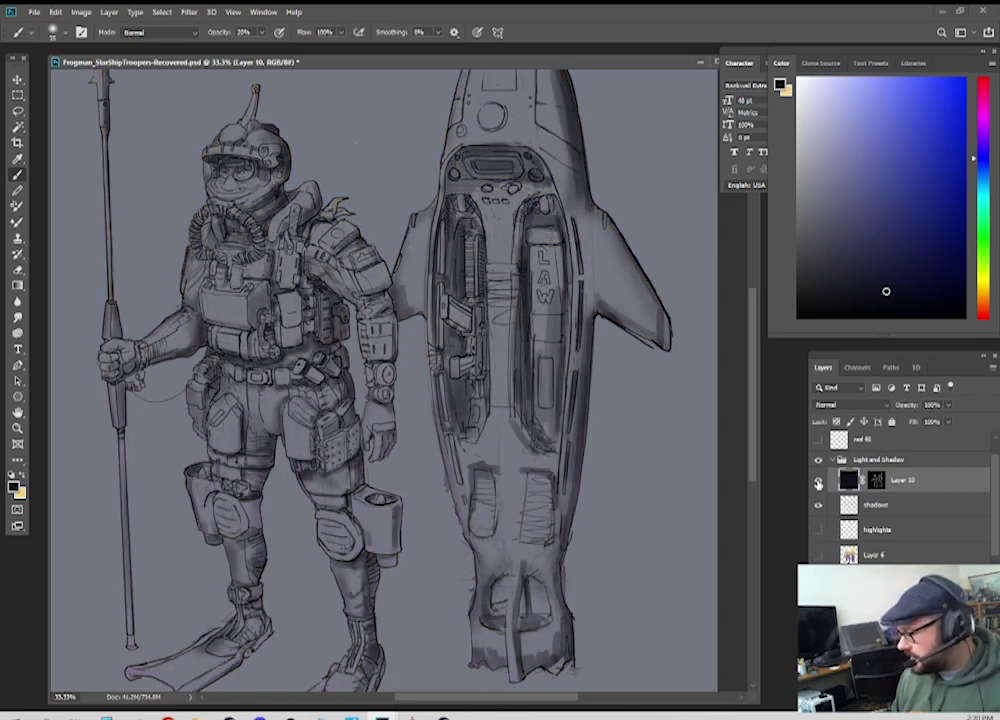
{"action": "left_click", "coordinate": [818, 507]}
{"action": "left_click", "coordinate": [818, 485]}
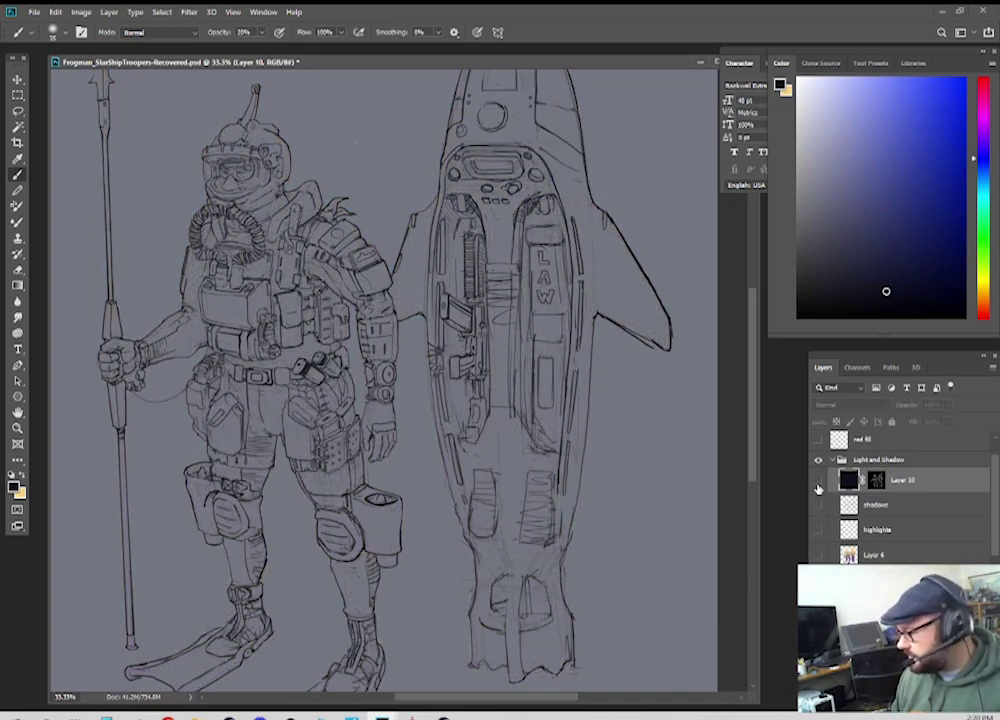
{"action": "left_click", "coordinate": [818, 485]}
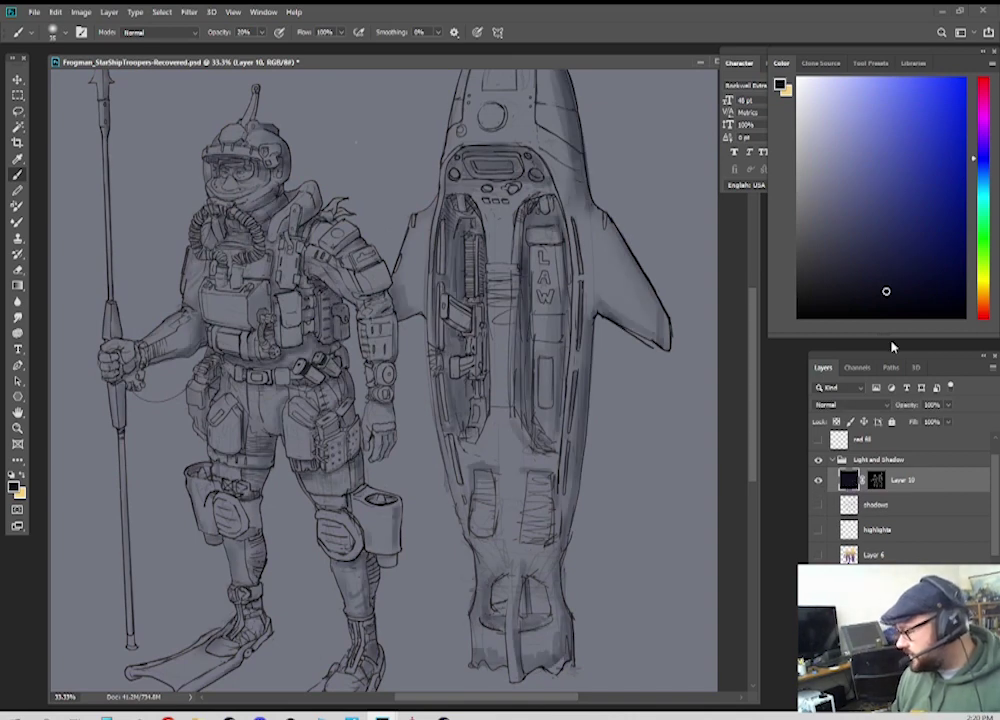
Step: Raise the saturation and lightness of Layer 10's fill with Hue/Saturation to make it a vivid dark blue
{"action": "key", "text": "ctrl+u"}
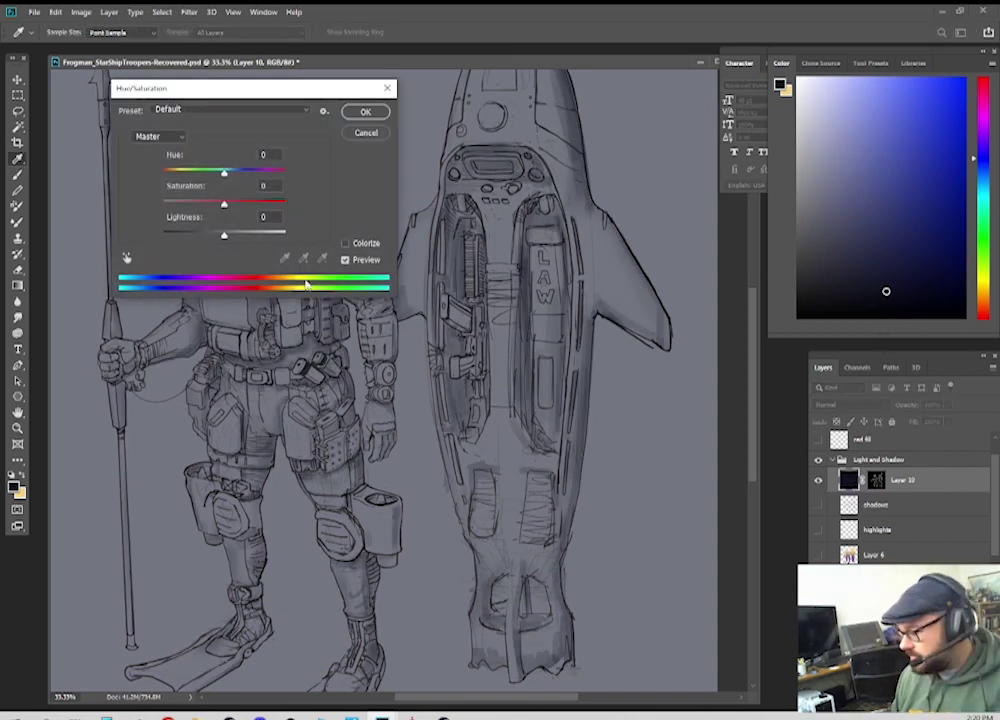
{"action": "left_click", "coordinate": [255, 205]}
{"action": "mouse_move", "coordinate": [224, 234]}
{"action": "left_mouse_down"}
{"action": "mouse_move", "coordinate": [257, 235]}
{"action": "mouse_move", "coordinate": [197, 237]}
{"action": "mouse_move", "coordinate": [234, 235]}
{"action": "mouse_move", "coordinate": [262, 205]}
{"action": "mouse_move", "coordinate": [287, 204]}
{"action": "mouse_move", "coordinate": [231, 238]}
{"action": "mouse_move", "coordinate": [213, 236]}
{"action": "mouse_move", "coordinate": [234, 238]}
{"action": "left_mouse_up"}
{"action": "left_click", "coordinate": [365, 111]}
{"action": "key", "text": "b"}
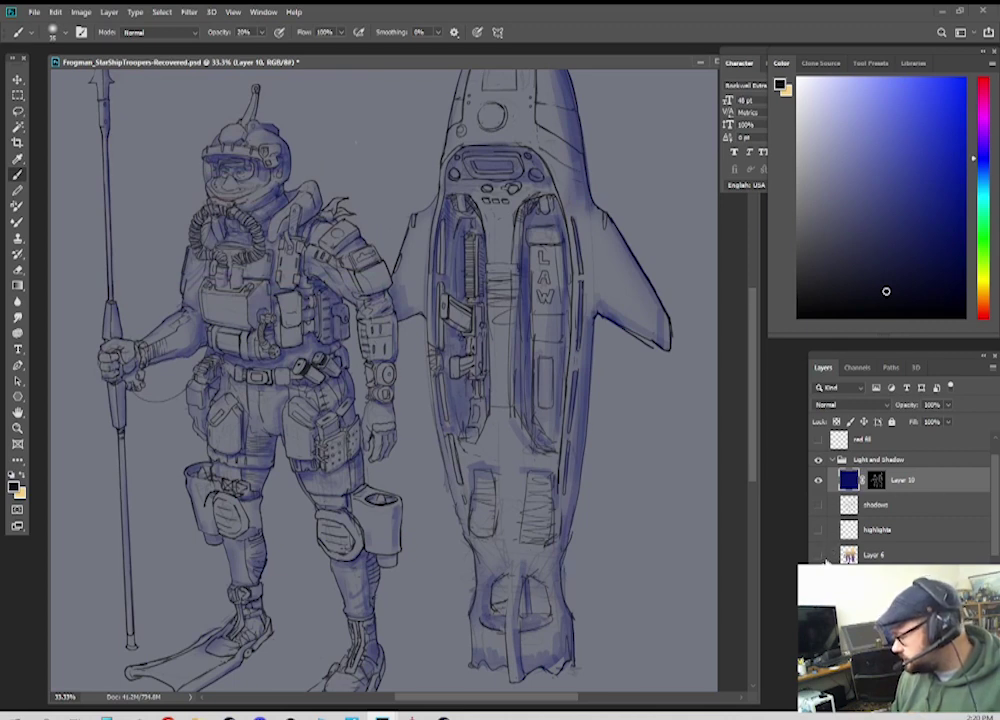
Step: Show the gradient base Layer 6 with the line work hidden, and compare it with and without Layer 10
{"action": "left_click", "coordinate": [819, 555]}
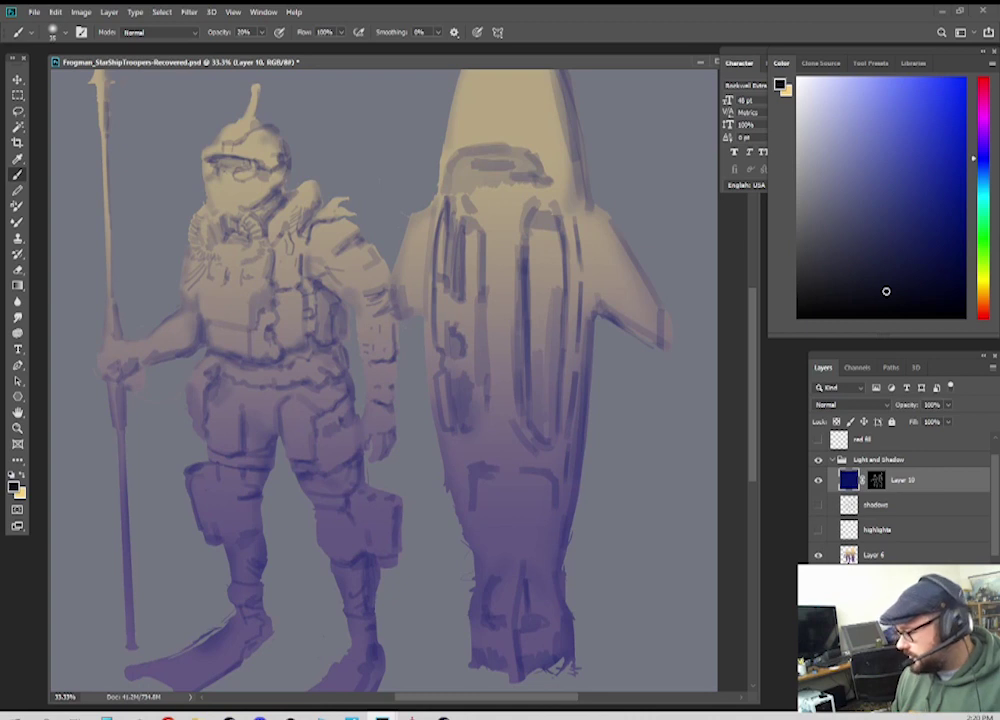
{"action": "left_click", "coordinate": [817, 482]}
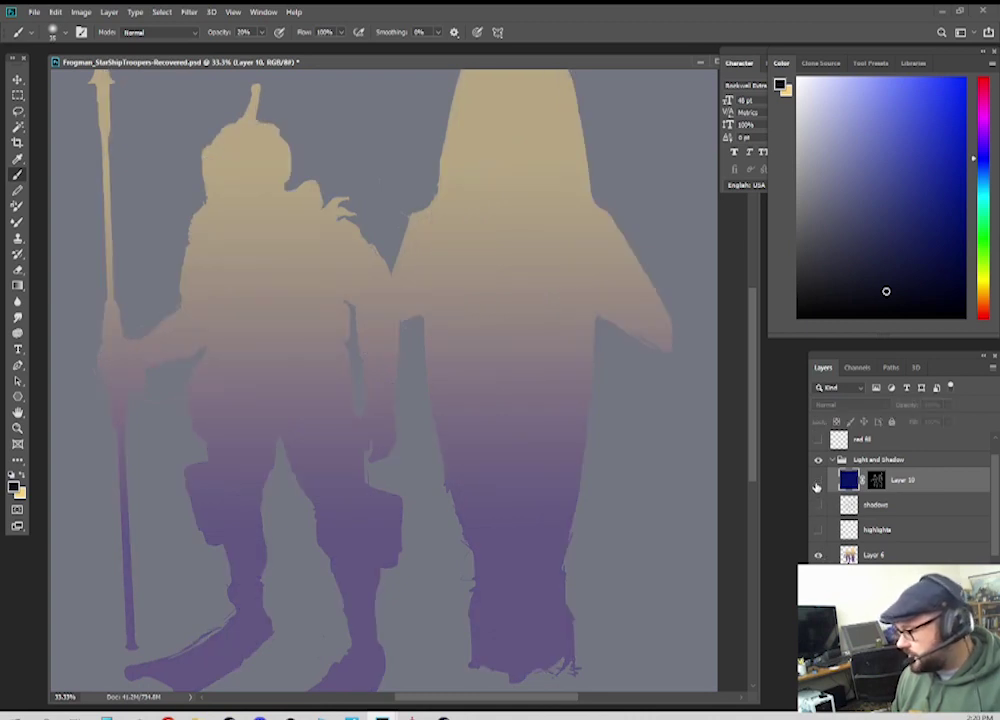
{"action": "left_click", "coordinate": [817, 482]}
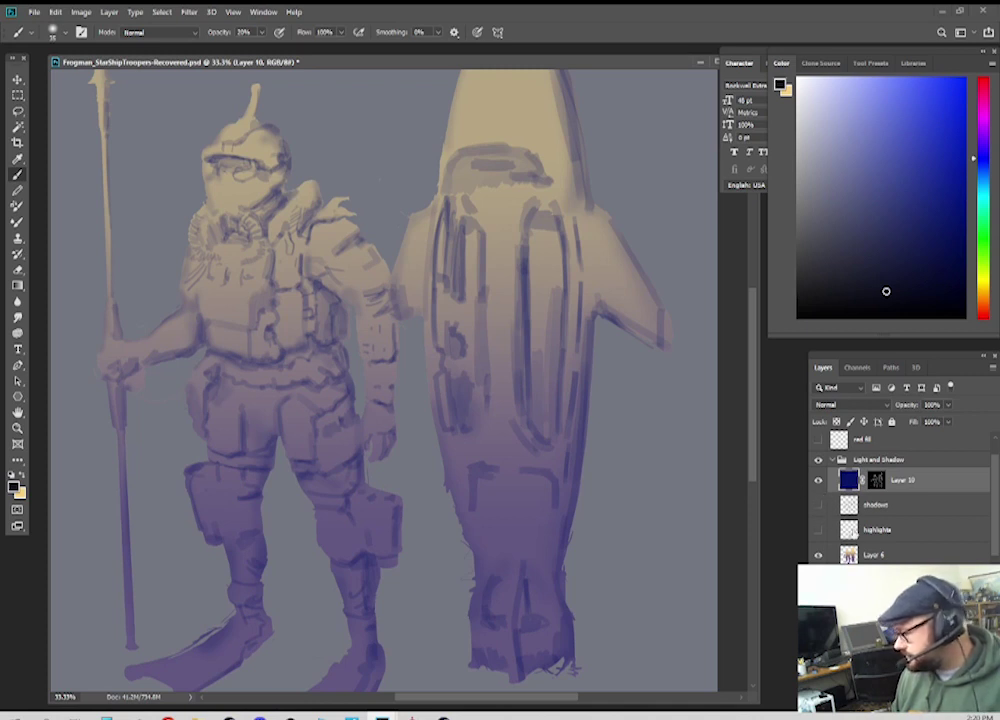
{"action": "left_click", "coordinate": [848, 532]}
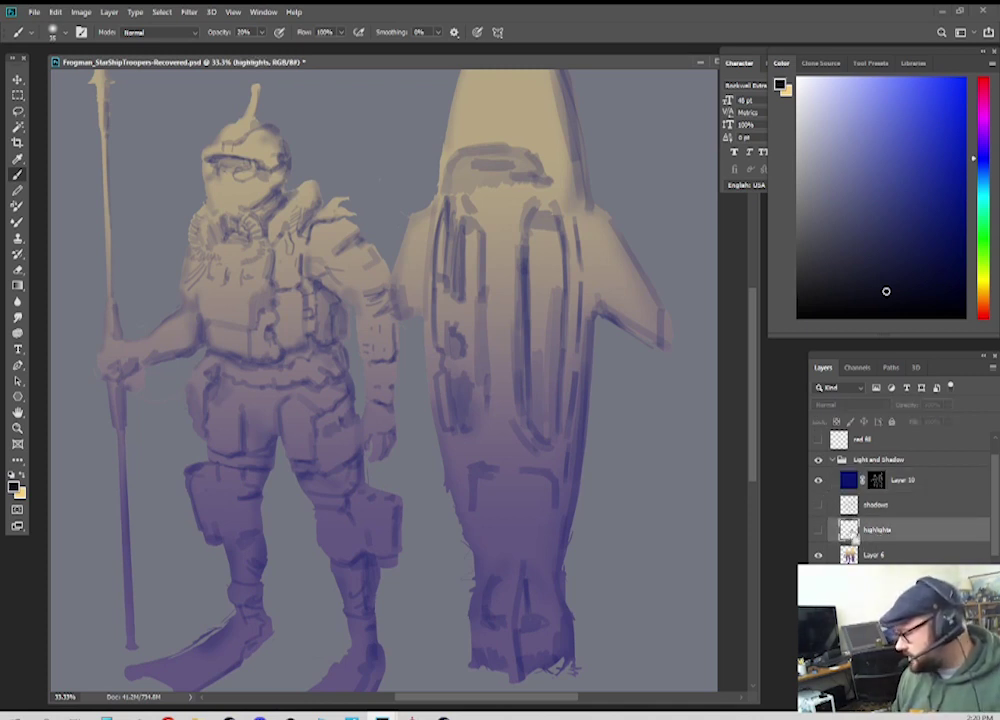
{"action": "left_click", "coordinate": [850, 480], "text": "ctrl"}
{"action": "left_click", "coordinate": [850, 480]}
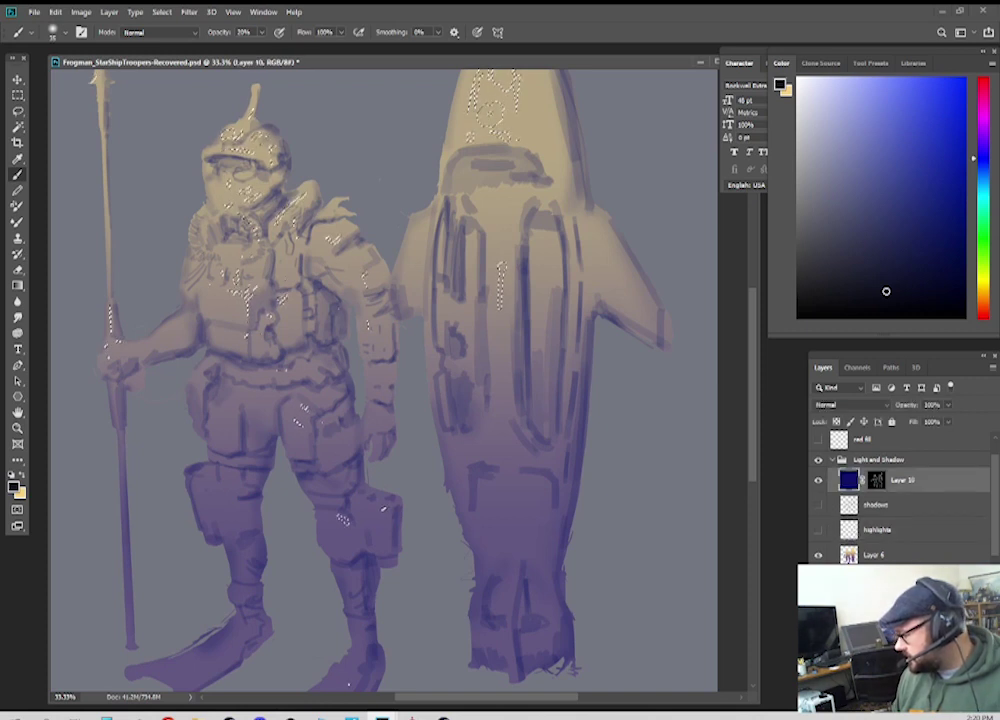
{"action": "key", "text": "ctrl+d"}
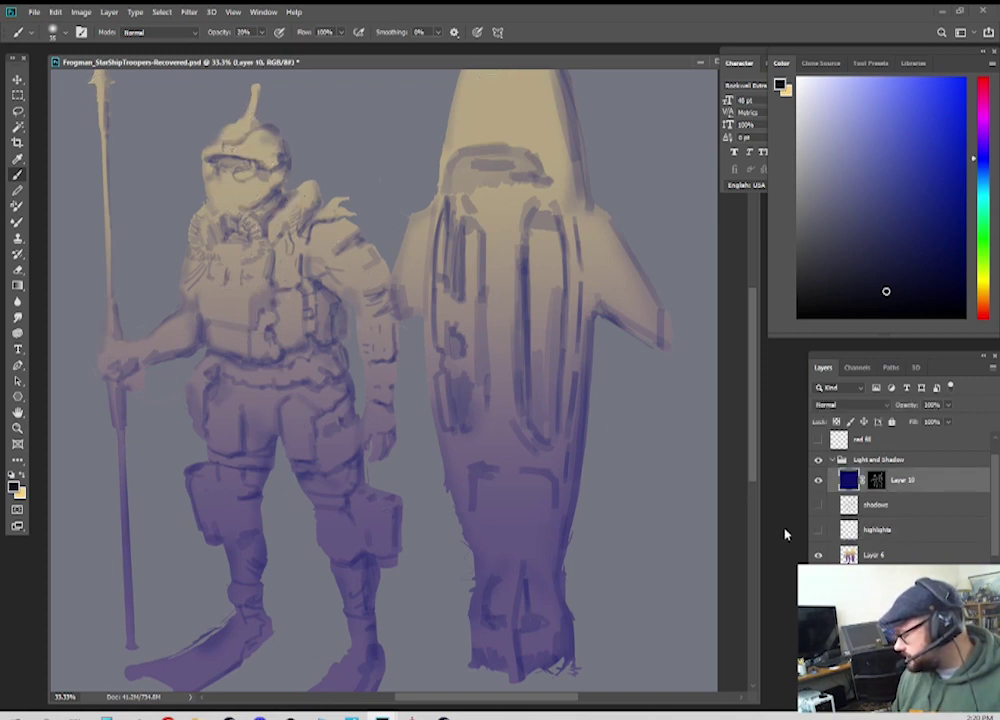
Step: Add a layer above Layer 10, fill it with light beige and mask it with the highlights layer's painted pixels
{"action": "key", "text": "ctrl+shift+alt+n"}
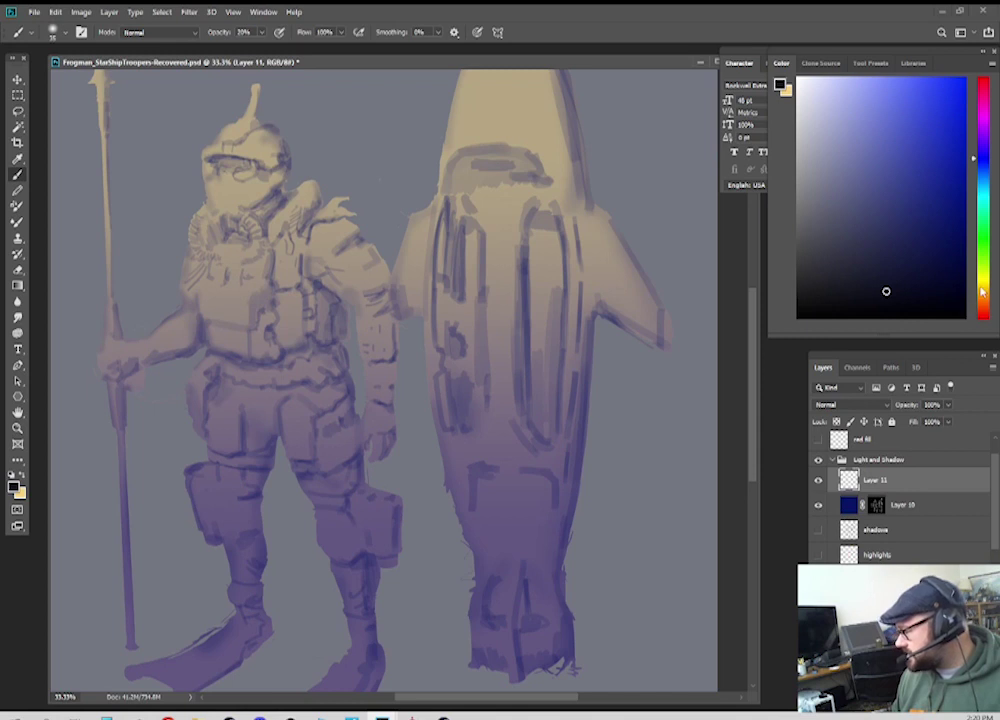
{"action": "left_click", "coordinate": [190, 150], "text": "alt"}
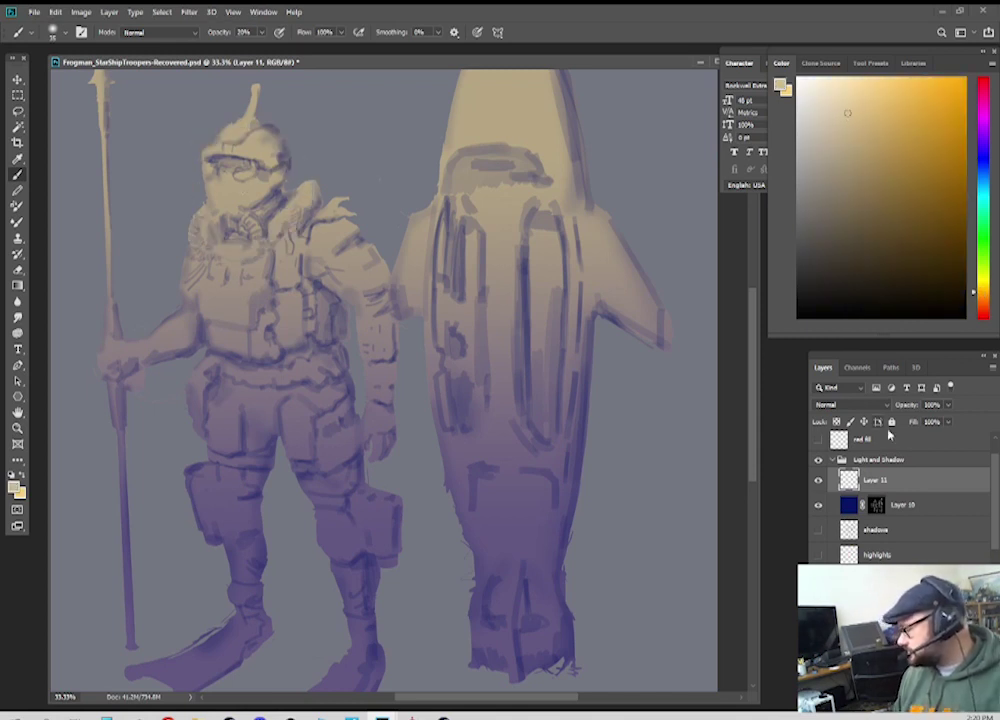
{"action": "key", "text": "alt+BackSpace"}
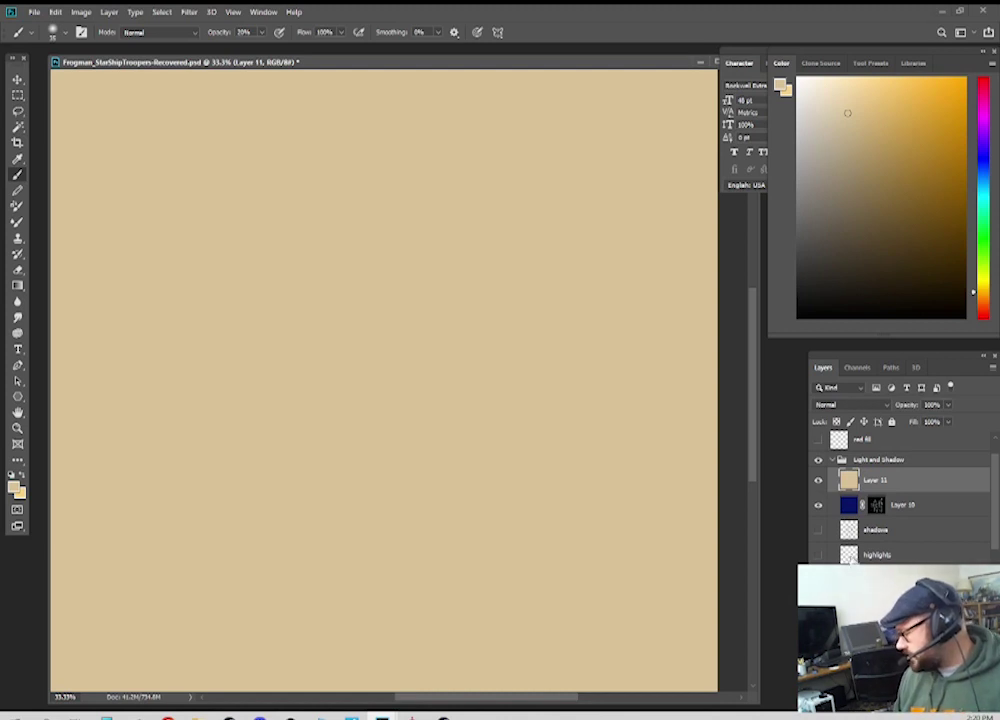
{"action": "left_click", "coordinate": [849, 556], "text": "ctrl"}
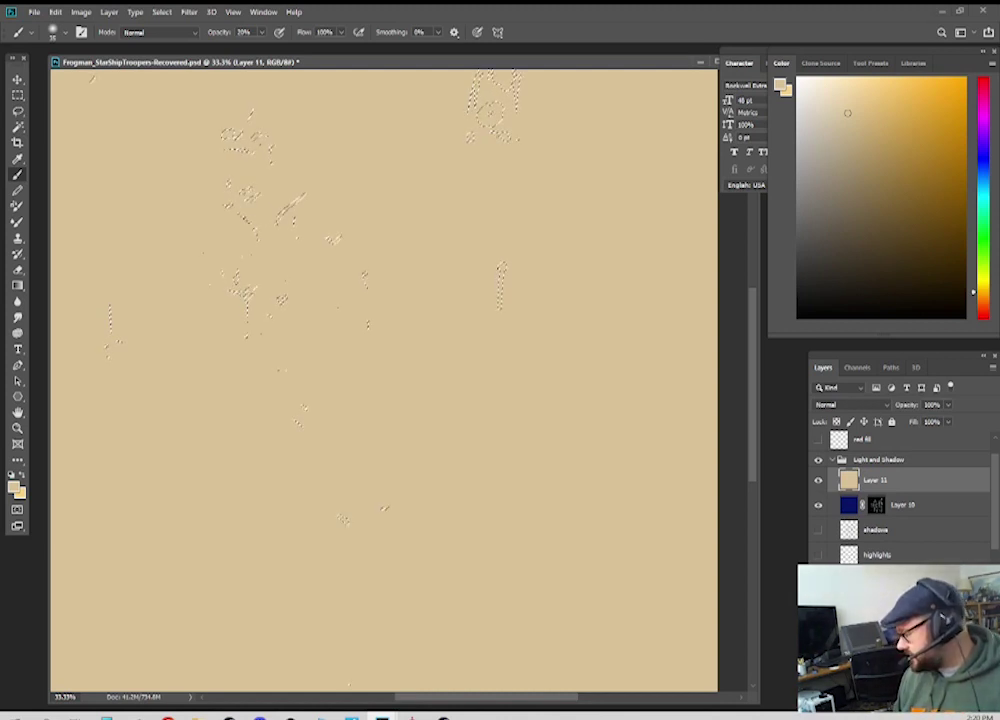
{"action": "left_click", "coordinate": [872, 690]}
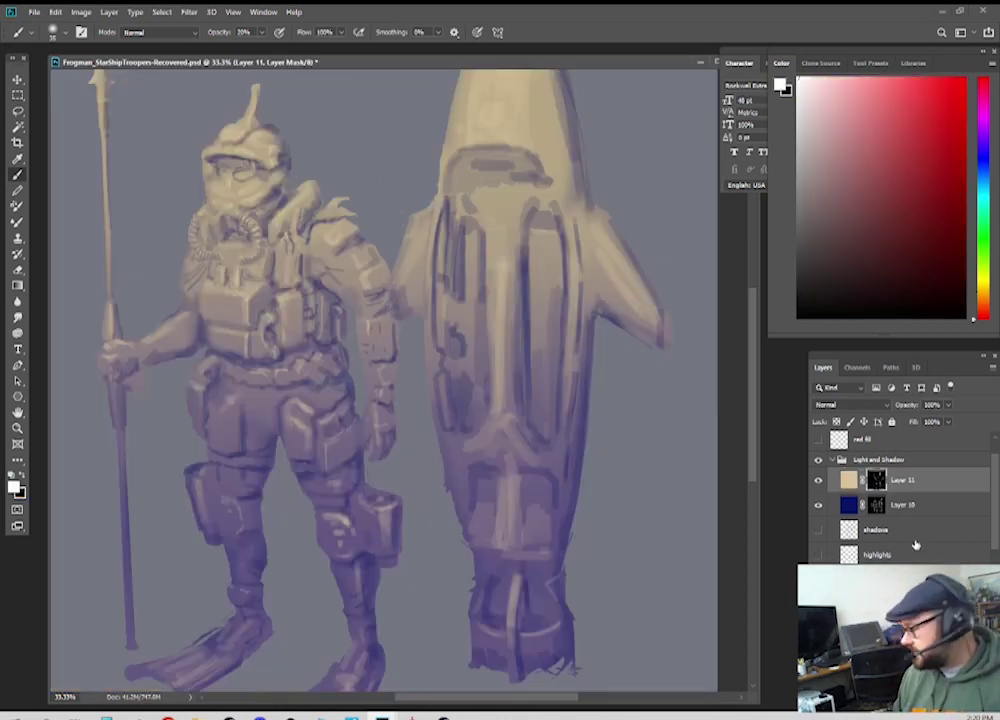
Step: Compare the gradient art with and without the masked beige highlights of Layer 11
{"action": "left_click", "coordinate": [819, 481]}
{"action": "left_click", "coordinate": [819, 481]}
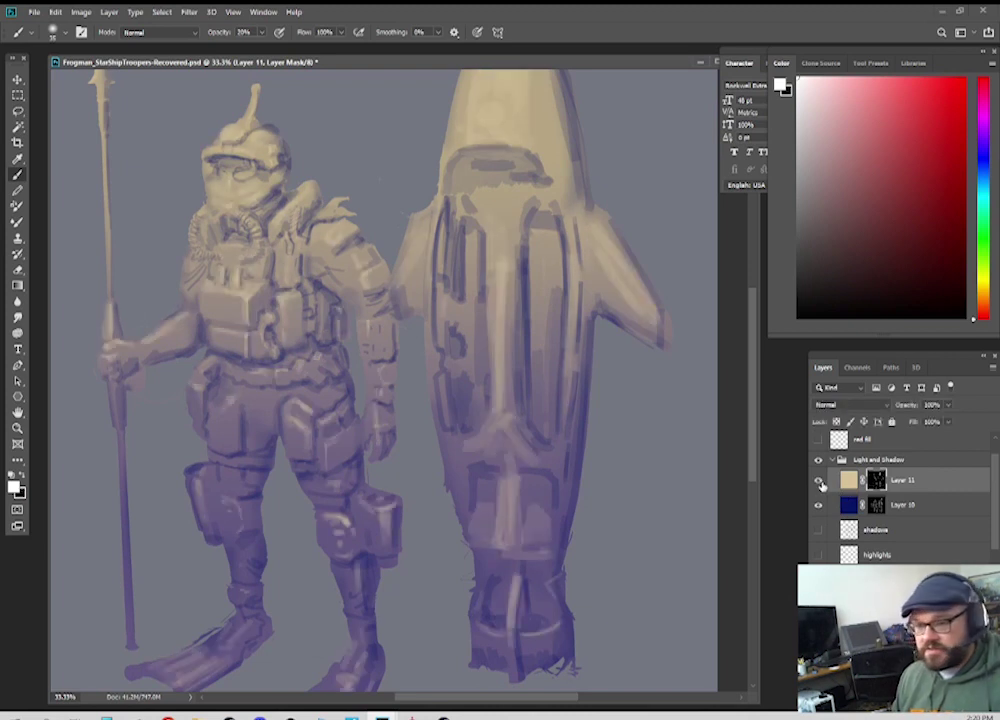
{"action": "left_click", "coordinate": [819, 483]}
{"action": "left_click", "coordinate": [819, 483]}
{"action": "left_click", "coordinate": [819, 483]}
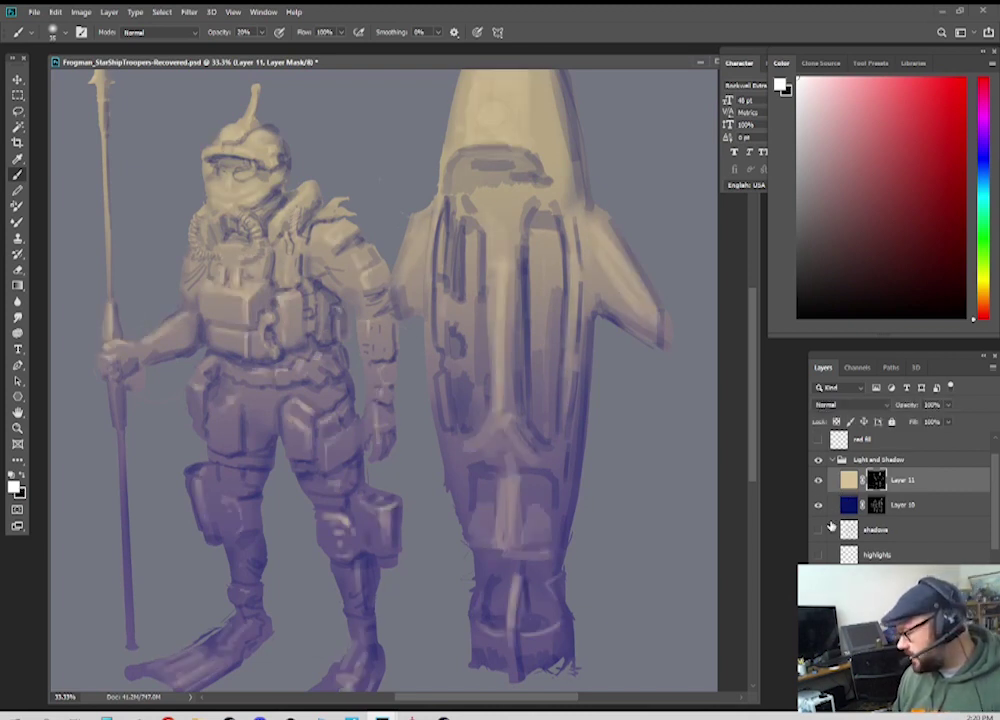
{"action": "left_click", "coordinate": [819, 483]}
Step: Inspect the beige highlights and blue shadows without the gradient base, toggling each fill layer, and restore the base's visibility
{"action": "key", "text": "ctrl+i"}
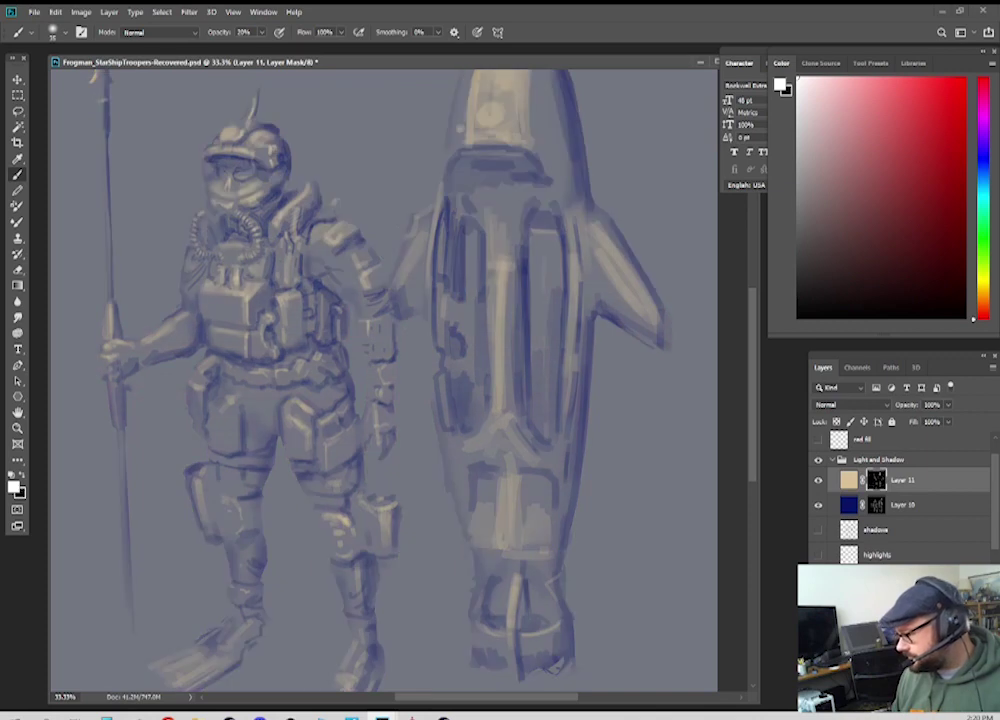
{"action": "left_click", "coordinate": [816, 483]}
{"action": "left_click", "coordinate": [816, 483]}
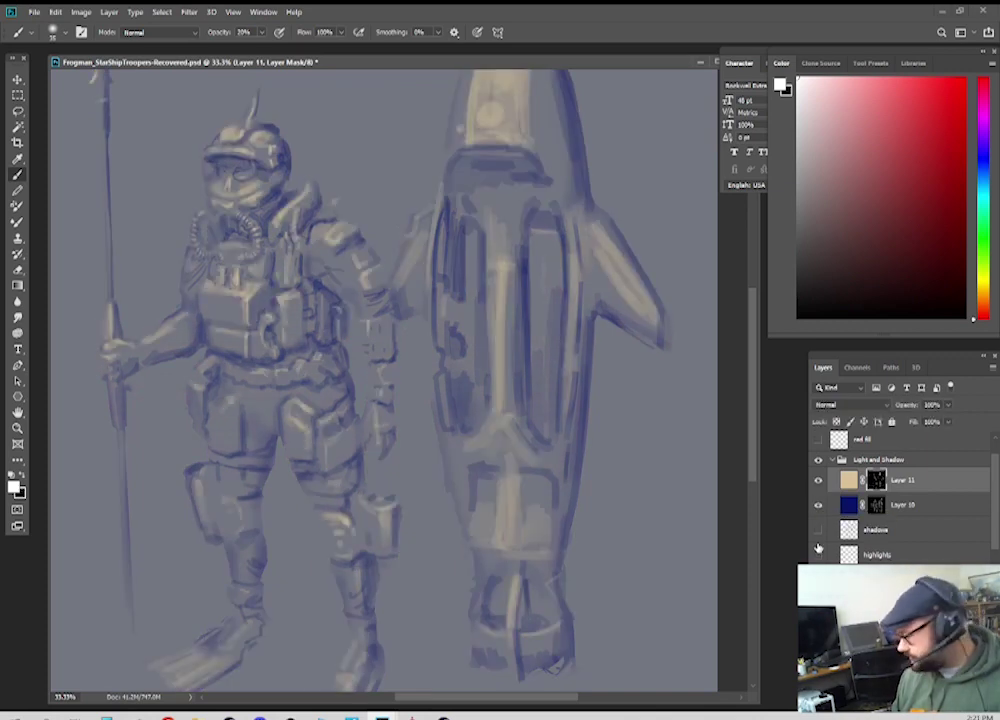
{"action": "left_click", "coordinate": [818, 505]}
{"action": "left_click", "coordinate": [818, 505]}
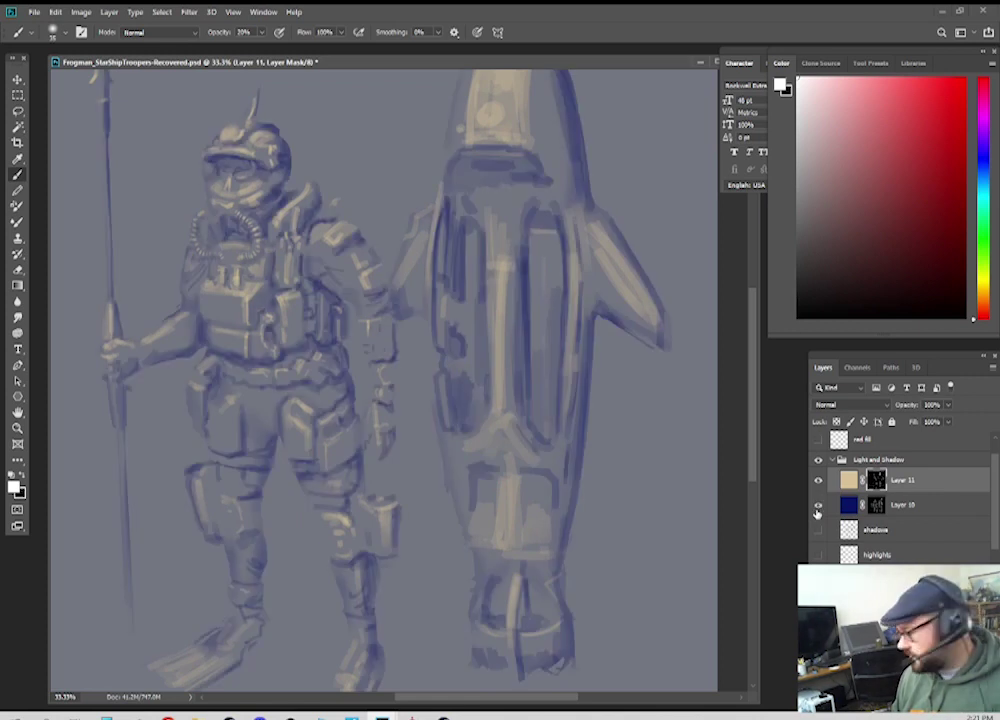
{"action": "key", "text": "ctrl+i"}
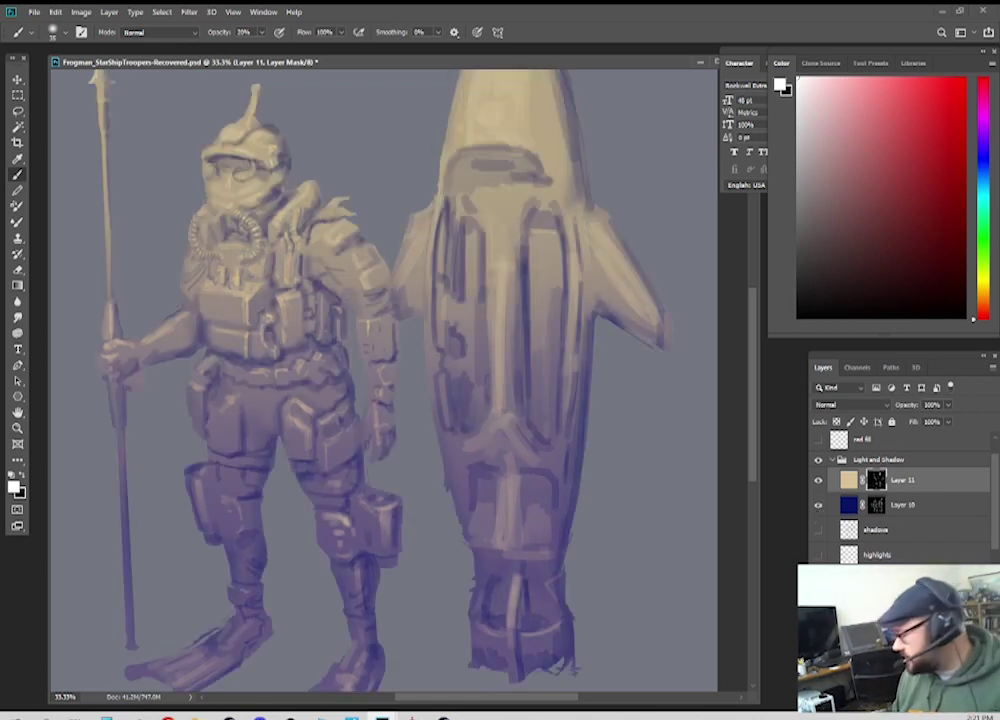
Step: Raise the opacity of the Overlay gradient base Layer 6 to 80%
{"action": "left_click", "coordinate": [900, 580]}
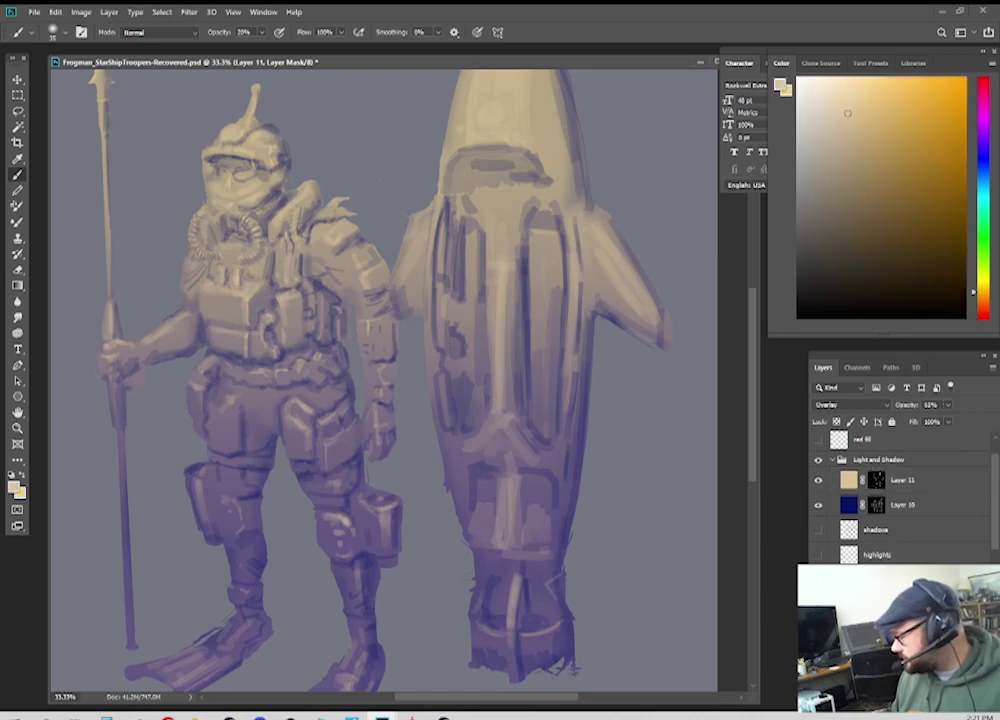
{"action": "left_click", "coordinate": [949, 406]}
{"action": "left_click_drag", "start_coordinate": [946, 419], "coordinate": [961, 423]}
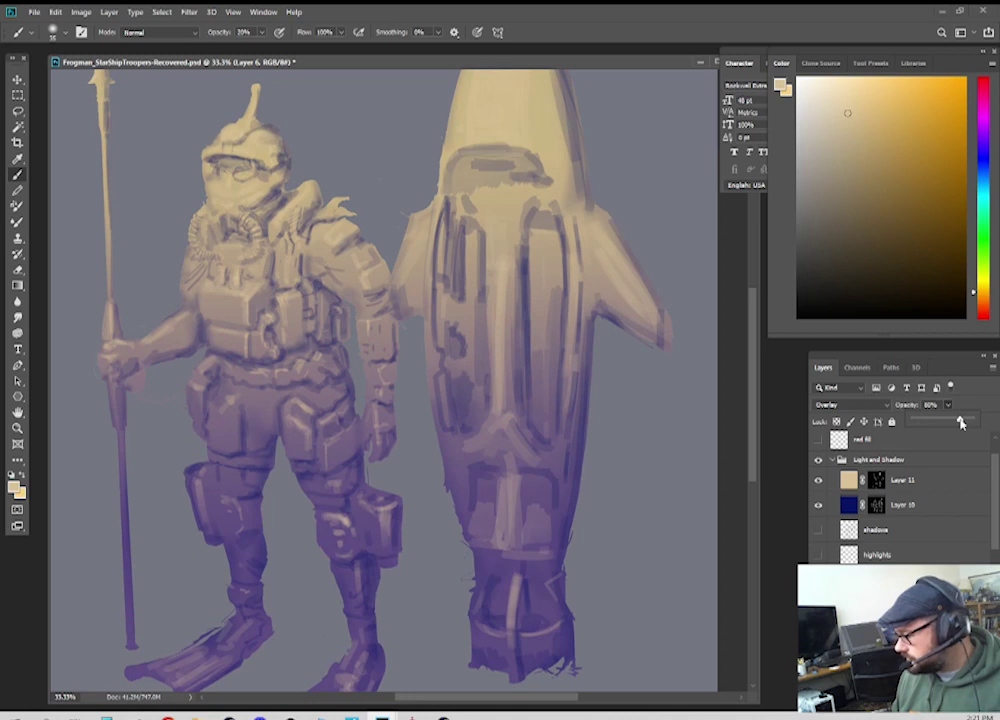
{"action": "key", "text": "alt+Tab"}
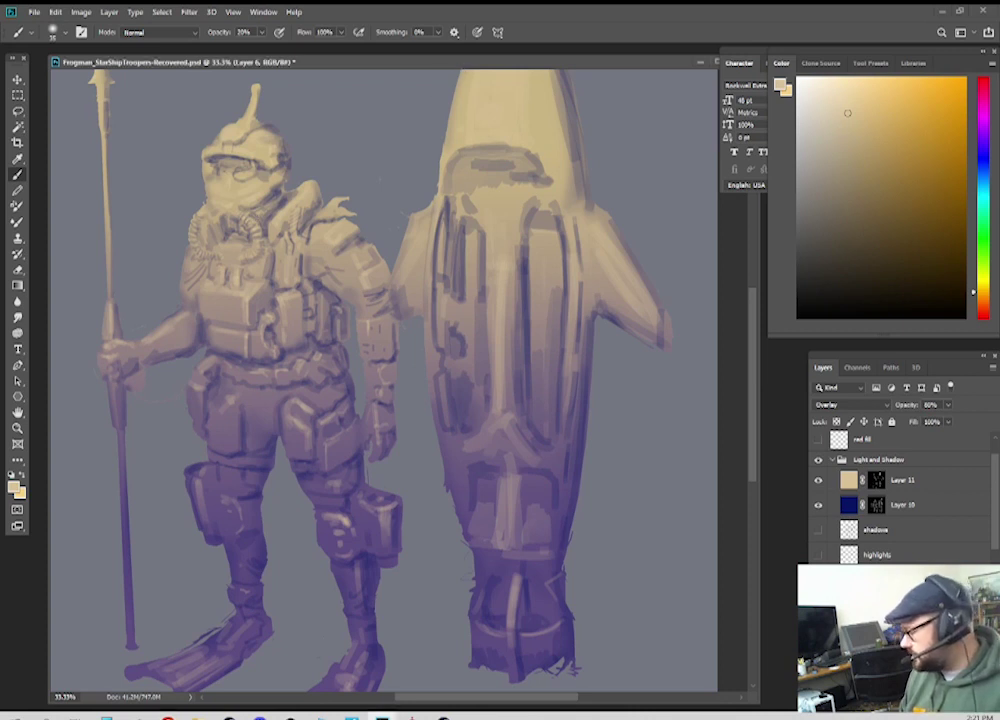
Step: Compare the art with the original highlights and shadows layers shown and hidden, leaving both hidden
{"action": "left_click", "coordinate": [817, 556]}
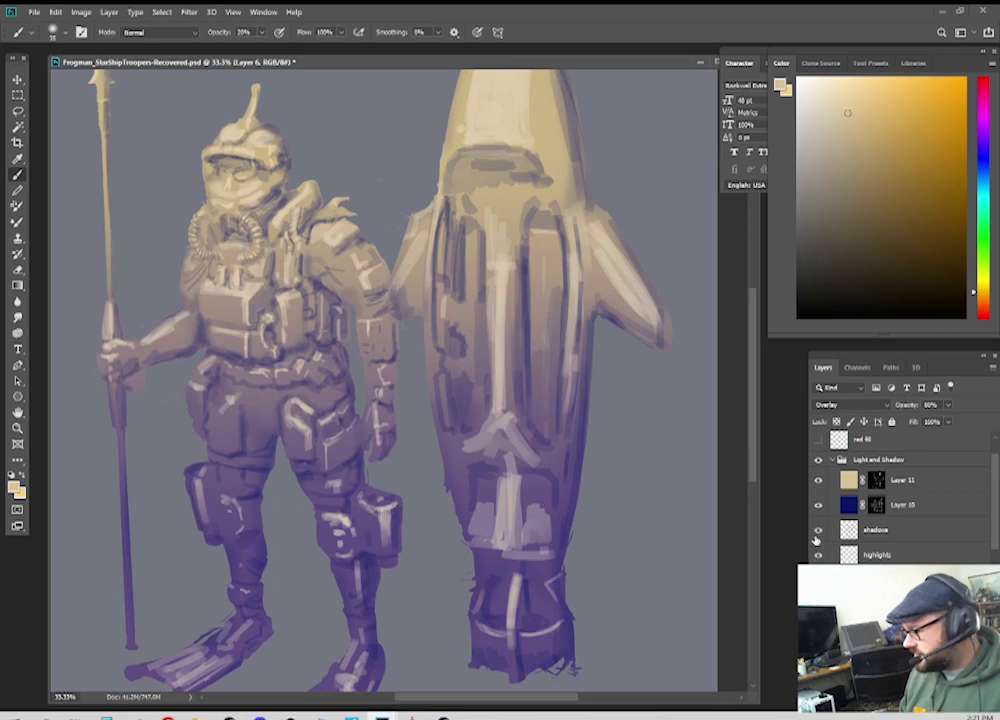
{"action": "left_click", "coordinate": [817, 531]}
{"action": "left_click", "coordinate": [817, 531]}
{"action": "left_click", "coordinate": [817, 555]}
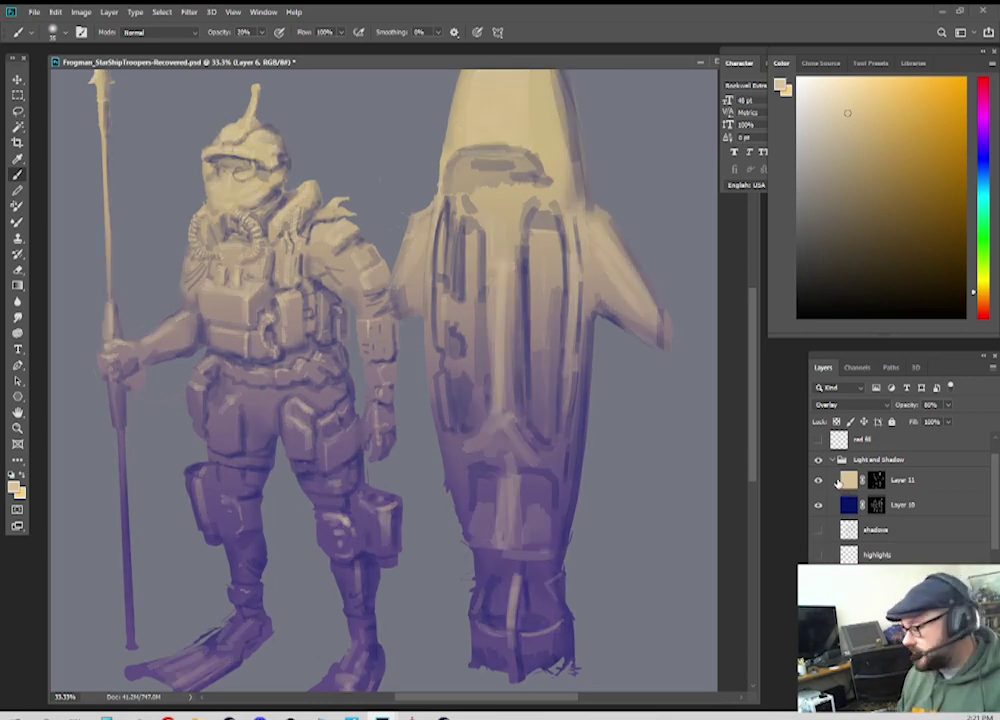
Step: Collapse the Light and Shadow group, show the drawing layer's line work and compare the art with and without the group
{"action": "left_click", "coordinate": [833, 460]}
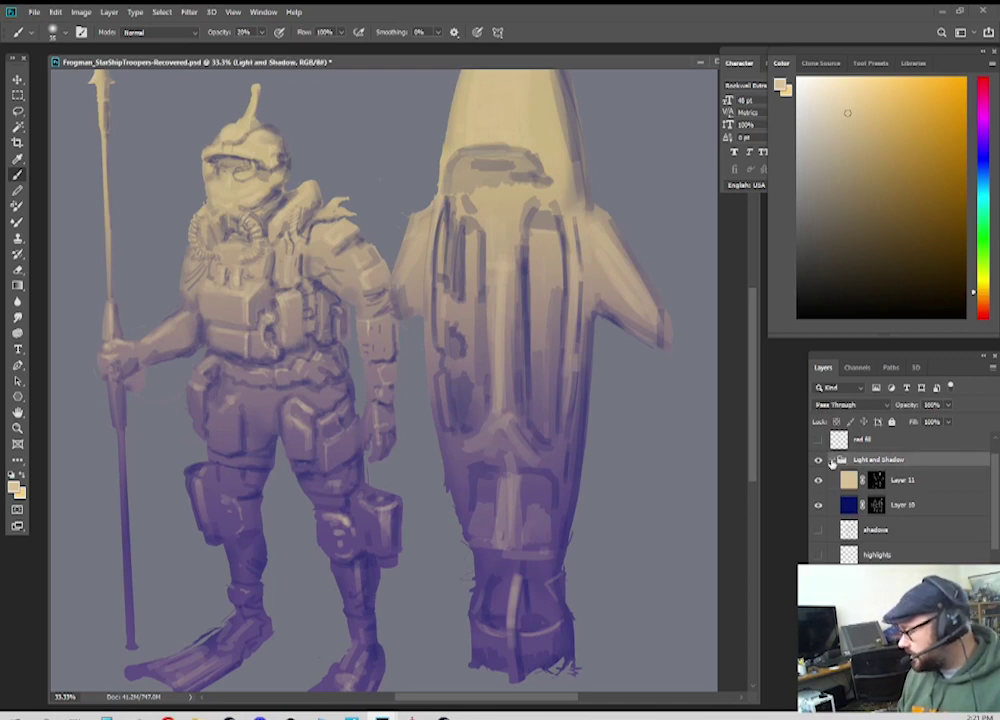
{"action": "left_click", "coordinate": [831, 460]}
{"action": "left_click", "coordinate": [818, 481]}
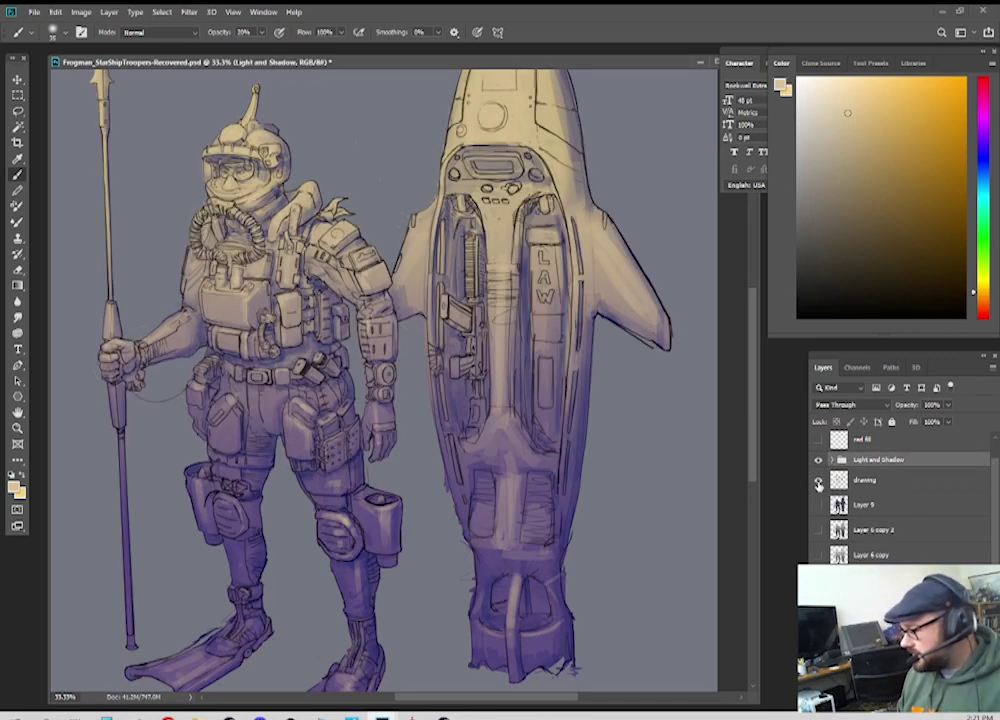
{"action": "left_click", "coordinate": [818, 460]}
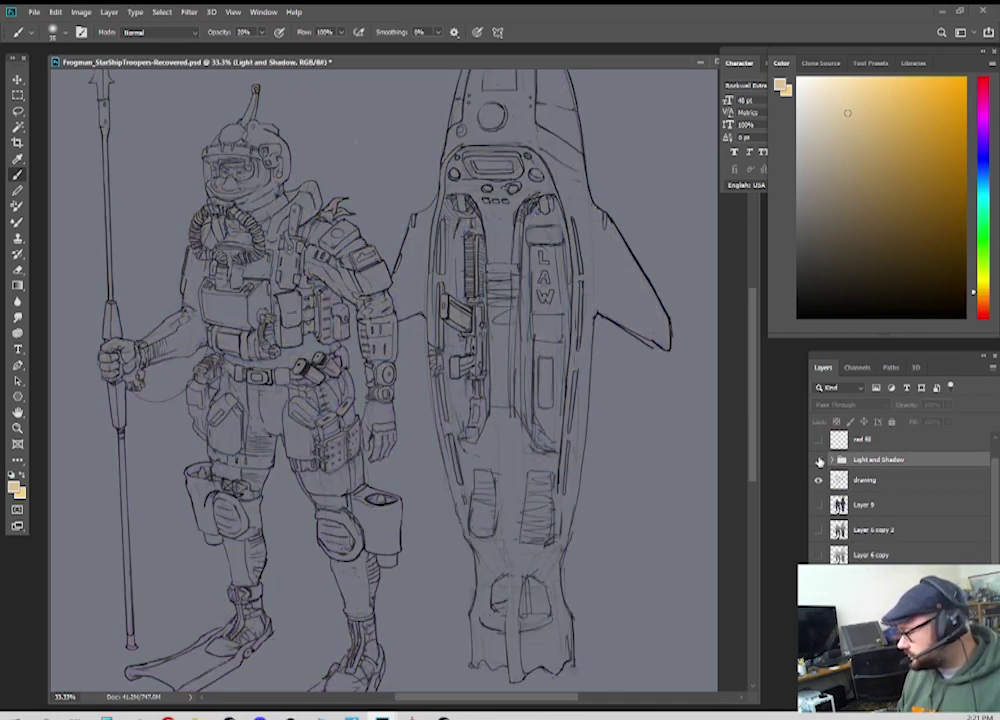
{"action": "left_click", "coordinate": [818, 460]}
{"action": "key", "text": "ctrl+minus"}
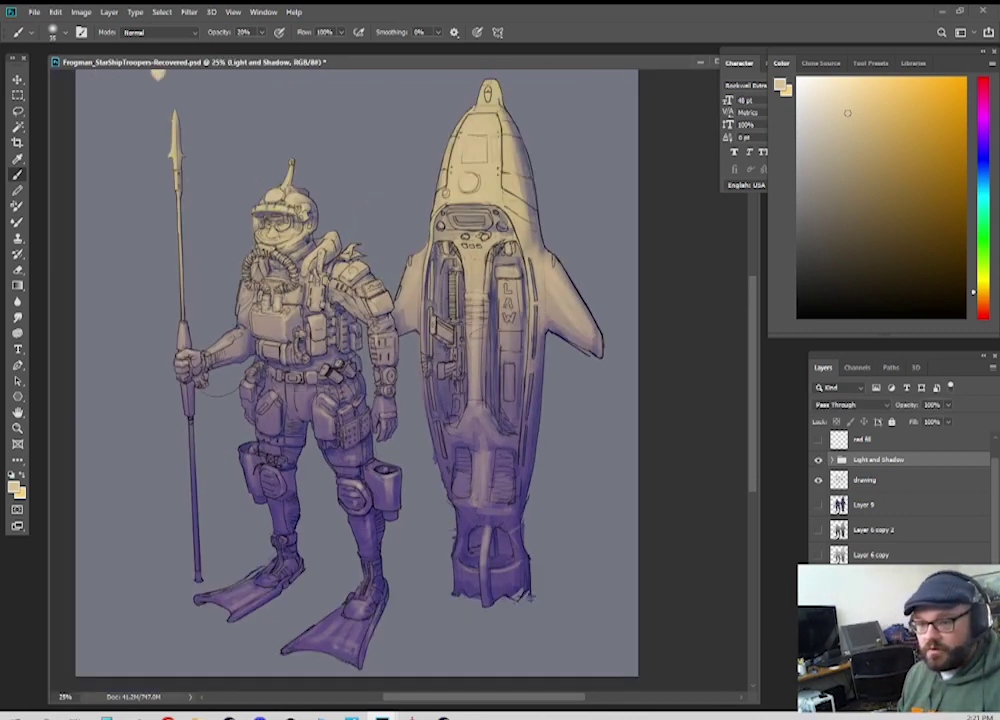
{"action": "key", "text": "alt+Tab"}
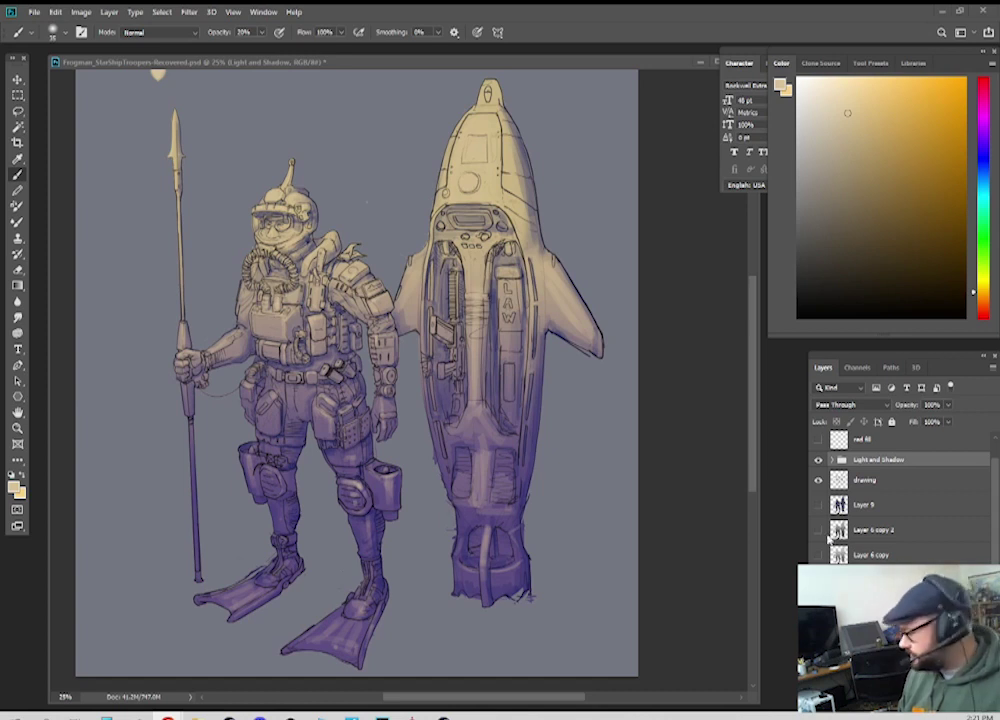
Step: Duplicate Layer 11 and turn the copy's fill orange using Hue/Saturation with hue -7 and saturation +50
{"action": "left_click", "coordinate": [831, 461]}
{"action": "left_click", "coordinate": [831, 460]}
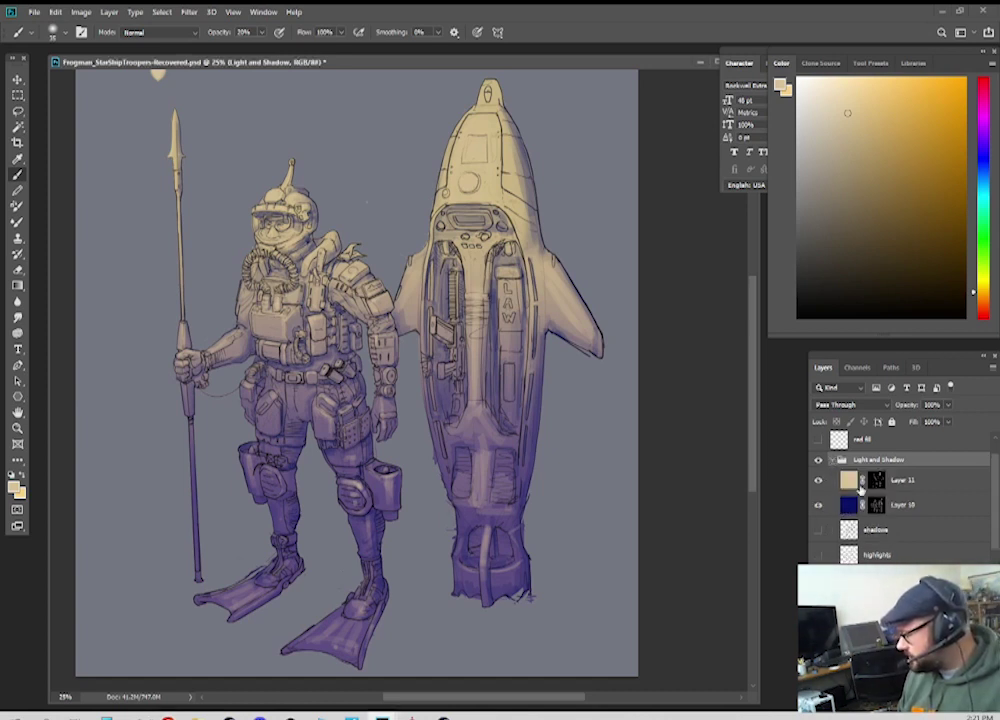
{"action": "left_click", "coordinate": [849, 480]}
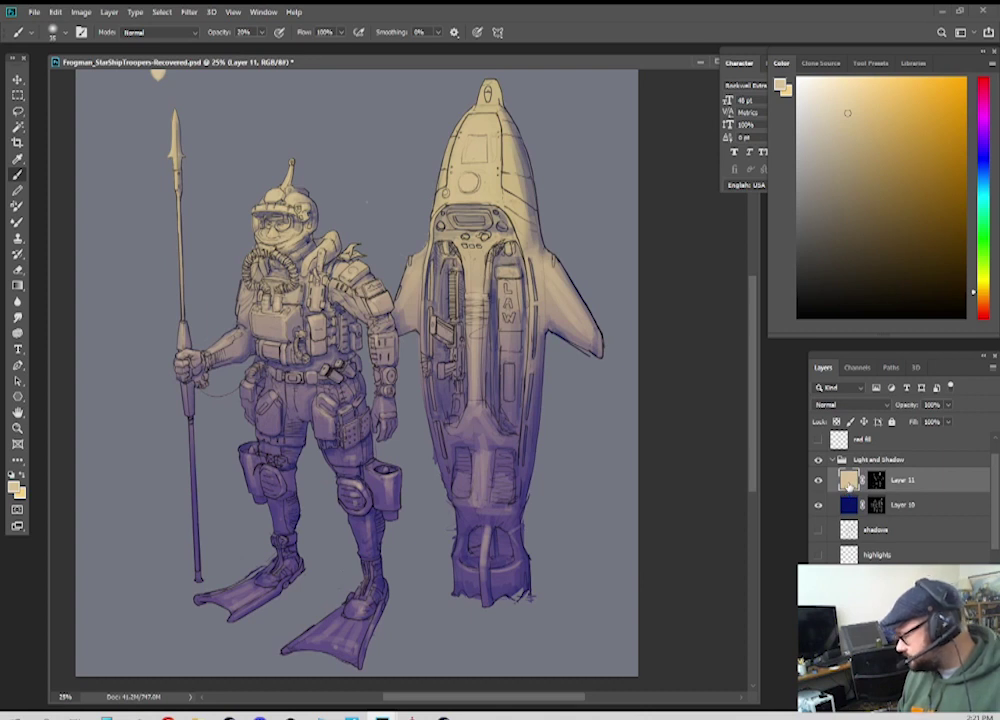
{"action": "key", "text": "ctrl+j"}
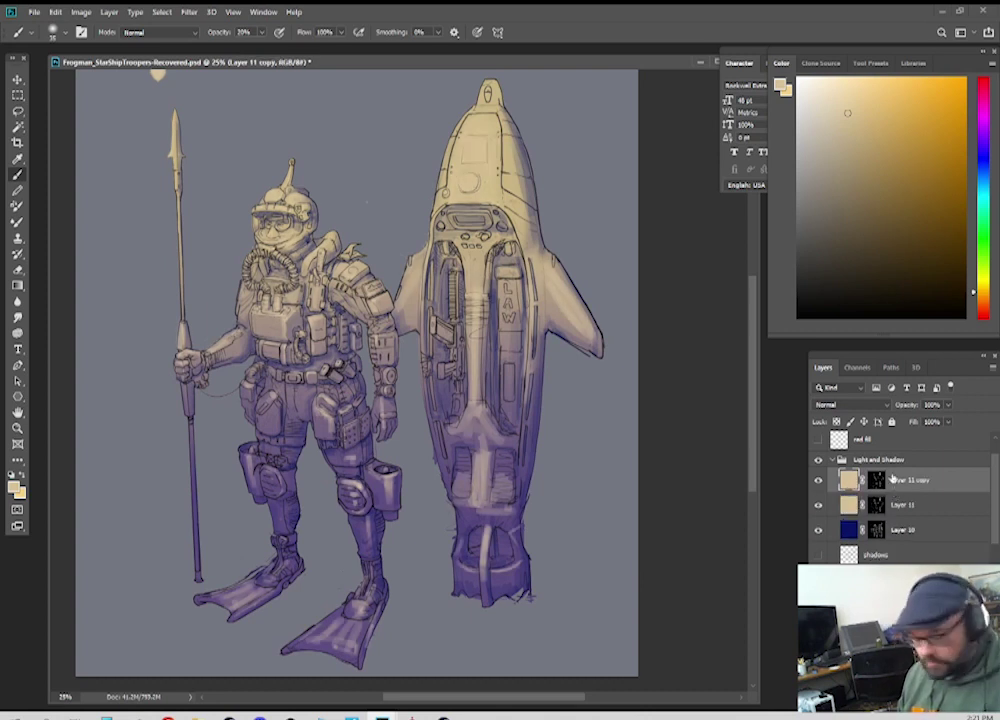
{"action": "key", "text": "ctrl+u"}
{"action": "left_click_drag", "start_coordinate": [224, 204], "coordinate": [220, 173]}
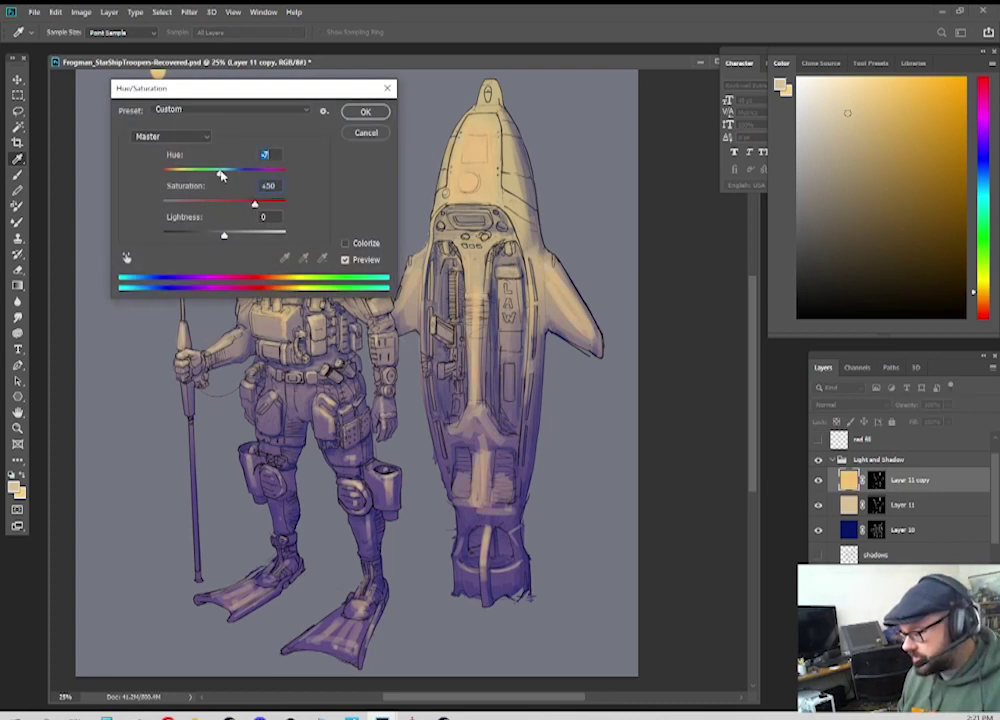
{"action": "left_click", "coordinate": [362, 113]}
Step: View Layer 11 copy's mask on its own and use Levels to brighten its whites and black out its weaker highlights
{"action": "key", "text": "b"}
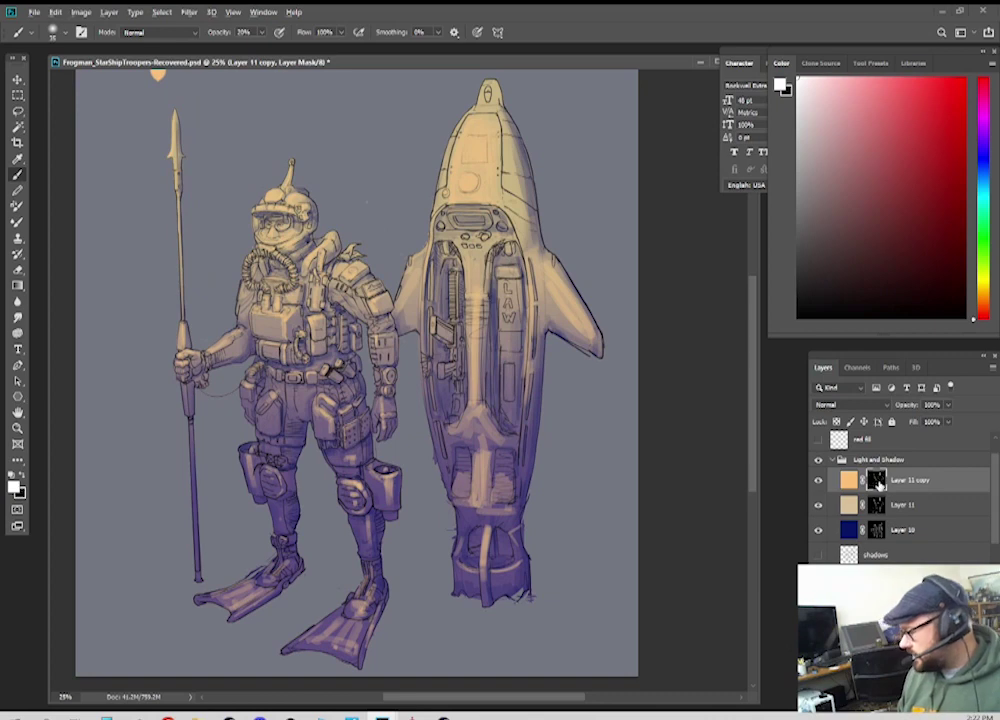
{"action": "left_click", "coordinate": [878, 484], "text": "alt"}
{"action": "key", "text": "ctrl+l"}
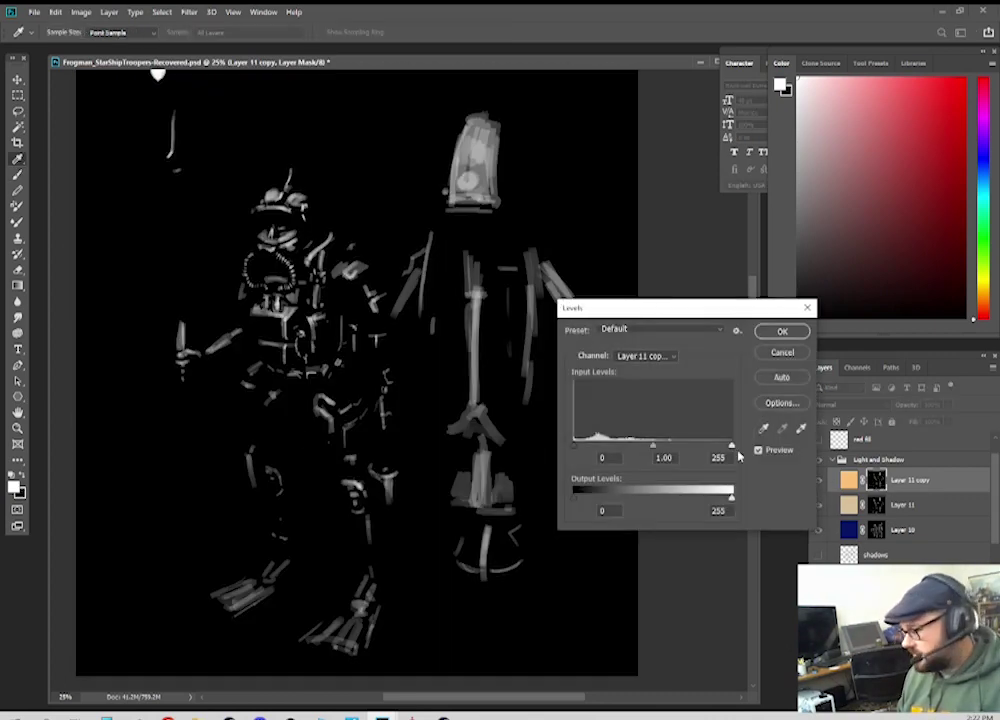
{"action": "left_click_drag", "start_coordinate": [575, 446], "coordinate": [550, 445]}
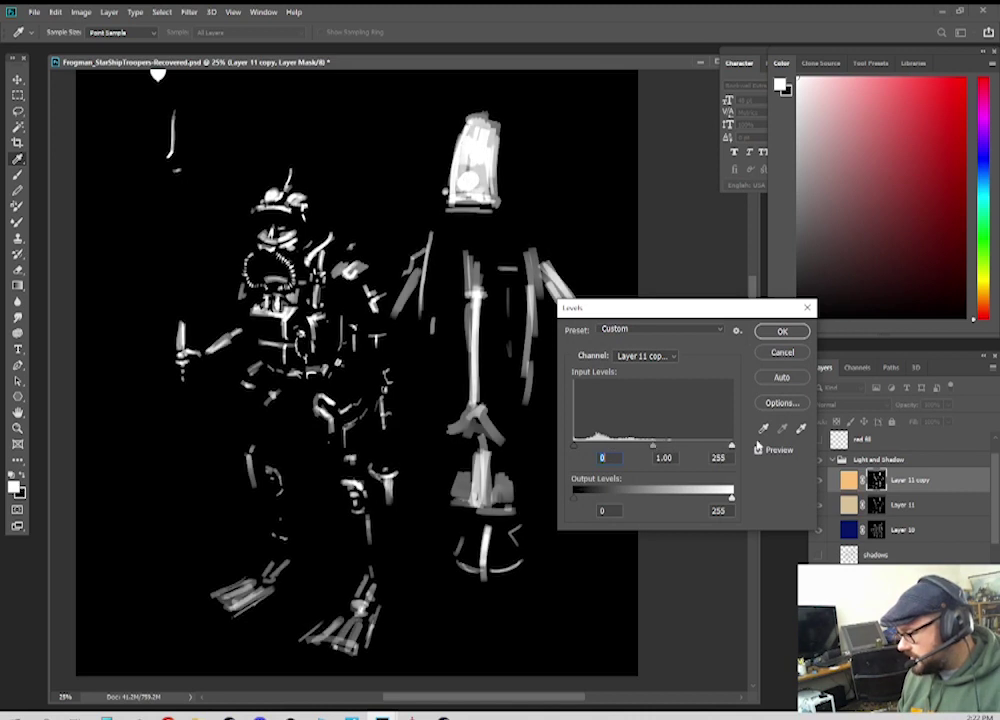
{"action": "left_click_drag", "start_coordinate": [575, 446], "coordinate": [622, 452]}
{"action": "left_click", "coordinate": [783, 333]}
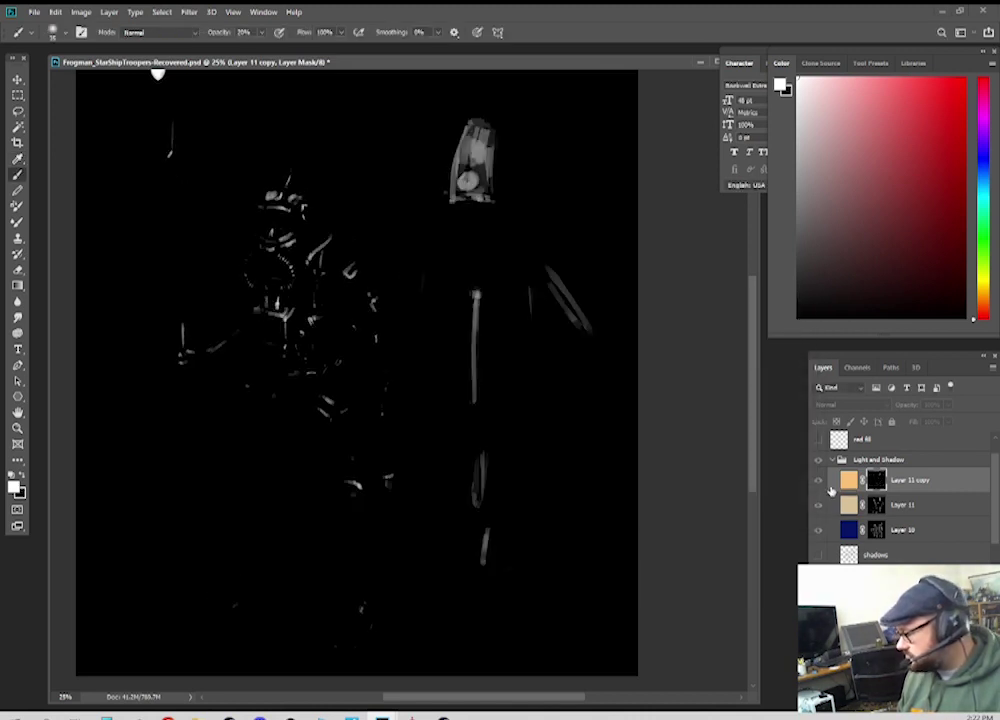
Step: Return from the mask view to the full art and set Layer 11 copy's blend mode to Screen
{"action": "left_click", "coordinate": [818, 483]}
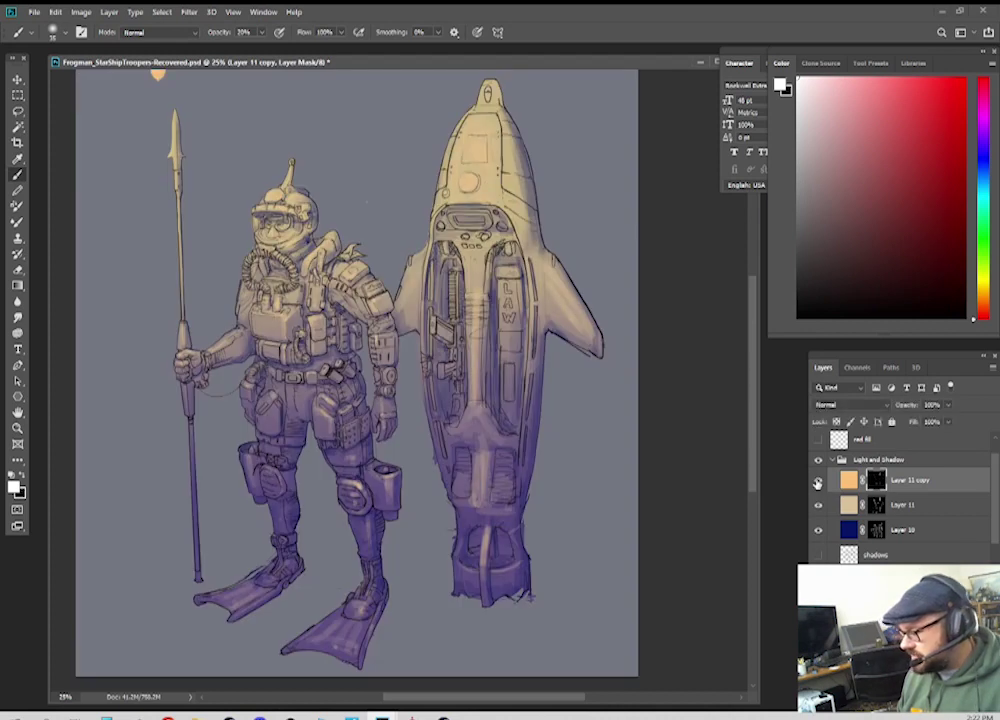
{"action": "left_click", "coordinate": [852, 405]}
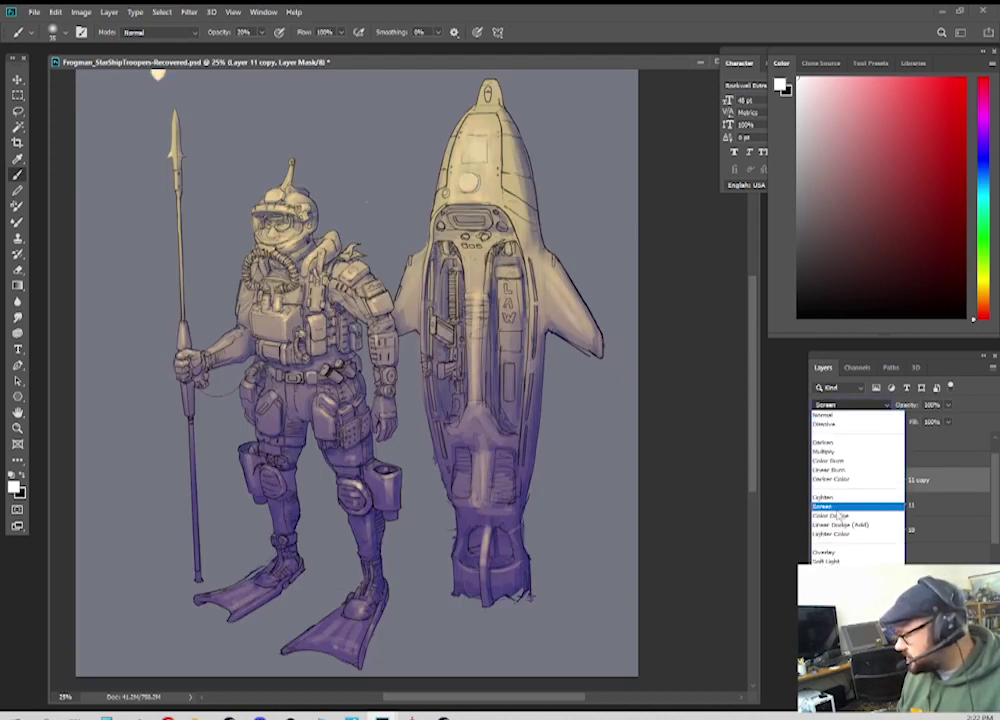
{"action": "left_click", "coordinate": [834, 507]}
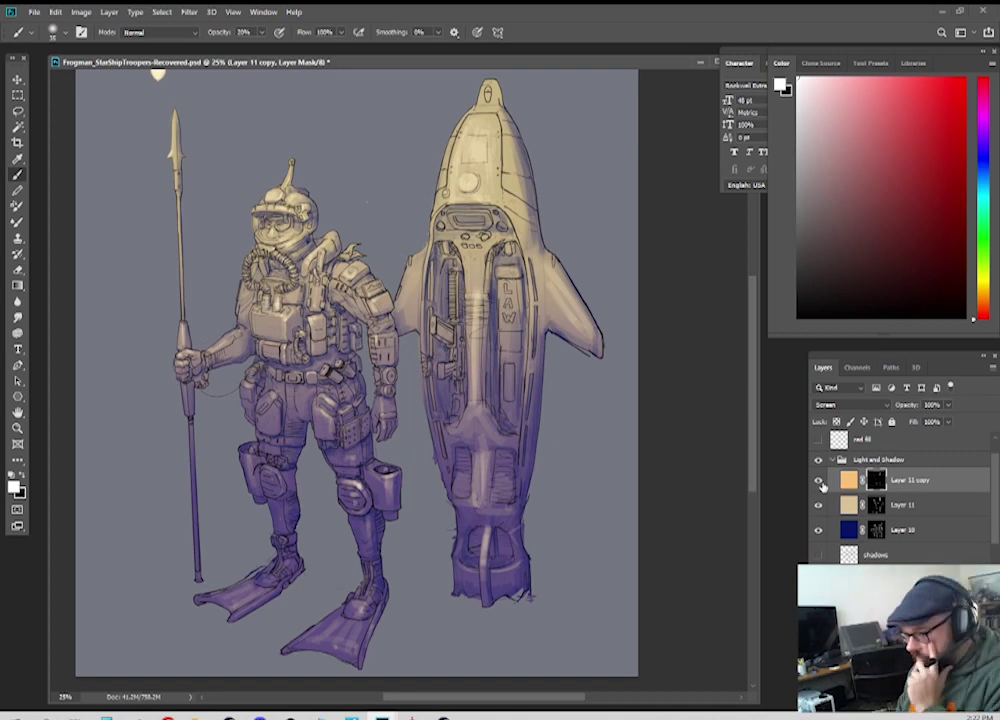
Step: Compare the art with Layer 10's shadows hidden and shown, and keep that layer's blend mode at Normal
{"action": "left_click", "coordinate": [818, 532]}
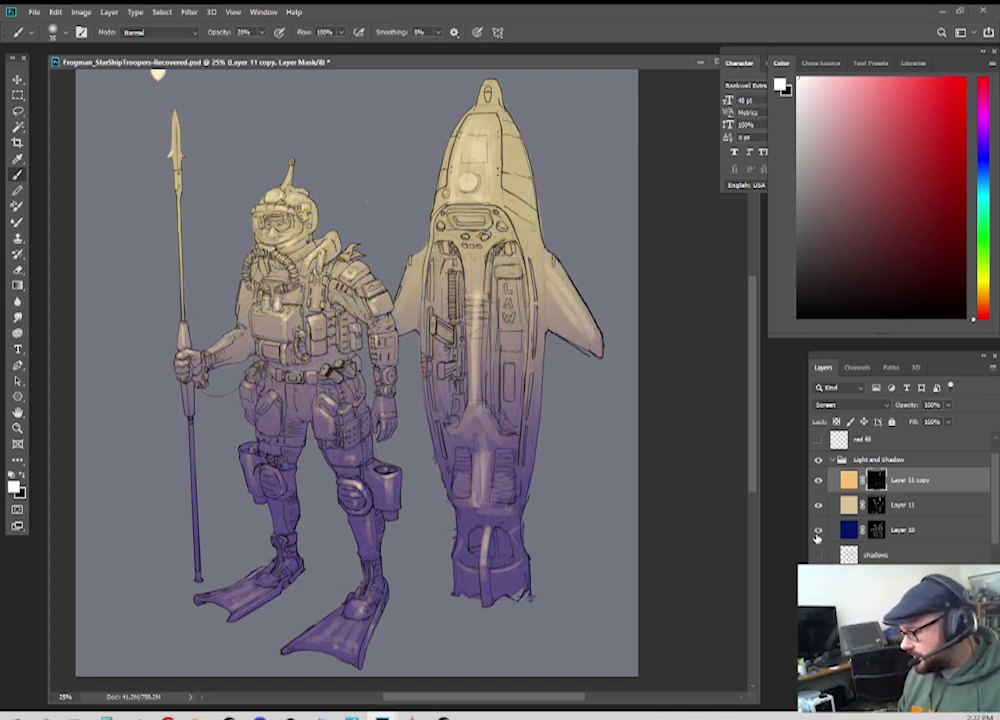
{"action": "left_click", "coordinate": [818, 532]}
{"action": "left_click", "coordinate": [905, 530]}
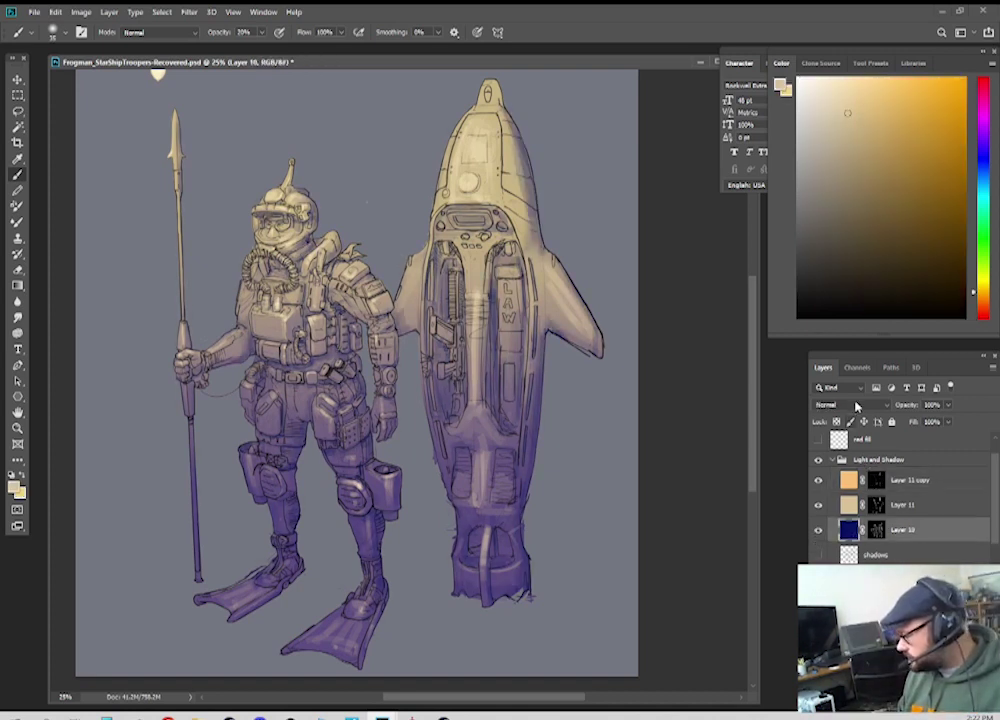
{"action": "left_click", "coordinate": [850, 404]}
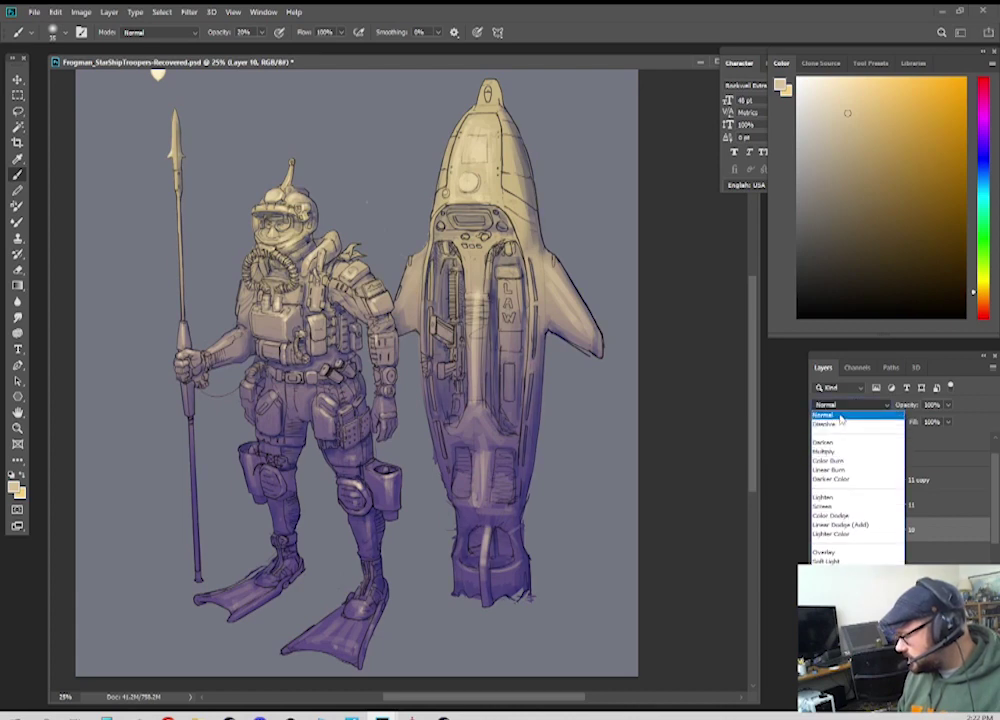
{"action": "left_click", "coordinate": [824, 414]}
Step: Select and collapse the Light and Shadow group, comparing the art with the group hidden and shown
{"action": "left_click", "coordinate": [818, 460]}
{"action": "left_click", "coordinate": [818, 460]}
{"action": "left_click", "coordinate": [862, 459]}
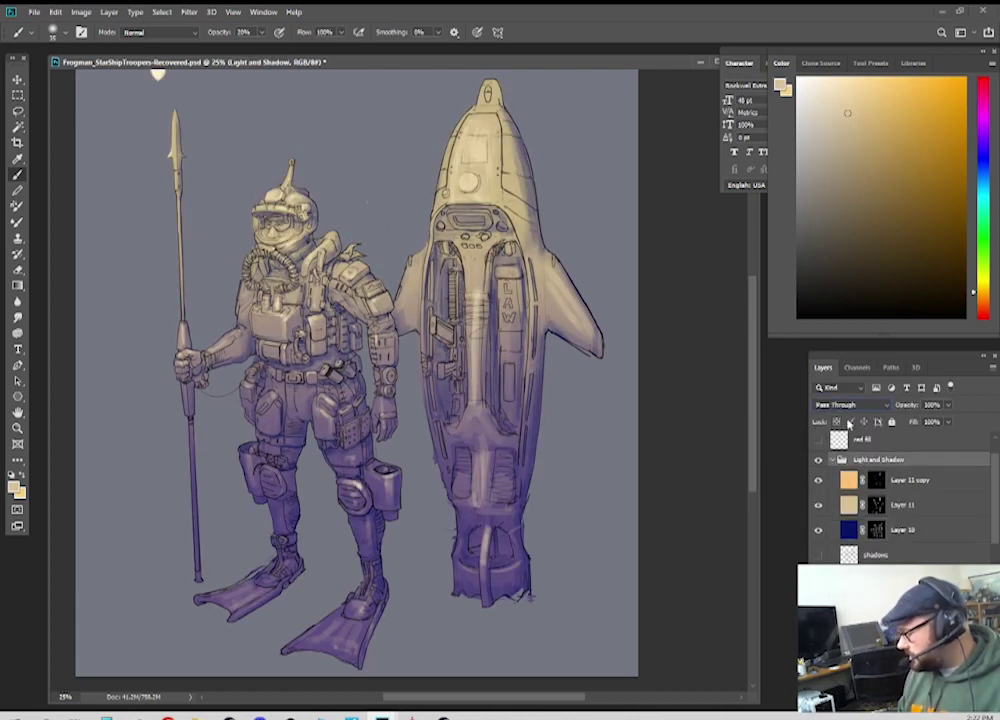
{"action": "left_click", "coordinate": [831, 460]}
{"action": "left_click", "coordinate": [814, 462]}
{"action": "left_click", "coordinate": [814, 462]}
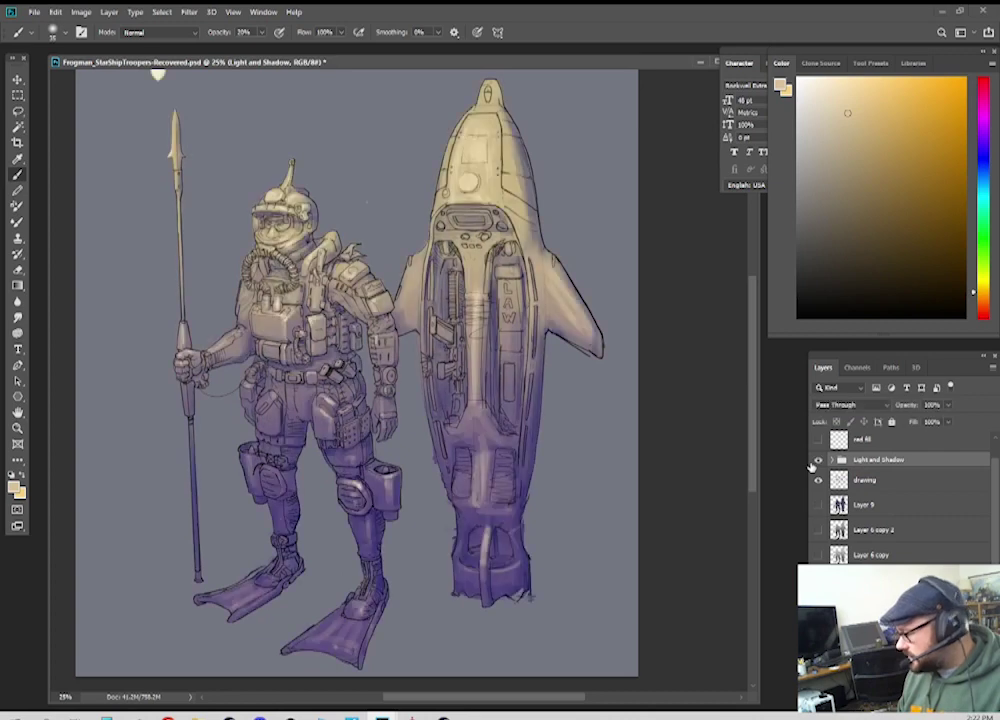
Step: Try darkening blend modes such as Multiply and Color Burn on the Light and Shadow group
{"action": "left_click", "coordinate": [857, 404]}
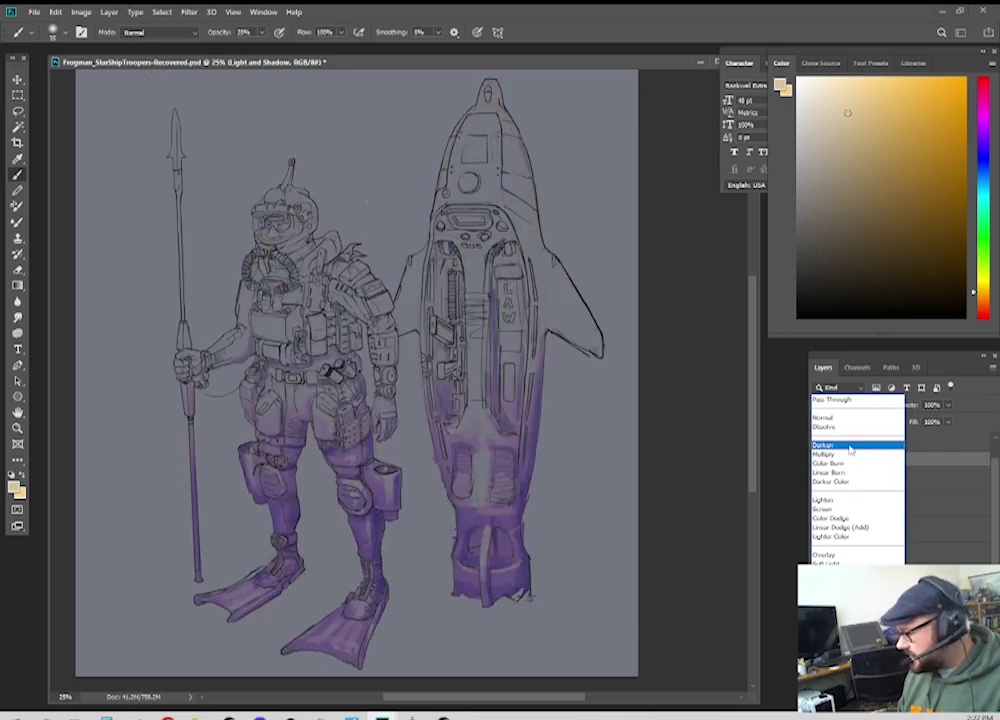
{"action": "left_click", "coordinate": [850, 453]}
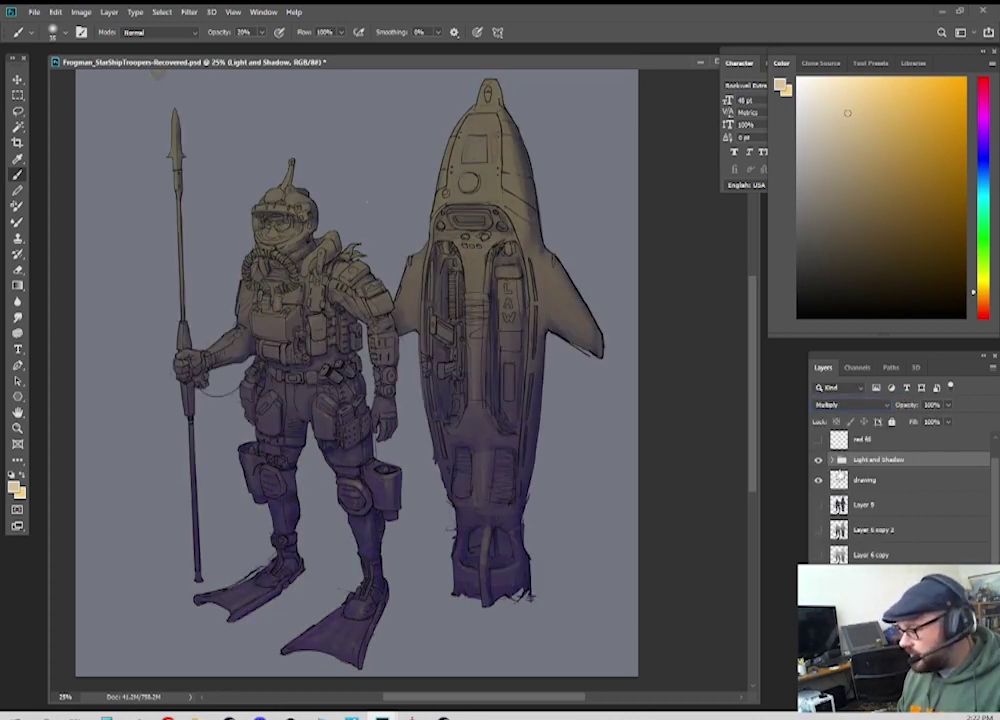
{"action": "key", "text": "Down"}
{"action": "key", "text": "Down"}
{"action": "key", "text": "Down"}
{"action": "key", "text": "Down"}
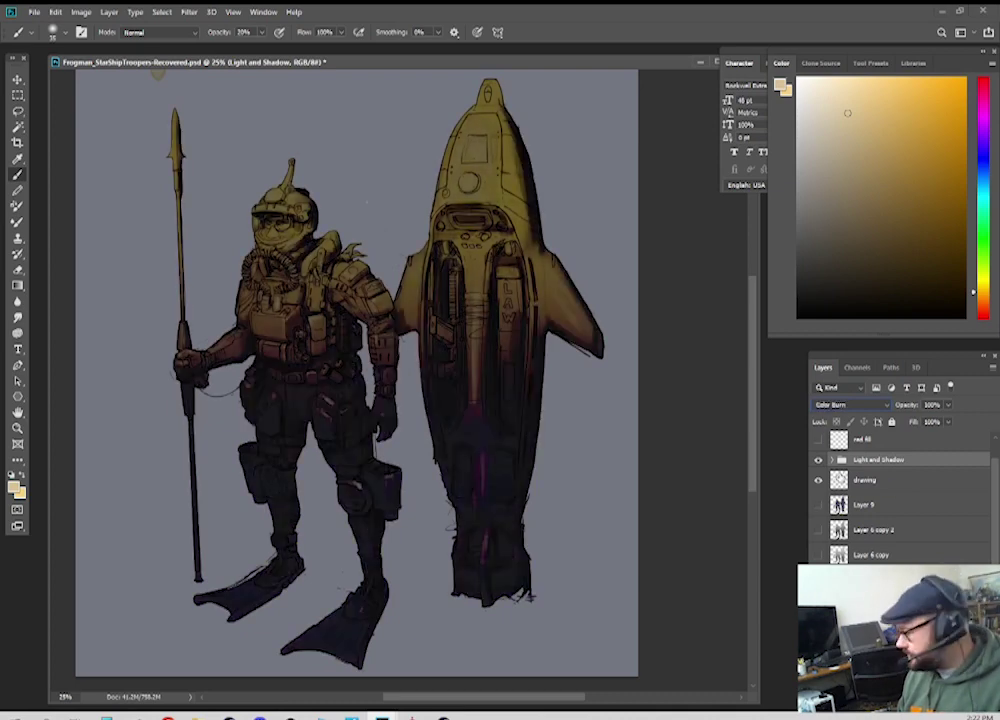
Step: Try Lighten, Color Dodge, Linear Dodge (Add) and Lighter Color on the Light and Shadow group and inspect the diver's torso and legs
{"action": "key", "text": "Down"}
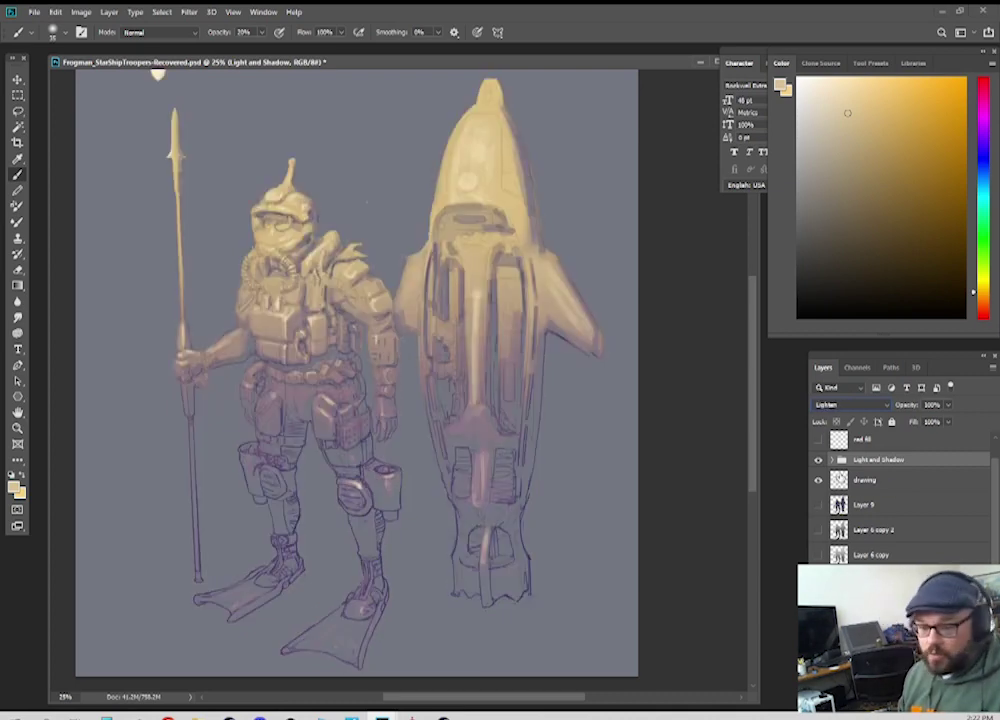
{"action": "key", "text": "Down"}
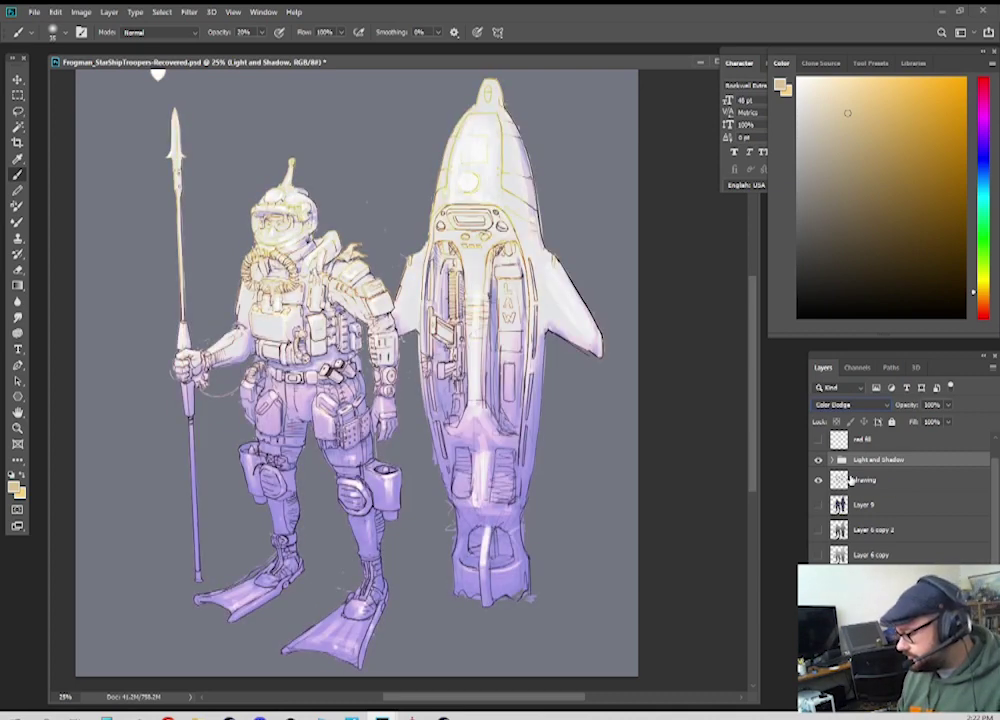
{"action": "key", "text": "Down"}
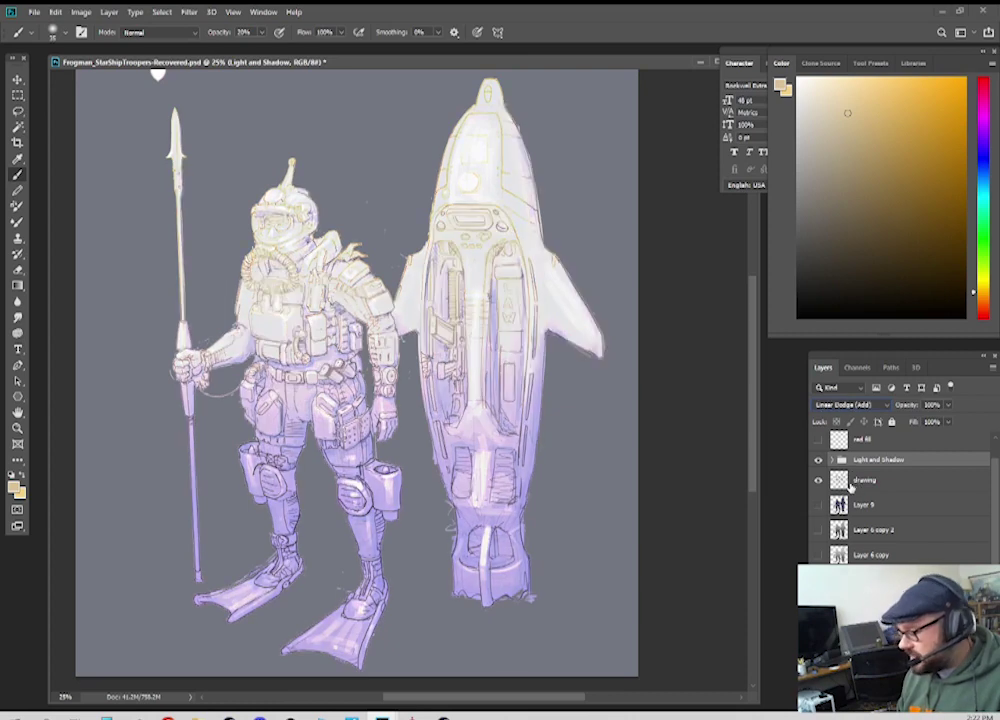
{"action": "key", "text": "Down"}
{"action": "key", "text": "Down"}
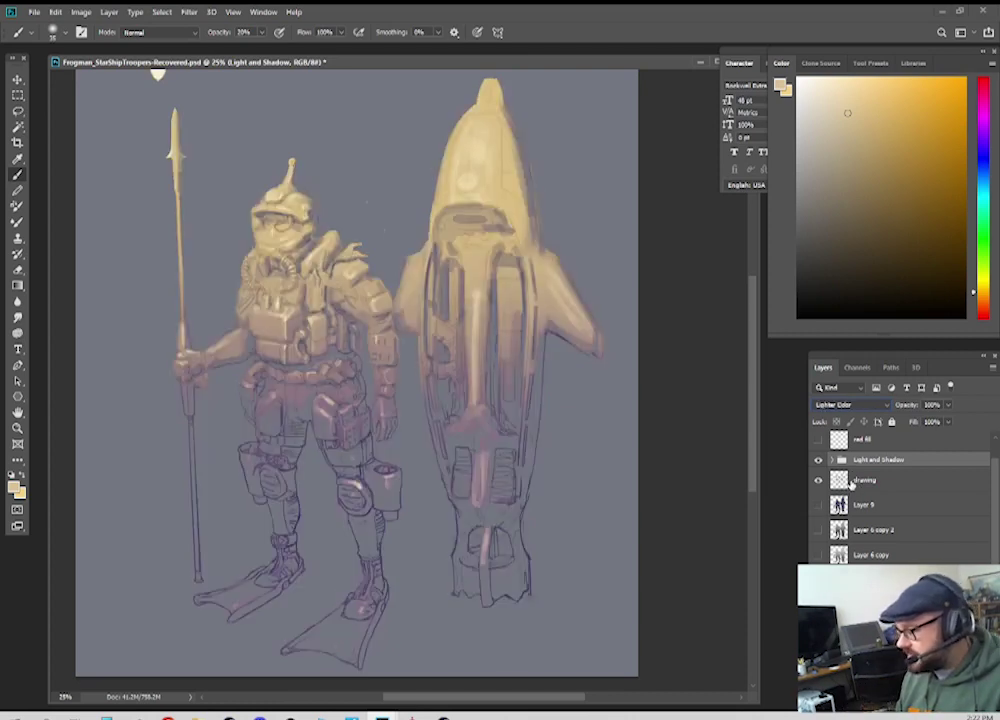
{"action": "key", "text": "Up"}
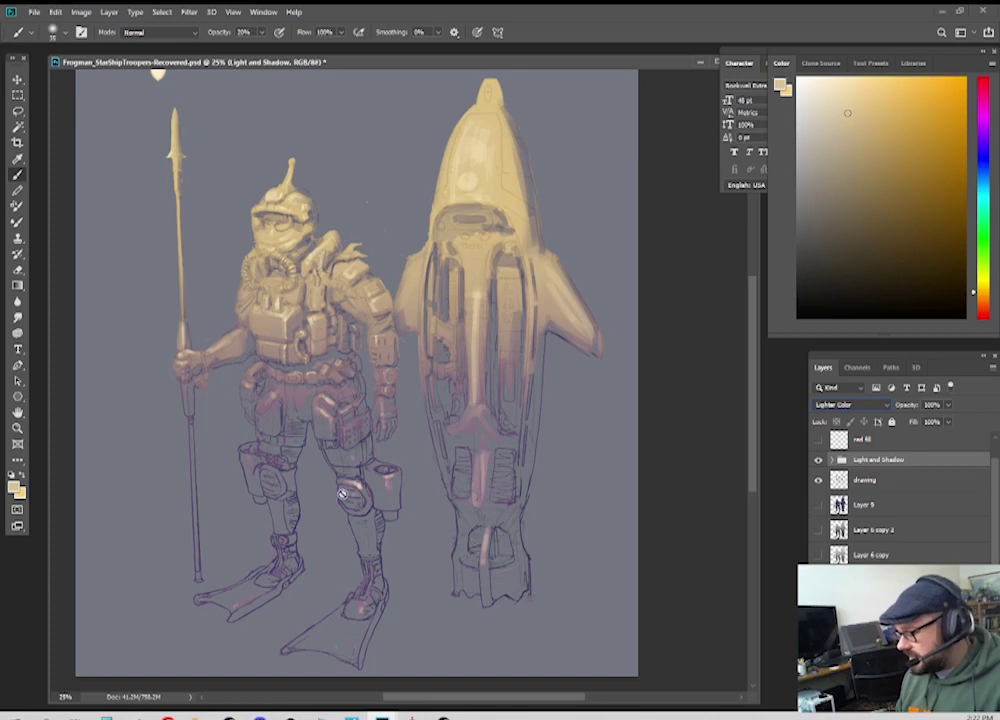
{"action": "key", "text": "ctrl+plus"}
{"action": "key", "text": "ctrl+plus"}
{"action": "left_click_drag", "start_coordinate": [328, 537], "coordinate": [466, 453]}
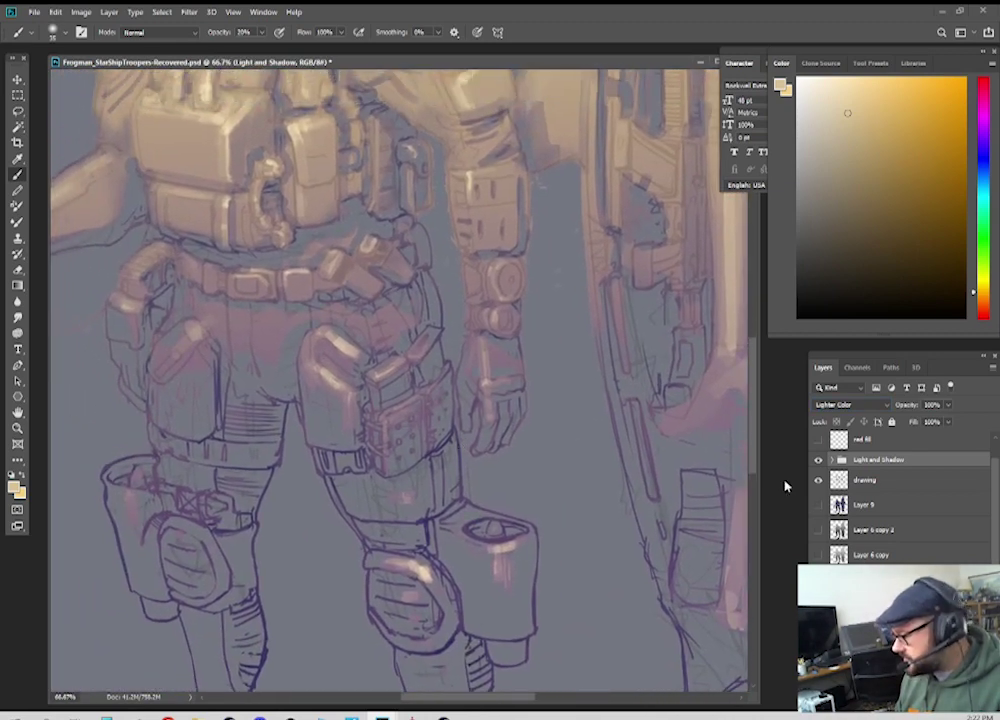
{"action": "left_click_drag", "start_coordinate": [504, 308], "coordinate": [488, 376]}
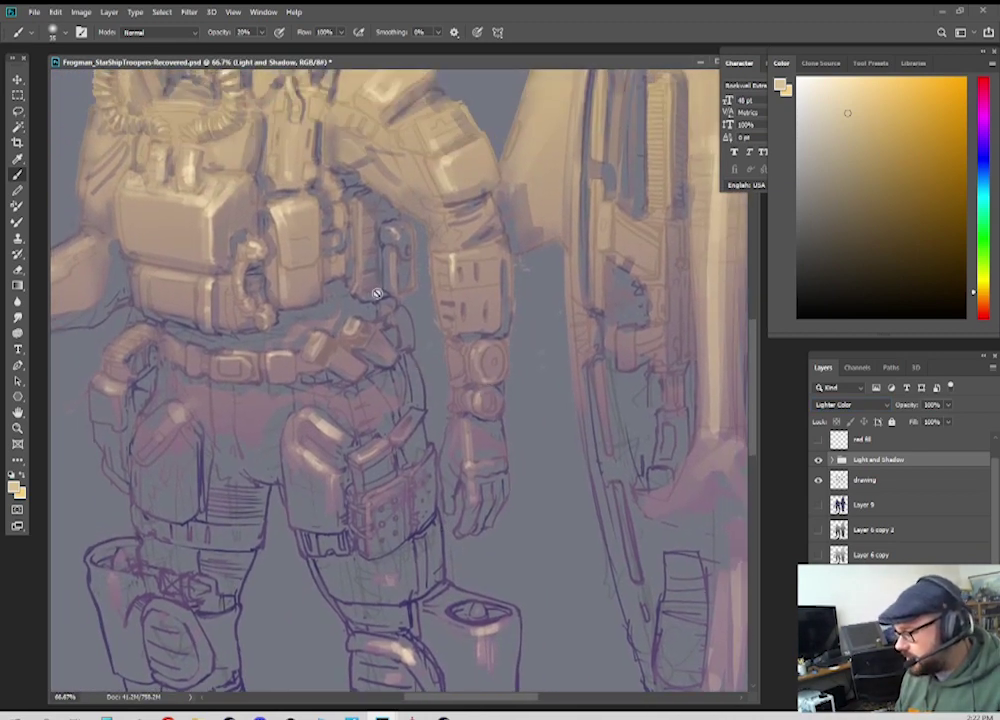
{"action": "scroll", "coordinate": [424, 188], "scroll_direction": "down", "scroll_amount": 1}
{"action": "scroll", "coordinate": [466, 399], "scroll_direction": "down", "scroll_amount": 1}
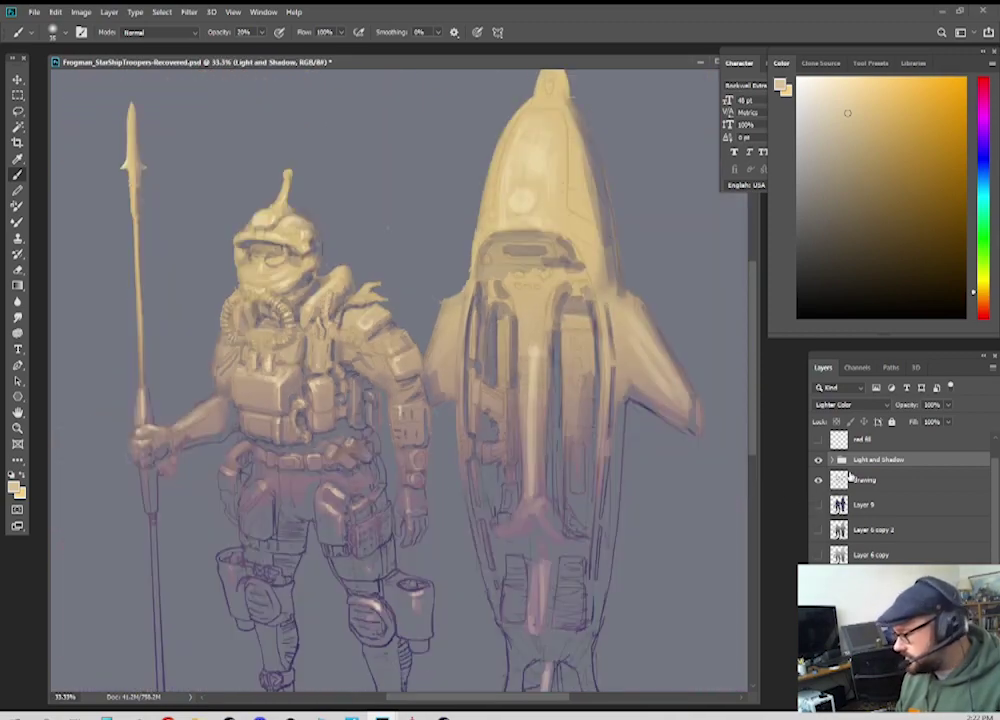
Step: Set the Light and Shadow group's blend mode to Overlay and compare the art with and without the group
{"action": "left_click", "coordinate": [852, 404]}
{"action": "left_click", "coordinate": [840, 518]}
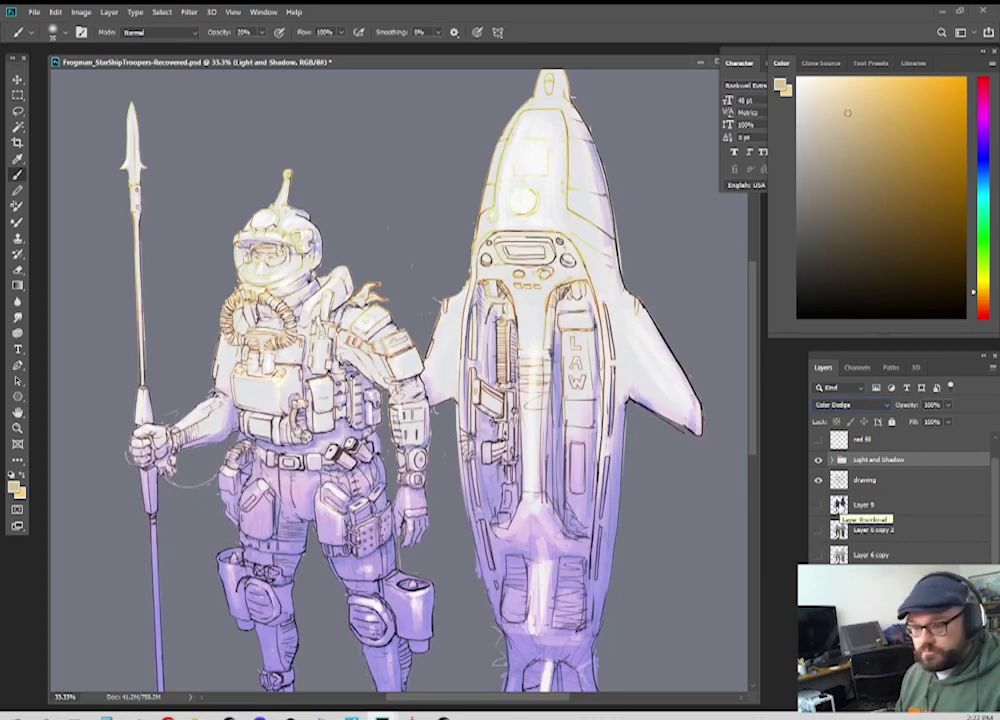
{"action": "key", "text": "Down"}
{"action": "key", "text": "Down"}
{"action": "key", "text": "Up"}
{"action": "key", "text": "Up"}
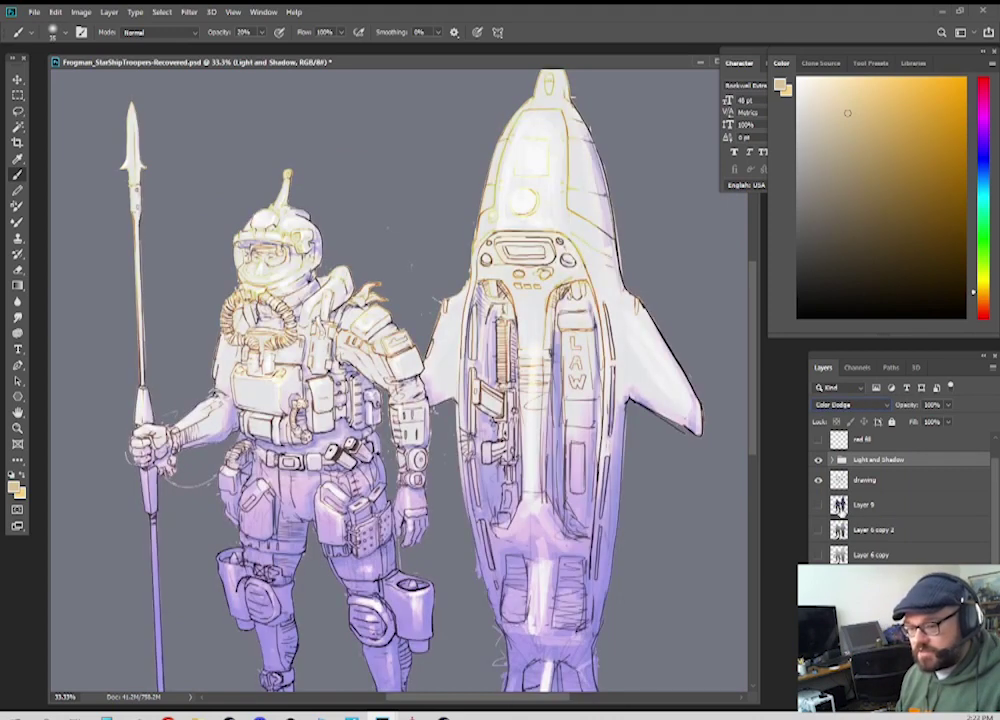
{"action": "key", "text": "Down"}
{"action": "key", "text": "Down"}
{"action": "key", "text": "Down"}
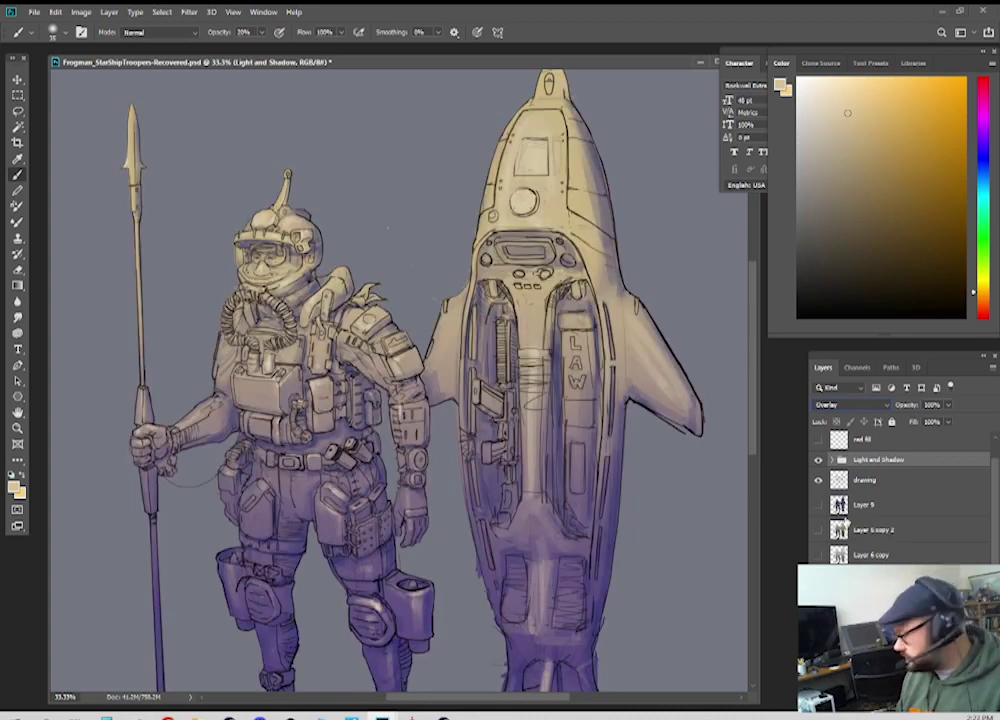
{"action": "left_click", "coordinate": [819, 460]}
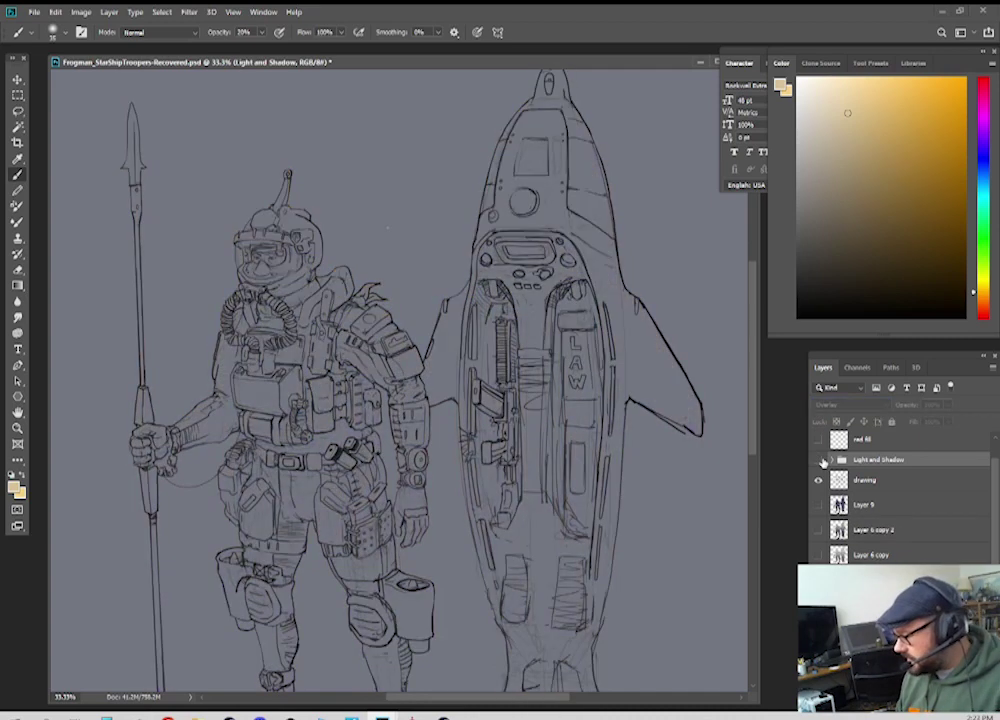
{"action": "left_click", "coordinate": [819, 460]}
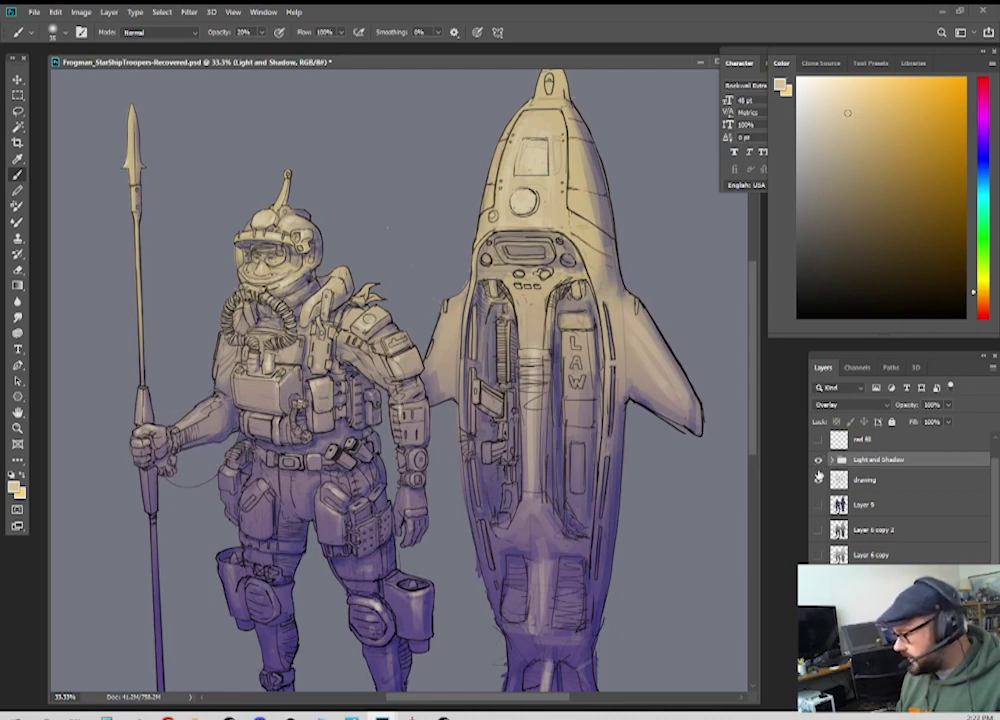
Step: Show Layer 9 and Layer 6 copy beneath the drawing, leaving Layer 6 copy 2 hidden
{"action": "left_click", "coordinate": [817, 507]}
{"action": "left_click", "coordinate": [817, 508]}
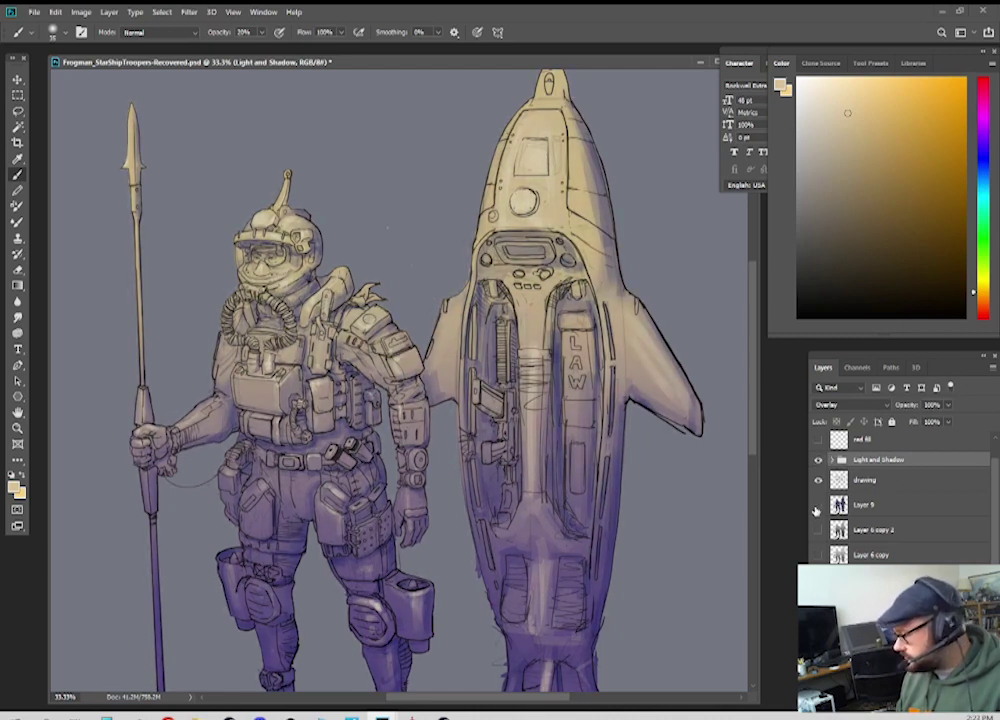
{"action": "left_click", "coordinate": [817, 530]}
{"action": "left_click", "coordinate": [817, 506]}
{"action": "left_click", "coordinate": [817, 530]}
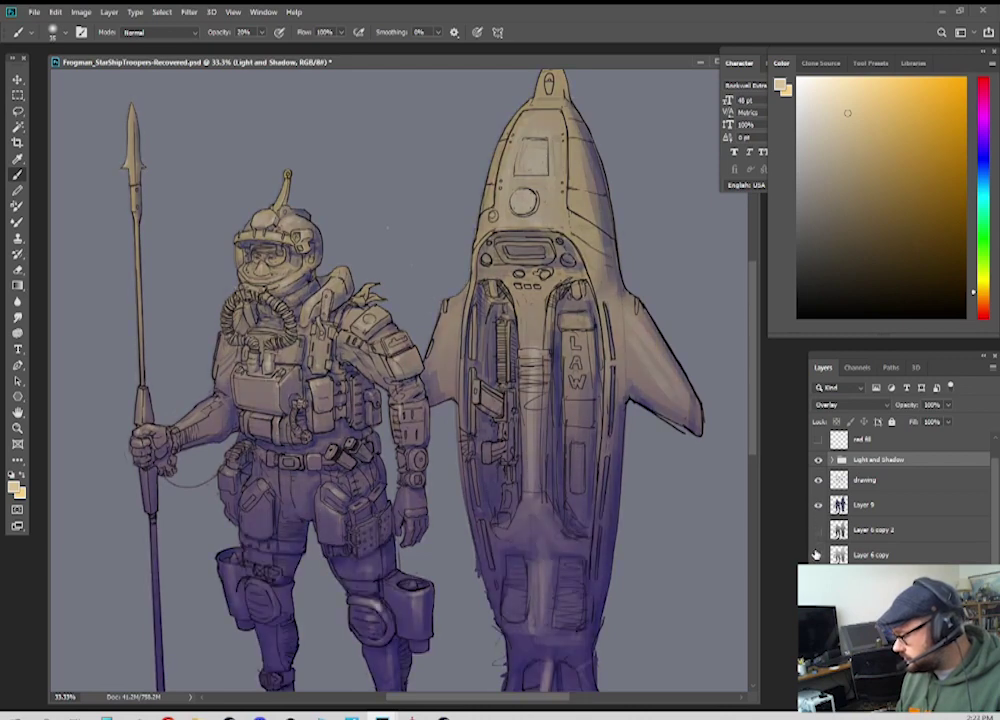
{"action": "left_click", "coordinate": [817, 554]}
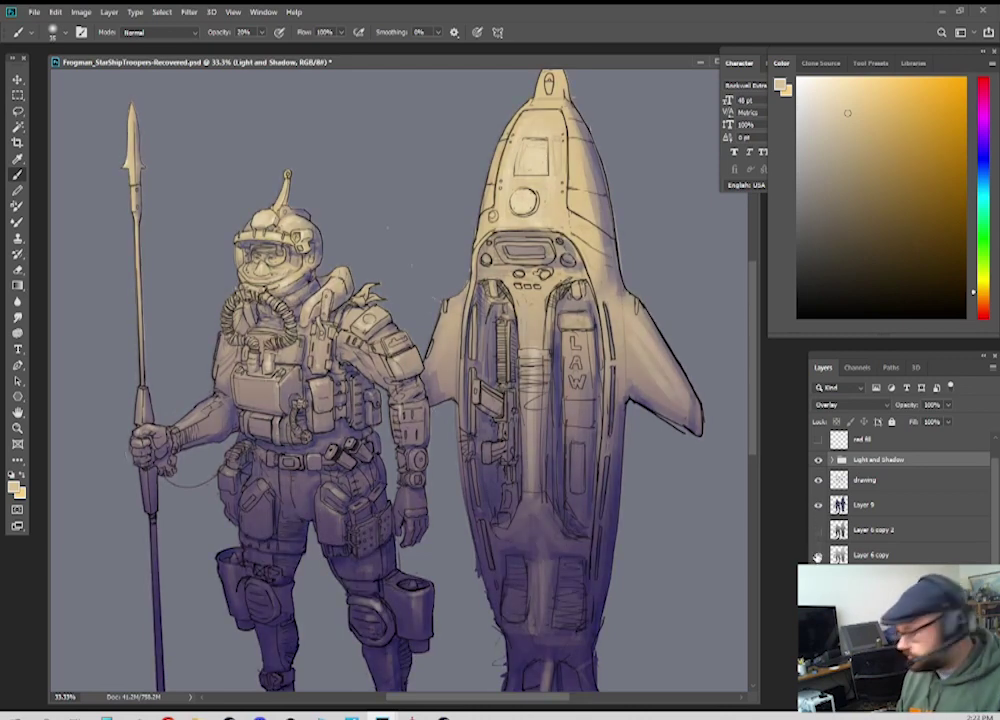
Step: Check Layer 9's and the Light and Shadow group's effect on the art and set Layer 9's opacity to 50%
{"action": "left_click", "coordinate": [871, 556]}
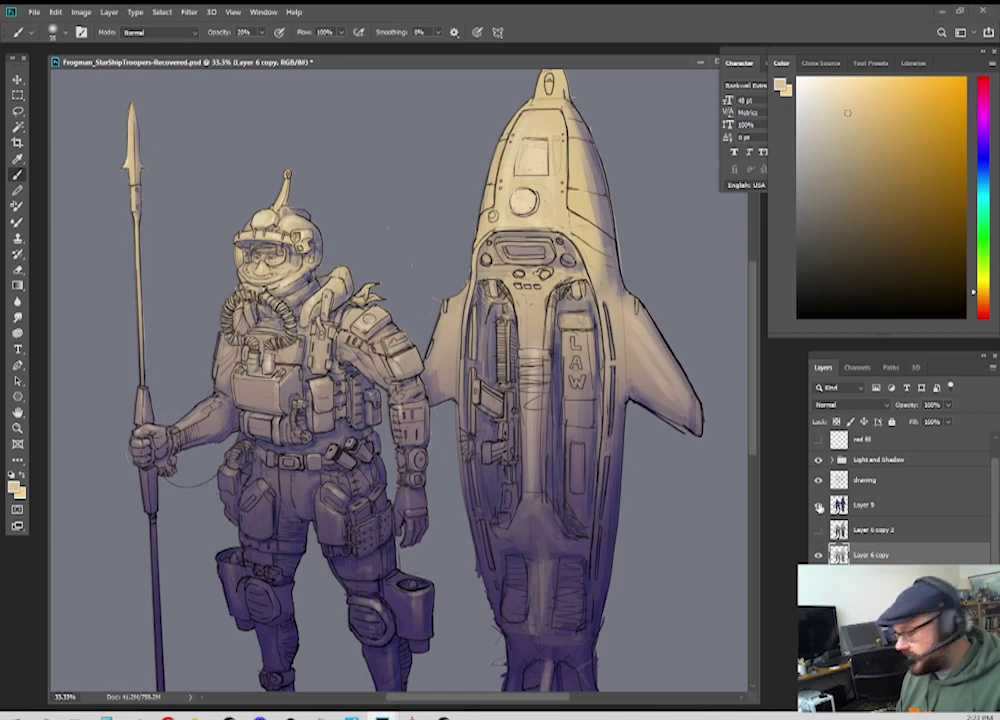
{"action": "left_click", "coordinate": [817, 508]}
{"action": "left_click", "coordinate": [817, 508]}
{"action": "left_click", "coordinate": [882, 506]}
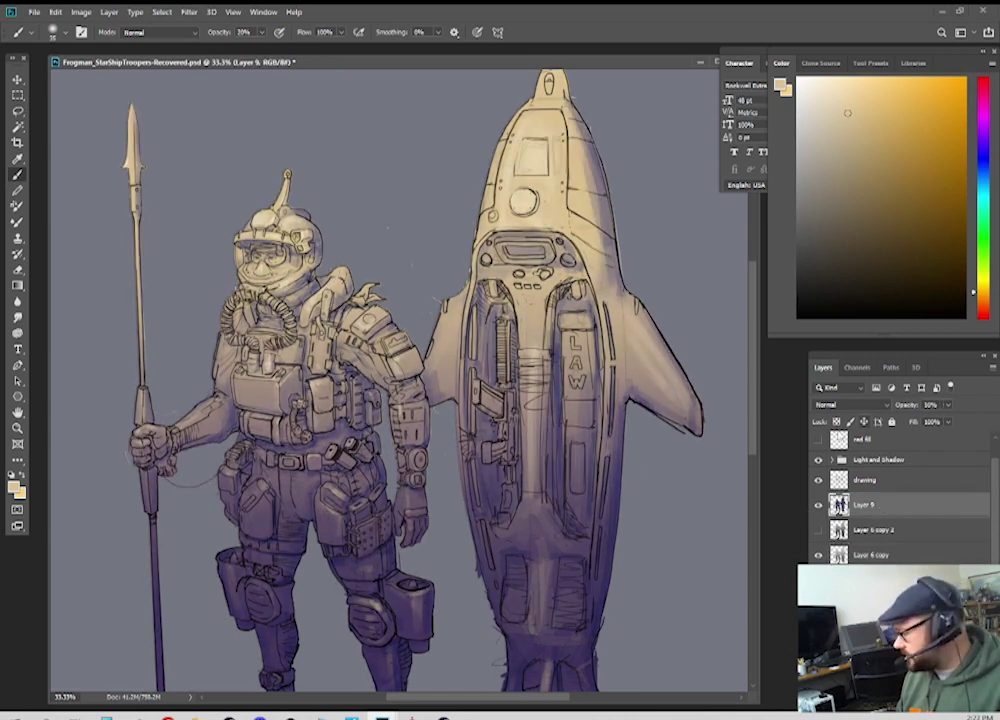
{"action": "left_click", "coordinate": [818, 460]}
{"action": "left_click", "coordinate": [818, 460]}
Step: Show the painted teal and green background behind the diver and the vehicle
{"action": "key", "text": "ctrl+minus"}
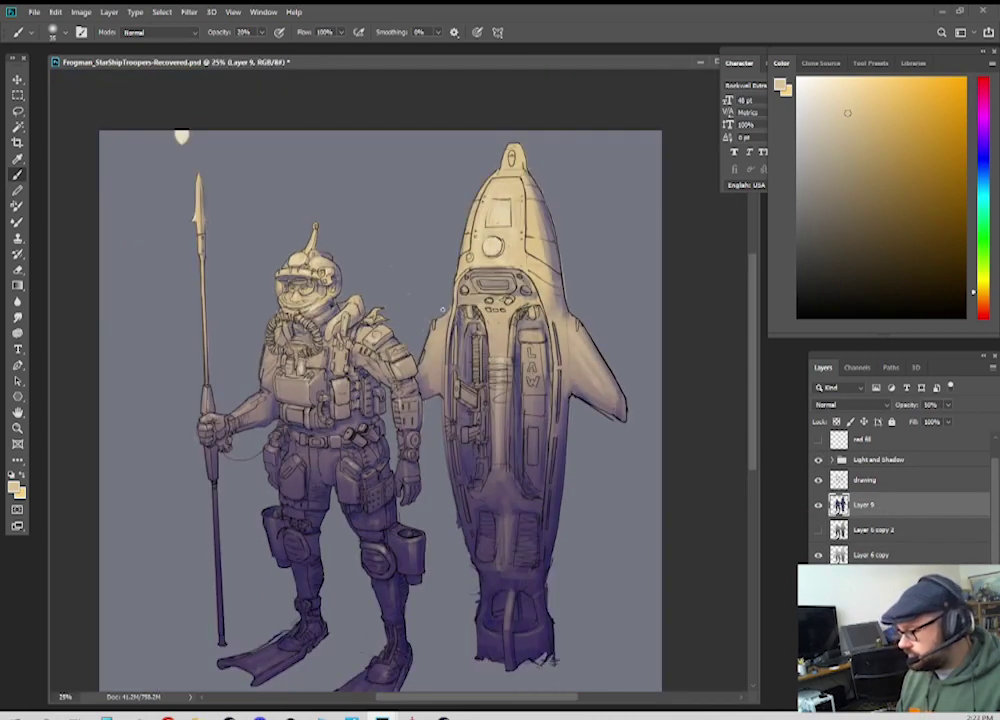
{"action": "scroll", "coordinate": [442, 311], "scroll_direction": "down", "scroll_amount": 3}
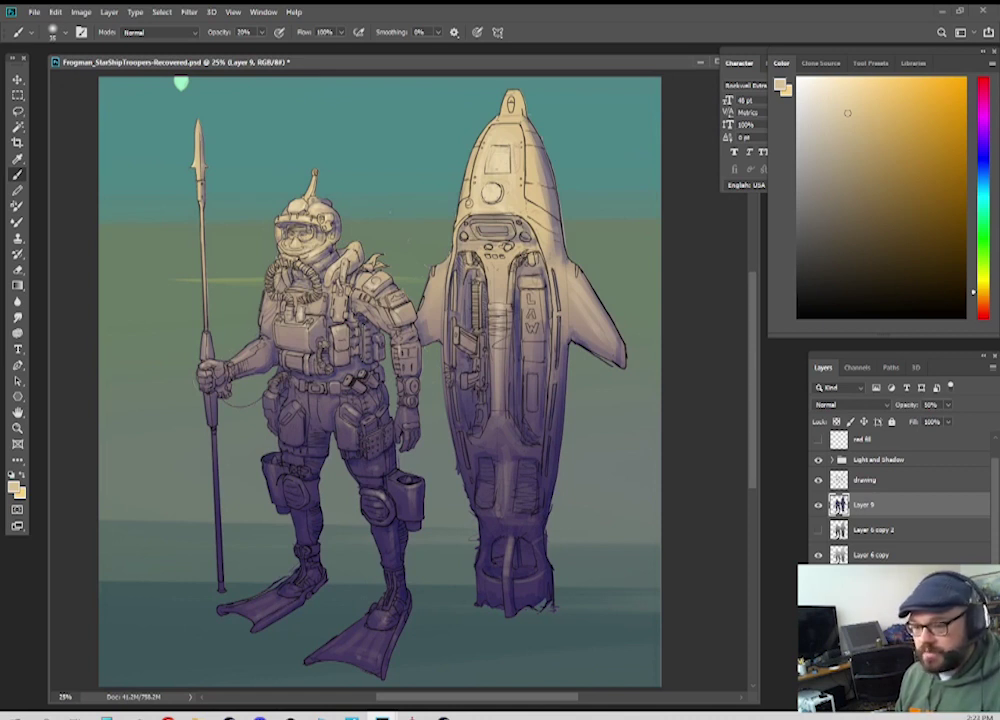
{"action": "scroll", "coordinate": [830, 485], "scroll_direction": "up", "scroll_amount": 1}
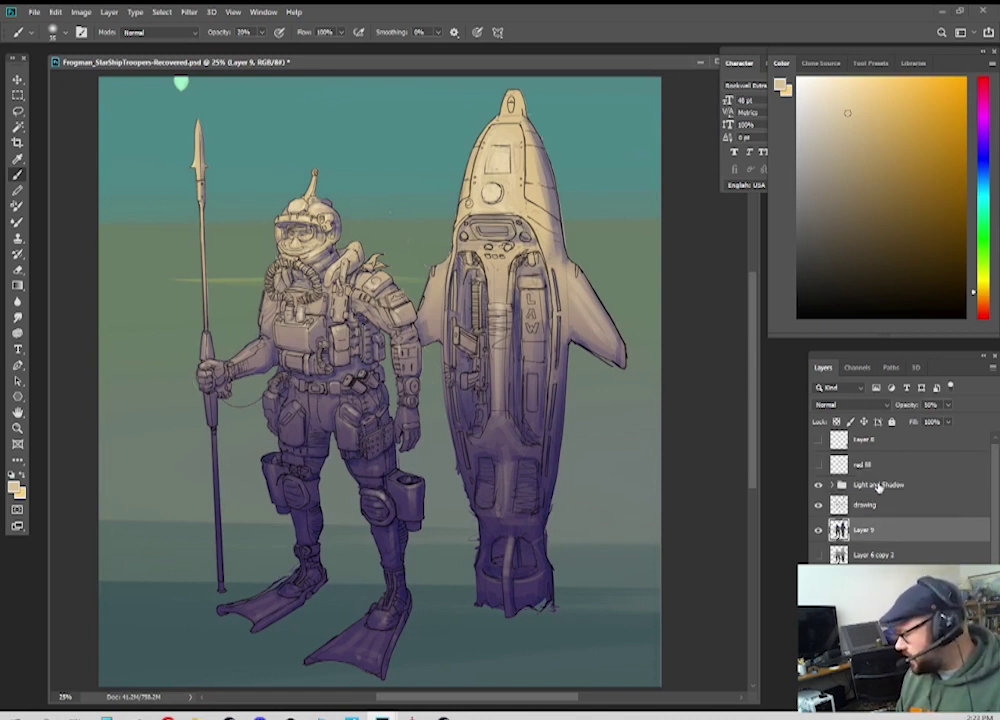
Step: Compare the art with and without the Light and Shadow group, keeping the group at 100% opacity
{"action": "left_click", "coordinate": [840, 484]}
{"action": "left_click", "coordinate": [818, 484]}
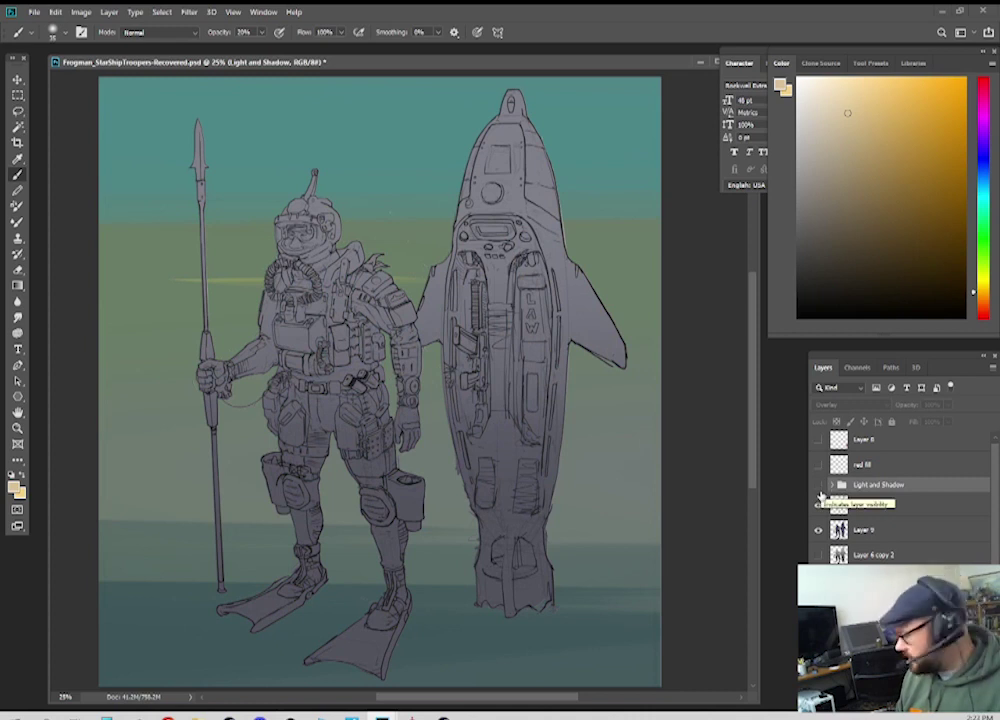
{"action": "left_click", "coordinate": [818, 485]}
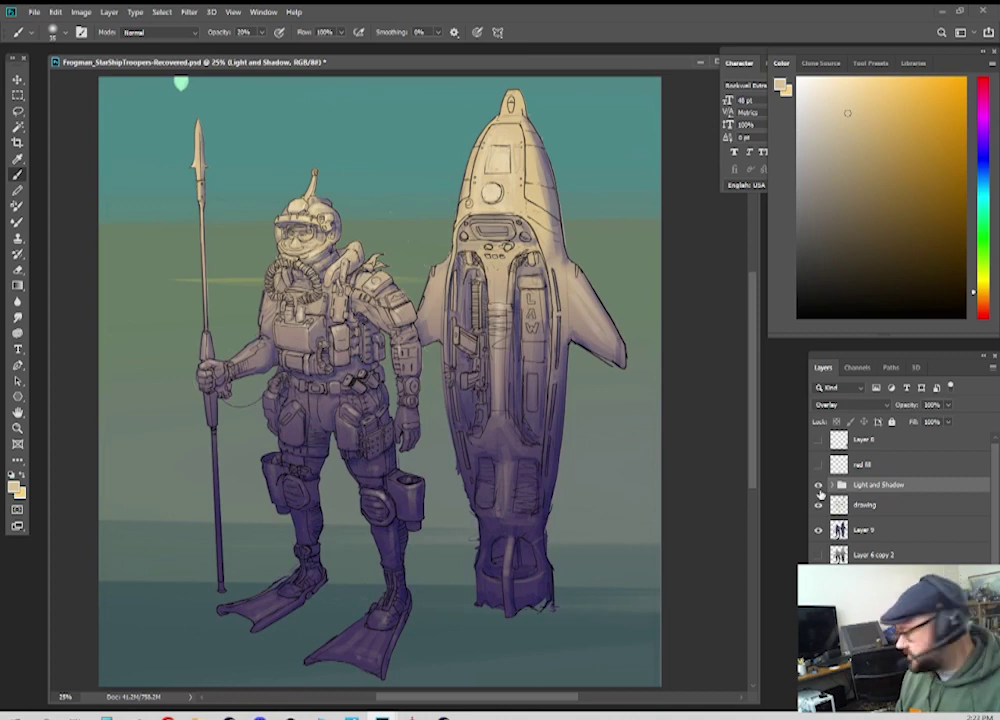
{"action": "left_click", "coordinate": [948, 404]}
{"action": "mouse_move", "coordinate": [952, 421]}
{"action": "left_mouse_down"}
{"action": "mouse_move", "coordinate": [880, 421]}
{"action": "mouse_move", "coordinate": [954, 423]}
{"action": "left_mouse_up"}
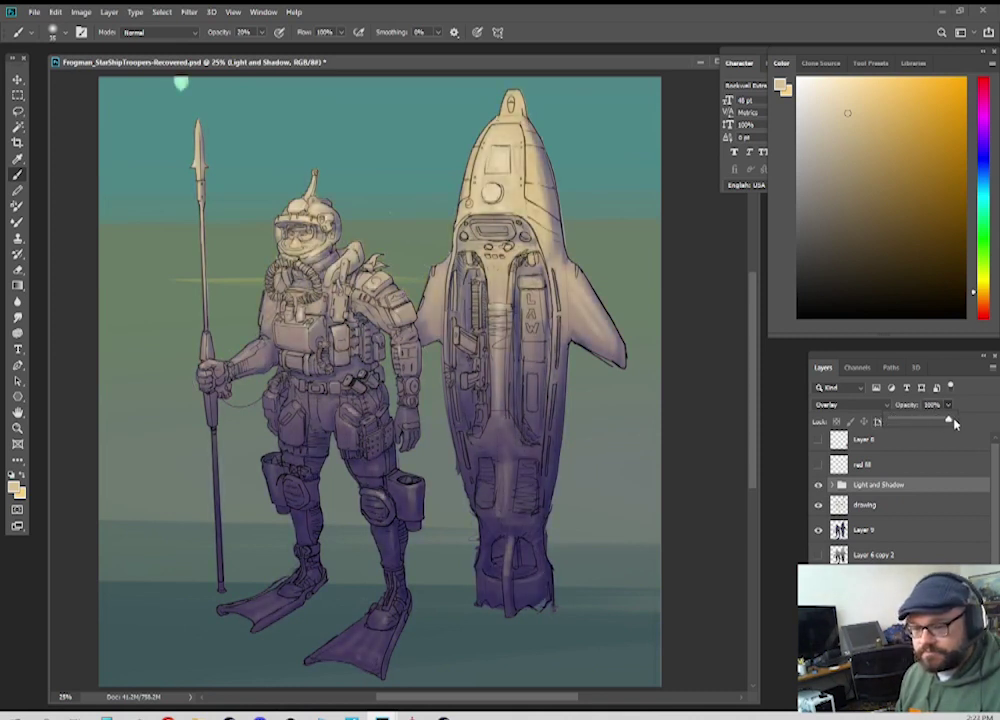
{"action": "left_click", "coordinate": [818, 485]}
{"action": "left_click", "coordinate": [818, 485]}
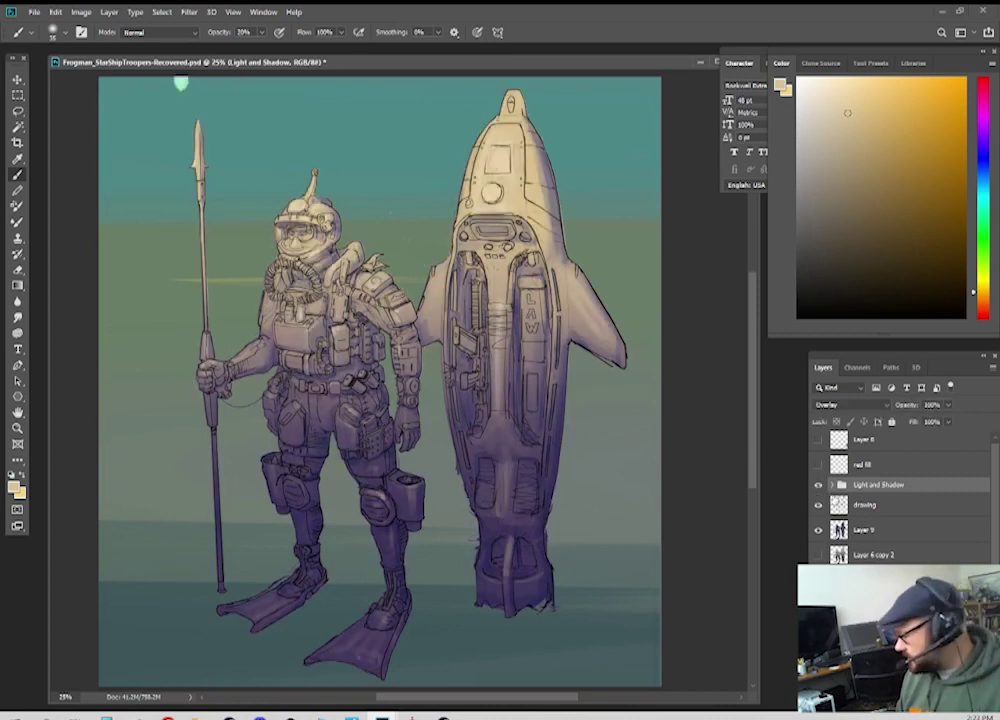
Step: Show the red fill layer and compare its effect and the Light and Shadow group's effect on the art
{"action": "left_click", "coordinate": [818, 465]}
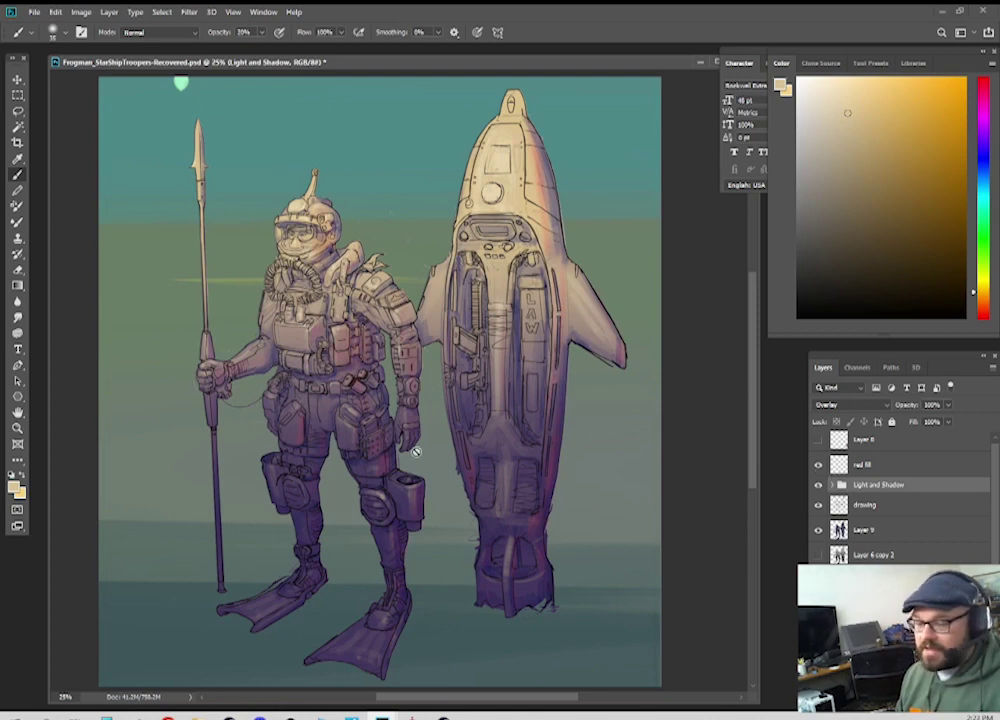
{"action": "key", "text": "ctrl+plus"}
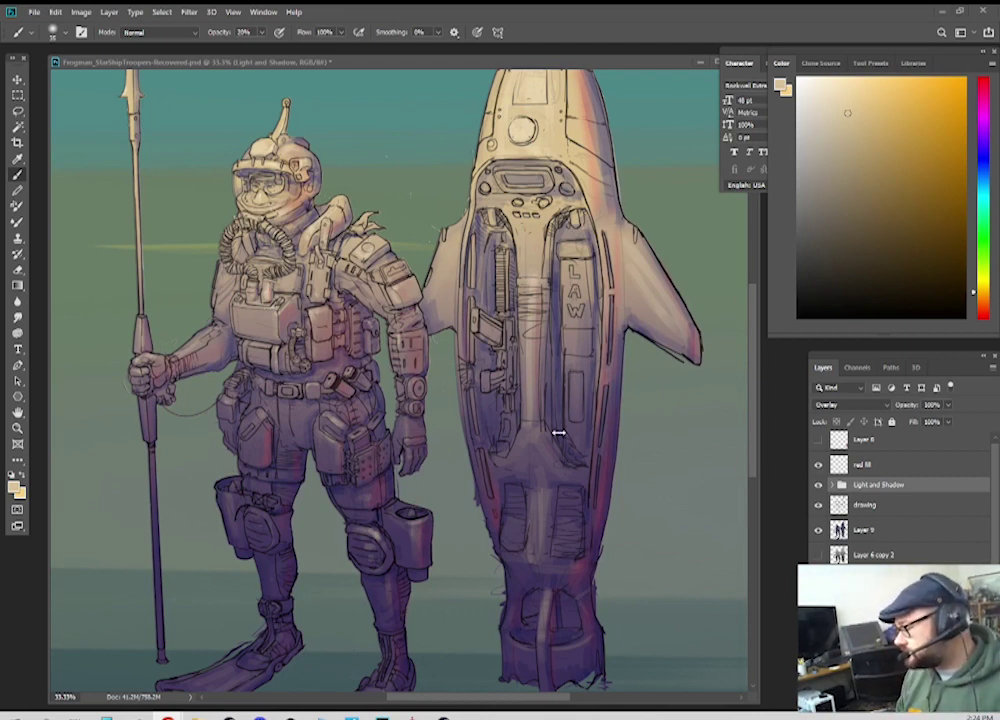
{"action": "left_click", "coordinate": [819, 486]}
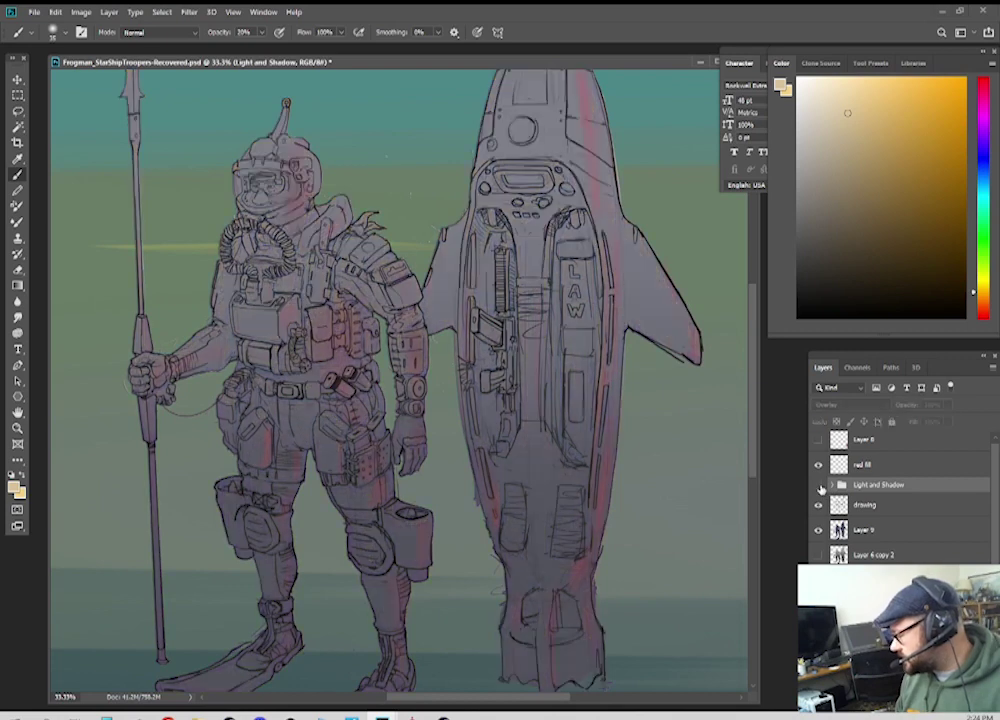
{"action": "left_click", "coordinate": [819, 486]}
{"action": "left_click", "coordinate": [818, 466]}
{"action": "left_click", "coordinate": [818, 466]}
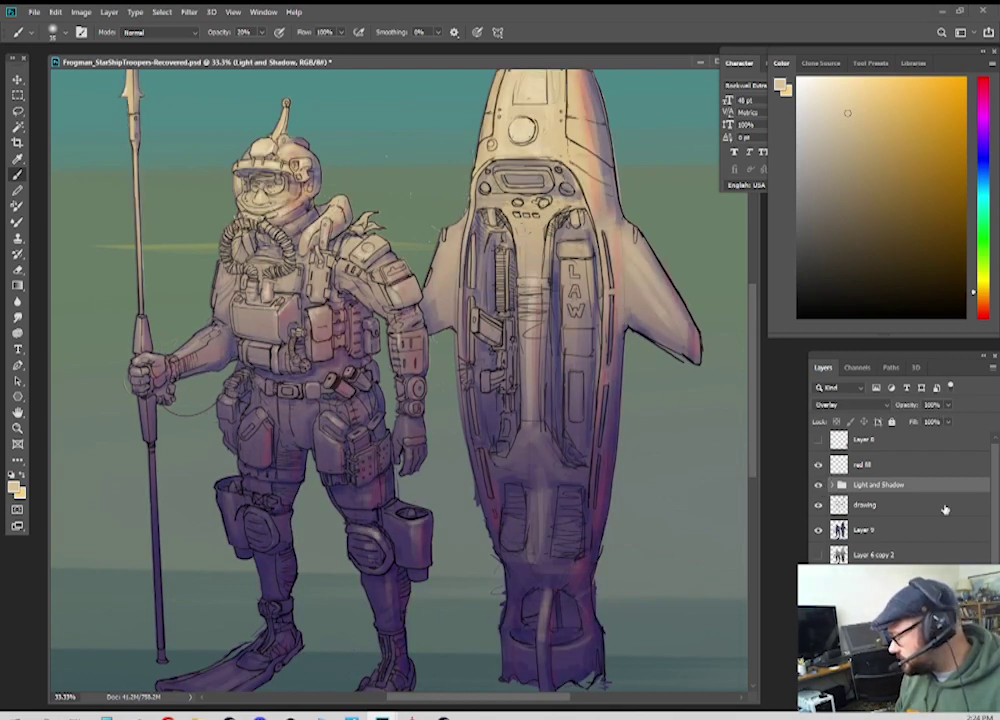
Step: Add a new layer directly above the Light and Shadow group for colouring the diver's face
{"action": "scroll", "coordinate": [902, 510], "scroll_direction": "up", "scroll_amount": 1}
{"action": "key", "text": "ctrl+shift+alt+n"}
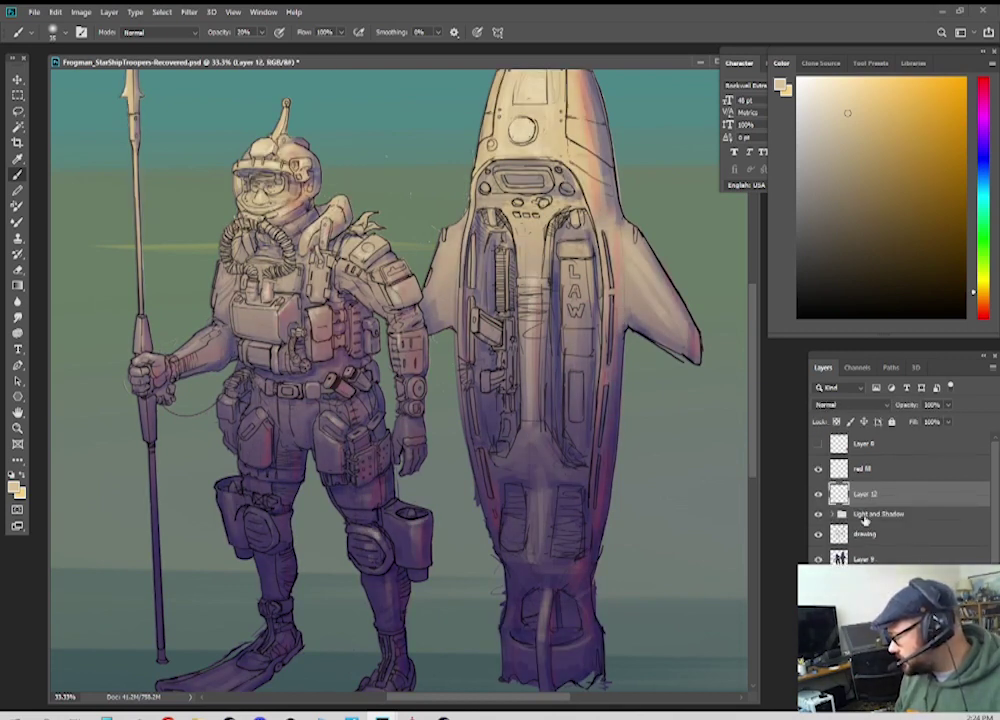
{"action": "key", "text": "ctrl+plus"}
{"action": "key", "text": "ctrl+plus"}
{"action": "left_click_drag", "start_coordinate": [203, 222], "coordinate": [377, 437]}
{"action": "key", "text": "ctrl+plus"}
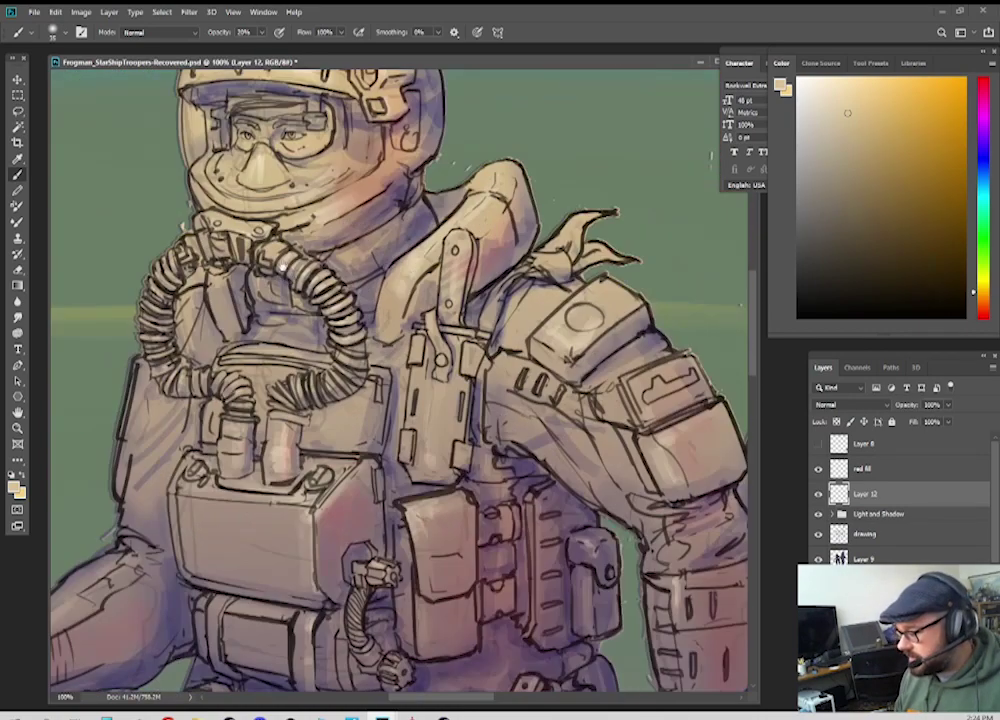
{"action": "left_click_drag", "start_coordinate": [305, 337], "coordinate": [442, 517]}
{"action": "key", "text": "ctrl+plus"}
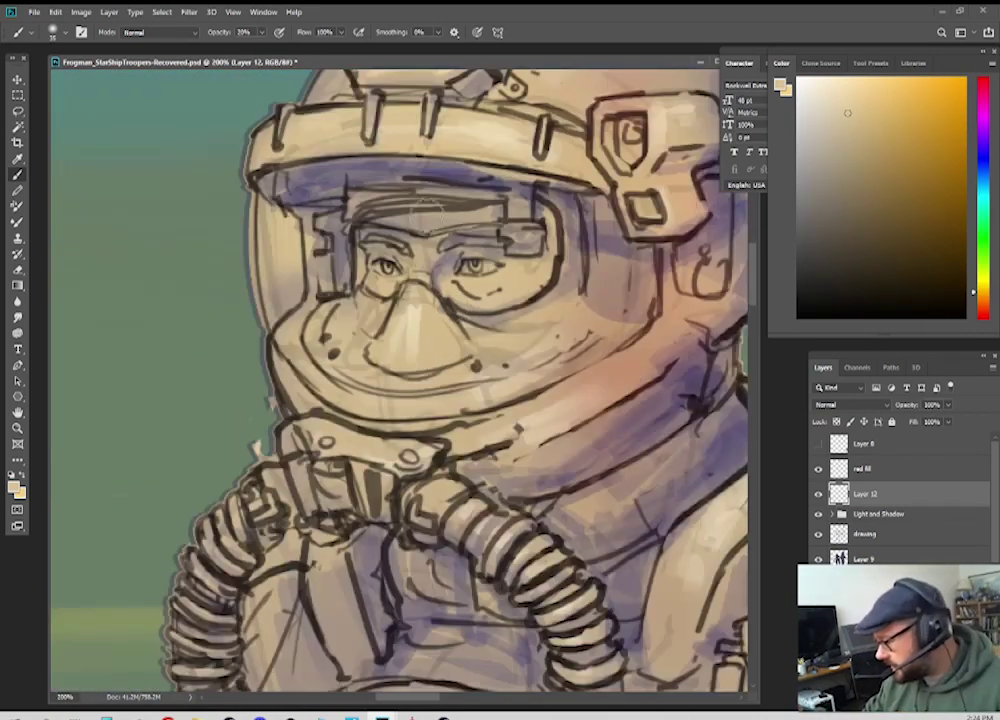
Step: Switch to a flat rectangular brush at 100% opacity and paint a dark red patch under the diver's eye farther from the vehicle
{"action": "right_click", "coordinate": [446, 188]}
{"action": "double_click", "coordinate": [553, 395]}
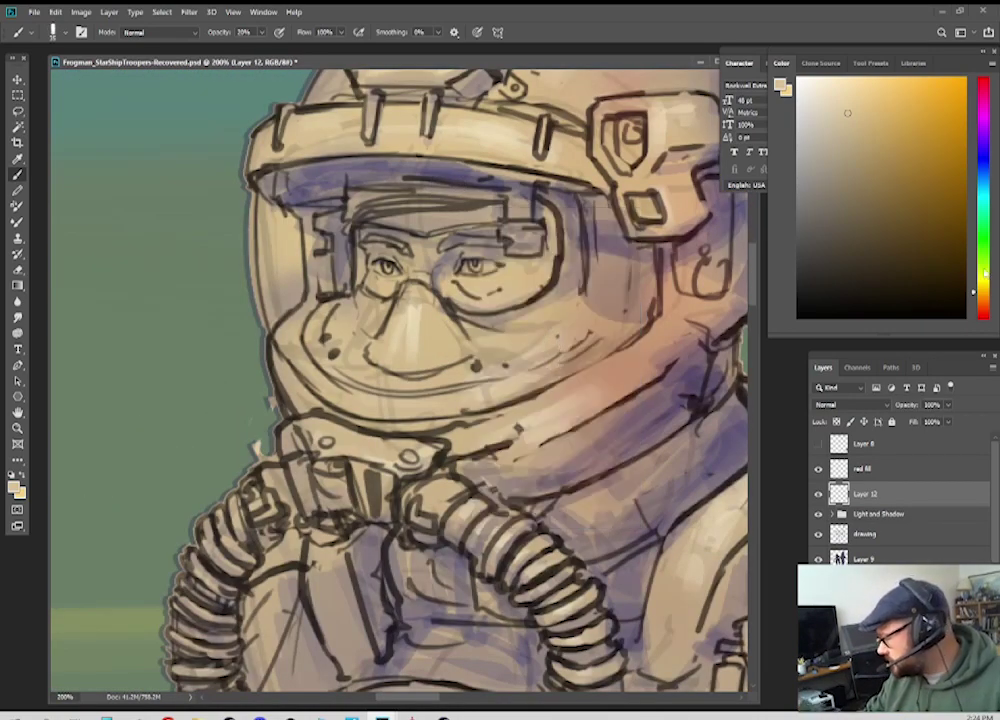
{"action": "left_click", "coordinate": [985, 312]}
{"action": "left_click", "coordinate": [902, 204]}
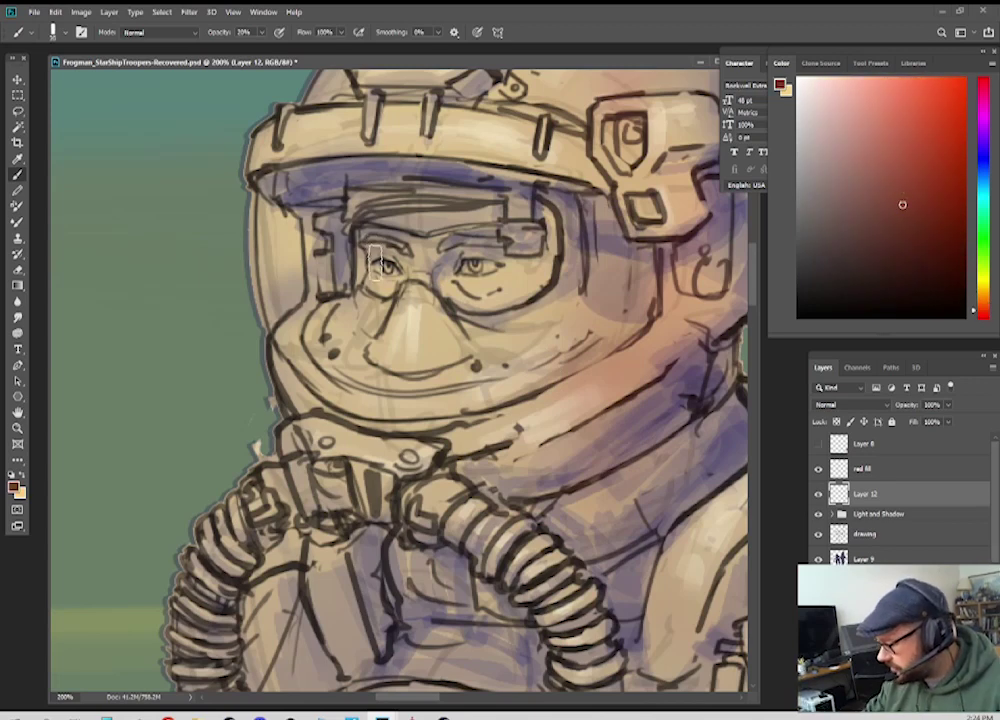
{"action": "key", "text": "0"}
{"action": "left_click_drag", "start_coordinate": [378, 272], "coordinate": [382, 280]}
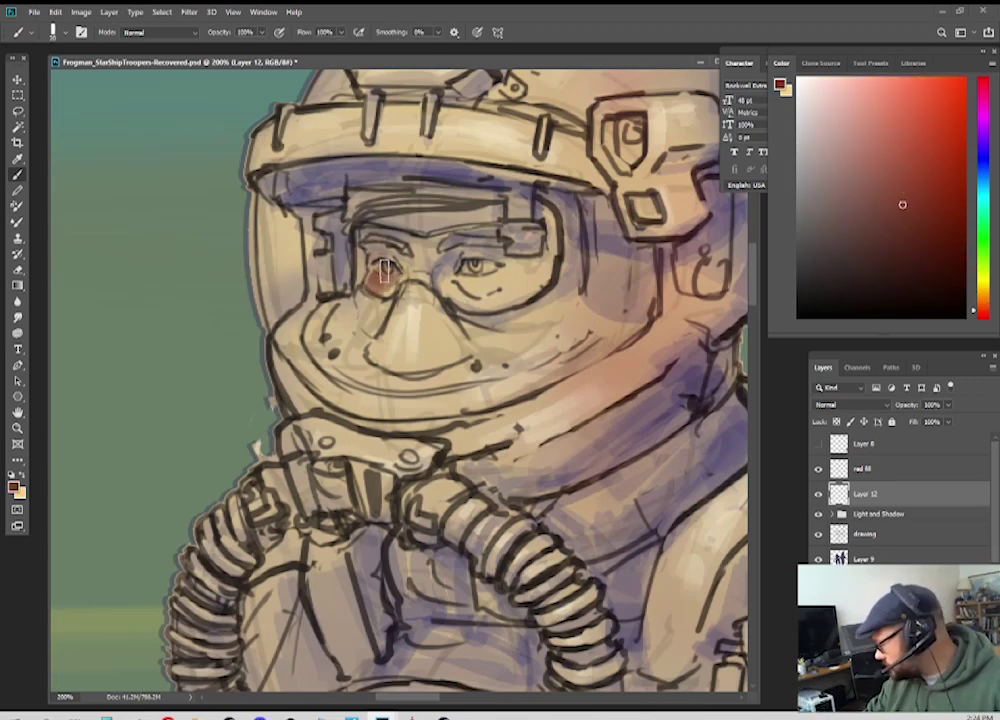
Step: Check the red patch with and without the Light and Shadow group, and move Layer 12 beneath the drawing layer
{"action": "left_click", "coordinate": [818, 514]}
{"action": "left_click", "coordinate": [818, 514]}
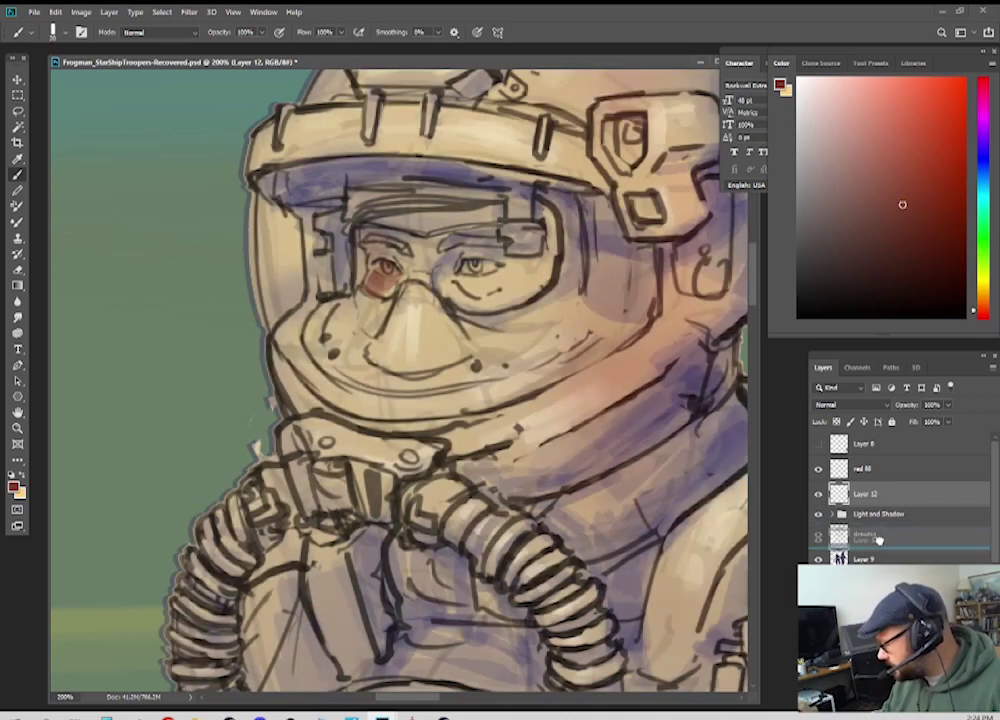
{"action": "left_click_drag", "start_coordinate": [870, 535], "coordinate": [879, 543]}
Step: Paint the diver's exposed skin inside the mask opening in dark reddish brown, covering the area around both eyes
{"action": "mouse_move", "coordinate": [398, 272]}
{"action": "left_mouse_down"}
{"action": "mouse_move", "coordinate": [392, 250]}
{"action": "mouse_move", "coordinate": [372, 262]}
{"action": "mouse_move", "coordinate": [382, 282]}
{"action": "mouse_move", "coordinate": [418, 264]}
{"action": "mouse_move", "coordinate": [453, 293]}
{"action": "mouse_move", "coordinate": [556, 212]}
{"action": "left_mouse_up"}
{"action": "left_click", "coordinate": [870, 226]}
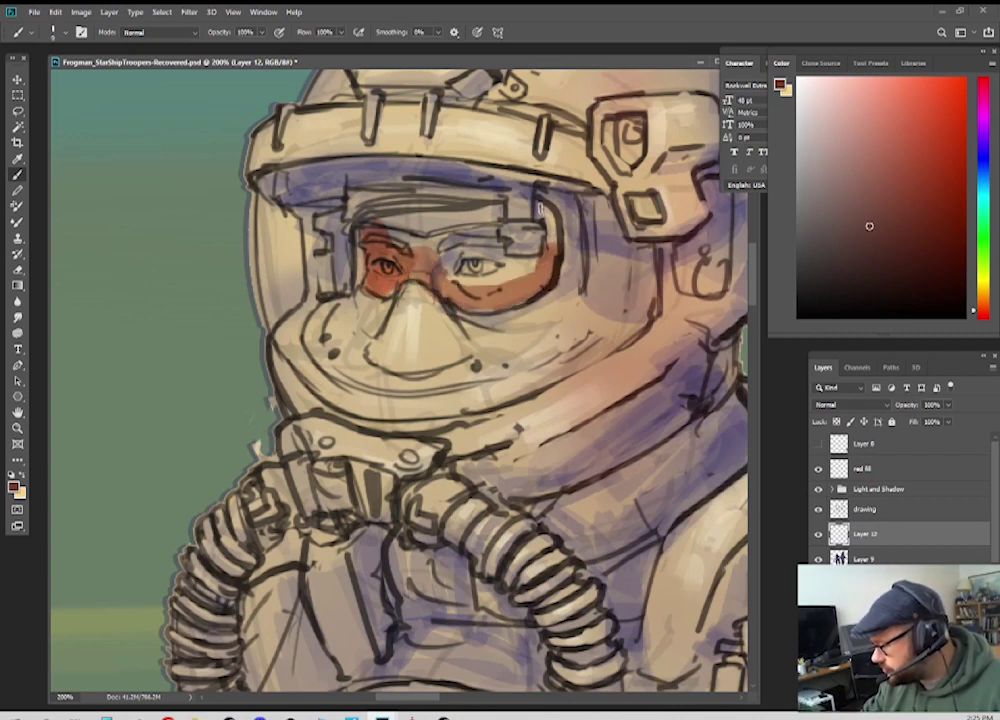
{"action": "key", "text": "bracketright"}
{"action": "key", "text": "bracketright"}
{"action": "mouse_move", "coordinate": [386, 239]}
{"action": "left_mouse_down"}
{"action": "mouse_move", "coordinate": [459, 243]}
{"action": "mouse_move", "coordinate": [486, 232]}
{"action": "mouse_move", "coordinate": [438, 268]}
{"action": "mouse_move", "coordinate": [471, 236]}
{"action": "mouse_move", "coordinate": [492, 286]}
{"action": "mouse_move", "coordinate": [498, 256]}
{"action": "mouse_move", "coordinate": [518, 264]}
{"action": "mouse_move", "coordinate": [490, 280]}
{"action": "mouse_move", "coordinate": [548, 262]}
{"action": "left_mouse_up"}
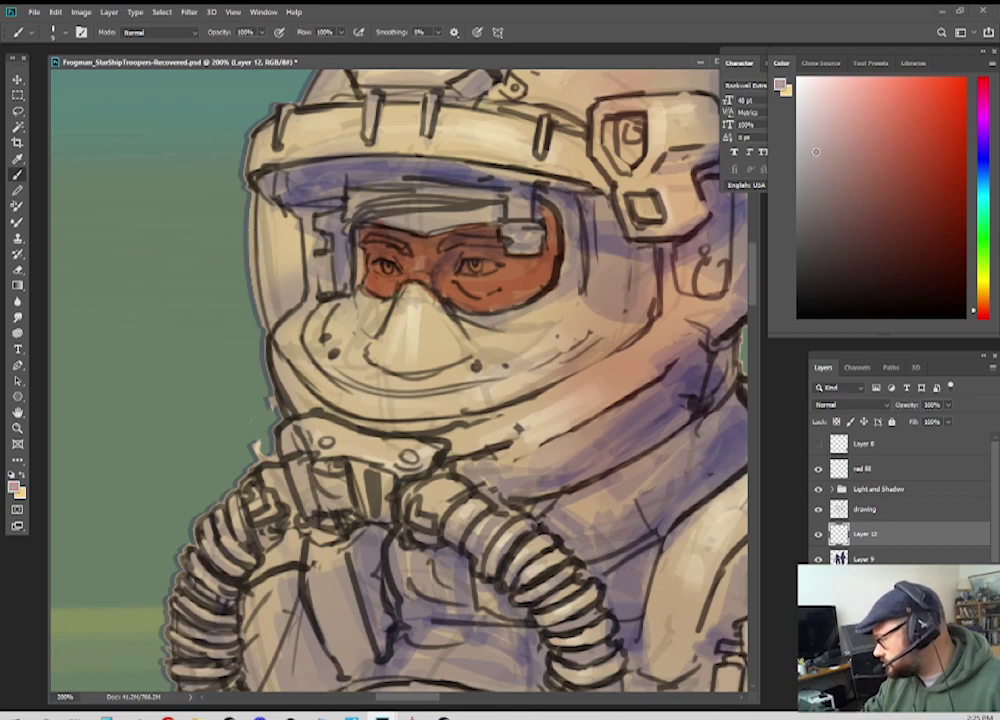
Step: Paint the whites of both of the diver's eyes in a light pinkish grey
{"action": "left_click", "coordinate": [380, 268], "text": "alt"}
{"action": "left_click_drag", "start_coordinate": [380, 268], "coordinate": [384, 266]}
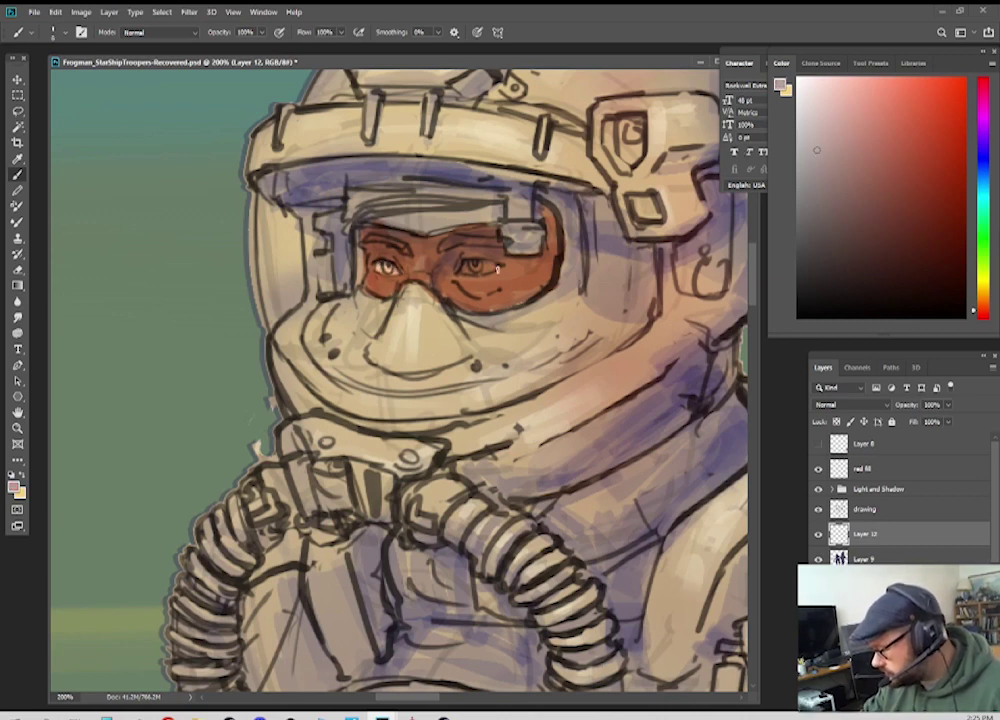
{"action": "left_click_drag", "start_coordinate": [470, 265], "coordinate": [492, 266]}
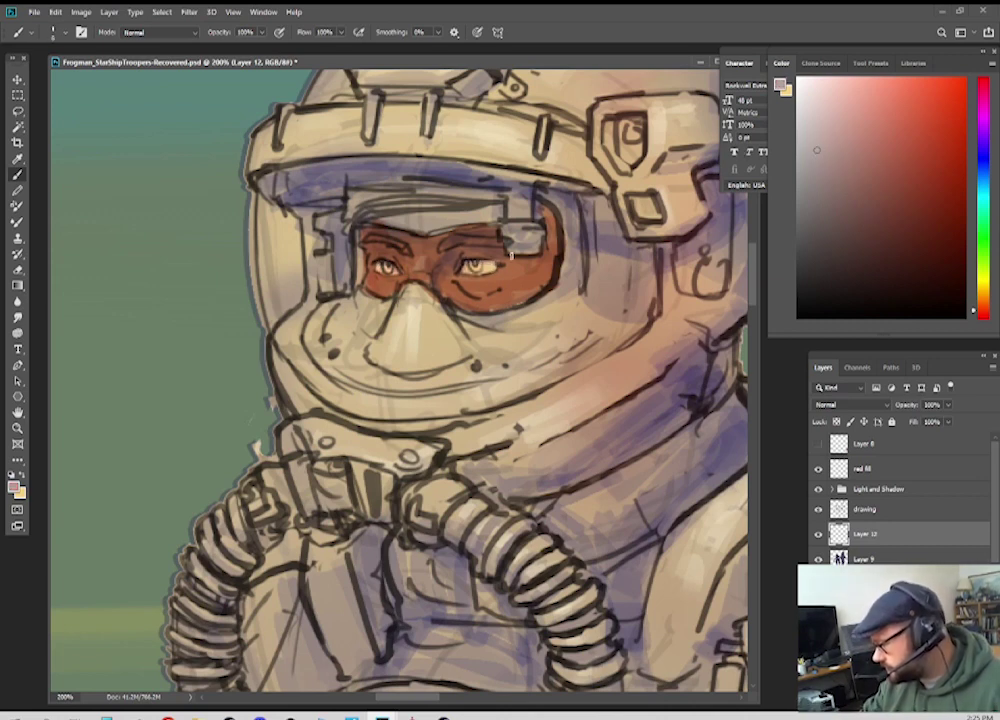
Step: Check the face with and without the Light and Shadow group and paint muted pink highlights on the nose and under the eyes
{"action": "left_click", "coordinate": [821, 200]}
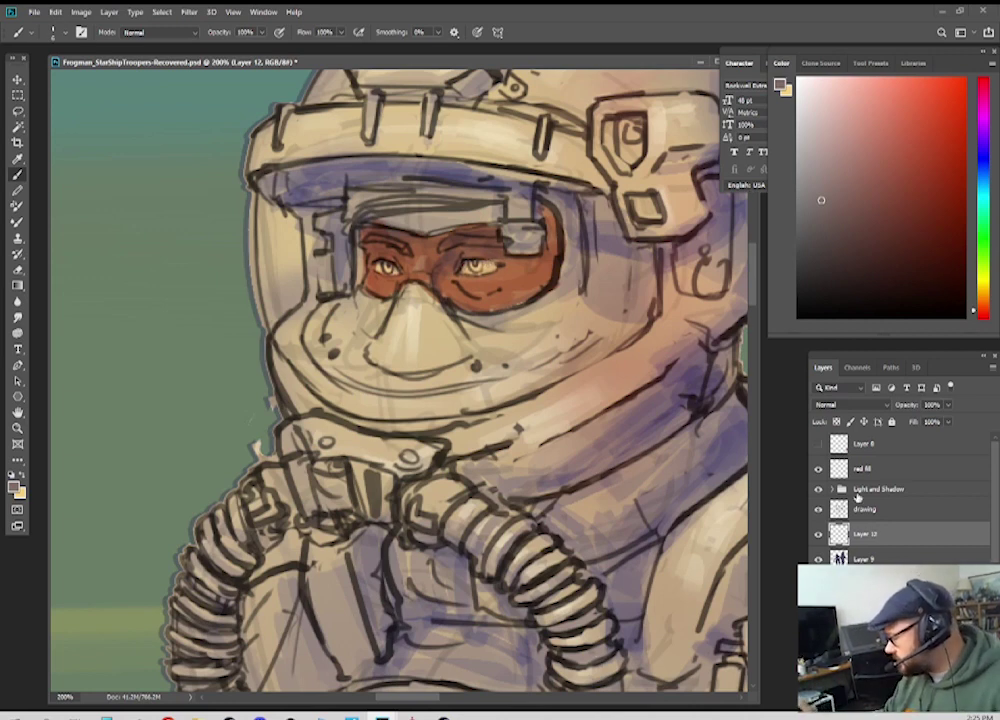
{"action": "left_click", "coordinate": [818, 490]}
{"action": "left_click", "coordinate": [818, 490]}
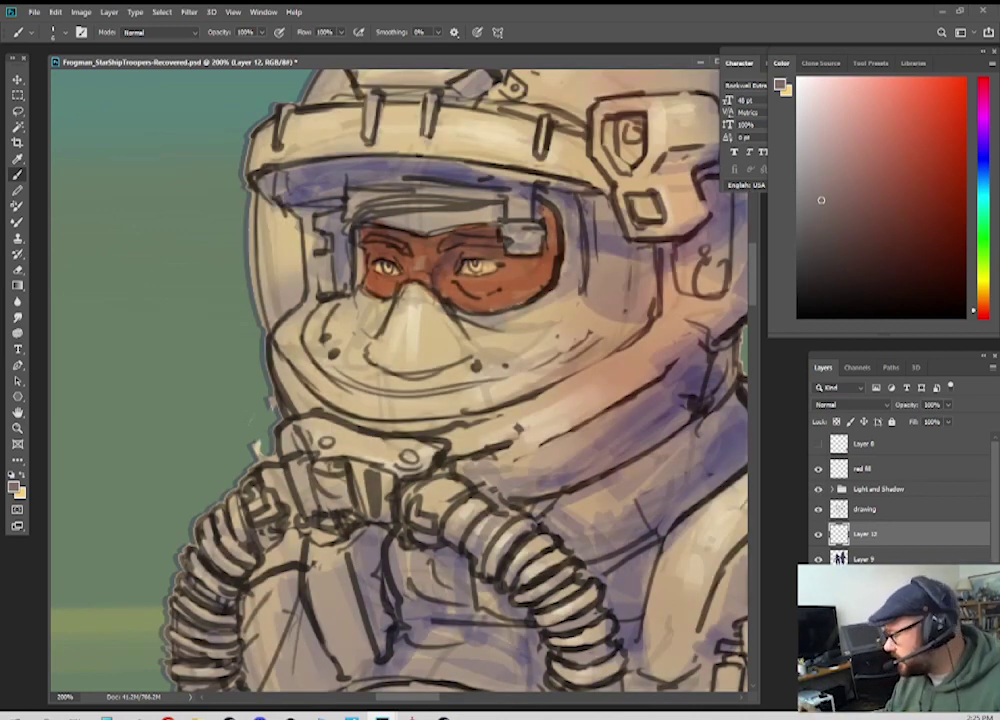
{"action": "left_click", "coordinate": [839, 165]}
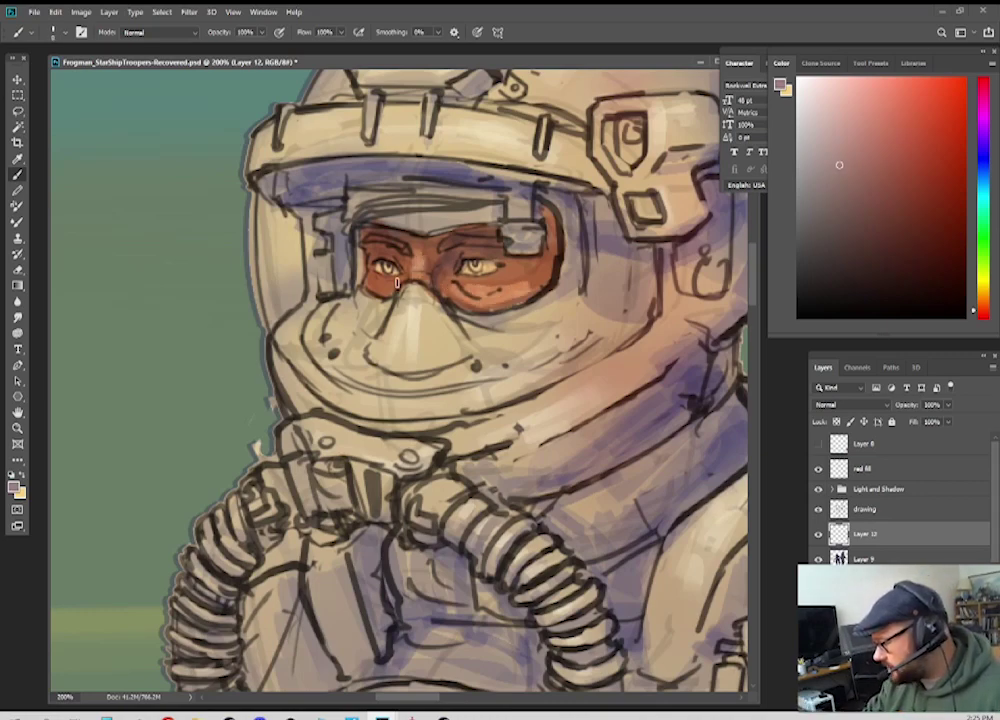
{"action": "key", "text": "ctrl+minus"}
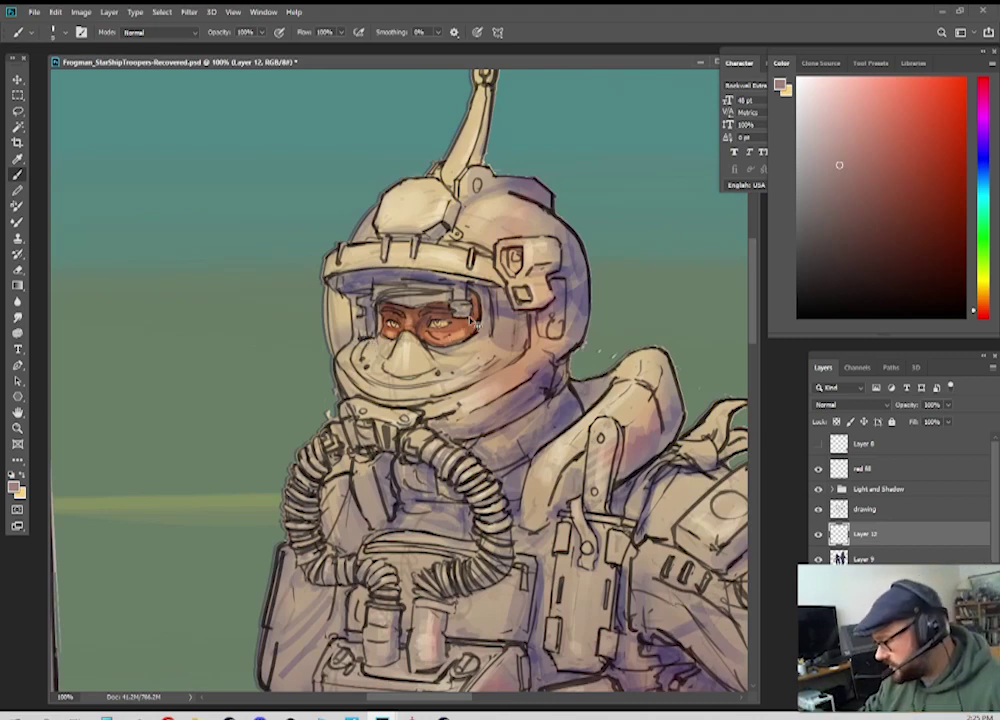
Step: Paint both of the diver's irises in a near-black brown
{"action": "key", "text": "ctrl+plus"}
{"action": "key", "text": "ctrl+plus"}
{"action": "left_click", "coordinate": [982, 300]}
{"action": "left_click", "coordinate": [908, 303]}
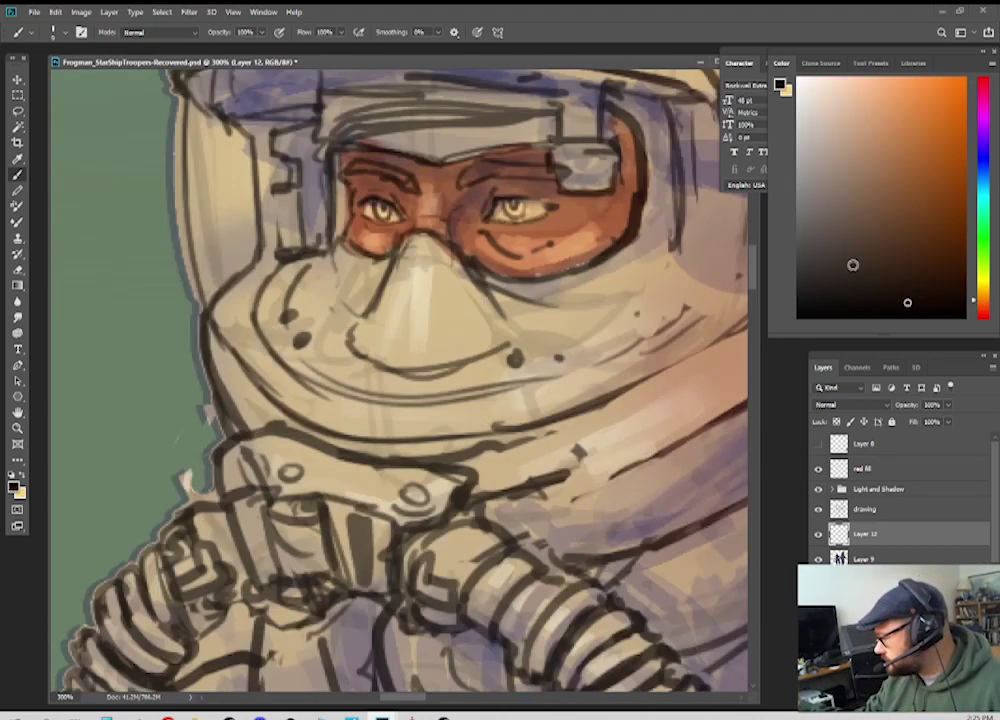
{"action": "left_click", "coordinate": [514, 208]}
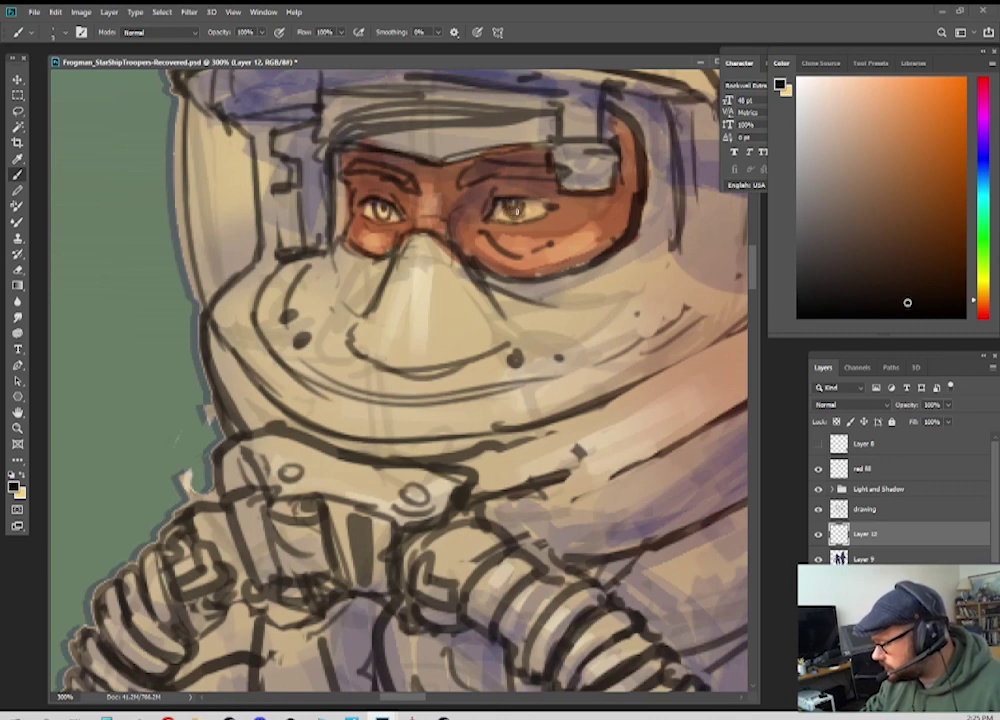
{"action": "left_click", "coordinate": [379, 206]}
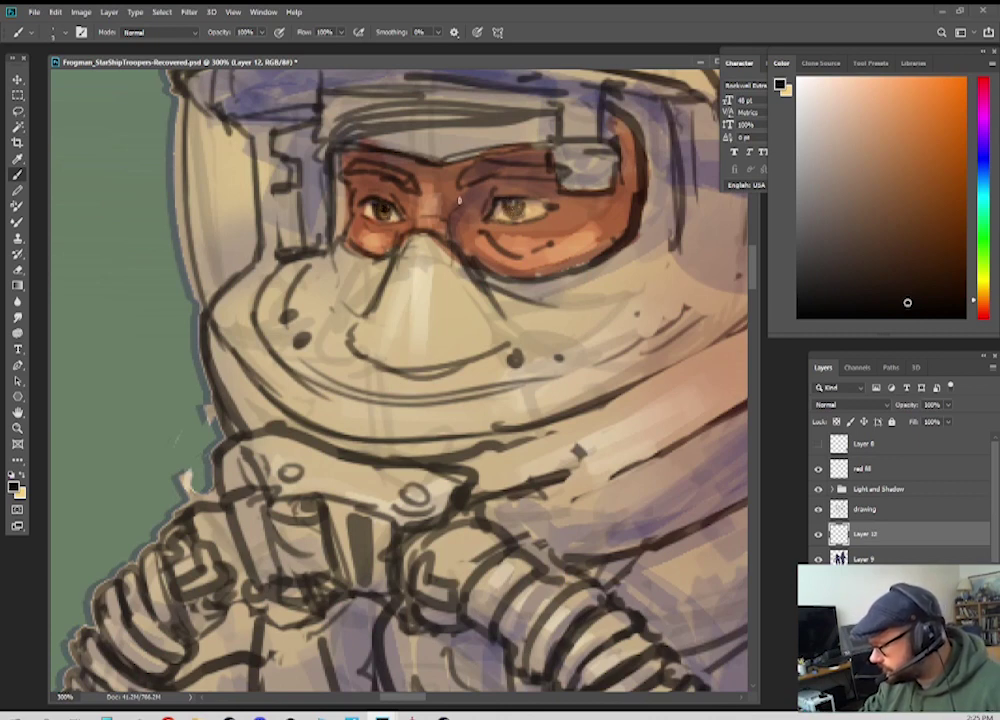
Step: Recolour both of the diver's irises in a medium blue
{"action": "left_click", "coordinate": [983, 185]}
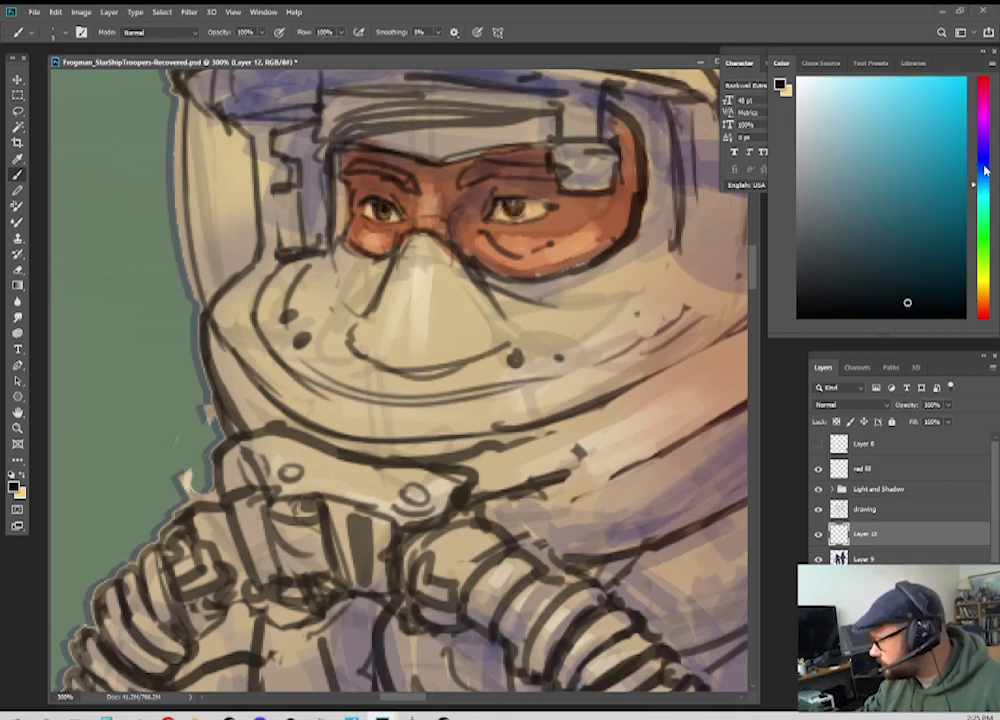
{"action": "left_click", "coordinate": [984, 162]}
{"action": "left_click", "coordinate": [895, 170]}
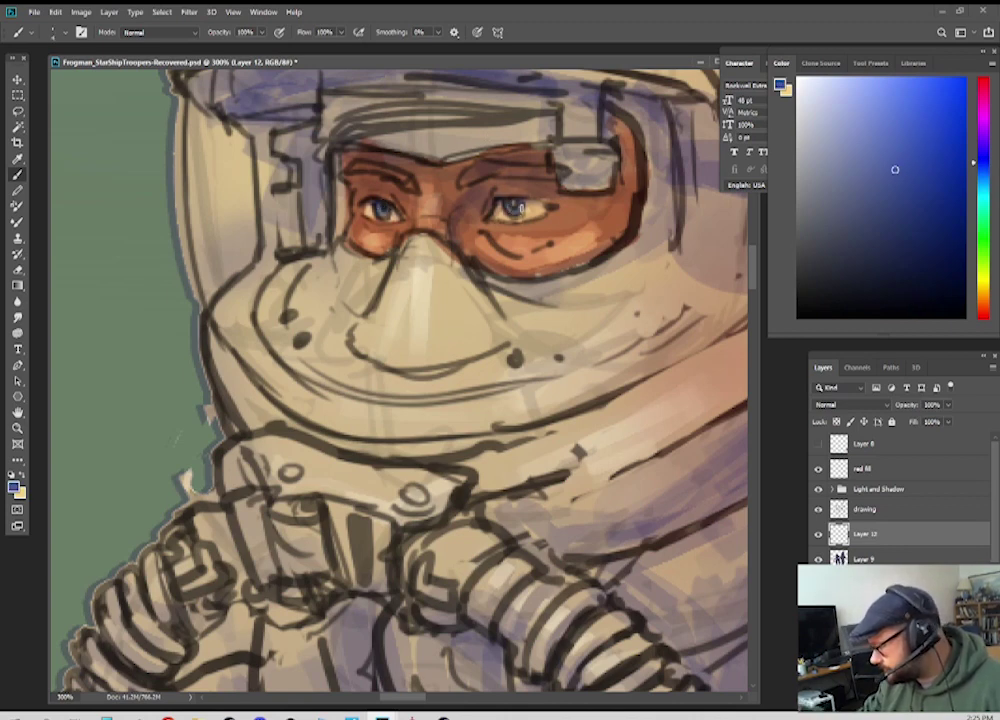
Step: Thicken both of the diver's eyebrows with a near-black brown
{"action": "left_click", "coordinate": [902, 283]}
{"action": "left_click", "coordinate": [984, 304]}
{"action": "left_click", "coordinate": [917, 295]}
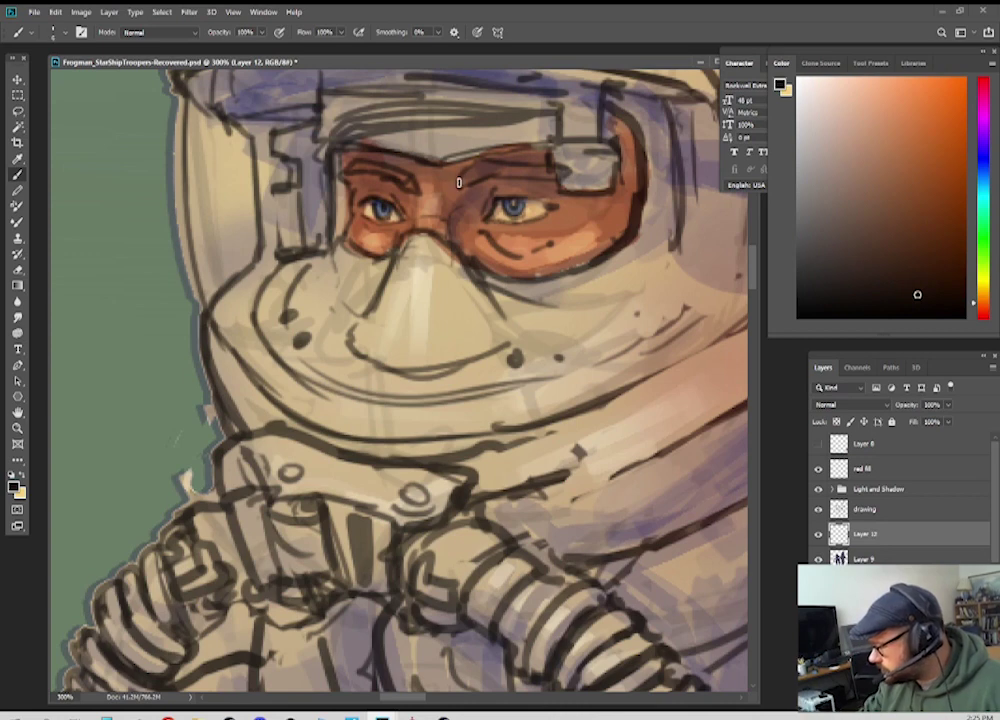
{"action": "mouse_move", "coordinate": [459, 183]}
{"action": "left_mouse_down"}
{"action": "mouse_move", "coordinate": [484, 170]}
{"action": "mouse_move", "coordinate": [548, 169]}
{"action": "left_mouse_up"}
{"action": "mouse_move", "coordinate": [416, 186]}
{"action": "left_mouse_down"}
{"action": "mouse_move", "coordinate": [356, 163]}
{"action": "mouse_move", "coordinate": [383, 170]}
{"action": "left_mouse_up"}
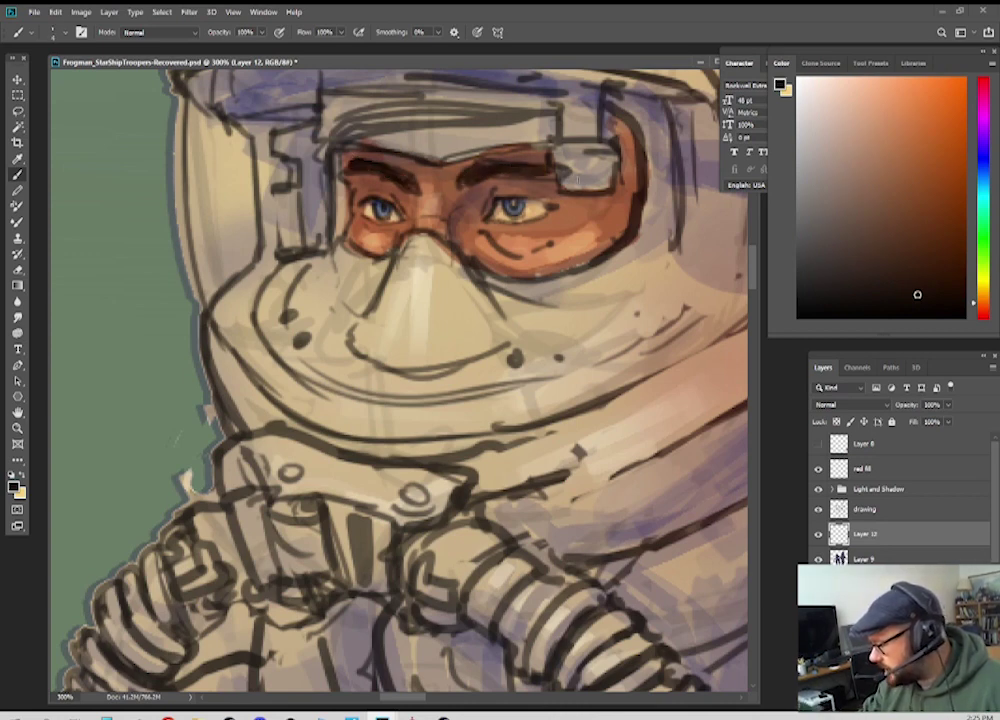
Step: Shade the skin beneath the eye nearer the vehicle and along both upper eyelids with a dark red
{"action": "key", "text": "]"}
{"action": "key", "text": "]"}
{"action": "left_click", "coordinate": [526, 239], "text": "alt"}
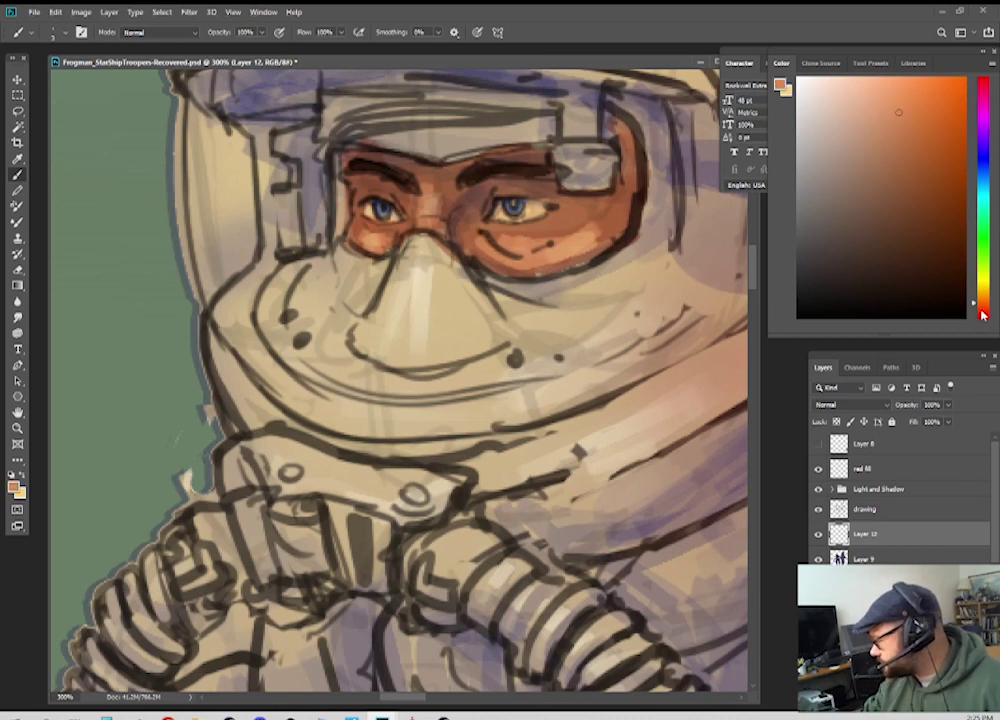
{"action": "left_click", "coordinate": [983, 310]}
{"action": "left_click", "coordinate": [929, 242]}
{"action": "mouse_move", "coordinate": [495, 226]}
{"action": "left_mouse_down"}
{"action": "mouse_move", "coordinate": [533, 229]}
{"action": "mouse_move", "coordinate": [554, 218]}
{"action": "mouse_move", "coordinate": [518, 226]}
{"action": "mouse_move", "coordinate": [558, 214]}
{"action": "left_mouse_up"}
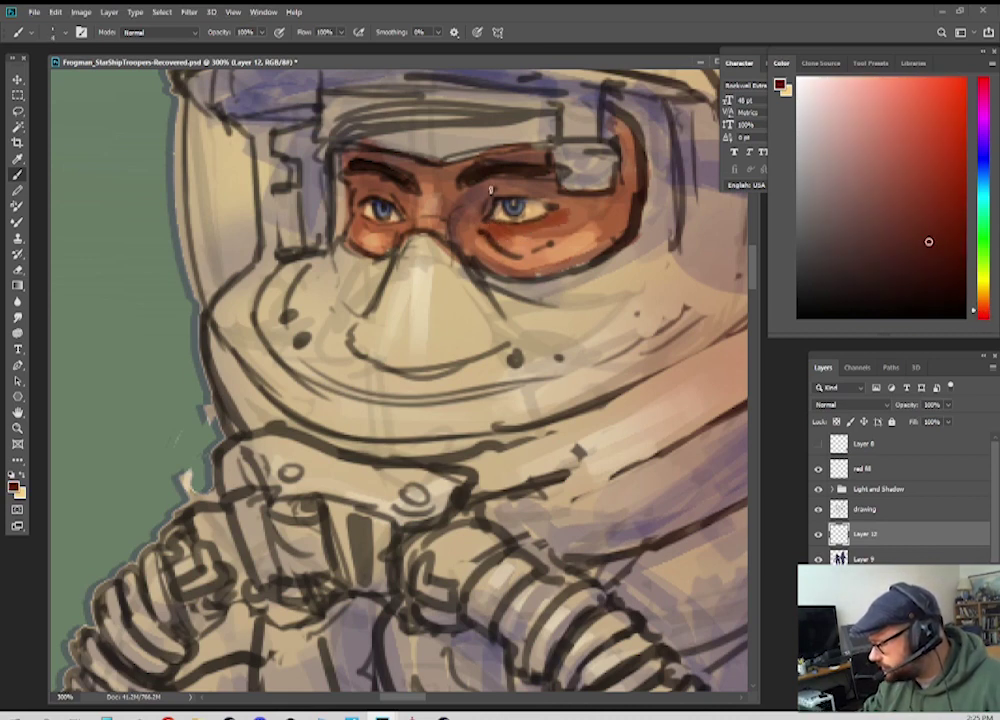
{"action": "left_click_drag", "start_coordinate": [491, 190], "coordinate": [549, 190]}
{"action": "left_click_drag", "start_coordinate": [393, 197], "coordinate": [358, 193]}
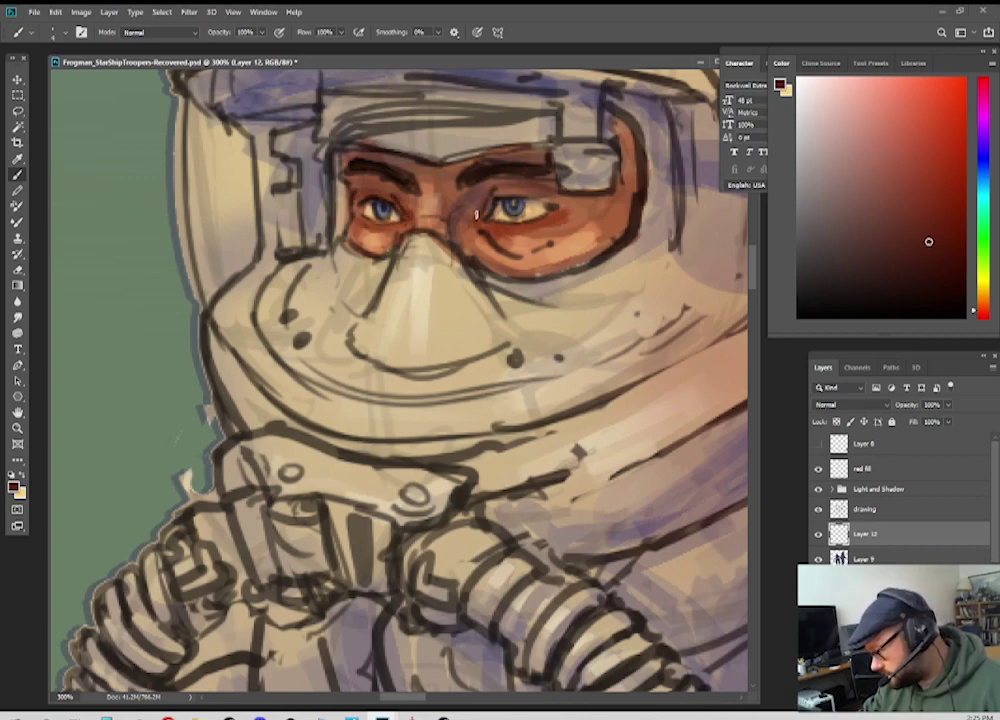
{"action": "key", "text": "ctrl+minus"}
{"action": "key", "text": "ctrl+minus"}
{"action": "key", "text": "ctrl+plus"}
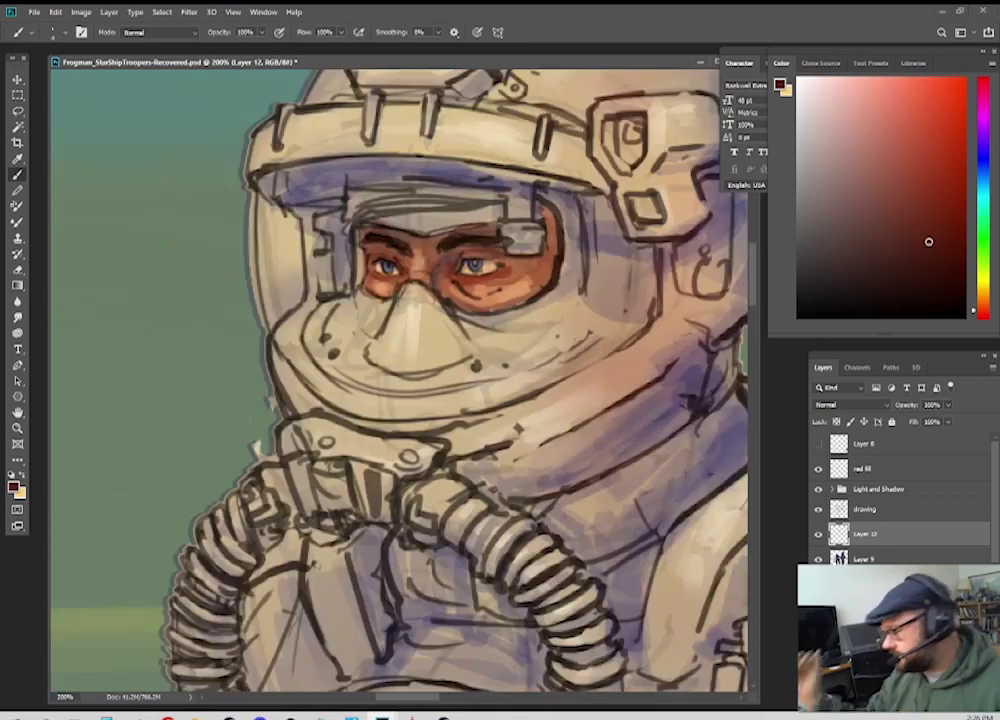
{"action": "key", "text": "ctrl+minus"}
{"action": "key", "text": "ctrl+minus"}
{"action": "key", "text": "ctrl+minus"}
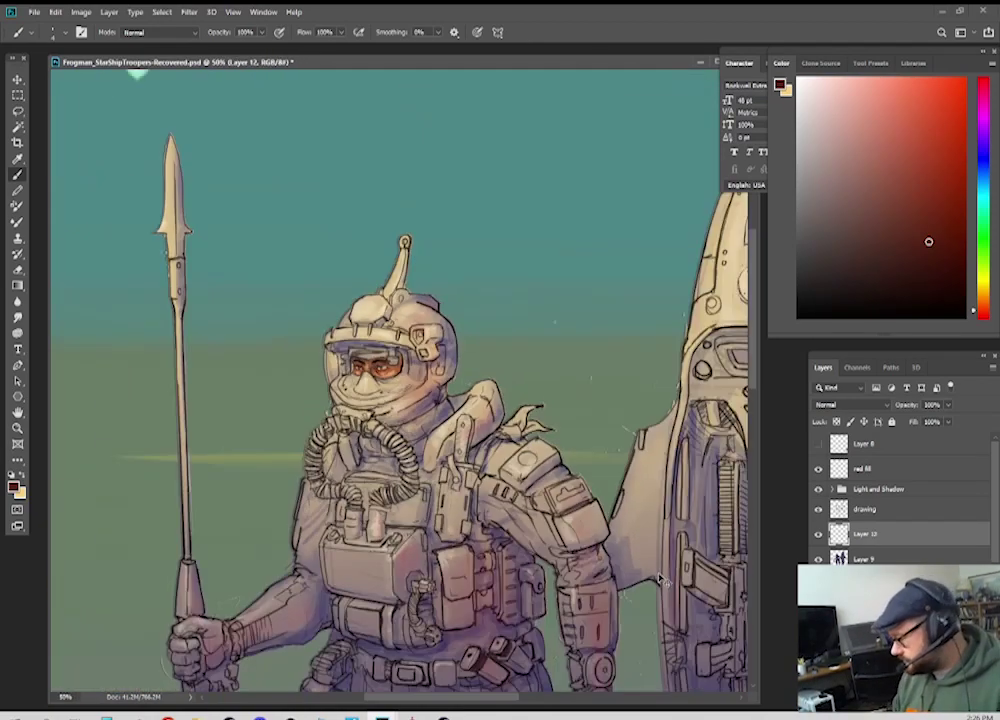
Step: Compare the artwork with and without the Light and Shadow group, and lower the group's opacity to 68%
{"action": "left_click_drag", "start_coordinate": [578, 543], "coordinate": [547, 455]}
{"action": "left_click", "coordinate": [819, 490]}
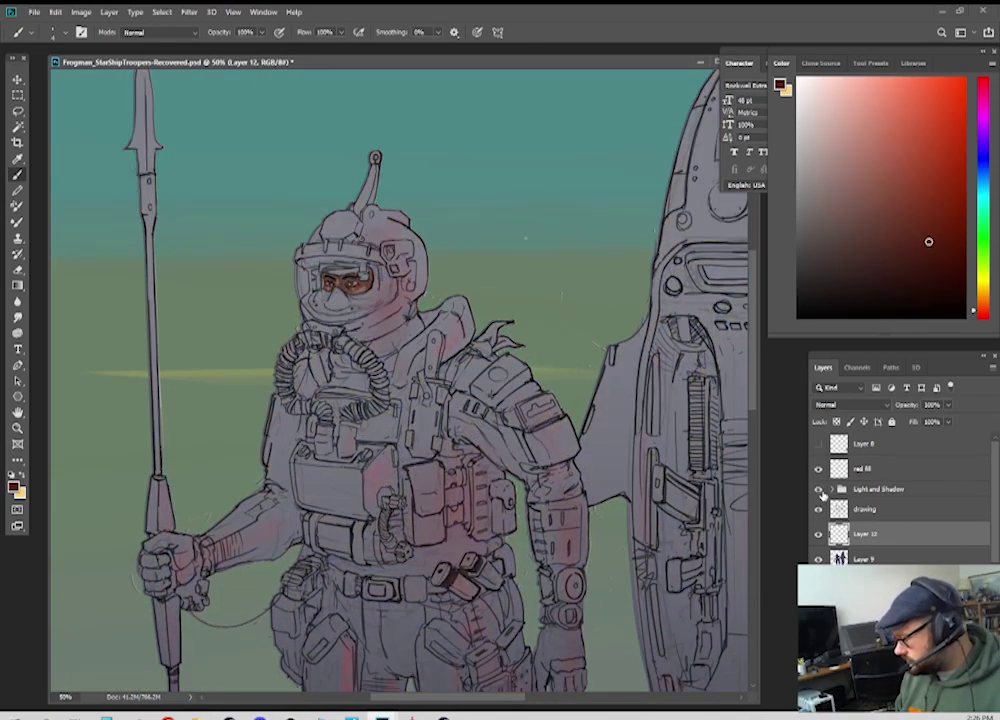
{"action": "left_click", "coordinate": [818, 489]}
{"action": "left_click", "coordinate": [873, 490]}
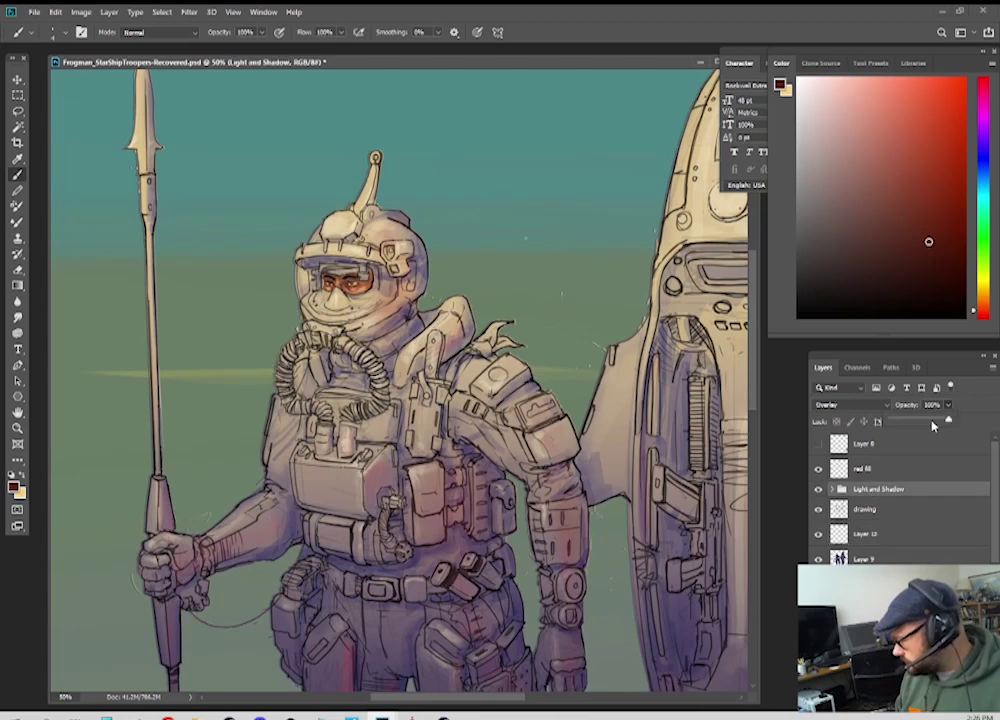
{"action": "left_click_drag", "start_coordinate": [933, 425], "coordinate": [931, 422]}
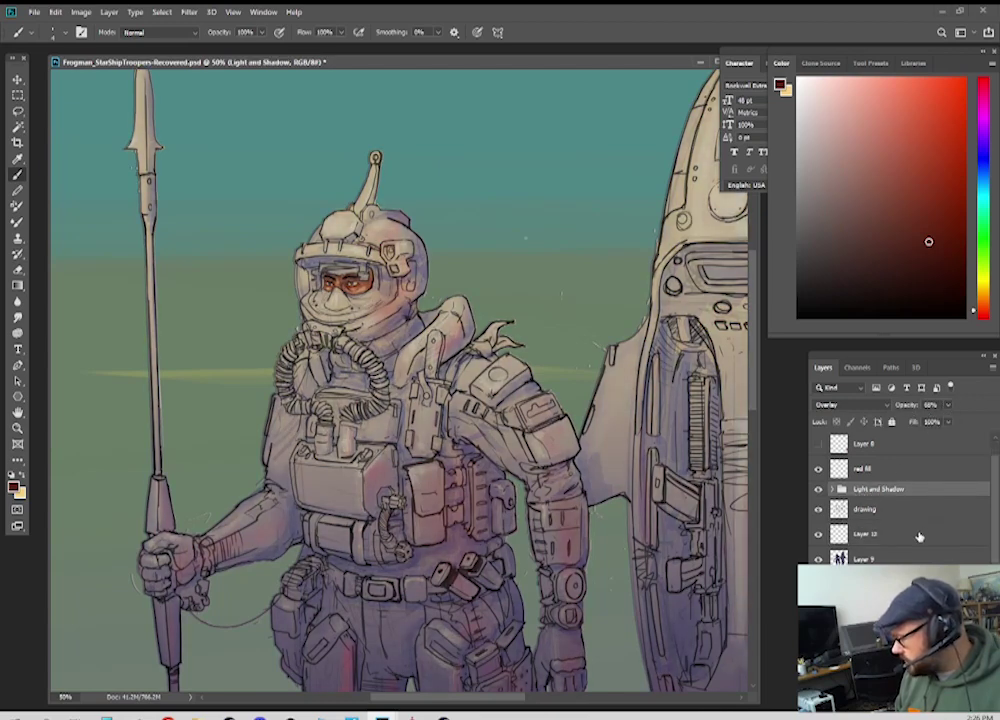
Step: Duplicate the Light and Shadow group after checking its effect on the artwork
{"action": "scroll", "coordinate": [871, 472], "scroll_direction": "down", "scroll_amount": 1}
{"action": "left_click", "coordinate": [817, 465]}
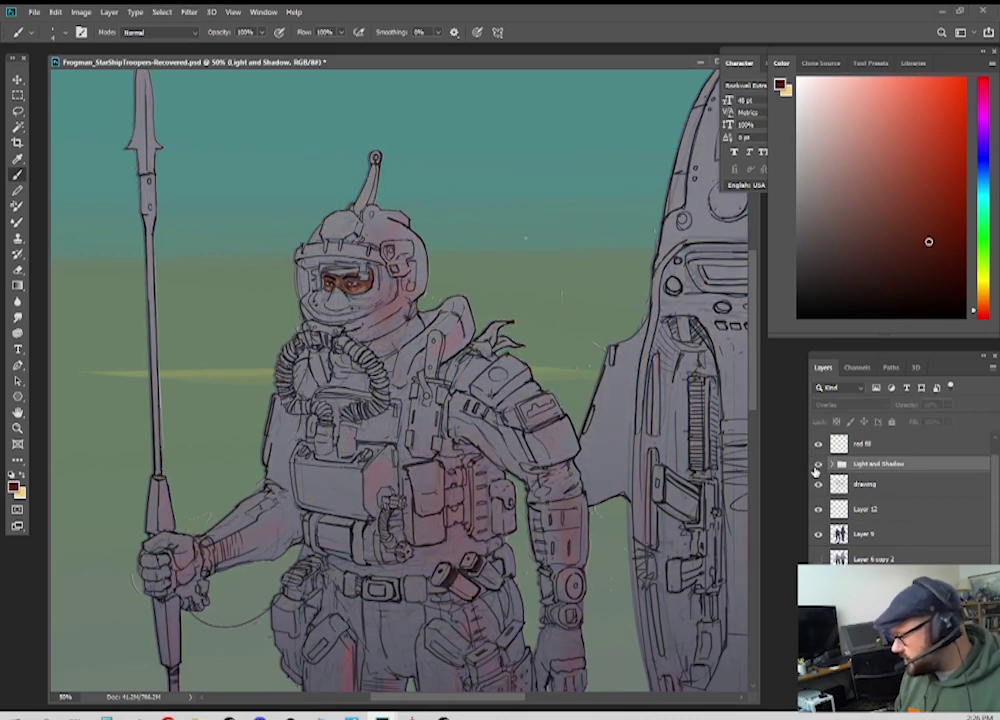
{"action": "left_click", "coordinate": [817, 465]}
{"action": "key", "text": "ctrl+j"}
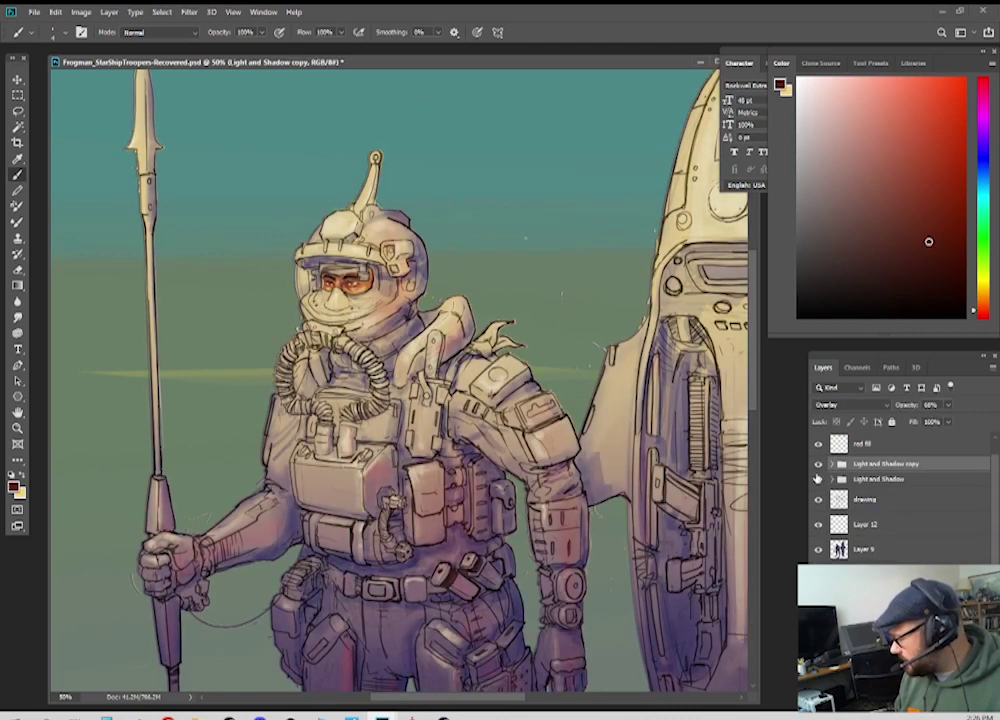
Step: Hide the Light and Shadow copy and set the original group to Multiply blending at 100% opacity
{"action": "left_click", "coordinate": [818, 480]}
{"action": "left_click", "coordinate": [818, 464]}
{"action": "left_click", "coordinate": [857, 478]}
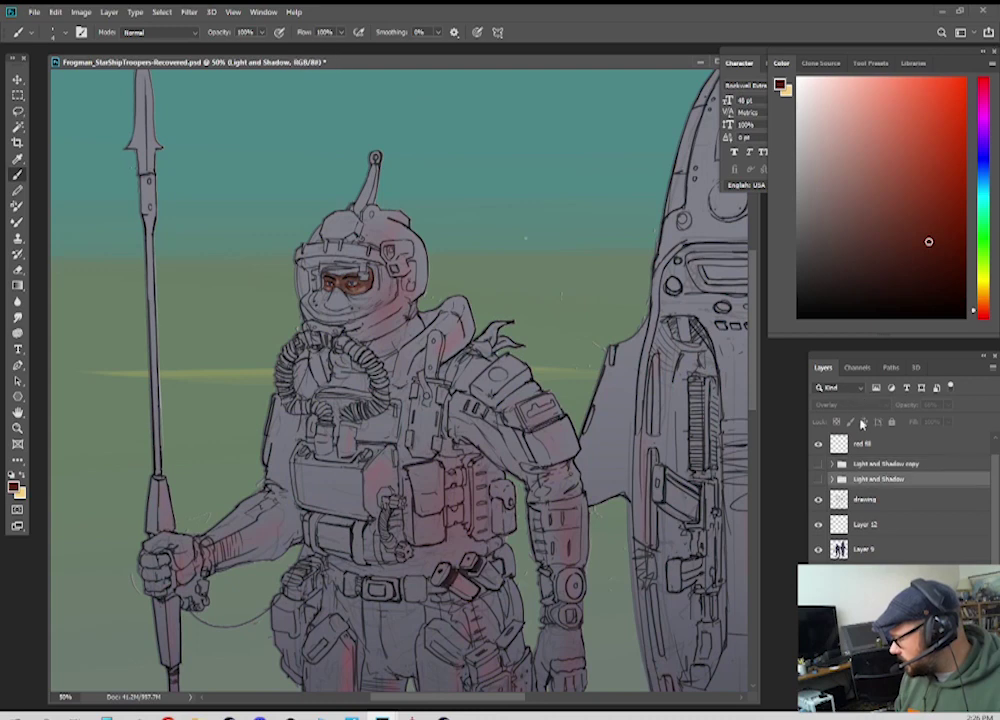
{"action": "left_click", "coordinate": [818, 481]}
{"action": "left_click", "coordinate": [850, 404]}
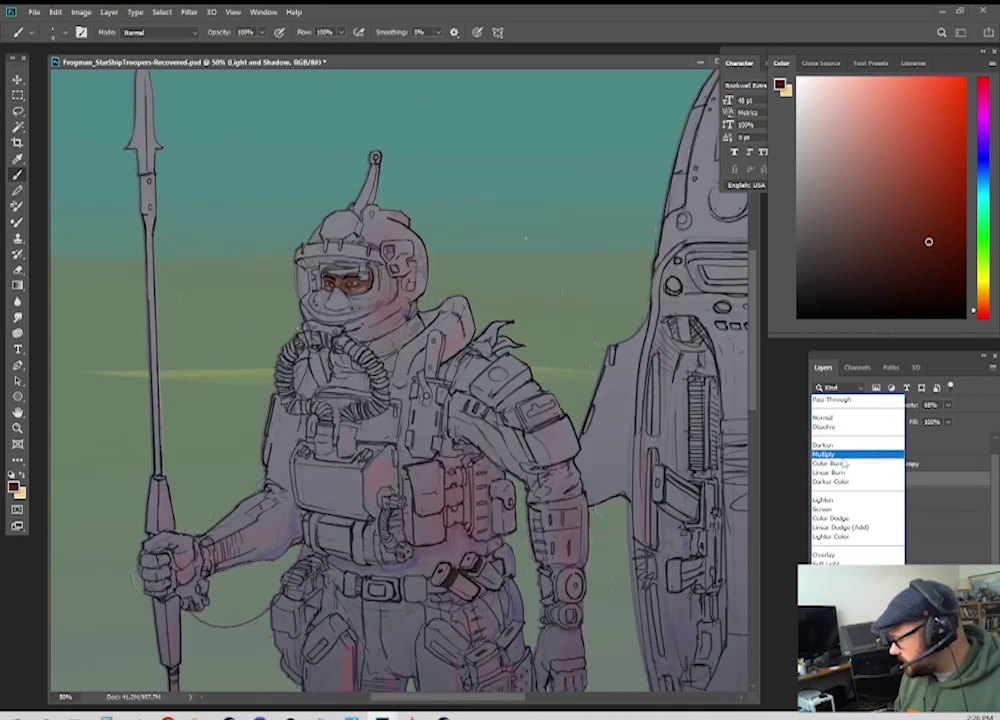
{"action": "left_click", "coordinate": [845, 454]}
{"action": "left_click_drag", "start_coordinate": [958, 422], "coordinate": [974, 426]}
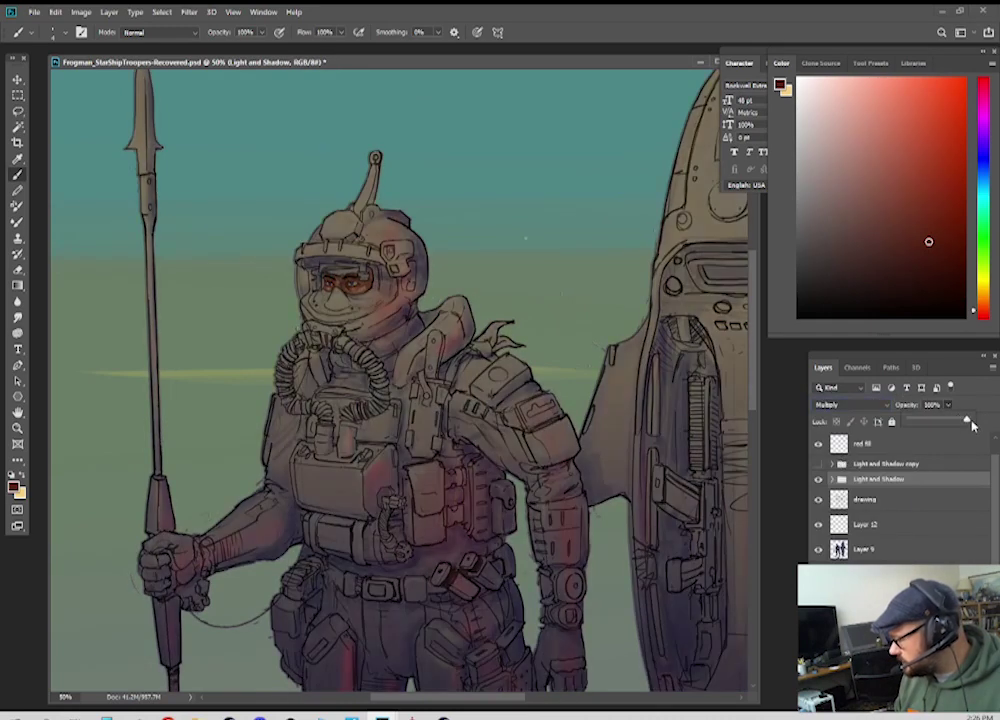
Step: Show the Light and Shadow copy group again and set its opacity to 76%, checking the effect on the whole figure
{"action": "left_click", "coordinate": [816, 464]}
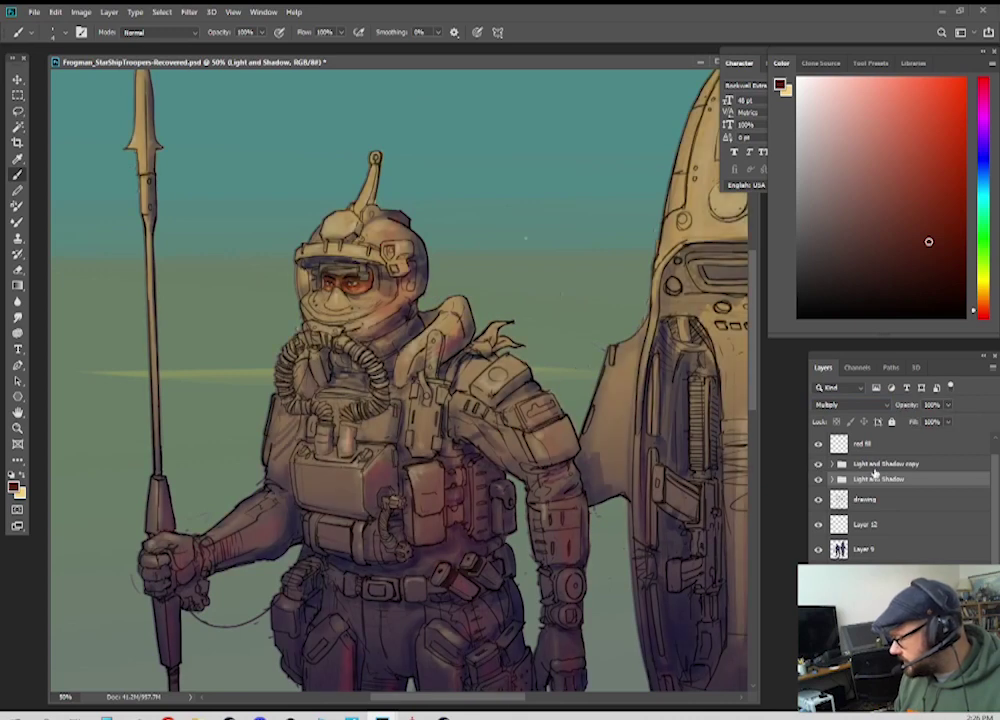
{"action": "left_click", "coordinate": [882, 466]}
{"action": "mouse_move", "coordinate": [946, 418]}
{"action": "left_mouse_down"}
{"action": "mouse_move", "coordinate": [926, 422]}
{"action": "mouse_move", "coordinate": [948, 423]}
{"action": "left_mouse_up"}
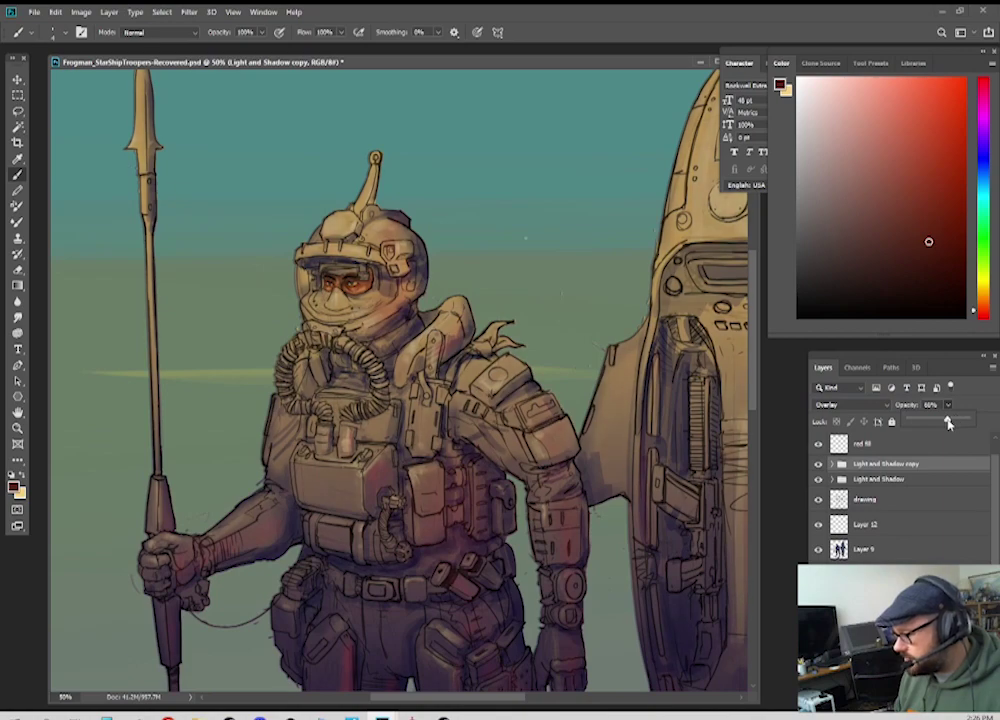
{"action": "key", "text": "ctrl+plus"}
{"action": "key", "text": "ctrl+minus"}
{"action": "key", "text": "ctrl+minus"}
{"action": "key", "text": "ctrl+minus"}
{"action": "key", "text": "ctrl+minus"}
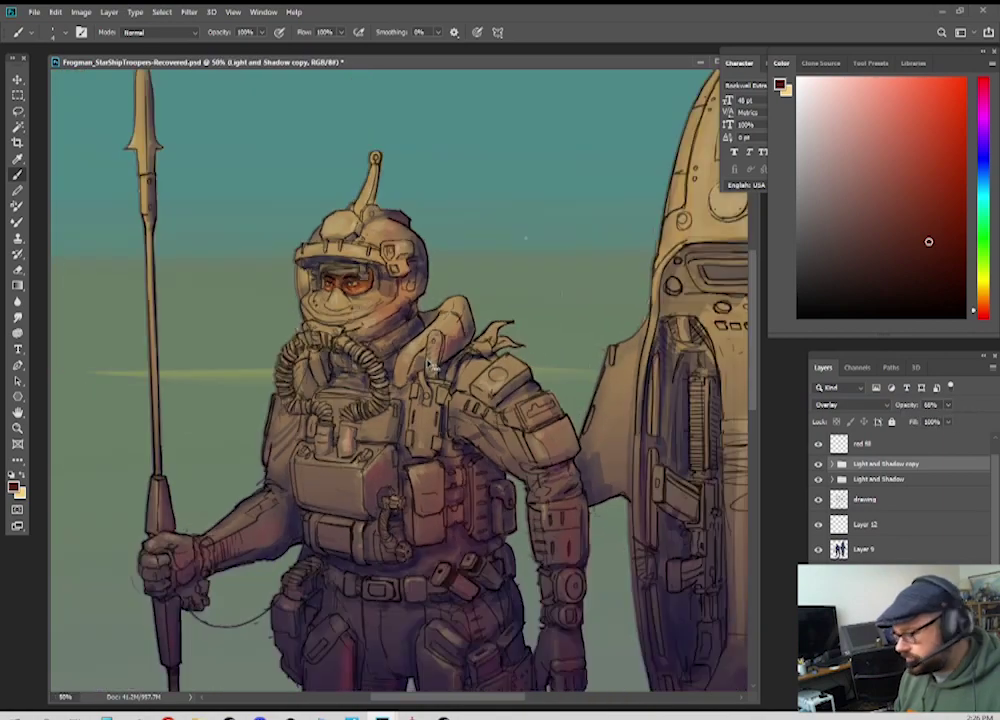
{"action": "key", "text": "ctrl+plus"}
{"action": "scroll", "coordinate": [430, 361], "scroll_direction": "up", "scroll_amount": 4}
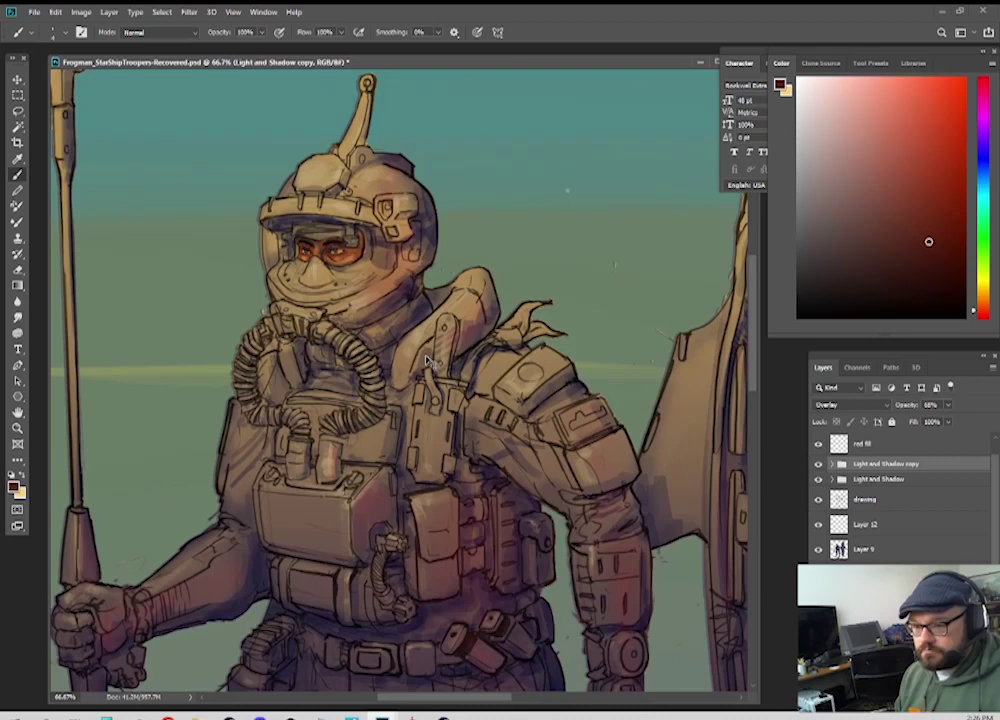
{"action": "left_click", "coordinate": [950, 405]}
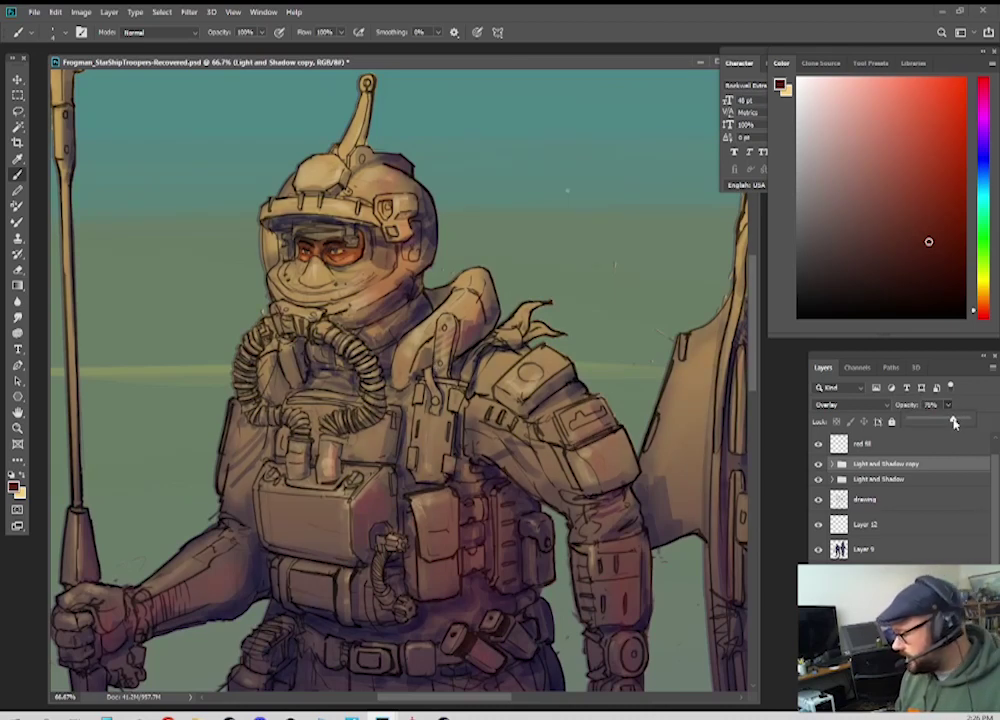
{"action": "scroll", "coordinate": [89, 403], "scroll_direction": "down", "scroll_amount": 3}
{"action": "scroll", "coordinate": [118, 398], "scroll_direction": "up", "scroll_amount": 2}
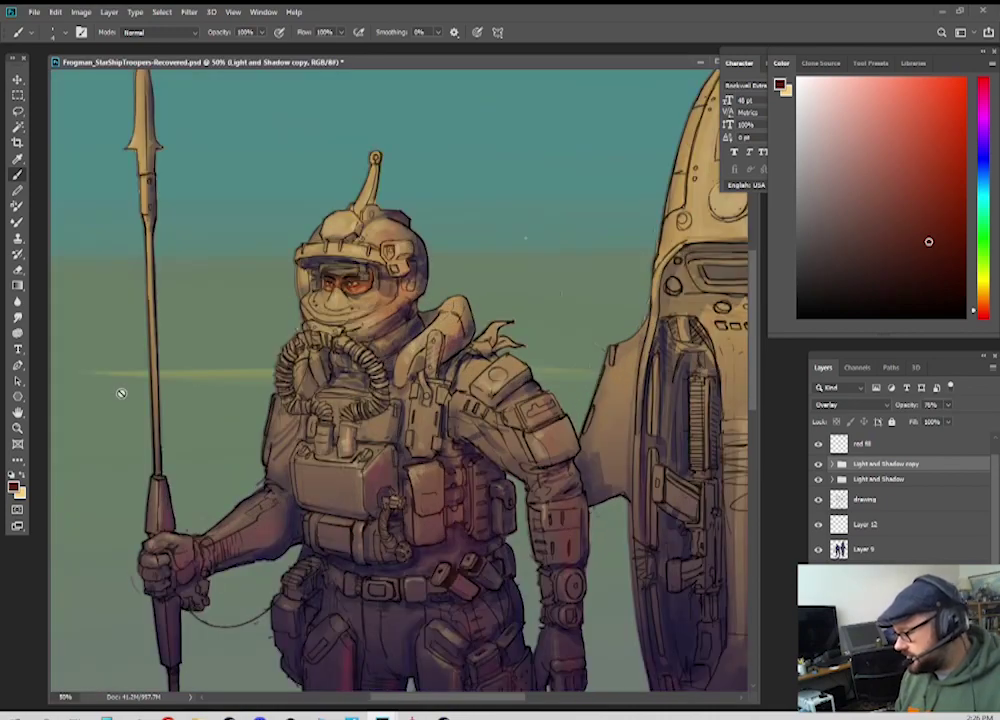
{"action": "left_click_drag", "start_coordinate": [505, 468], "coordinate": [443, 327]}
{"action": "scroll", "coordinate": [443, 328], "scroll_direction": "down", "scroll_amount": 1}
{"action": "scroll", "coordinate": [440, 330], "scroll_direction": "up", "scroll_amount": 1}
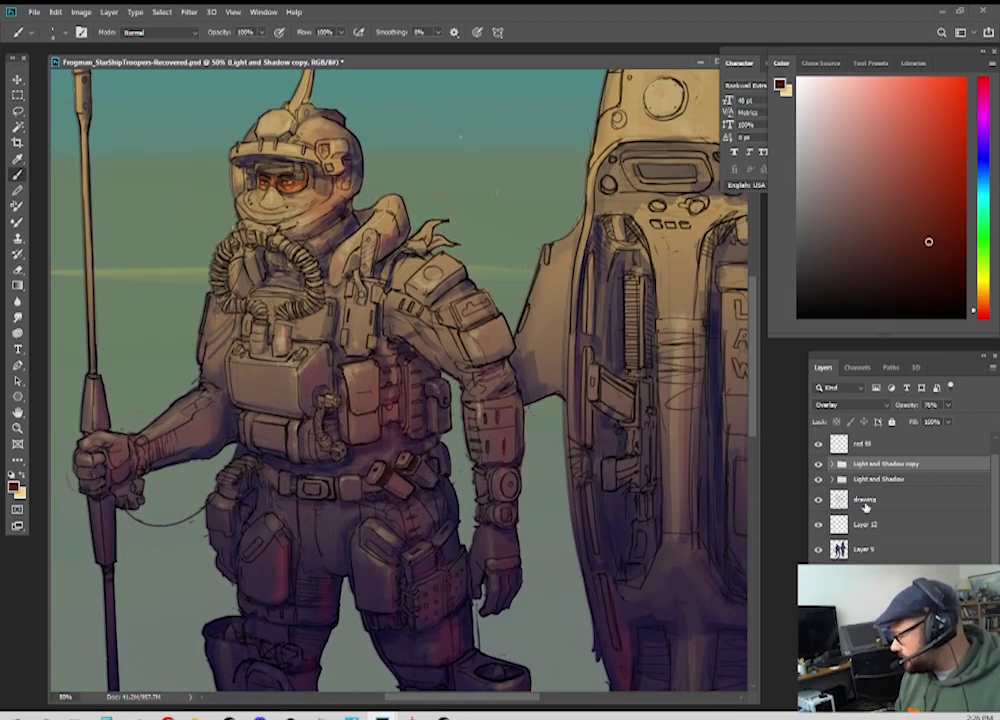
Step: Add a new layer between the drawing layer and Layer 12, and name it Kit Colors
{"action": "left_click", "coordinate": [817, 500]}
{"action": "left_click", "coordinate": [818, 501]}
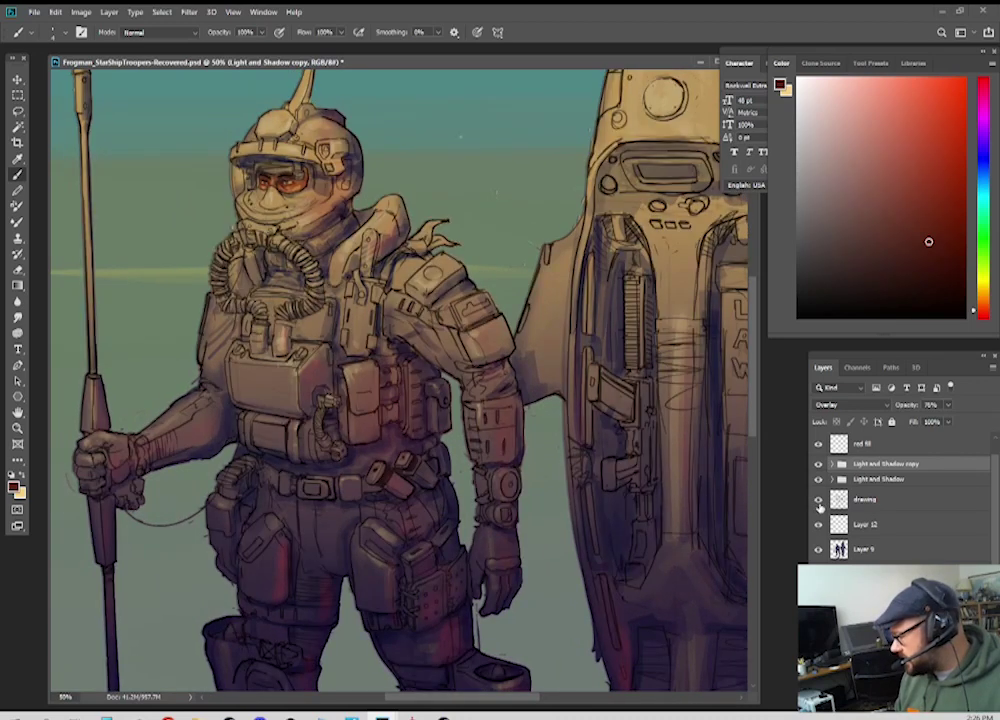
{"action": "left_click", "coordinate": [891, 528]}
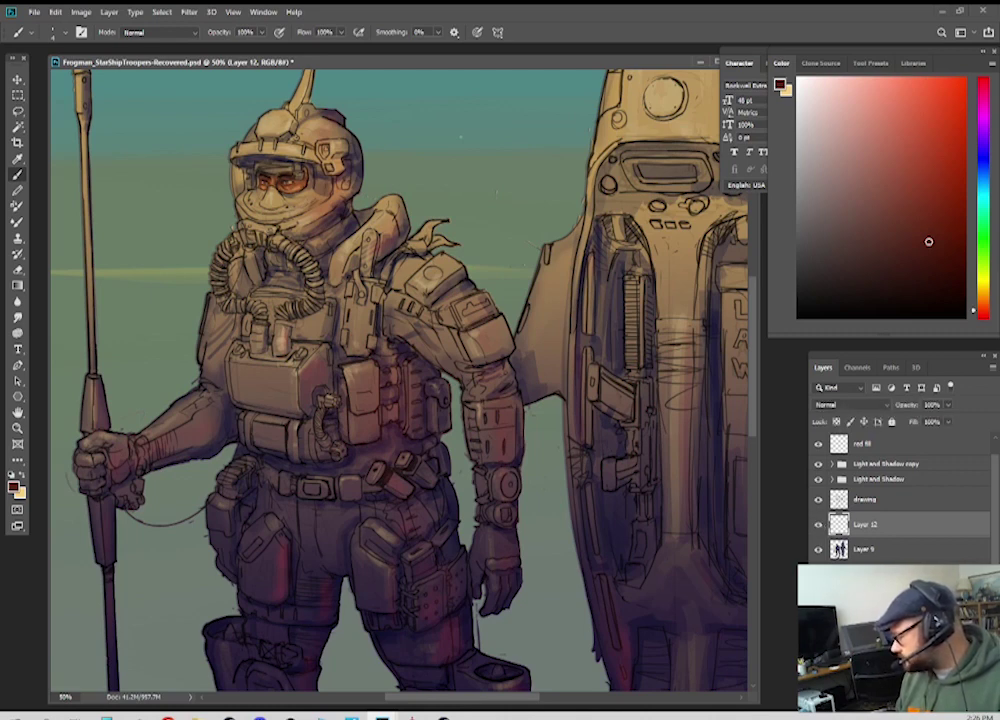
{"action": "double_click", "coordinate": [867, 525]}
{"action": "type", "text": "k"}
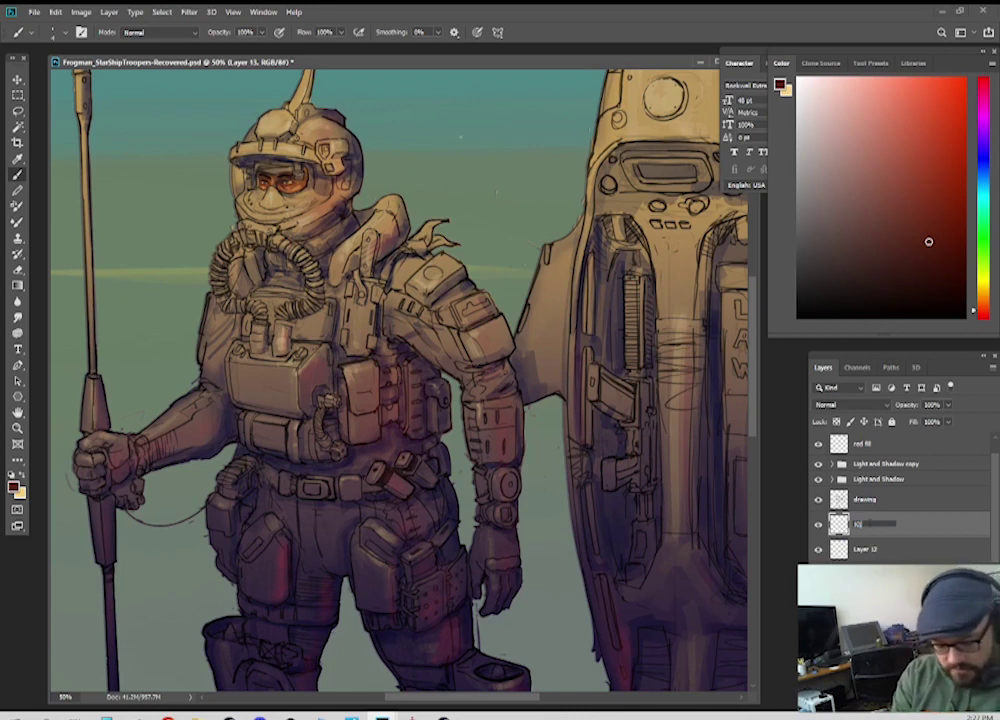
{"action": "type", "text": "it Colors"}
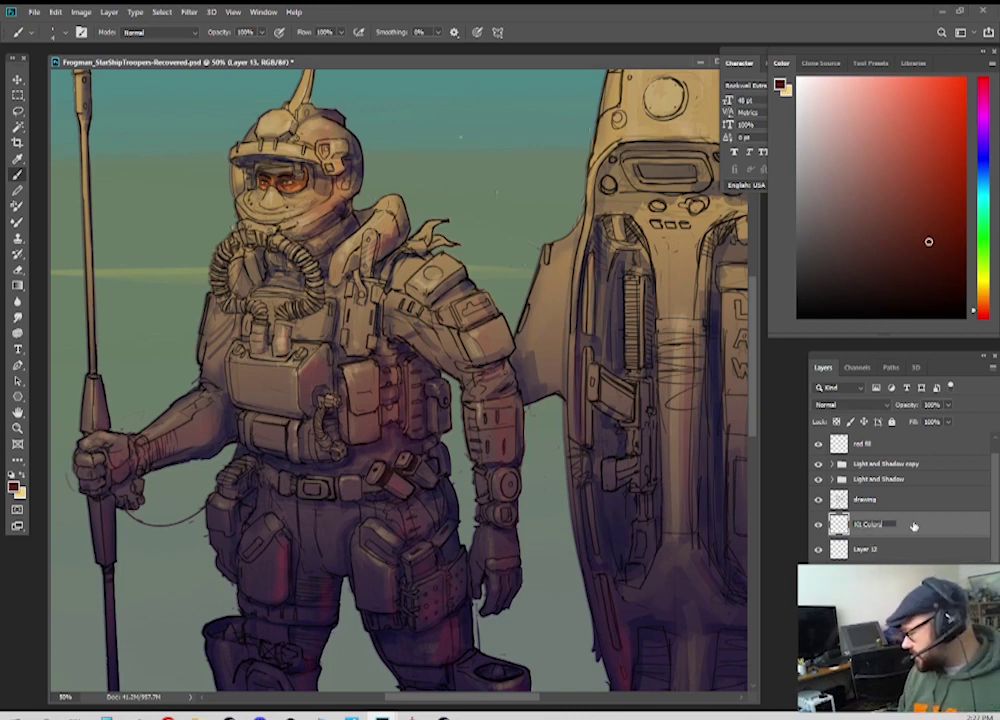
{"action": "key", "text": "Return"}
Step: Paint the diver's collar, torso and sleeves in a dark, muted olive green on the Kit Colors layer
{"action": "left_click", "coordinate": [982, 252]}
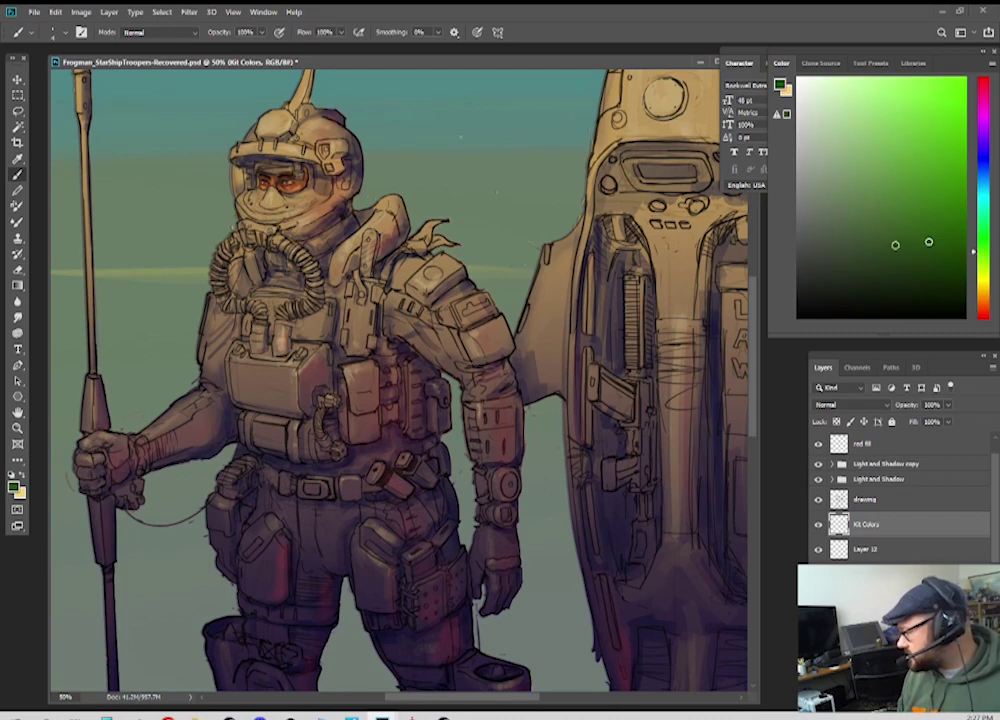
{"action": "left_click", "coordinate": [884, 250]}
{"action": "mouse_move", "coordinate": [980, 264]}
{"action": "left_mouse_down"}
{"action": "mouse_move", "coordinate": [980, 242]}
{"action": "mouse_move", "coordinate": [980, 259]}
{"action": "left_mouse_up"}
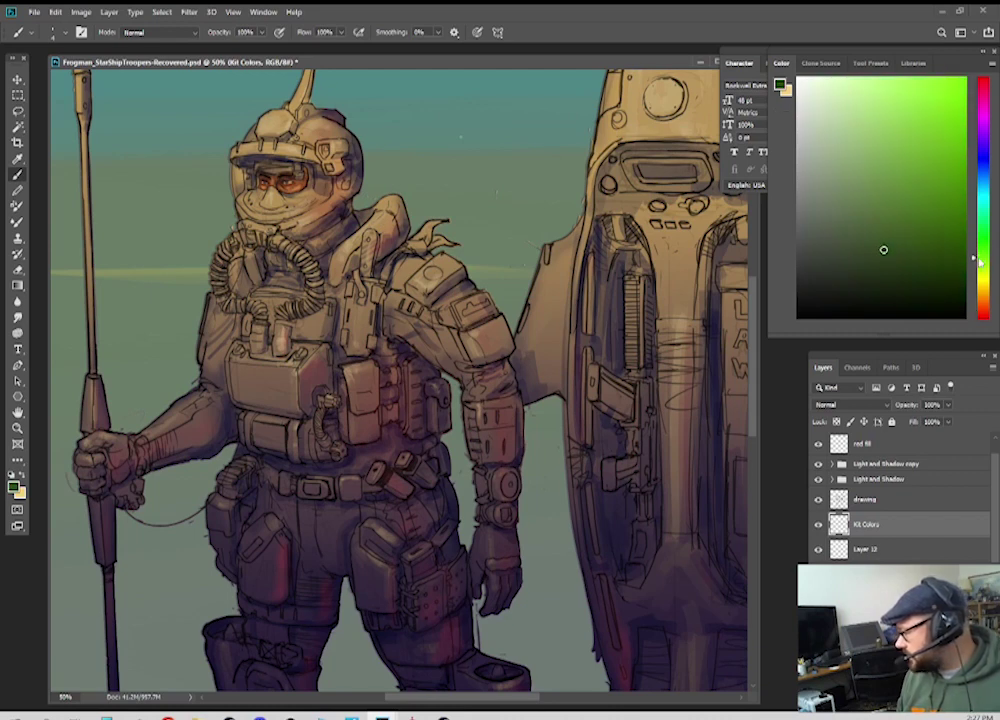
{"action": "left_click", "coordinate": [861, 263]}
{"action": "left_click", "coordinate": [845, 237]}
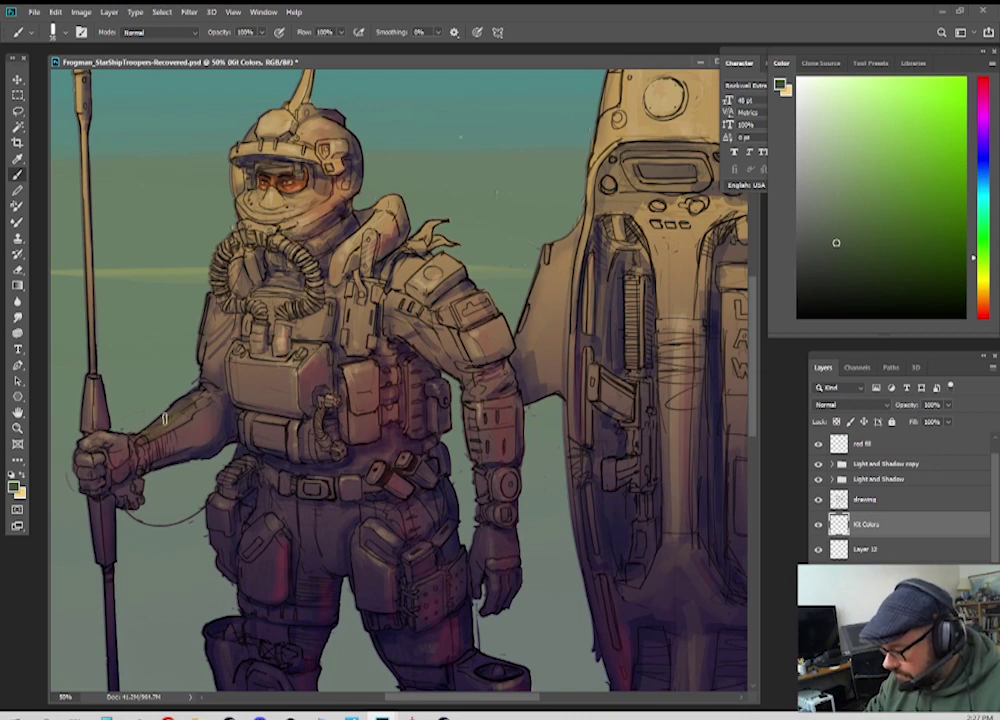
{"action": "mouse_move", "coordinate": [165, 418]}
{"action": "left_mouse_down"}
{"action": "mouse_move", "coordinate": [150, 448]}
{"action": "mouse_move", "coordinate": [177, 430]}
{"action": "mouse_move", "coordinate": [195, 452]}
{"action": "mouse_move", "coordinate": [205, 443]}
{"action": "mouse_move", "coordinate": [205, 397]}
{"action": "mouse_move", "coordinate": [226, 392]}
{"action": "mouse_move", "coordinate": [231, 332]}
{"action": "mouse_move", "coordinate": [222, 313]}
{"action": "mouse_move", "coordinate": [223, 345]}
{"action": "left_mouse_up"}
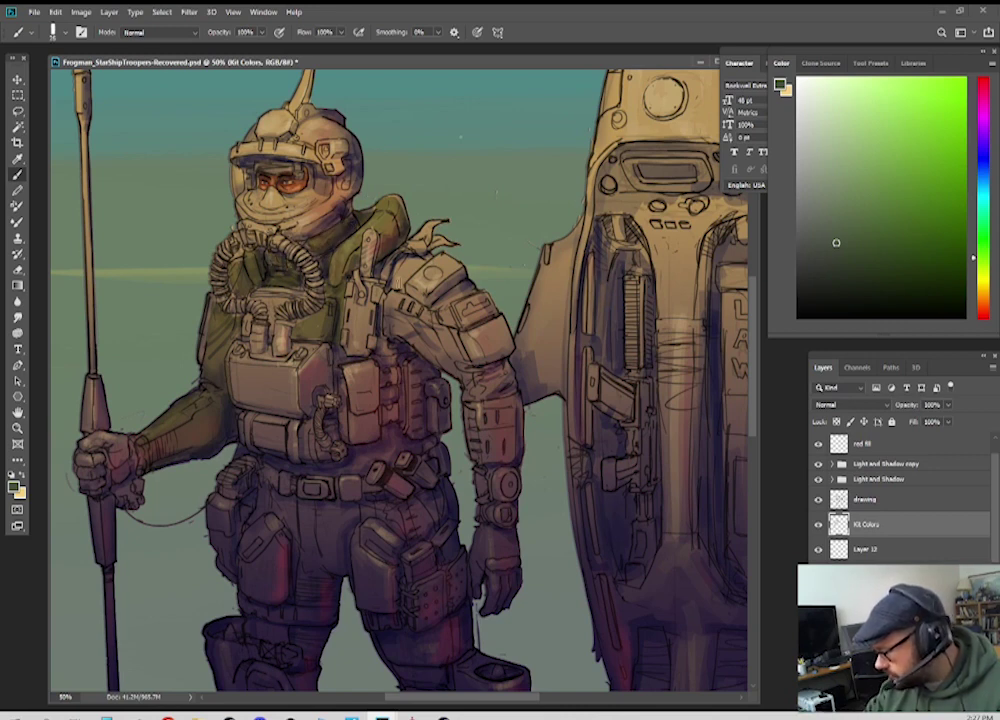
{"action": "mouse_move", "coordinate": [396, 258]}
{"action": "left_mouse_down"}
{"action": "mouse_move", "coordinate": [381, 289]}
{"action": "mouse_move", "coordinate": [386, 323]}
{"action": "mouse_move", "coordinate": [468, 370]}
{"action": "left_mouse_up"}
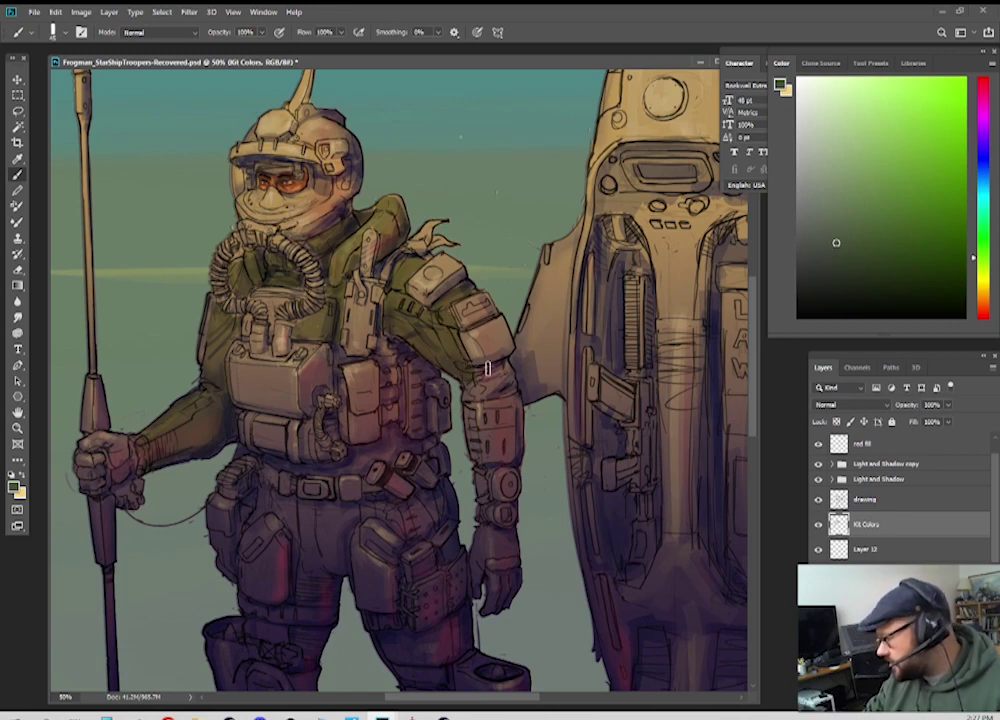
Step: Paint the diver's trousers, thigh pouches and lower legs in the same olive green
{"action": "mouse_move", "coordinate": [464, 366]}
{"action": "left_mouse_down"}
{"action": "mouse_move", "coordinate": [414, 328]}
{"action": "mouse_move", "coordinate": [453, 335]}
{"action": "mouse_move", "coordinate": [416, 355]}
{"action": "left_mouse_up"}
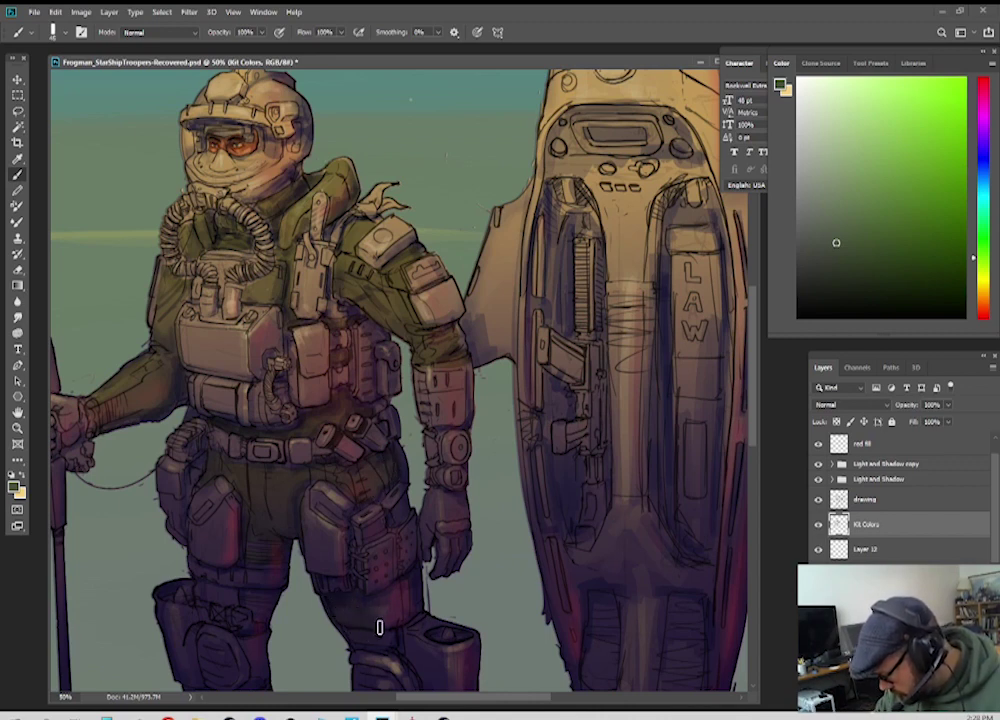
{"action": "left_click_drag", "start_coordinate": [434, 572], "coordinate": [434, 422]}
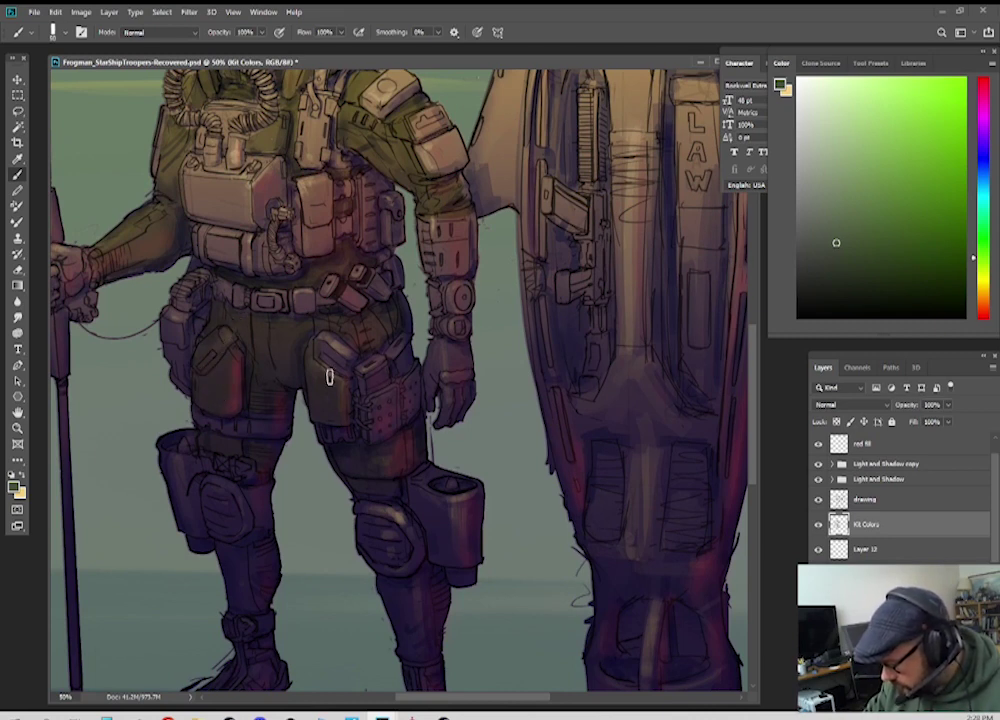
{"action": "left_click_drag", "start_coordinate": [311, 503], "coordinate": [356, 408]}
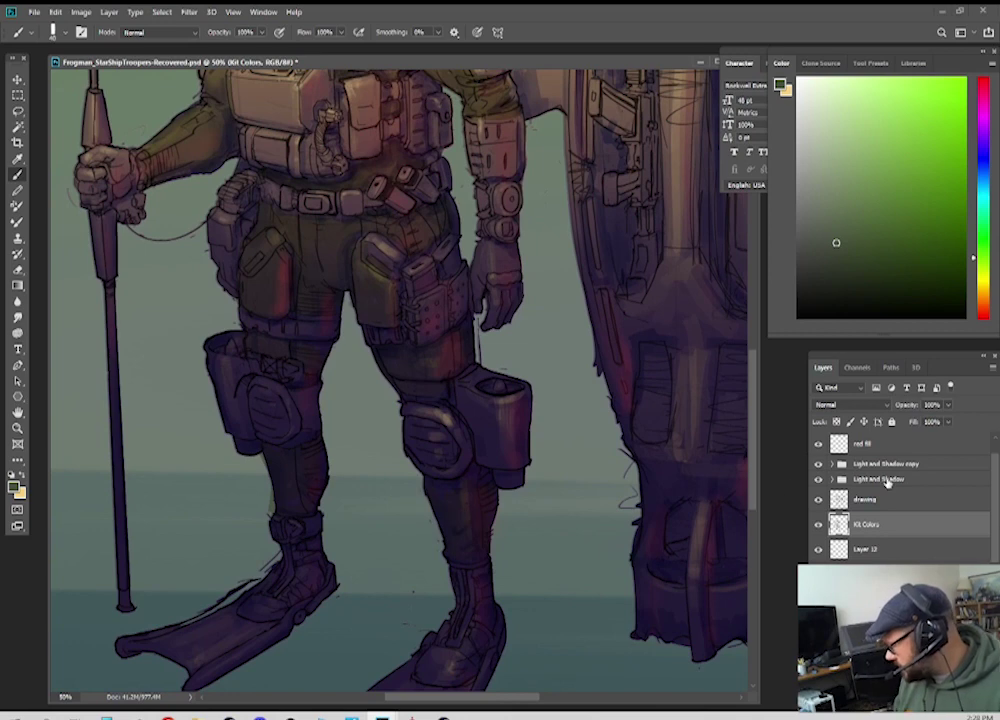
Step: Set the red fill layer to Lighten blending at 78% opacity
{"action": "left_click", "coordinate": [868, 443]}
{"action": "left_click", "coordinate": [876, 405]}
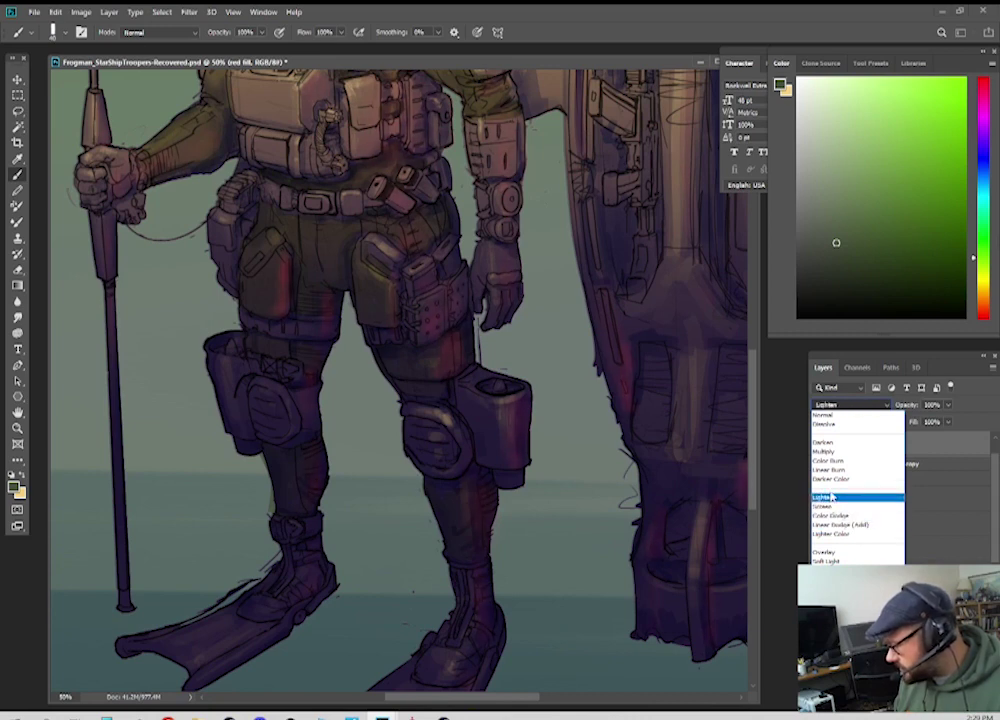
{"action": "left_click", "coordinate": [831, 496]}
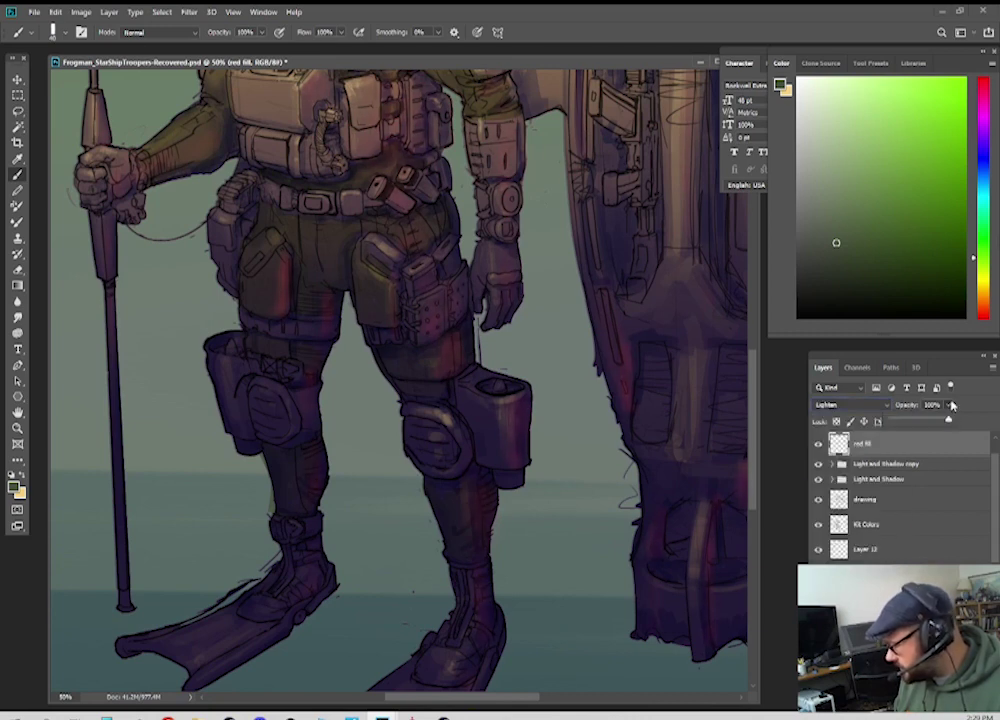
{"action": "left_click_drag", "start_coordinate": [947, 405], "coordinate": [937, 421]}
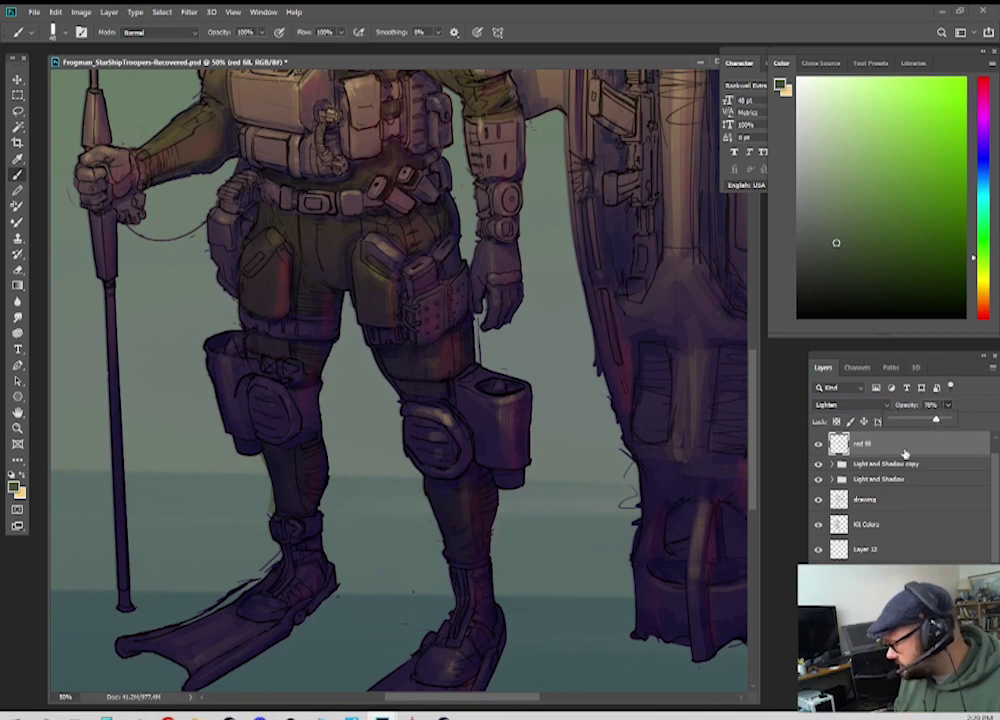
{"action": "left_click", "coordinate": [905, 454]}
Step: Erase the green overspill beside the shin of the leg nearer the spear on the Kit Colors layer, and return to the Brush tool
{"action": "left_click", "coordinate": [865, 527]}
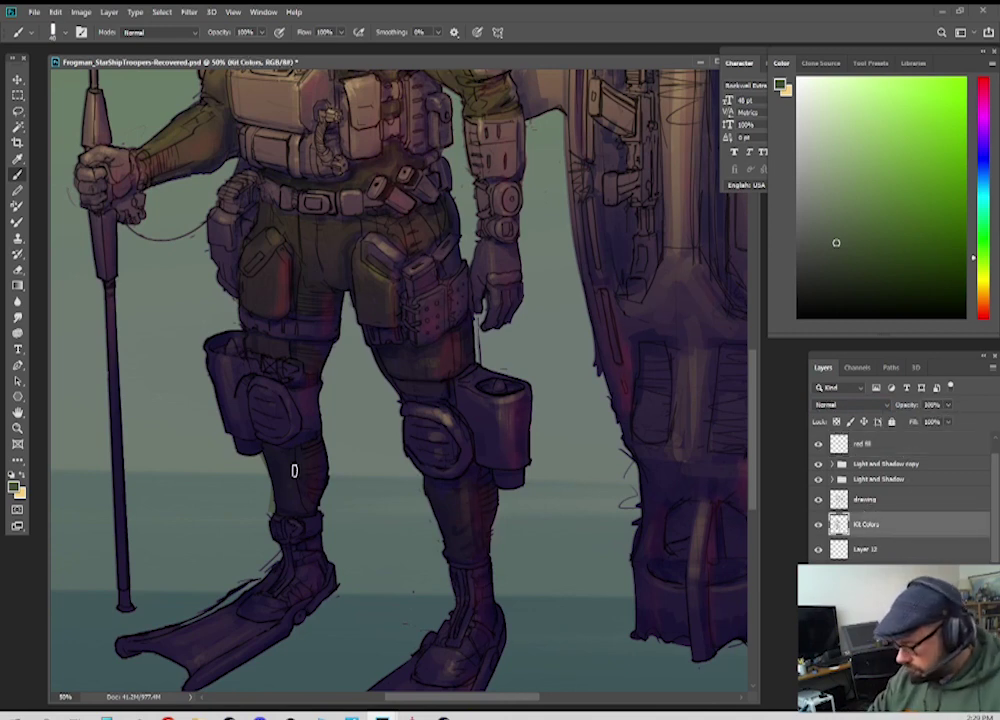
{"action": "key", "text": "e"}
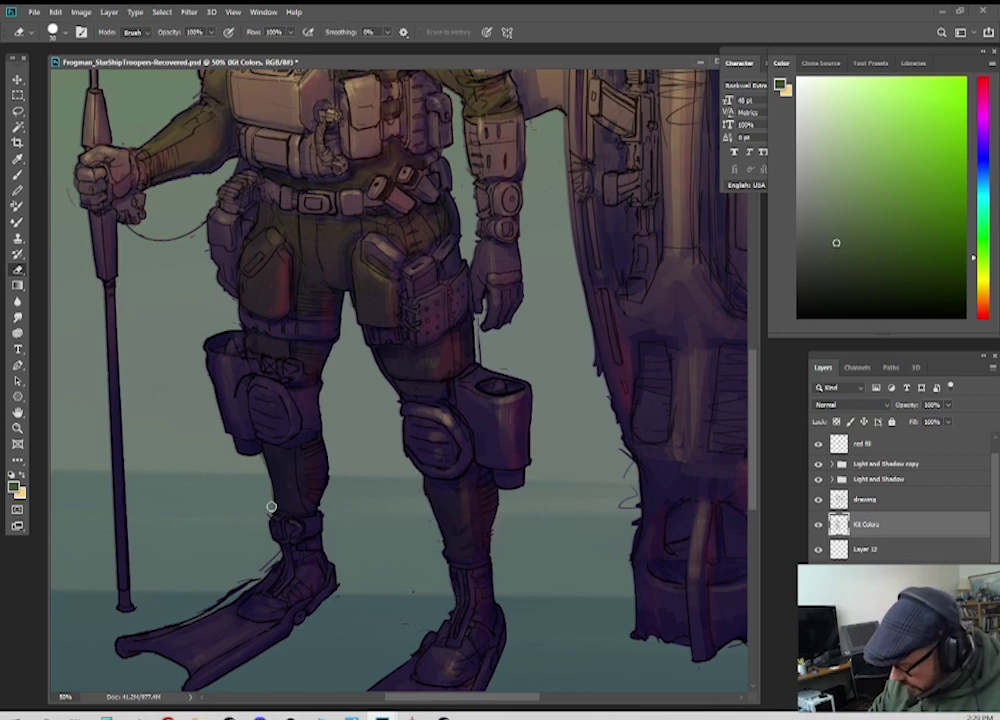
{"action": "key", "text": "b"}
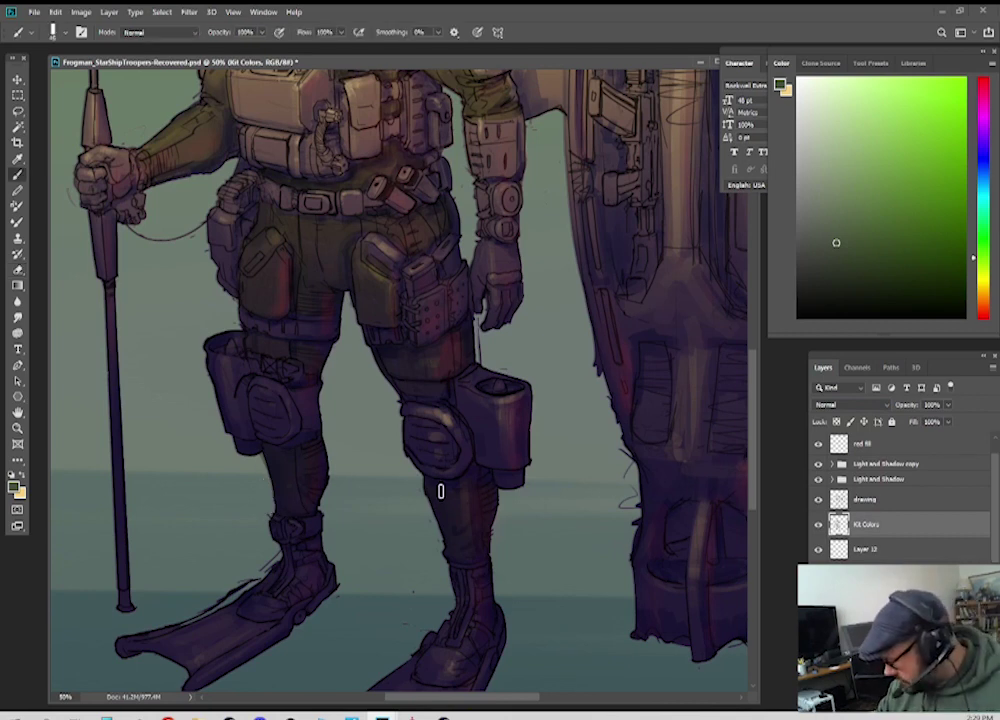
{"action": "key", "text": "ctrl+minus"}
{"action": "left_click_drag", "start_coordinate": [606, 460], "coordinate": [549, 480]}
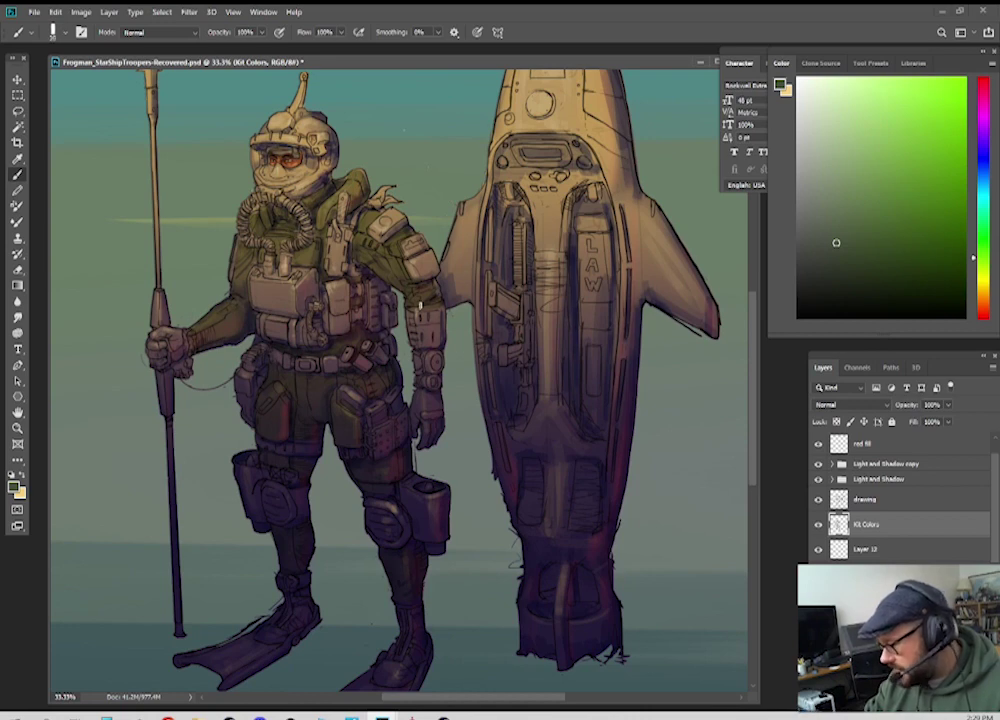
{"action": "key", "text": "ctrl+plus"}
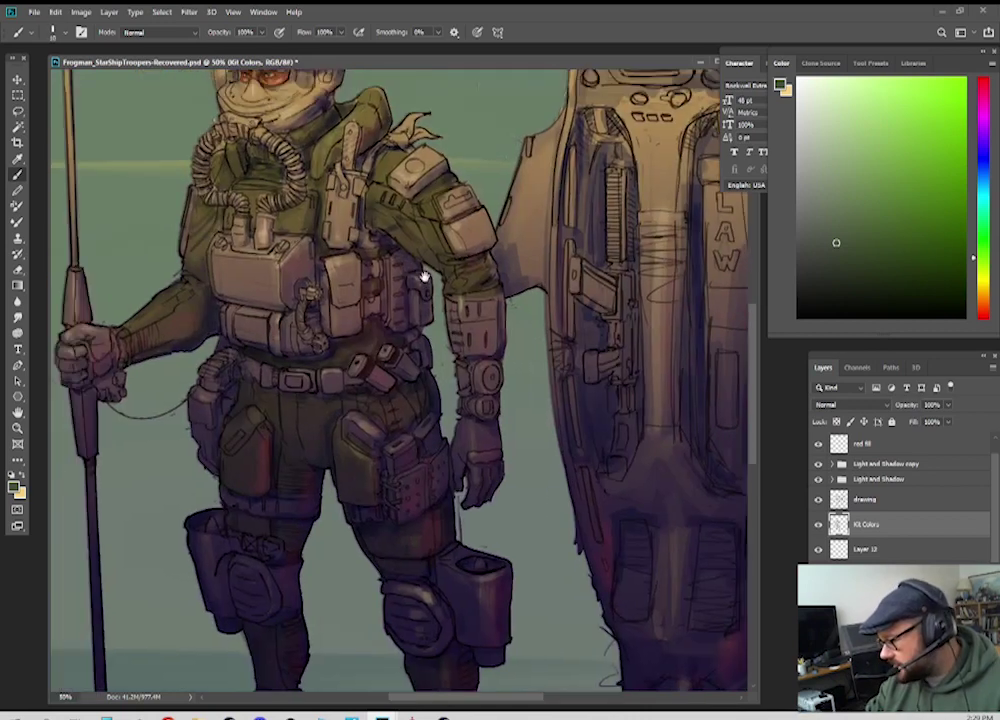
Step: Paint the diver's helmet shell, brim, chin guard and crest fin in dark red on the Kit Colors layer
{"action": "left_click_drag", "start_coordinate": [422, 275], "coordinate": [468, 396]}
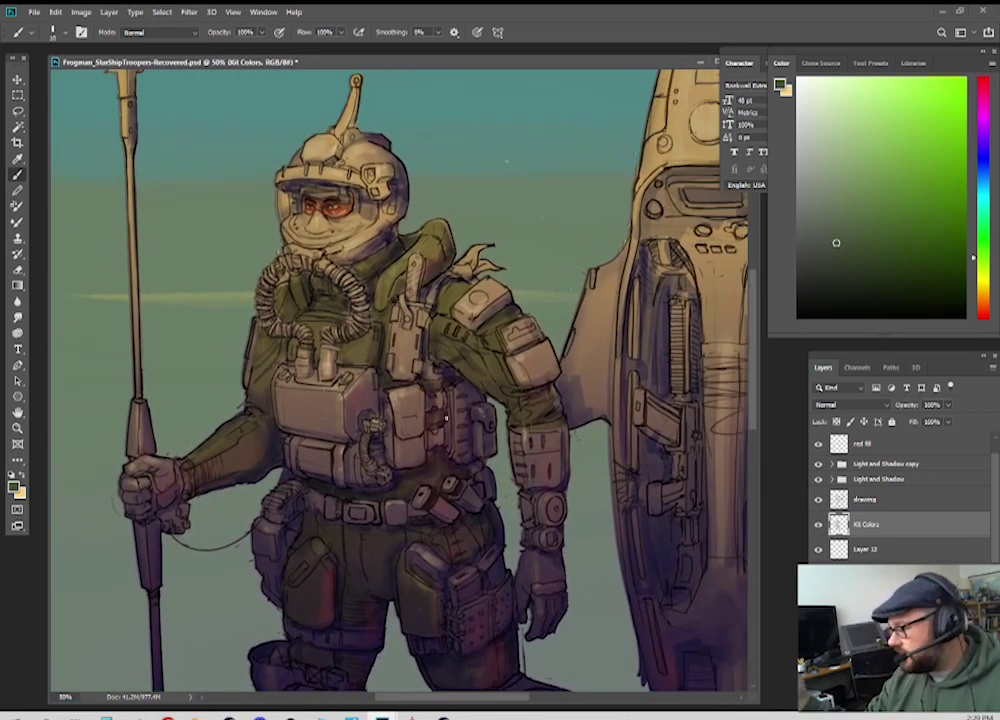
{"action": "left_click", "coordinate": [984, 313]}
{"action": "left_click", "coordinate": [908, 223]}
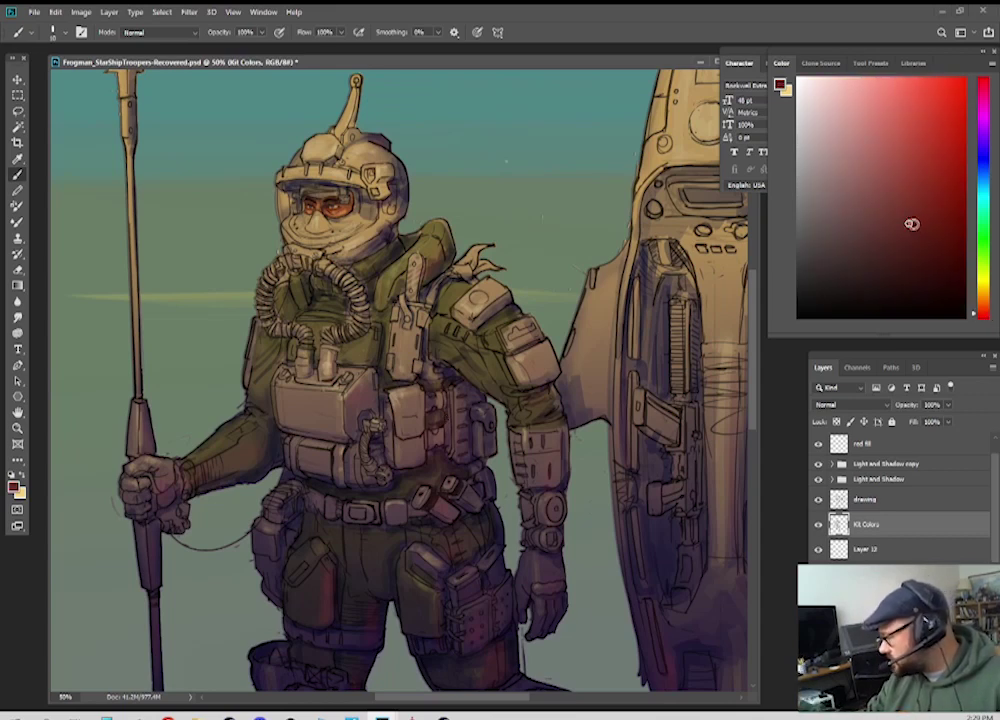
{"action": "left_click", "coordinate": [916, 204]}
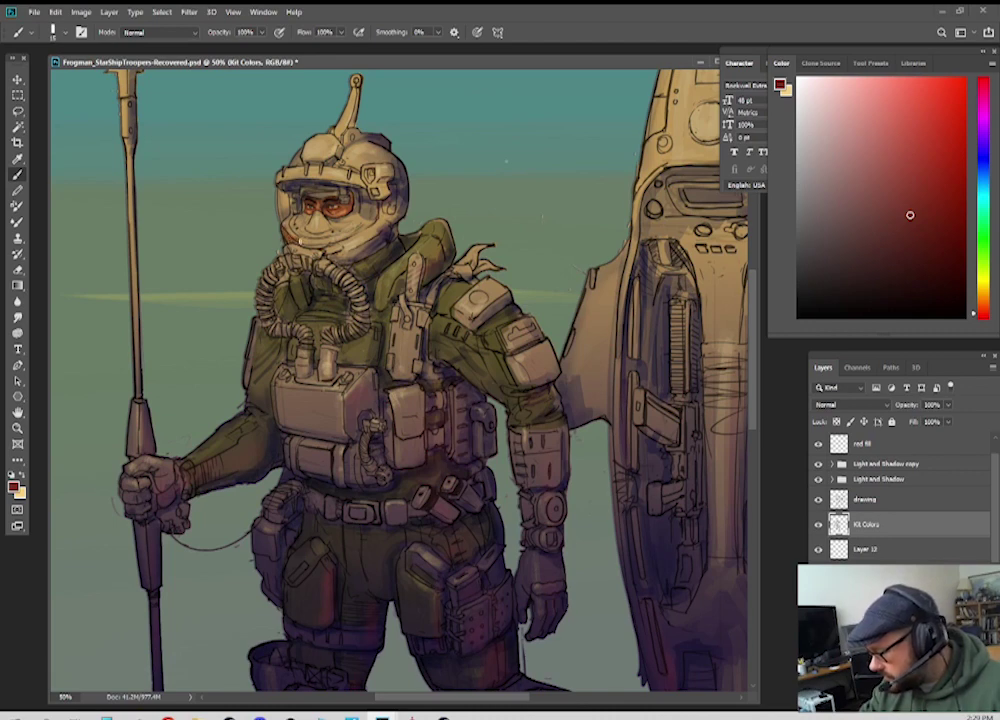
{"action": "mouse_move", "coordinate": [305, 238]}
{"action": "left_mouse_down"}
{"action": "mouse_move", "coordinate": [347, 257]}
{"action": "mouse_move", "coordinate": [384, 234]}
{"action": "mouse_move", "coordinate": [336, 244]}
{"action": "mouse_move", "coordinate": [380, 226]}
{"action": "mouse_move", "coordinate": [346, 261]}
{"action": "mouse_move", "coordinate": [385, 243]}
{"action": "mouse_move", "coordinate": [383, 206]}
{"action": "mouse_move", "coordinate": [395, 195]}
{"action": "mouse_move", "coordinate": [385, 227]}
{"action": "mouse_move", "coordinate": [401, 210]}
{"action": "mouse_move", "coordinate": [393, 160]}
{"action": "mouse_move", "coordinate": [343, 159]}
{"action": "mouse_move", "coordinate": [374, 151]}
{"action": "left_mouse_up"}
{"action": "key", "text": "["}
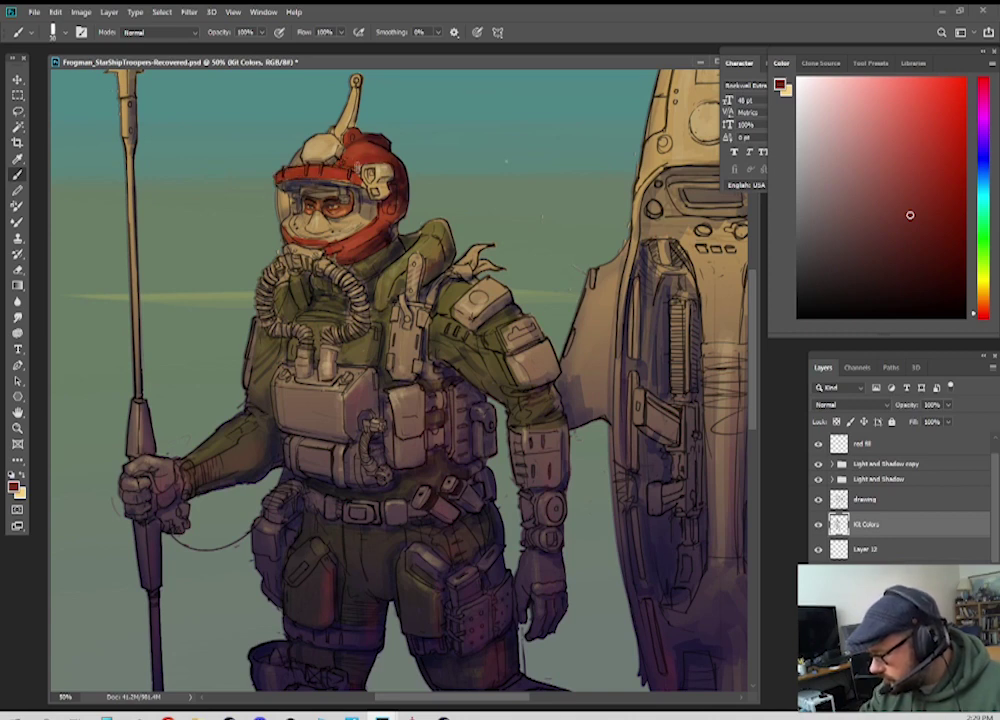
{"action": "key", "text": "ctrl+plus"}
{"action": "left_click_drag", "start_coordinate": [359, 183], "coordinate": [434, 349]}
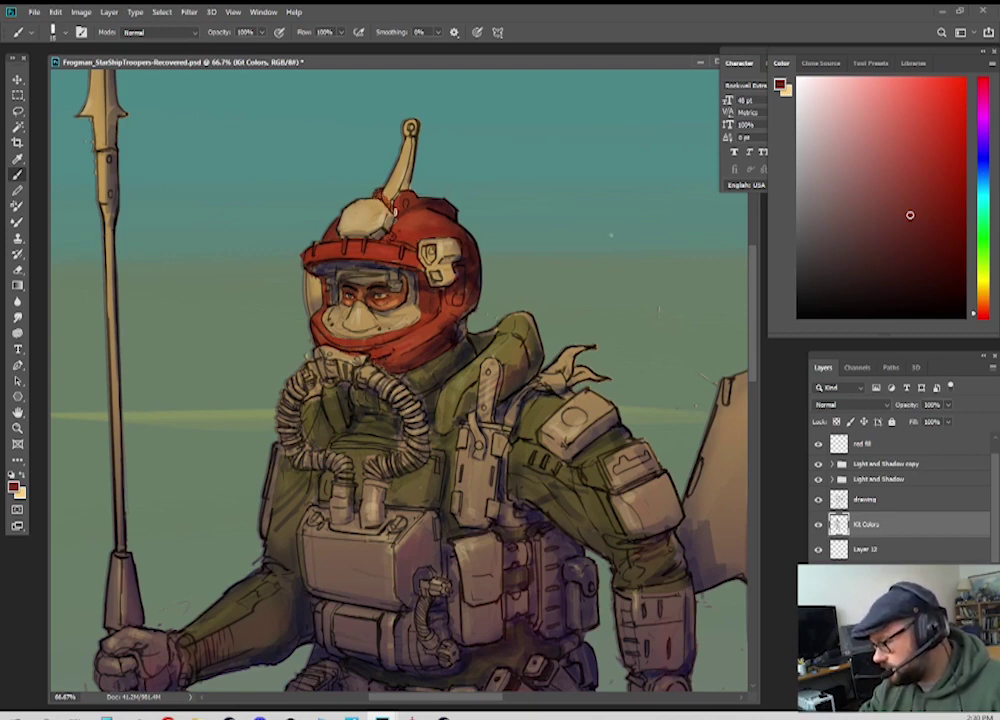
{"action": "mouse_move", "coordinate": [388, 198]}
{"action": "left_mouse_down"}
{"action": "mouse_move", "coordinate": [400, 160]}
{"action": "mouse_move", "coordinate": [399, 175]}
{"action": "left_mouse_up"}
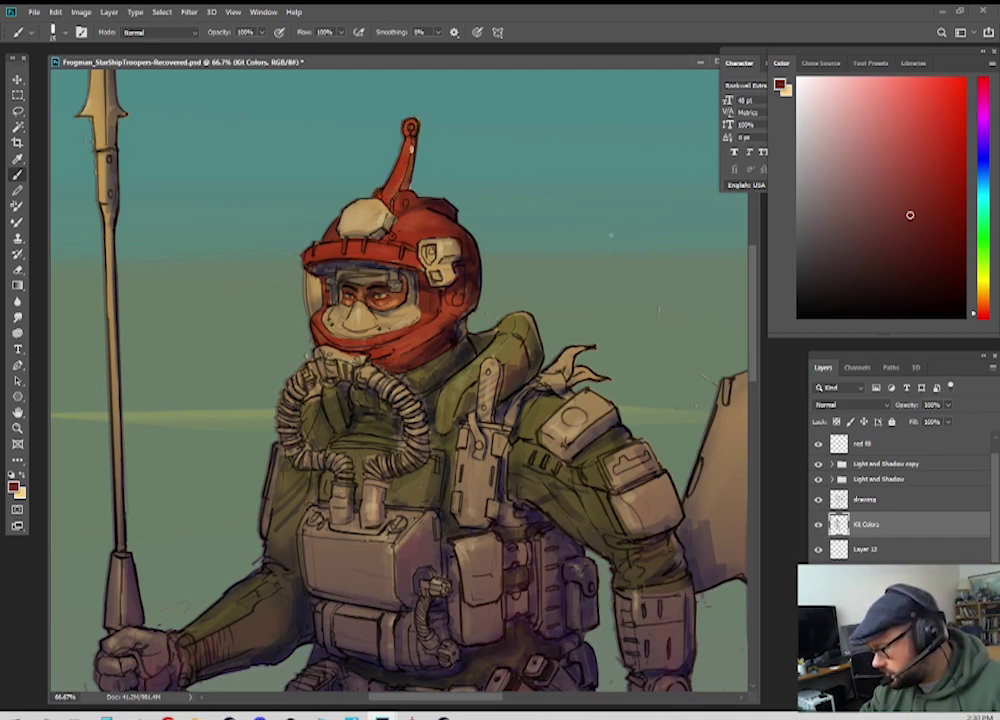
Step: Paint both of the diver's gloves in the same dark red
{"action": "key", "text": "ctrl+minus"}
{"action": "key", "text": "ctrl+minus"}
{"action": "key", "text": "ctrl+minus"}
{"action": "key", "text": "ctrl+minus"}
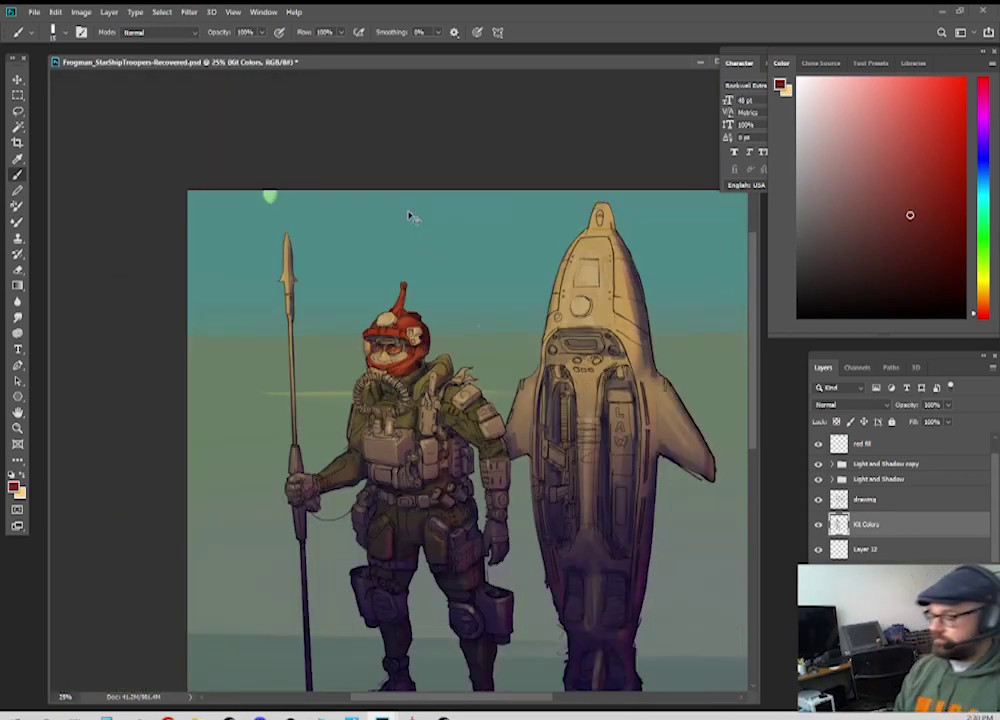
{"action": "key", "text": "ctrl+plus"}
{"action": "key", "text": "ctrl+plus"}
{"action": "key", "text": "ctrl+plus"}
{"action": "left_click_drag", "start_coordinate": [561, 429], "coordinate": [428, 272]}
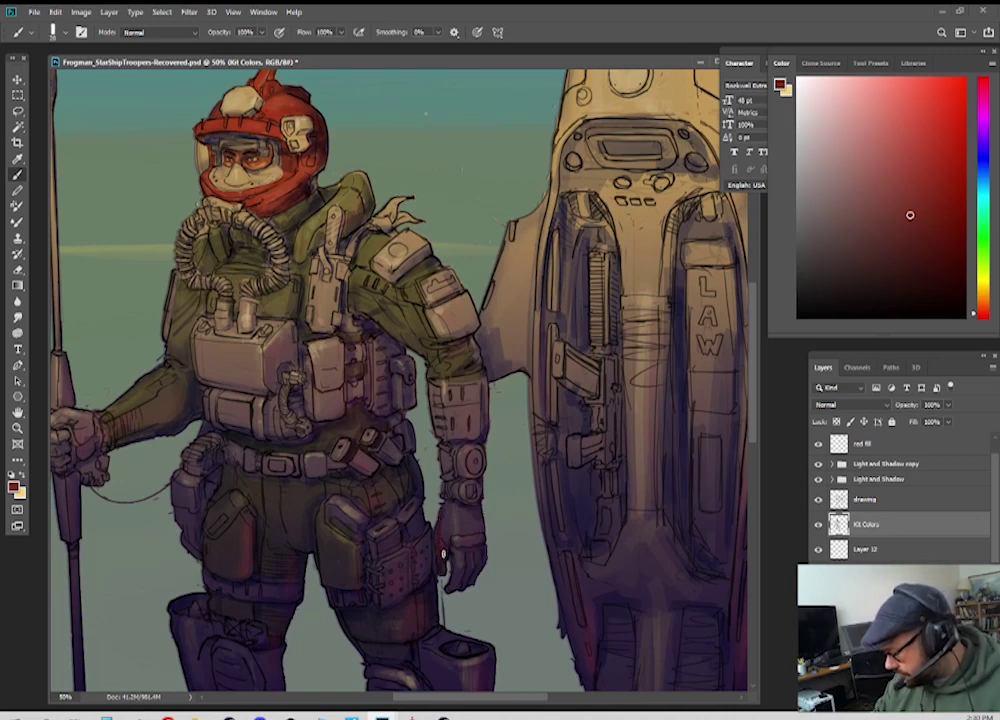
{"action": "left_click_drag", "start_coordinate": [438, 530], "coordinate": [455, 520]}
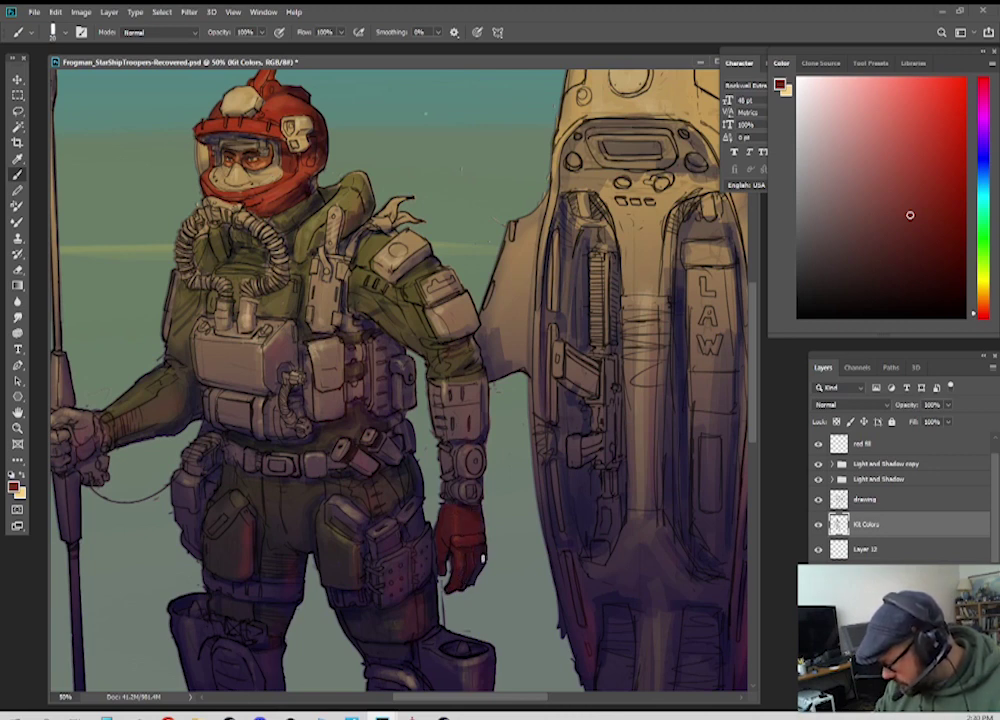
{"action": "left_click_drag", "start_coordinate": [210, 471], "coordinate": [388, 393]}
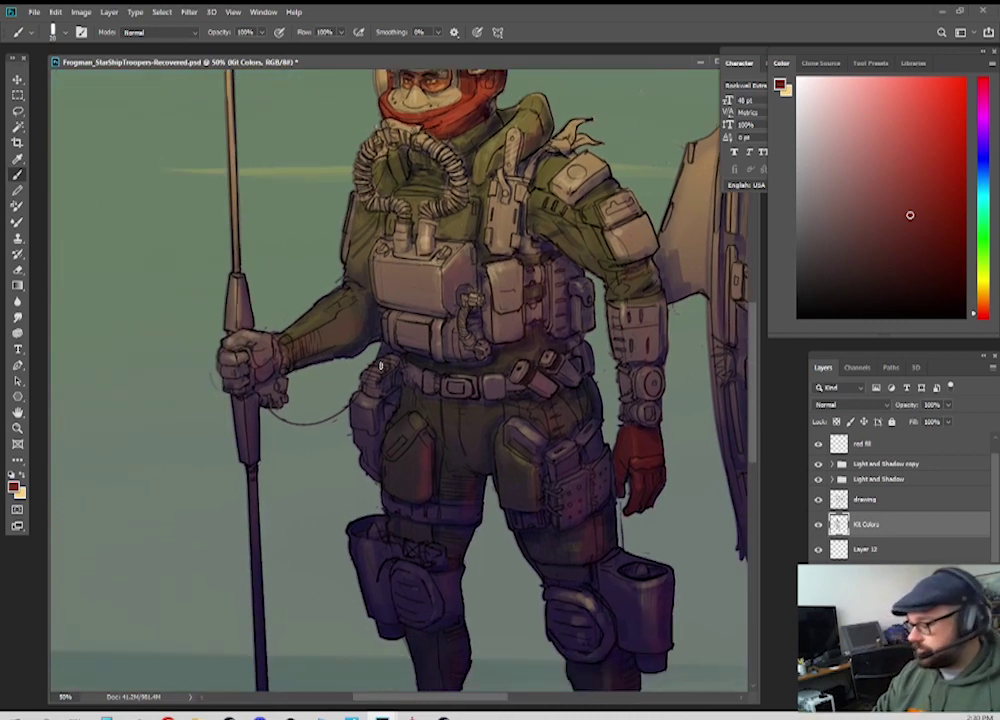
{"action": "mouse_move", "coordinate": [224, 342]}
{"action": "left_mouse_down"}
{"action": "mouse_move", "coordinate": [269, 336]}
{"action": "mouse_move", "coordinate": [271, 368]}
{"action": "left_mouse_up"}
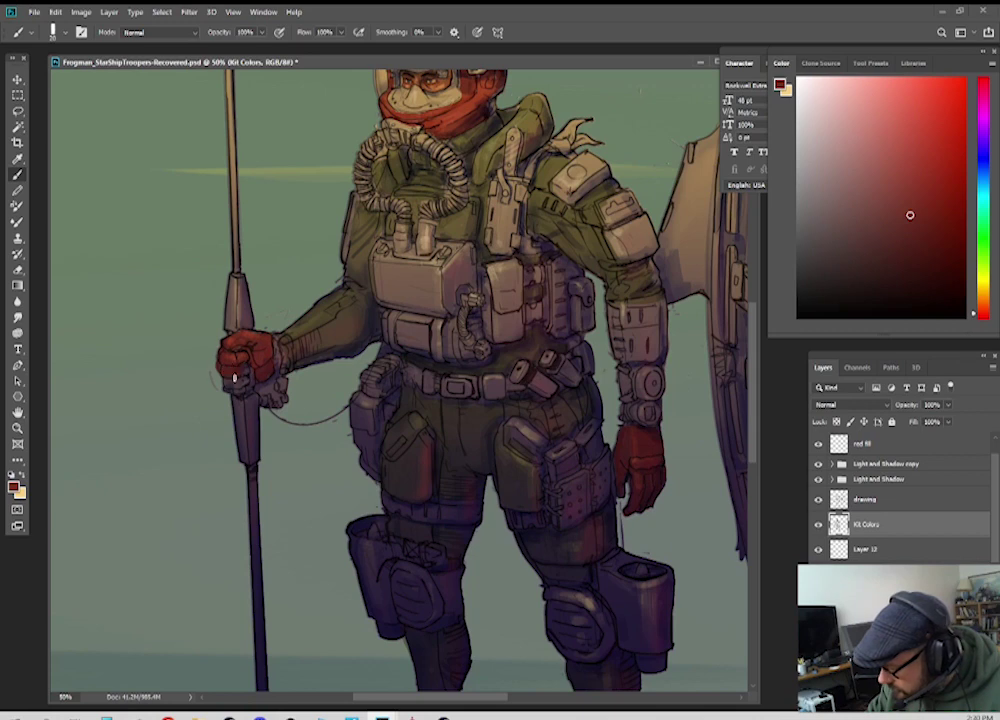
Step: Paint the vehicle's LAW lettering and its console display, knobs and small buttons dark red using a smaller brush
{"action": "left_click_drag", "start_coordinate": [454, 389], "coordinate": [200, 562]}
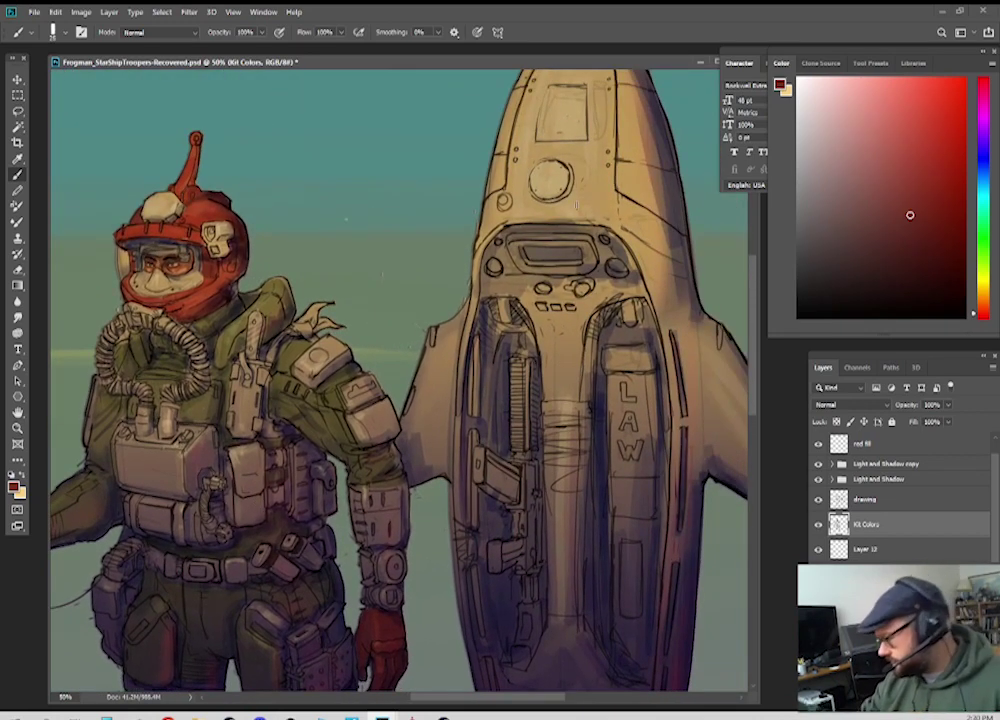
{"action": "key", "text": "bracketleft"}
{"action": "left_click_drag", "start_coordinate": [623, 384], "coordinate": [624, 396]}
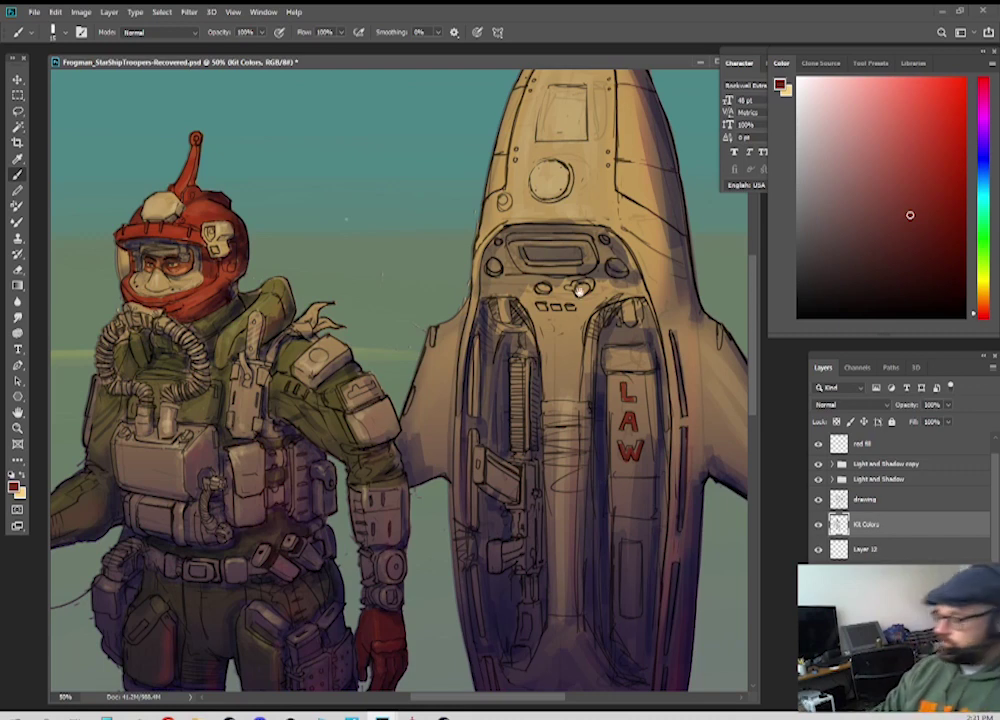
{"action": "mouse_move", "coordinate": [527, 250]}
{"action": "left_mouse_down"}
{"action": "mouse_move", "coordinate": [575, 249]}
{"action": "mouse_move", "coordinate": [530, 252]}
{"action": "mouse_move", "coordinate": [614, 266]}
{"action": "left_mouse_up"}
{"action": "left_click_drag", "start_coordinate": [491, 264], "coordinate": [497, 267]}
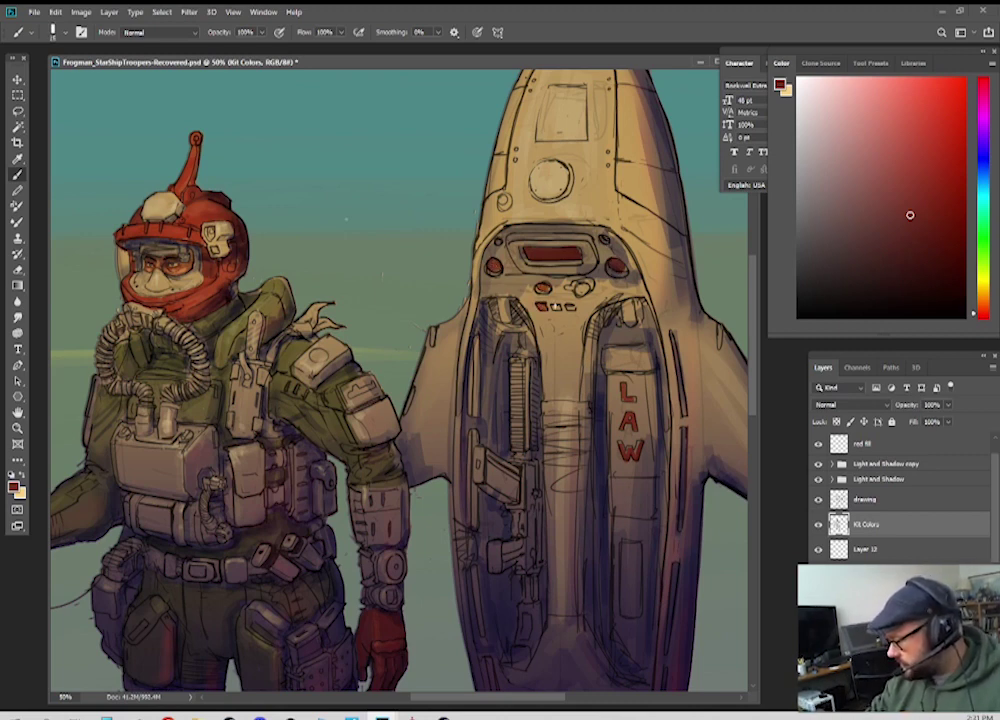
{"action": "left_click", "coordinate": [580, 287]}
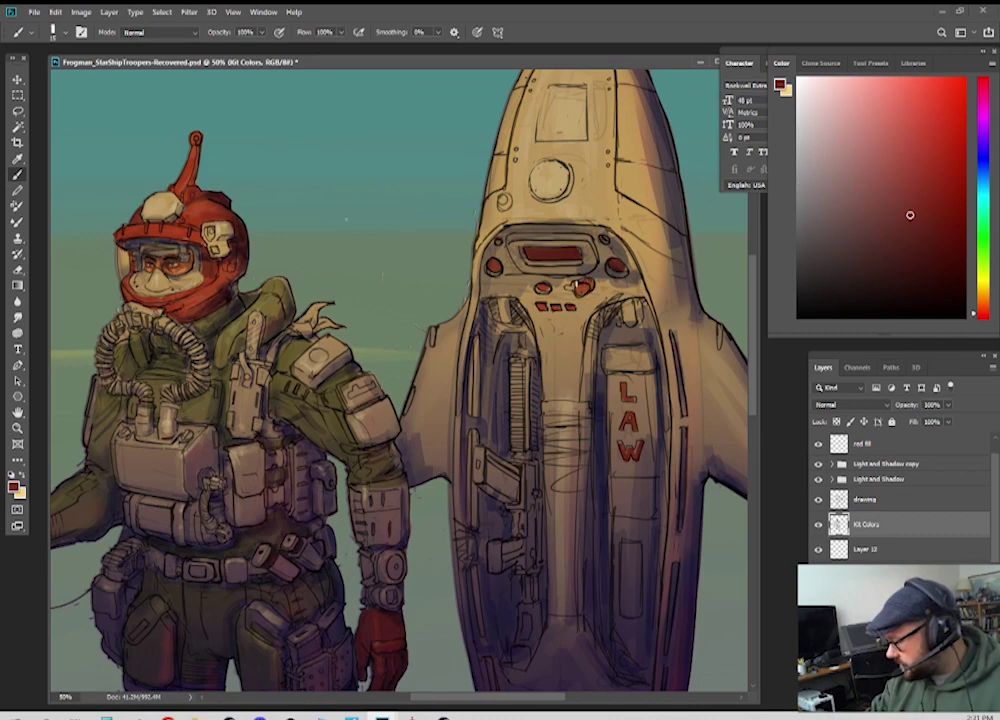
Step: Sample the suit's olive with the drawing layer and Light and Shadow groups hidden, shift it to a more saturated green, and show them again
{"action": "key", "text": "ctrl+minus"}
{"action": "key", "text": "ctrl+minus"}
{"action": "key", "text": "ctrl+plus"}
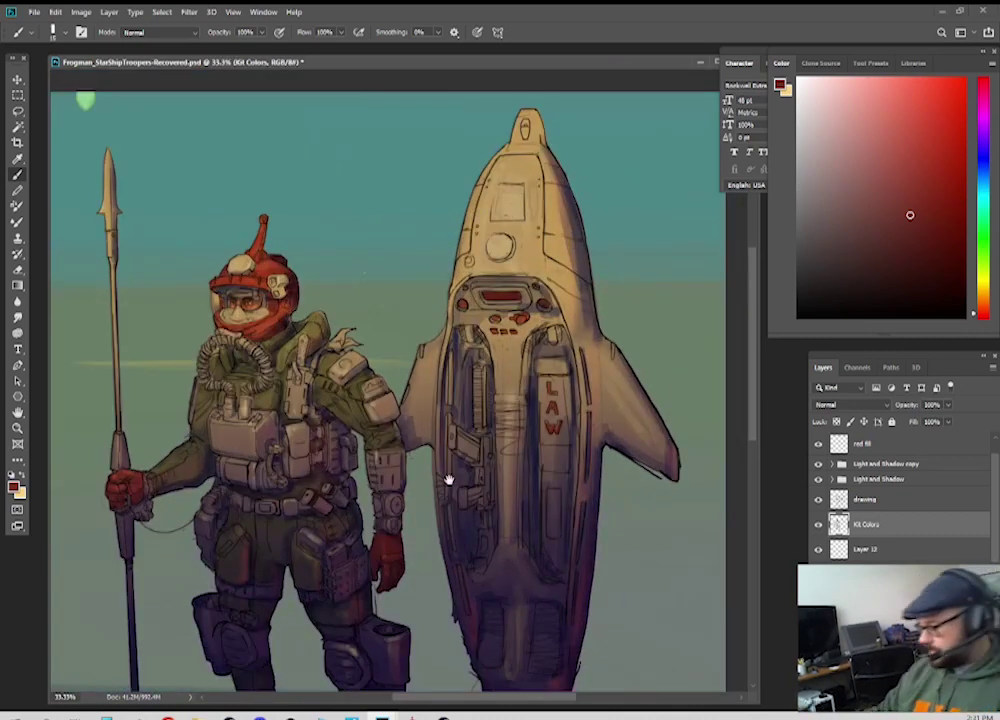
{"action": "left_click_drag", "start_coordinate": [449, 480], "coordinate": [450, 401]}
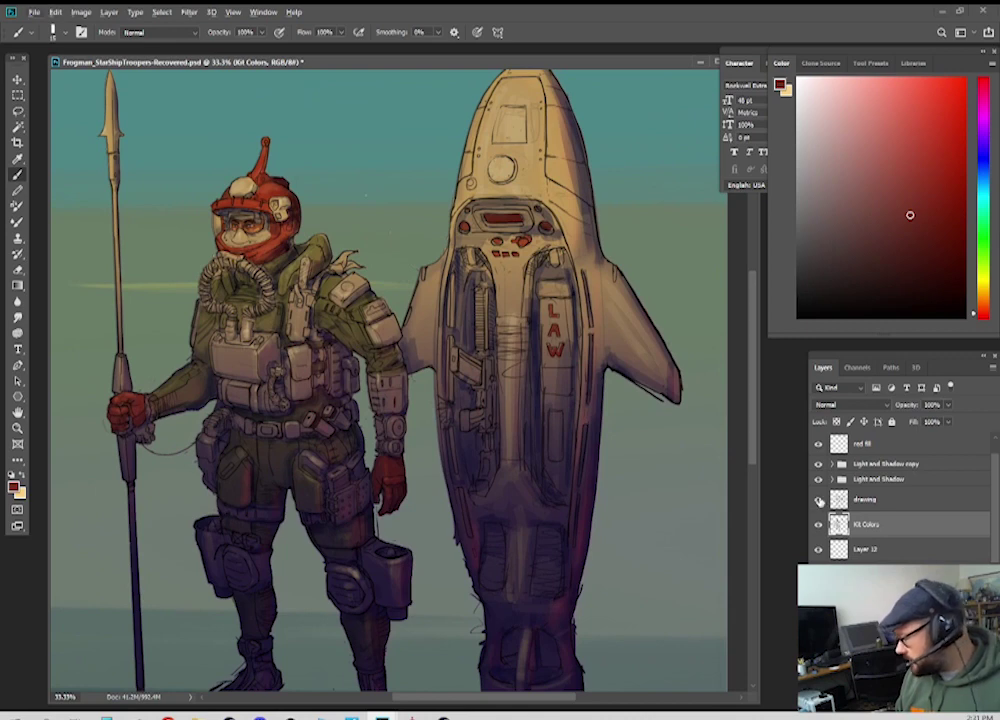
{"action": "left_click_drag", "start_coordinate": [817, 464], "coordinate": [819, 500]}
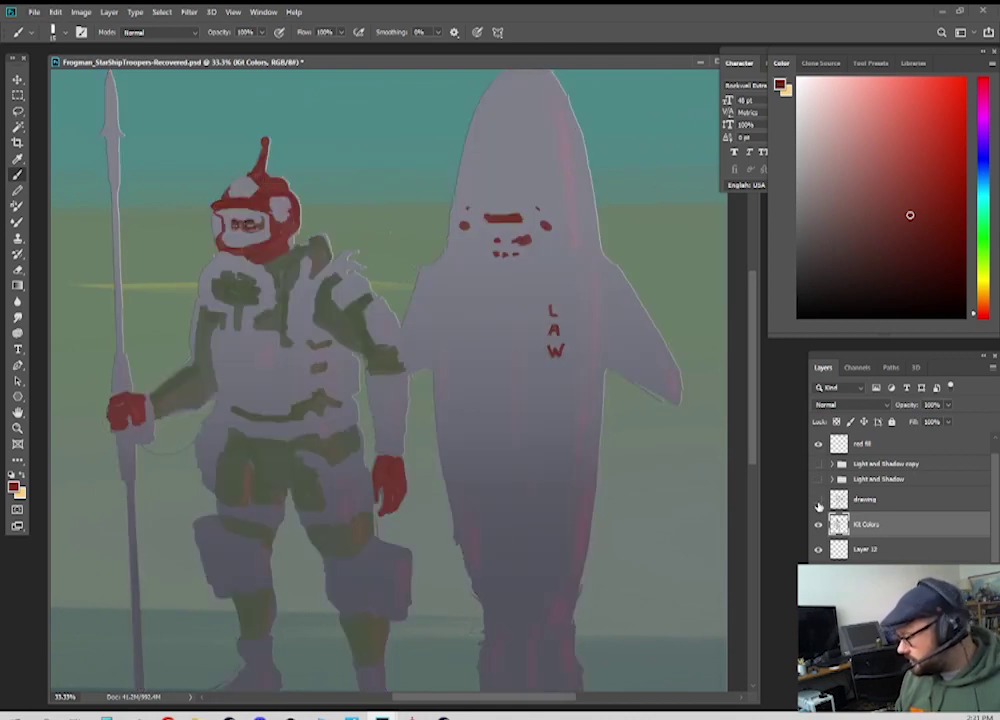
{"action": "left_click", "coordinate": [322, 296], "text": "alt"}
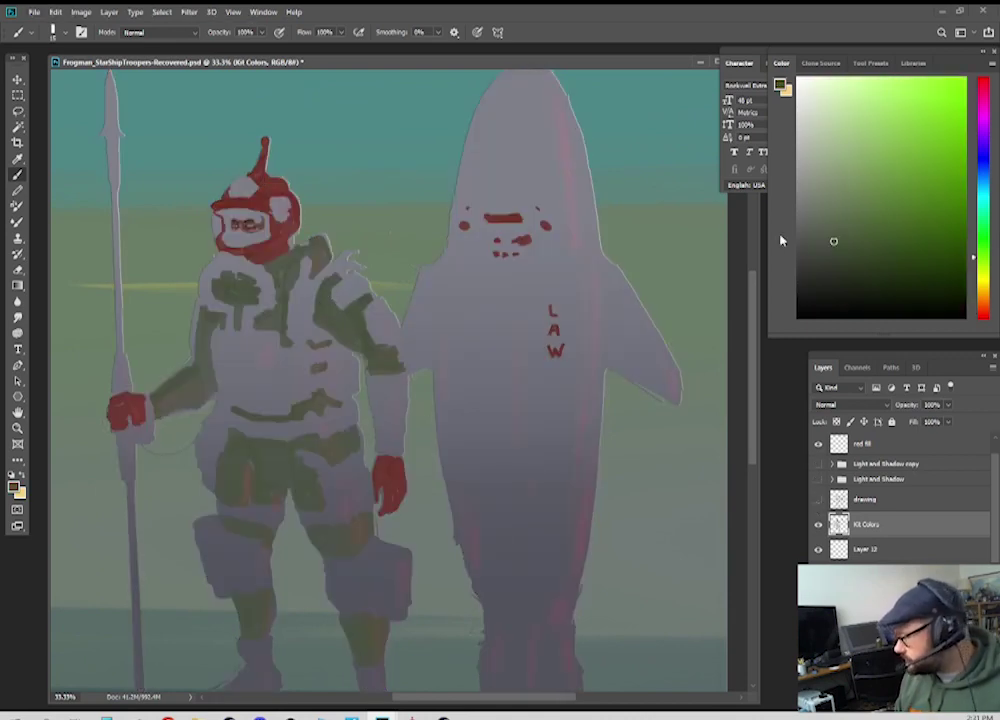
{"action": "left_click", "coordinate": [858, 230]}
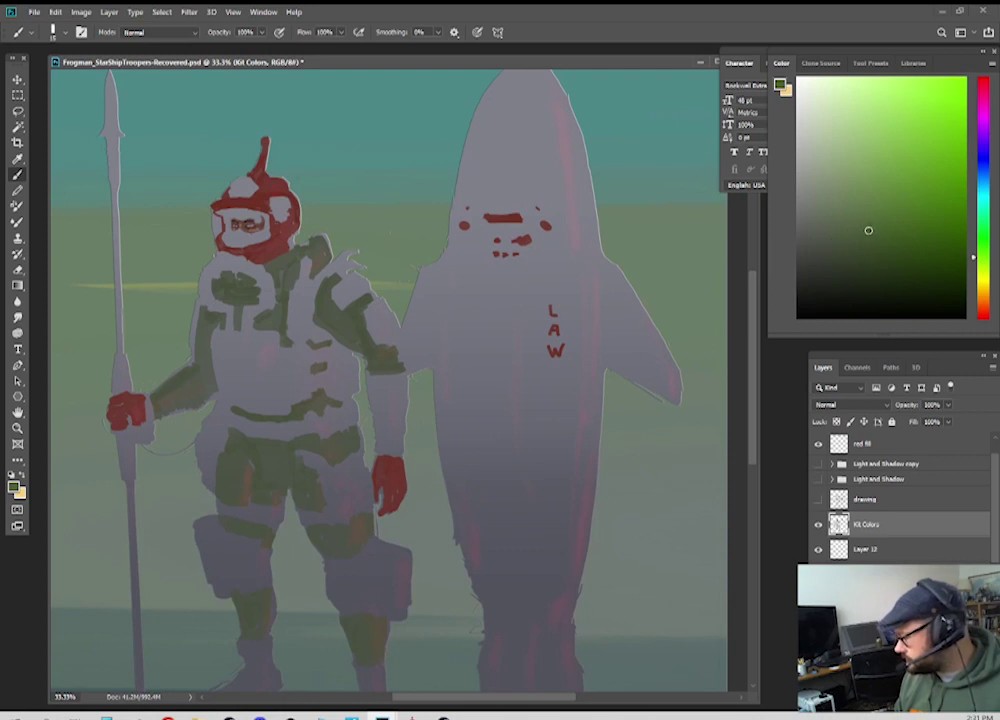
{"action": "left_click_drag", "start_coordinate": [818, 480], "coordinate": [817, 467]}
{"action": "left_click", "coordinate": [818, 499]}
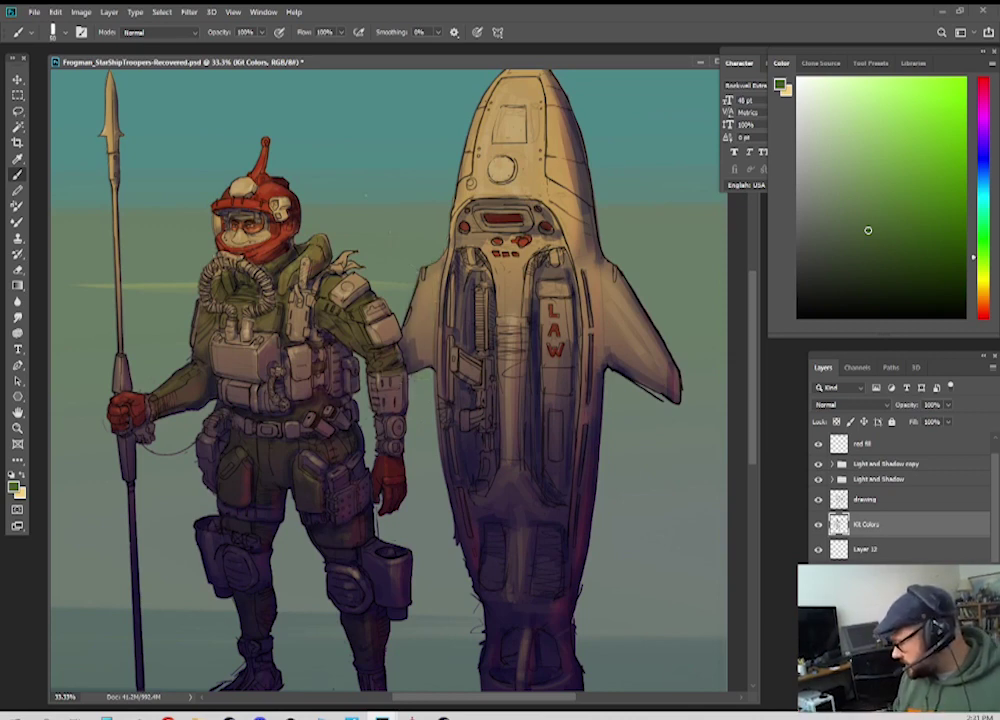
Step: Load the Kit Colors layer's outline as a selection and paint the vehicle's hull, fins, tail and central spine green
{"action": "left_click", "coordinate": [838, 524], "text": "ctrl"}
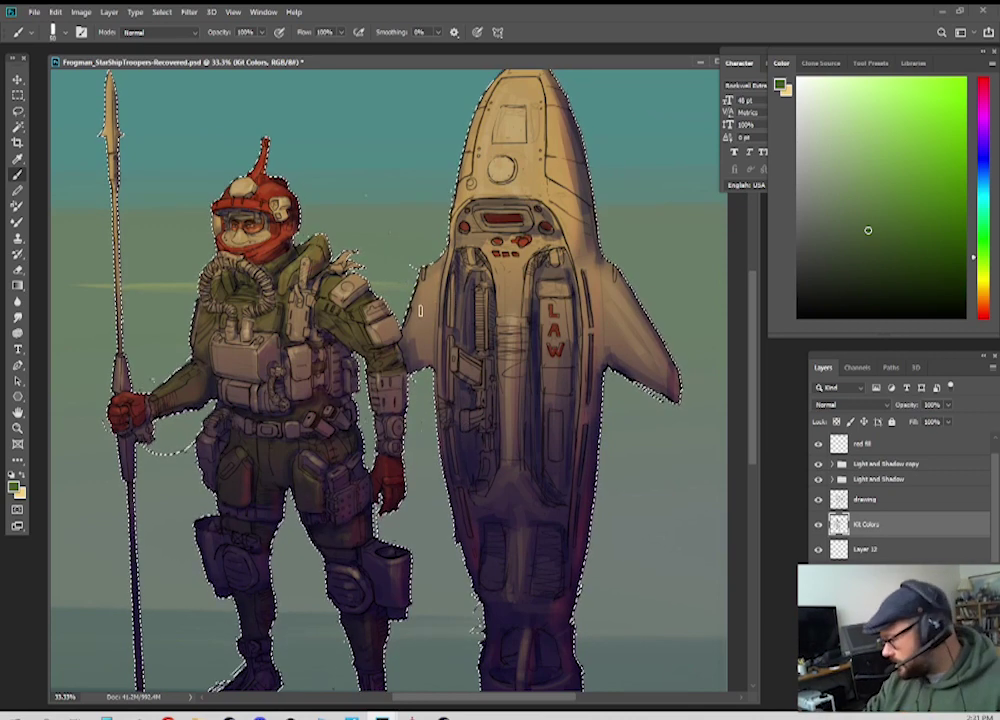
{"action": "mouse_move", "coordinate": [420, 310]}
{"action": "left_mouse_down"}
{"action": "mouse_move", "coordinate": [465, 215]}
{"action": "mouse_move", "coordinate": [452, 210]}
{"action": "mouse_move", "coordinate": [489, 188]}
{"action": "mouse_move", "coordinate": [464, 198]}
{"action": "mouse_move", "coordinate": [486, 100]}
{"action": "mouse_move", "coordinate": [501, 97]}
{"action": "mouse_move", "coordinate": [506, 157]}
{"action": "mouse_move", "coordinate": [523, 148]}
{"action": "mouse_move", "coordinate": [551, 70]}
{"action": "mouse_move", "coordinate": [555, 158]}
{"action": "mouse_move", "coordinate": [572, 191]}
{"action": "mouse_move", "coordinate": [564, 146]}
{"action": "mouse_move", "coordinate": [550, 182]}
{"action": "mouse_move", "coordinate": [505, 188]}
{"action": "mouse_move", "coordinate": [553, 185]}
{"action": "mouse_move", "coordinate": [669, 380]}
{"action": "mouse_move", "coordinate": [670, 400]}
{"action": "mouse_move", "coordinate": [586, 262]}
{"action": "mouse_move", "coordinate": [593, 337]}
{"action": "mouse_move", "coordinate": [580, 490]}
{"action": "left_mouse_up"}
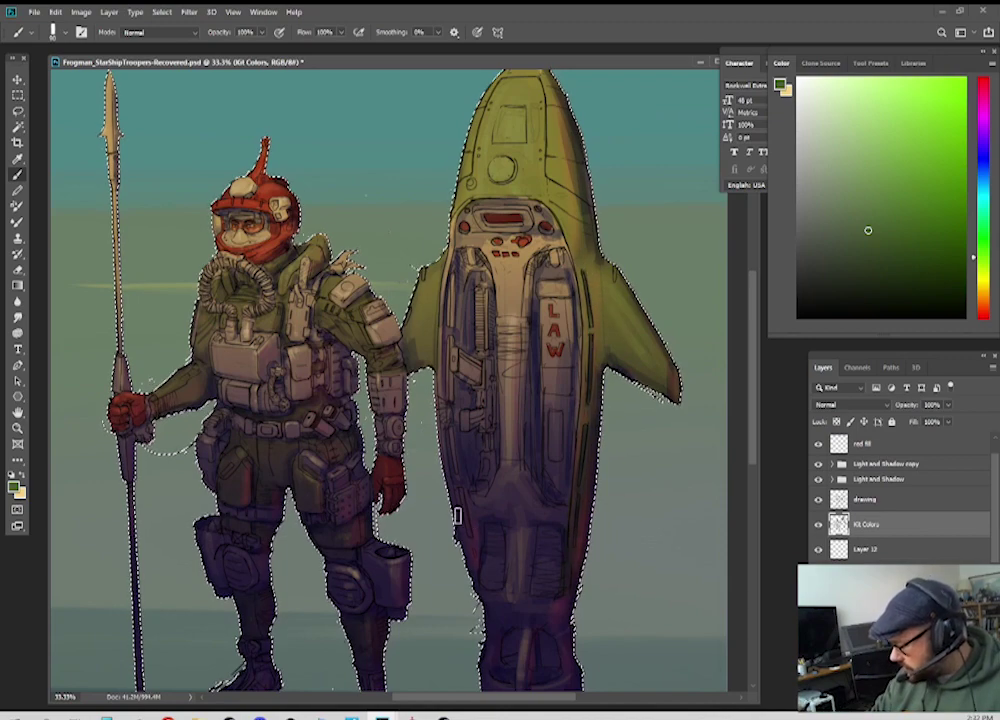
{"action": "scroll", "coordinate": [547, 573], "scroll_direction": "down", "scroll_amount": 3}
{"action": "key", "text": "]"}
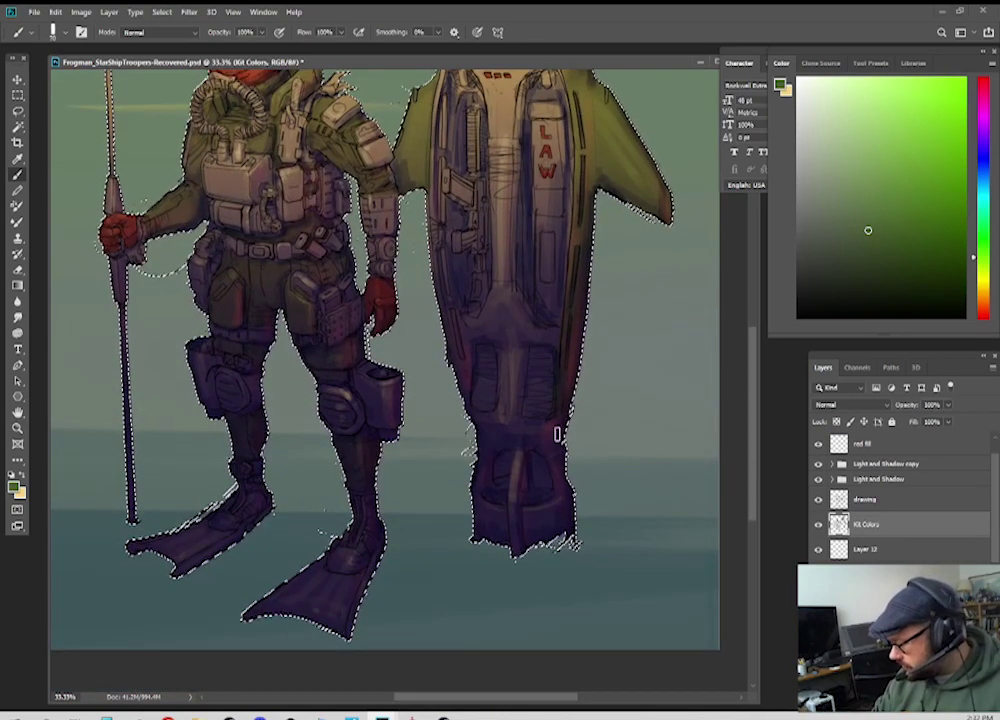
{"action": "mouse_move", "coordinate": [482, 431]}
{"action": "left_mouse_down"}
{"action": "mouse_move", "coordinate": [556, 426]}
{"action": "mouse_move", "coordinate": [514, 403]}
{"action": "mouse_move", "coordinate": [505, 423]}
{"action": "mouse_move", "coordinate": [507, 347]}
{"action": "mouse_move", "coordinate": [510, 413]}
{"action": "mouse_move", "coordinate": [521, 349]}
{"action": "mouse_move", "coordinate": [497, 303]}
{"action": "left_mouse_up"}
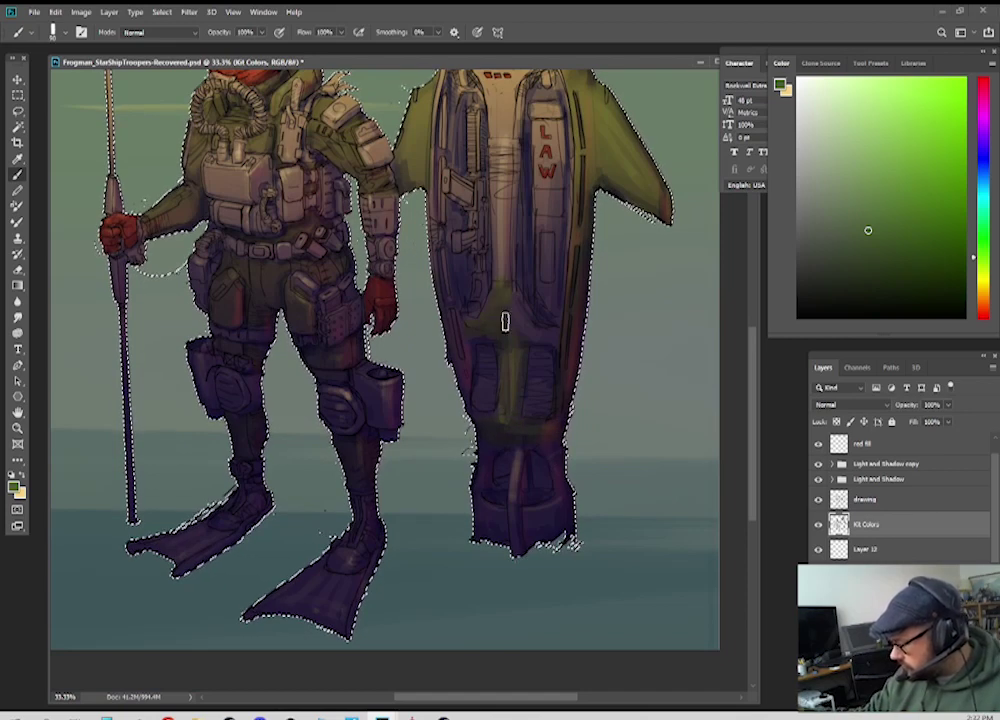
{"action": "scroll", "coordinate": [505, 397], "scroll_direction": "up", "scroll_amount": 2}
{"action": "mouse_move", "coordinate": [505, 397]}
{"action": "left_mouse_down"}
{"action": "mouse_move", "coordinate": [500, 200]}
{"action": "mouse_move", "coordinate": [501, 260]}
{"action": "mouse_move", "coordinate": [501, 220]}
{"action": "left_mouse_up"}
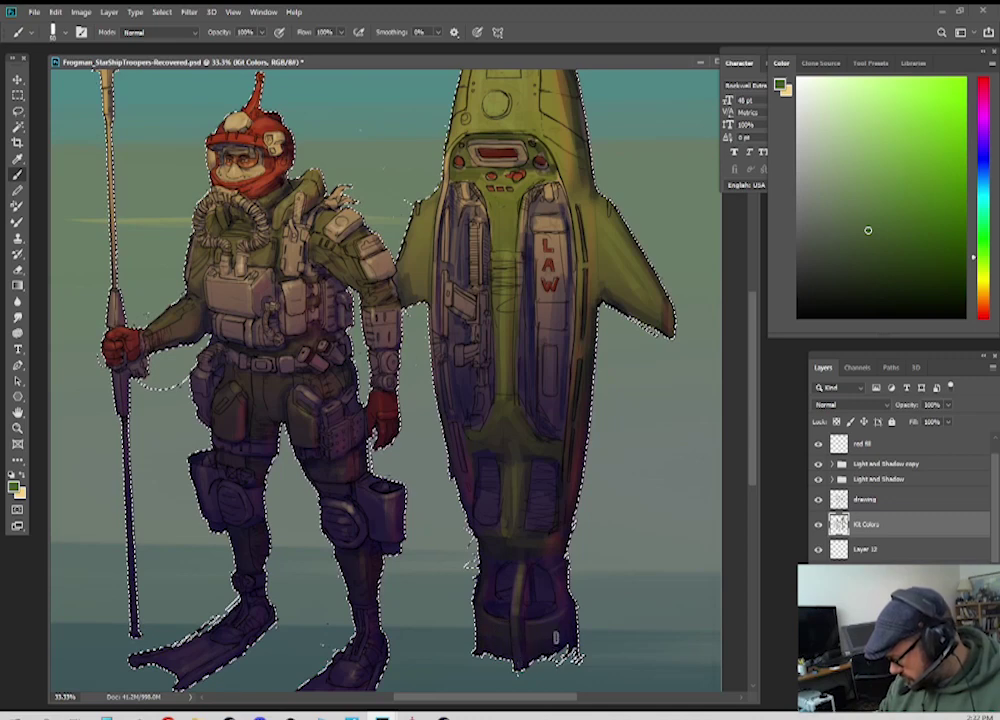
Step: Choose a near-black violet and paint the diver's face mask and the helmet's interior around the eyes
{"action": "key", "text": "ctrl+minus"}
{"action": "key", "text": "ctrl+minus"}
{"action": "key", "text": "ctrl+plus"}
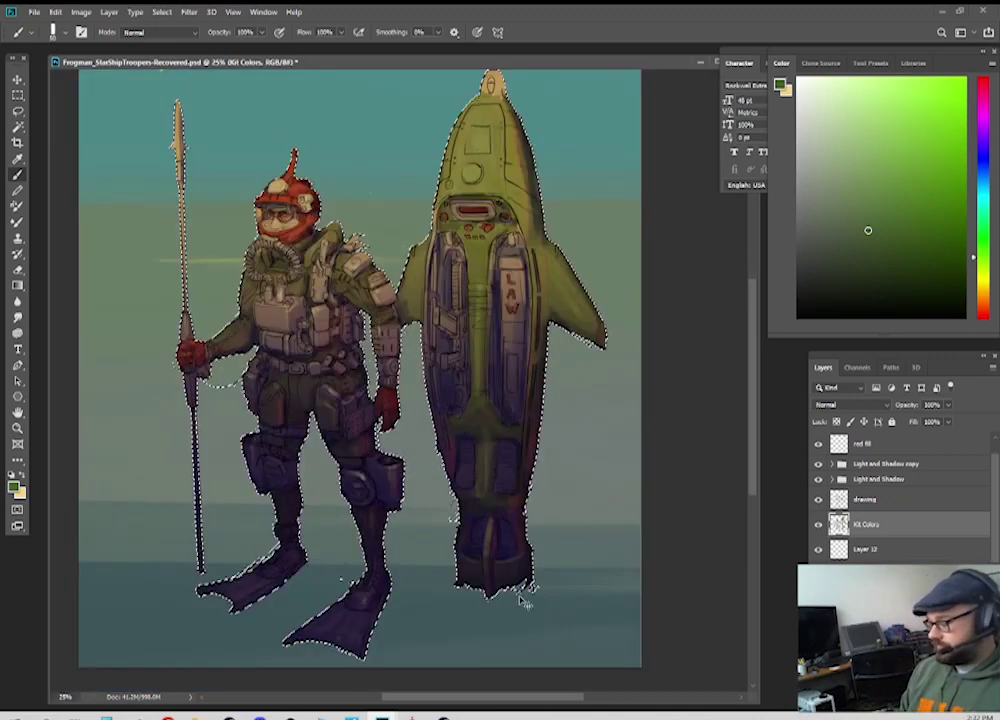
{"action": "left_click_drag", "start_coordinate": [378, 566], "coordinate": [431, 538]}
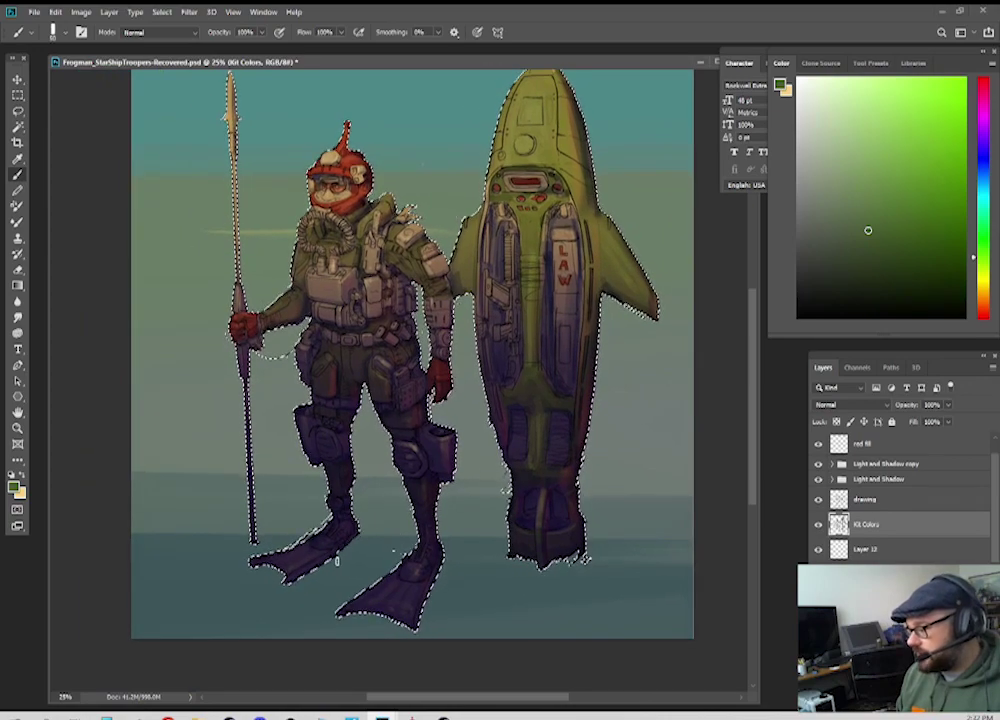
{"action": "key", "text": "ctrl+plus"}
{"action": "left_click_drag", "start_coordinate": [343, 204], "coordinate": [425, 412]}
{"action": "key", "text": "ctrl+plus"}
{"action": "left_click_drag", "start_coordinate": [984, 168], "coordinate": [987, 145]}
{"action": "left_click_drag", "start_coordinate": [840, 268], "coordinate": [832, 293]}
{"action": "key", "text": "ctrl+plus"}
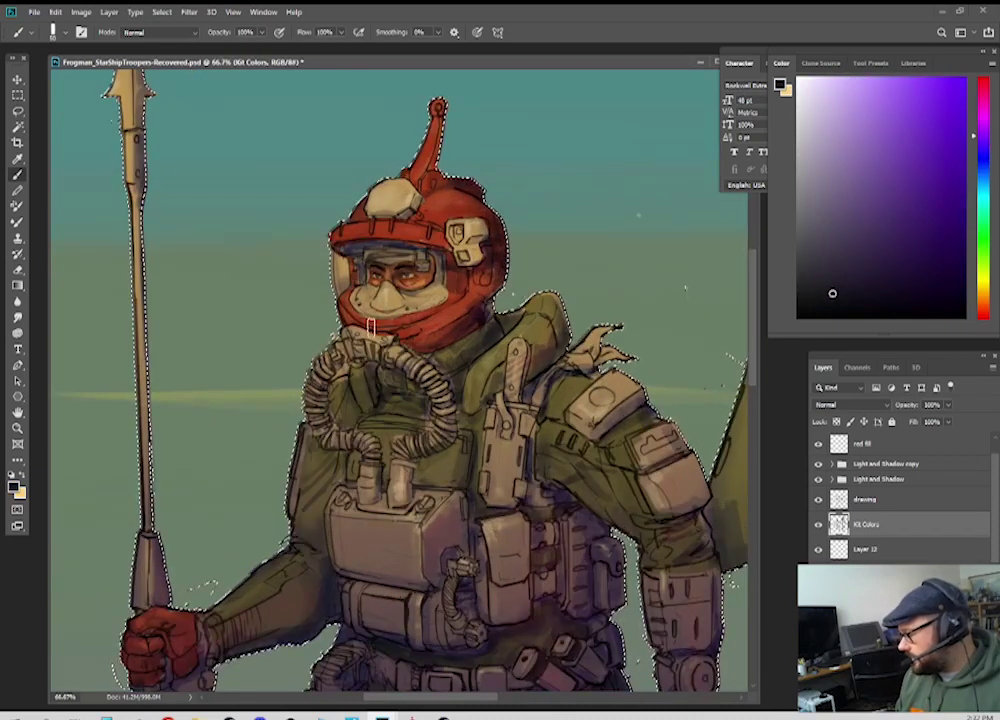
{"action": "left_click_drag", "start_coordinate": [360, 327], "coordinate": [345, 380]}
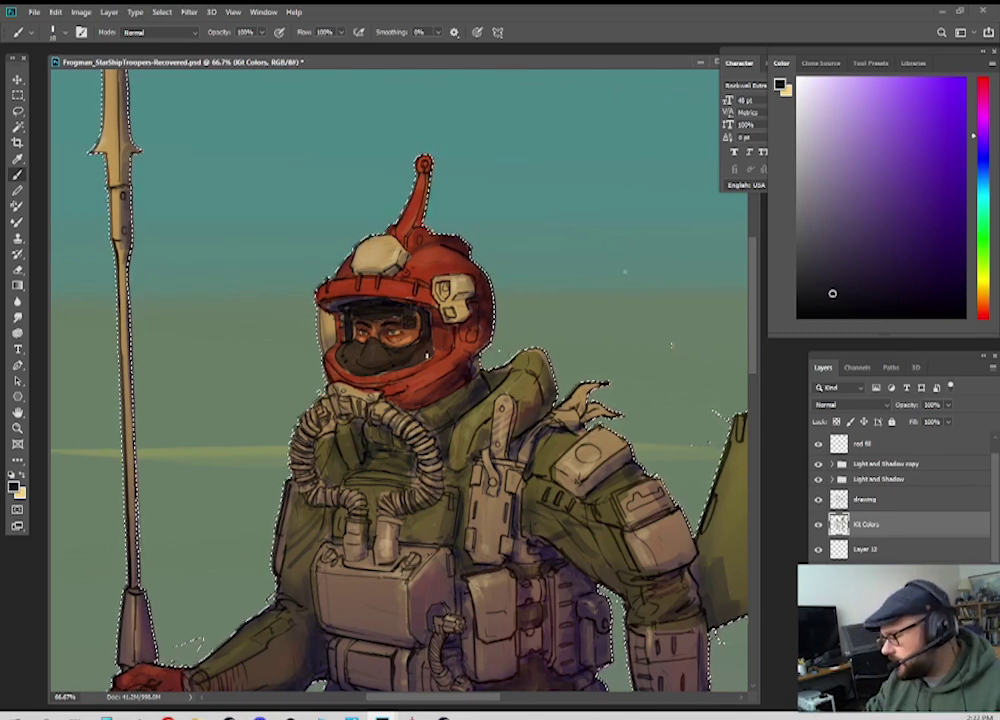
Step: Choose a saturated golden orange and paint the fitting on the side of the helmet
{"action": "key", "text": "ctrl+minus"}
{"action": "key", "text": "ctrl+minus"}
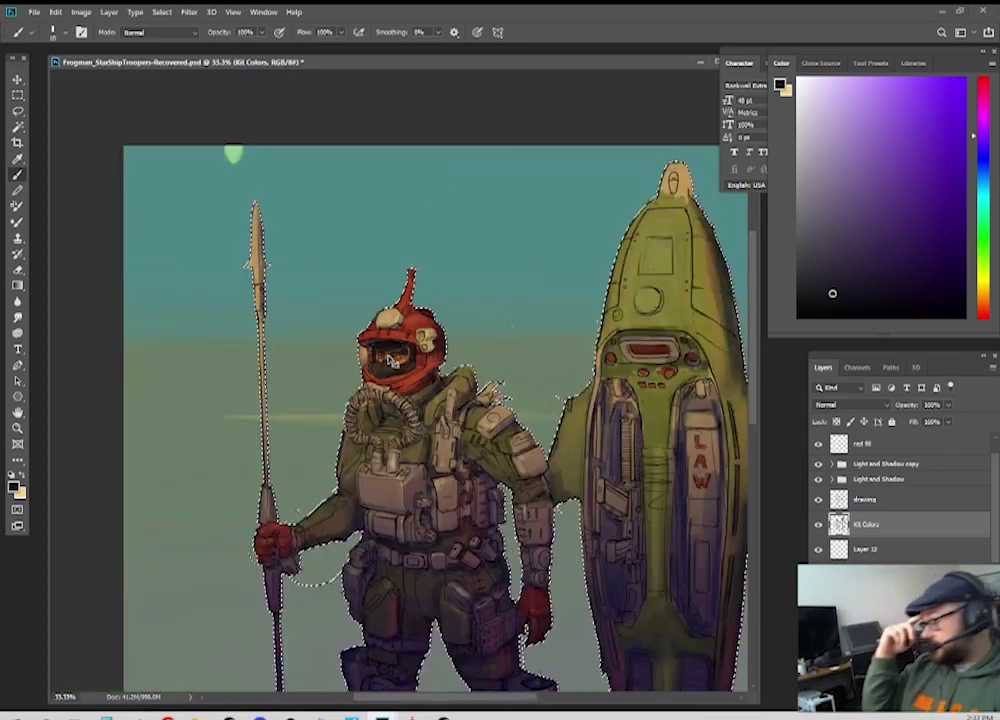
{"action": "key", "text": "ctrl+plus"}
{"action": "key", "text": "ctrl+plus"}
{"action": "key", "text": "ctrl+plus"}
{"action": "key", "text": "ctrl+minus"}
{"action": "left_click", "coordinate": [982, 291]}
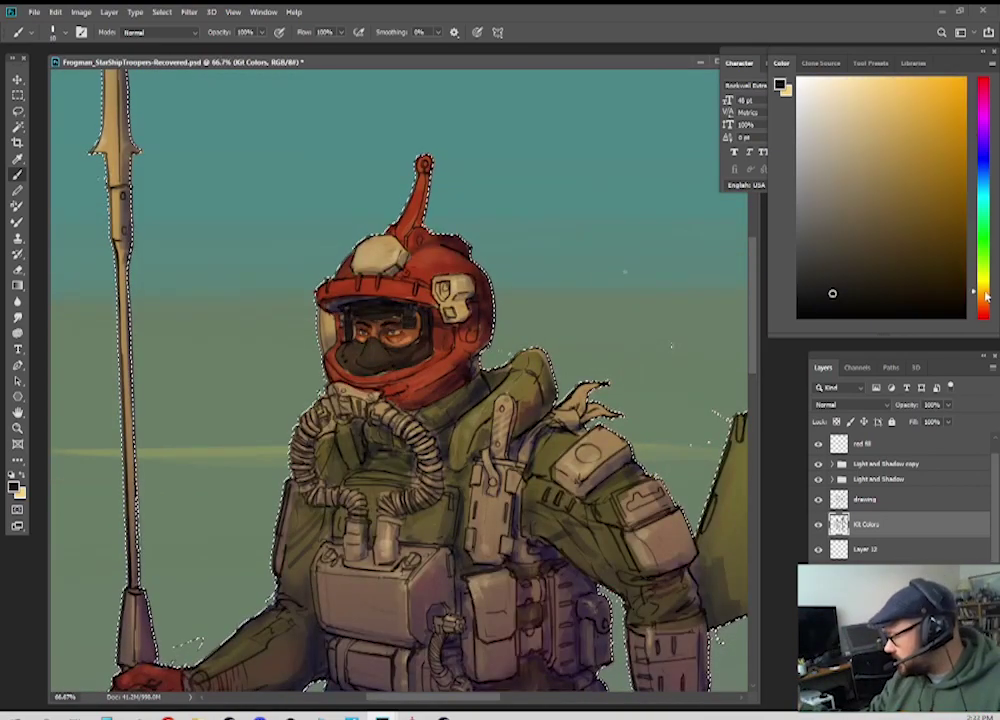
{"action": "left_click", "coordinate": [966, 180]}
{"action": "left_click_drag", "start_coordinate": [968, 180], "coordinate": [964, 188]}
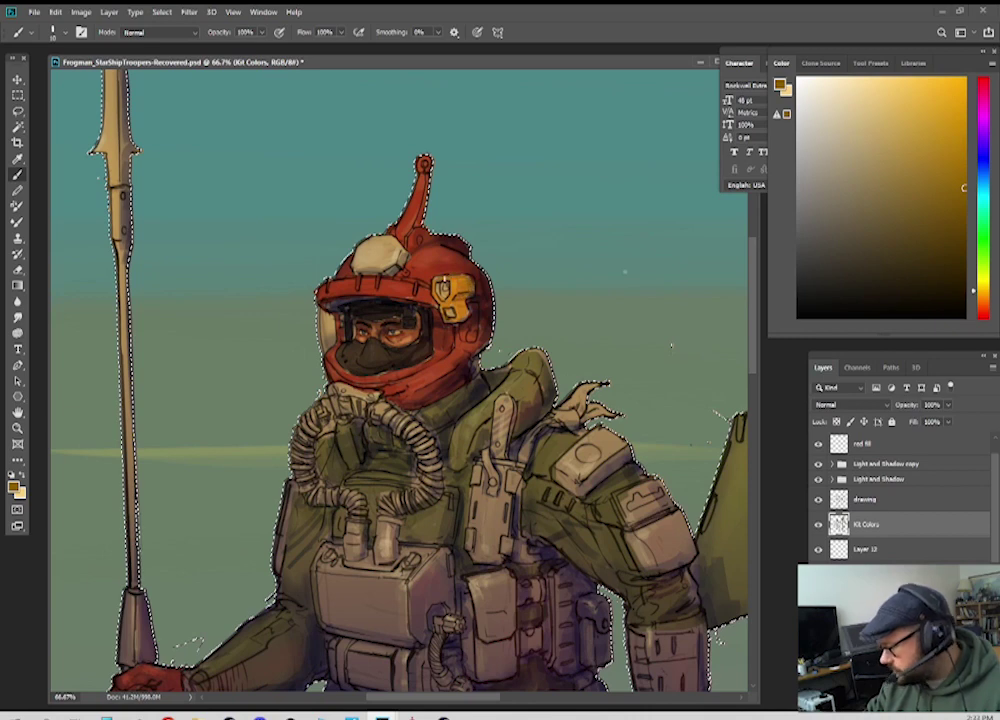
Step: Choose a muted grey-blue and paint the lamp on the front of the helmet
{"action": "left_click", "coordinate": [984, 186]}
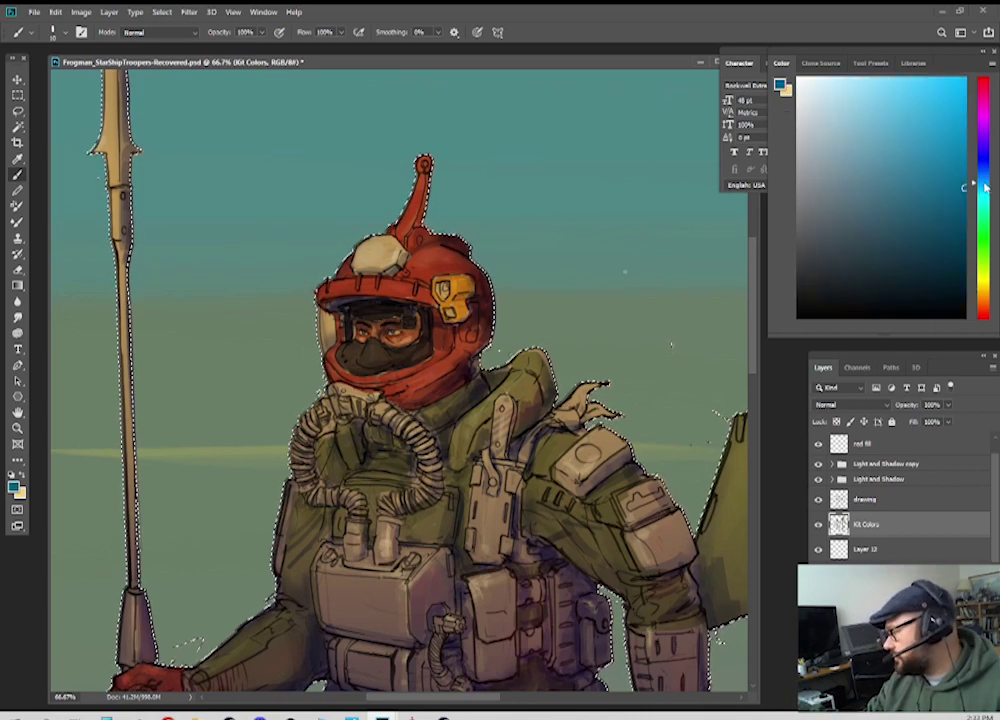
{"action": "left_click", "coordinate": [868, 171]}
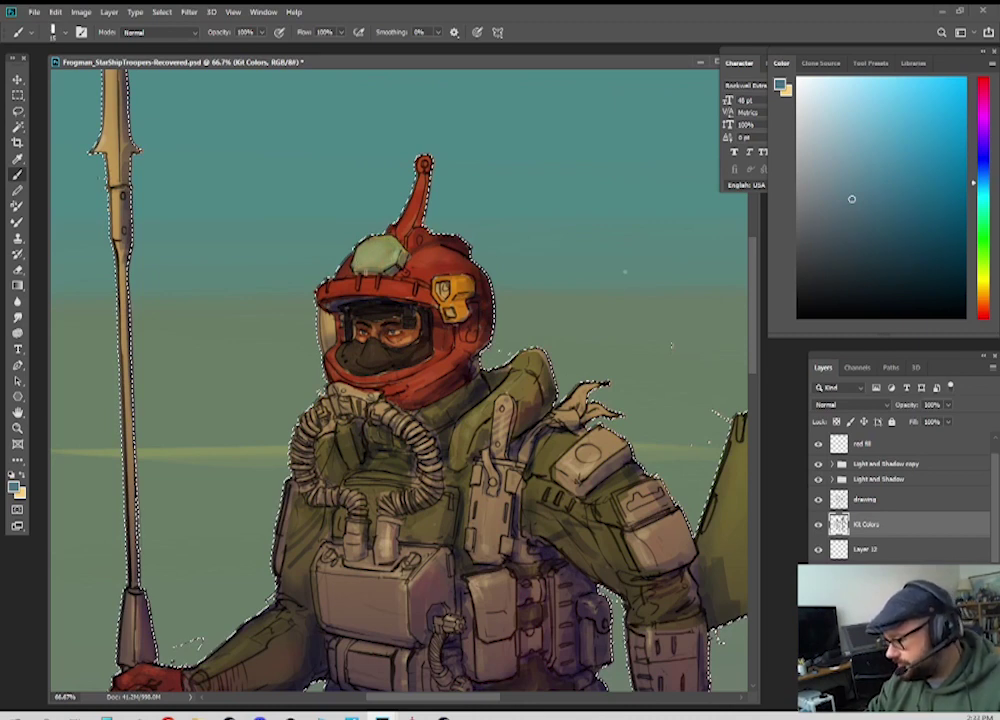
Step: Choose a dark blue-grey and paint the diver's breathing hose and the large rebreather box on the chest
{"action": "key", "text": "ctrl+minus"}
{"action": "key", "text": "ctrl+minus"}
{"action": "key", "text": "ctrl+minus"}
{"action": "key", "text": "ctrl+plus"}
{"action": "key", "text": "ctrl+plus"}
{"action": "key", "text": "ctrl+plus"}
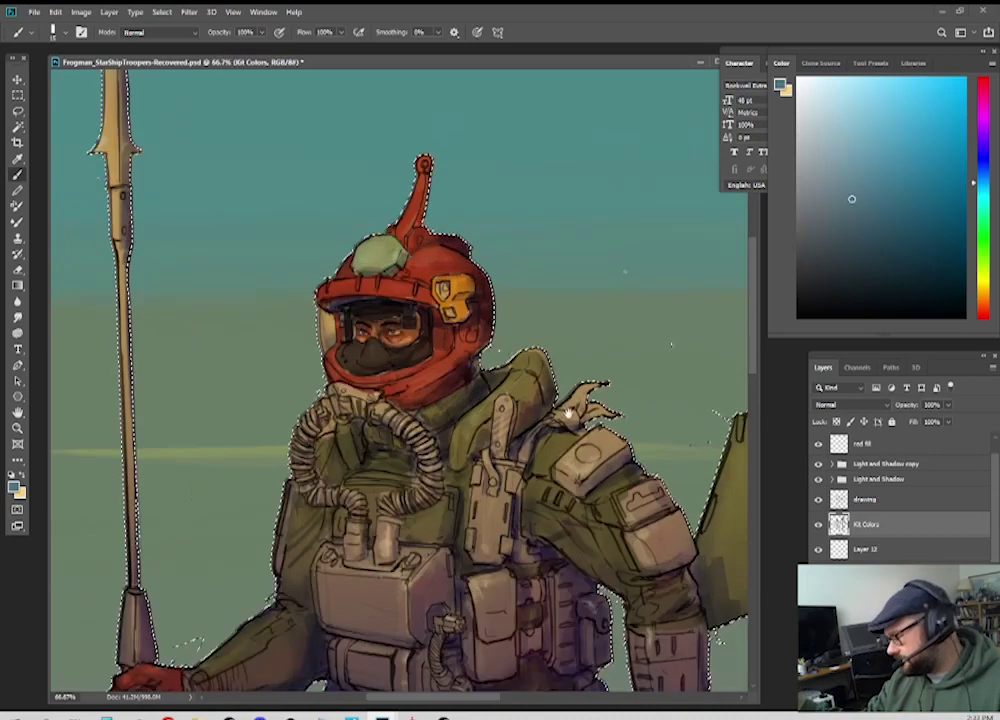
{"action": "left_click_drag", "start_coordinate": [568, 413], "coordinate": [565, 220]}
{"action": "key", "text": "ctrl+minus"}
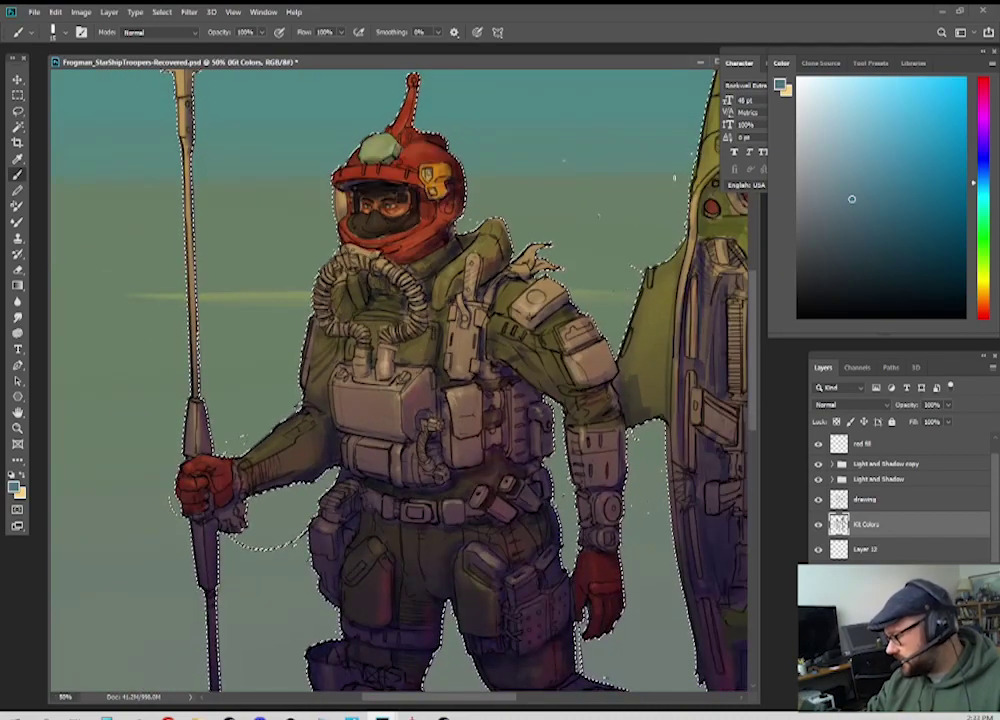
{"action": "mouse_move", "coordinate": [852, 199]}
{"action": "left_mouse_down"}
{"action": "mouse_move", "coordinate": [850, 272]}
{"action": "mouse_move", "coordinate": [841, 258]}
{"action": "mouse_move", "coordinate": [828, 262]}
{"action": "left_mouse_up"}
{"action": "key", "text": "]"}
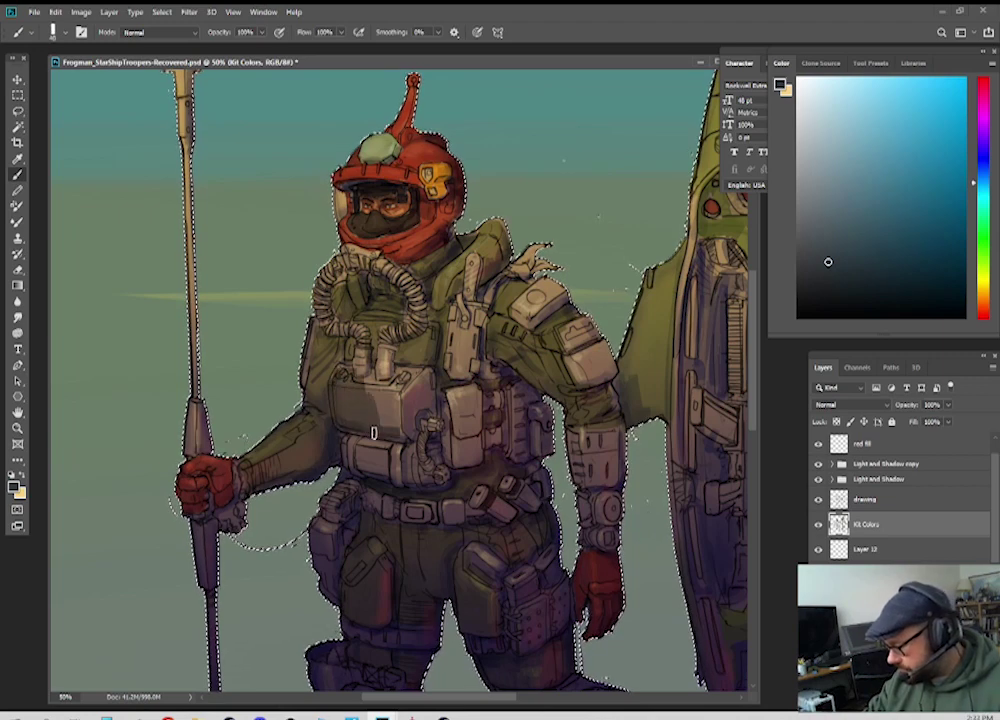
{"action": "mouse_move", "coordinate": [399, 435]}
{"action": "left_mouse_down"}
{"action": "mouse_move", "coordinate": [350, 370]}
{"action": "mouse_move", "coordinate": [385, 393]}
{"action": "mouse_move", "coordinate": [367, 375]}
{"action": "left_mouse_up"}
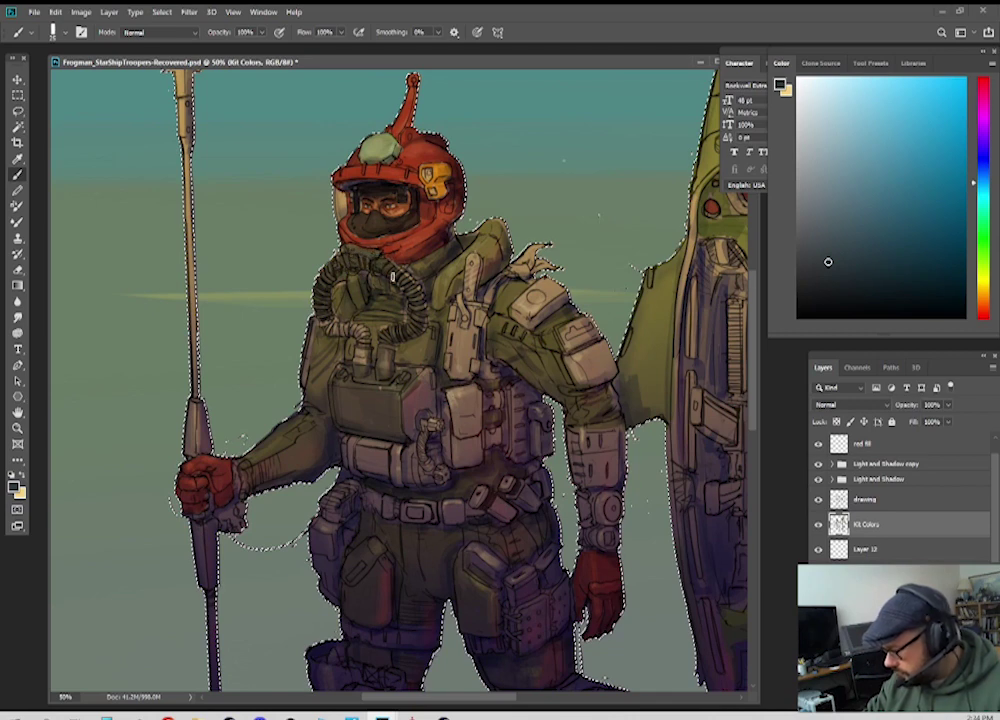
Step: Choose a near-black blue and paint the hose fittings, chest box, pouch beneath it, belt buckle and the spear's grip
{"action": "left_click", "coordinate": [393, 277], "text": "alt"}
{"action": "key", "text": "bracketleft"}
{"action": "key", "text": "bracketleft"}
{"action": "key", "text": "bracketleft"}
{"action": "key", "text": "bracketleft"}
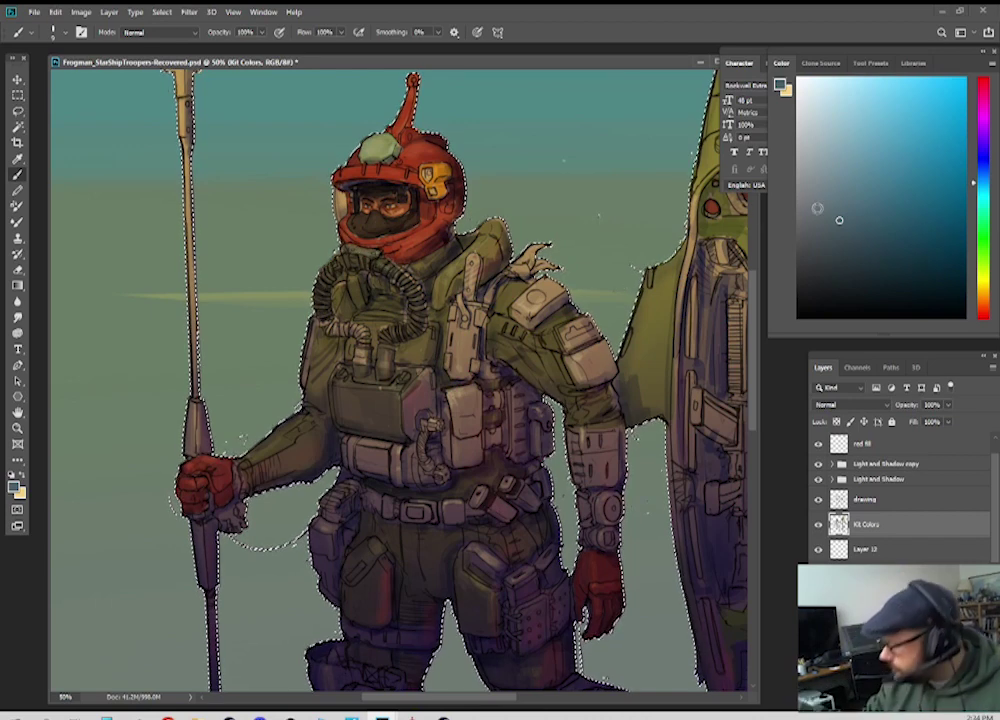
{"action": "left_click", "coordinate": [862, 291]}
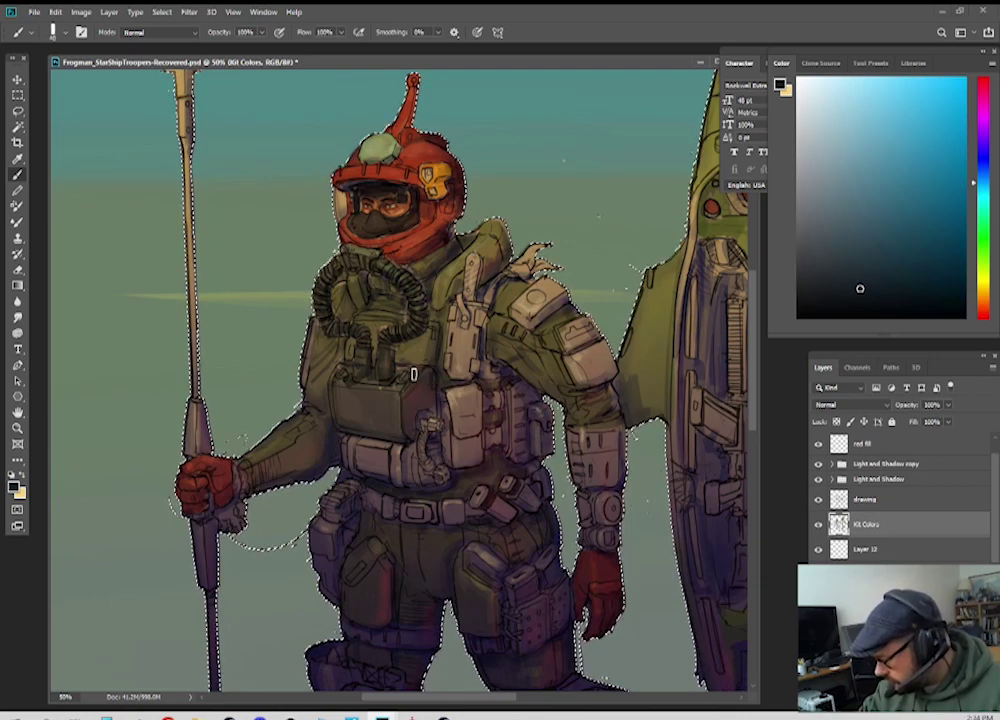
{"action": "mouse_move", "coordinate": [338, 367]}
{"action": "left_mouse_down"}
{"action": "mouse_move", "coordinate": [336, 411]}
{"action": "mouse_move", "coordinate": [341, 381]}
{"action": "mouse_move", "coordinate": [355, 371]}
{"action": "mouse_move", "coordinate": [391, 407]}
{"action": "left_mouse_up"}
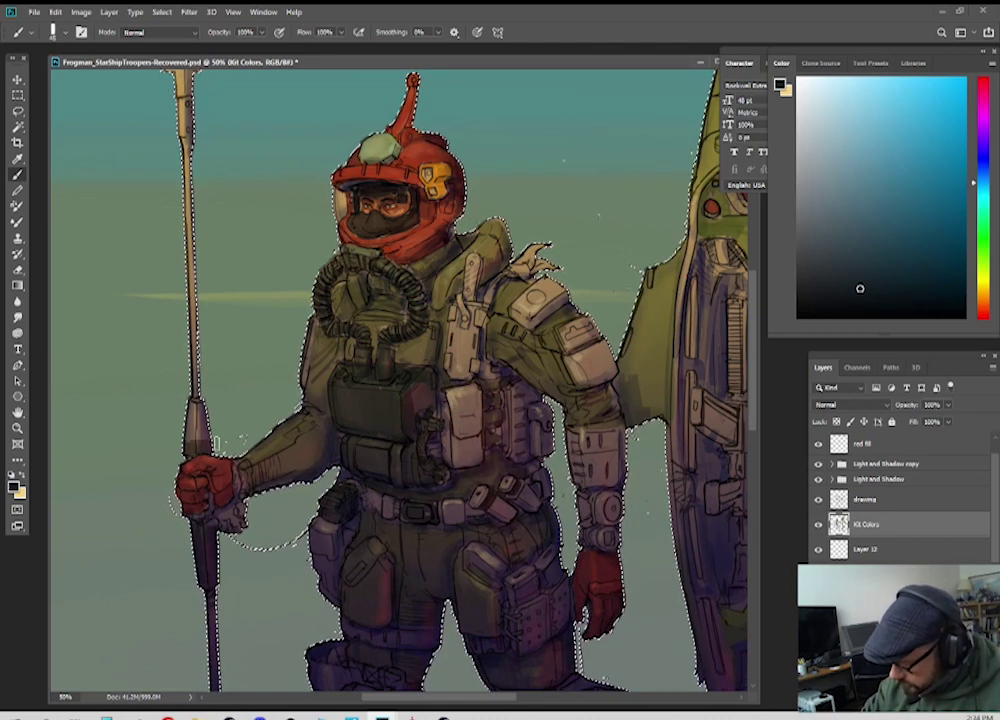
Step: Hide the selection outline and paint the spear's upper shaft and head near-black
{"action": "key", "text": "ctrl+minus"}
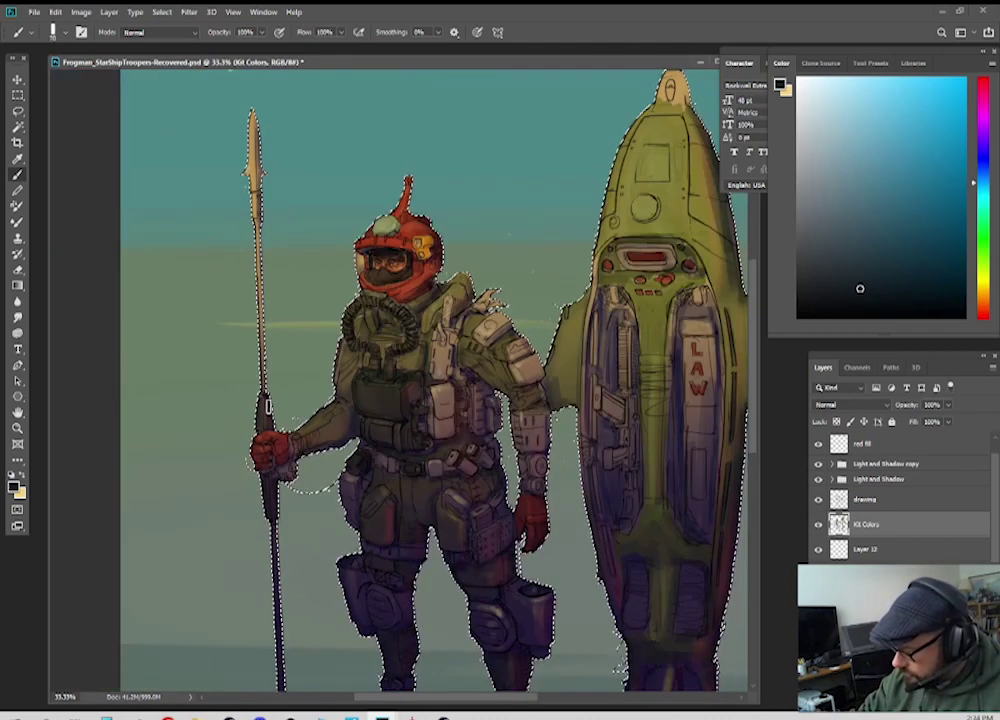
{"action": "left_click", "coordinate": [233, 11]}
{"action": "left_click", "coordinate": [240, 220]}
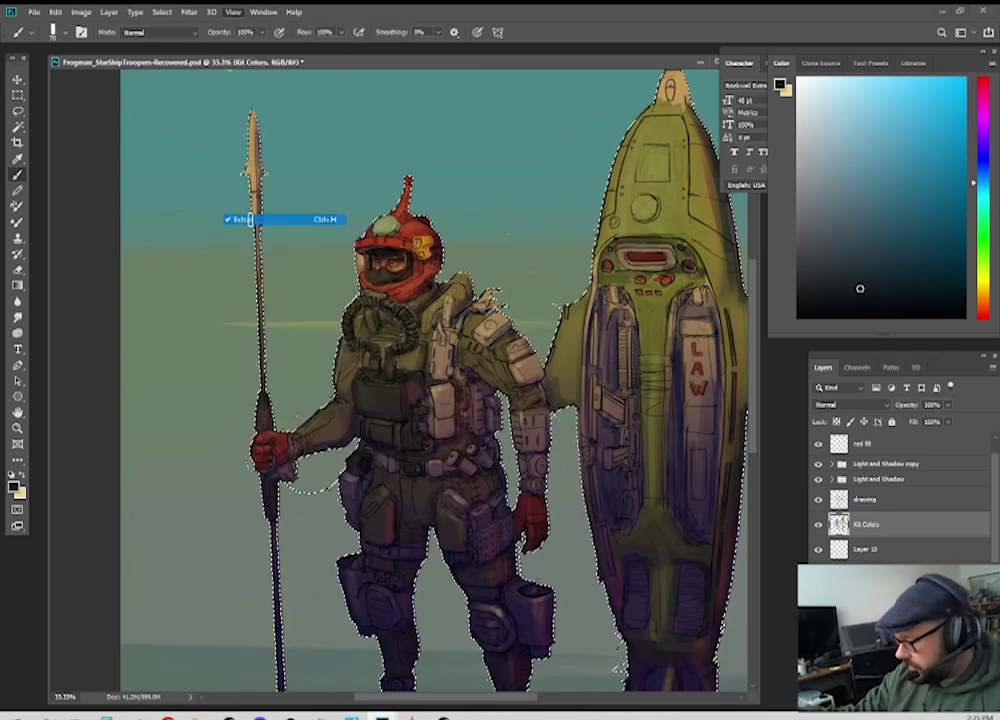
{"action": "left_click_drag", "start_coordinate": [250, 105], "coordinate": [263, 268]}
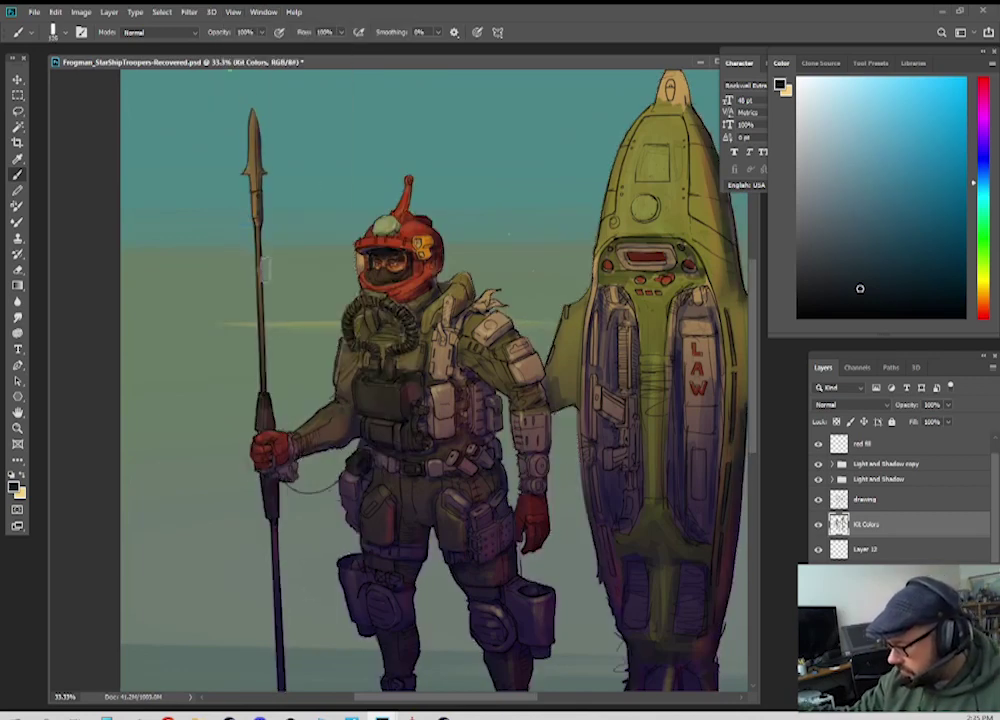
Step: Choose a light grey-blue and paint the spearhead's blade with a smaller brush
{"action": "left_click", "coordinate": [839, 217]}
{"action": "key", "text": "bracketleft"}
{"action": "key", "text": "bracketleft"}
{"action": "key", "text": "bracketleft"}
{"action": "key", "text": "bracketleft"}
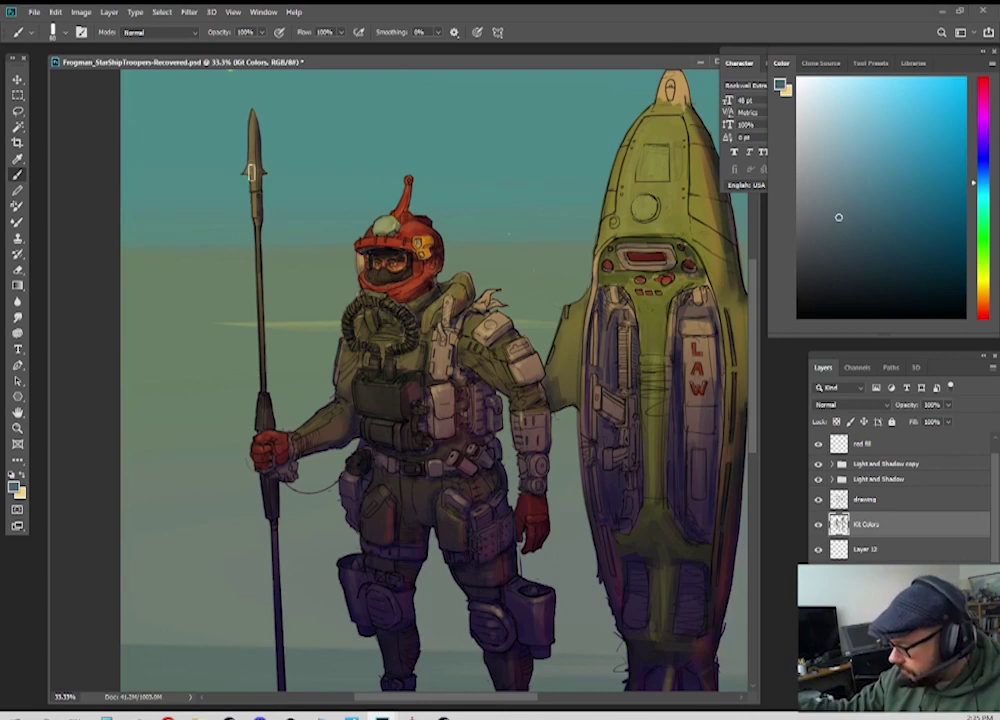
{"action": "left_click", "coordinate": [832, 172]}
{"action": "mouse_move", "coordinate": [258, 150]}
{"action": "left_mouse_down"}
{"action": "mouse_move", "coordinate": [252, 172]}
{"action": "mouse_move", "coordinate": [253, 163]}
{"action": "left_mouse_up"}
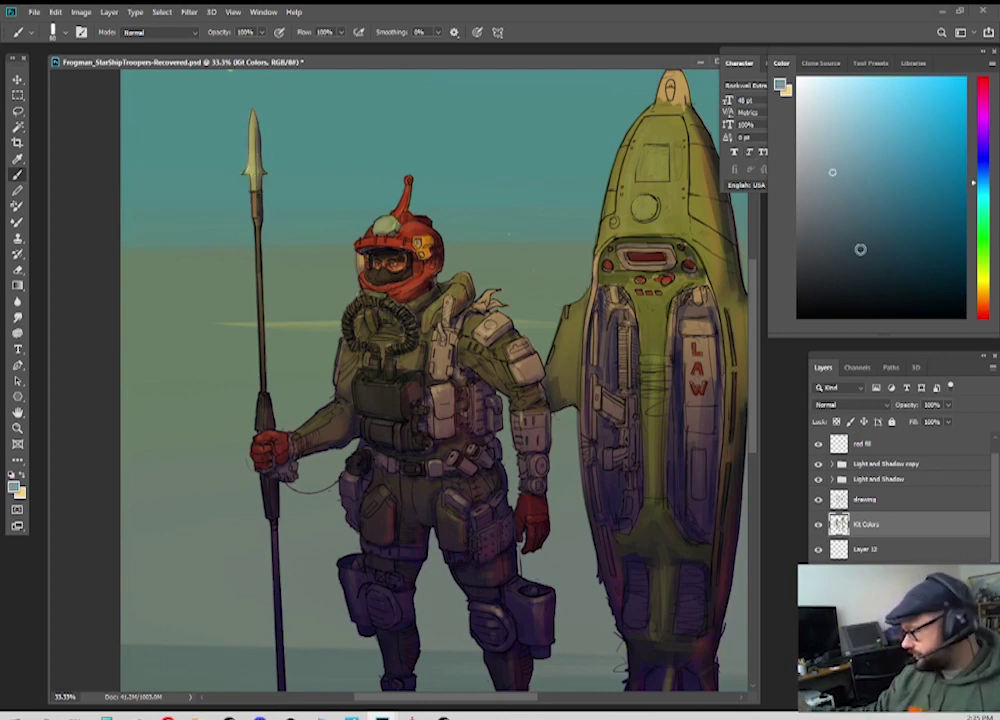
Step: Choose a near-black blue and paint the containers on the diver's legs and both swim fins
{"action": "left_click", "coordinate": [876, 279]}
{"action": "scroll", "coordinate": [310, 603], "scroll_direction": "down", "scroll_amount": 3}
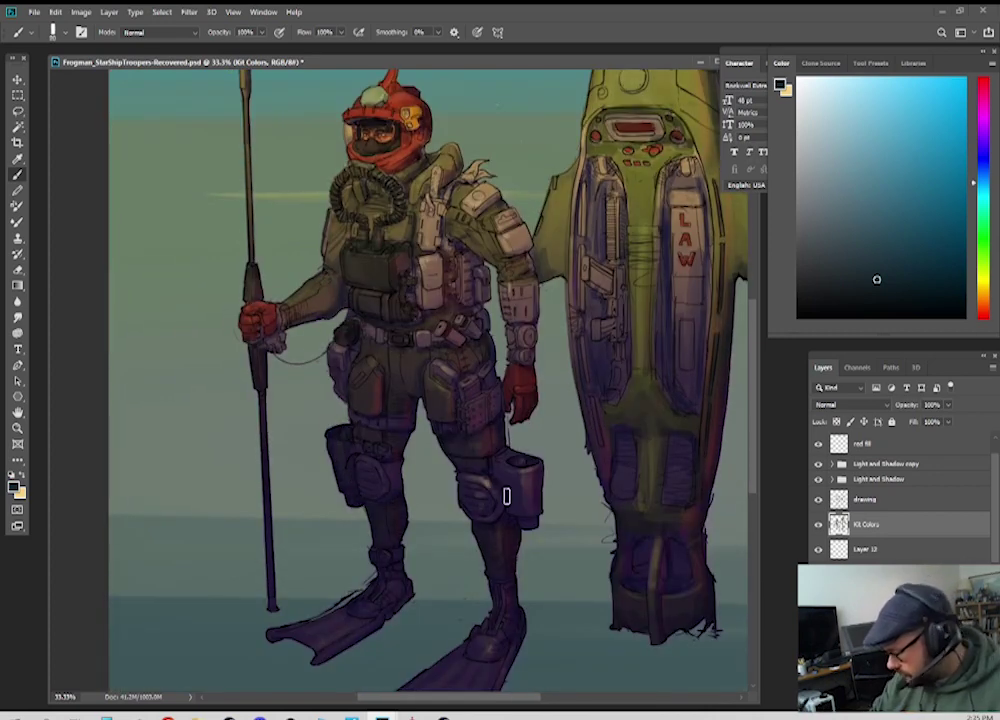
{"action": "scroll", "coordinate": [494, 528], "scroll_direction": "down", "scroll_amount": 3}
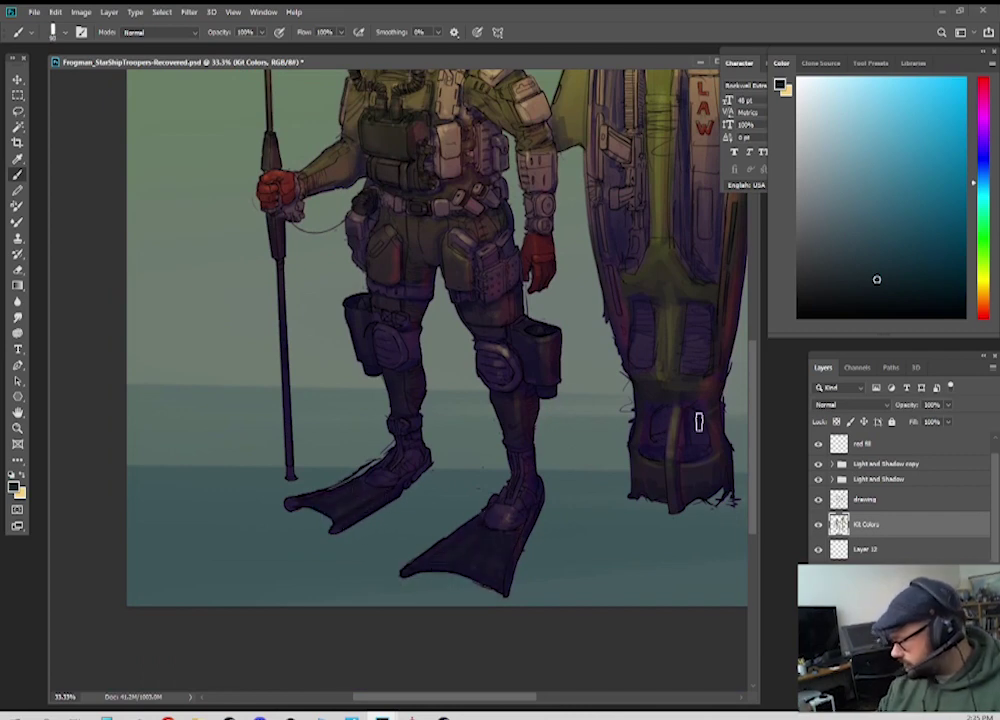
Step: Paint the vehicle's lower vents, the stowed rifle and both equipment bays near-black
{"action": "left_click_drag", "start_coordinate": [703, 299], "coordinate": [521, 453]}
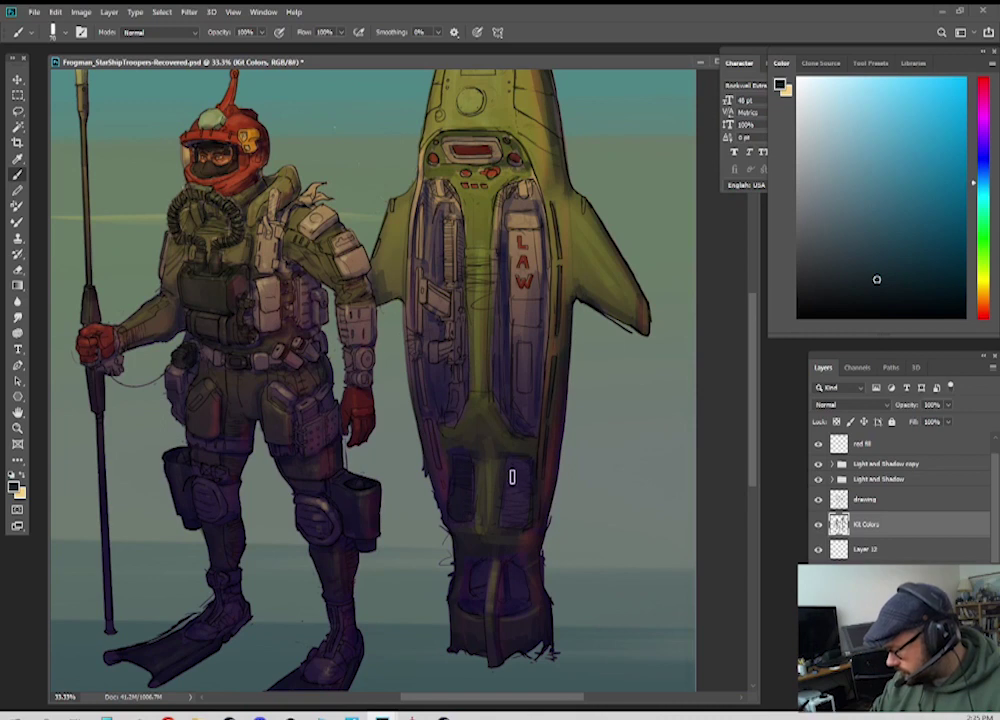
{"action": "mouse_move", "coordinate": [458, 405]}
{"action": "left_mouse_down"}
{"action": "mouse_move", "coordinate": [462, 252]}
{"action": "mouse_move", "coordinate": [455, 375]}
{"action": "mouse_move", "coordinate": [462, 261]}
{"action": "mouse_move", "coordinate": [462, 360]}
{"action": "left_mouse_up"}
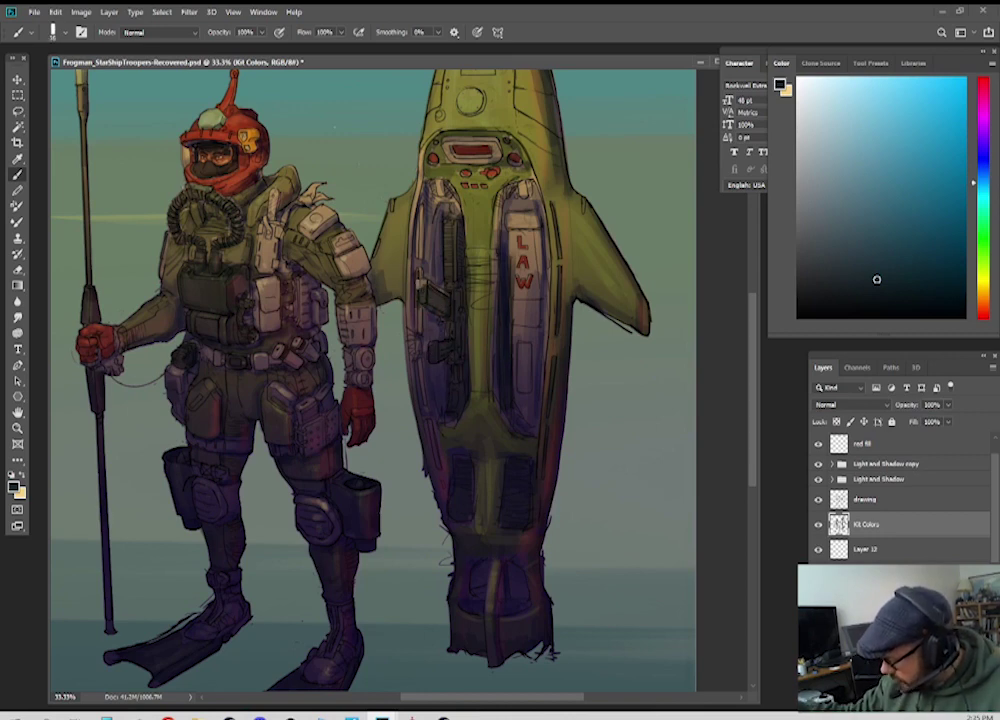
{"action": "mouse_move", "coordinate": [431, 185]}
{"action": "left_mouse_down"}
{"action": "mouse_move", "coordinate": [426, 283]}
{"action": "mouse_move", "coordinate": [416, 263]}
{"action": "mouse_move", "coordinate": [434, 354]}
{"action": "left_mouse_up"}
{"action": "left_click_drag", "start_coordinate": [446, 266], "coordinate": [436, 422]}
{"action": "left_click_drag", "start_coordinate": [457, 288], "coordinate": [452, 236]}
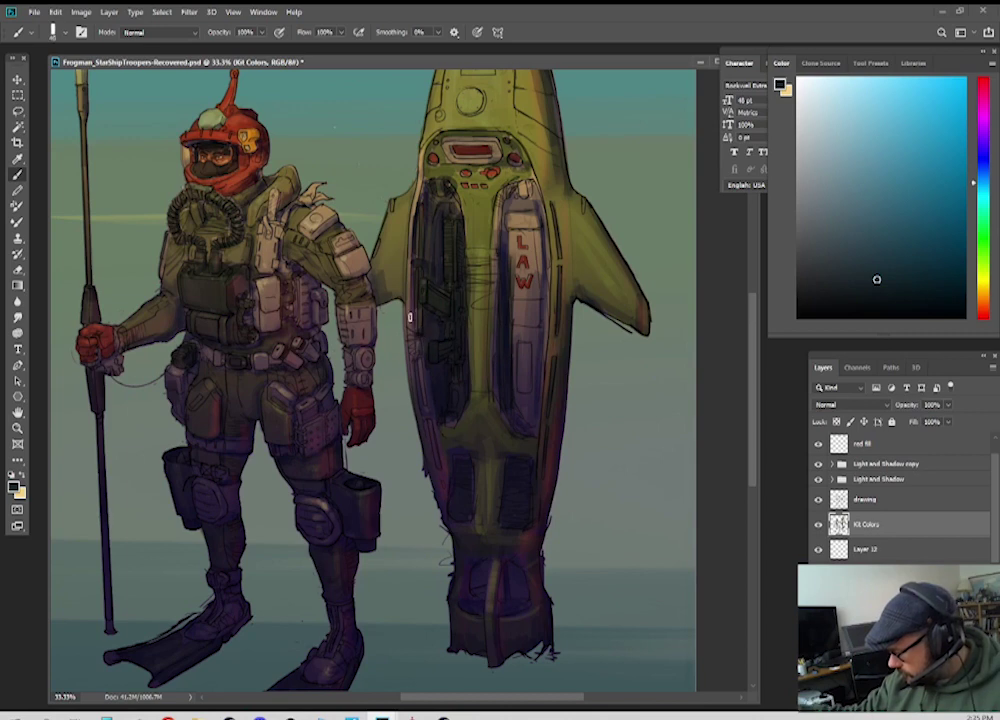
{"action": "left_click_drag", "start_coordinate": [412, 275], "coordinate": [414, 352]}
{"action": "mouse_move", "coordinate": [513, 205]}
{"action": "left_mouse_down"}
{"action": "mouse_move", "coordinate": [514, 449]}
{"action": "mouse_move", "coordinate": [524, 191]}
{"action": "mouse_move", "coordinate": [527, 445]}
{"action": "mouse_move", "coordinate": [530, 222]}
{"action": "mouse_move", "coordinate": [534, 382]}
{"action": "mouse_move", "coordinate": [517, 208]}
{"action": "left_mouse_up"}
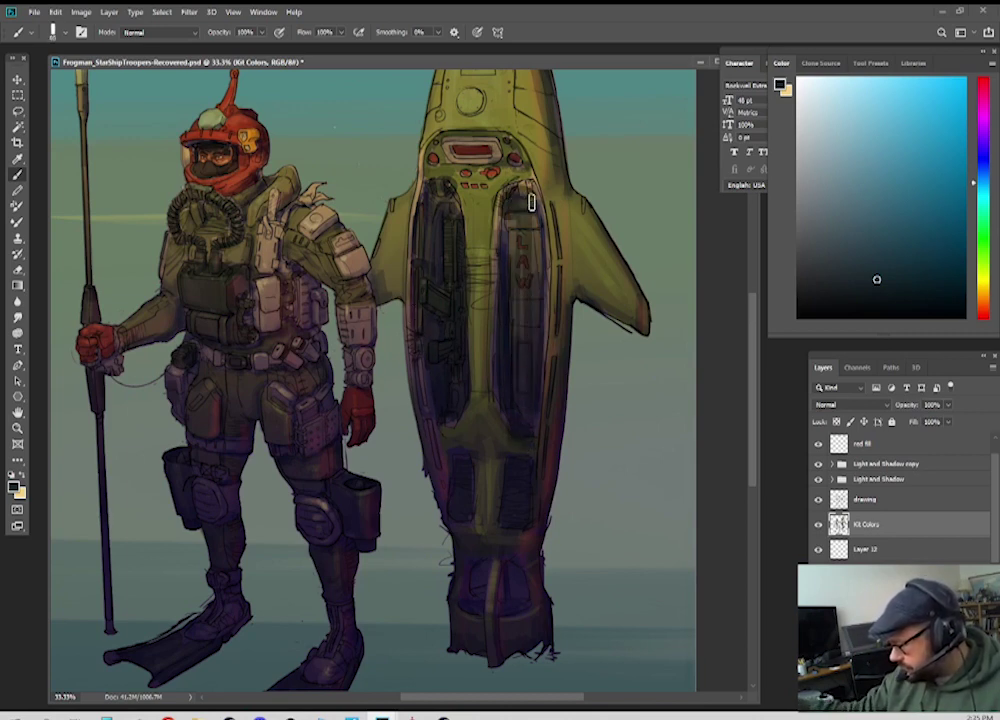
Step: Choose a dark slate blue and paint the LAW launcher tube in the vehicle's equipment bay
{"action": "key", "text": "ctrl+minus"}
{"action": "key", "text": "ctrl+minus"}
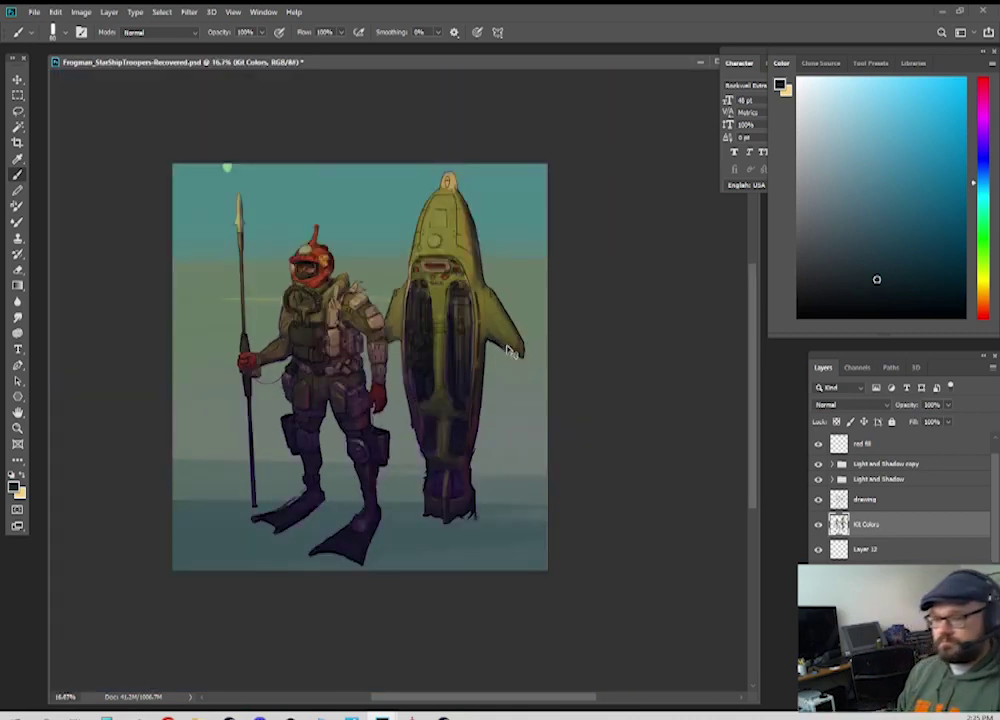
{"action": "key", "text": "ctrl+plus"}
{"action": "key", "text": "ctrl+plus"}
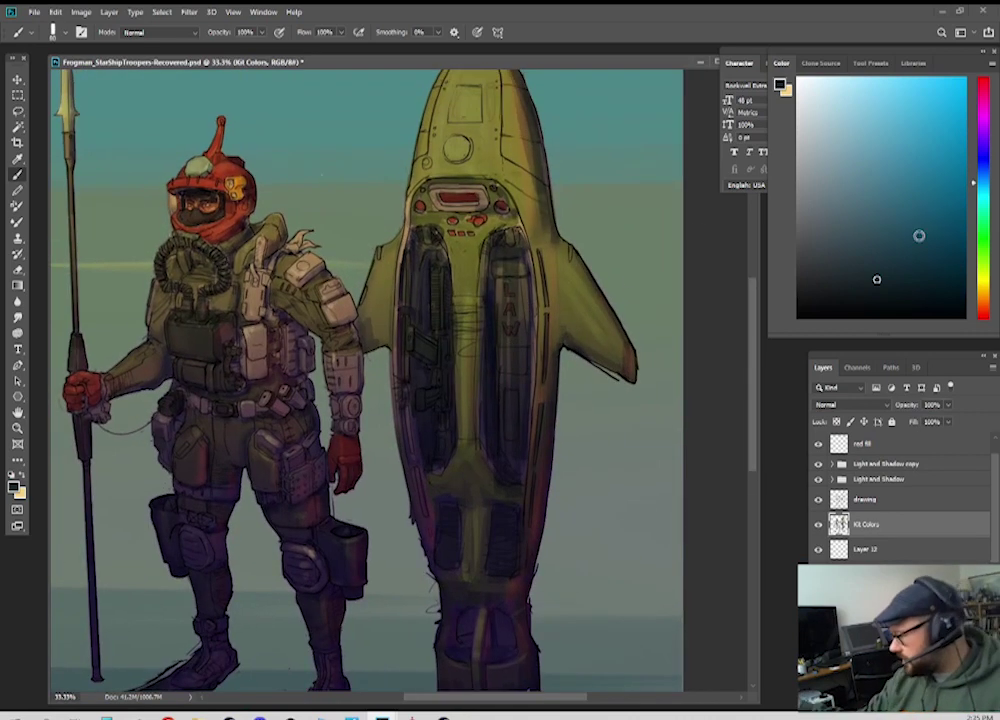
{"action": "left_click", "coordinate": [859, 253]}
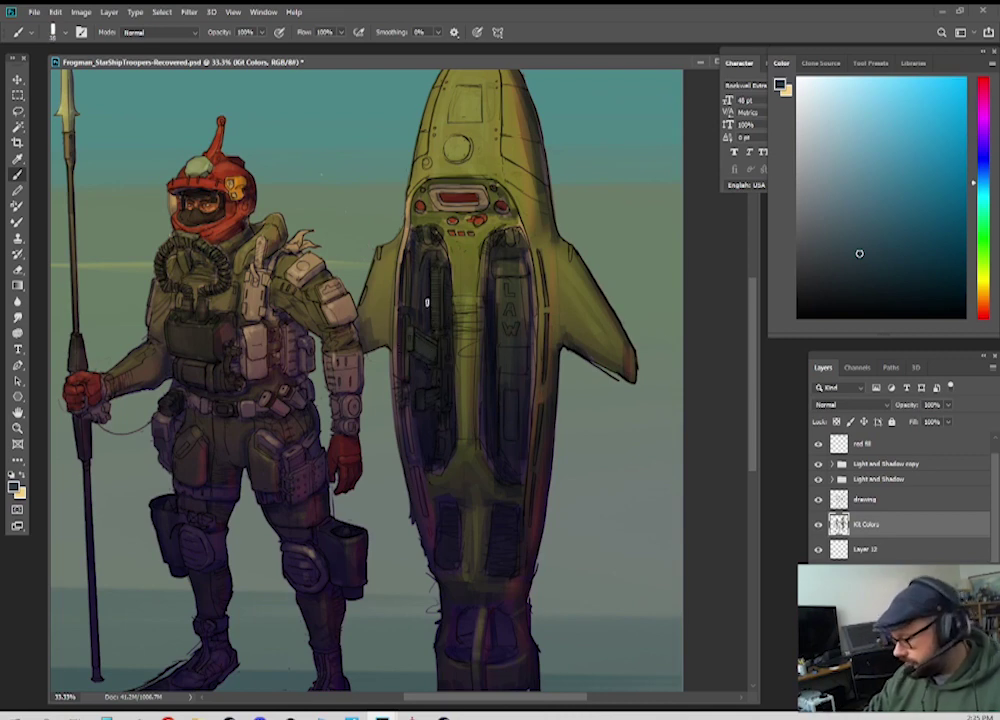
Step: Choose a near-black blue and paint the device and strap on the diver's wrist
{"action": "left_click_drag", "start_coordinate": [310, 351], "coordinate": [400, 330]}
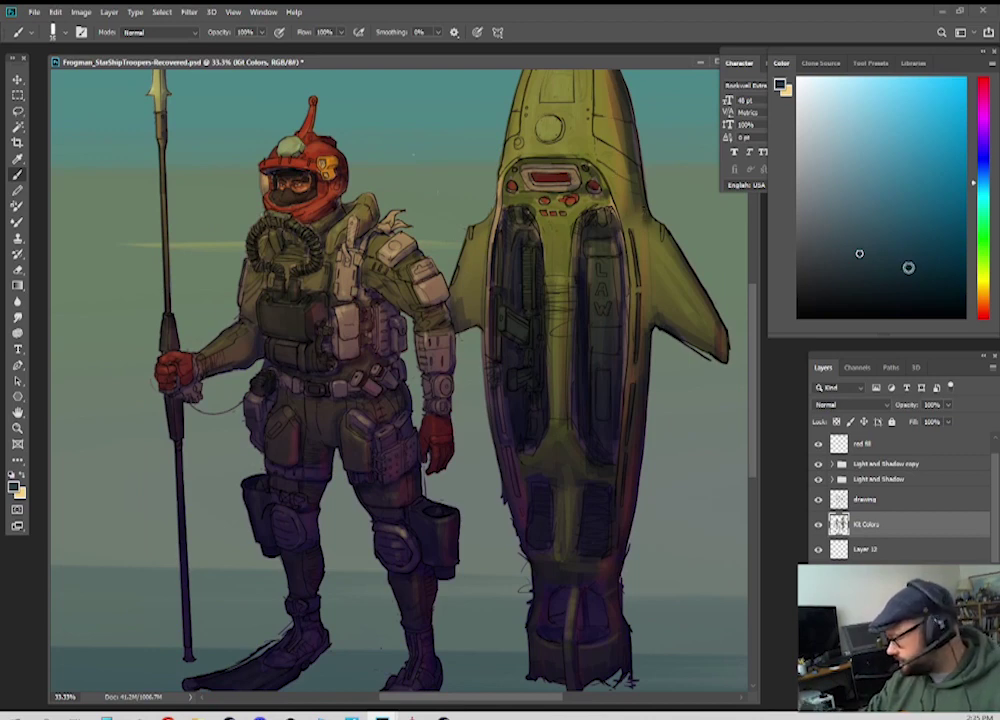
{"action": "left_click", "coordinate": [880, 282]}
{"action": "mouse_move", "coordinate": [437, 390]}
{"action": "left_mouse_down"}
{"action": "mouse_move", "coordinate": [444, 380]}
{"action": "mouse_move", "coordinate": [444, 408]}
{"action": "mouse_move", "coordinate": [428, 405]}
{"action": "left_mouse_up"}
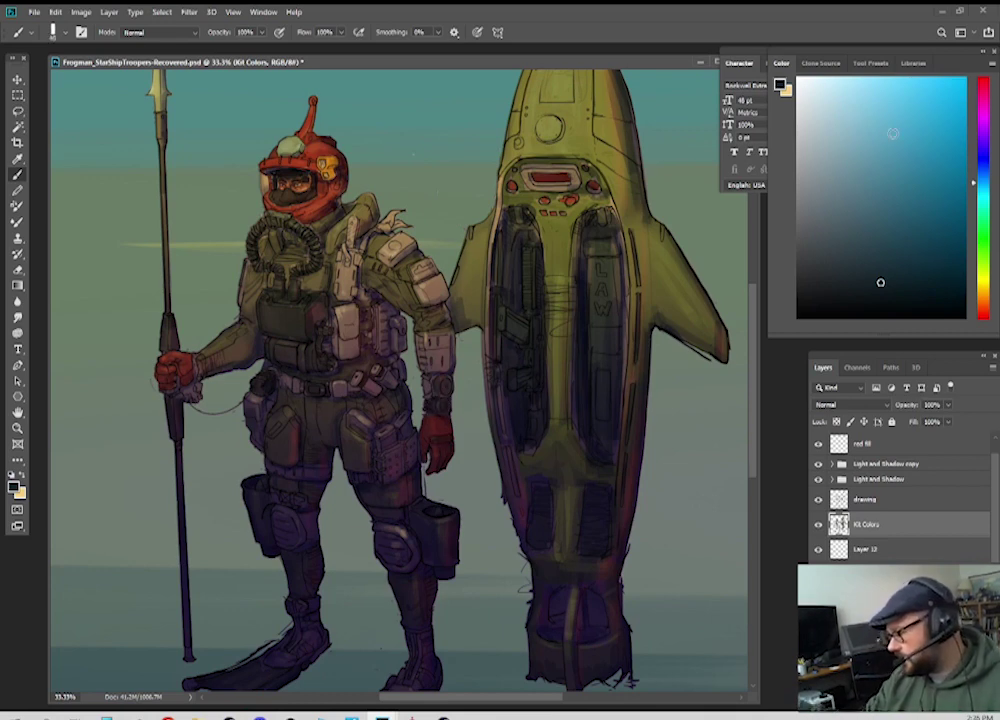
Step: Choose a dark yellowish brown and paint the diver's front vest pouch, knife and knife sheath
{"action": "left_click", "coordinate": [984, 290]}
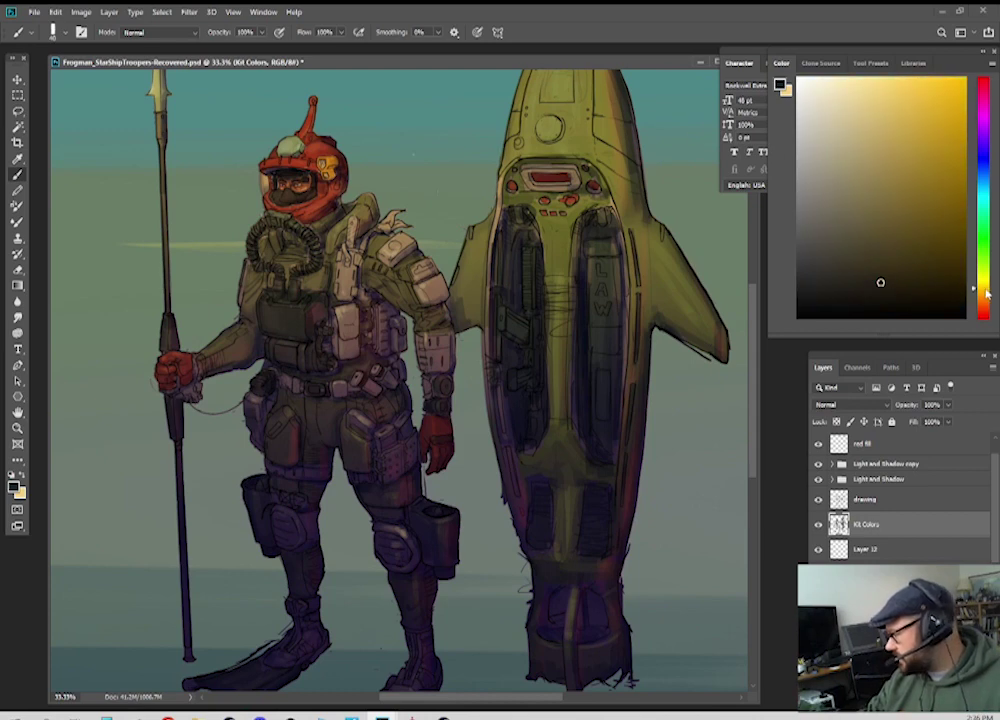
{"action": "left_click", "coordinate": [868, 219]}
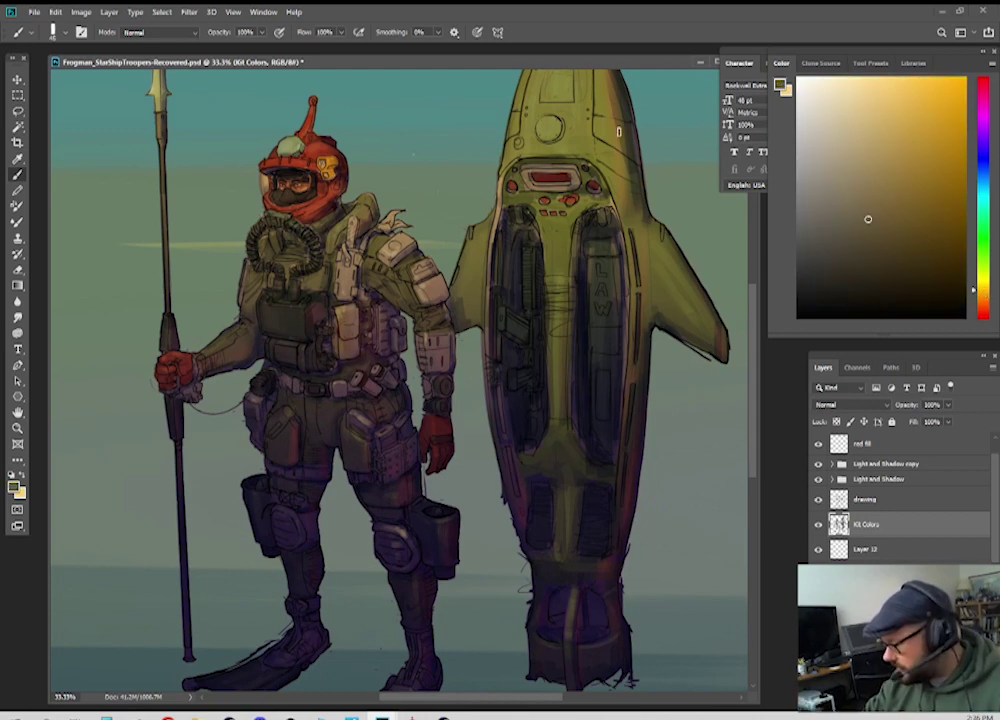
{"action": "left_click_drag", "start_coordinate": [905, 246], "coordinate": [885, 261]}
{"action": "mouse_move", "coordinate": [339, 312]}
{"action": "left_mouse_down"}
{"action": "mouse_move", "coordinate": [343, 352]}
{"action": "mouse_move", "coordinate": [354, 320]}
{"action": "mouse_move", "coordinate": [346, 278]}
{"action": "mouse_move", "coordinate": [340, 299]}
{"action": "mouse_move", "coordinate": [349, 270]}
{"action": "mouse_move", "coordinate": [354, 290]}
{"action": "left_mouse_up"}
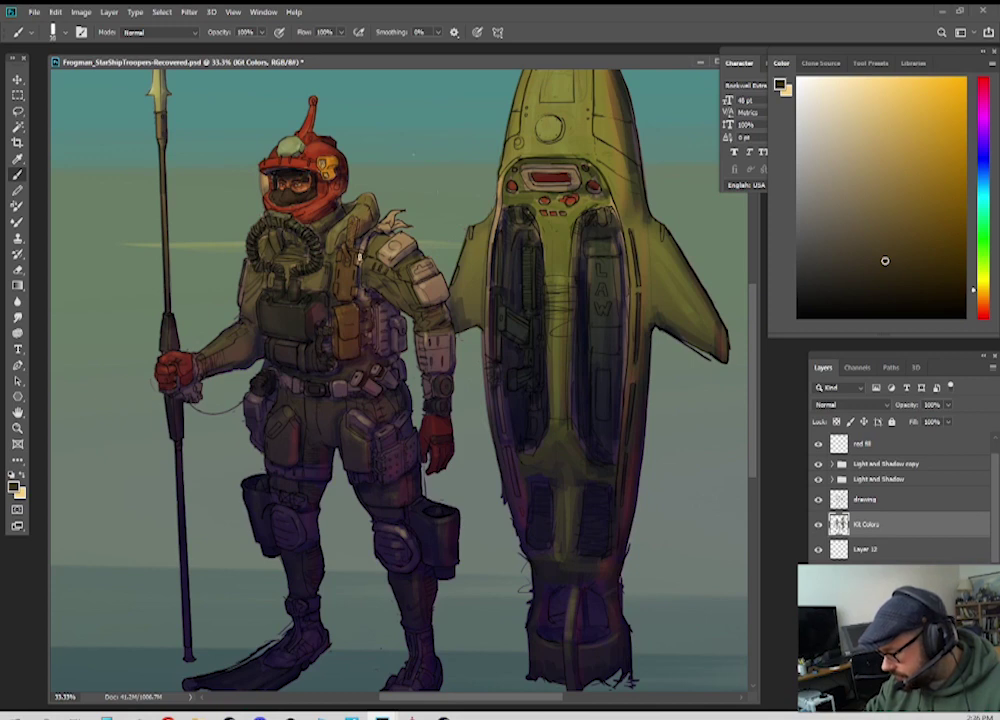
Step: Sample the helmet's red and paint the knotted cloth on the diver's shoulder with a smaller brush
{"action": "left_click", "coordinate": [314, 182], "text": "alt"}
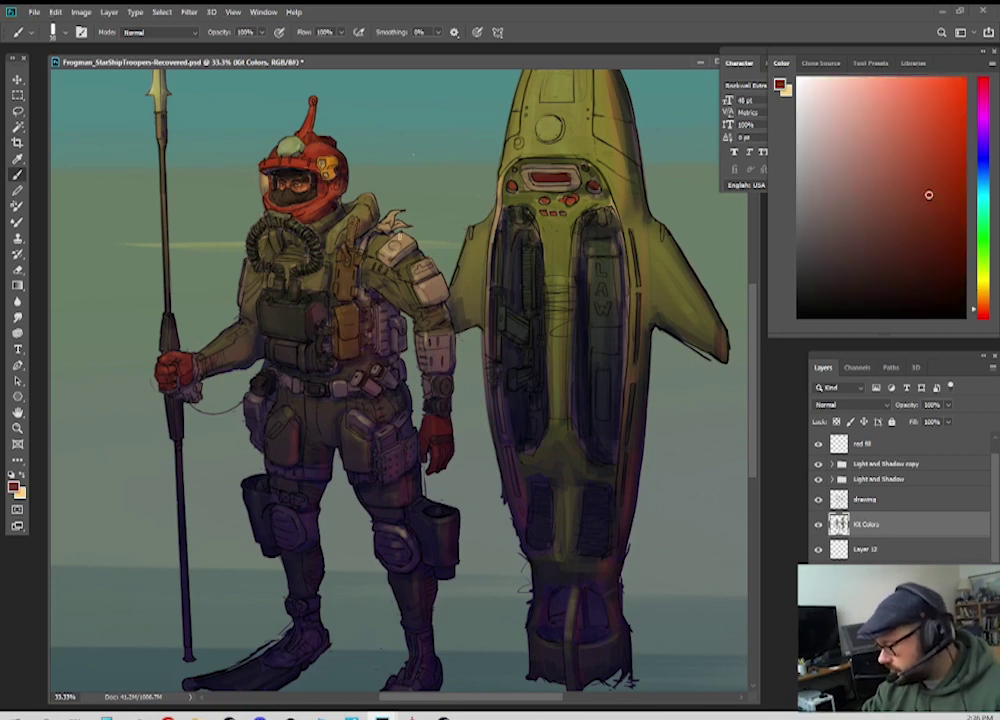
{"action": "key", "text": "["}
{"action": "left_click_drag", "start_coordinate": [386, 223], "coordinate": [398, 211]}
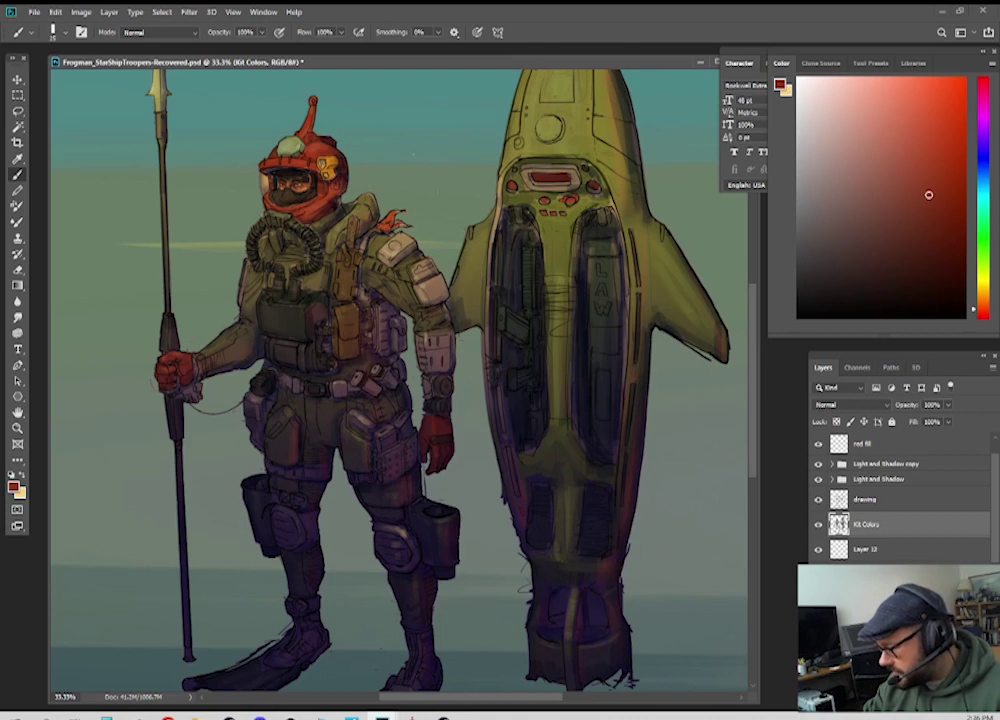
Step: Choose a dark reddish brown and paint the shoulder plates, forearm guard, side pouches, belt, thigh pouches, knee pads and boots
{"action": "left_click", "coordinate": [343, 348], "text": "alt"}
{"action": "key", "text": "]"}
{"action": "key", "text": "]"}
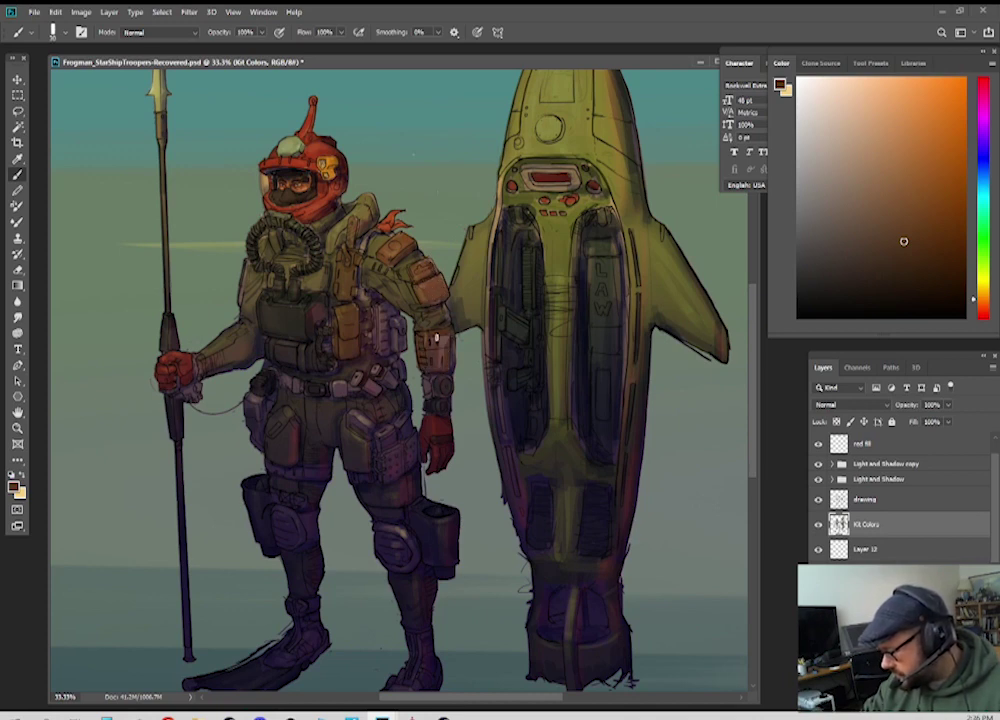
{"action": "left_click_drag", "start_coordinate": [436, 338], "coordinate": [450, 360]}
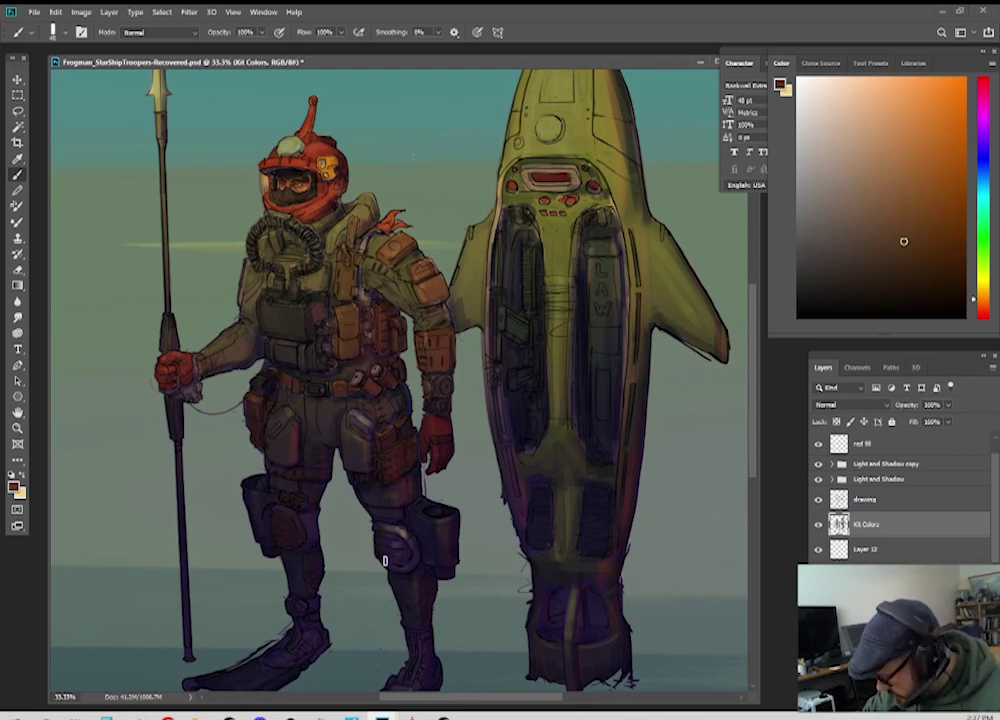
{"action": "mouse_move", "coordinate": [385, 560]}
{"action": "left_mouse_down"}
{"action": "mouse_move", "coordinate": [406, 537]}
{"action": "mouse_move", "coordinate": [380, 527]}
{"action": "mouse_move", "coordinate": [406, 555]}
{"action": "left_mouse_up"}
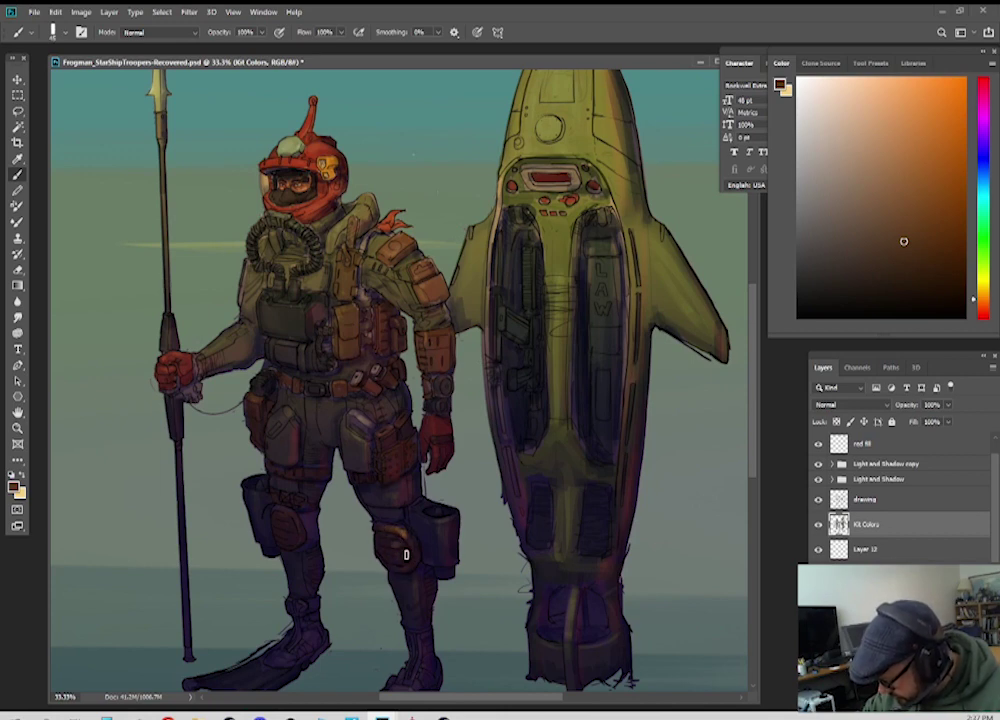
{"action": "left_click_drag", "start_coordinate": [327, 607], "coordinate": [331, 533]}
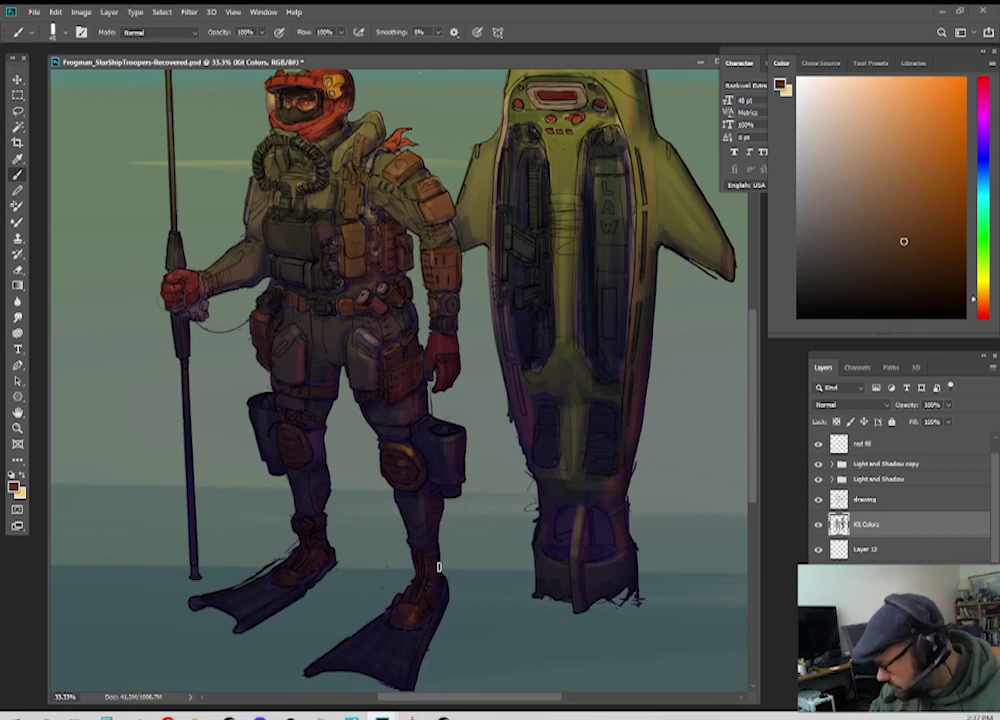
Step: Sample the suit's olive and the vest's dark red-brown and touch up the uncoloured gaps around the sheath, shoulder and vest pouches
{"action": "key", "text": "ctrl+minus"}
{"action": "key", "text": "ctrl+minus"}
{"action": "key", "text": "ctrl+plus"}
{"action": "key", "text": "ctrl+plus"}
{"action": "left_click_drag", "start_coordinate": [402, 291], "coordinate": [434, 391]}
{"action": "key", "text": "ctrl+plus"}
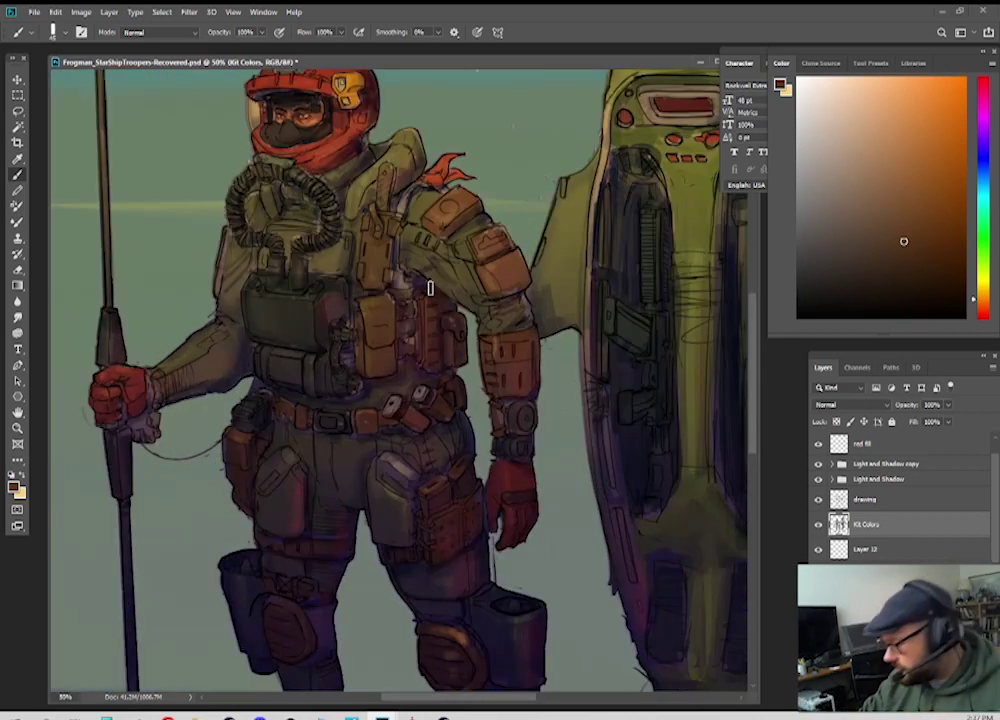
{"action": "left_click", "coordinate": [418, 212], "text": "alt"}
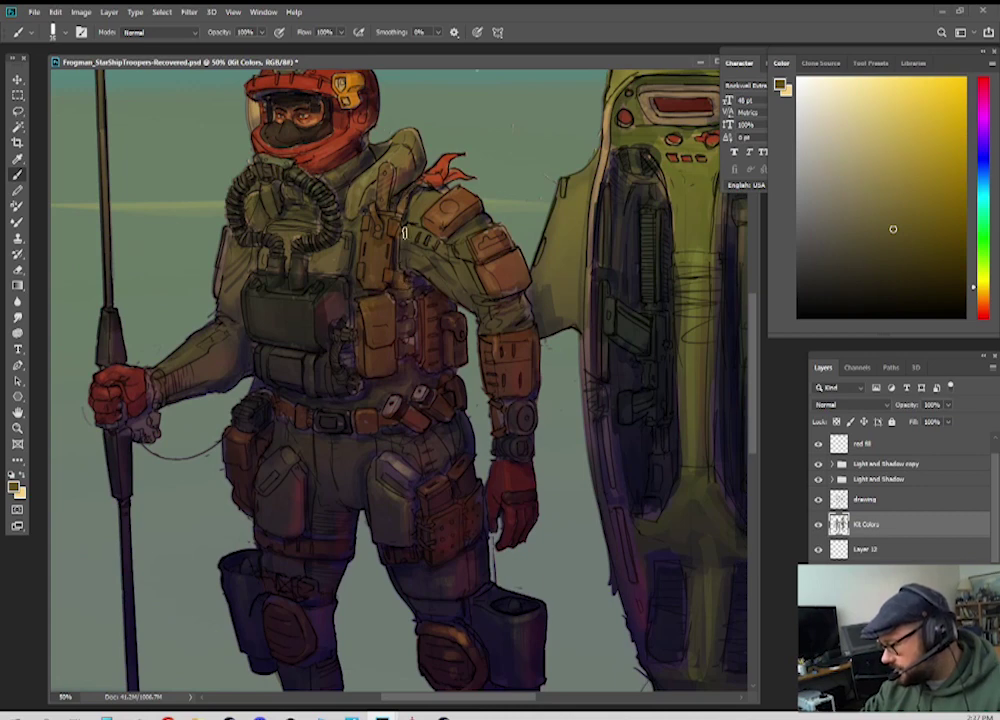
{"action": "left_click", "coordinate": [425, 325], "text": "alt"}
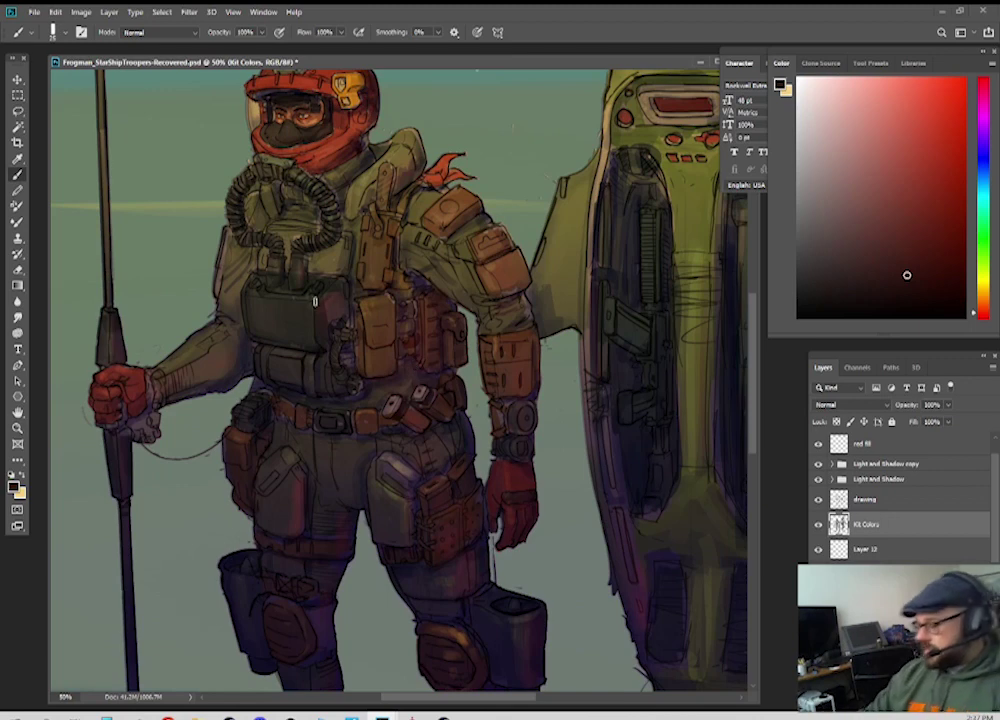
Step: Sample the dark olive-black from the chest kit and touch up the chest box and breathing hose with the brush
{"action": "left_click", "coordinate": [300, 350], "text": "alt"}
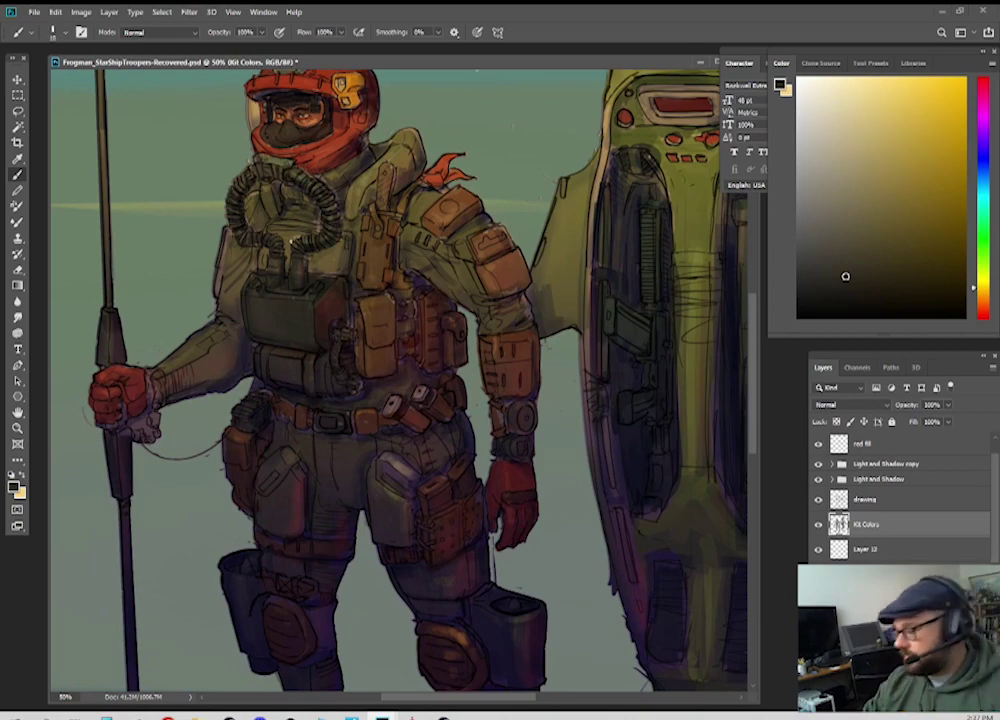
{"action": "left_click", "coordinate": [300, 226], "text": "alt"}
{"action": "key", "text": "]"}
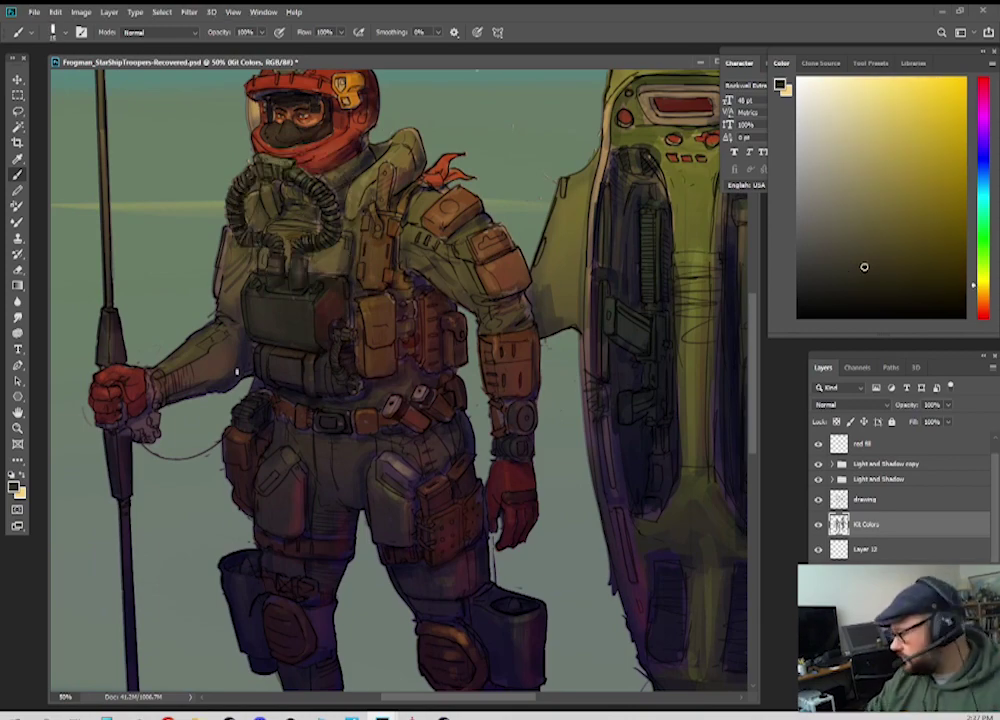
Step: Compare the artwork with and without the Kit Colors layer, and lower that layer's opacity to 92%
{"action": "key", "text": "ctrl+minus"}
{"action": "key", "text": "ctrl+minus"}
{"action": "key", "text": "ctrl+minus"}
{"action": "key", "text": "ctrl+plus"}
{"action": "key", "text": "ctrl+plus"}
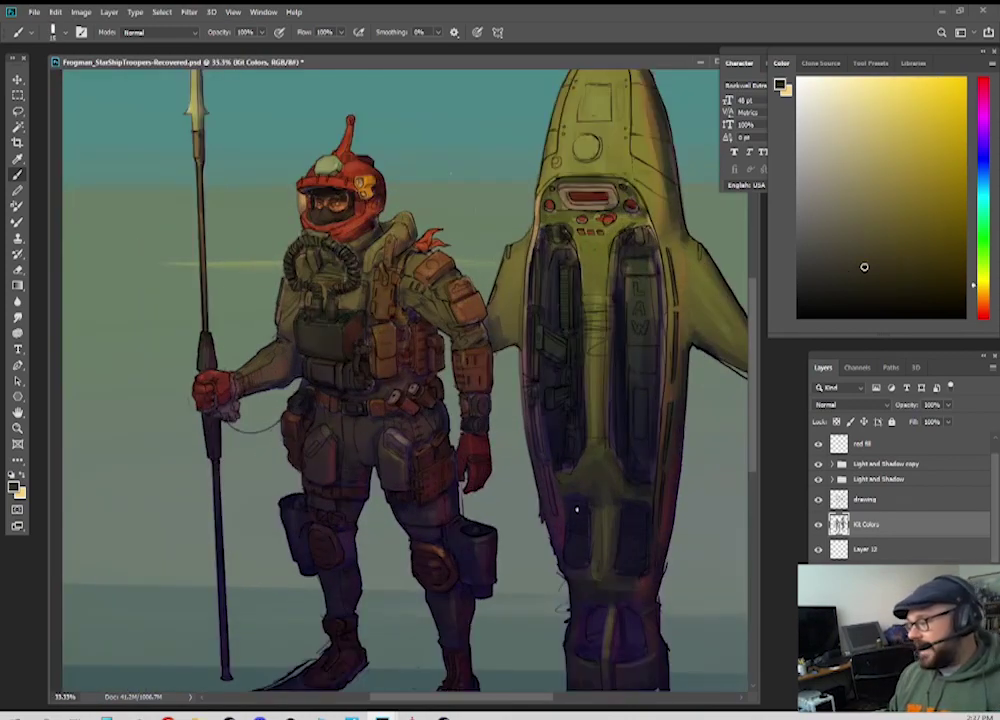
{"action": "left_click_drag", "start_coordinate": [508, 331], "coordinate": [481, 361]}
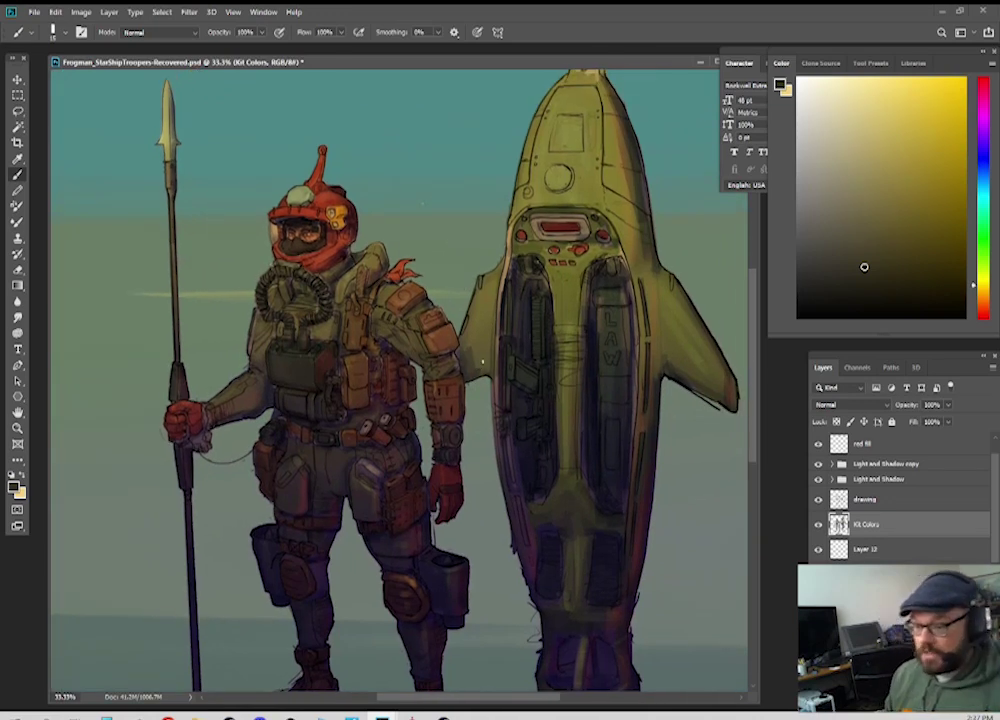
{"action": "left_click", "coordinate": [818, 525]}
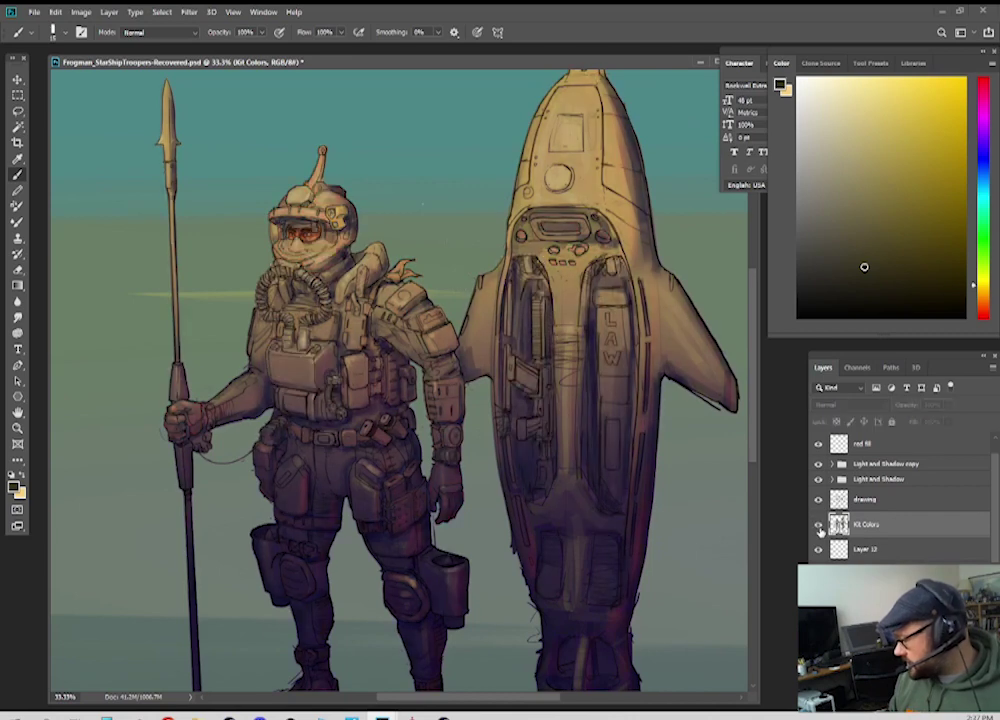
{"action": "left_click", "coordinate": [818, 525]}
{"action": "mouse_move", "coordinate": [948, 418]}
{"action": "left_mouse_down"}
{"action": "mouse_move", "coordinate": [931, 419]}
{"action": "mouse_move", "coordinate": [944, 419]}
{"action": "left_mouse_up"}
Step: Check what the drawing layer, Light and Shadow group and Light and Shadow copy group contribute by hiding and reshowing each
{"action": "left_click", "coordinate": [818, 501]}
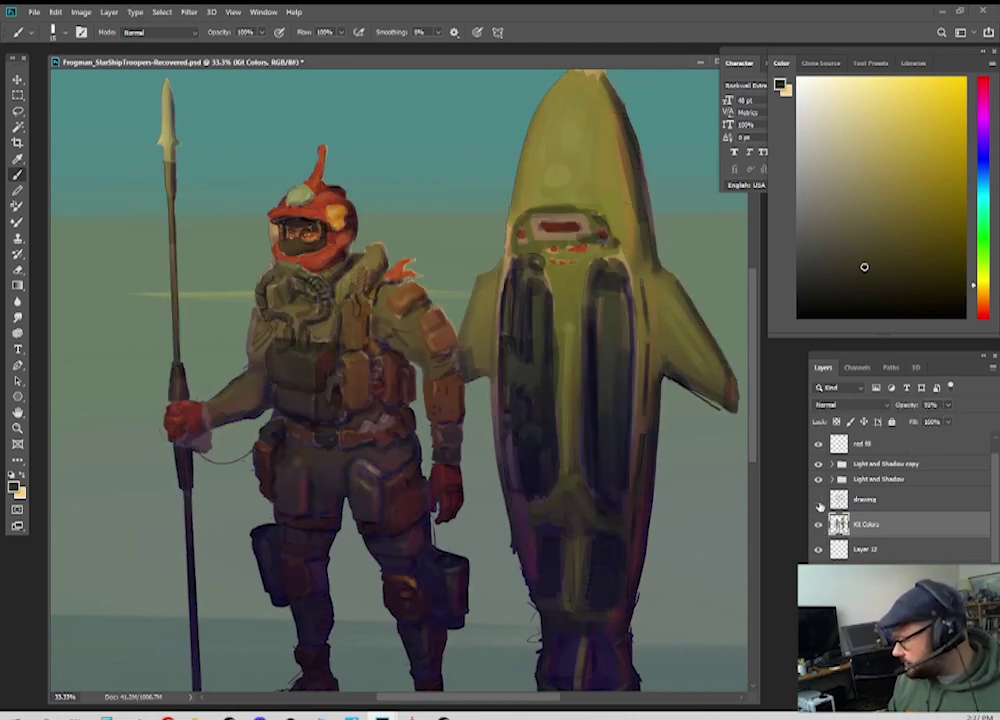
{"action": "left_click", "coordinate": [818, 501]}
{"action": "left_click", "coordinate": [818, 481]}
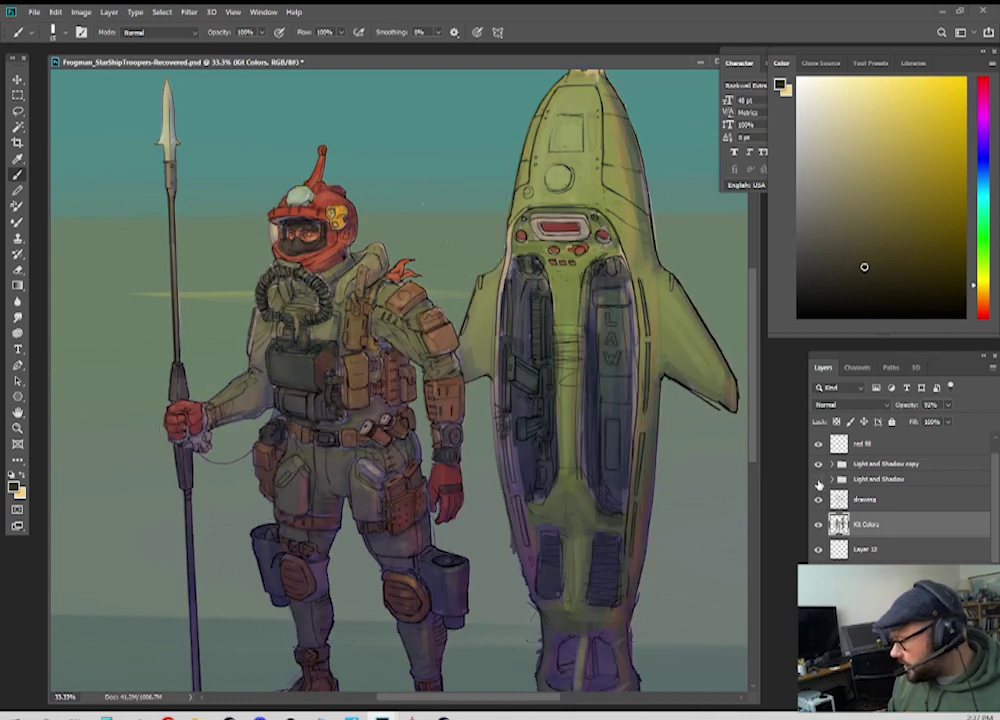
{"action": "left_click", "coordinate": [818, 480]}
{"action": "left_click", "coordinate": [818, 465]}
{"action": "left_click", "coordinate": [818, 465]}
Step: Adjust the opacity of the Light and Shadow copy group slightly
{"action": "left_click", "coordinate": [861, 466]}
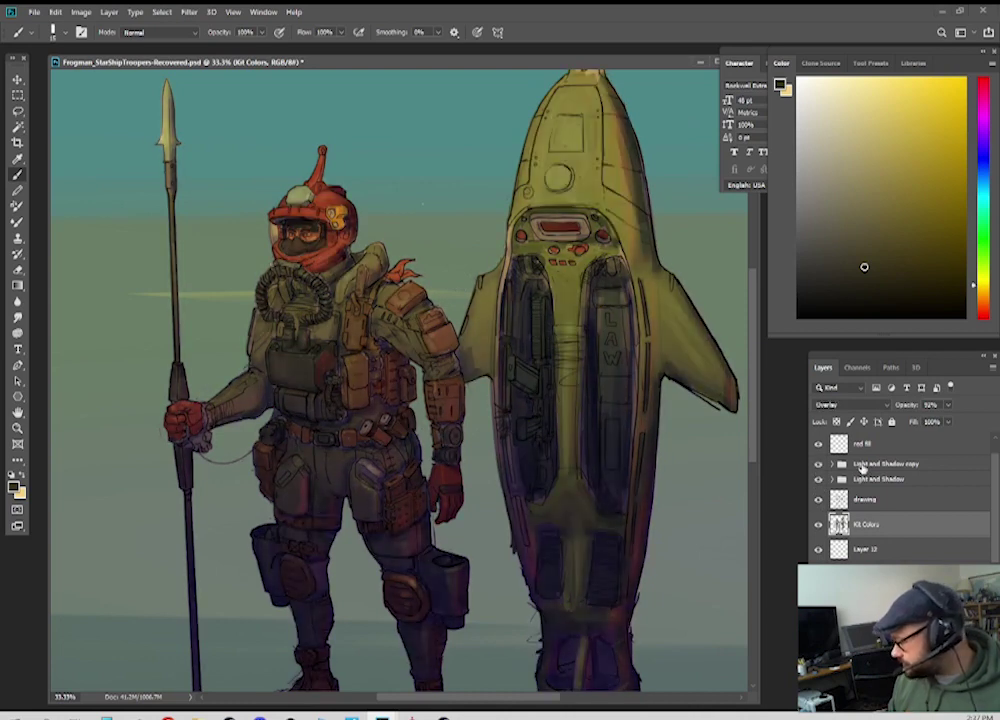
{"action": "left_click", "coordinate": [862, 465]}
{"action": "left_click_drag", "start_coordinate": [954, 422], "coordinate": [958, 422]}
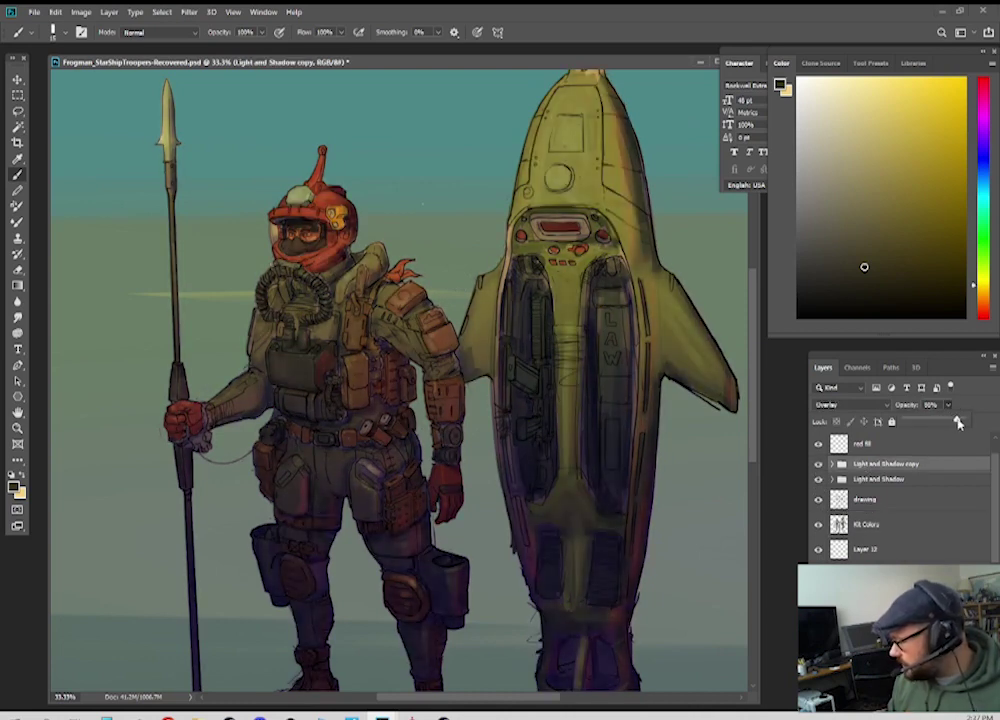
Step: Check the Light and Shadow group's effect by hiding and reshowing it, and reduce its opacity to 66%
{"action": "left_click", "coordinate": [818, 480]}
{"action": "left_click", "coordinate": [818, 480]}
{"action": "left_click", "coordinate": [879, 480]}
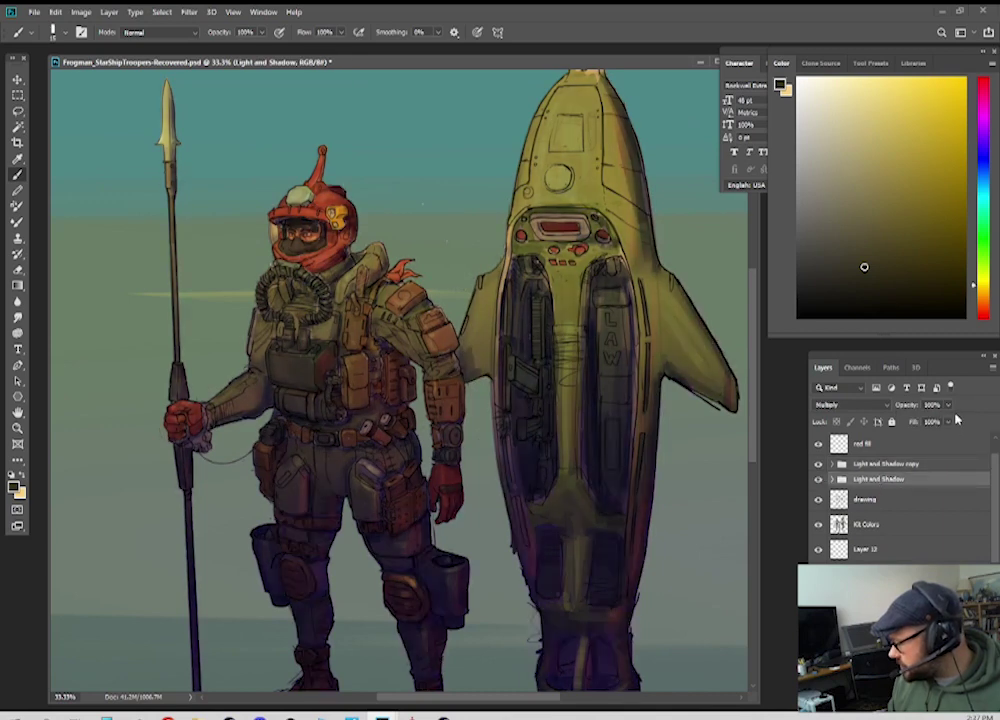
{"action": "left_click", "coordinate": [948, 405]}
{"action": "left_click_drag", "start_coordinate": [940, 420], "coordinate": [927, 425]}
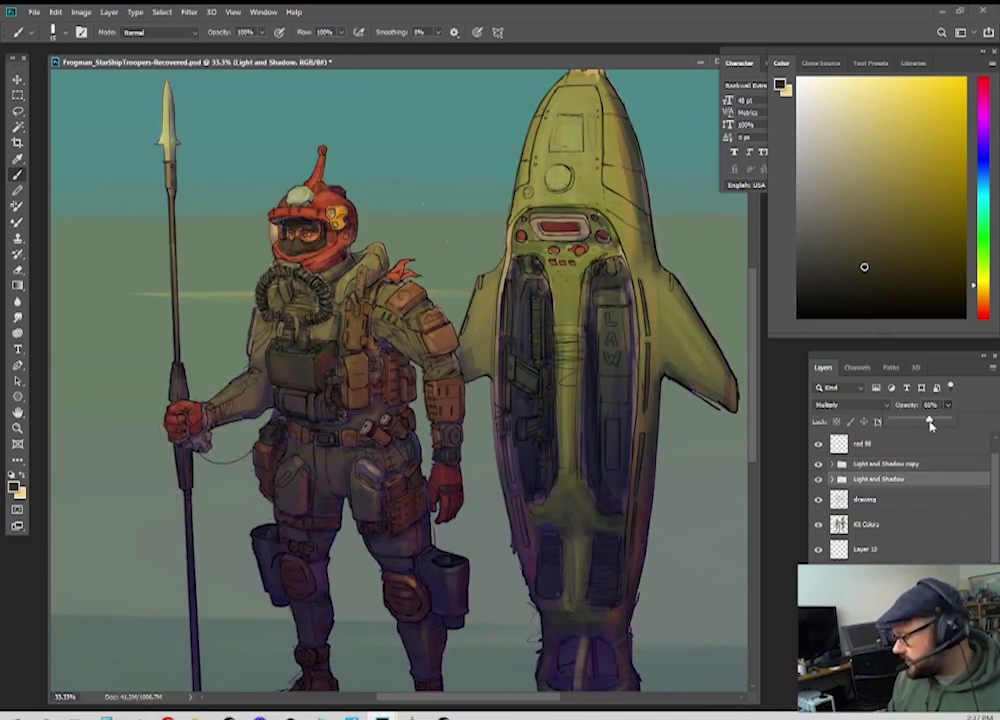
Step: Find the background painting on Layer 5 and raise its opacity to 74%
{"action": "left_click_drag", "start_coordinate": [474, 410], "coordinate": [416, 320]}
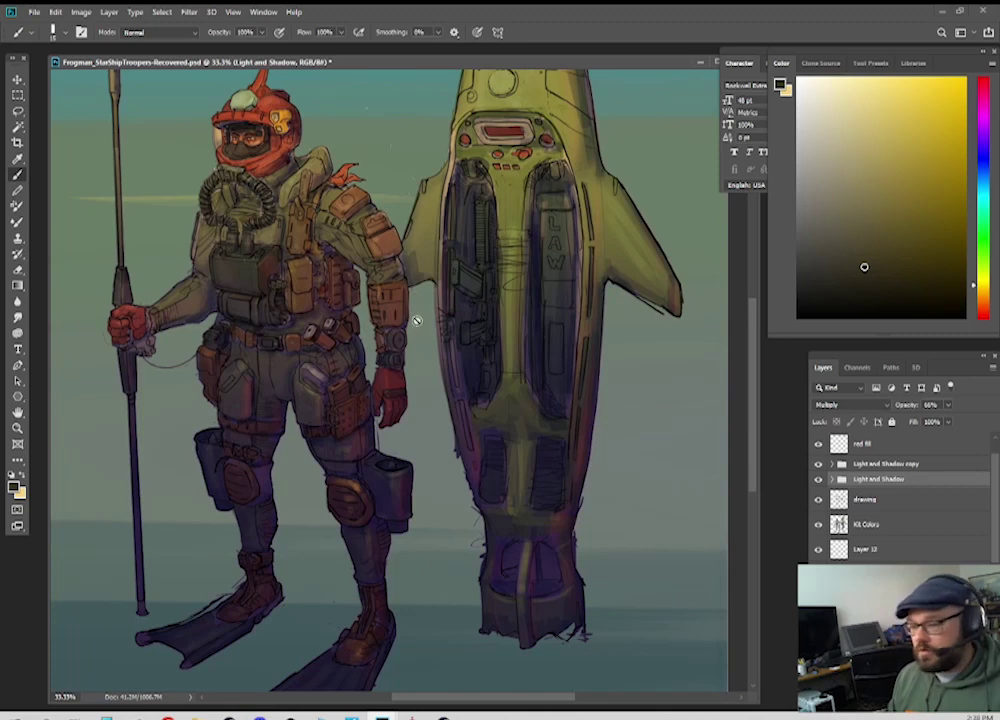
{"action": "scroll", "coordinate": [900, 495], "scroll_direction": "down", "scroll_amount": 6}
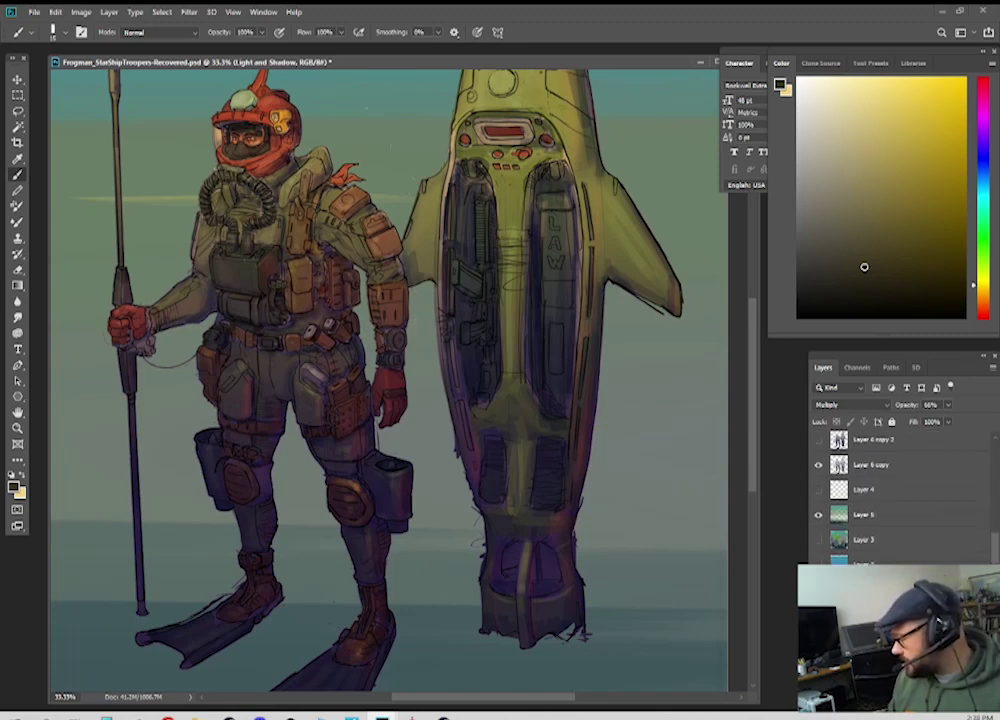
{"action": "scroll", "coordinate": [900, 495], "scroll_direction": "up", "scroll_amount": 5}
{"action": "scroll", "coordinate": [414, 422], "scroll_direction": "down", "scroll_amount": 2}
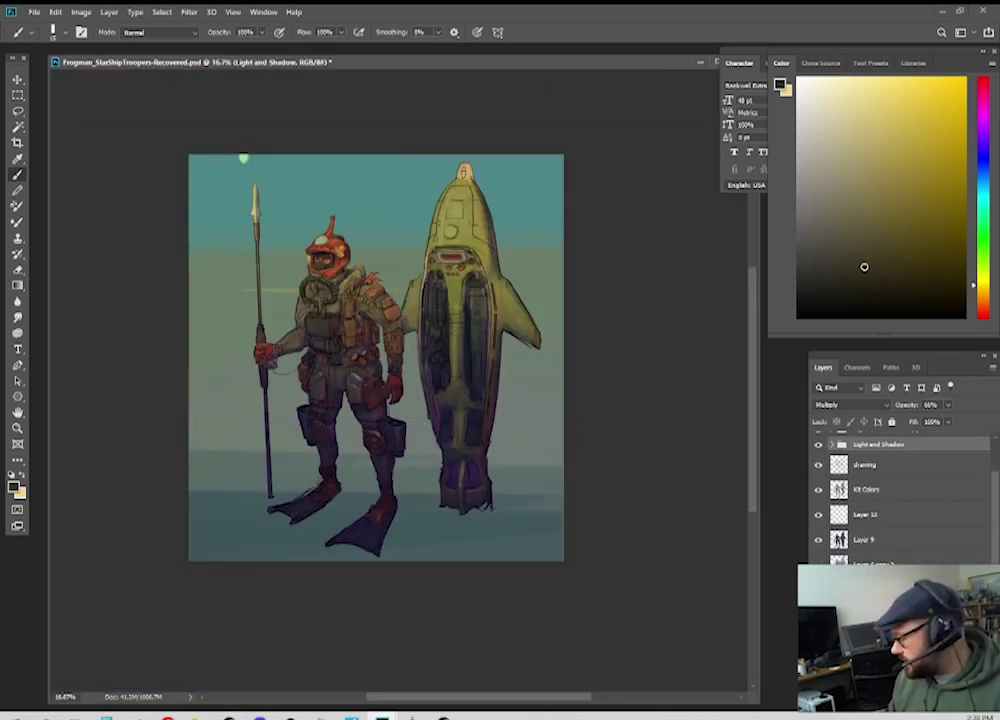
{"action": "scroll", "coordinate": [870, 500], "scroll_direction": "down", "scroll_amount": 3}
{"action": "left_click", "coordinate": [848, 514]}
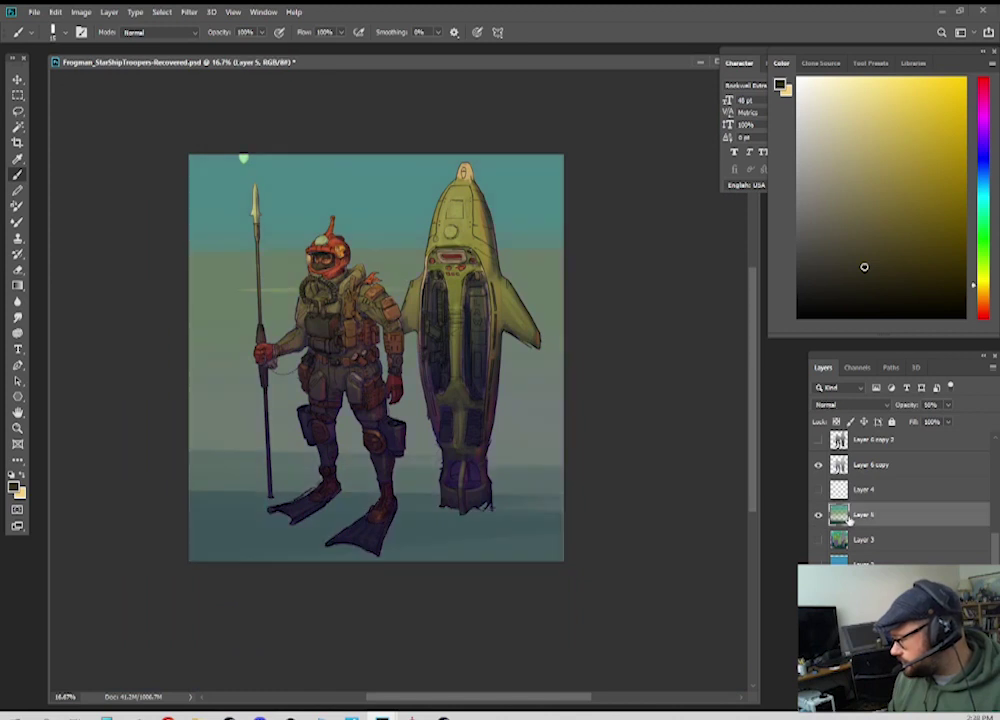
{"action": "mouse_move", "coordinate": [949, 406]}
{"action": "left_mouse_down"}
{"action": "mouse_move", "coordinate": [972, 421]}
{"action": "mouse_move", "coordinate": [963, 421]}
{"action": "left_mouse_up"}
Step: Hide the interface panels and view the whole painting in full-screen mode to review the adjusted colours
{"action": "key", "text": "ctrl+plus"}
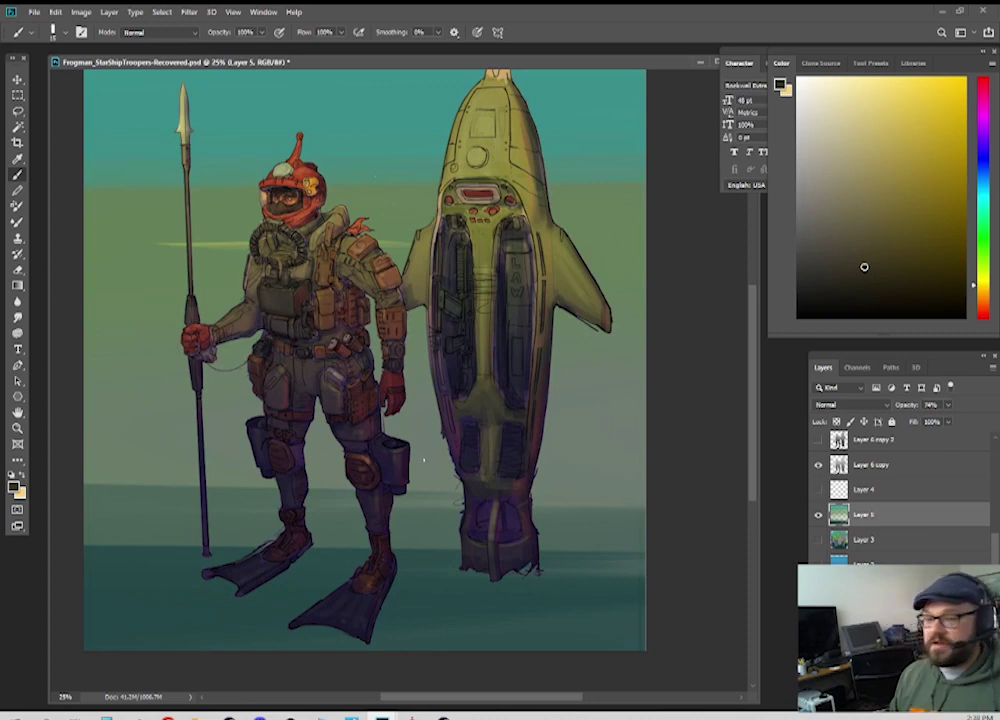
{"action": "key", "text": "Tab"}
{"action": "key", "text": "f"}
{"action": "key", "text": "ctrl+plus"}
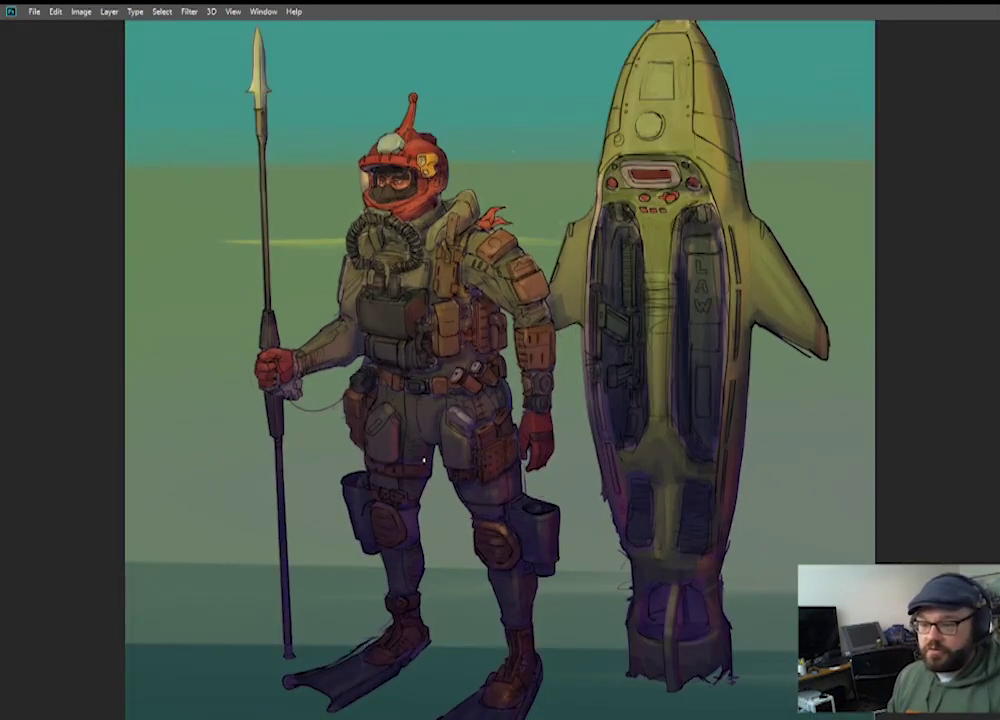
{"action": "key", "text": "ctrl+minus"}
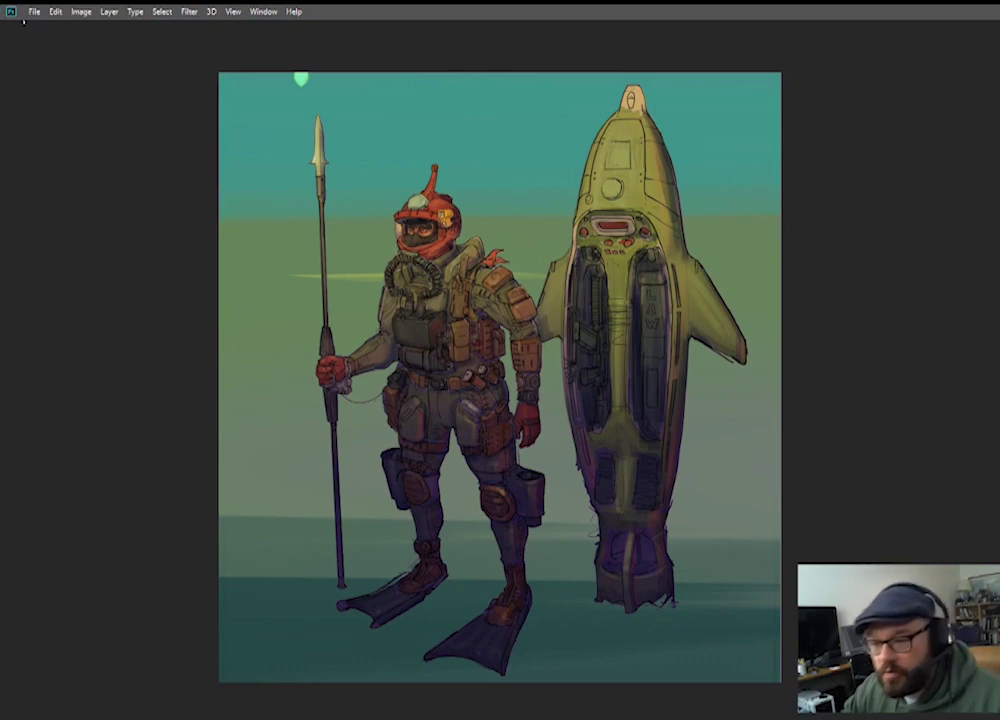